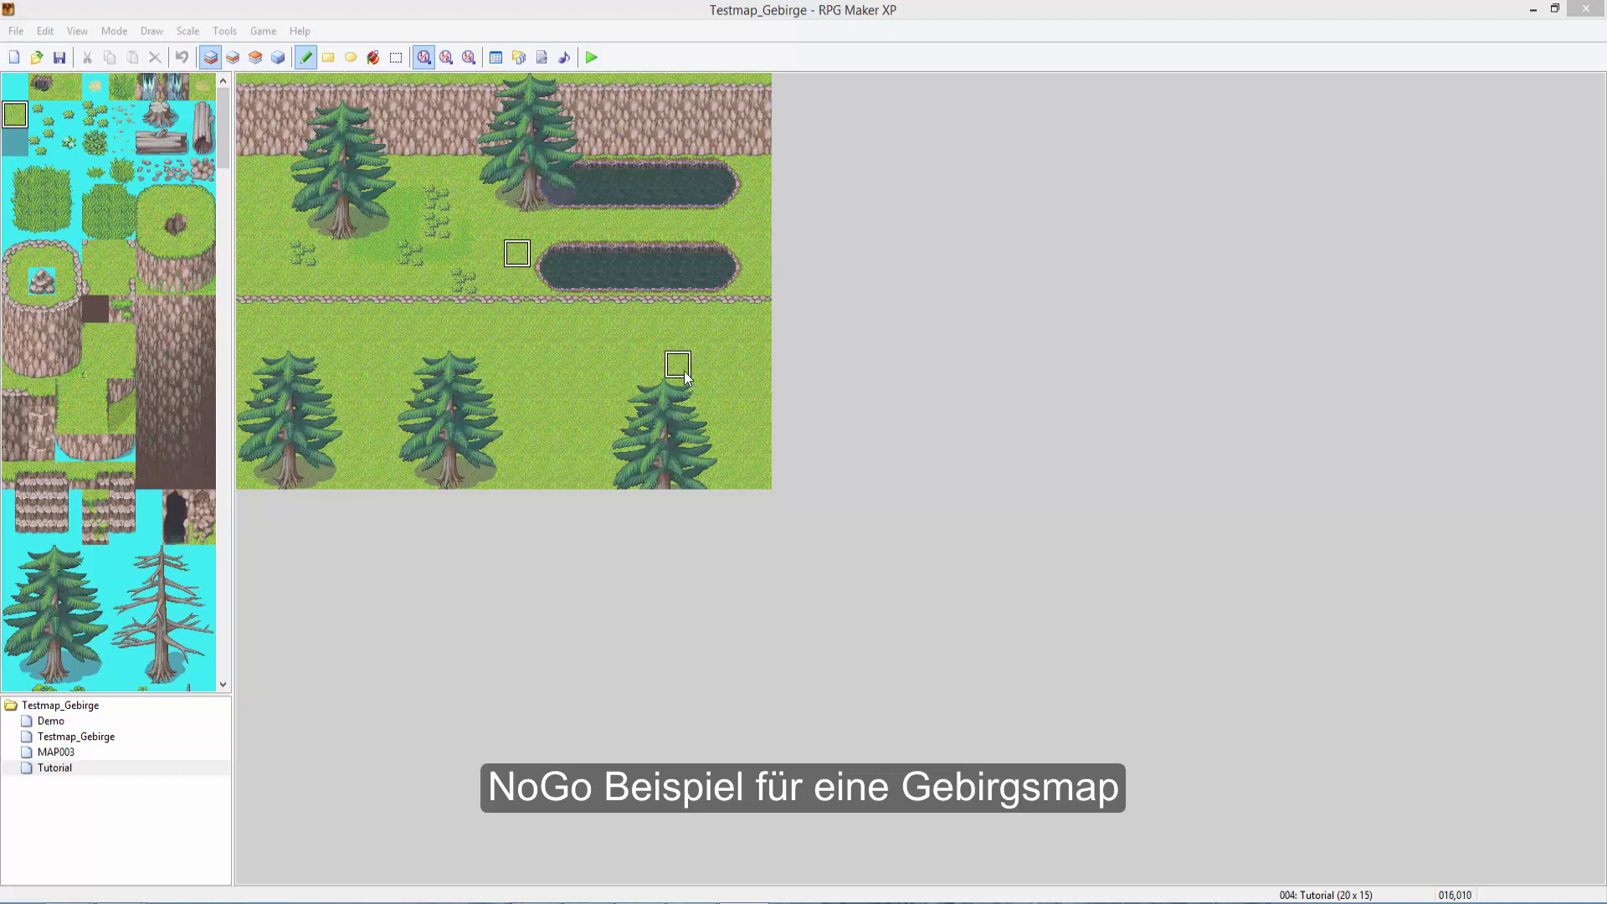
# Add a new 20×15 map named tut_01 to the project's map list, using the 004: Mountain tileset.
pyautogui.moveTo(685, 377); pyautogui.dragTo(507, 268, button='right')
pyautogui.rightClick(90, 704)
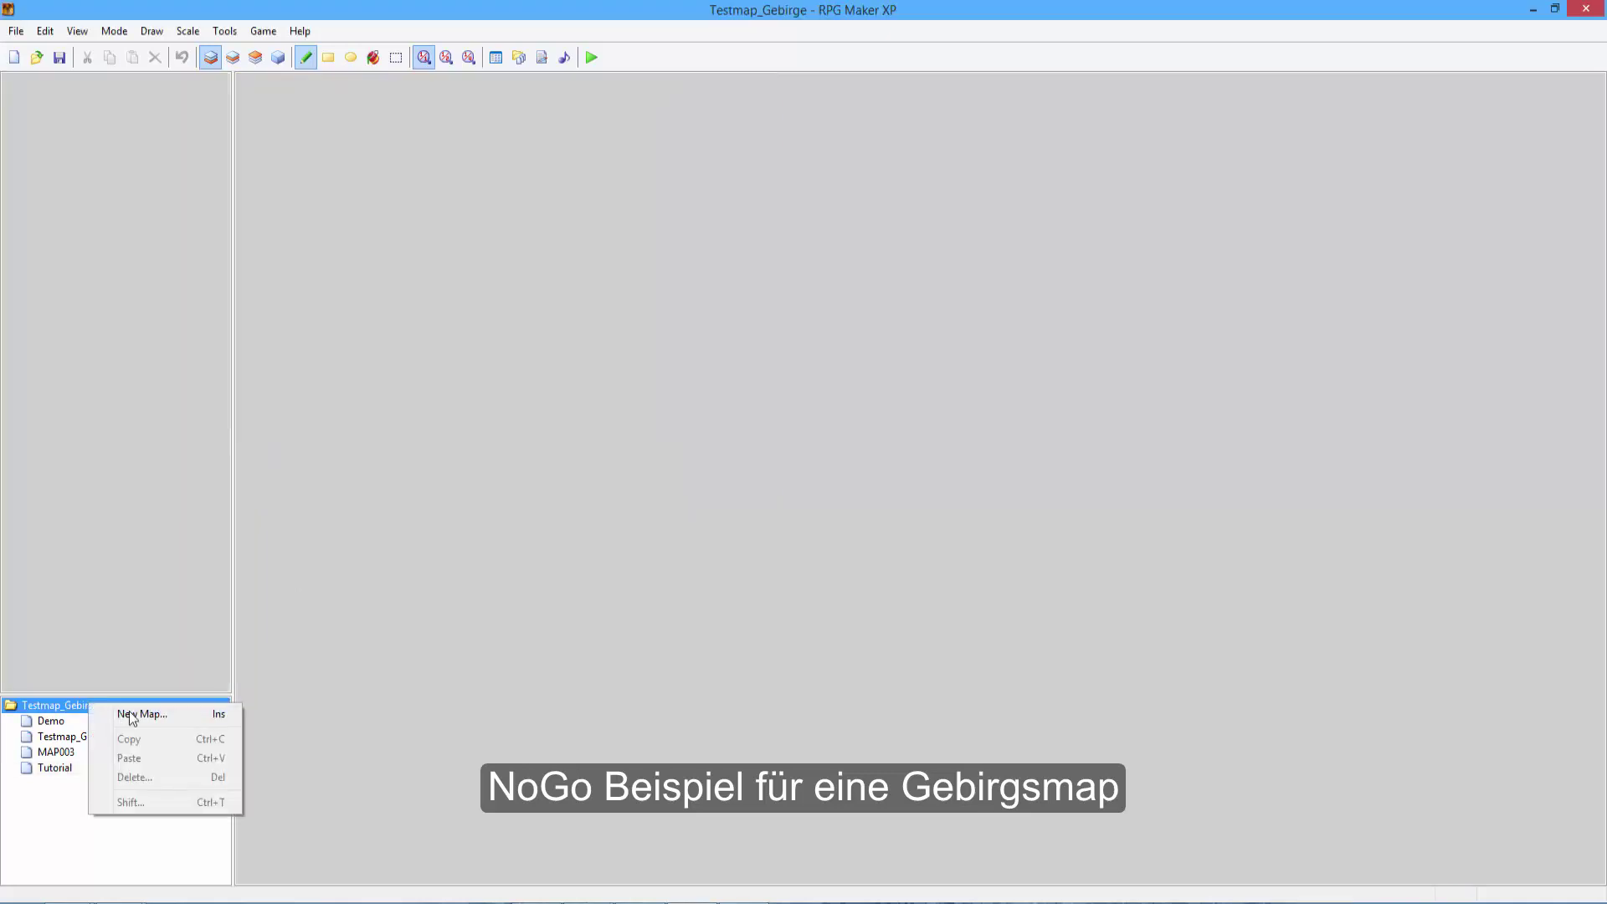
pyautogui.click(134, 714)
pyautogui.write('tut_01')
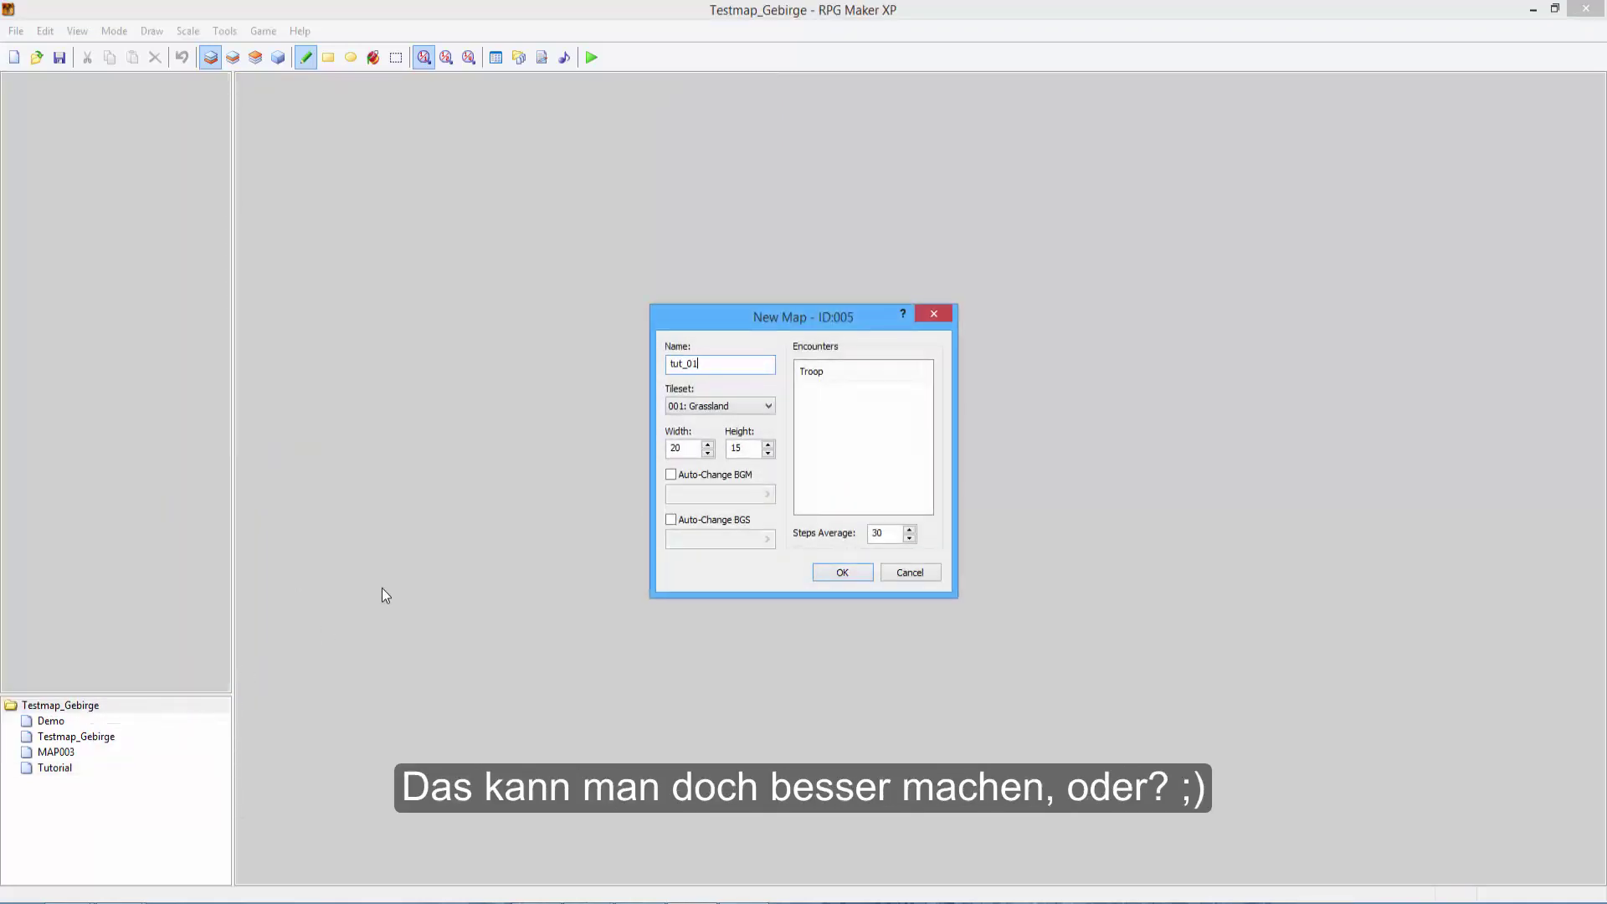
pyautogui.click(719, 406)
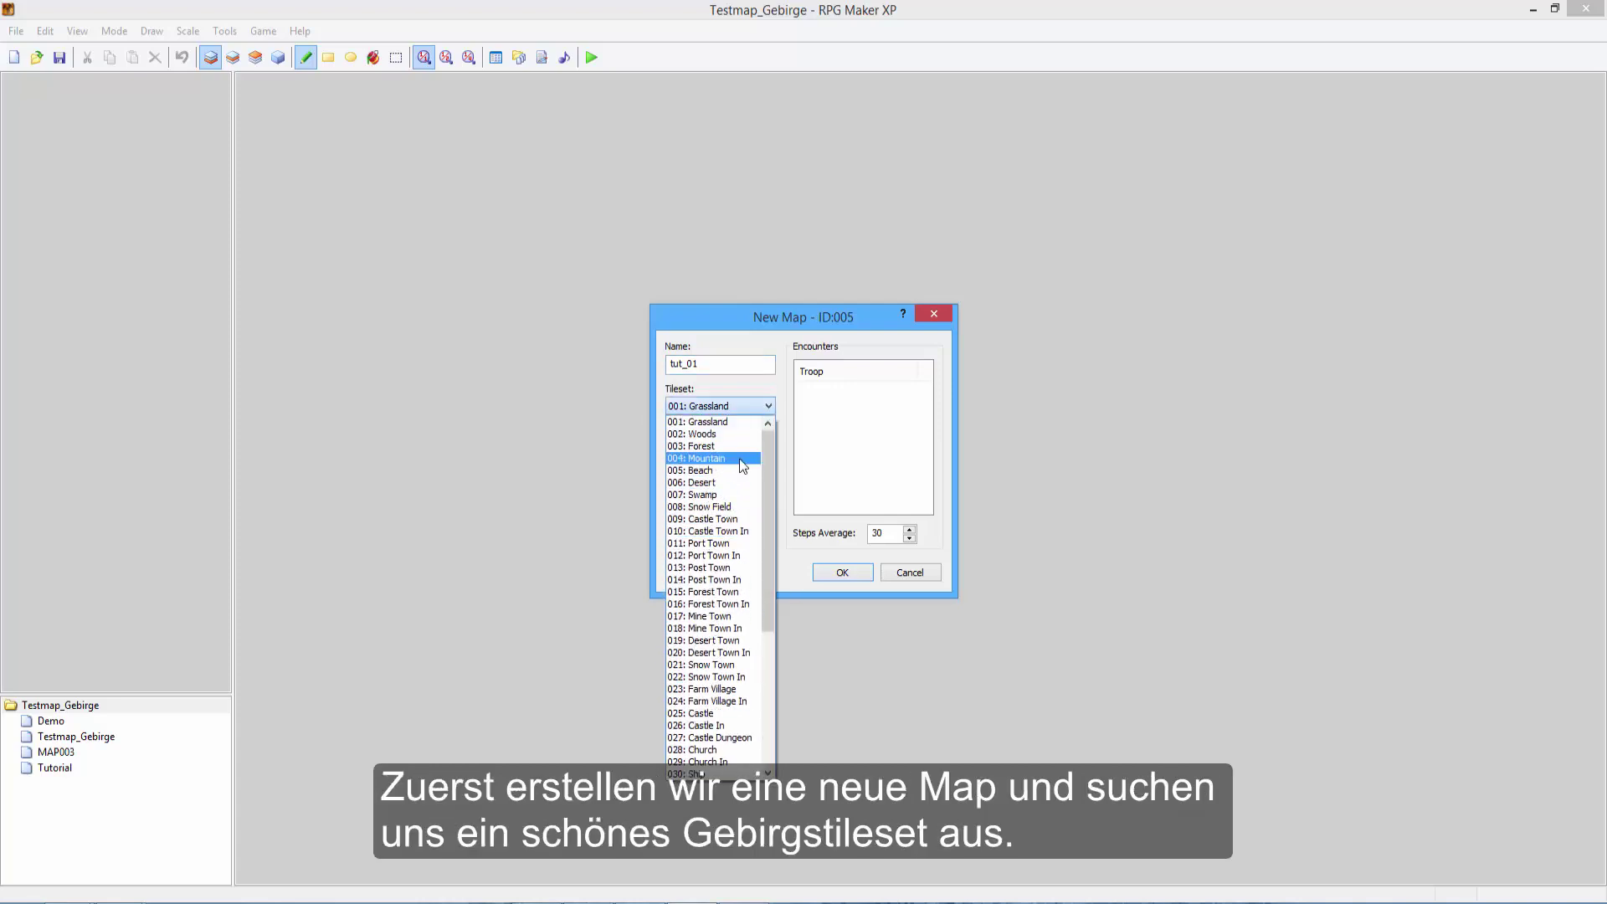
pyautogui.click(703, 458)
pyautogui.click(849, 572)
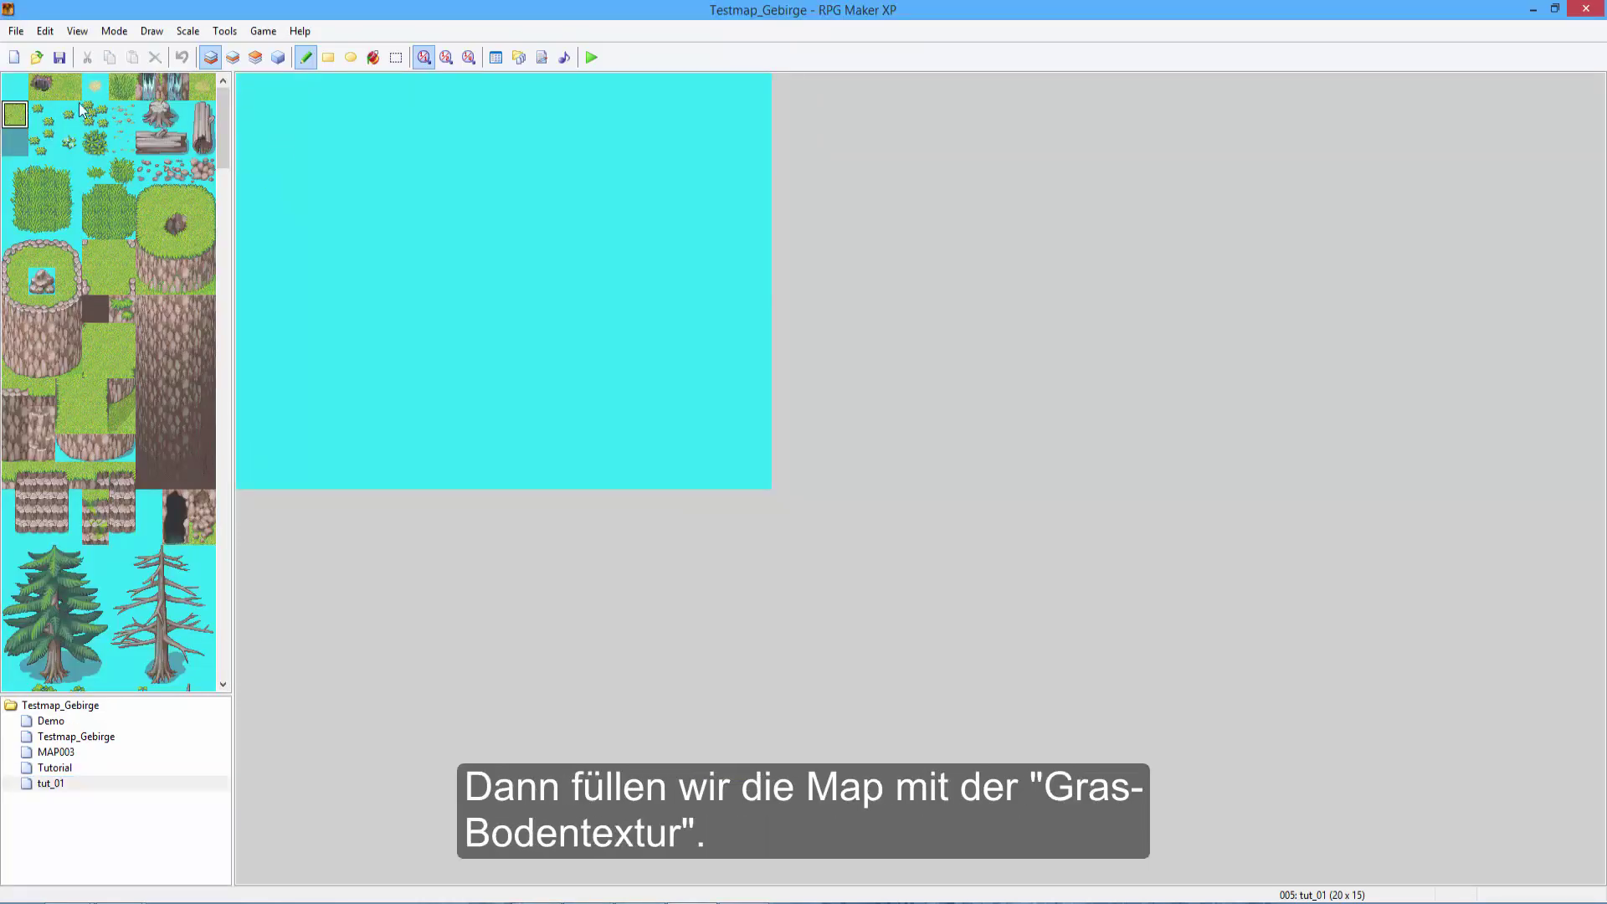
# Fill the map with grass, draw a dirt path from the bottom bending east, and place a first cliff piece.
pyautogui.click(368, 60)
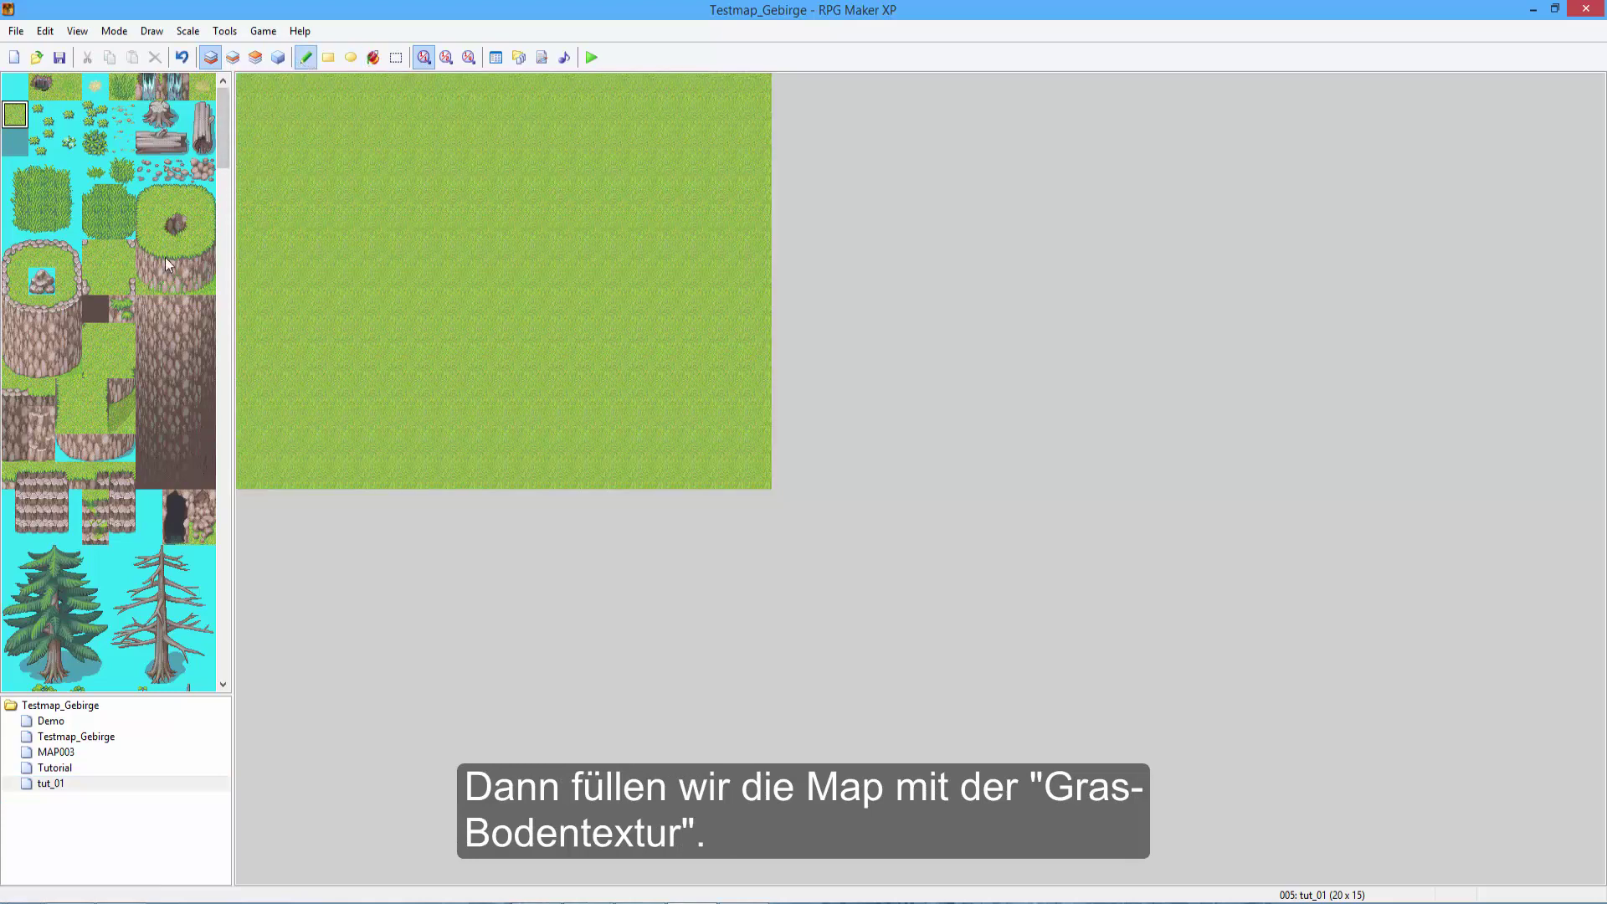
pyautogui.click(202, 86)
pyautogui.moveTo(436, 475); pyautogui.dragTo(441, 283)
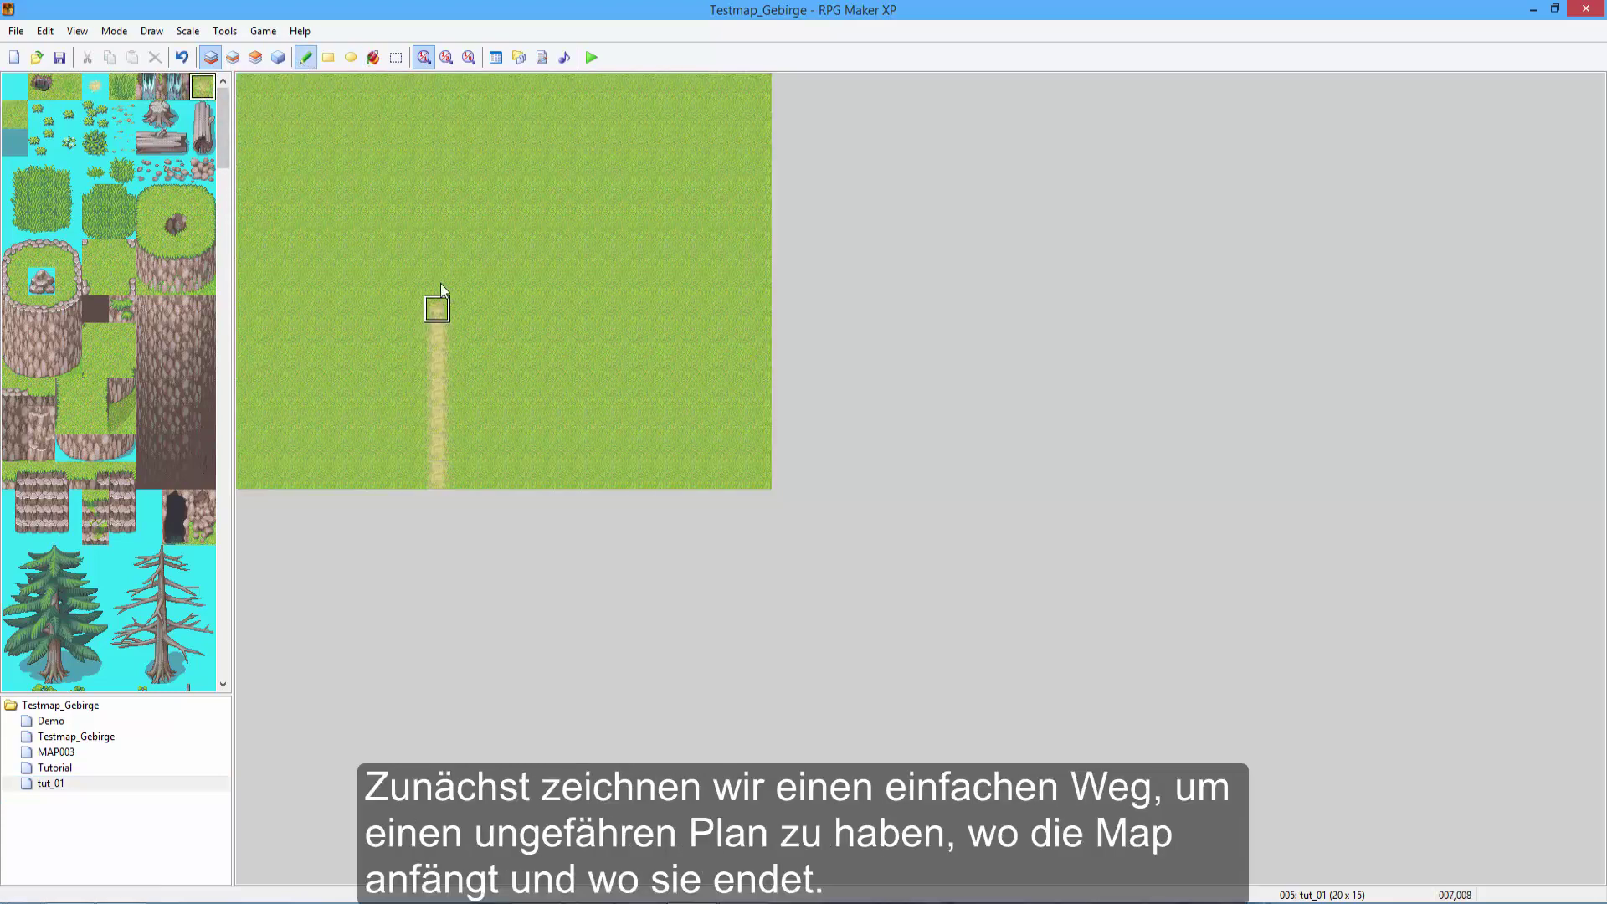
pyautogui.moveTo(499, 211); pyautogui.dragTo(750, 338)
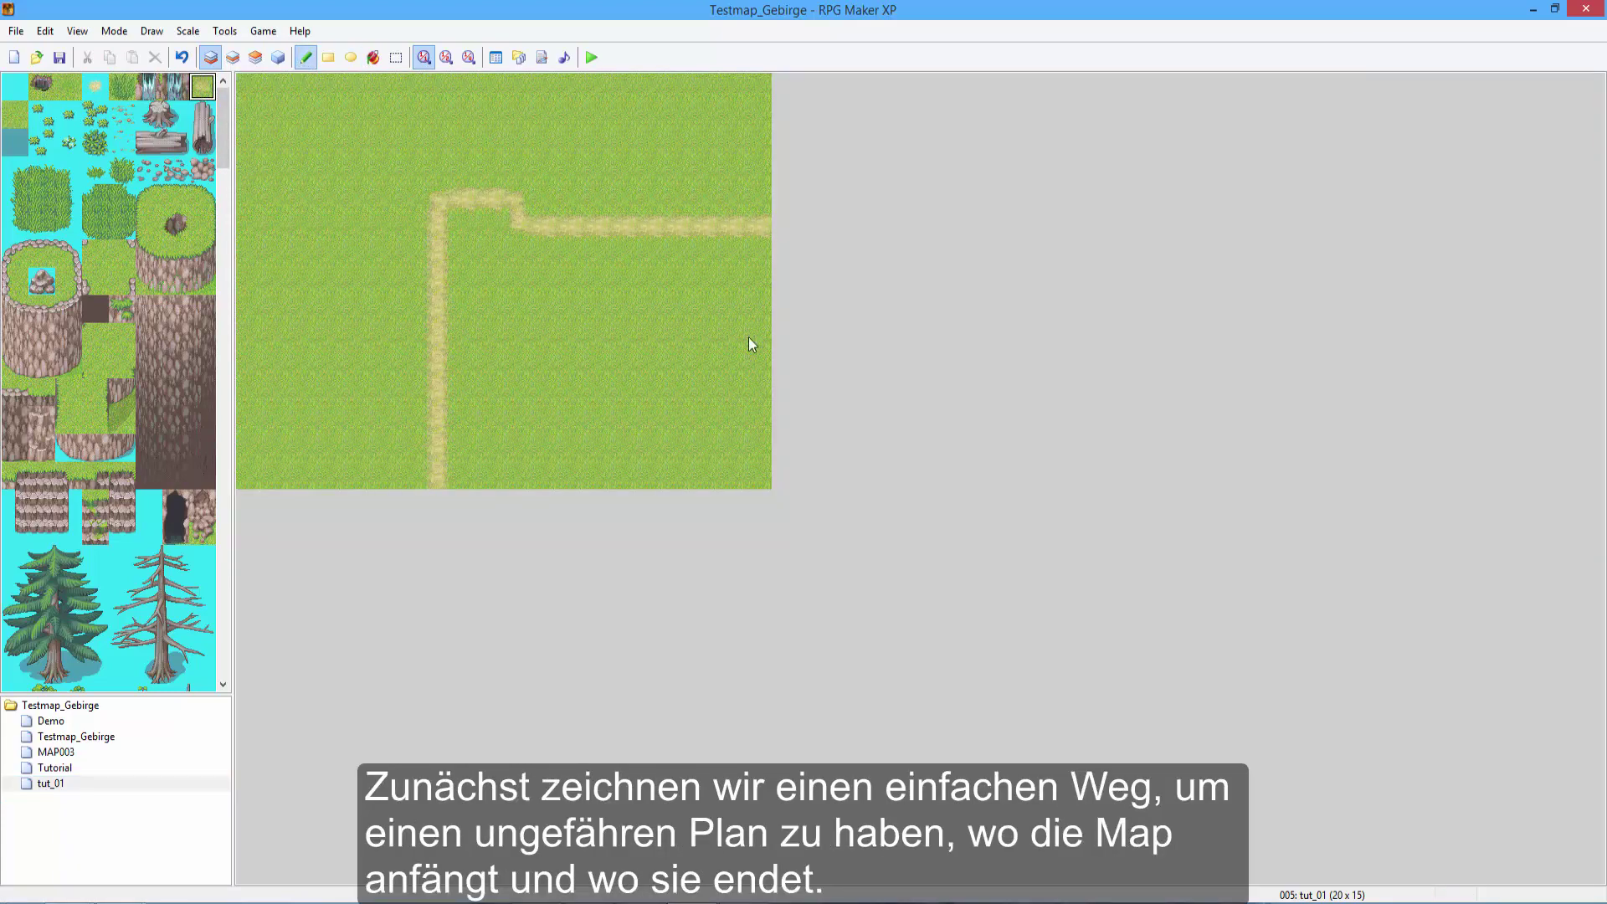
pyautogui.click(248, 166)
pyautogui.click(70, 343)
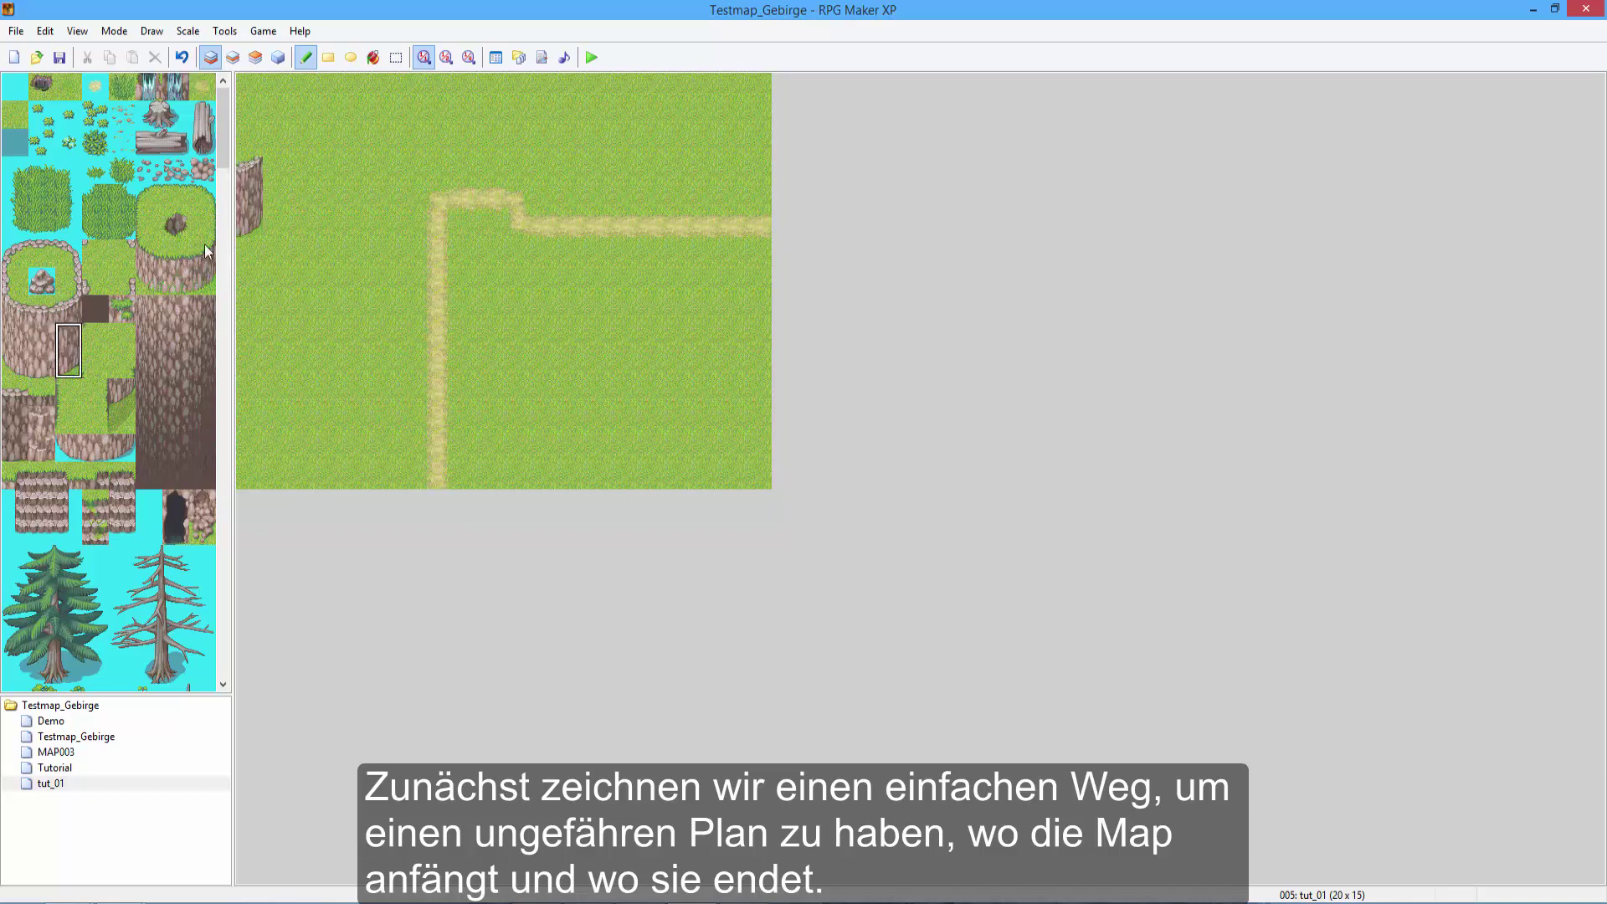
# Paint stepped cliff walls across the top-left and middle of the map toward the path bend.
pyautogui.moveTo(251, 193)
pyautogui.mouseDown()
pyautogui.moveTo(277, 146)
pyautogui.moveTo(330, 130)
pyautogui.mouseUp()
pyautogui.moveTo(15, 280)
pyautogui.mouseDown()
pyautogui.moveTo(15, 335)
pyautogui.moveTo(42, 335)
pyautogui.mouseUp()
pyautogui.click(356, 143)
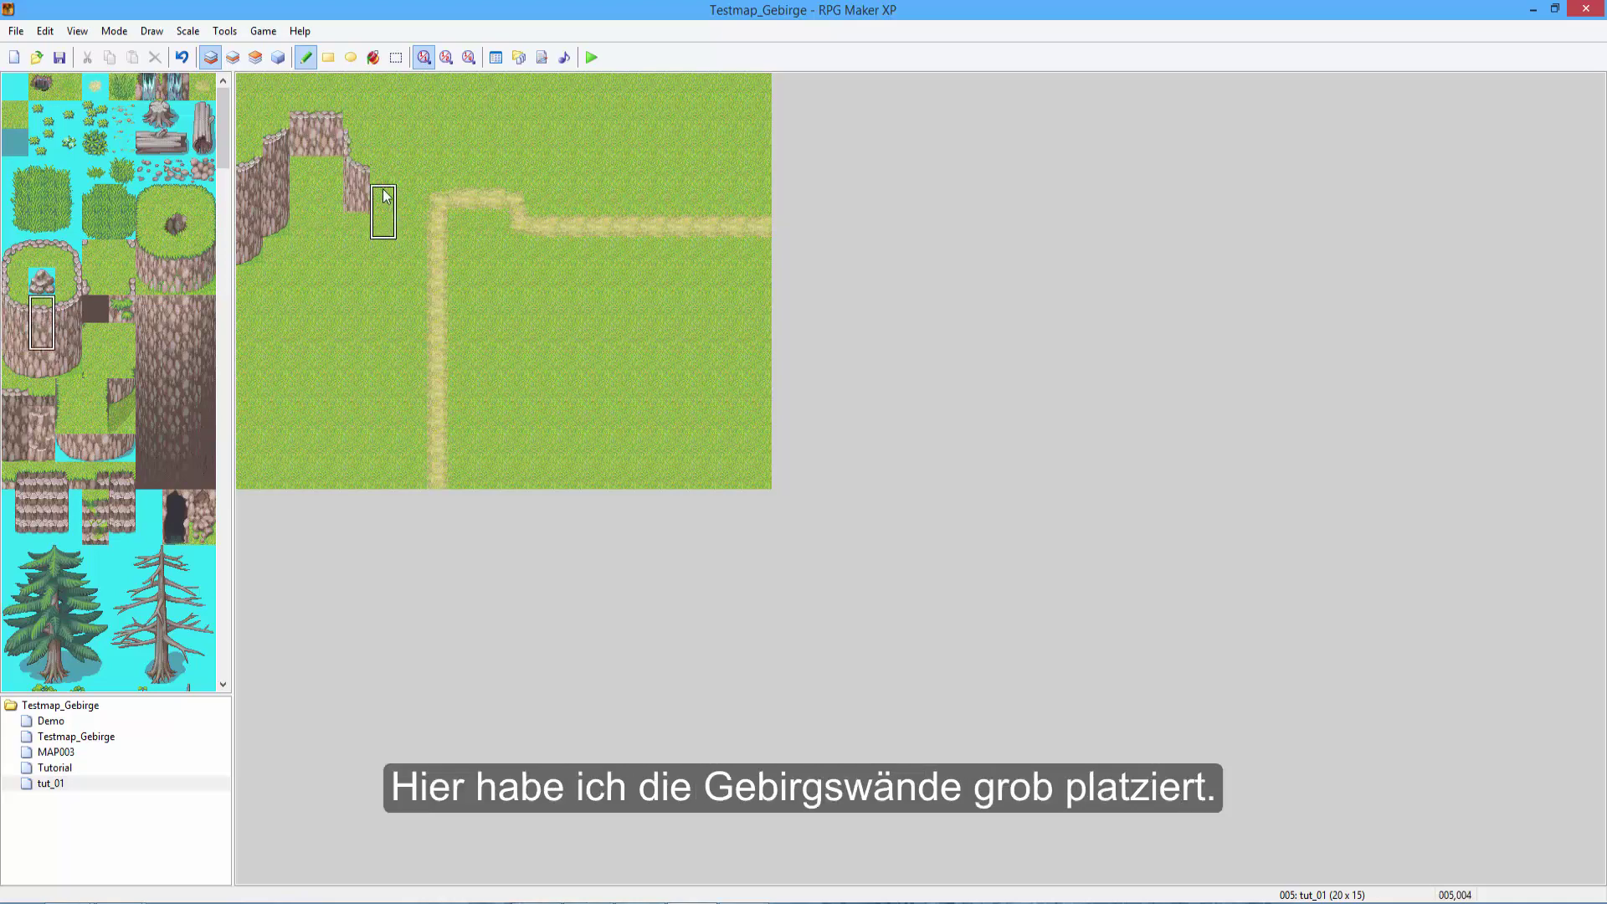
pyautogui.click(382, 167)
pyautogui.click(69, 322)
pyautogui.click(410, 176)
pyautogui.click(436, 146)
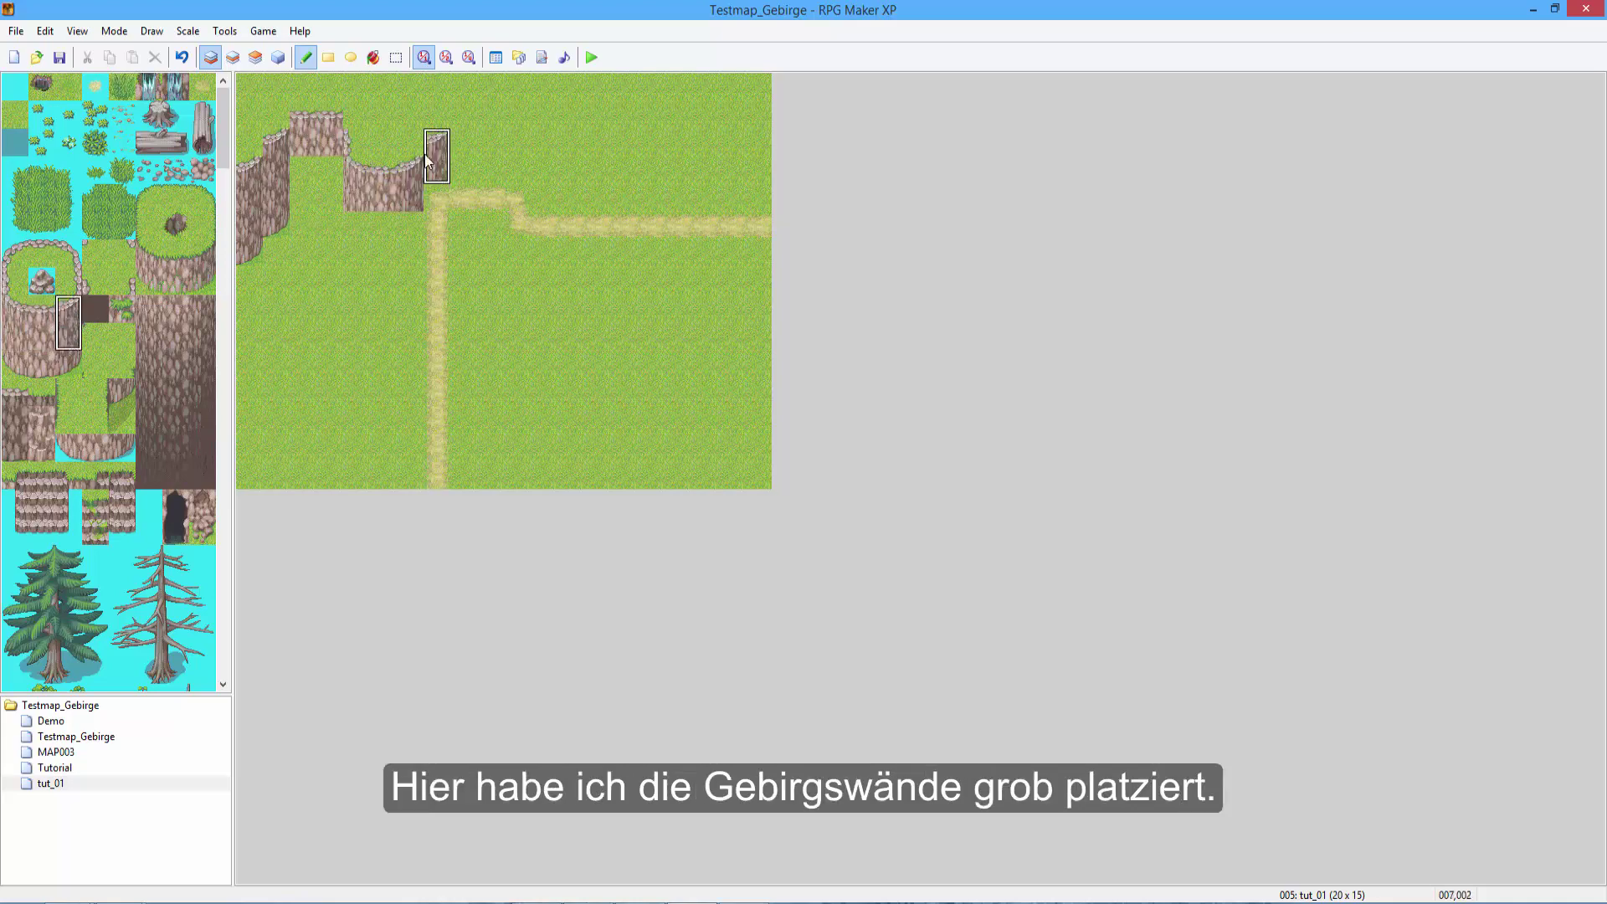
pyautogui.click(456, 124)
# Extend the cliff wall along the top edge to the right edge, plus a tile at the left edge.
pyautogui.moveTo(37, 330); pyautogui.dragTo(40, 309)
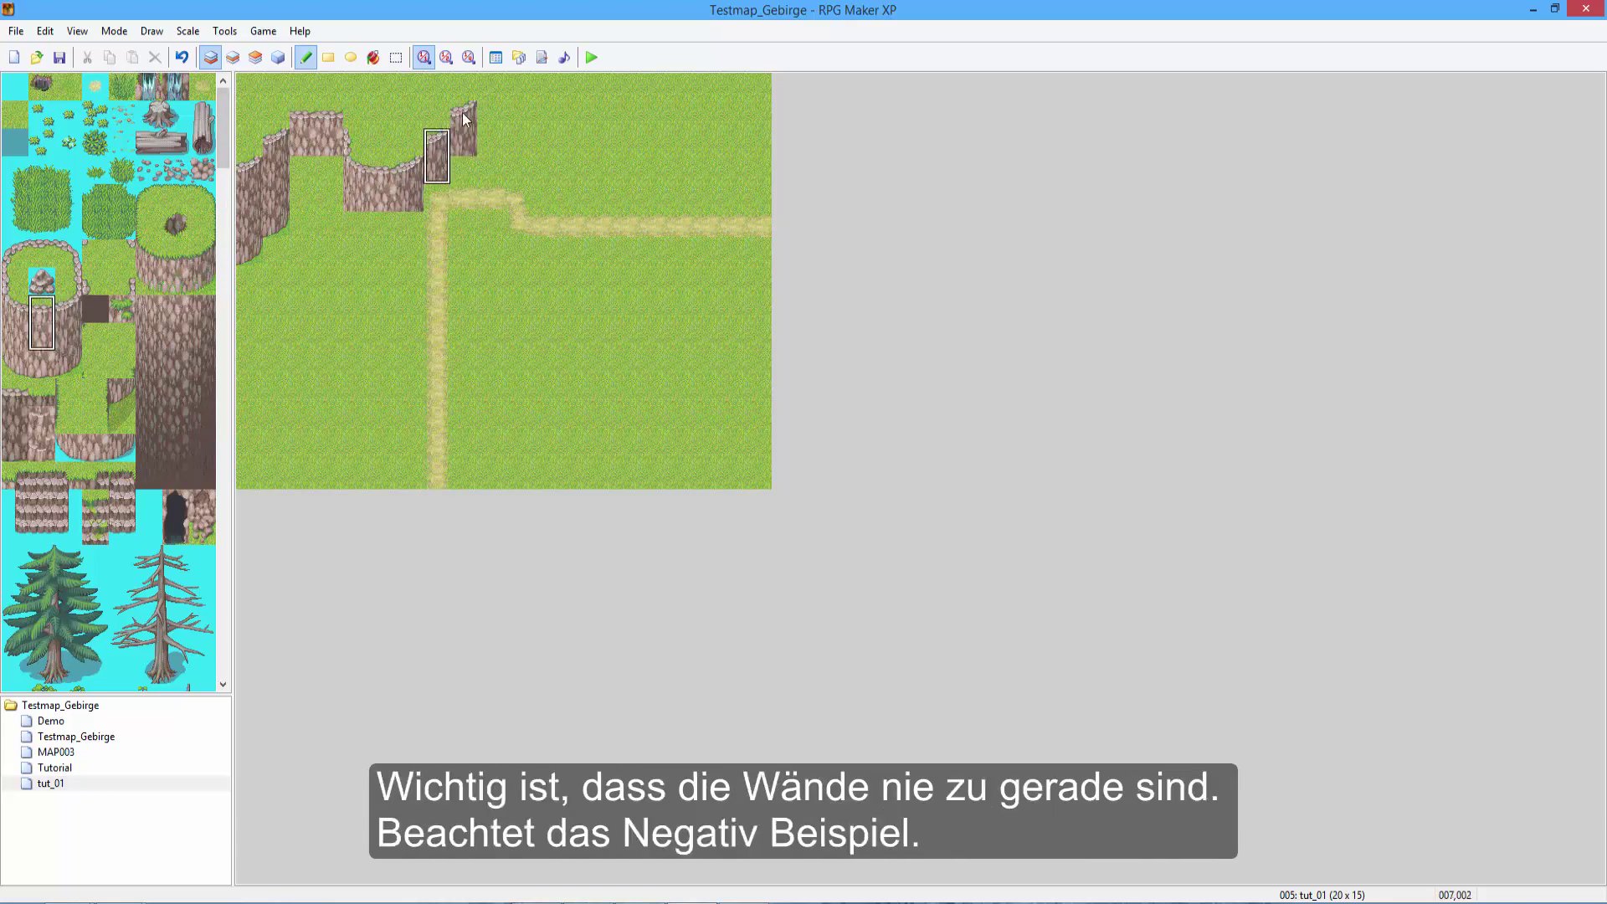
pyautogui.click(67, 335)
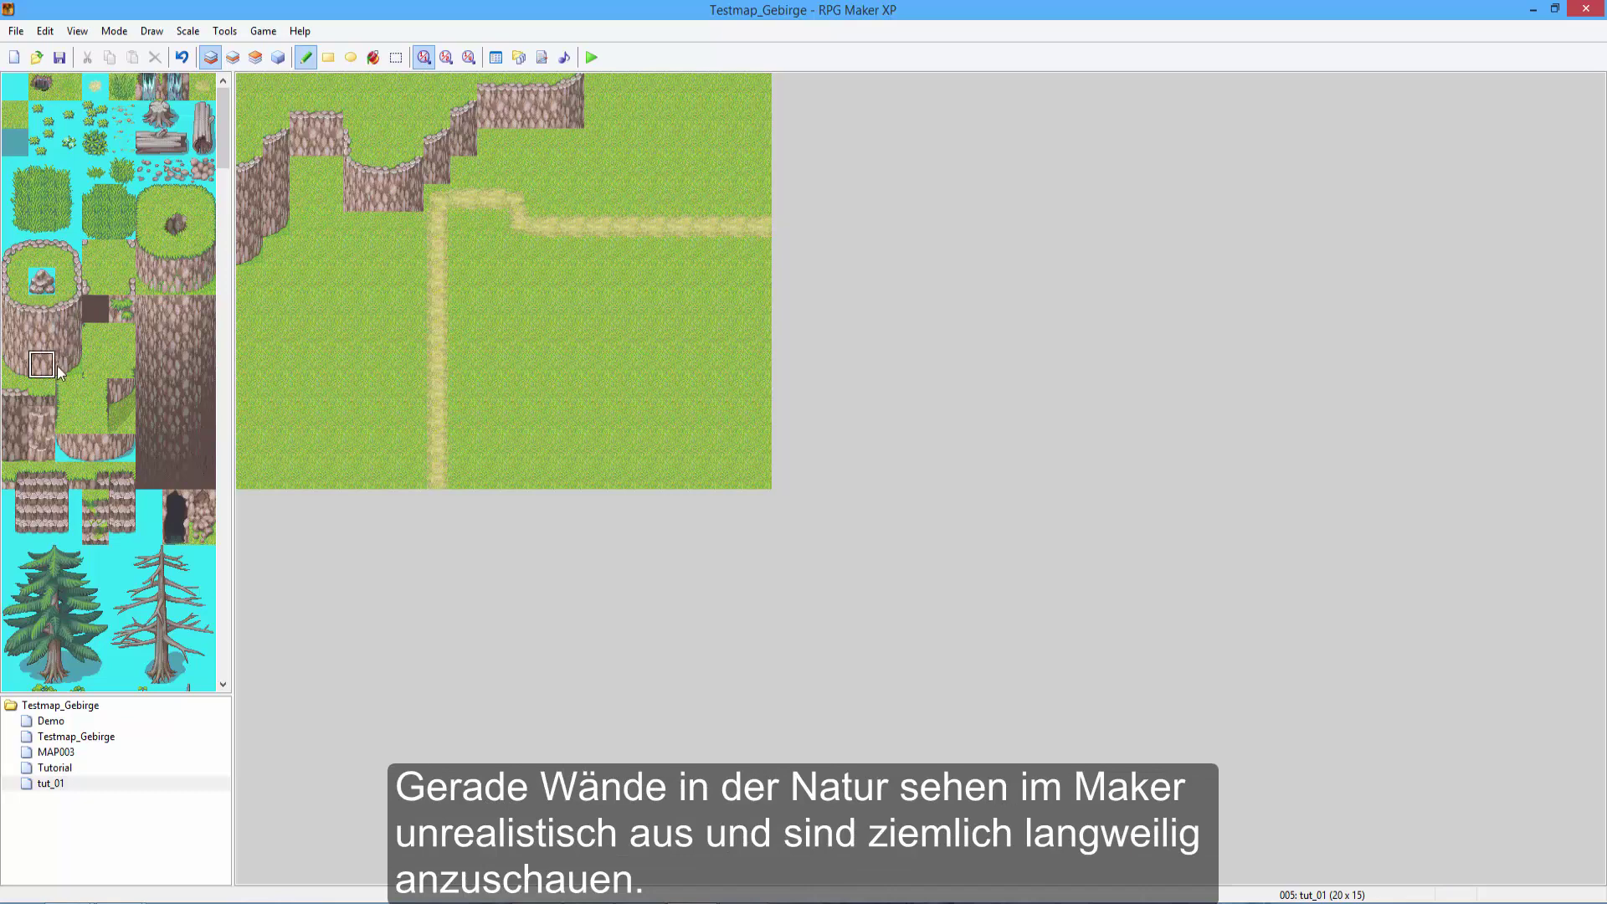
pyautogui.click(596, 87)
pyautogui.click(19, 346)
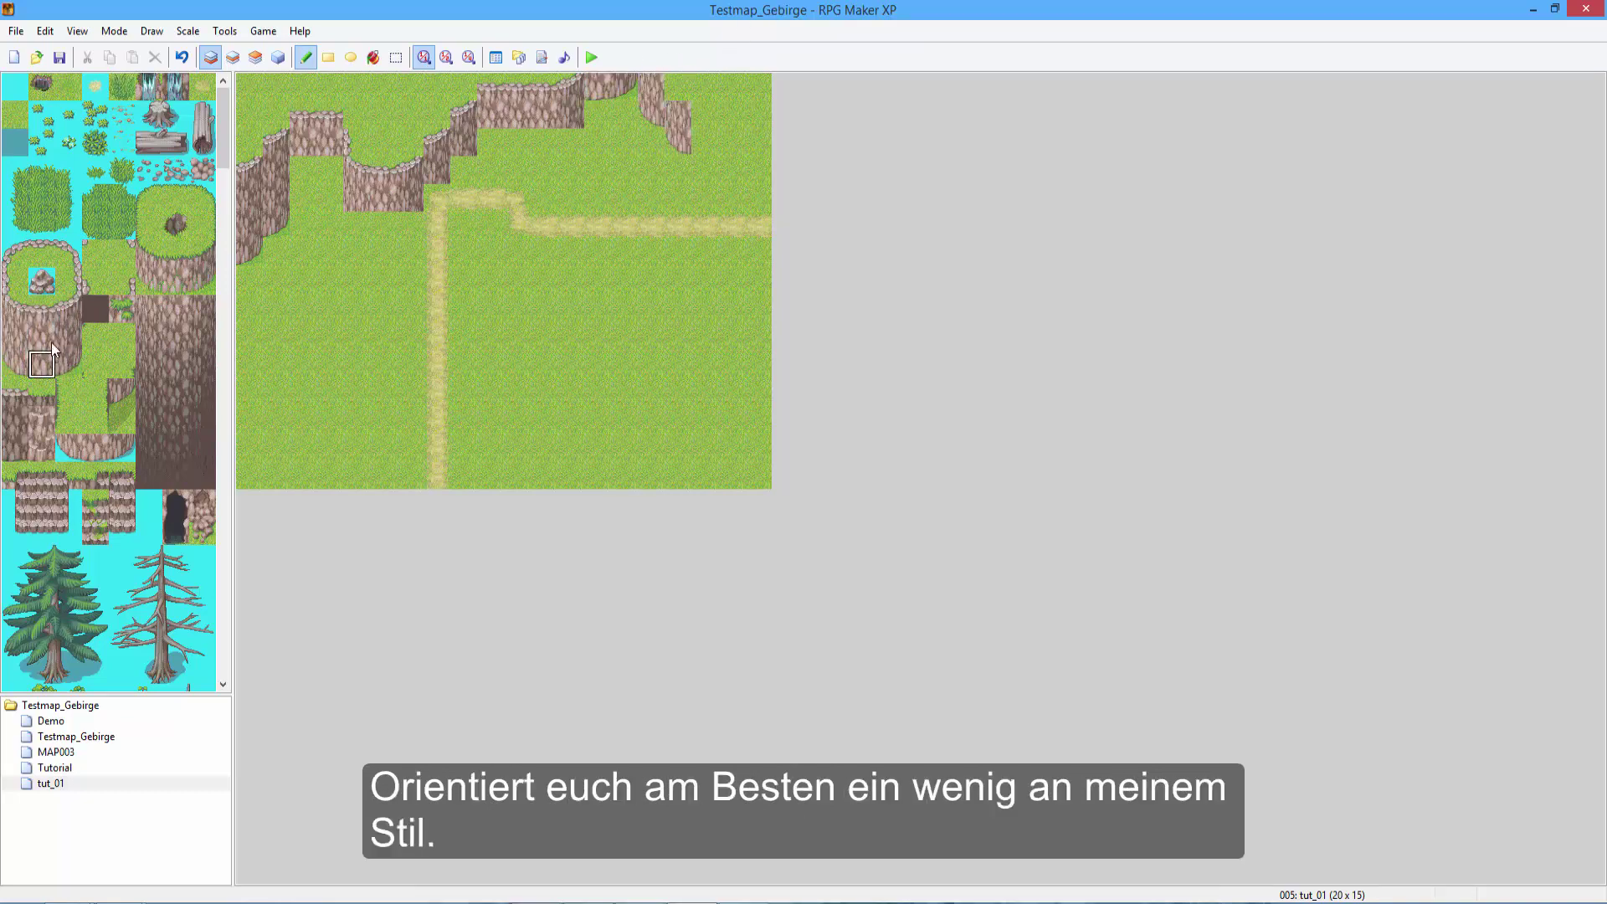
pyautogui.click(704, 114)
pyautogui.click(677, 113)
pyautogui.click(737, 176)
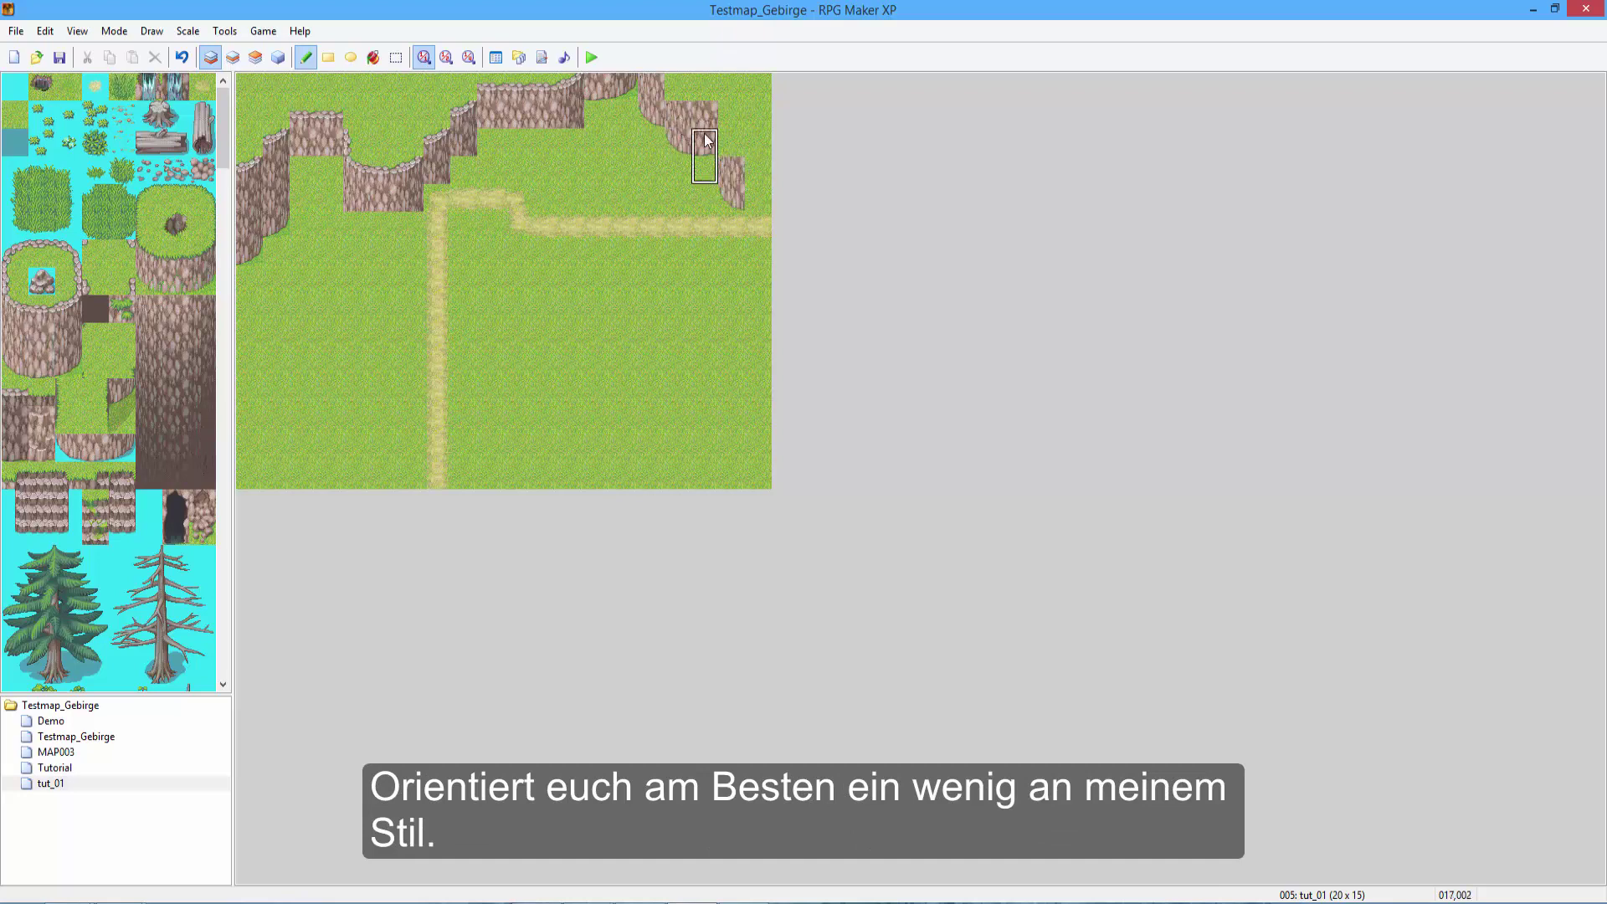
pyautogui.click(757, 180)
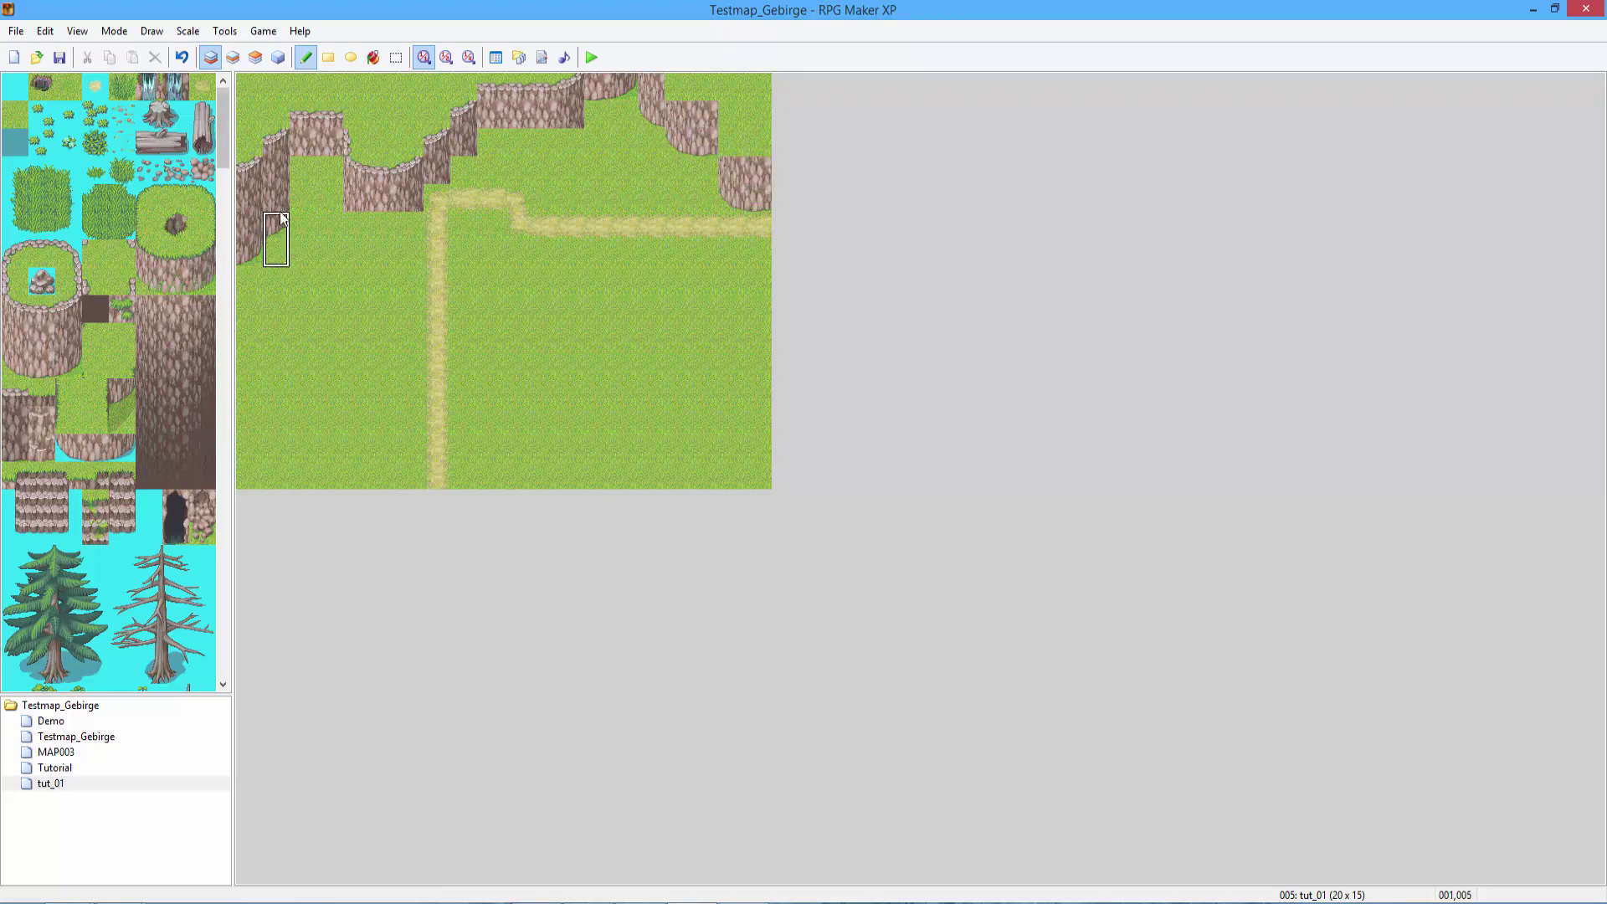
pyautogui.click(285, 242)
# Copy the top-left cliff block two tiles lower and extend cliff walls beside the path bend.
pyautogui.moveTo(420, 244); pyautogui.dragTo(242, 92, button='right')
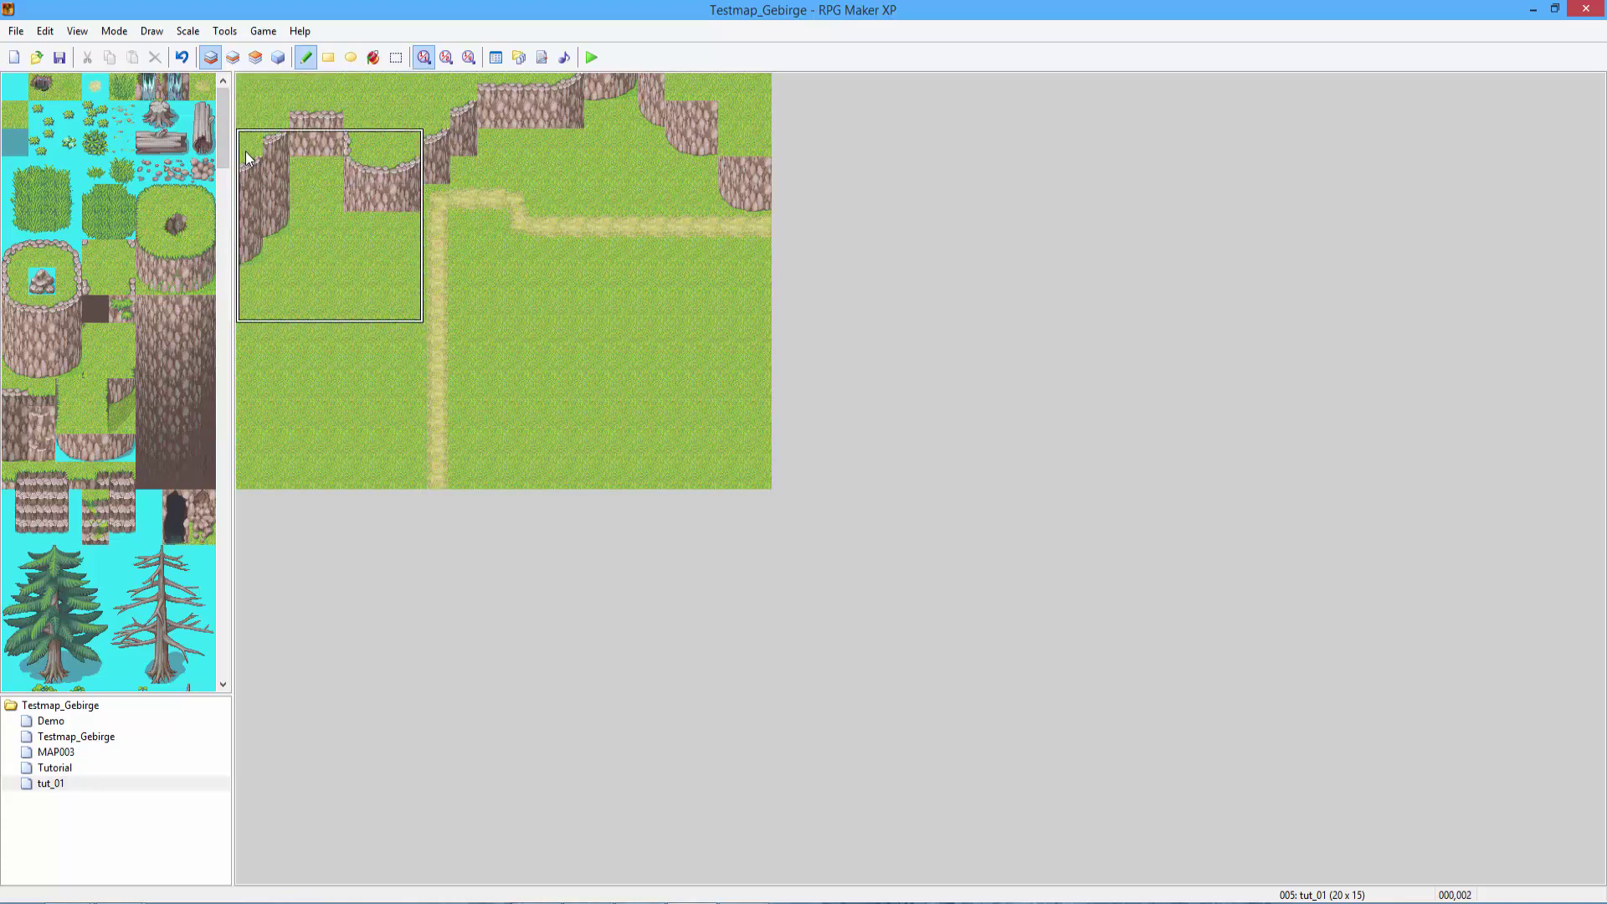
pyautogui.click(246, 146)
pyautogui.click(69, 280)
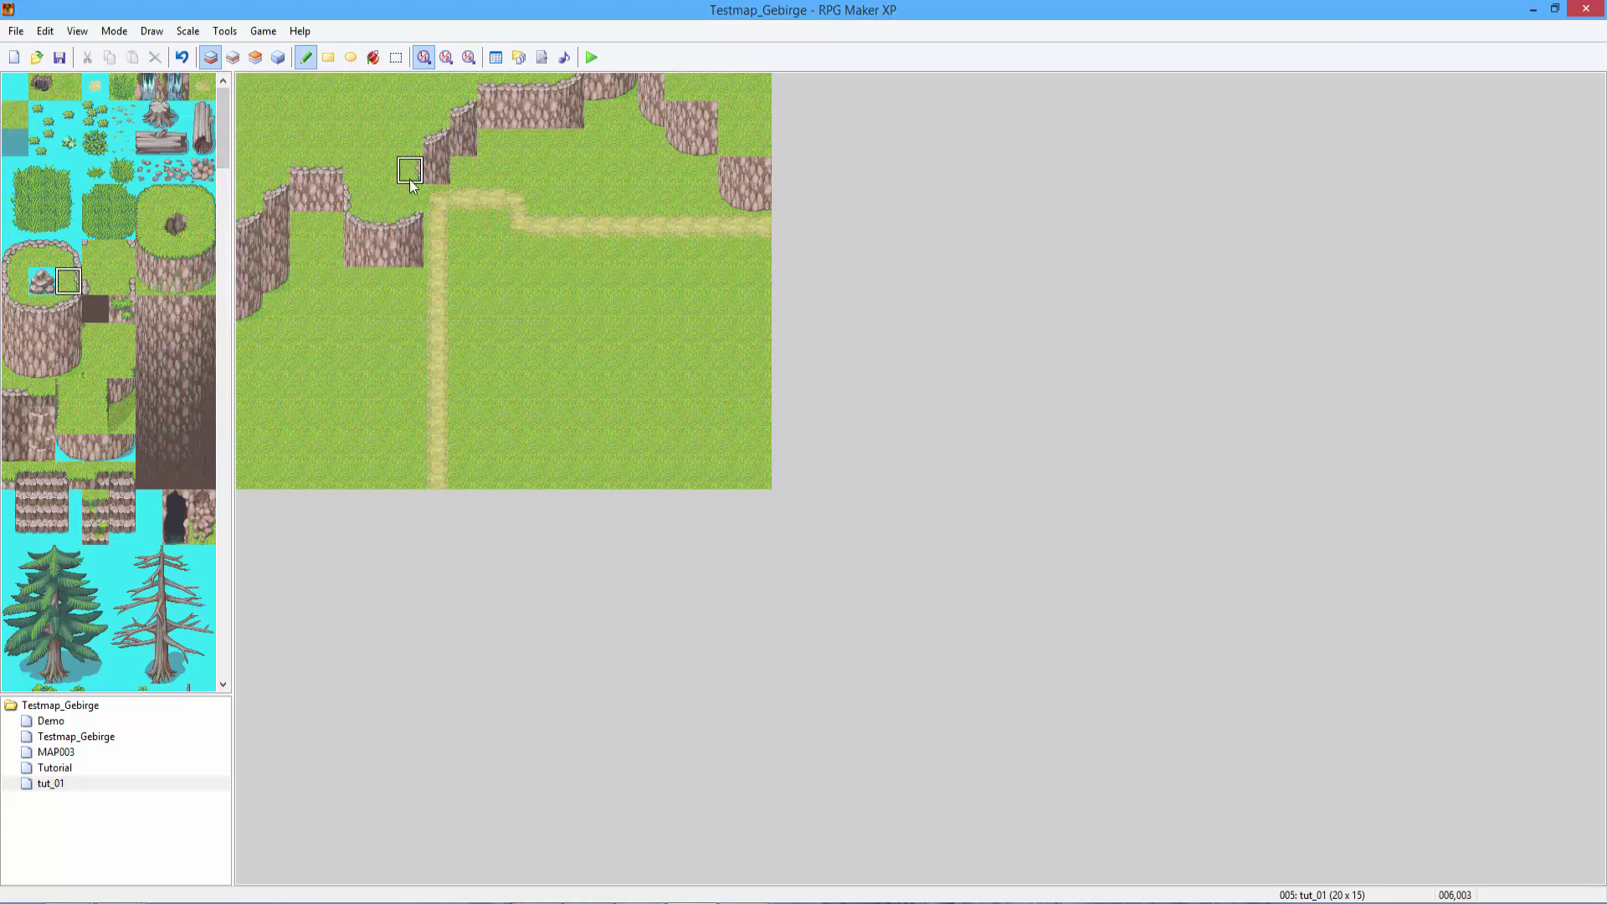
pyautogui.moveTo(410, 169); pyautogui.dragTo(406, 315)
pyautogui.moveTo(408, 222); pyautogui.dragTo(408, 276, button='right')
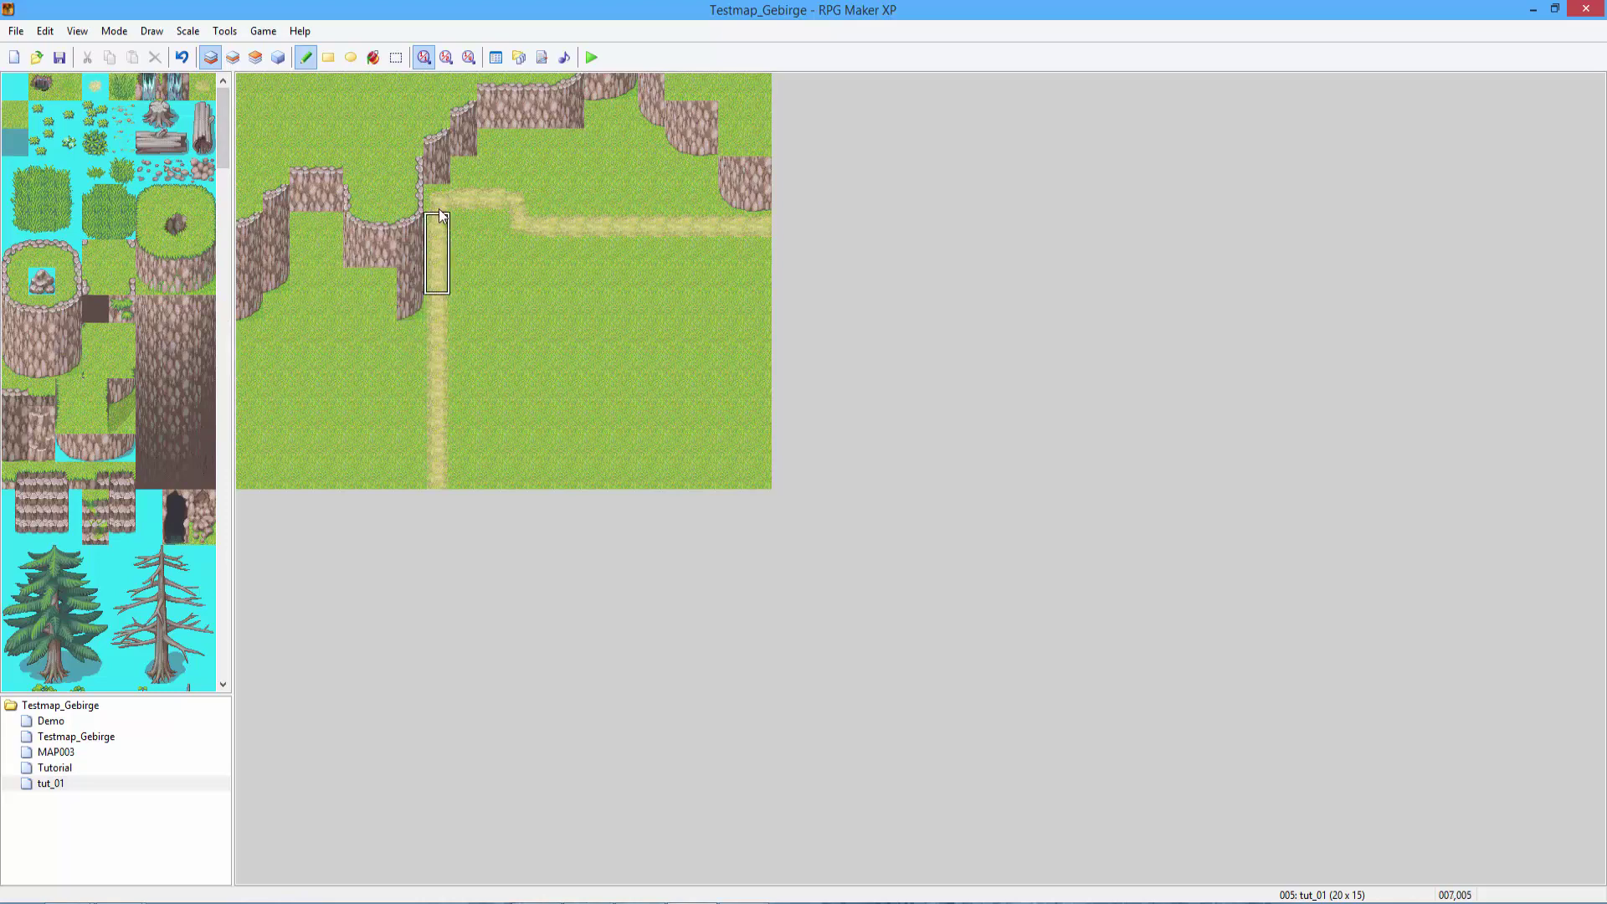
pyautogui.moveTo(437, 209); pyautogui.dragTo(437, 142)
# Paint taller cliff columns across the middle, left side and right edge, closing the north-eastern wall.
pyautogui.click(471, 146)
pyautogui.moveTo(544, 141); pyautogui.dragTo(571, 140)
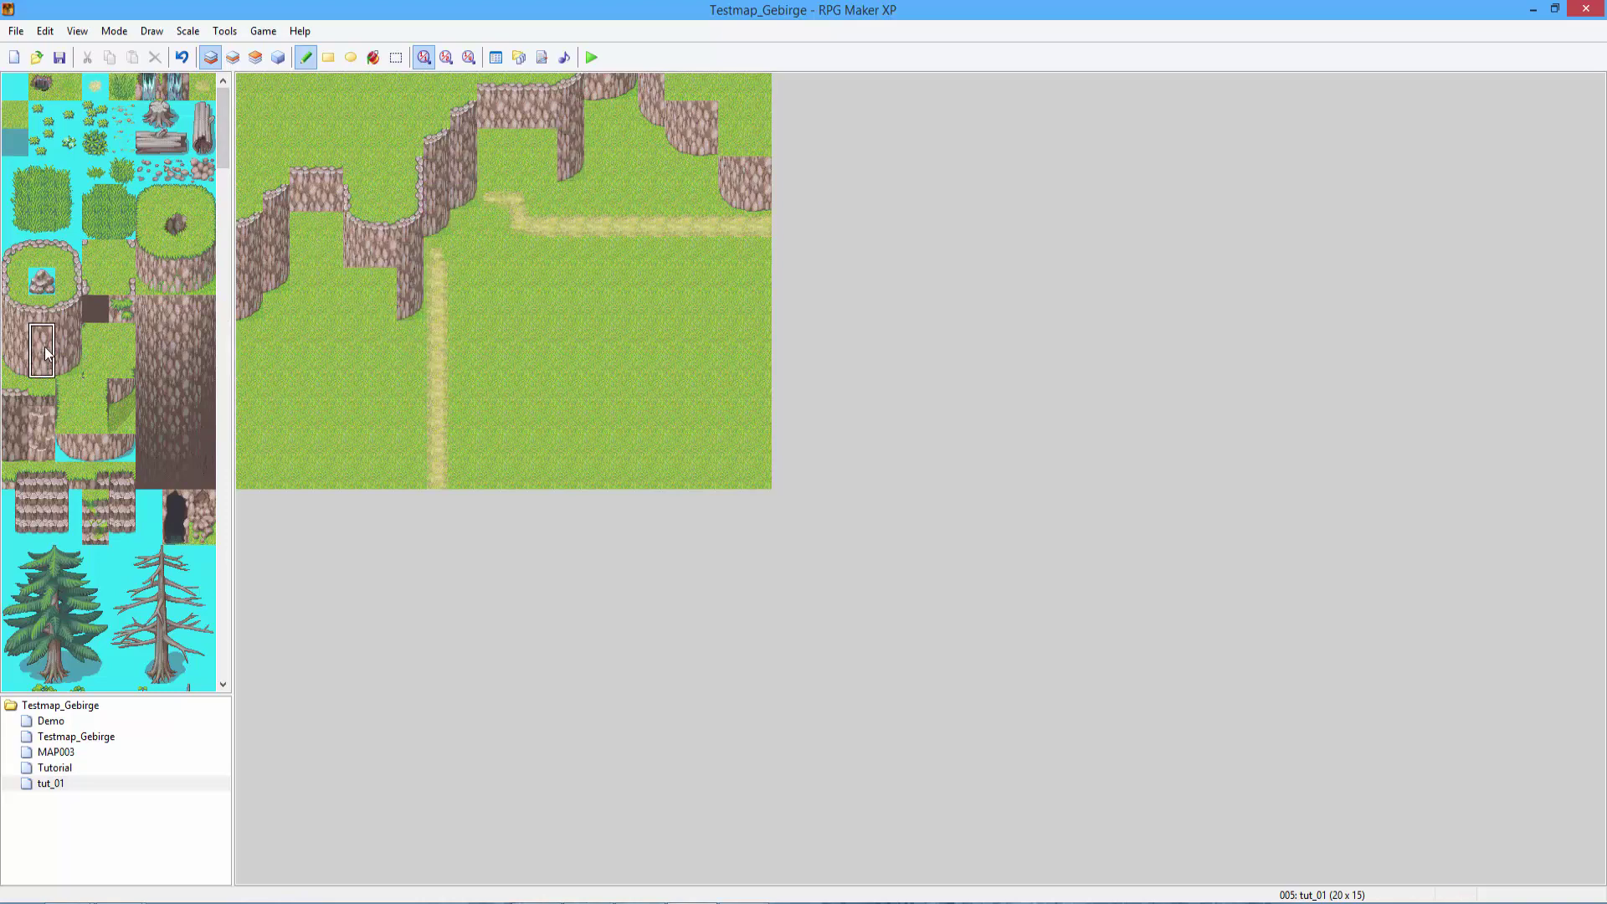
pyautogui.moveTo(330, 251); pyautogui.dragTo(301, 251)
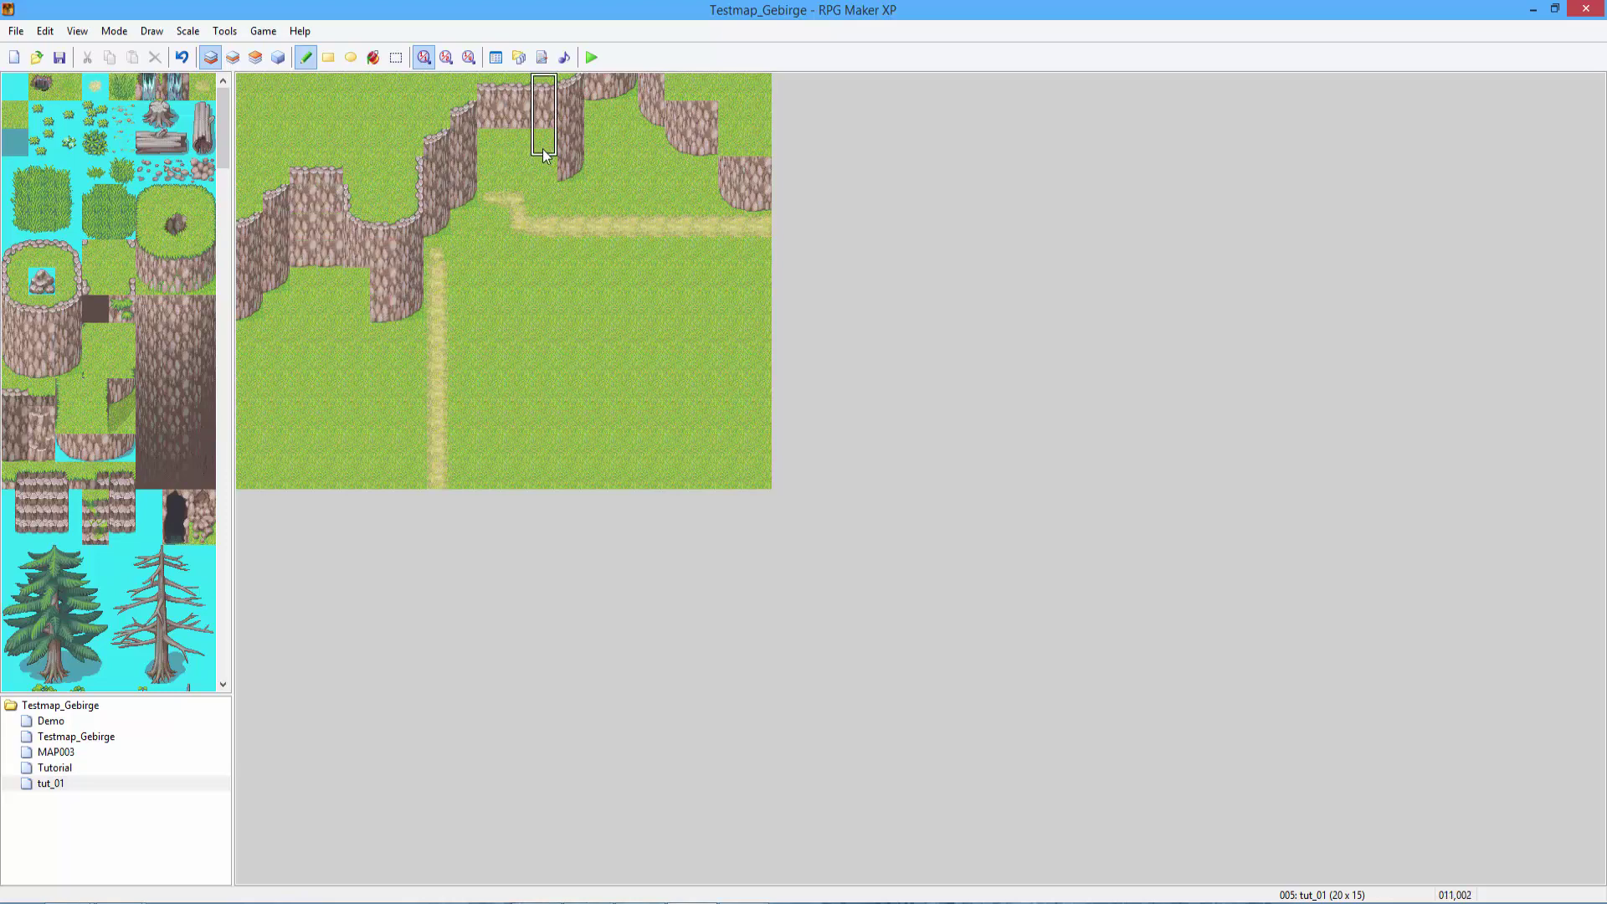
pyautogui.moveTo(544, 171); pyautogui.dragTo(490, 172)
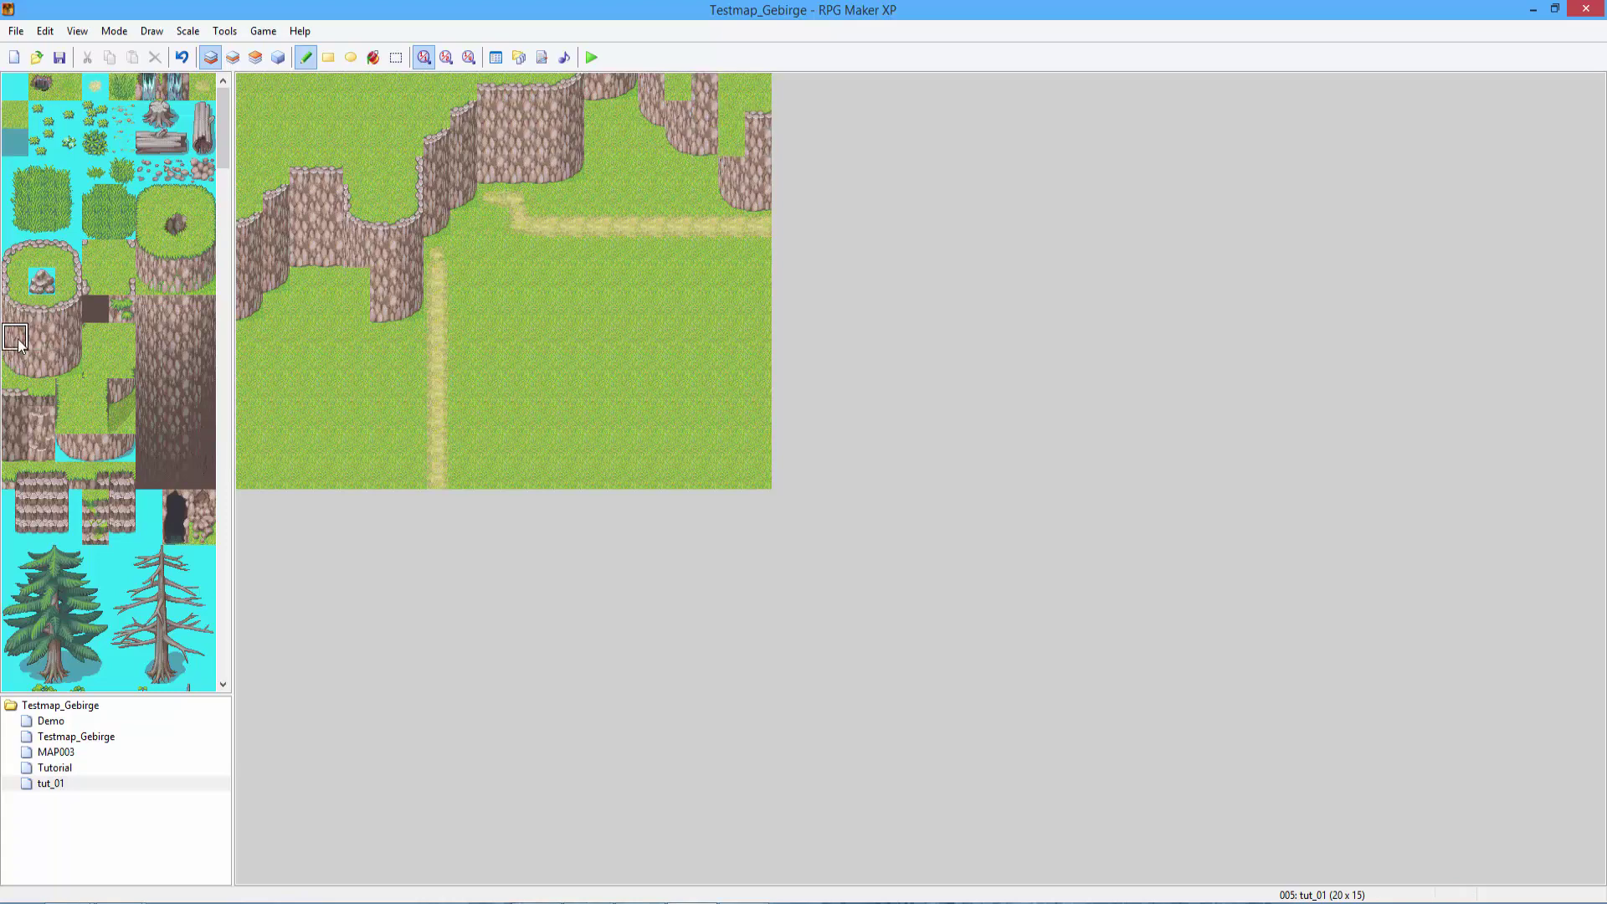
pyautogui.moveTo(15, 337); pyautogui.dragTo(15, 418)
pyautogui.click(360, 226)
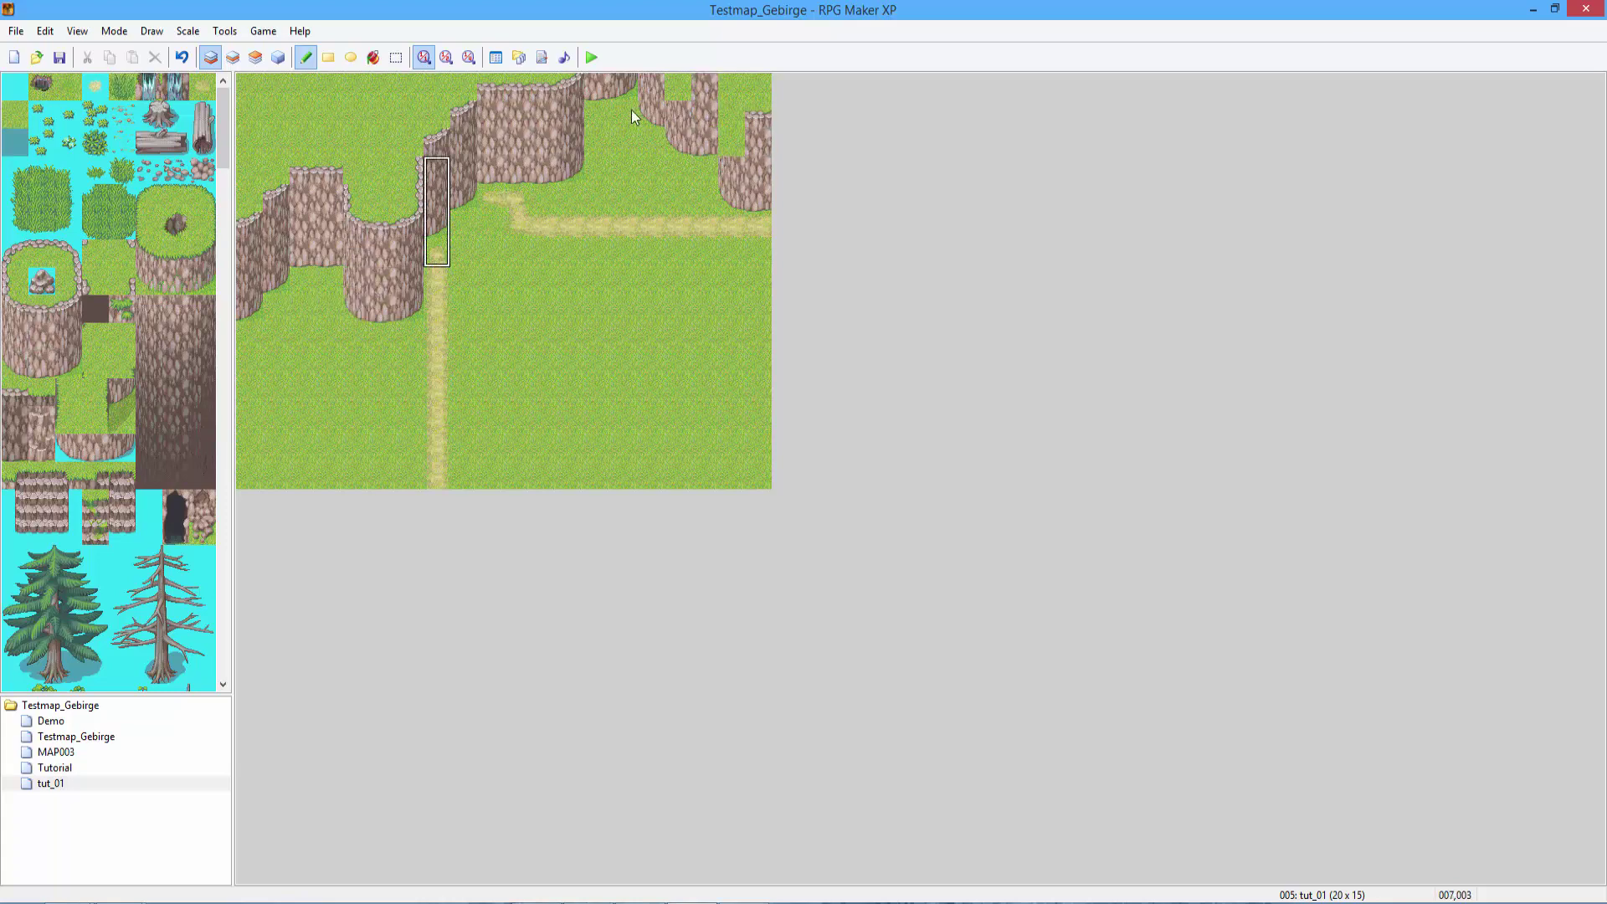
pyautogui.click(741, 116)
pyautogui.rightClick(685, 119)
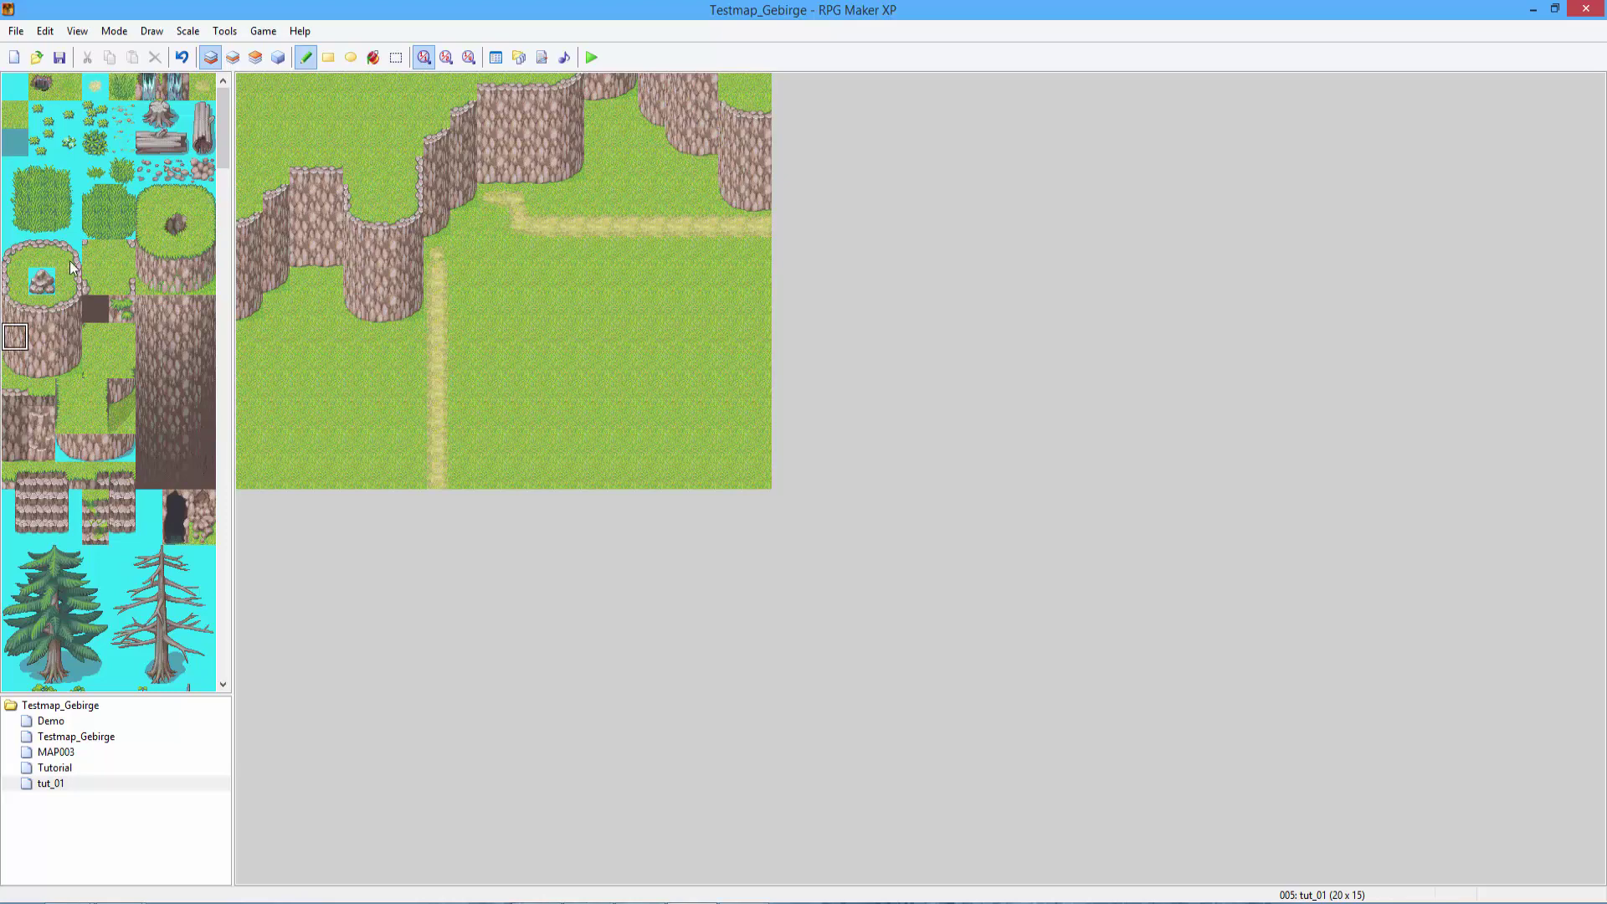
pyautogui.click(15, 281)
# On layer 2, draw rock ledge lines at the lower left, rising upward along the left side.
pyautogui.click(26, 243)
pyautogui.click(234, 57)
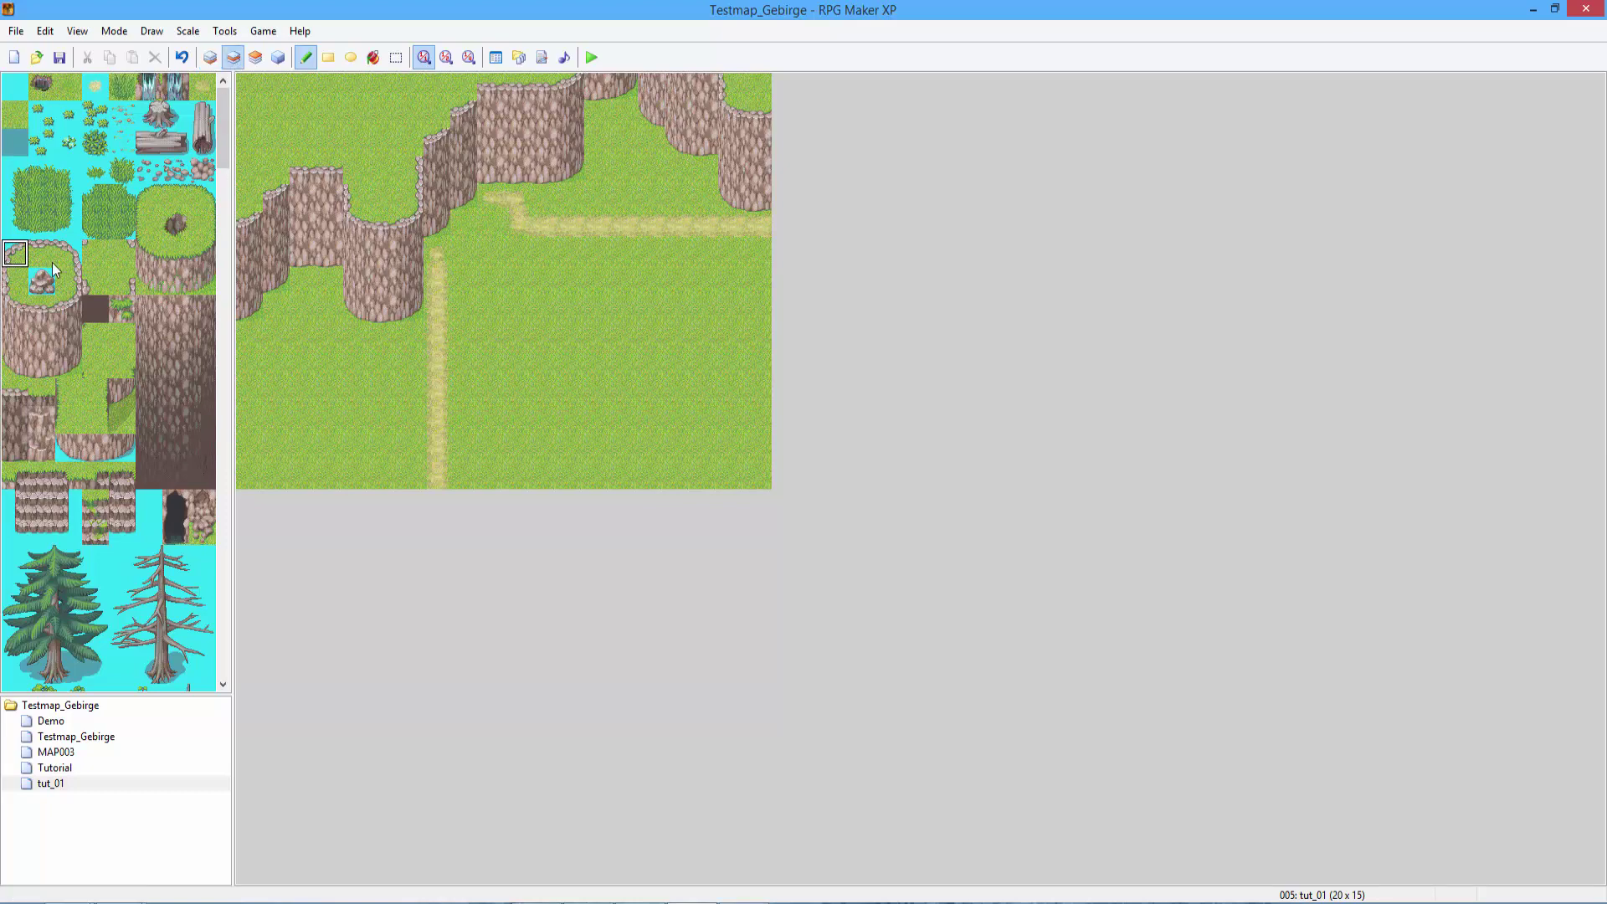
pyautogui.click(69, 253)
pyautogui.moveTo(410, 477)
pyautogui.mouseDown()
pyautogui.moveTo(381, 444)
pyautogui.moveTo(328, 447)
pyautogui.mouseUp()
pyautogui.click(42, 253)
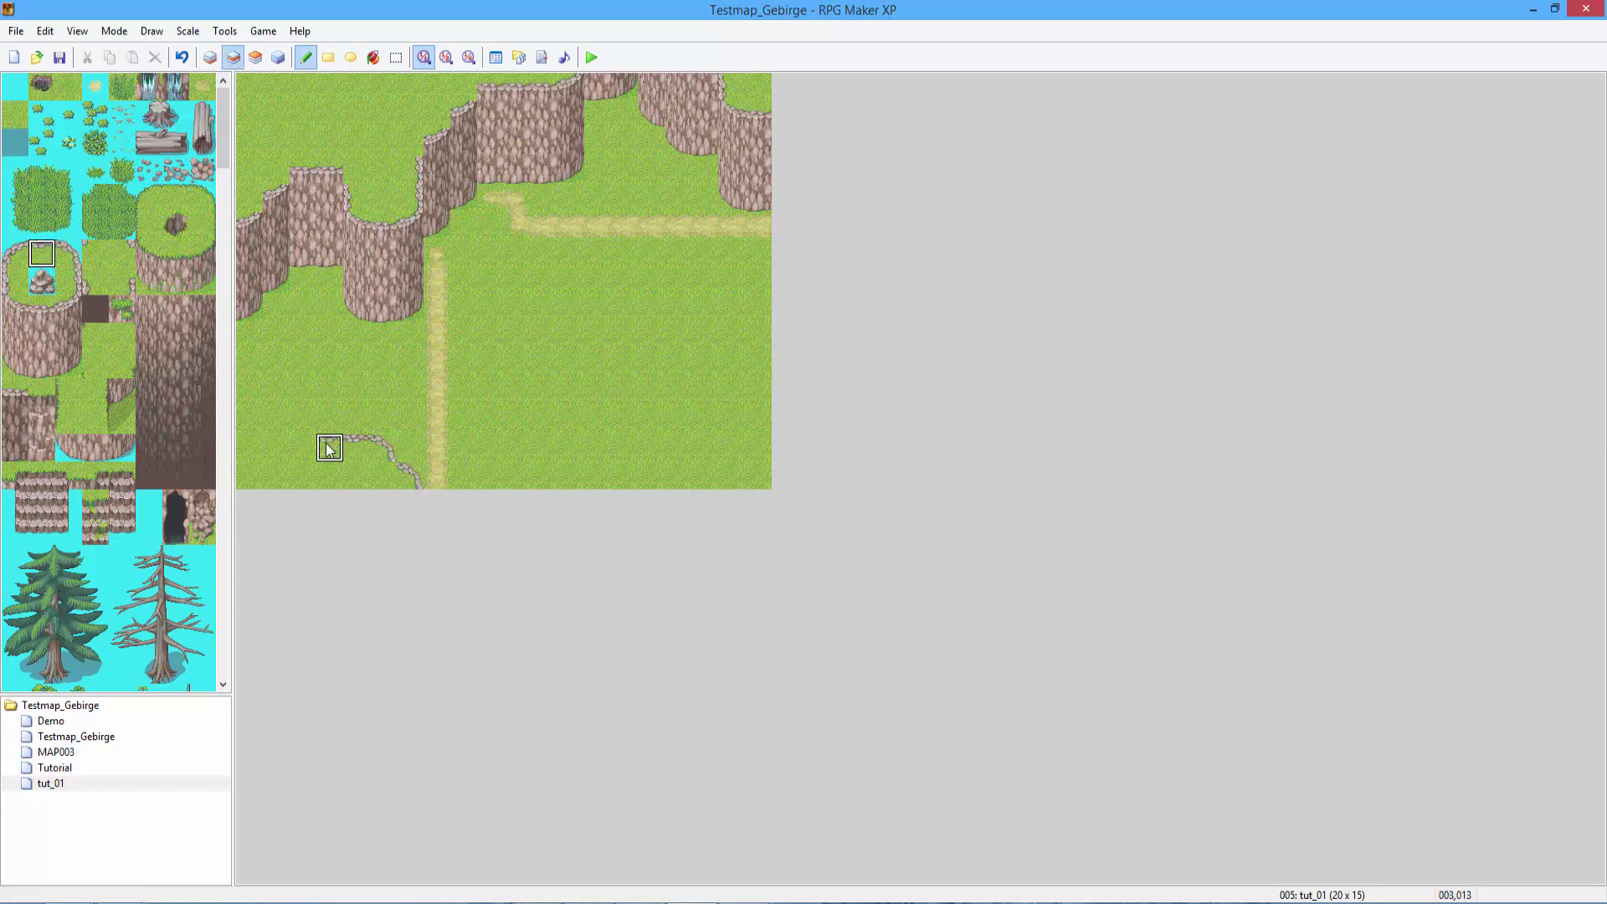
pyautogui.click(68, 254)
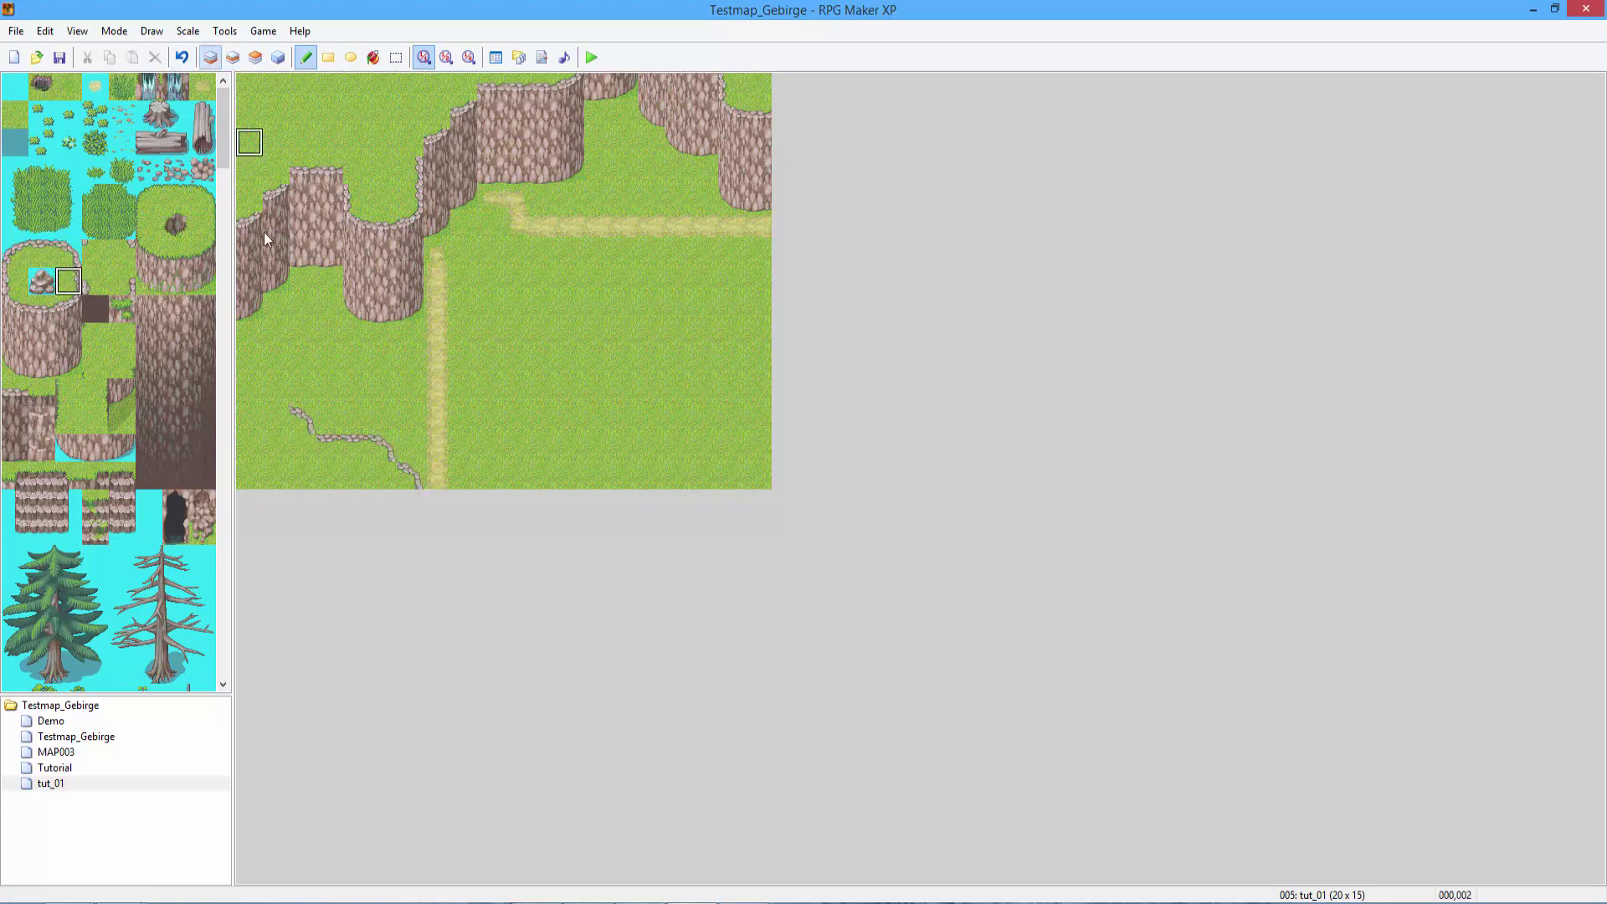
pyautogui.moveTo(276, 418); pyautogui.dragTo(266, 327)
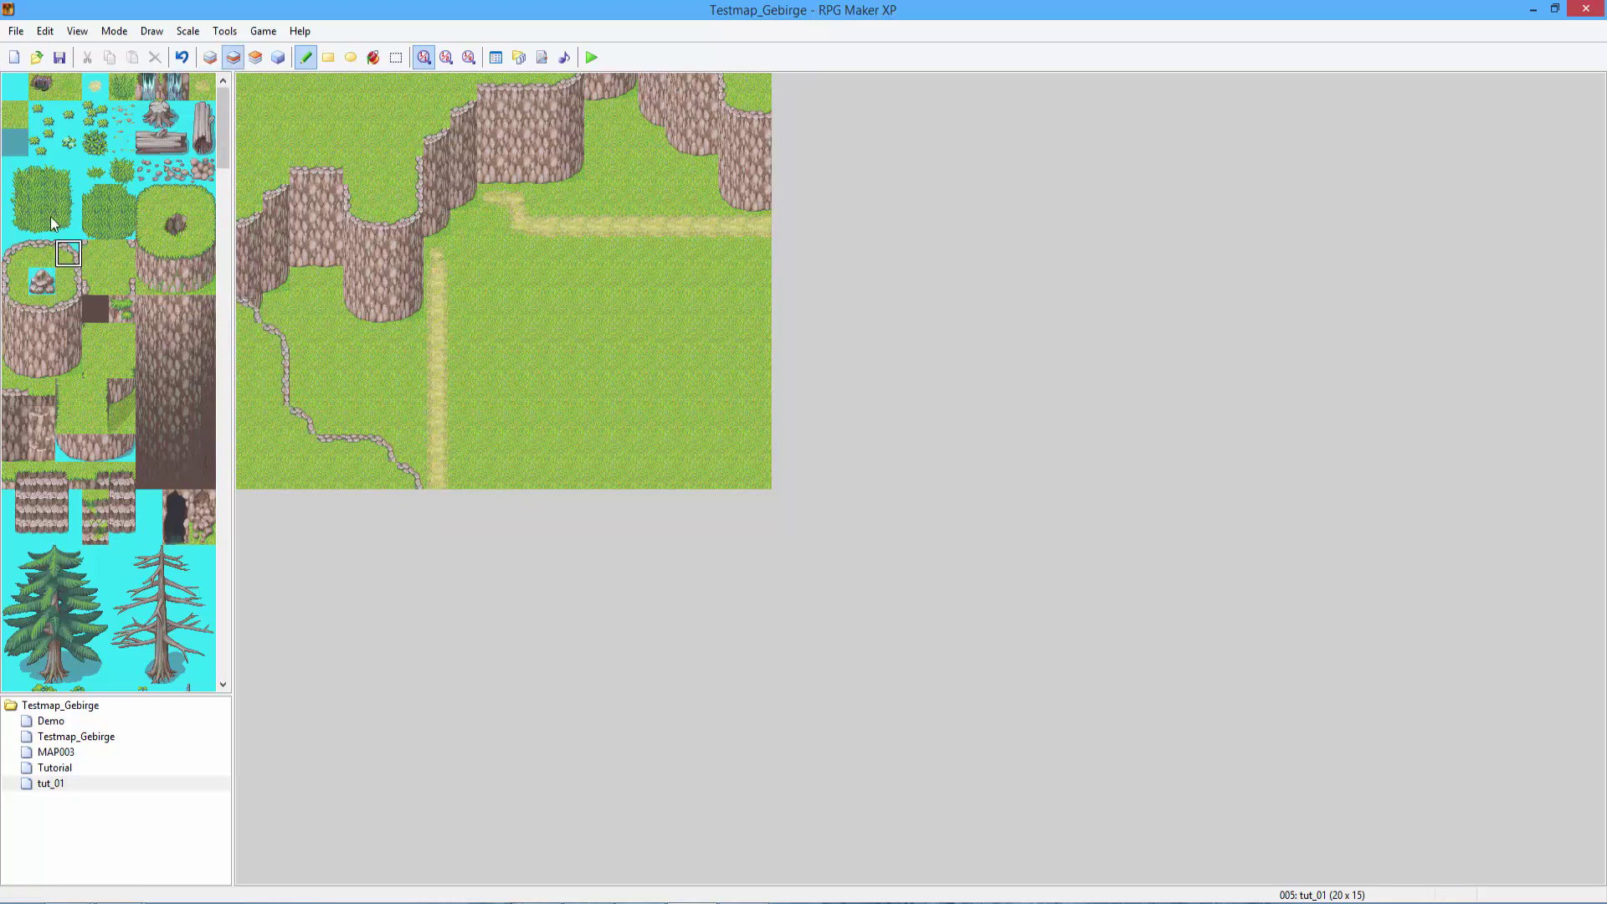
pyautogui.click(15, 252)
pyautogui.click(15, 280)
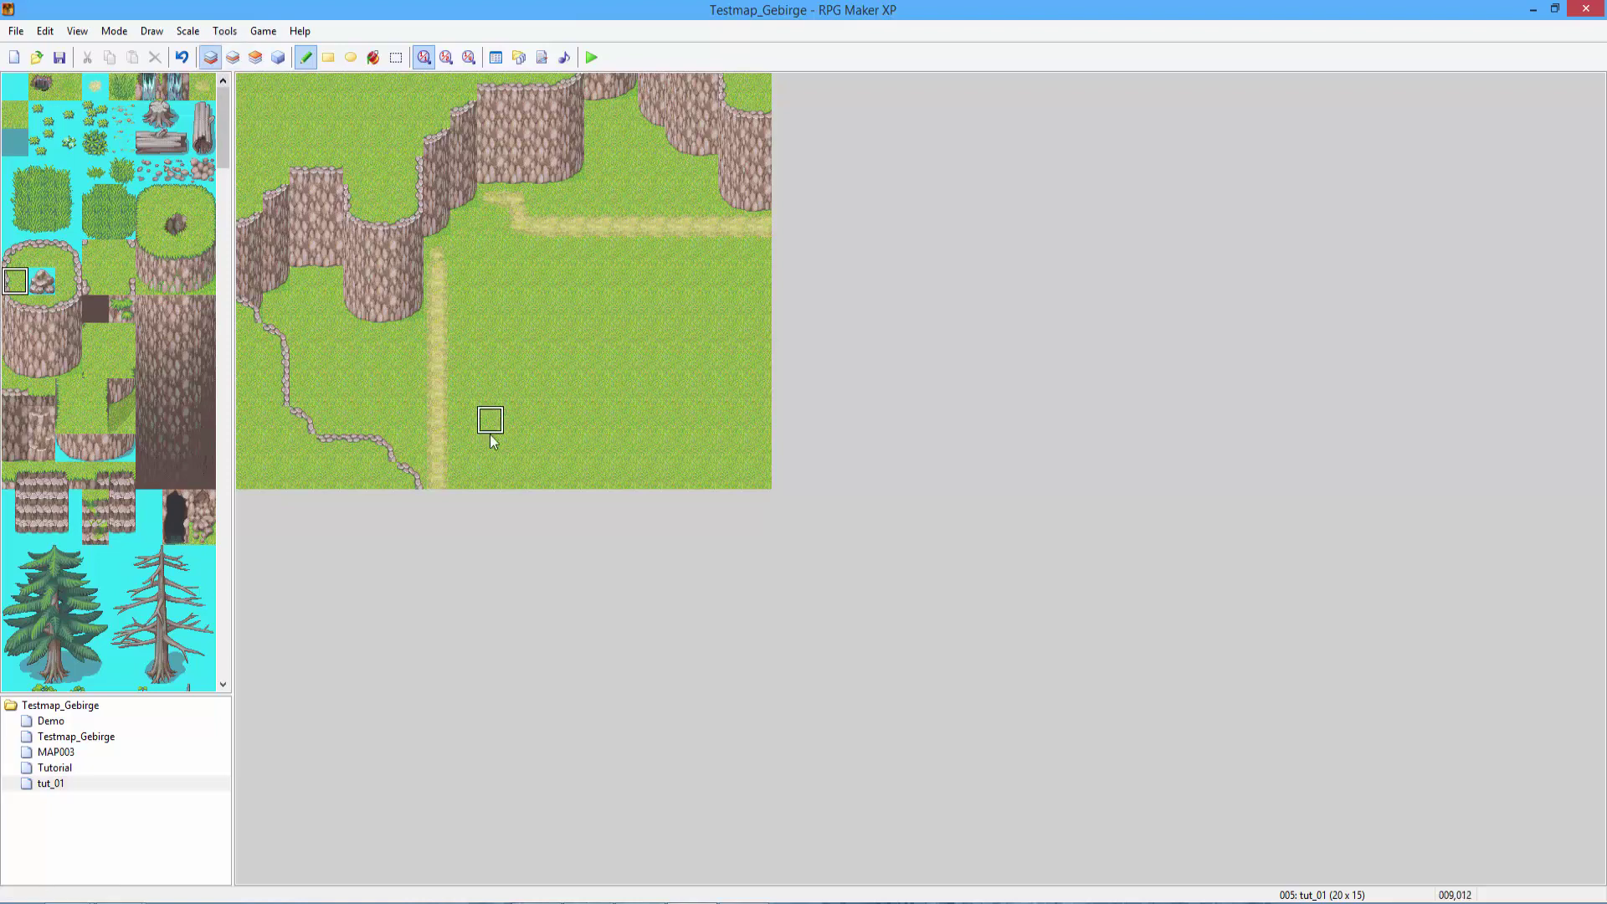
# Undo a misplaced stone edge and draw a curving stone ledge up from the bottom, right of the path.
pyautogui.moveTo(466, 466); pyautogui.dragTo(456, 439)
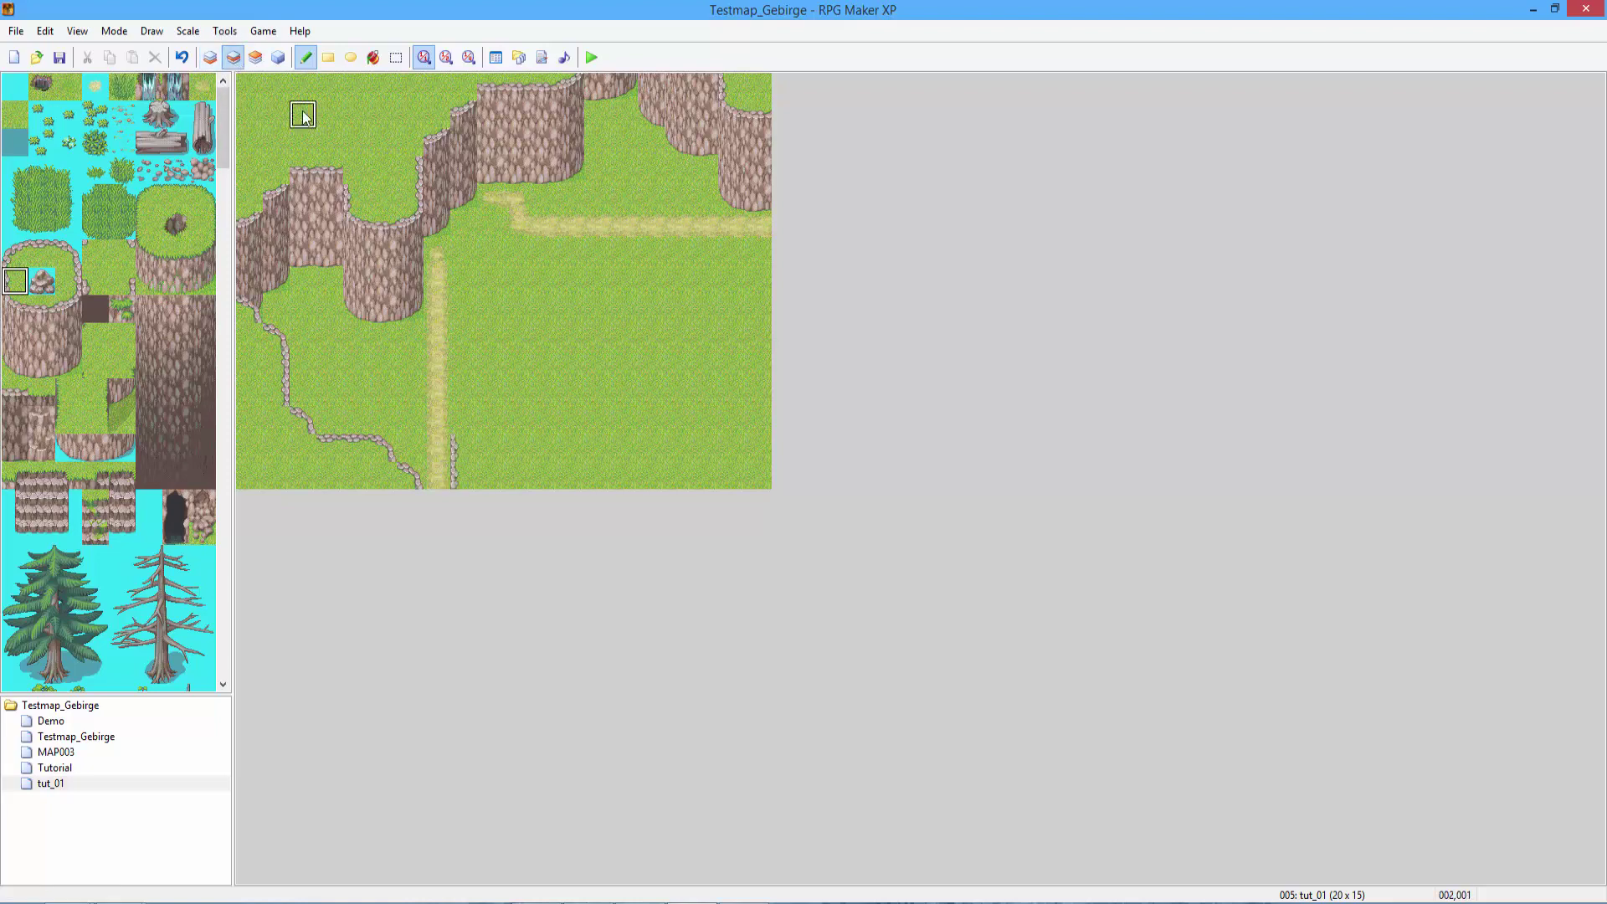
pyautogui.click(210, 57)
pyautogui.hotkey('ctrl', 'z')
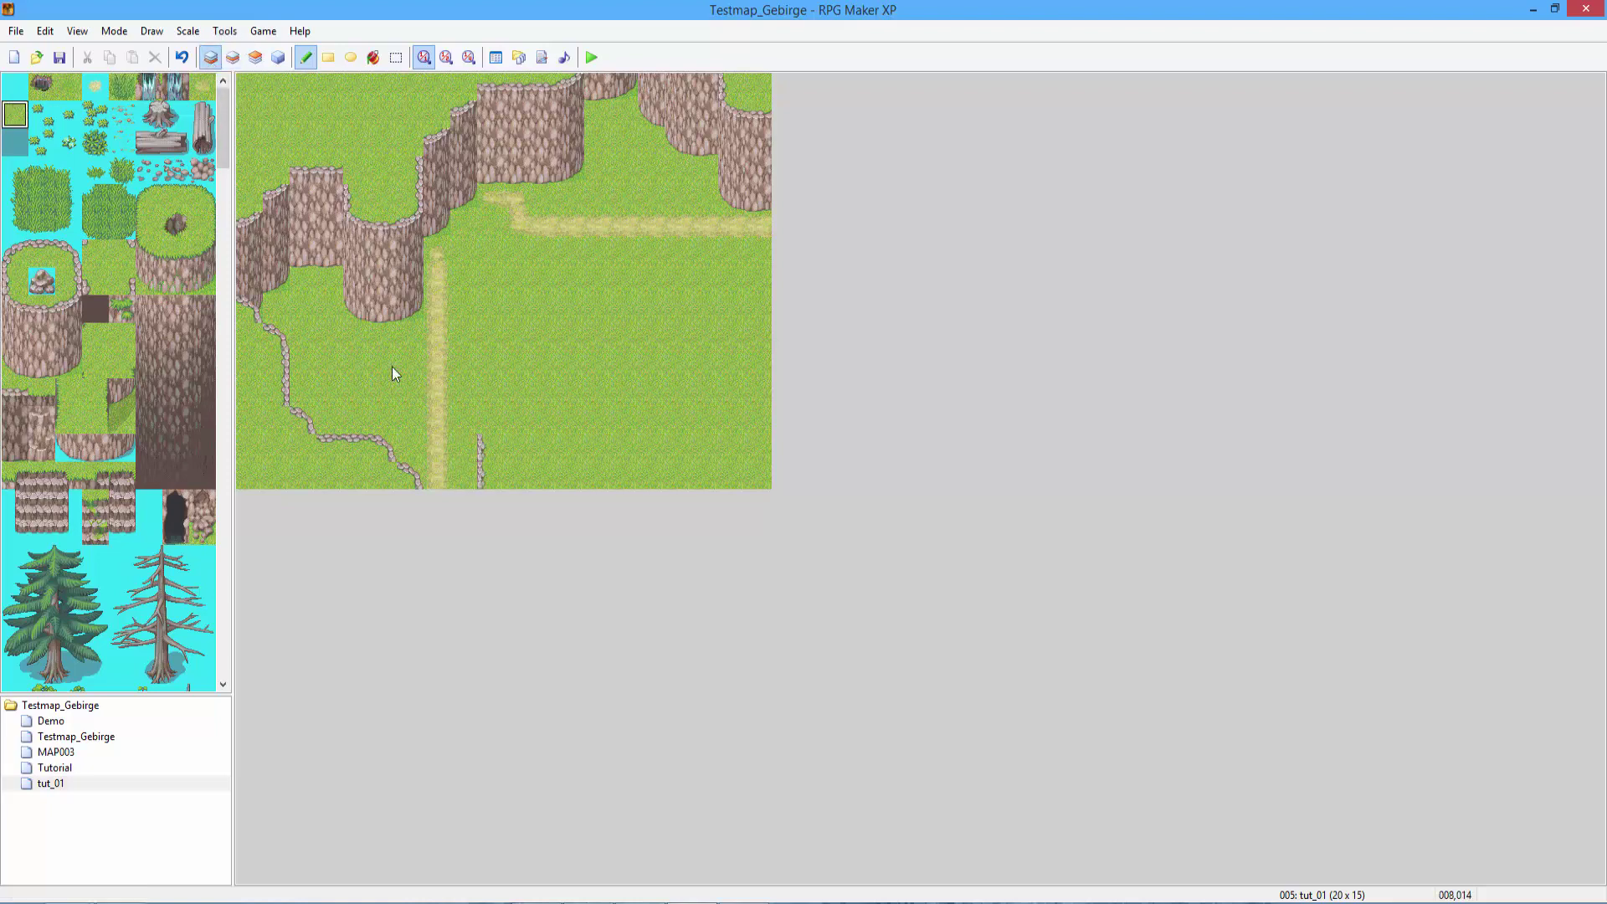
pyautogui.click(233, 57)
pyautogui.click(15, 253)
pyautogui.moveTo(492, 431)
pyautogui.mouseDown()
pyautogui.moveTo(516, 421)
pyautogui.moveTo(528, 387)
pyautogui.moveTo(620, 419)
pyautogui.mouseUp()
# Paint a three-tile rock column beside the ledge, with a rock bump and grass at its base.
pyautogui.rightClick(581, 405)
pyautogui.click(210, 57)
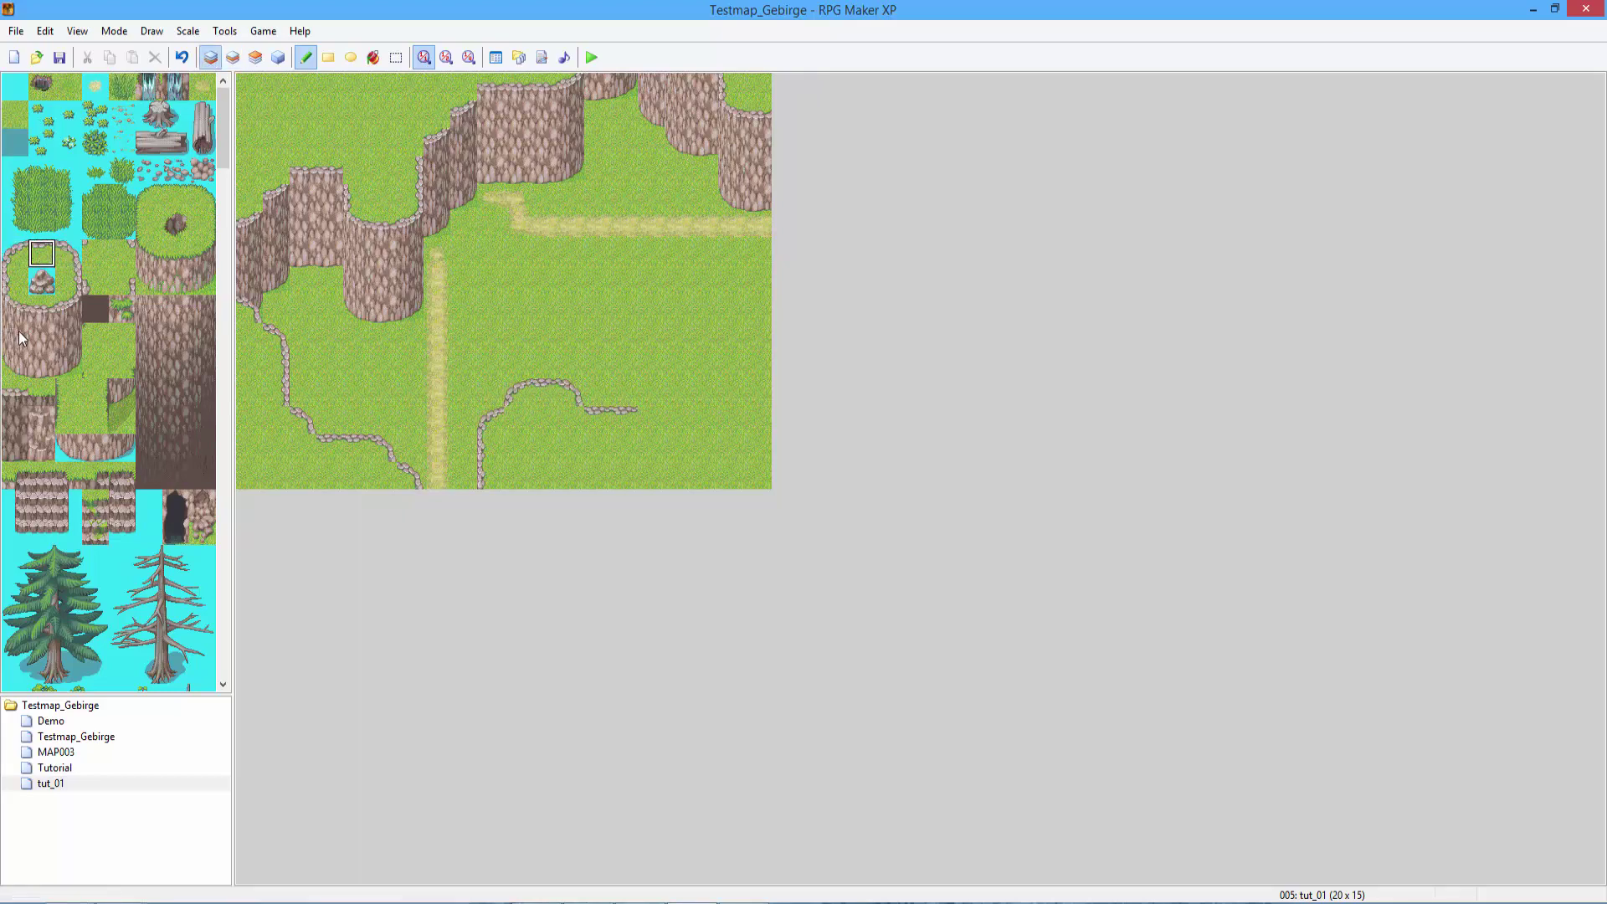
pyautogui.moveTo(16, 282); pyautogui.dragTo(15, 334)
pyautogui.click(658, 376)
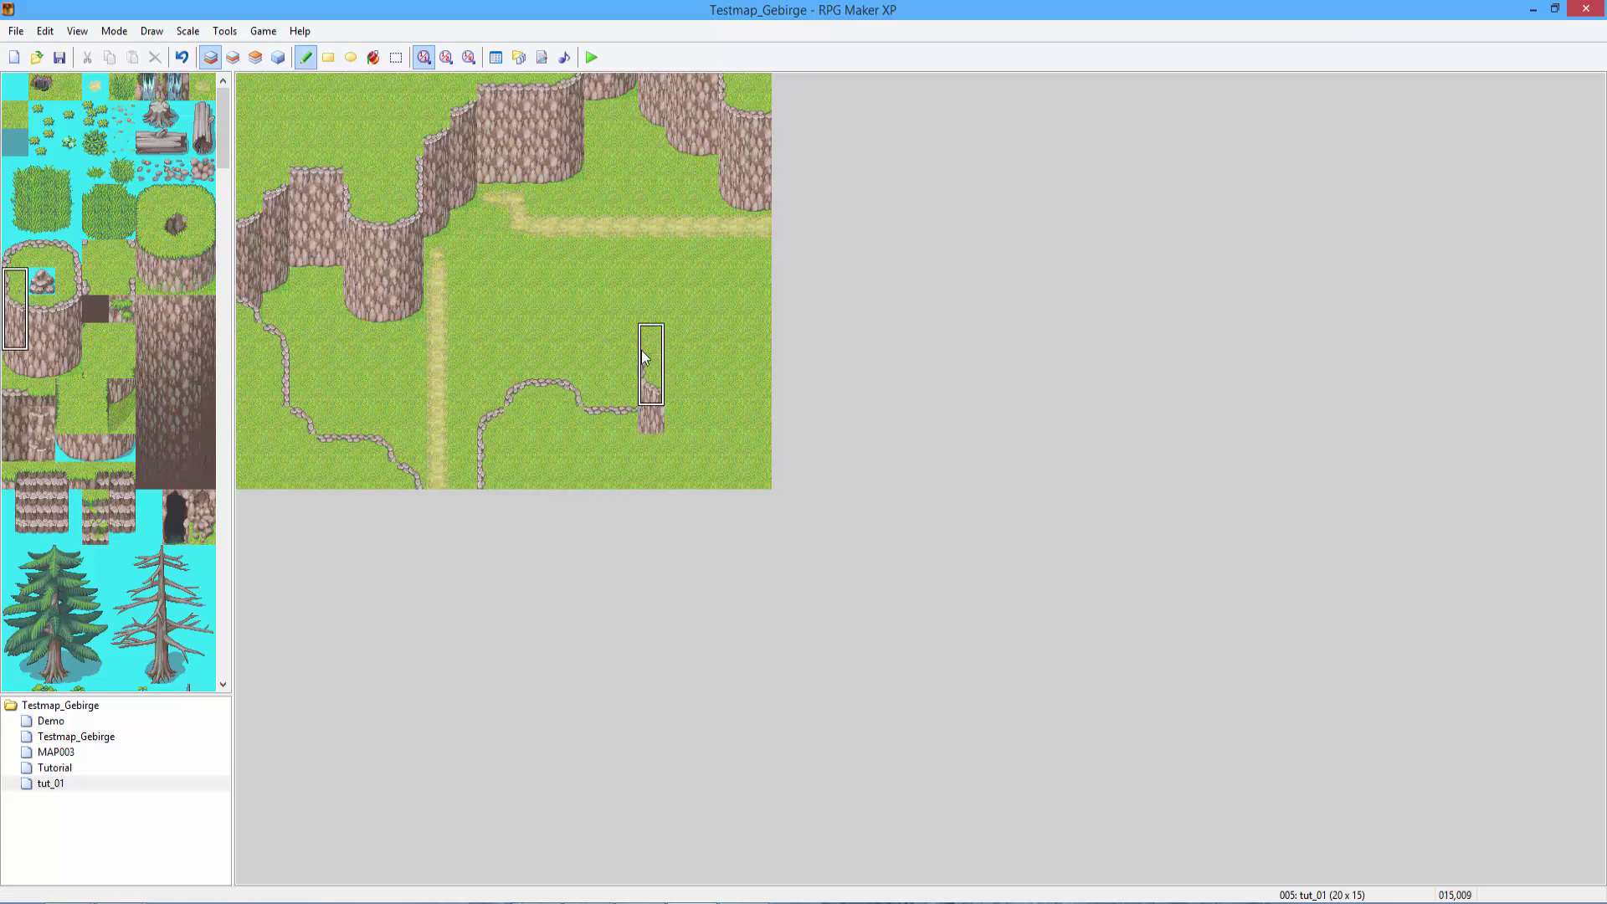
pyautogui.rightClick(669, 419)
pyautogui.rightClick(676, 391)
pyautogui.click(676, 392)
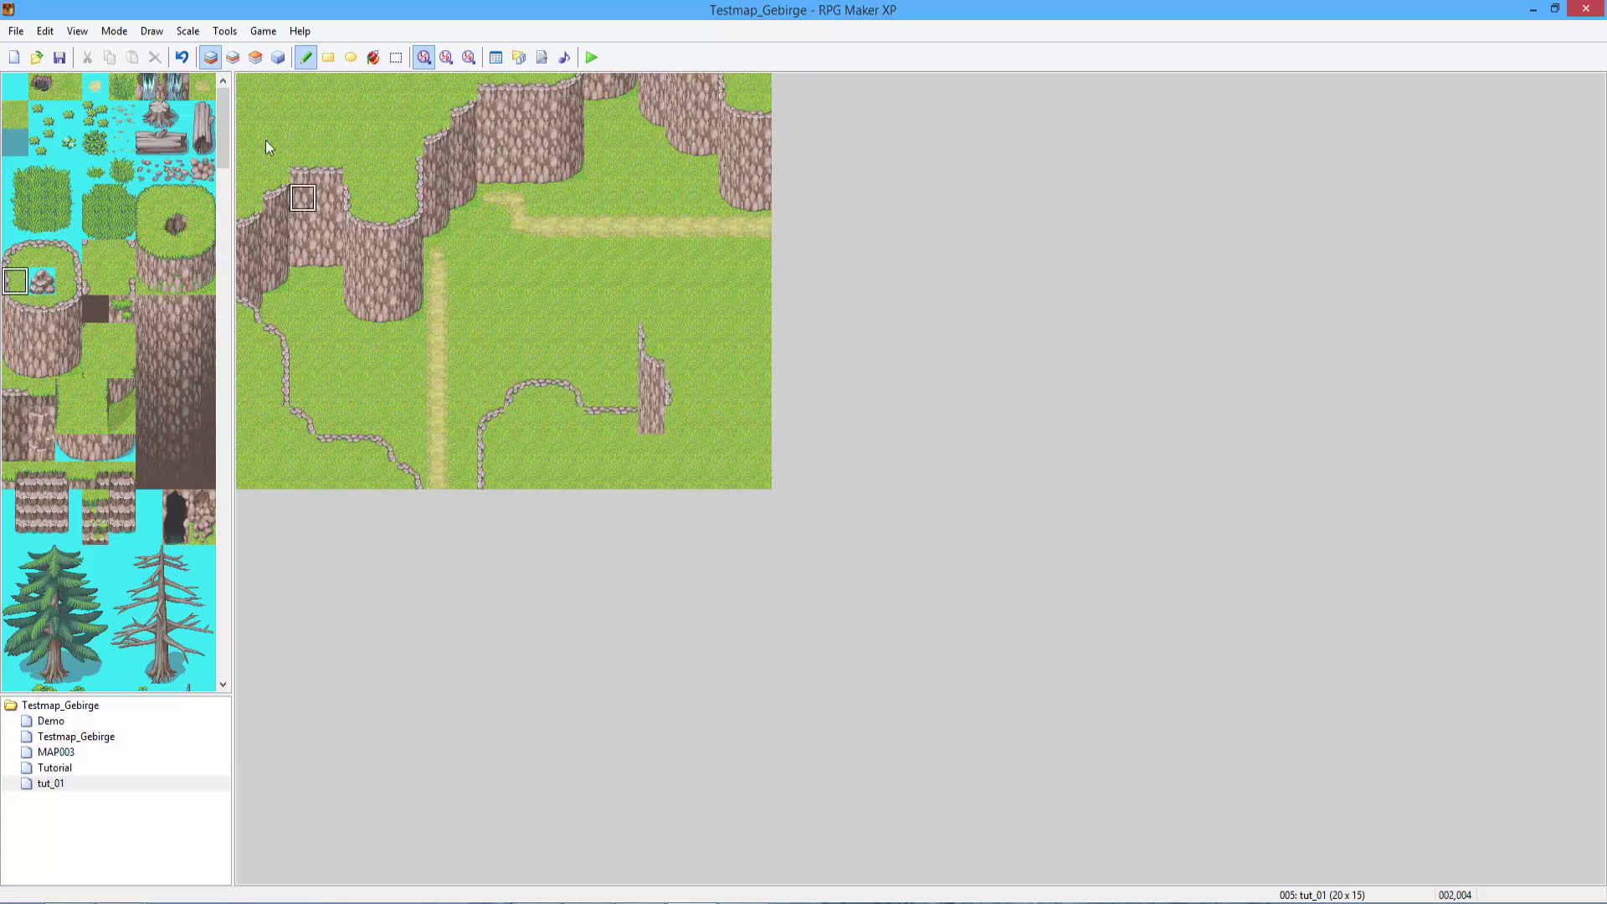
pyautogui.rightClick(624, 421)
pyautogui.click(652, 421)
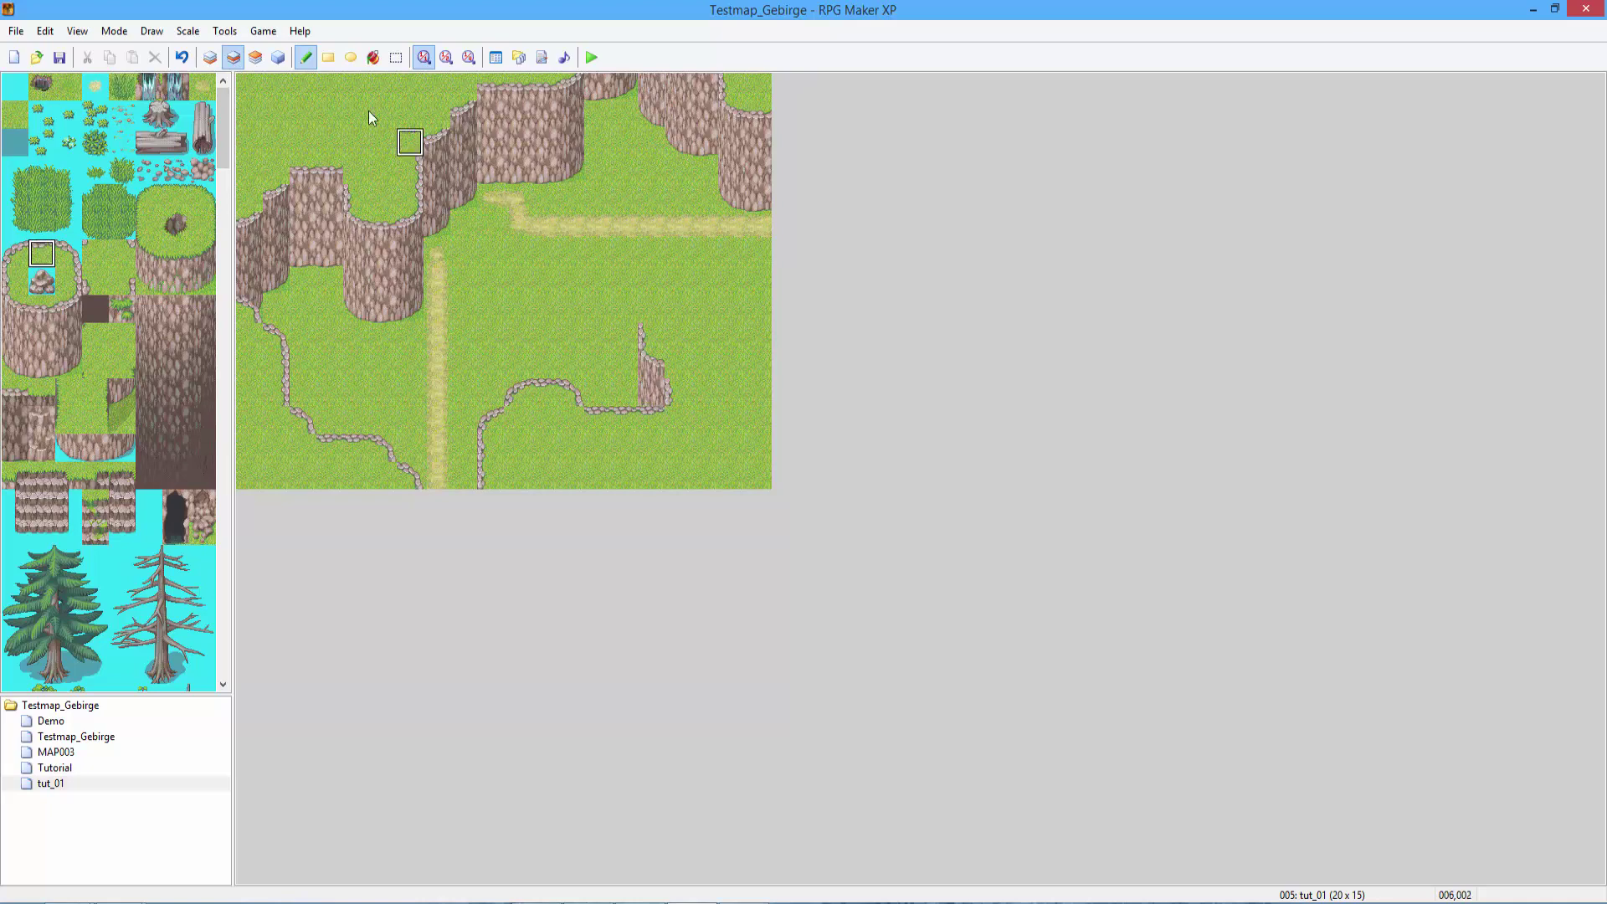
# Extend the plateau's cliff face left and upward with two-tile cliff pieces on layer 1.
pyautogui.click(210, 57)
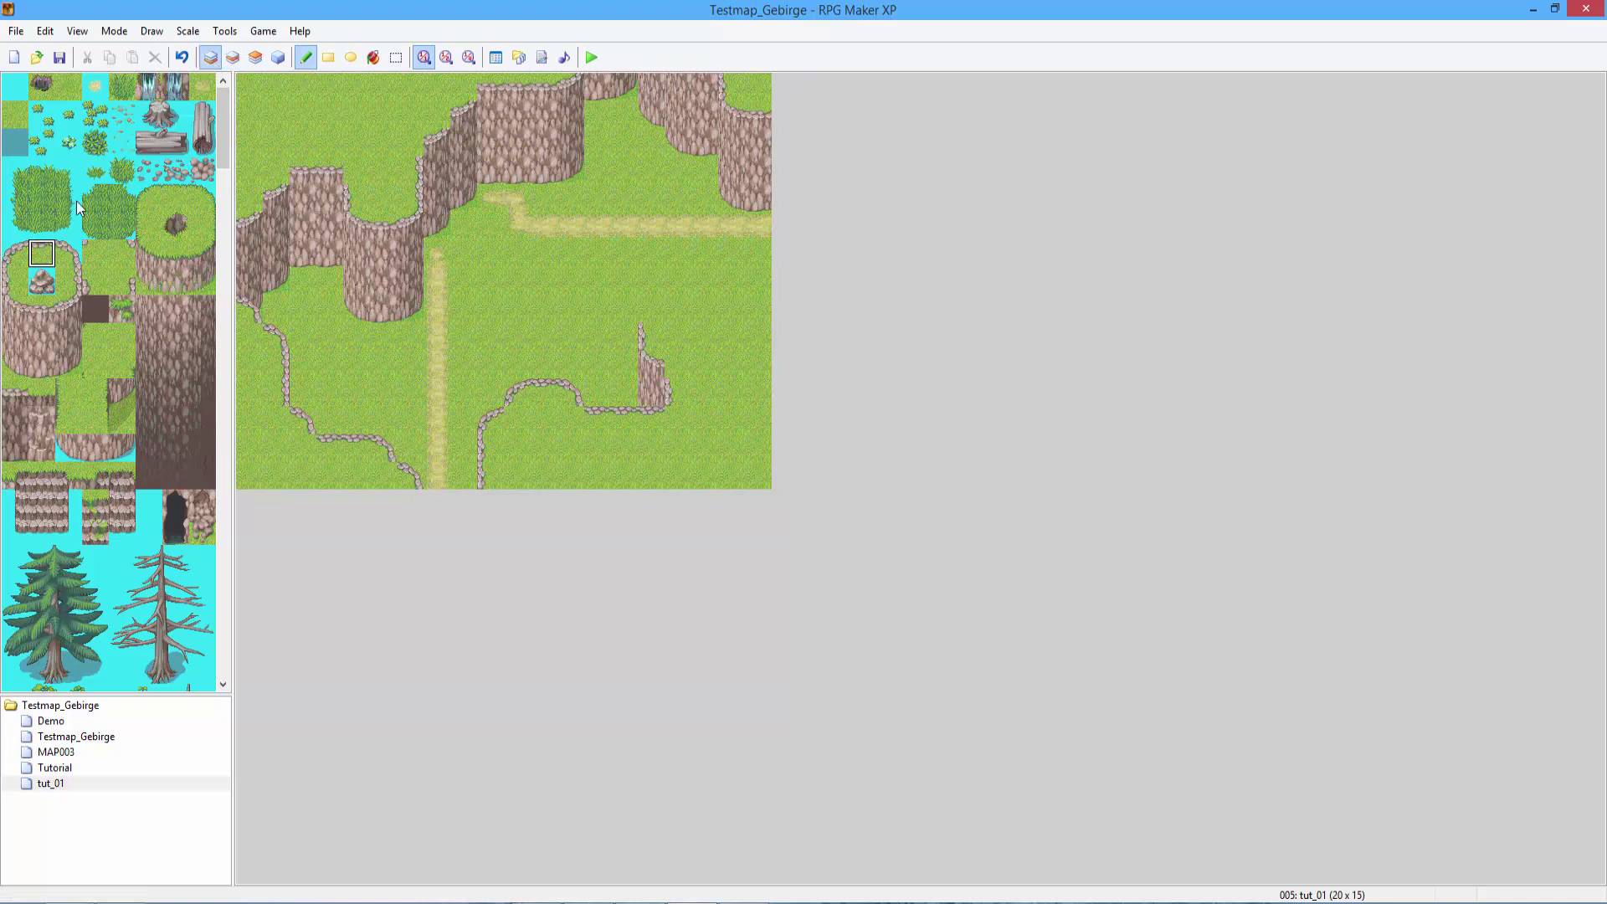
pyautogui.click(624, 335)
pyautogui.click(15, 309)
pyautogui.click(599, 356)
pyautogui.click(575, 352)
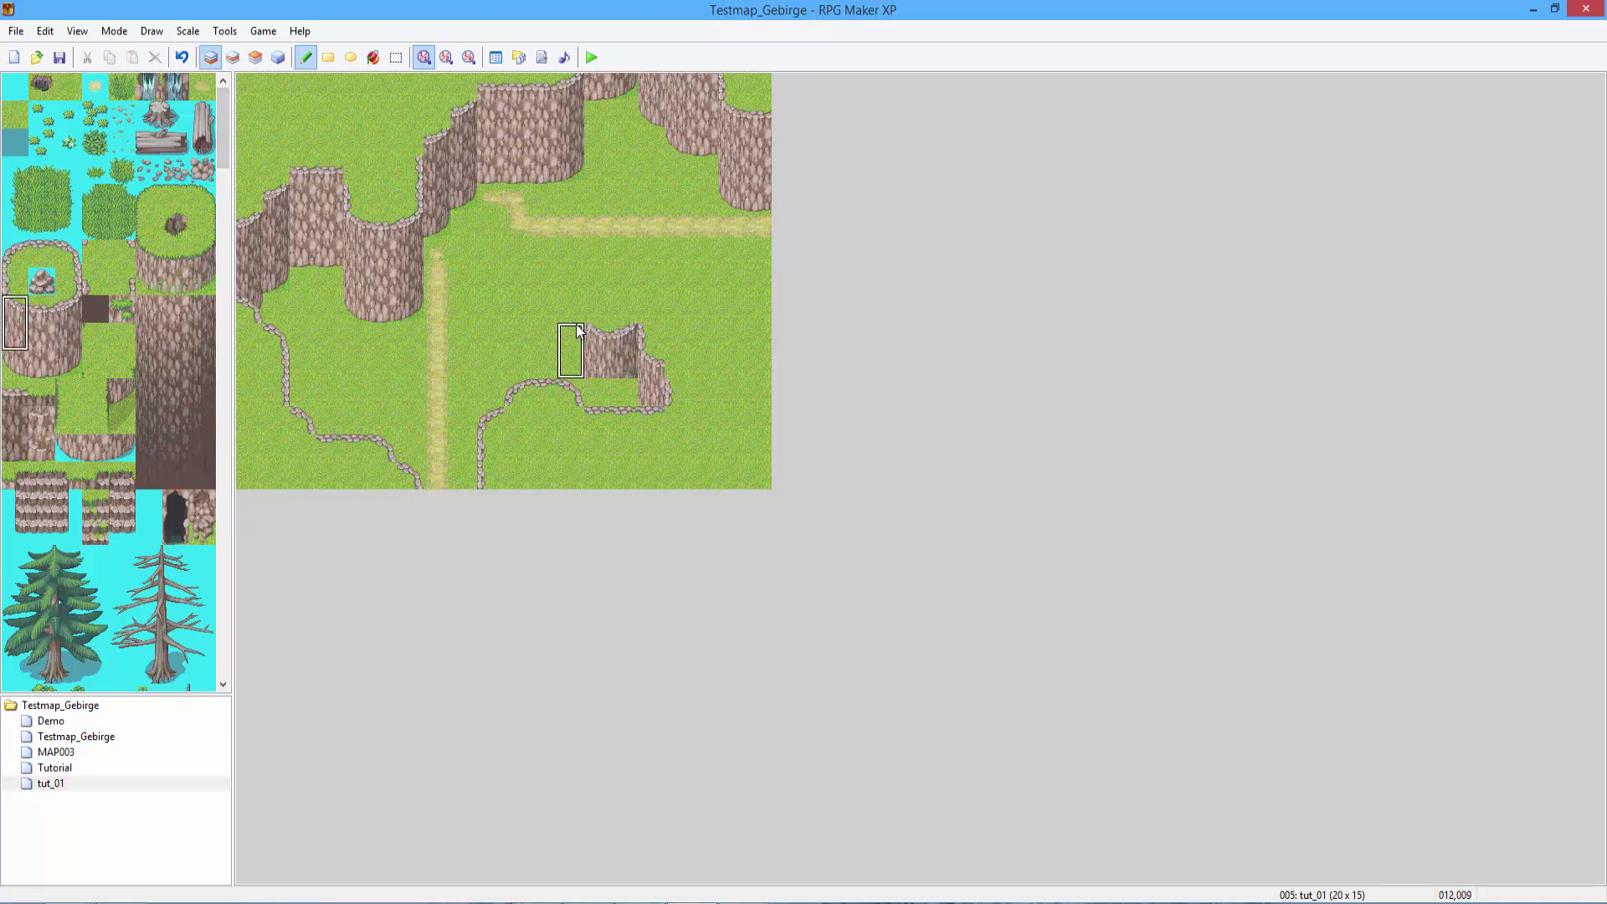
pyautogui.click(572, 325)
# On layer 2, draw the plateau's stone rim from atop the cliff to the map's right edge.
pyautogui.click(233, 57)
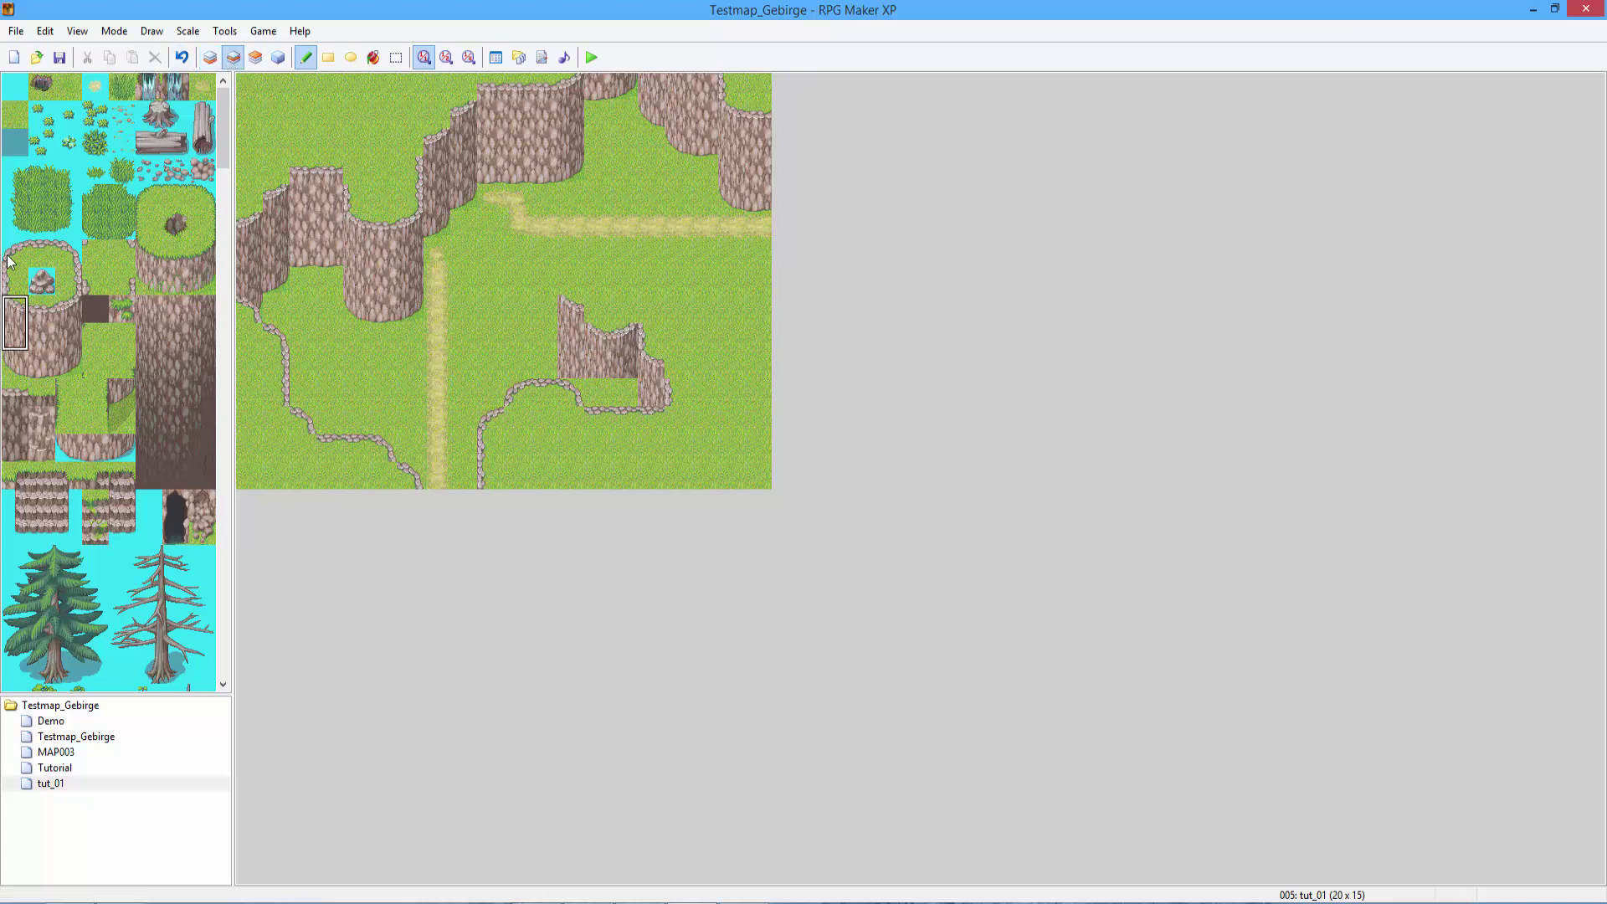
pyautogui.click(15, 253)
pyautogui.click(571, 281)
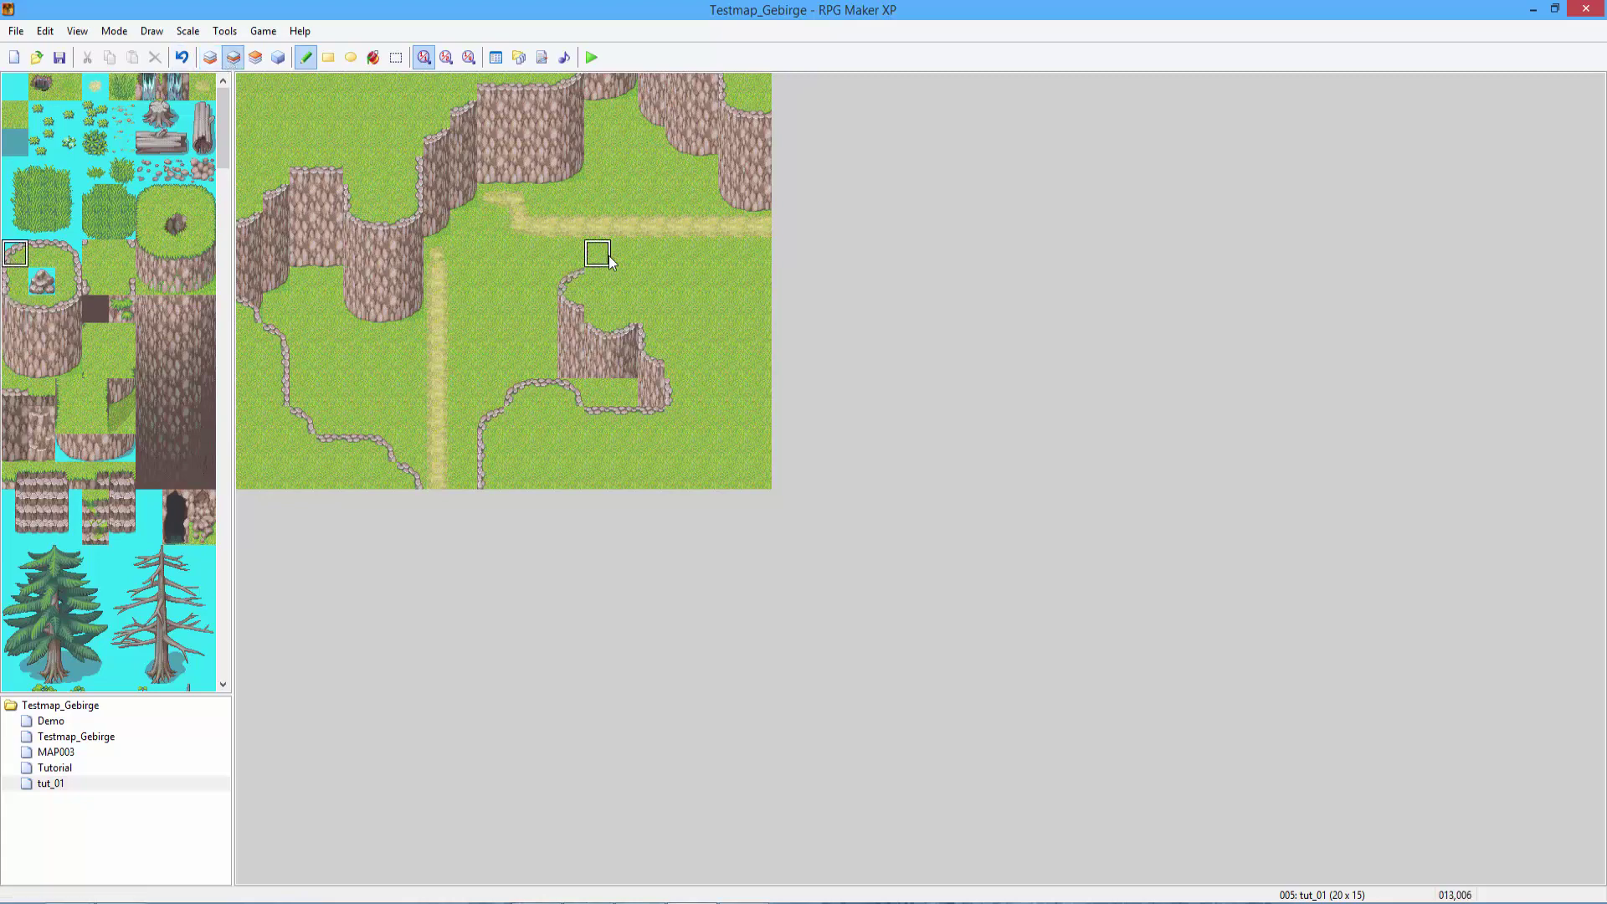
pyautogui.moveTo(610, 251)
pyautogui.mouseDown()
pyautogui.moveTo(652, 253)
pyautogui.moveTo(762, 308)
pyautogui.mouseUp()
pyautogui.click(69, 253)
pyautogui.click(42, 252)
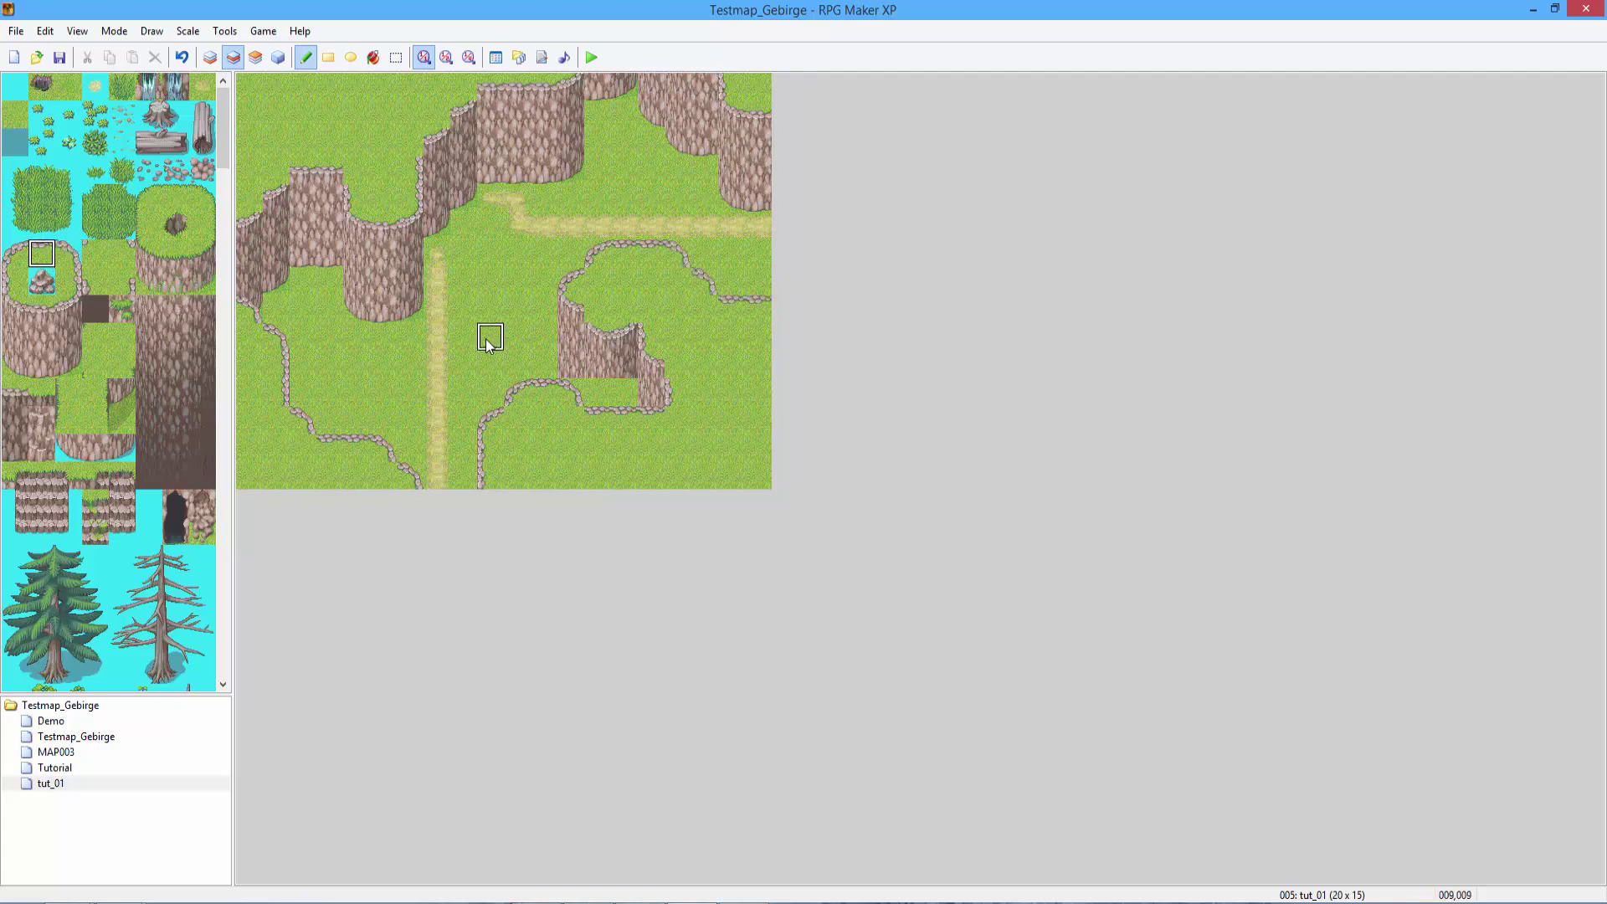
# Fill in more cliff tiles lower in the plateau face and sample cliff tiles from the map.
pyautogui.click(210, 57)
pyautogui.moveTo(17, 336); pyautogui.dragTo(17, 363)
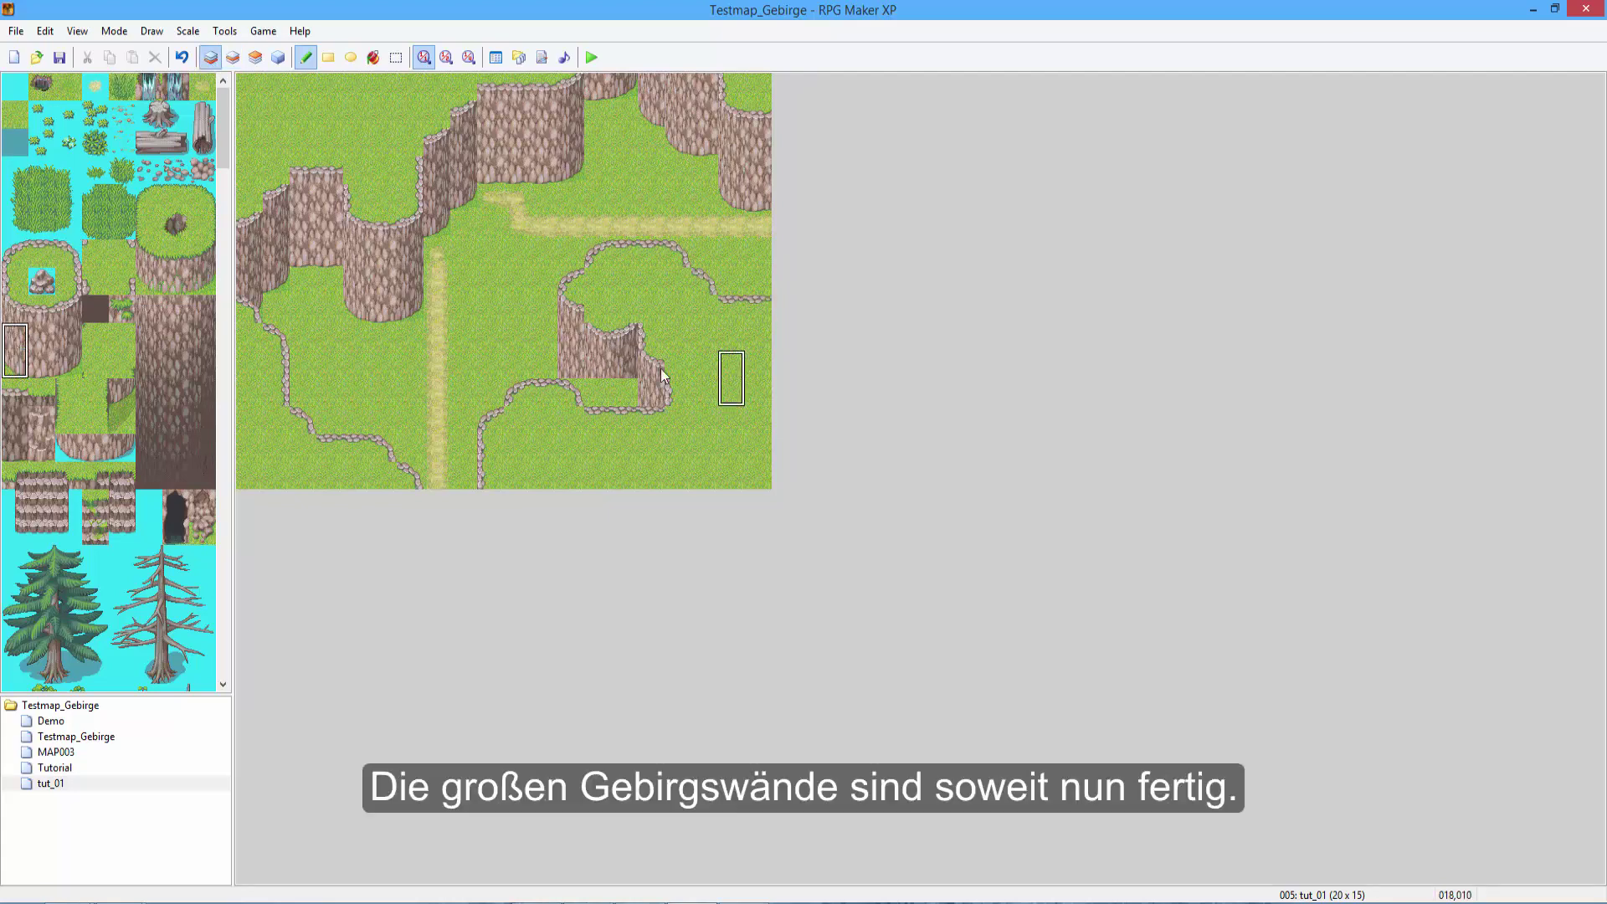
pyautogui.click(598, 378)
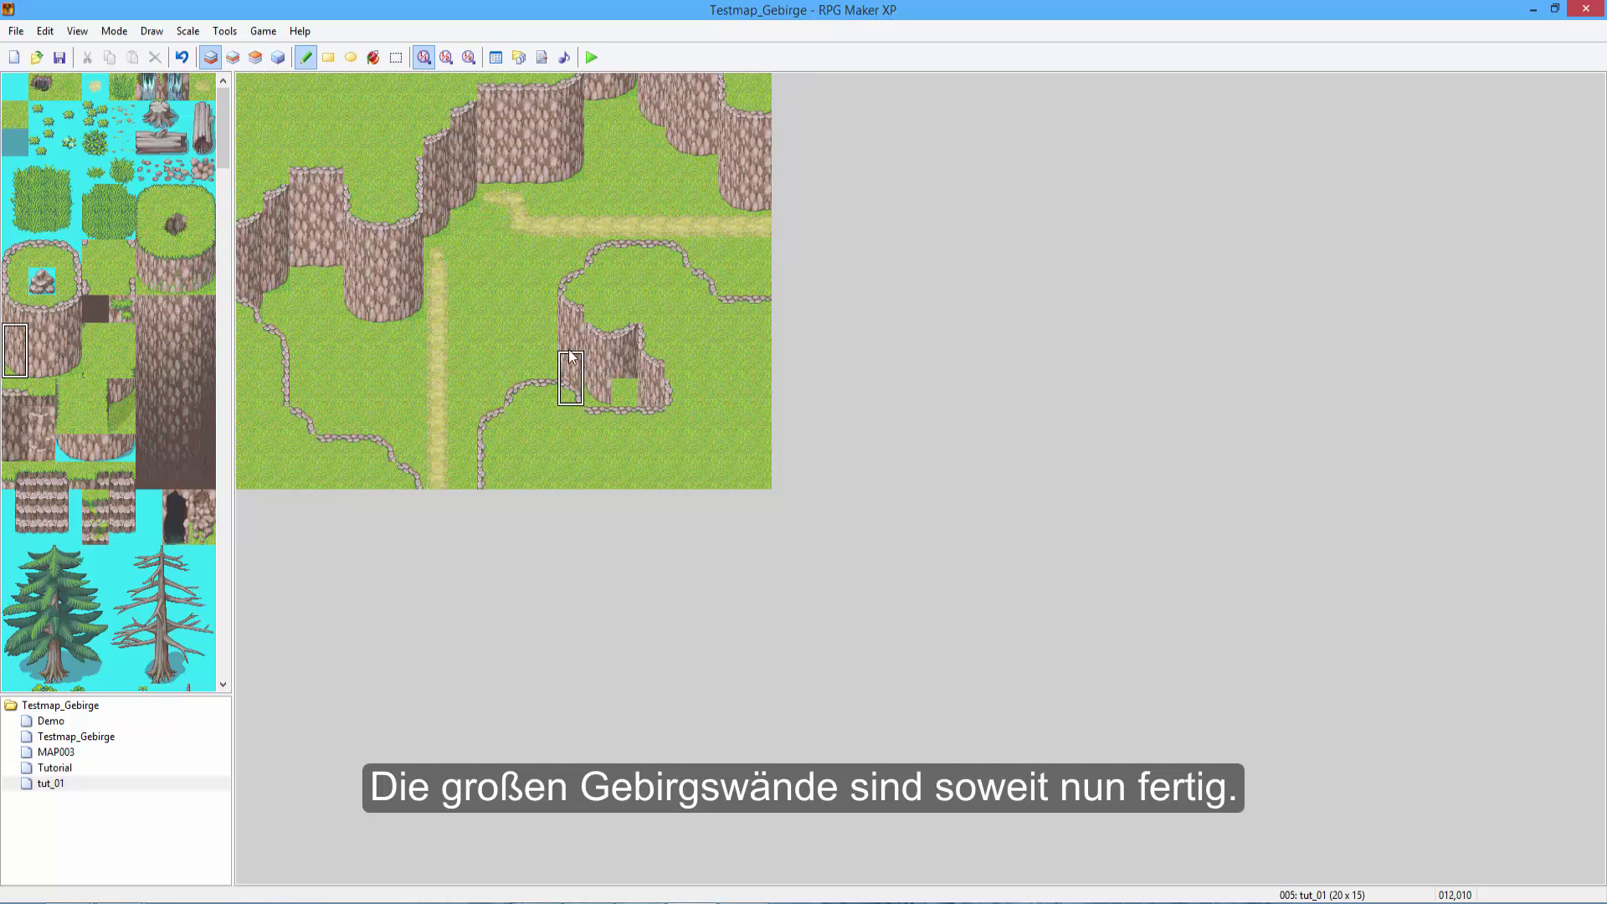
pyautogui.click(624, 393)
pyautogui.rightClick(623, 391)
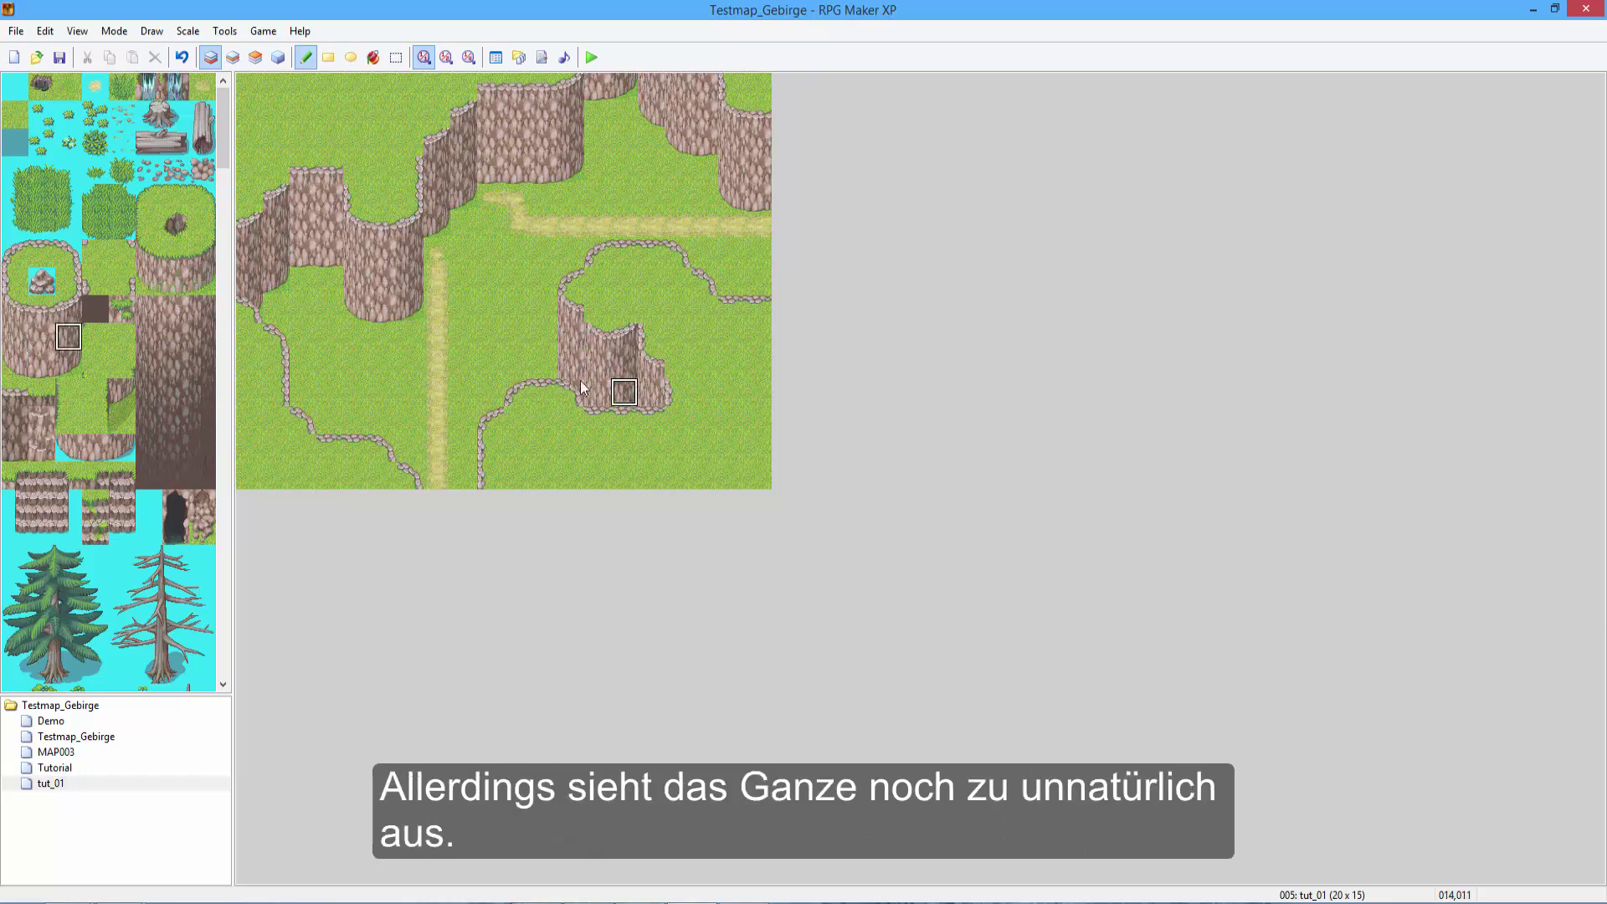
pyautogui.rightClick(607, 402)
pyautogui.rightClick(652, 392)
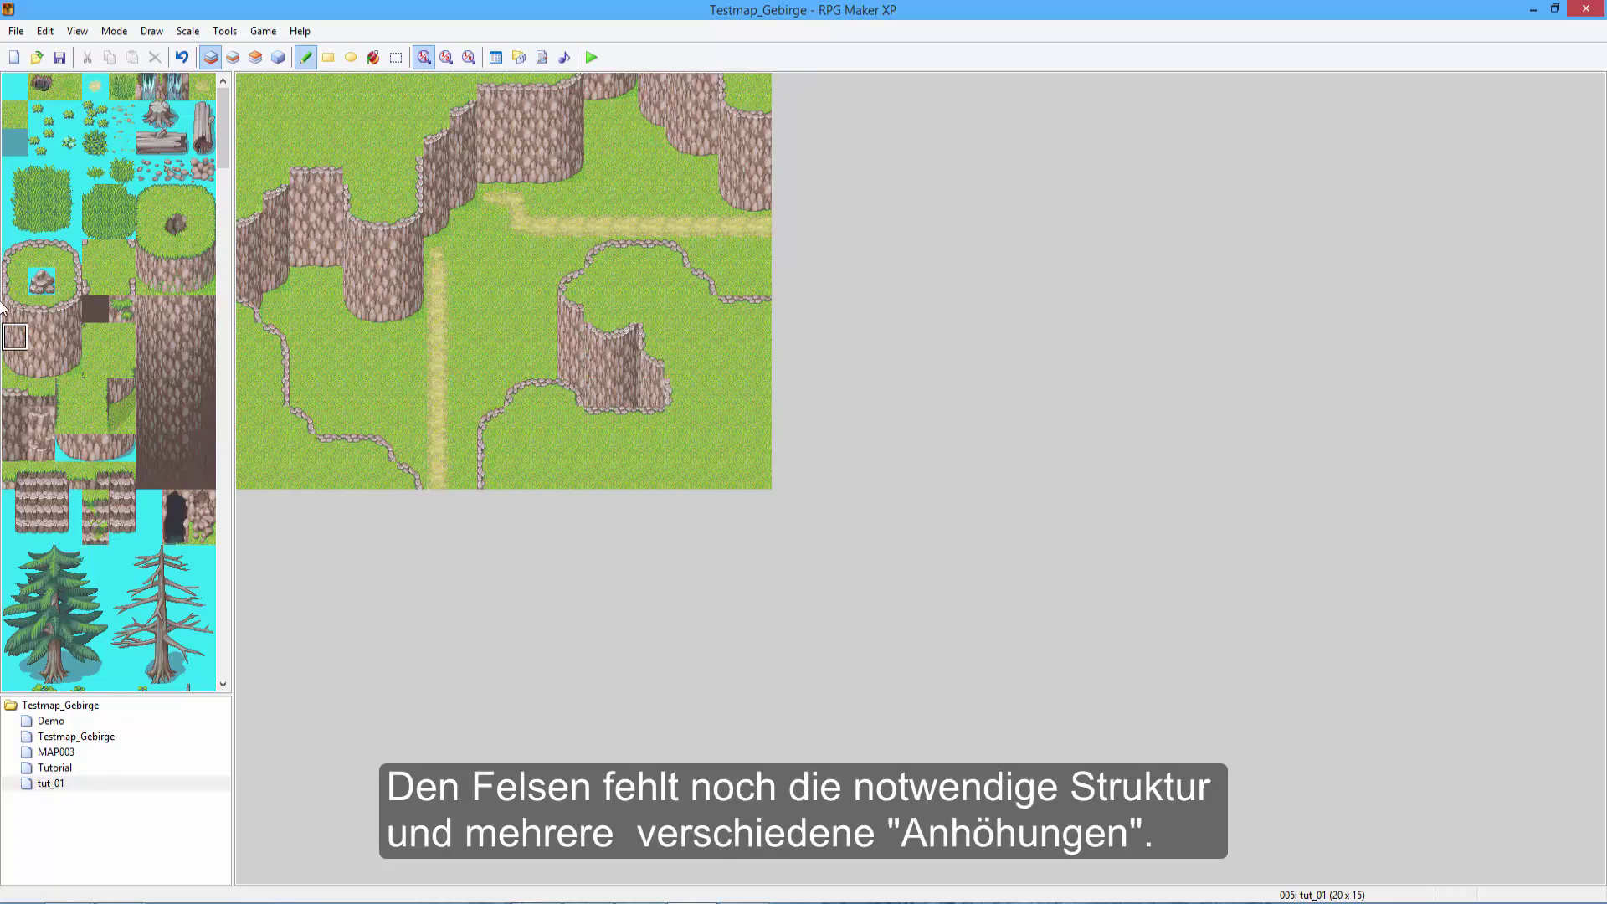
# Repaint the left cliff wall with three-tile cliff columns, patching part of it with grass.
pyautogui.click(69, 281)
pyautogui.moveTo(356, 251); pyautogui.dragTo(356, 281)
pyautogui.moveTo(69, 308); pyautogui.dragTo(69, 364)
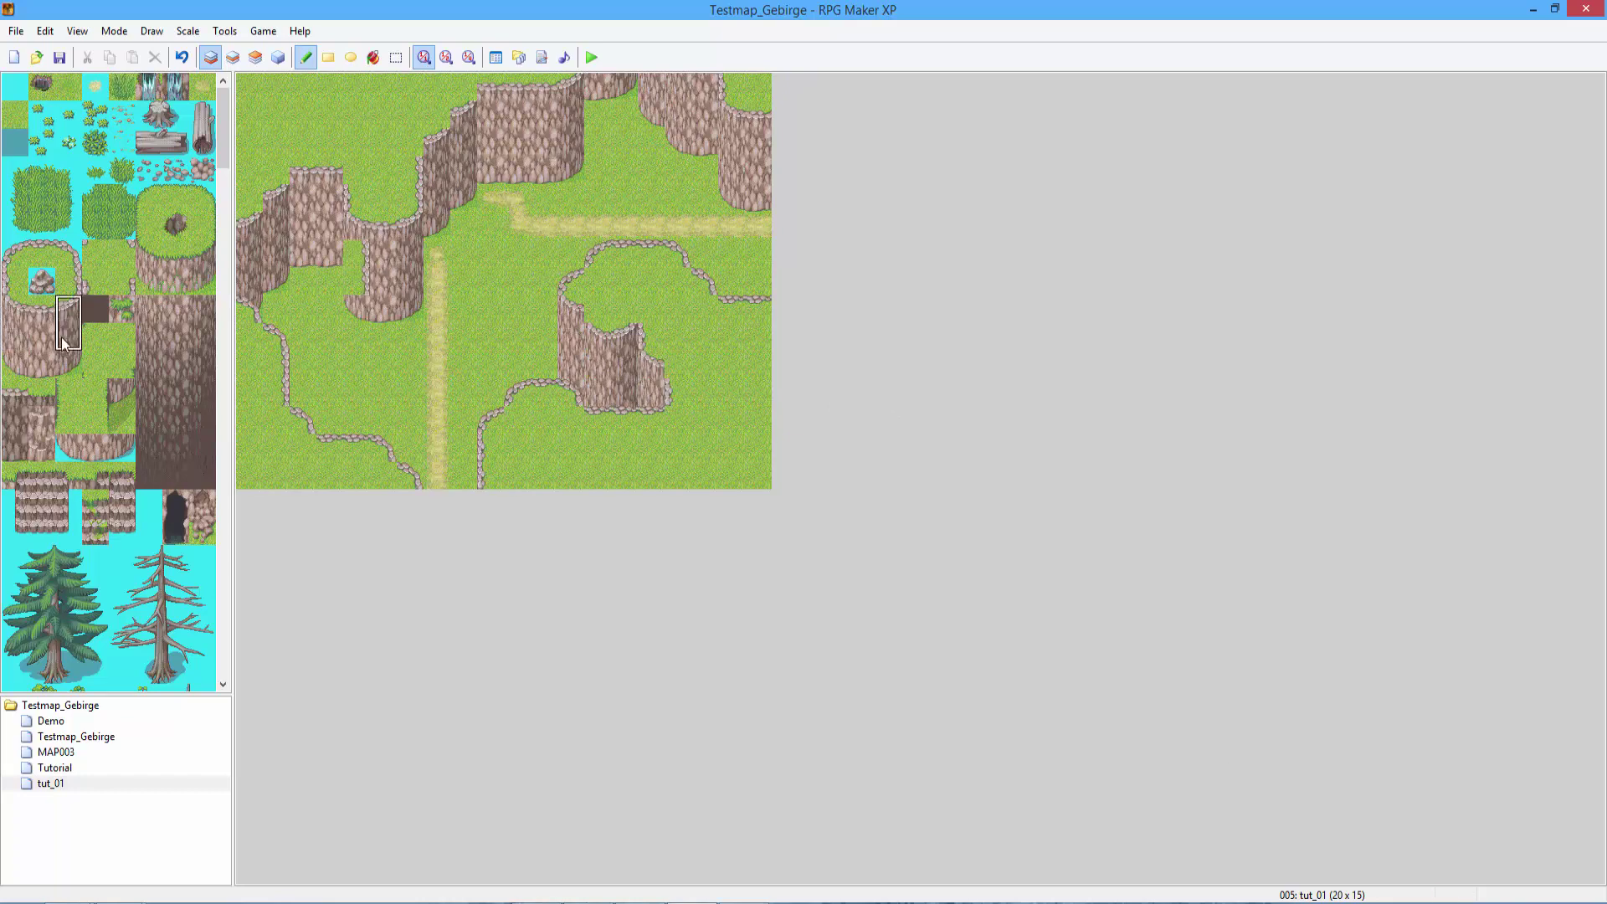
pyautogui.click(357, 309)
pyautogui.moveTo(5, 310); pyautogui.dragTo(15, 368)
pyautogui.moveTo(330, 308)
pyautogui.mouseDown()
pyautogui.moveTo(303, 280)
pyautogui.moveTo(303, 196)
pyautogui.moveTo(331, 255)
pyautogui.mouseUp()
pyautogui.click(16, 115)
# Add a two-tile cliff base beneath the new left ledge and a short cliff near the bottom.
pyautogui.moveTo(91, 445); pyautogui.dragTo(81, 450)
pyautogui.click(233, 57)
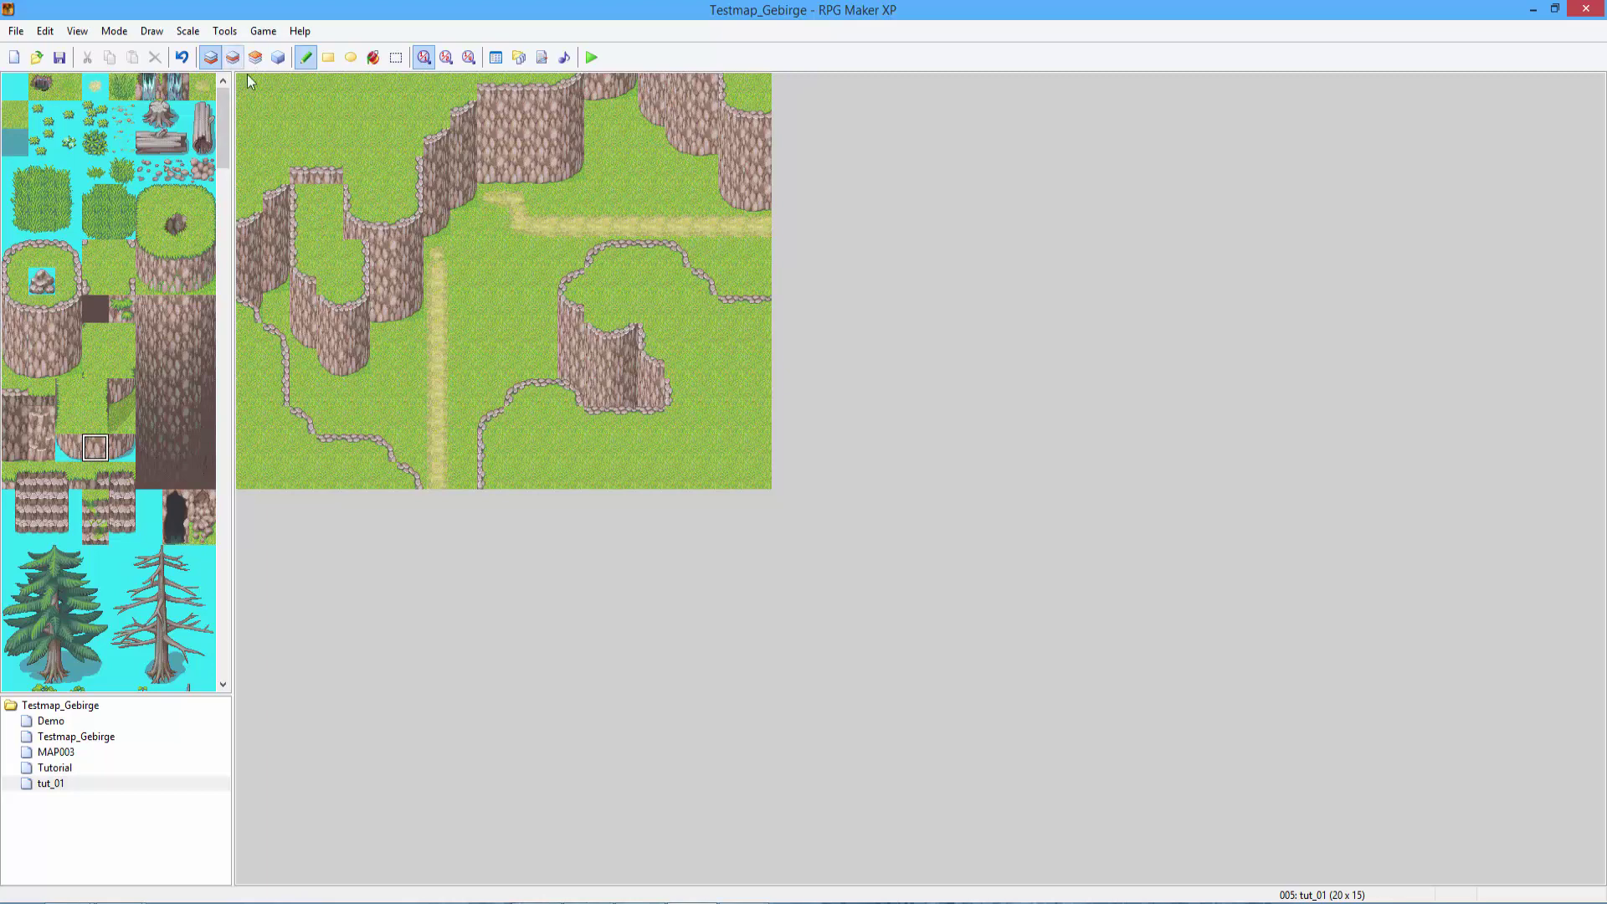
pyautogui.moveTo(330, 197)
pyautogui.mouseDown()
pyautogui.moveTo(303, 197)
pyautogui.moveTo(355, 253)
pyautogui.mouseUp()
pyautogui.click(69, 447)
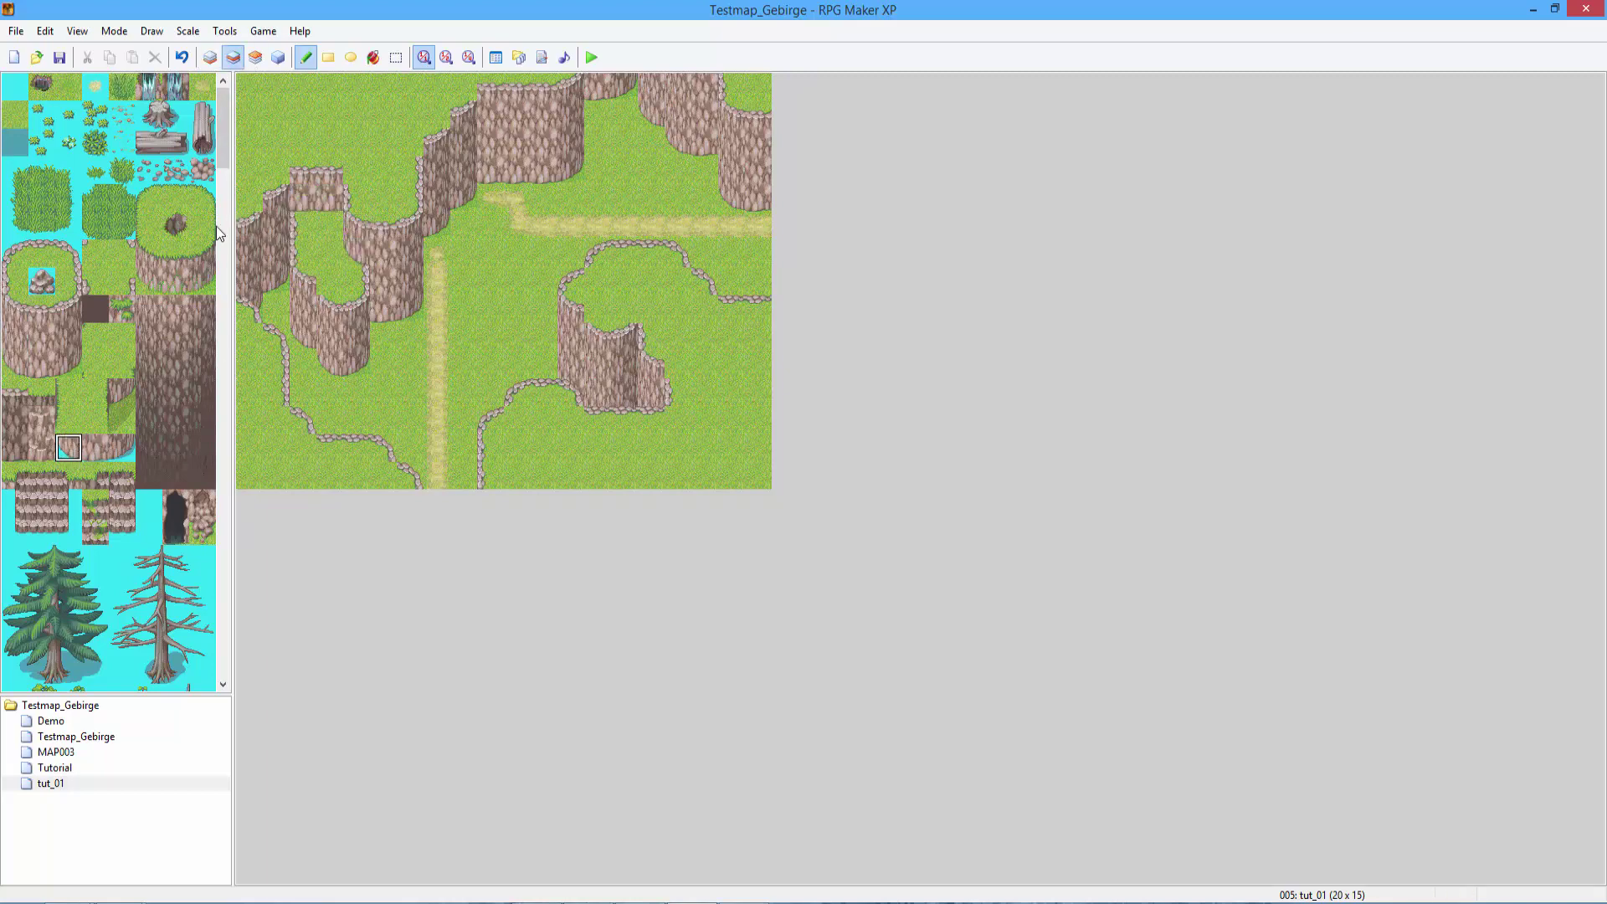
pyautogui.click(210, 57)
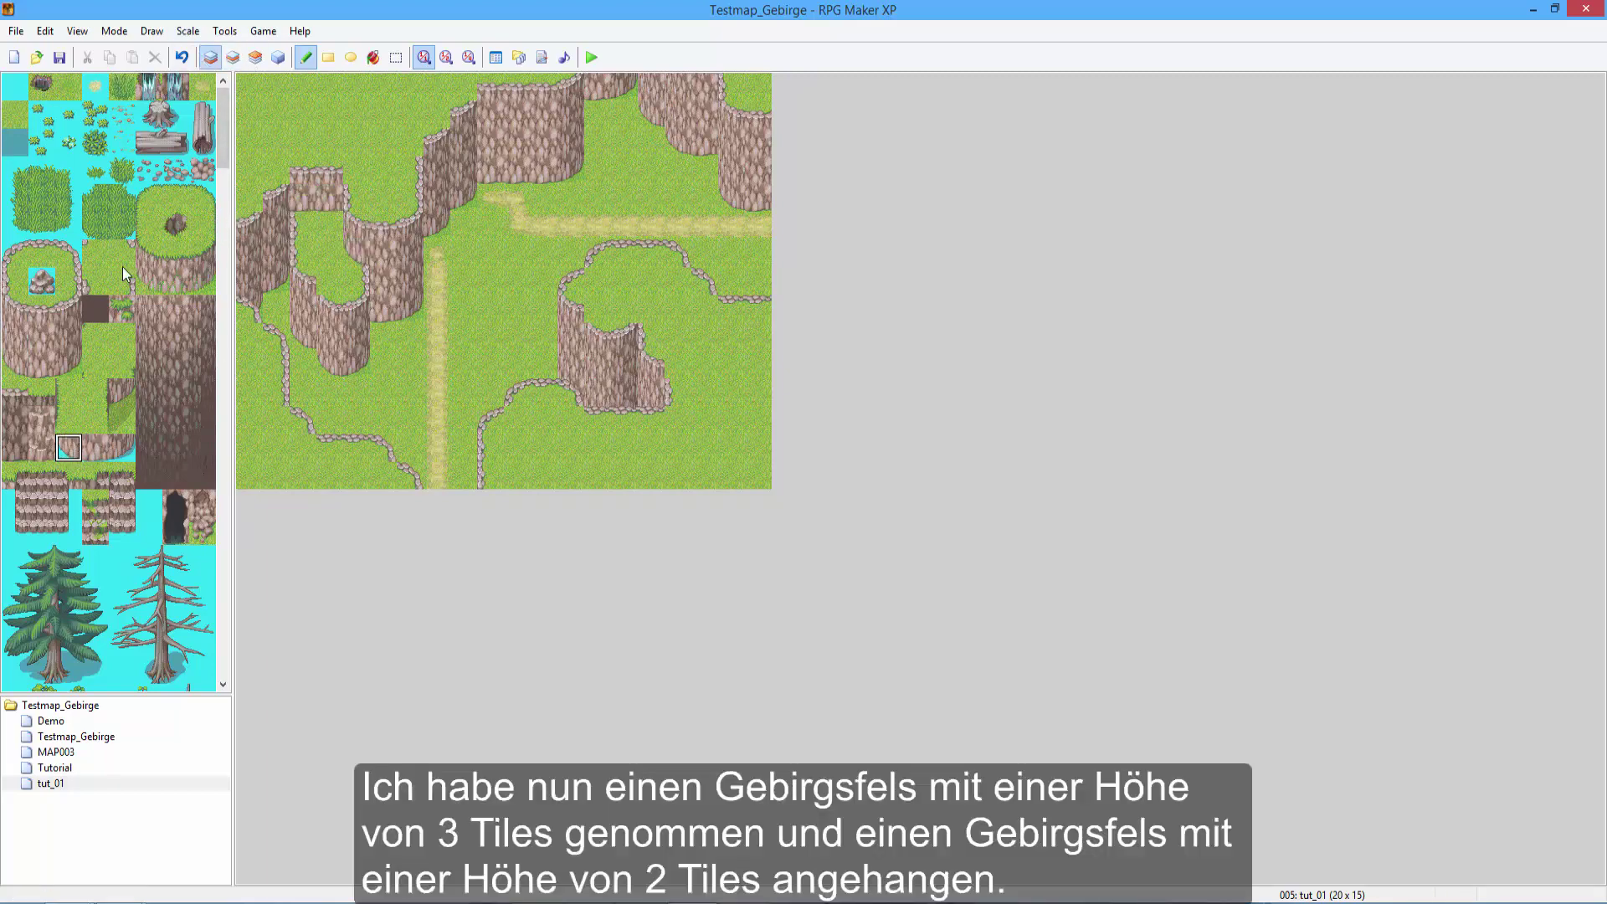
pyautogui.click(339, 362)
pyautogui.click(214, 203)
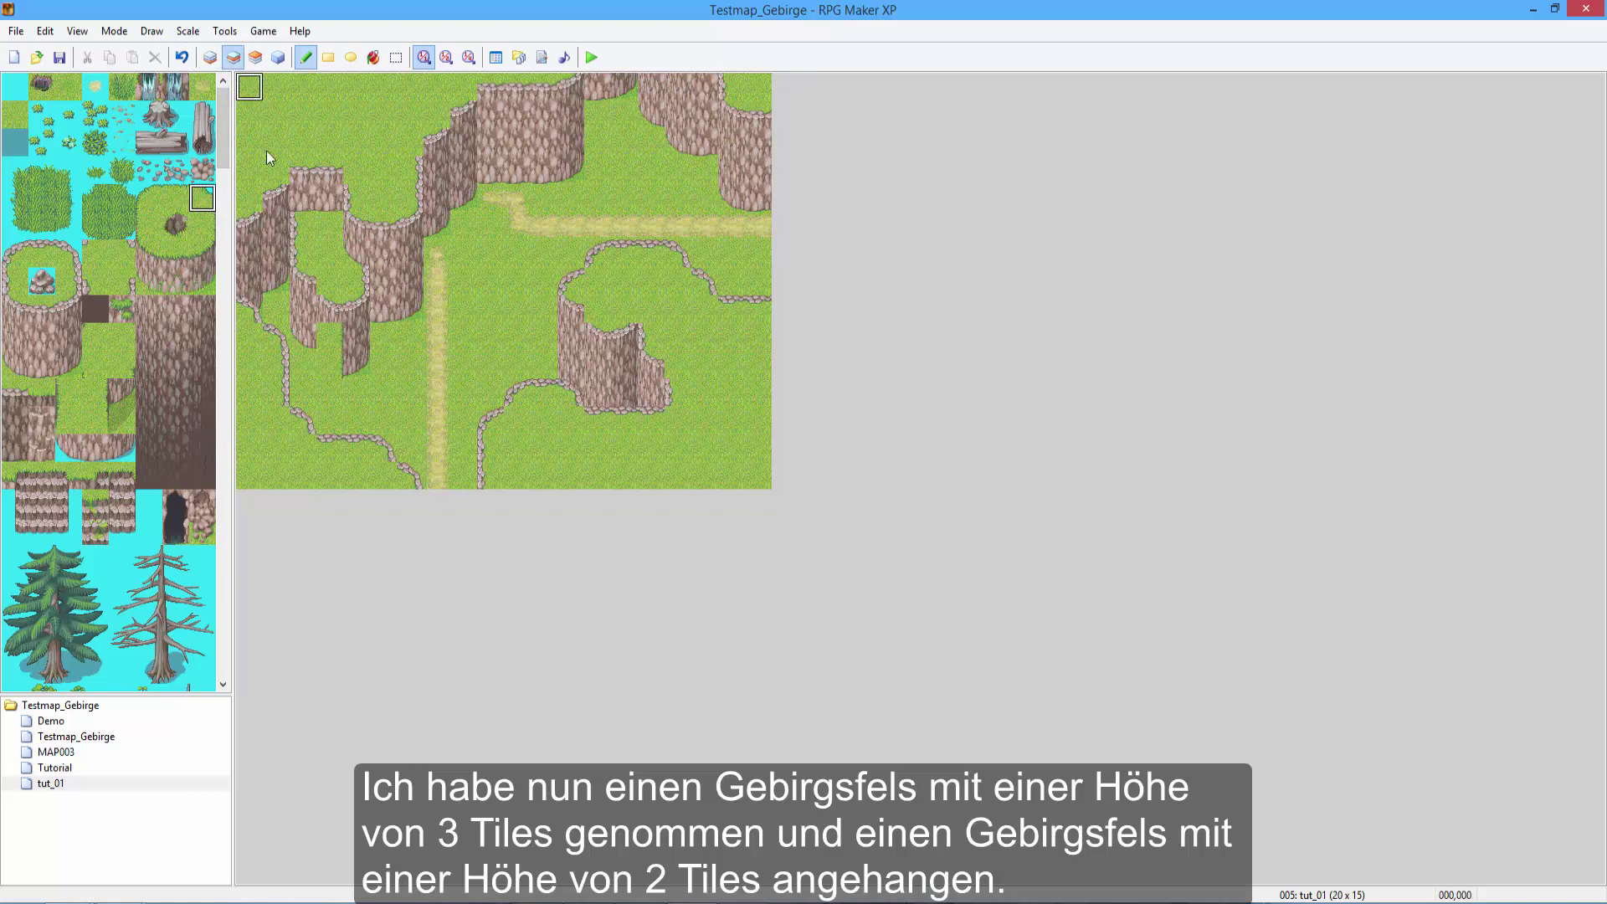
pyautogui.moveTo(356, 390); pyautogui.dragTo(355, 419)
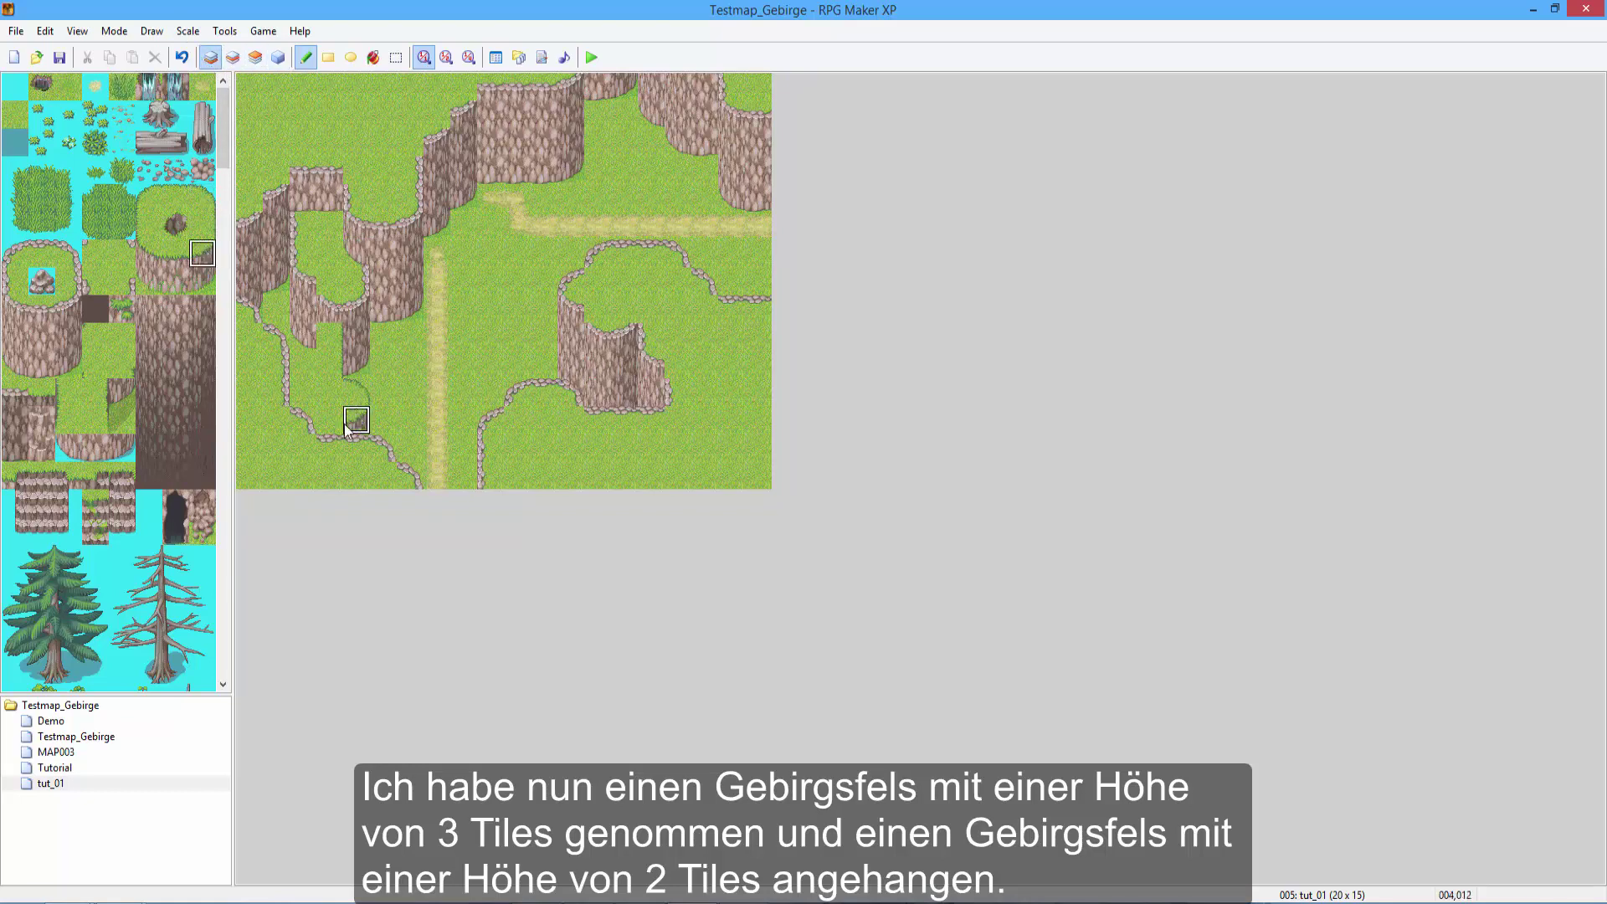
# Sample grass tiles from the left ledge while switching between layers 1 and 2.
pyautogui.rightClick(315, 337)
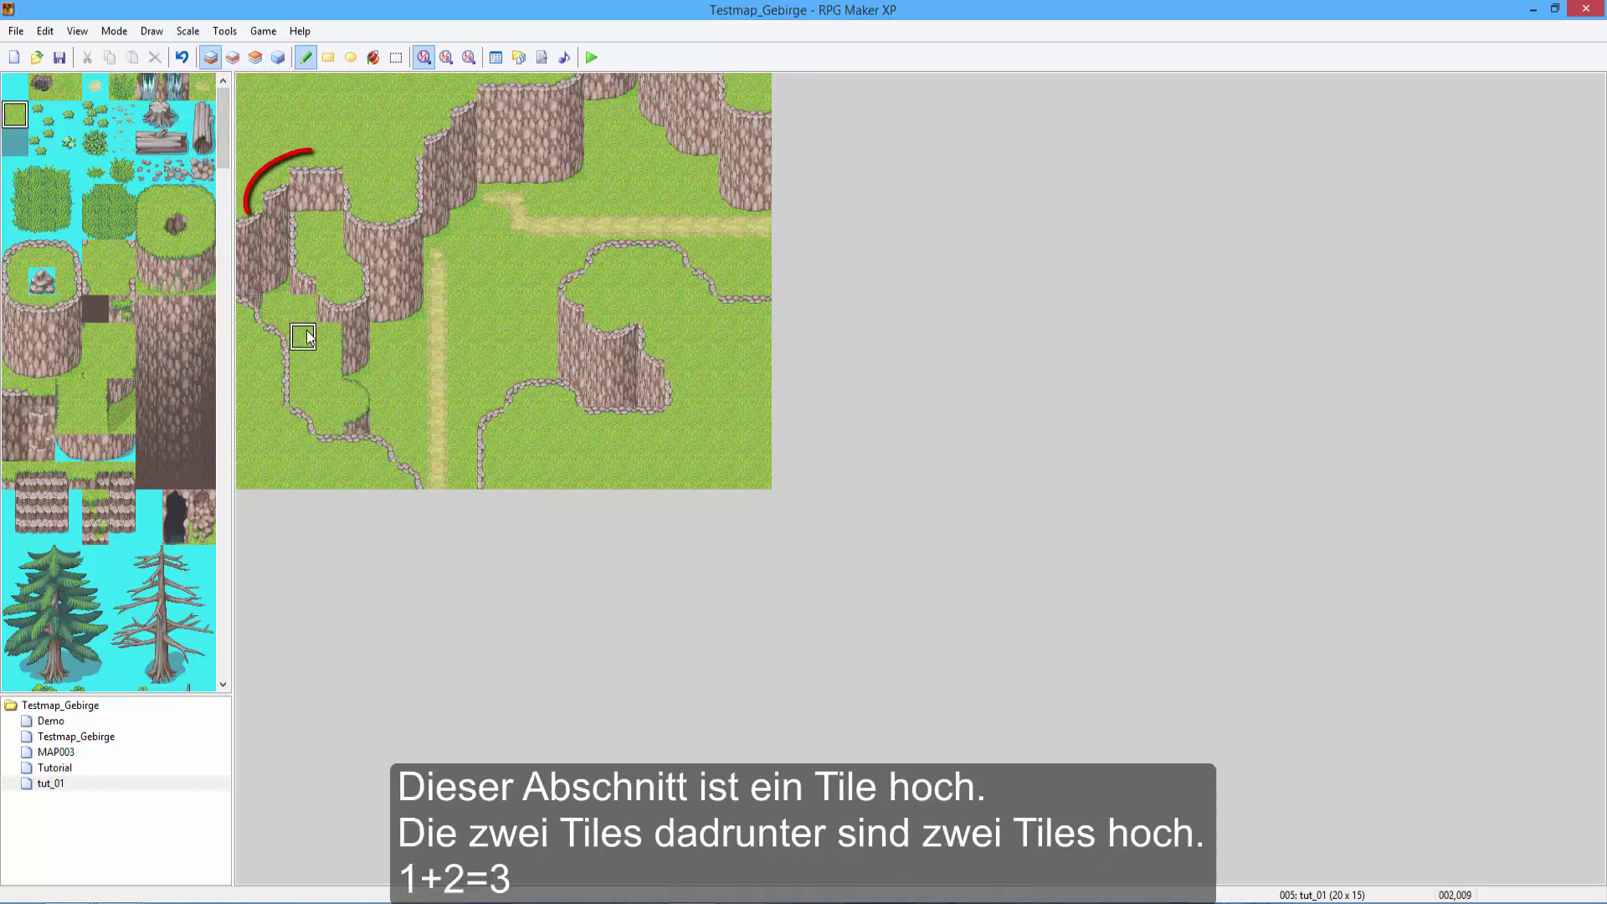
pyautogui.rightClick(245, 308)
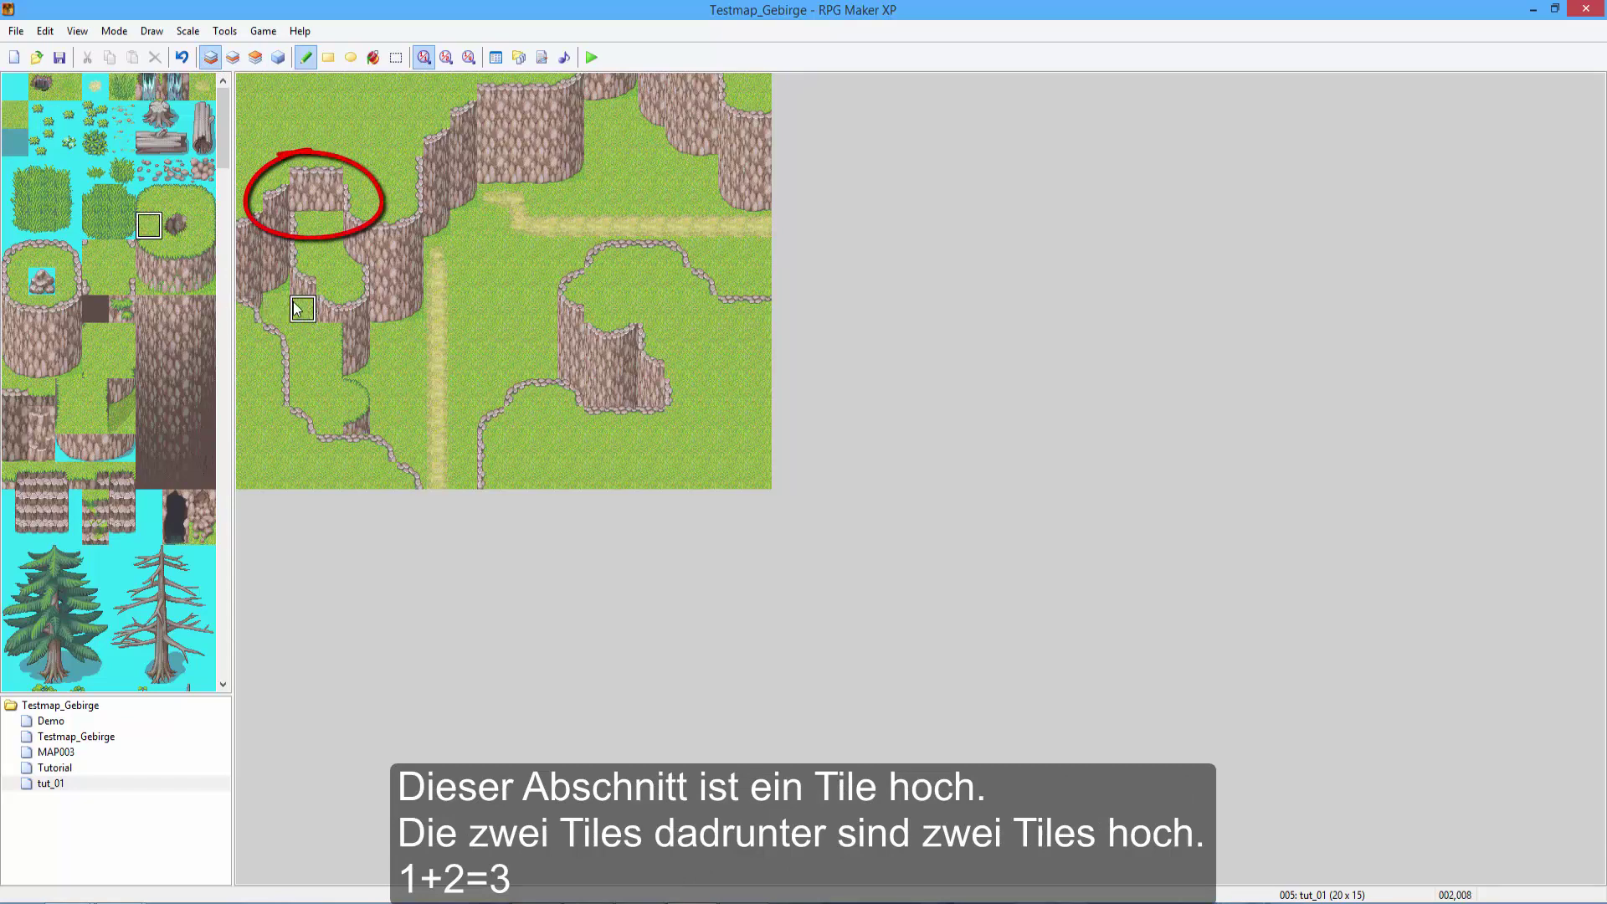
pyautogui.click(232, 57)
pyautogui.rightClick(249, 309)
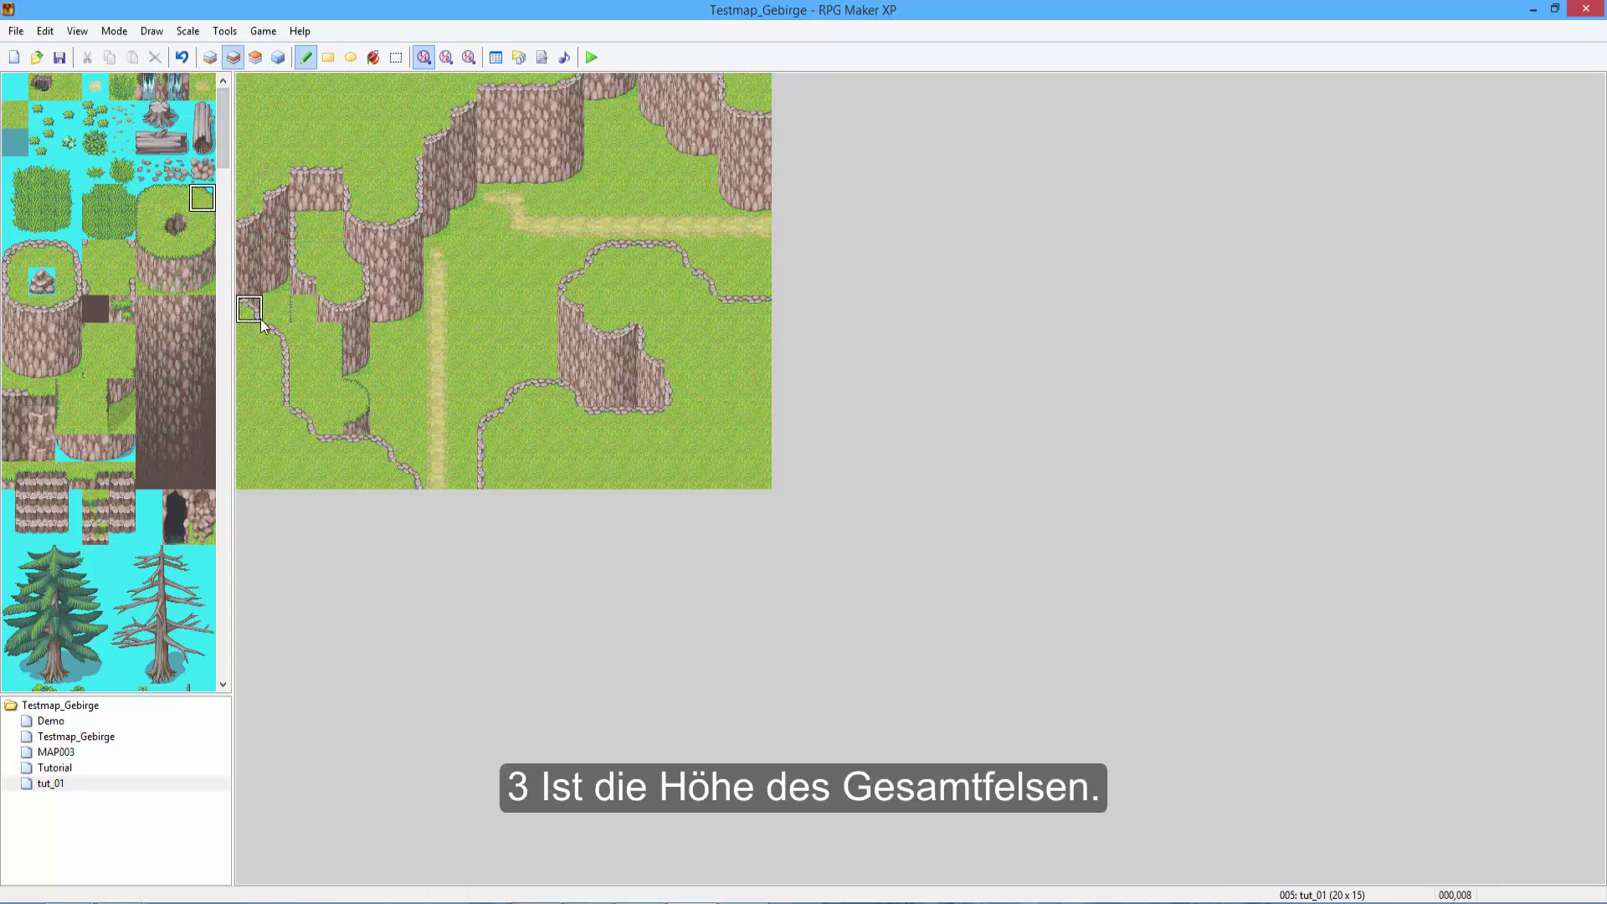
pyautogui.click(210, 57)
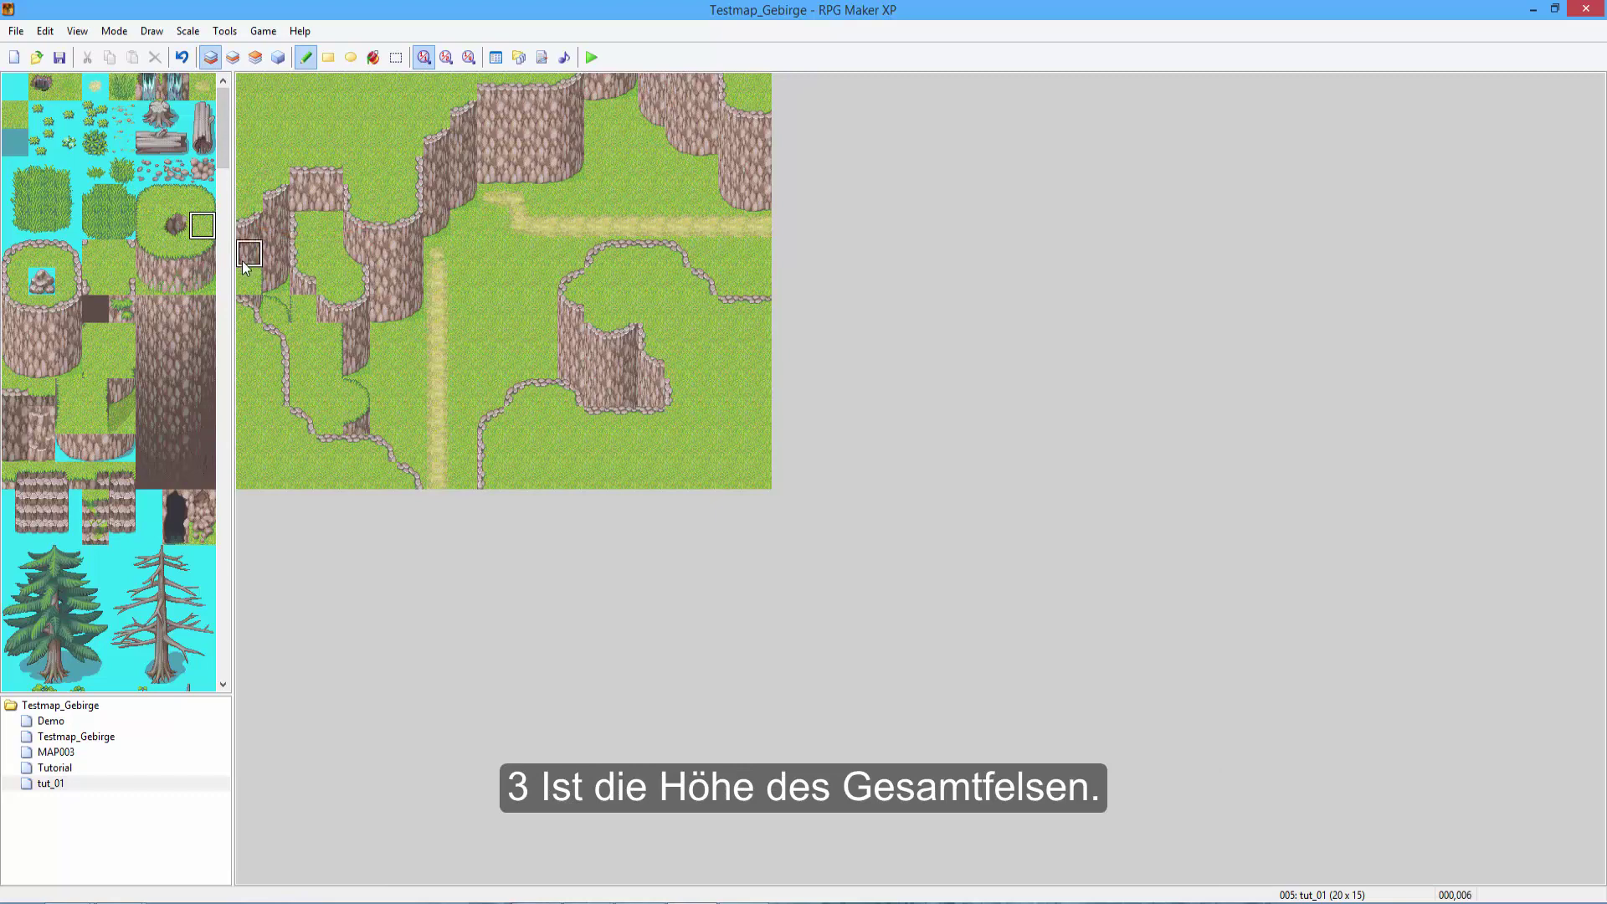
pyautogui.rightClick(262, 305)
# Patch grass beside the left cliffs and give the narrow cliff column a top edge.
pyautogui.click(233, 58)
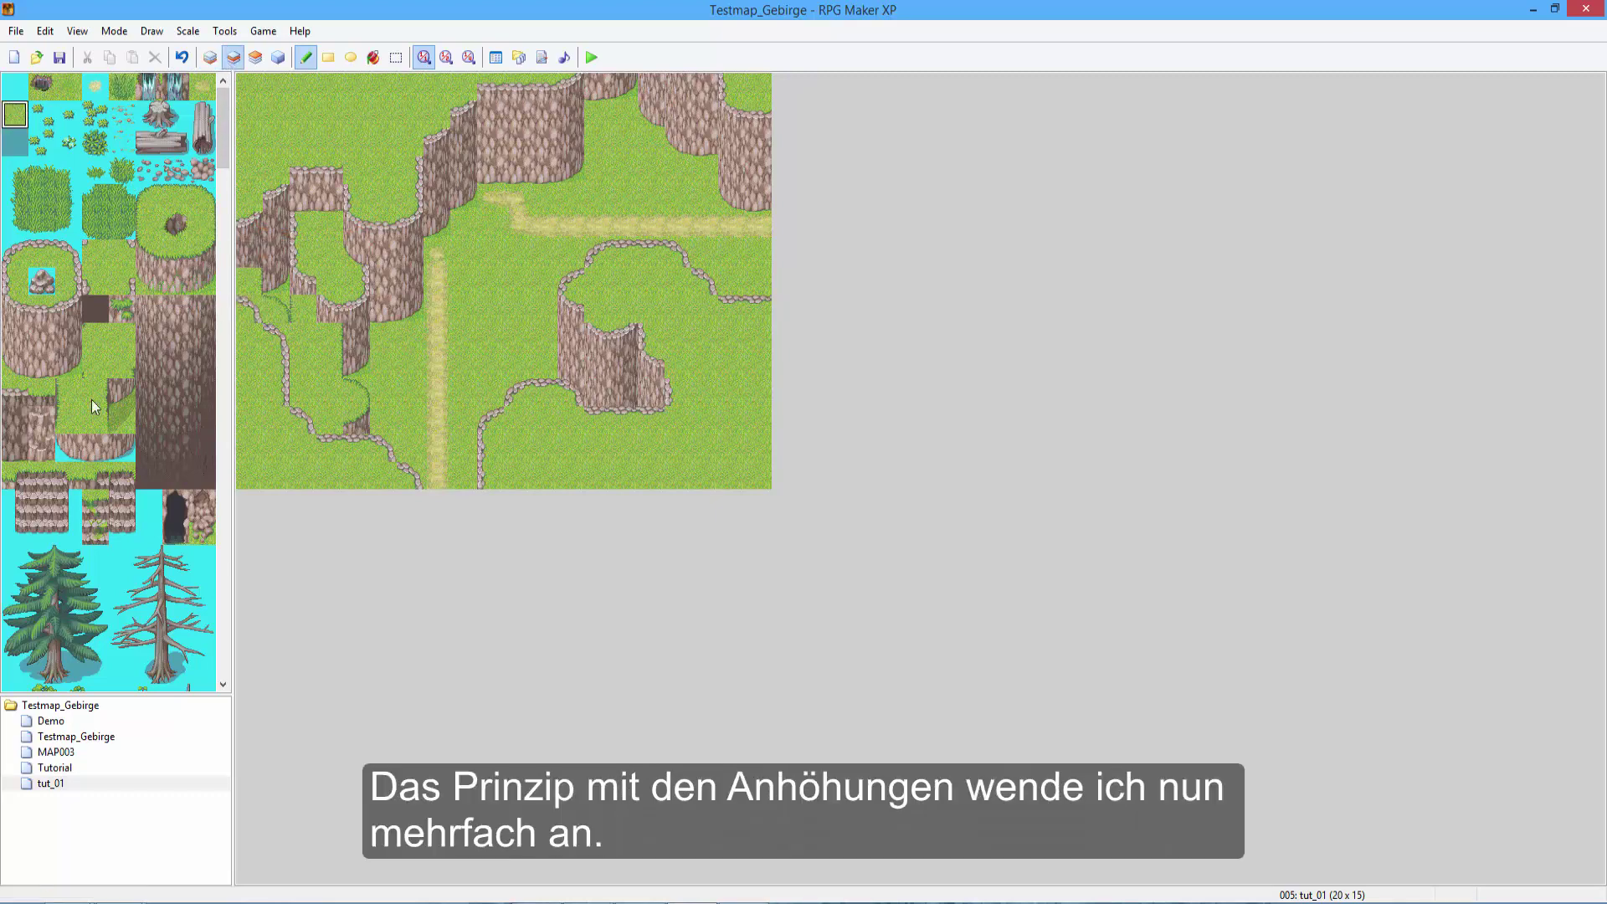
pyautogui.click(275, 308)
pyautogui.click(119, 452)
pyautogui.click(210, 57)
pyautogui.click(279, 195)
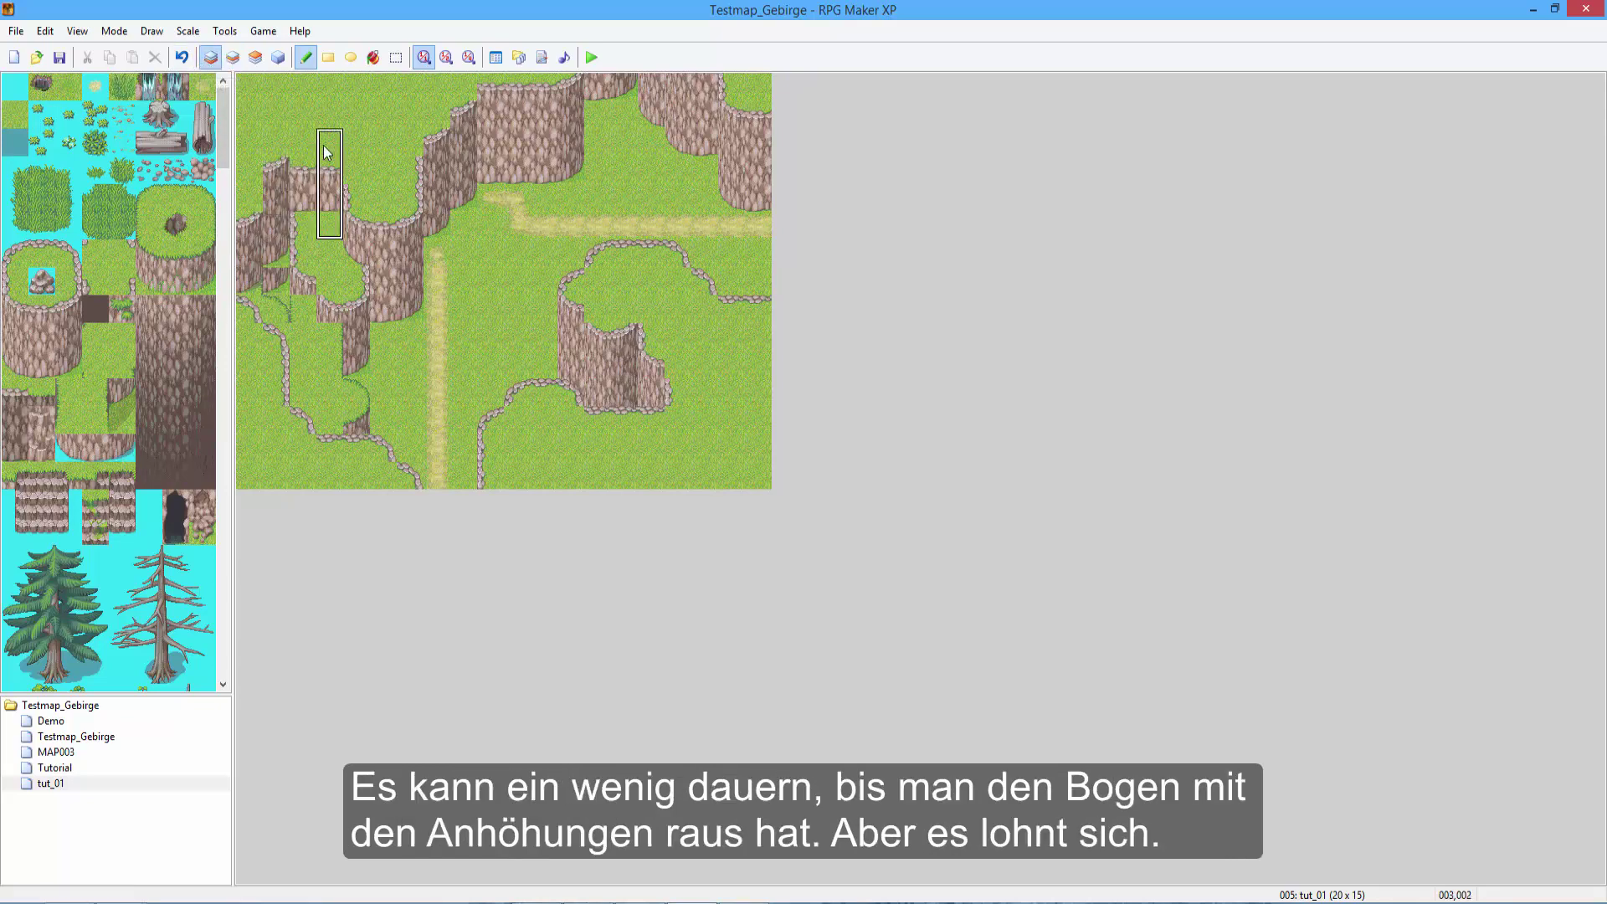
pyautogui.click(14, 308)
pyautogui.click(15, 115)
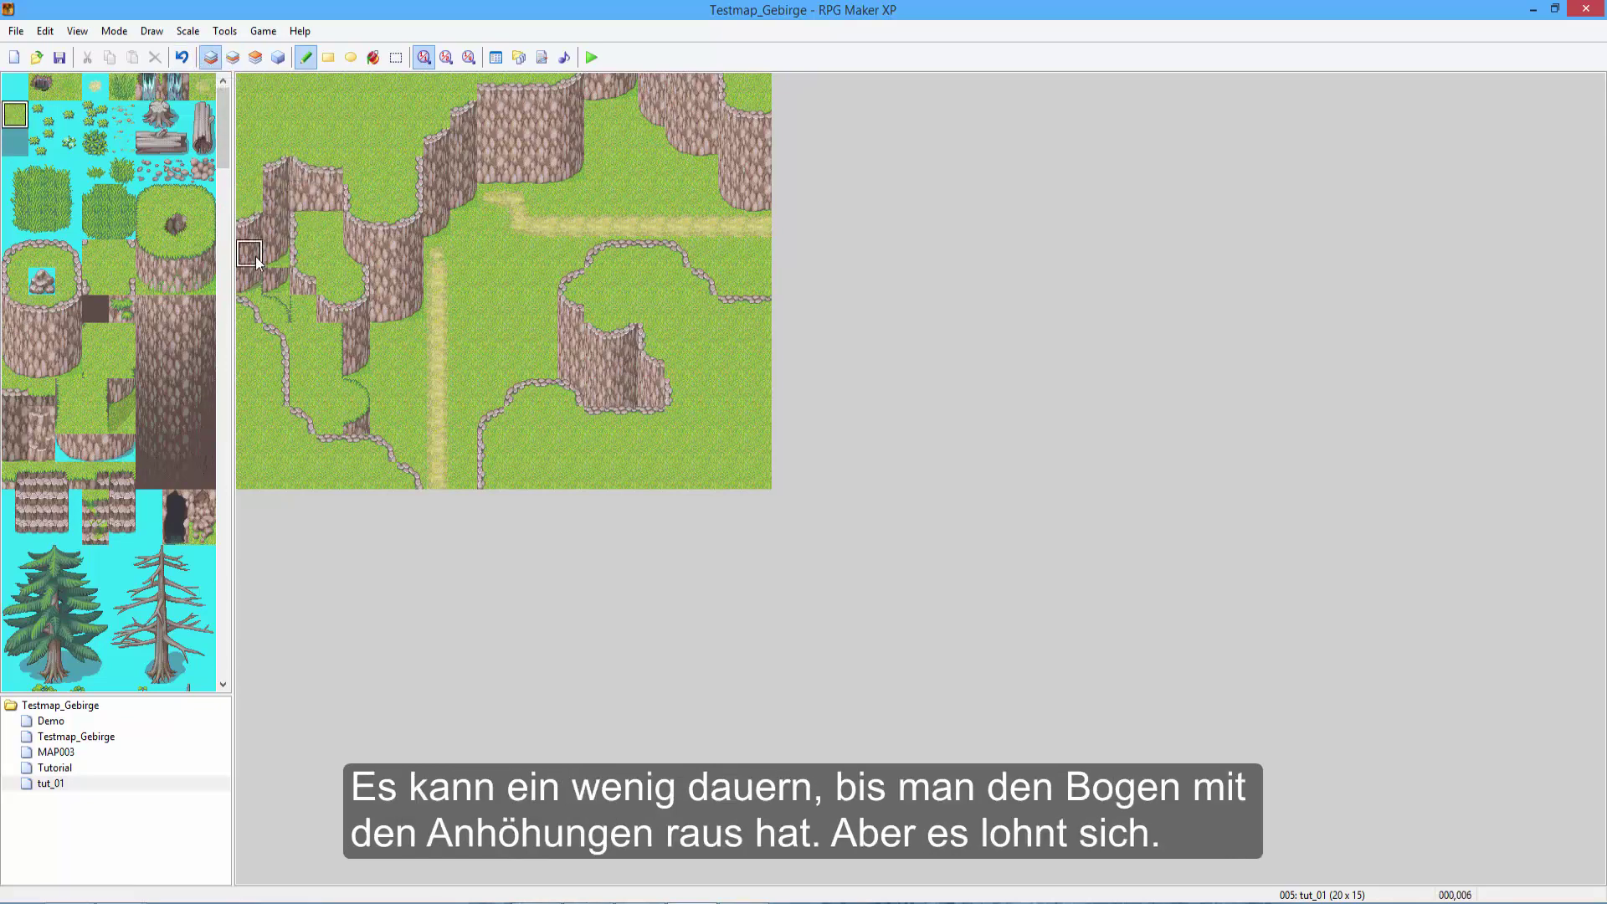
pyautogui.click(276, 282)
# Paint grass over the small lower cliff stub, the left-edge cliff tile and a stray sand path tile.
pyautogui.click(67, 280)
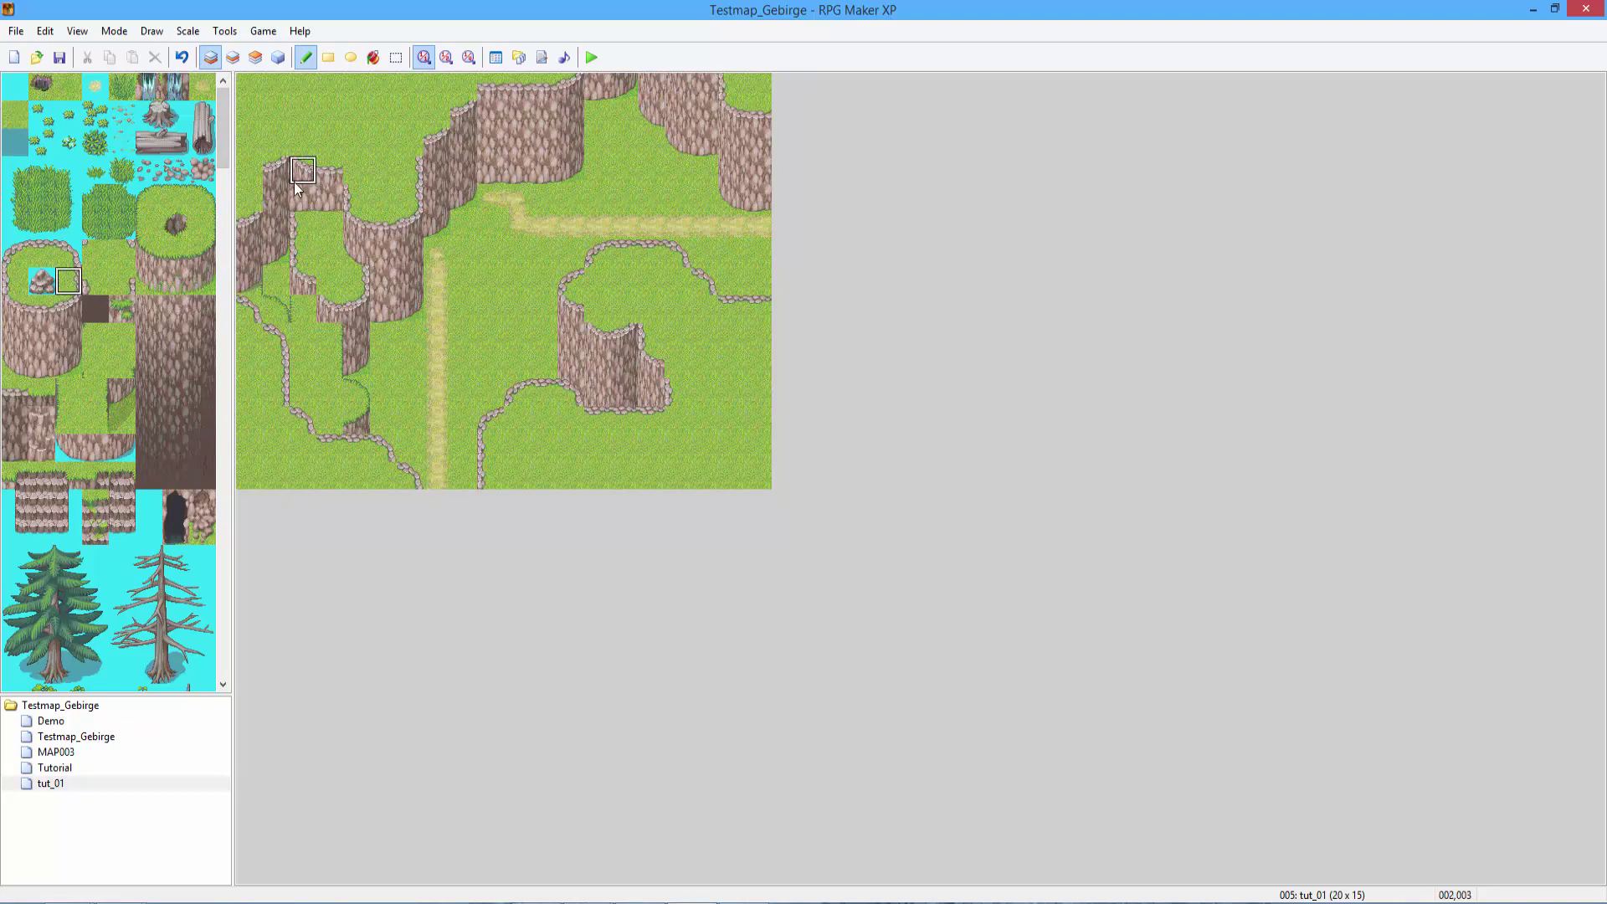
pyautogui.click(233, 58)
pyautogui.click(68, 448)
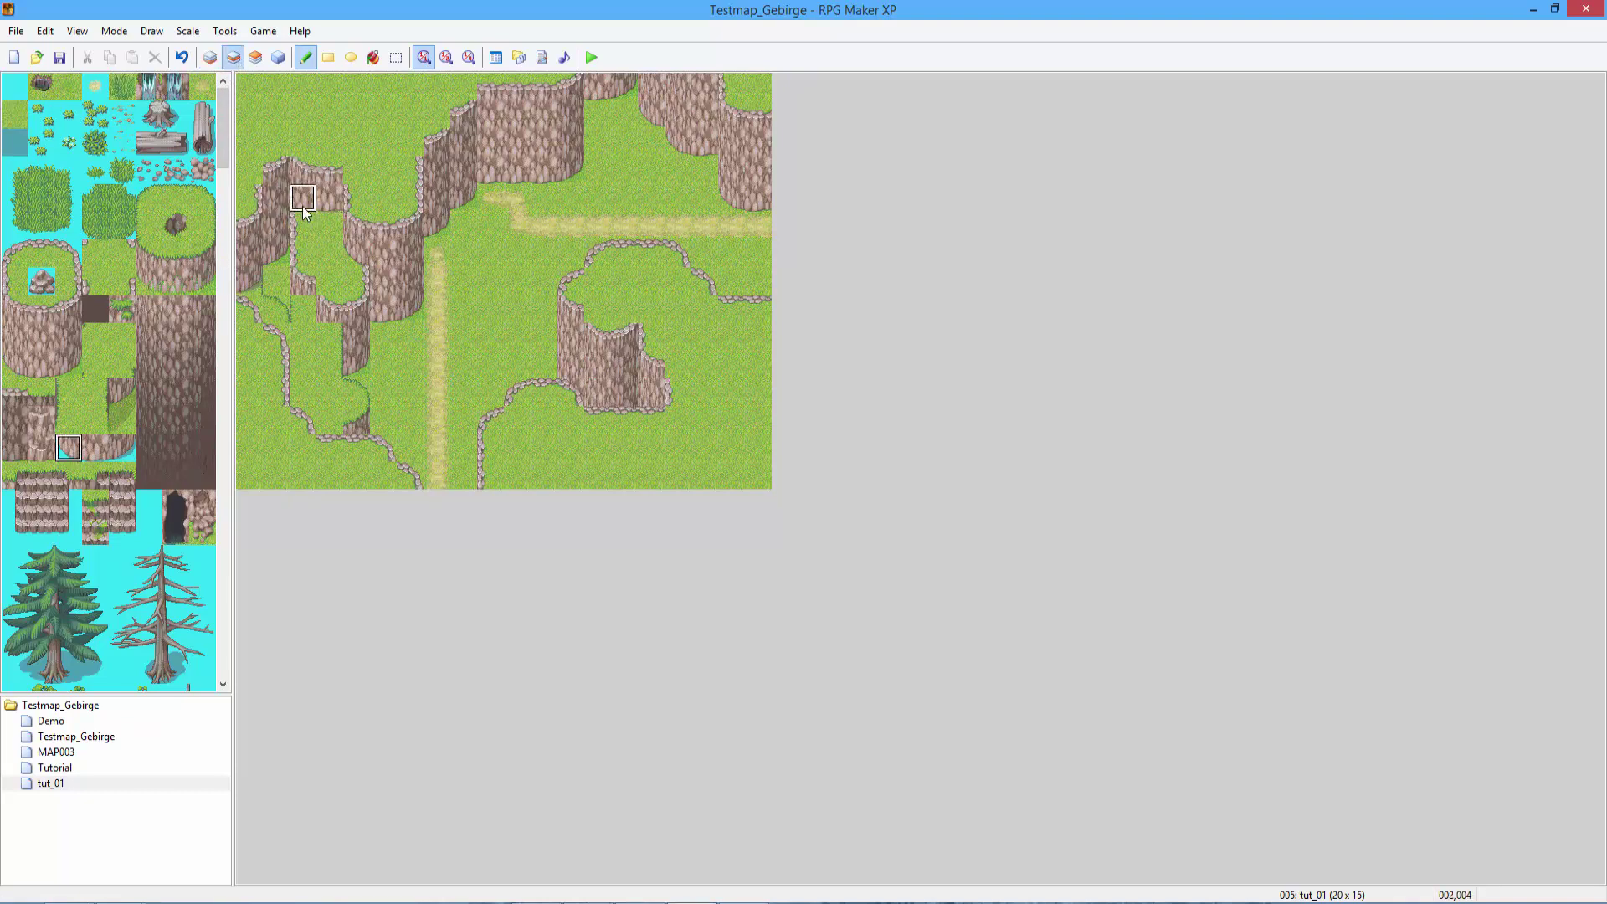
pyautogui.click(210, 57)
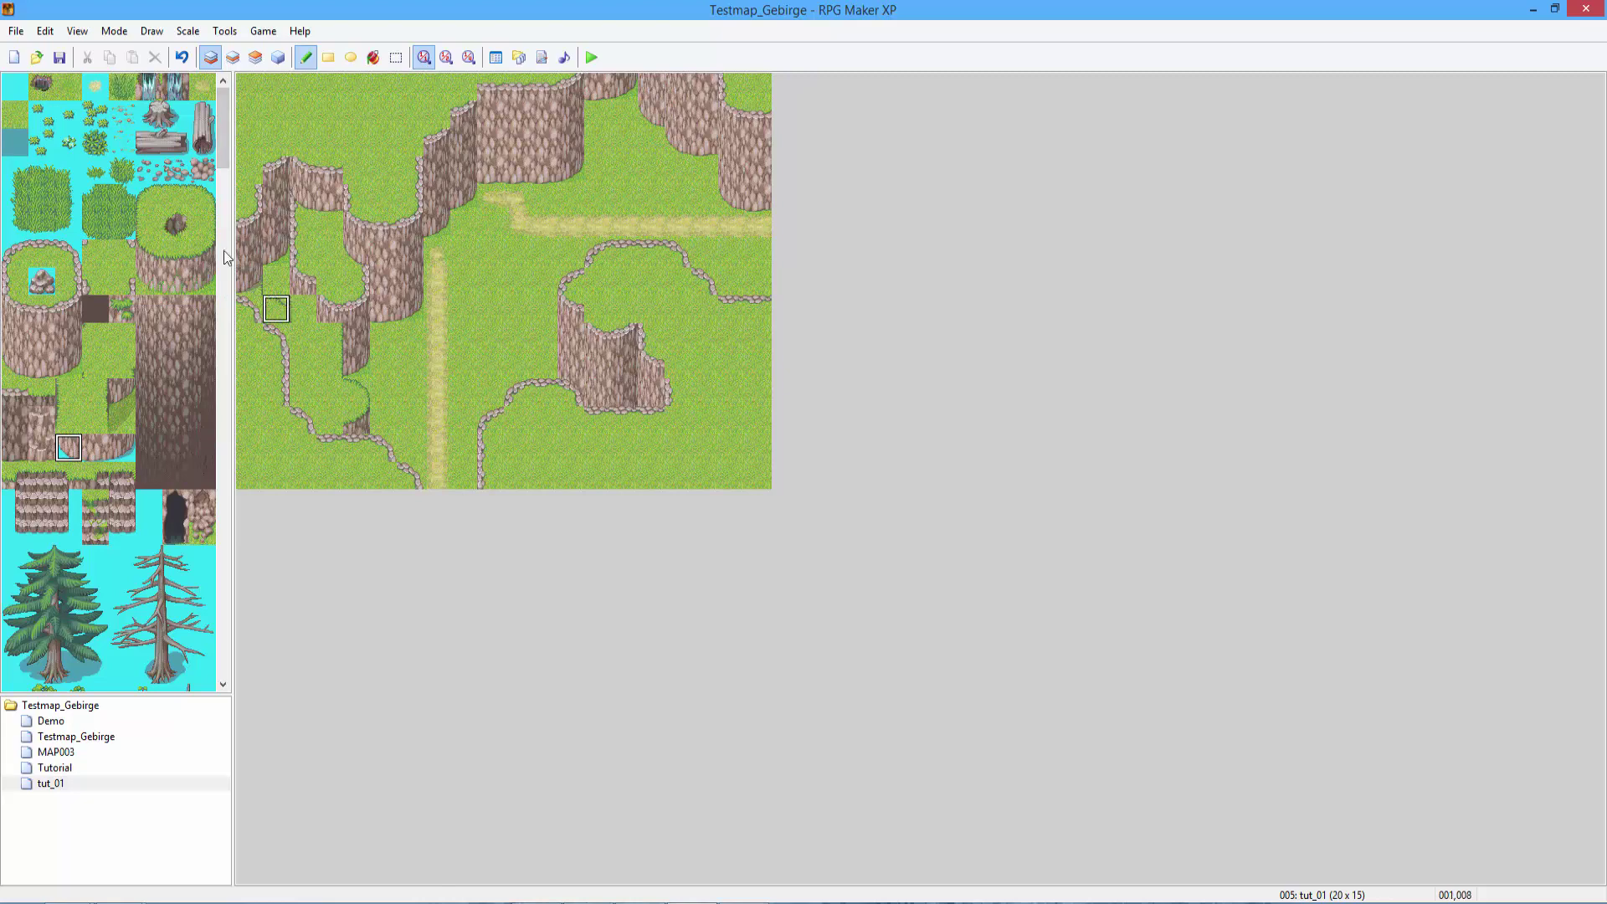
pyautogui.click(233, 57)
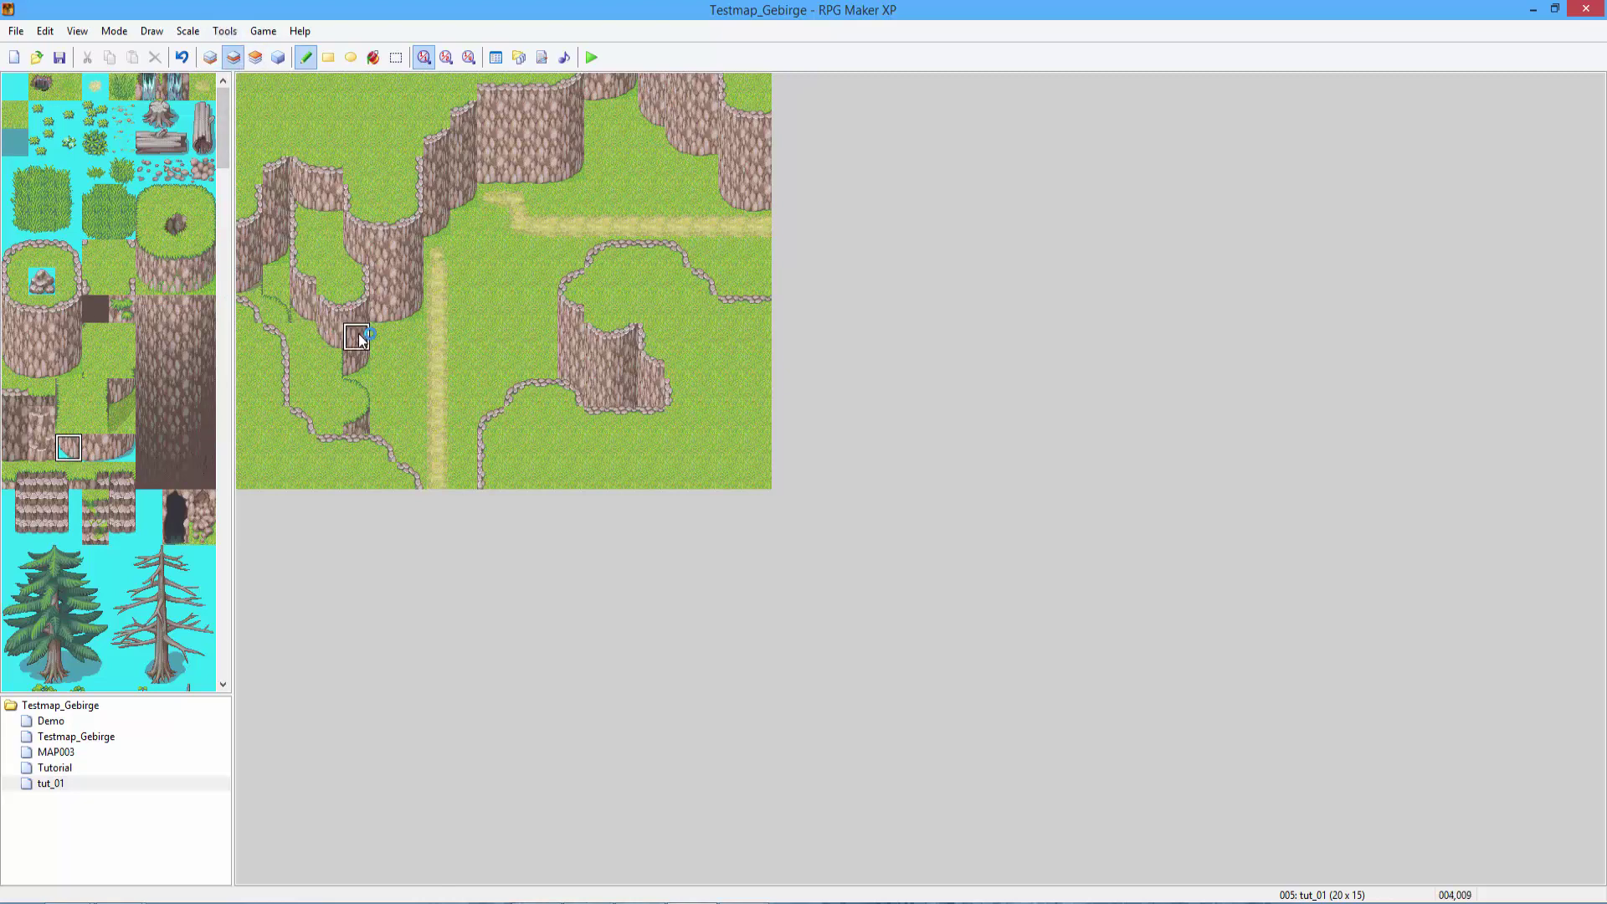
pyautogui.click(210, 58)
pyautogui.rightClick(340, 375)
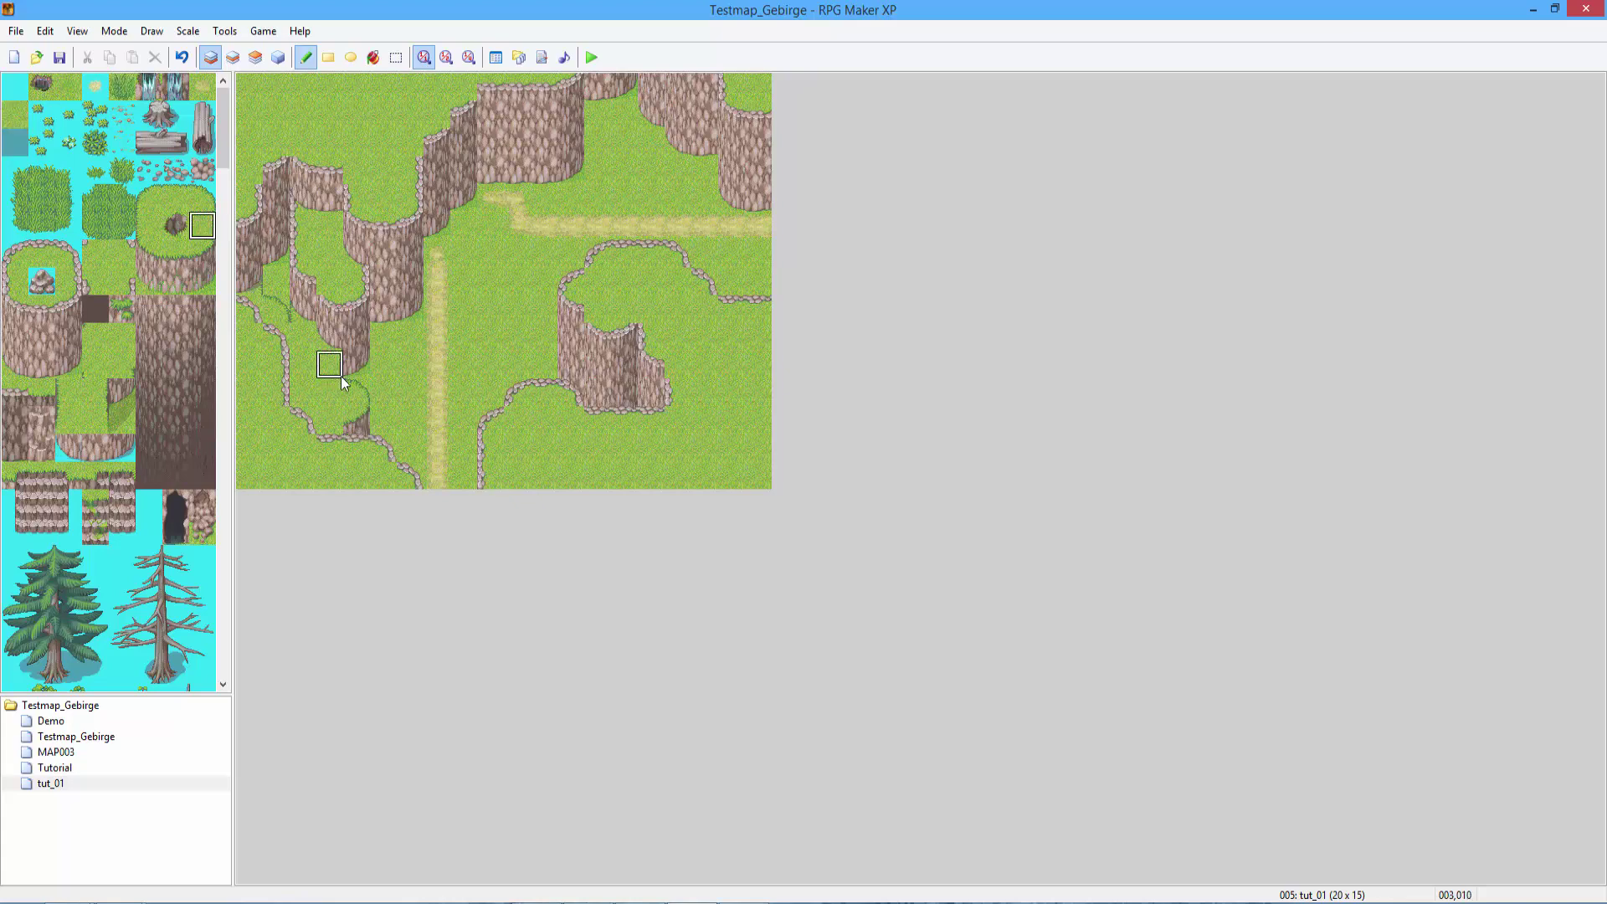
pyautogui.moveTo(340, 374); pyautogui.dragTo(350, 429)
pyautogui.rightClick(423, 418)
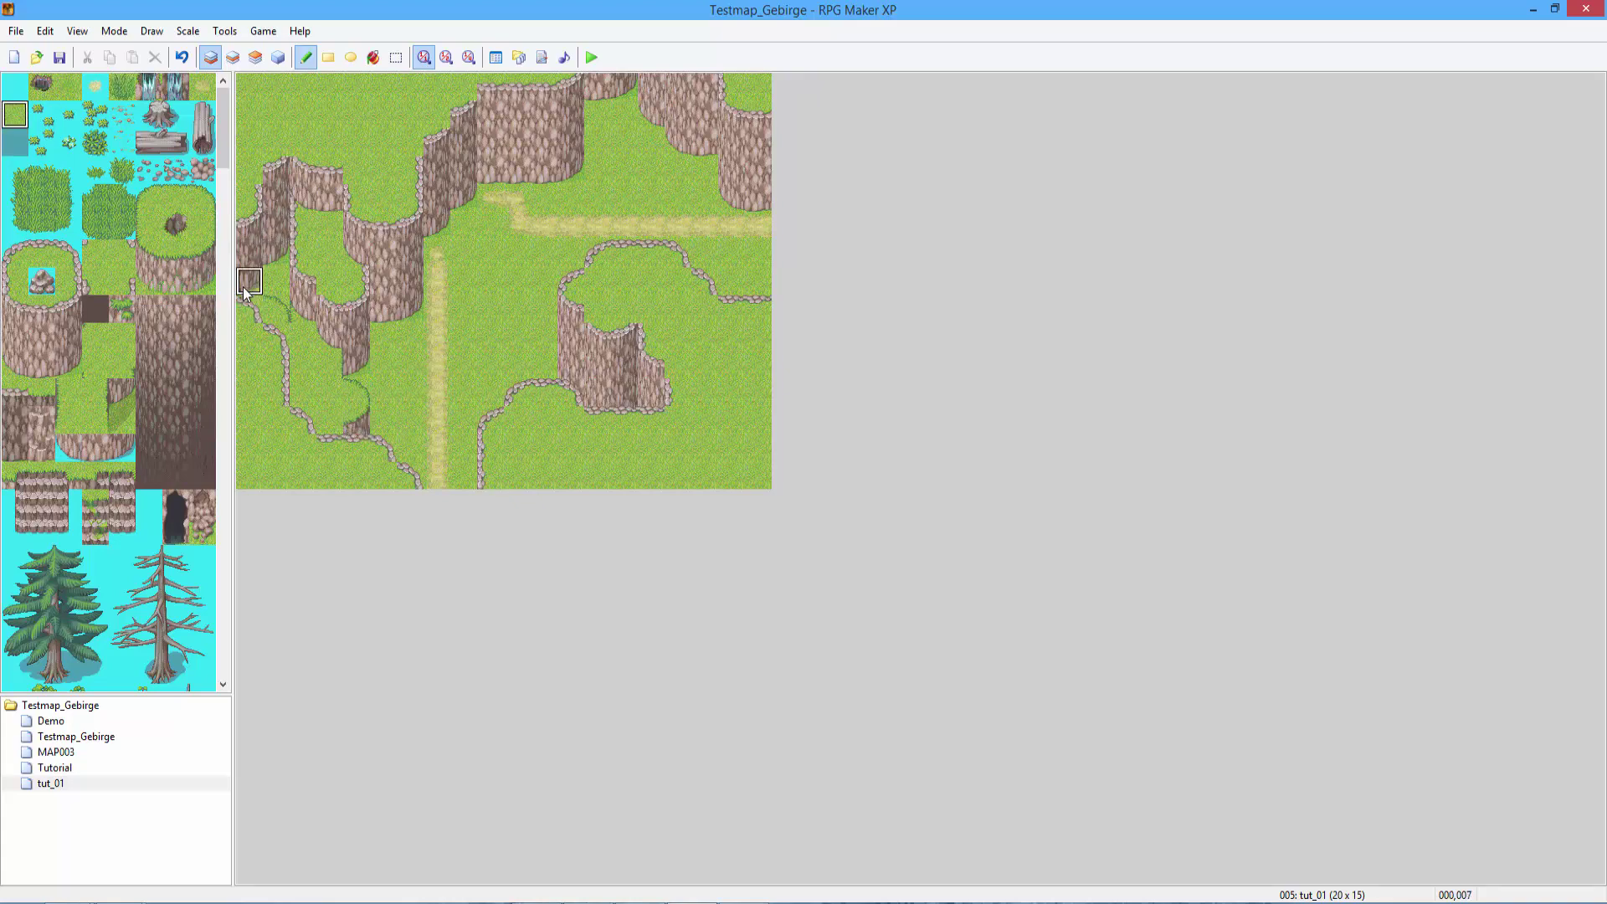
pyautogui.click(248, 282)
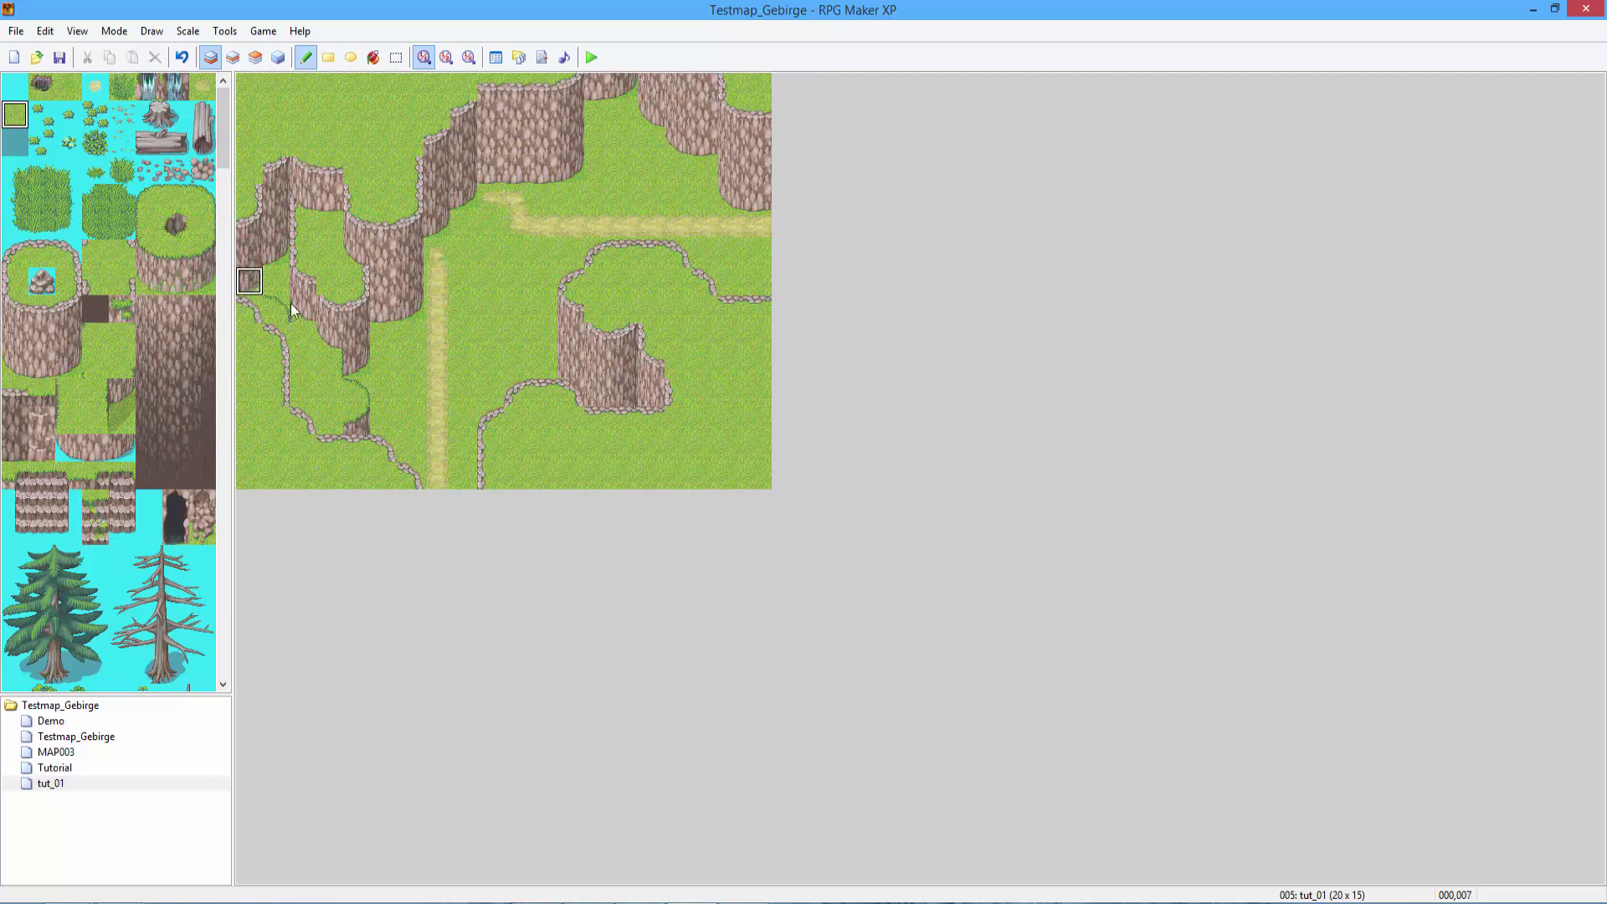
pyautogui.click(444, 366)
# Start the low cliff edge beside the left cliff, continuing it over the sand path.
pyautogui.click(149, 253)
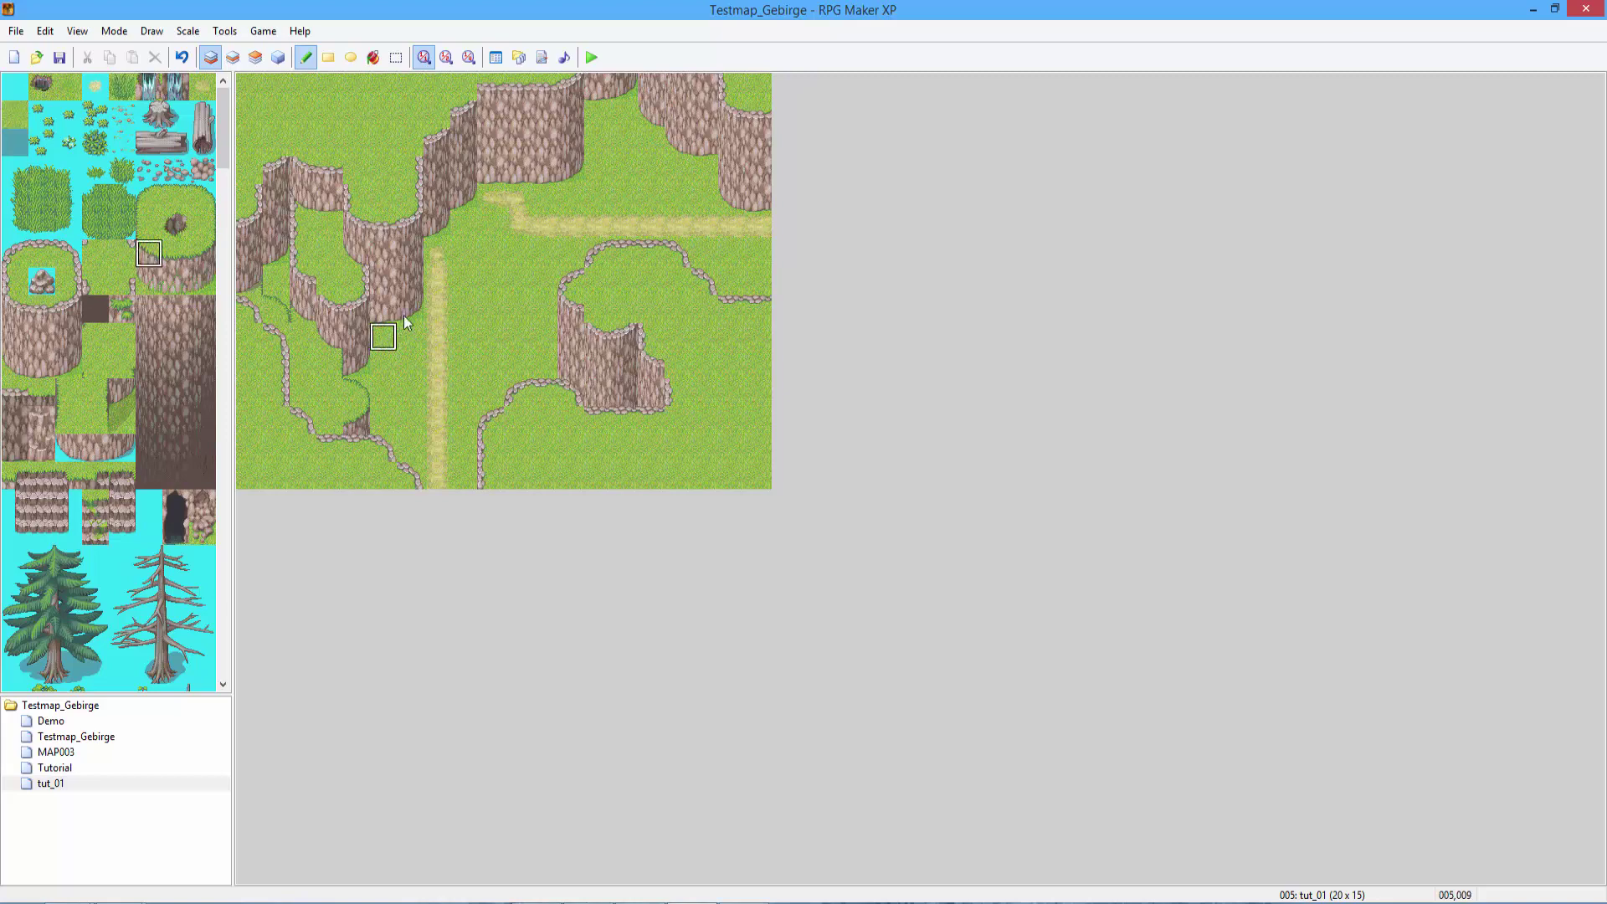
pyautogui.click(412, 309)
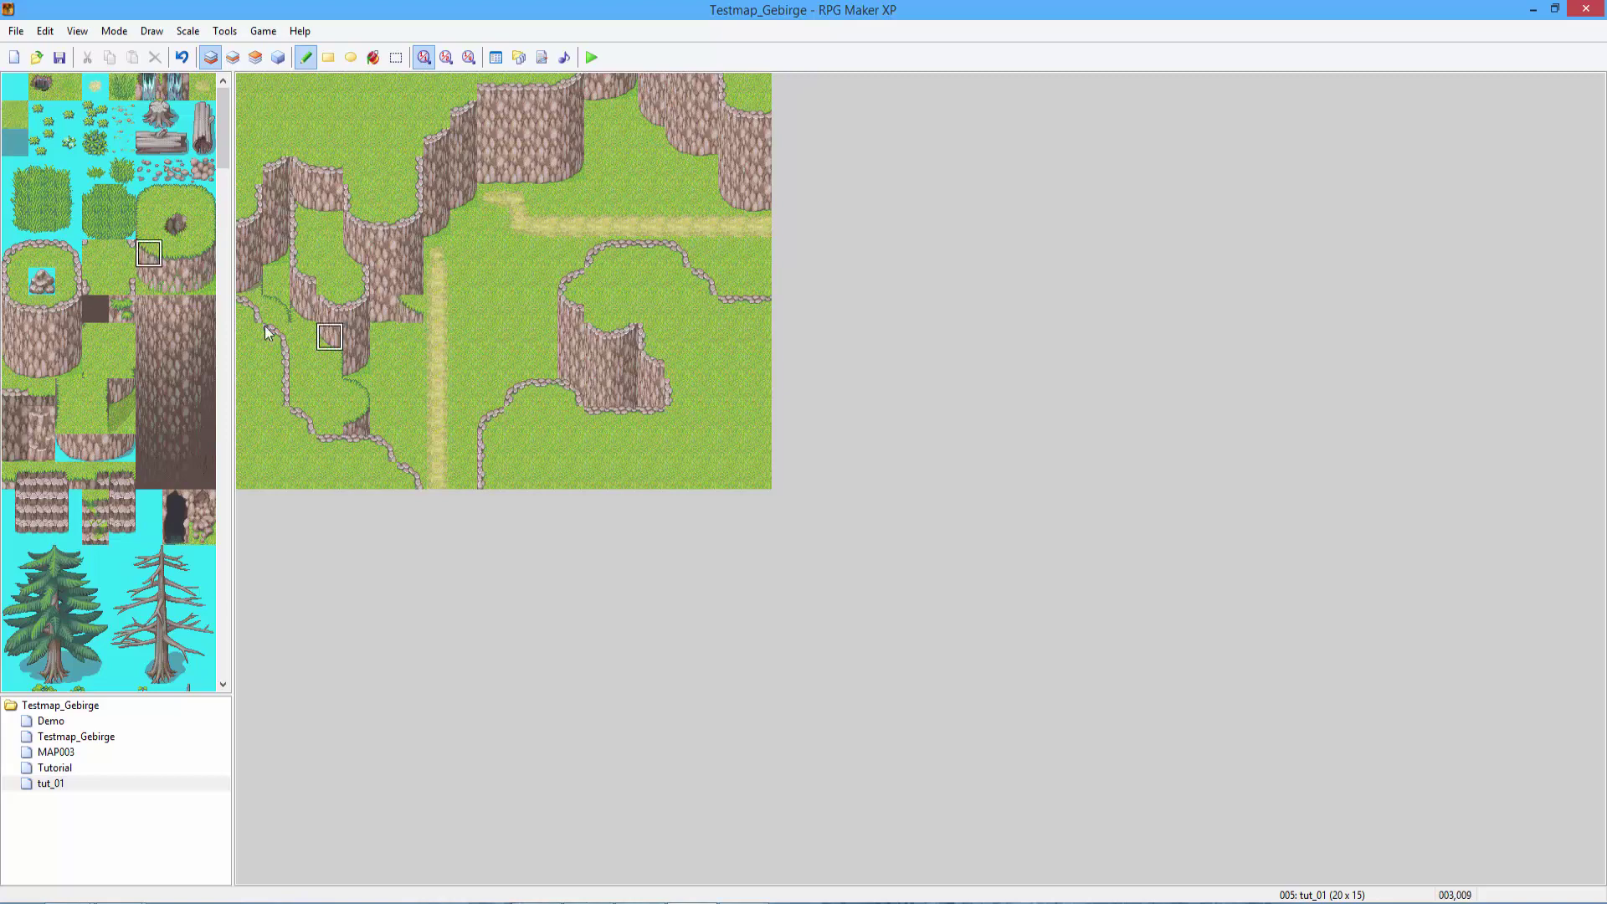
pyautogui.click(437, 310)
pyautogui.click(176, 252)
pyautogui.click(410, 308)
# Extend the cliff edge rightward in a run reaching the central plateau's rock face.
pyautogui.moveTo(420, 314); pyautogui.dragTo(437, 313, button='right')
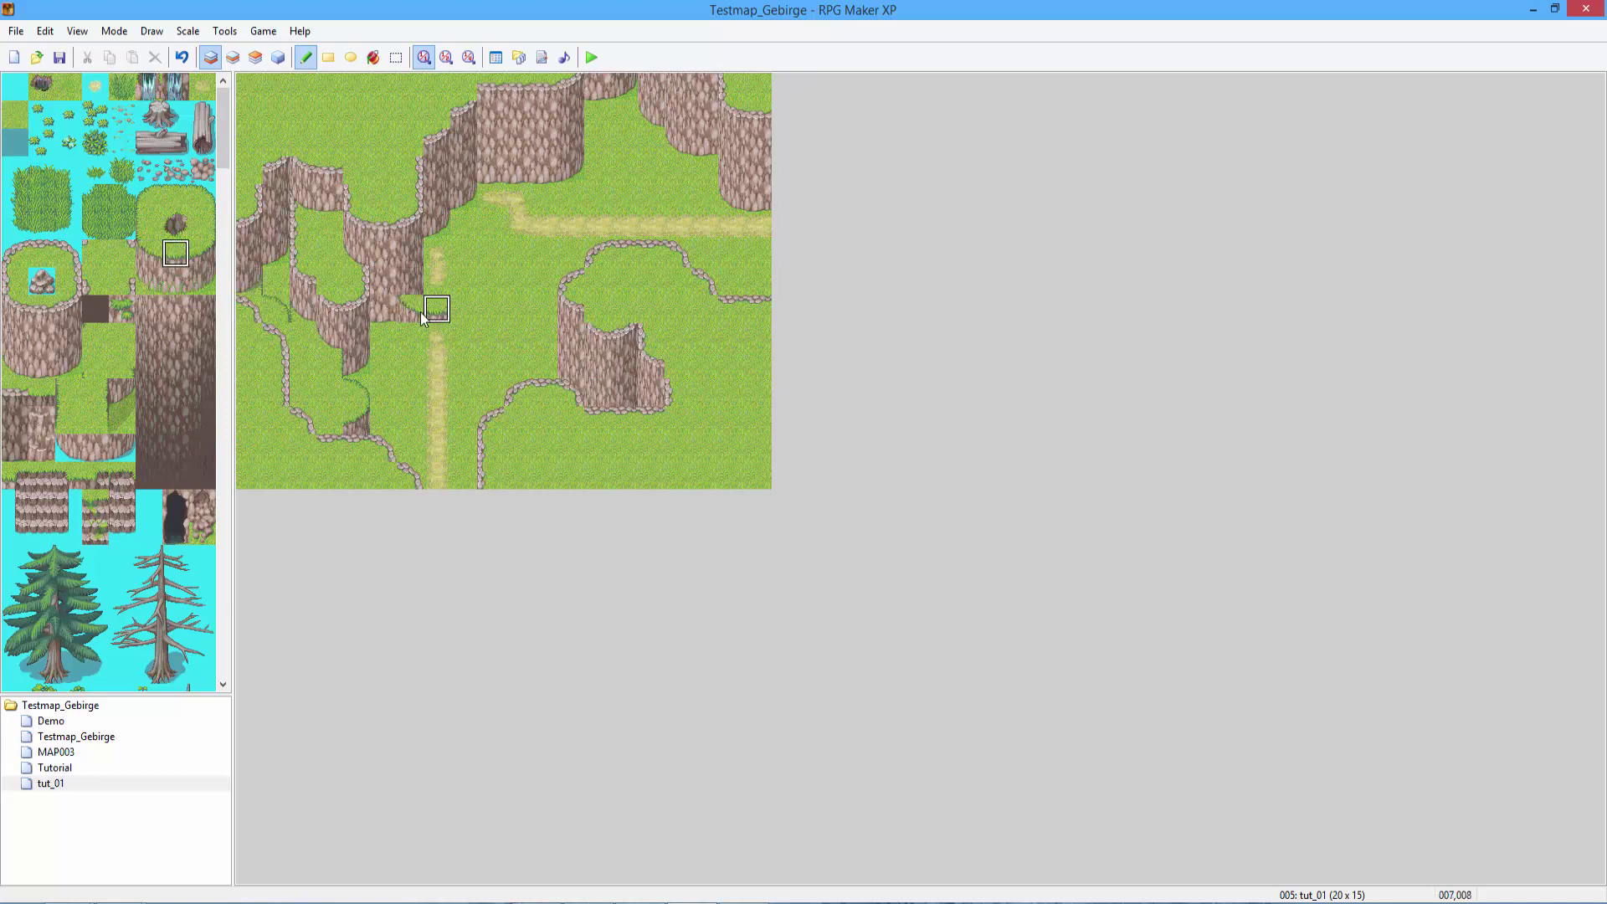
pyautogui.click(479, 337)
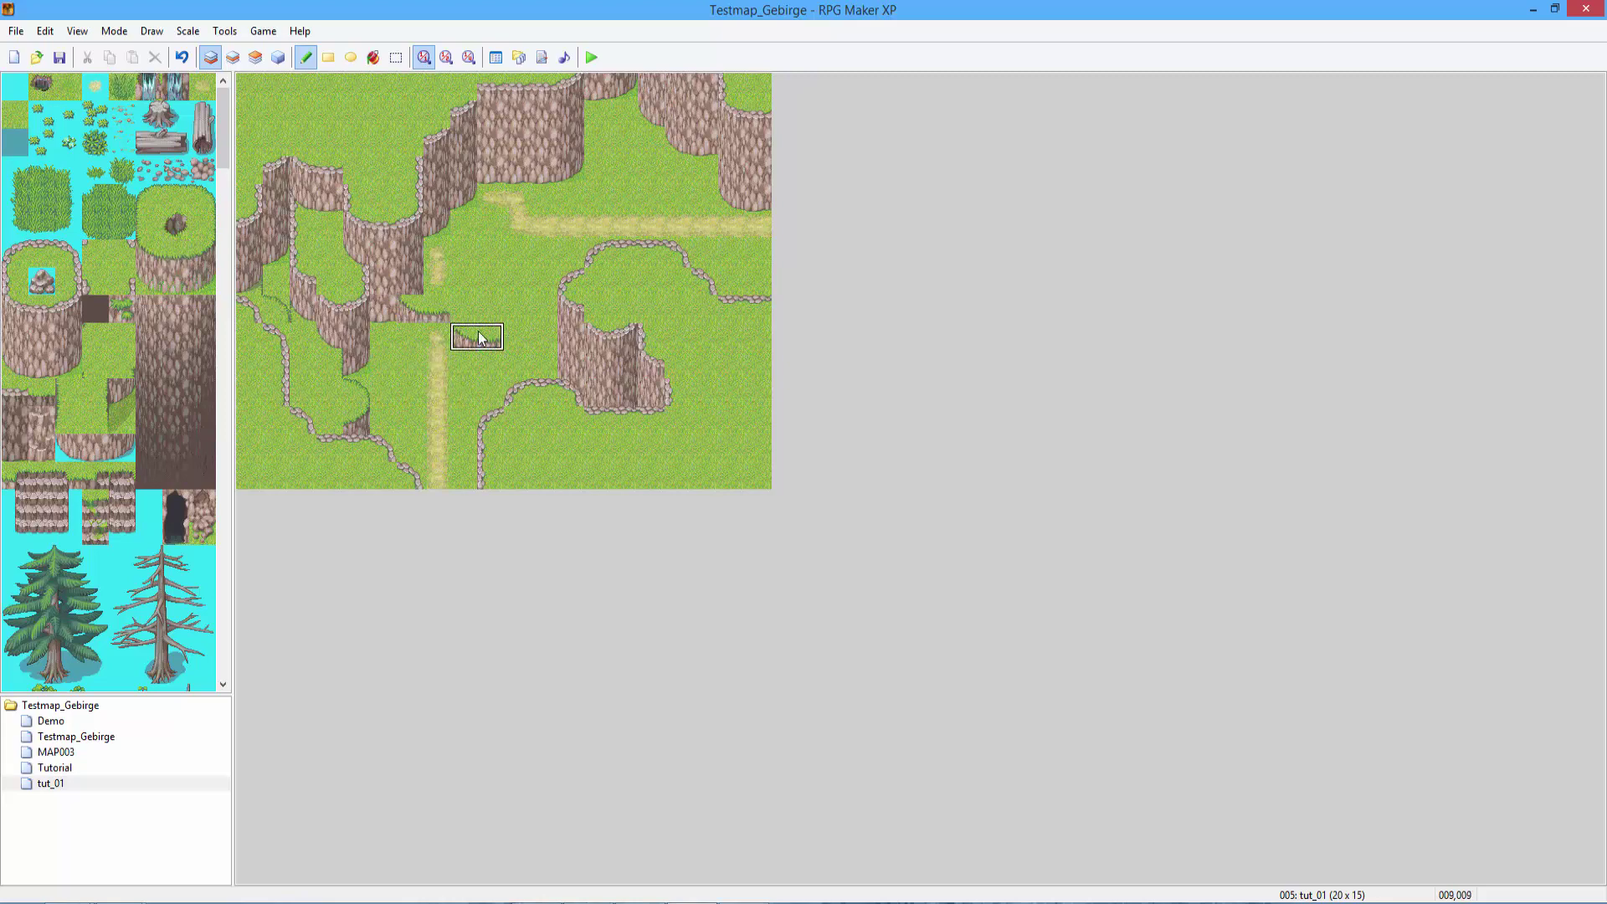
pyautogui.click(516, 362)
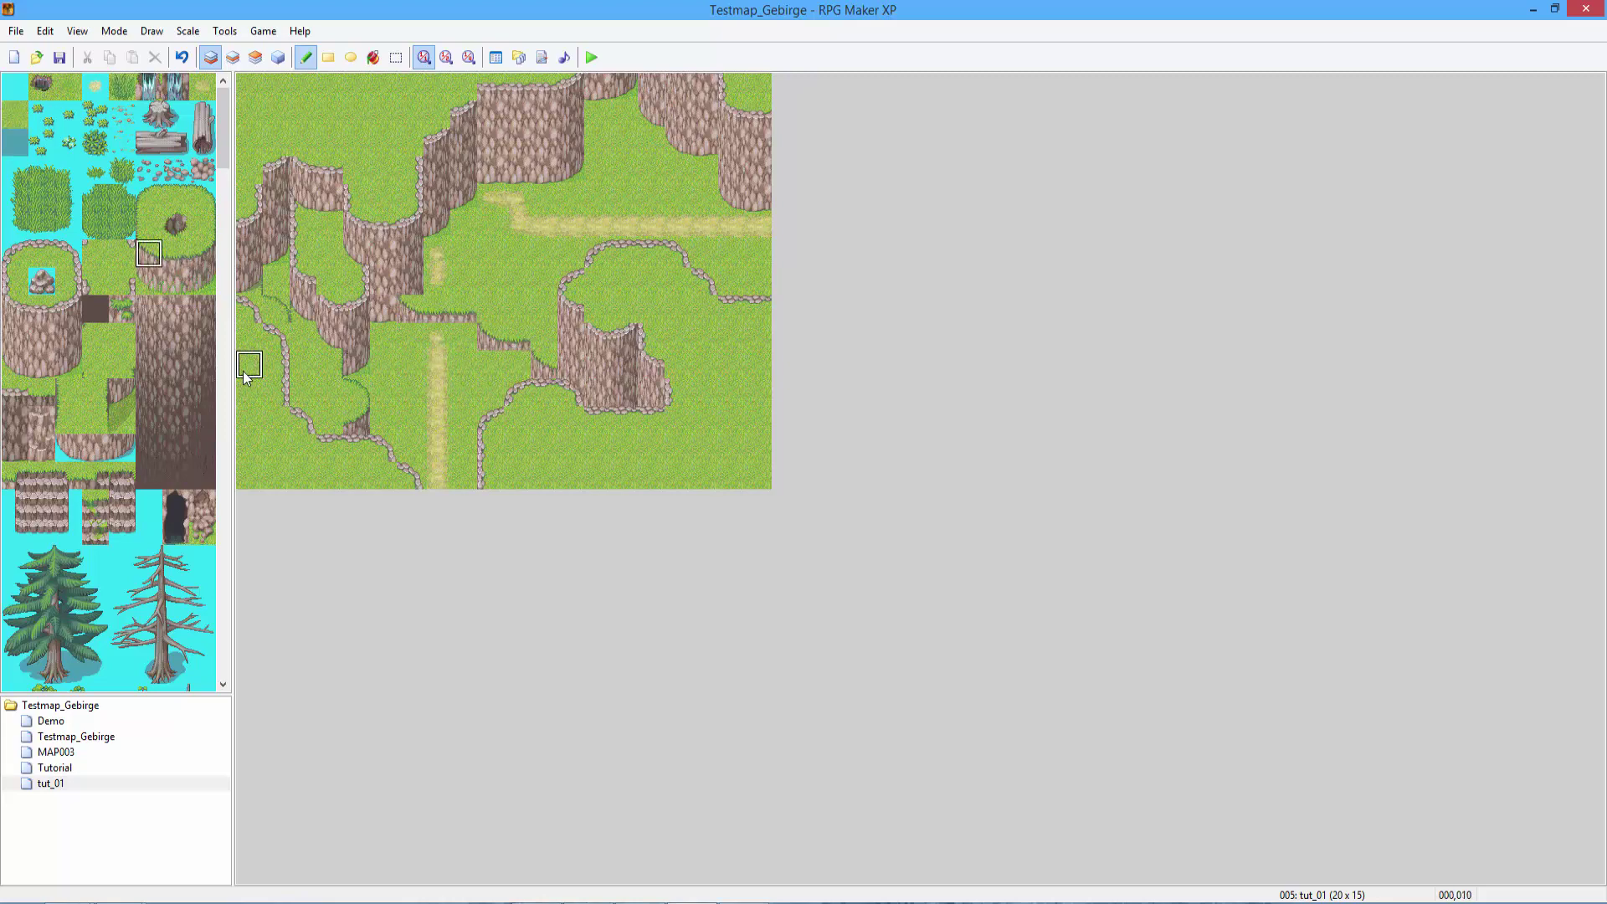
pyautogui.click(28, 373)
pyautogui.moveTo(403, 334); pyautogui.dragTo(538, 400)
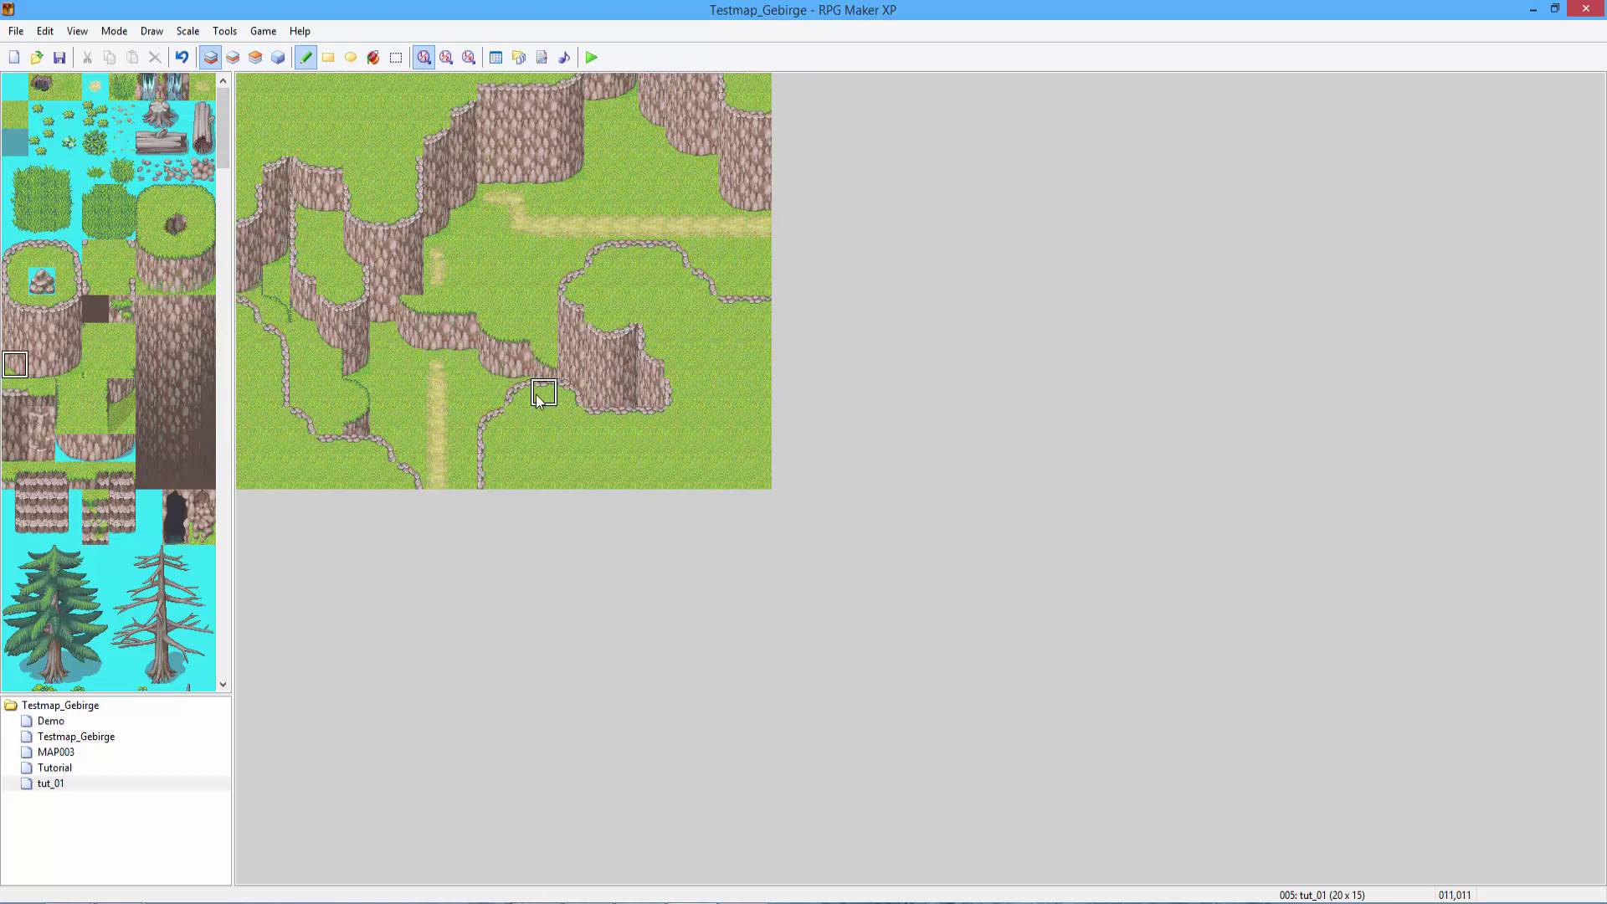
pyautogui.click(202, 222)
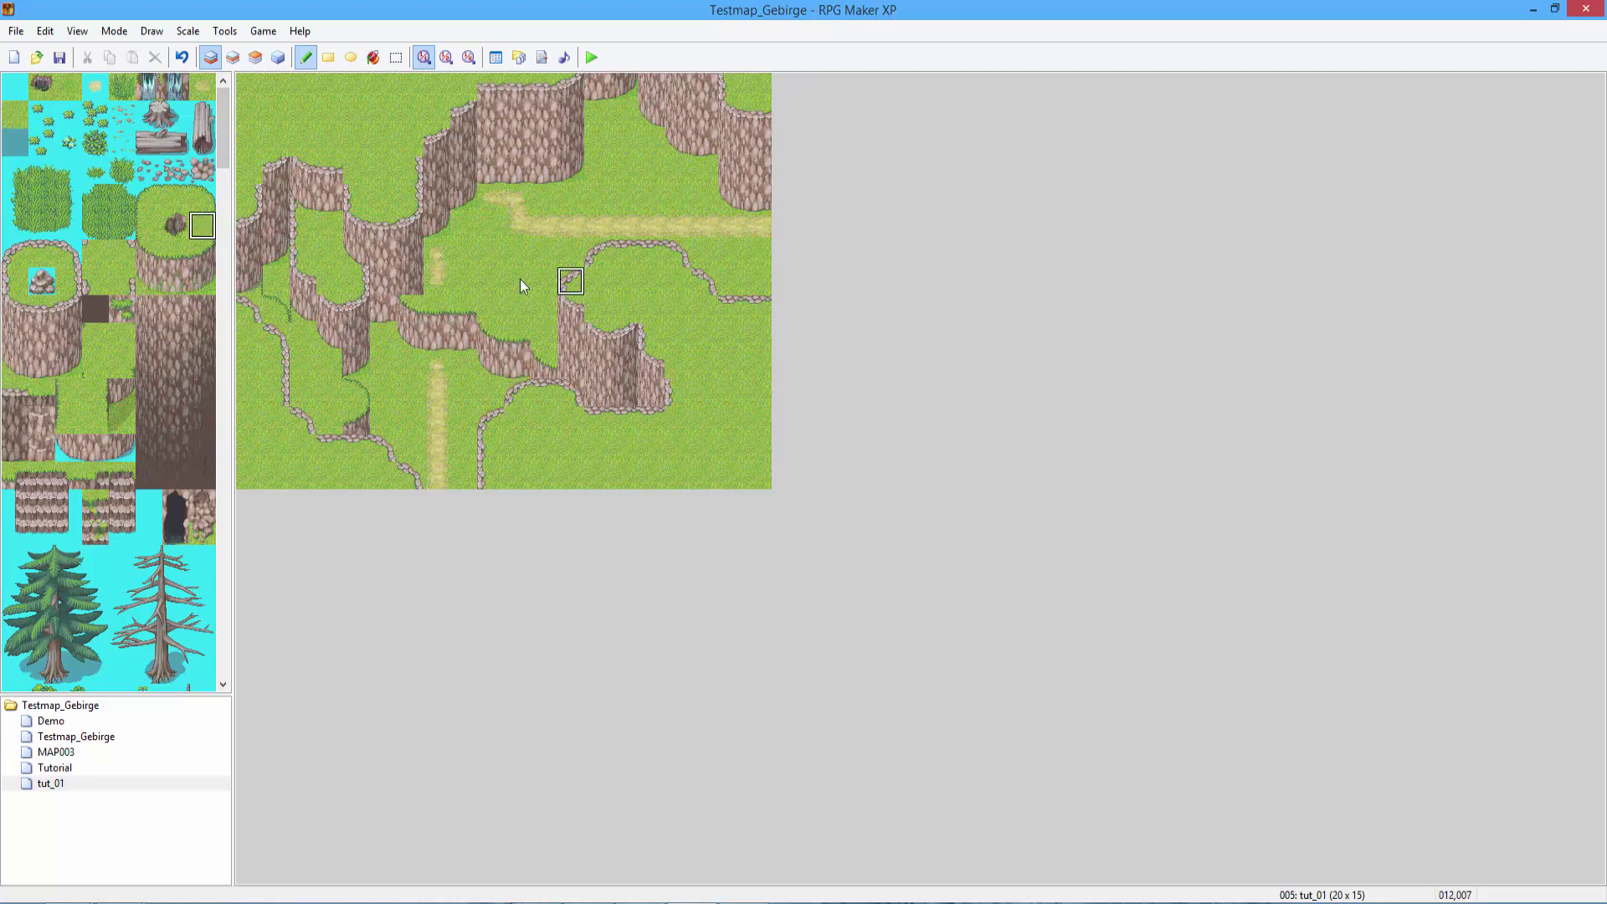
pyautogui.click(202, 198)
pyautogui.click(232, 56)
# Paint grass over part of the upper sand path and add a wide grass-slope edge on Layer 2.
pyautogui.click(519, 224)
pyautogui.scroll(-10, 61, 394)
pyautogui.scroll(2, 60, 402)
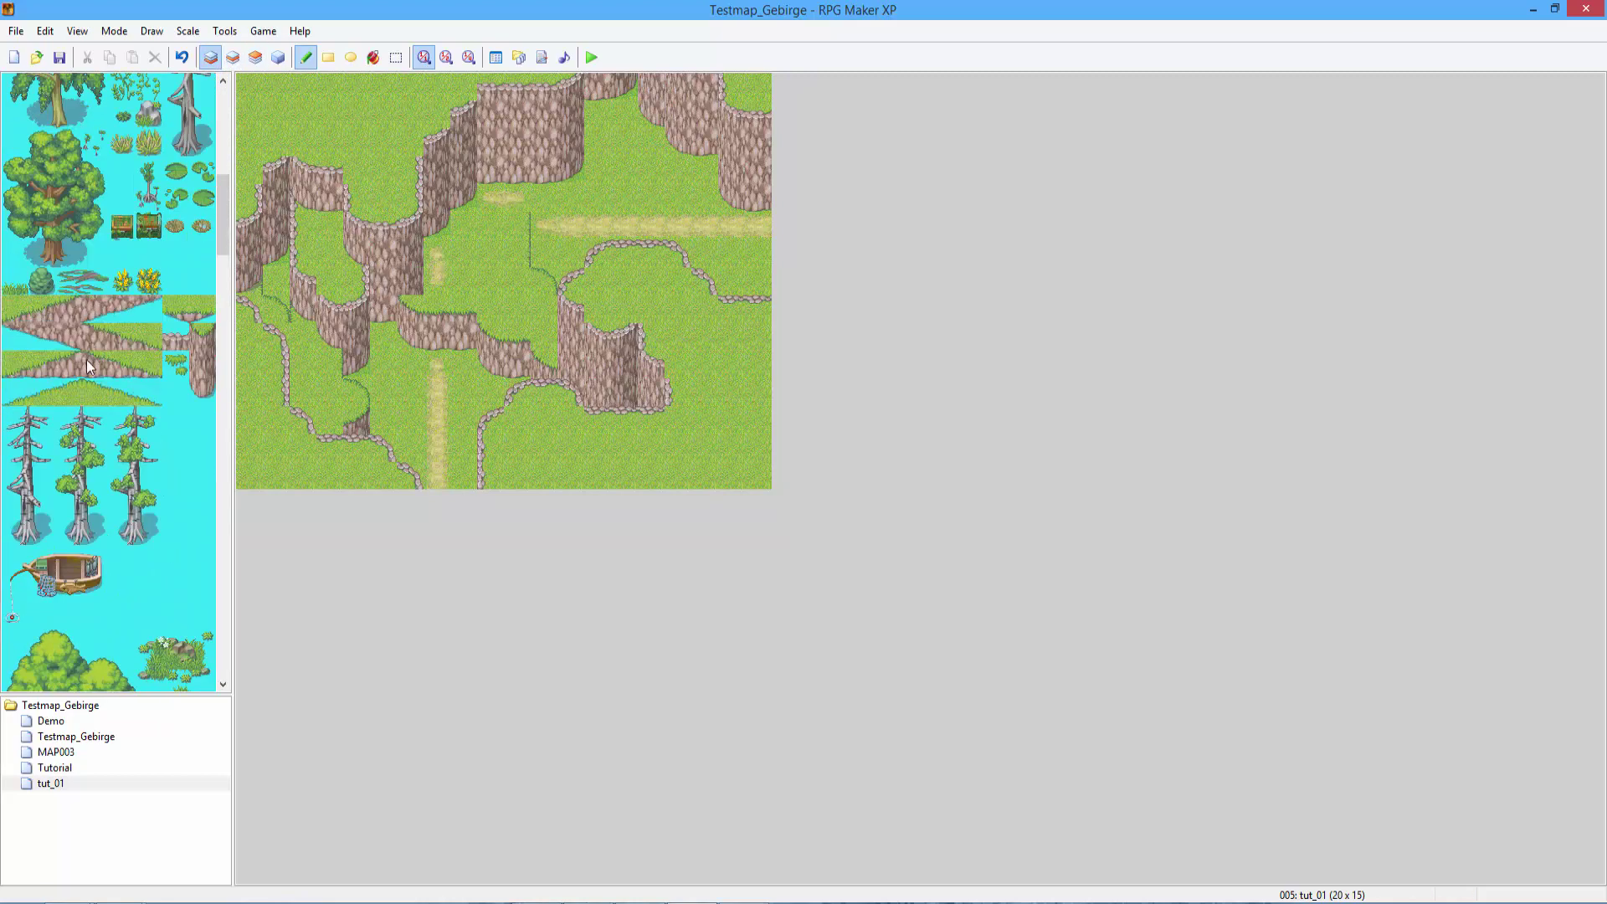
pyautogui.click(233, 57)
pyautogui.click(544, 192)
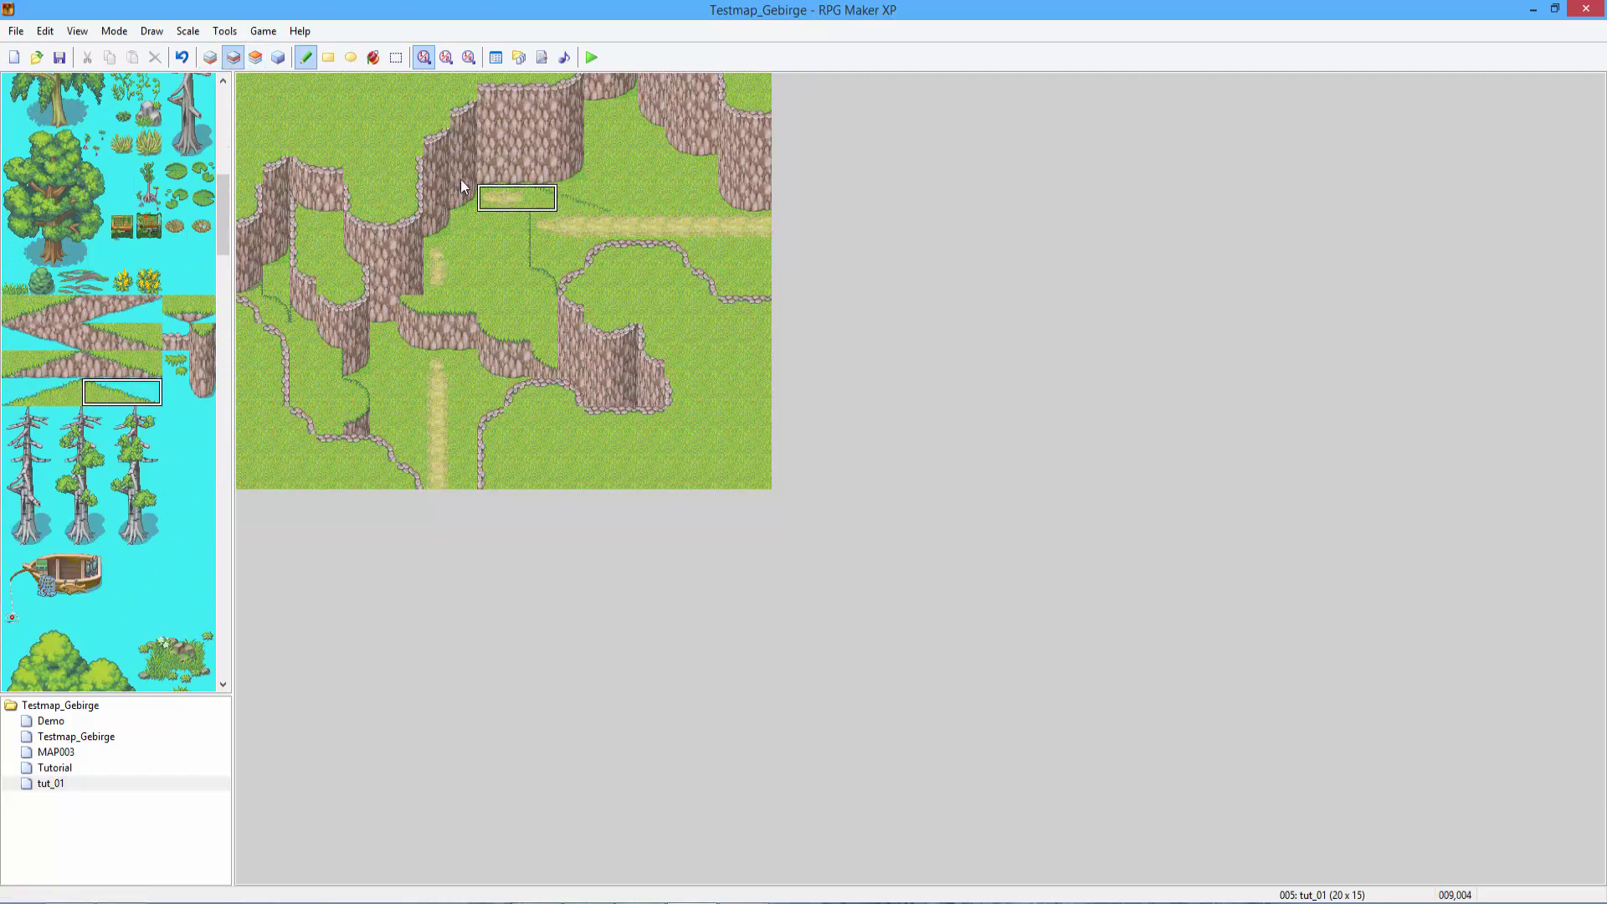
# Add a single slope tile on Layer 2 along the central plateau's rim.
pyautogui.click(209, 58)
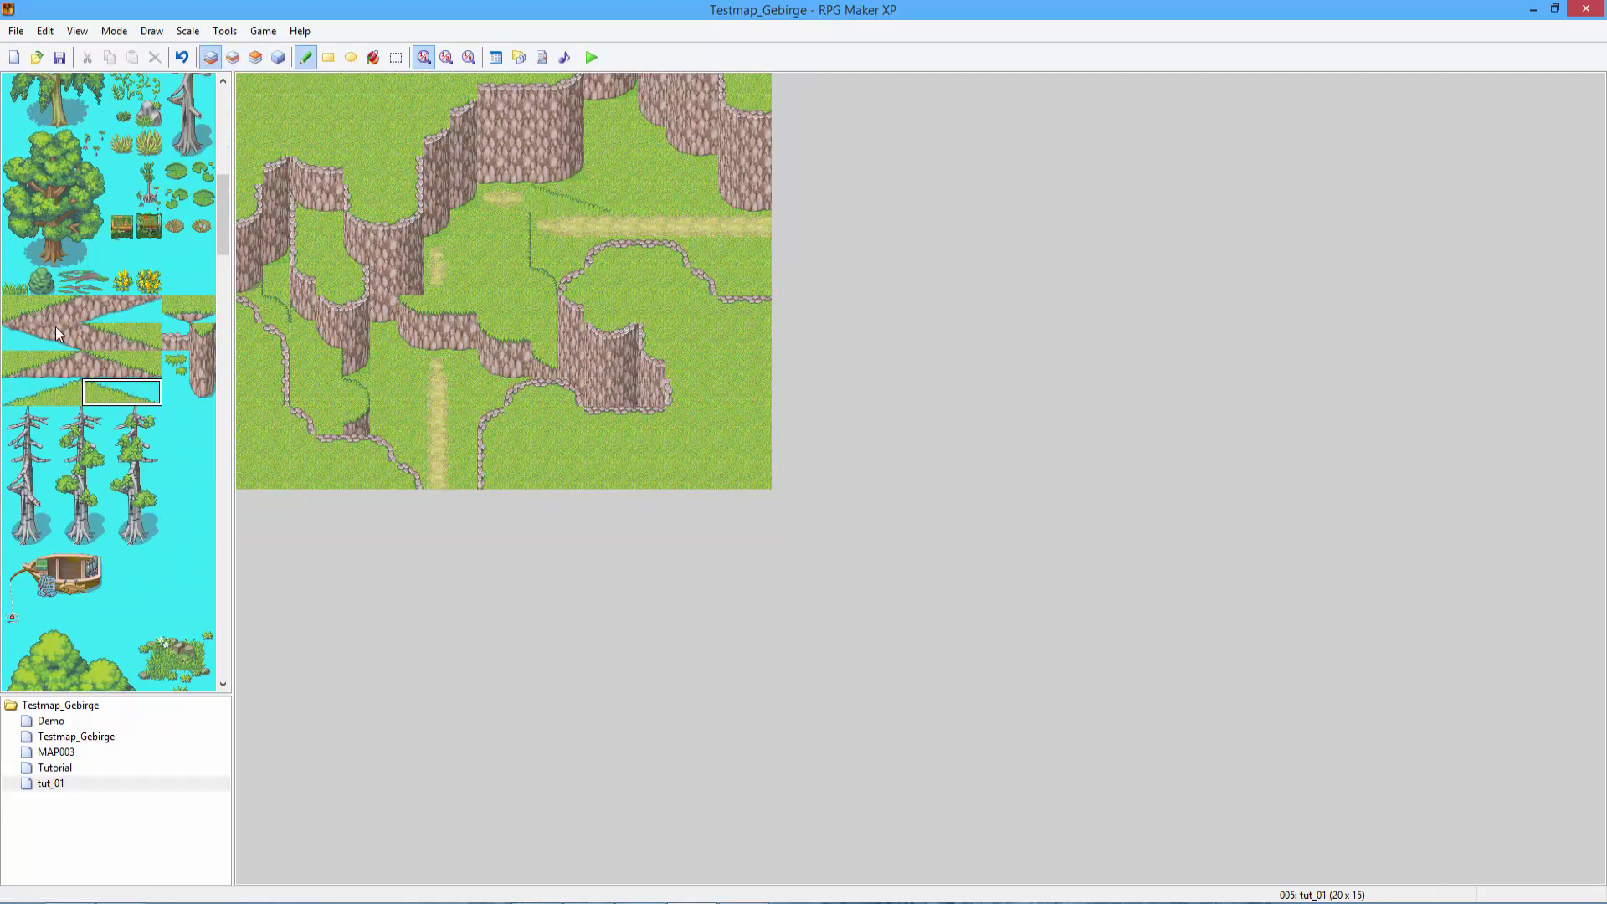
pyautogui.click(114, 338)
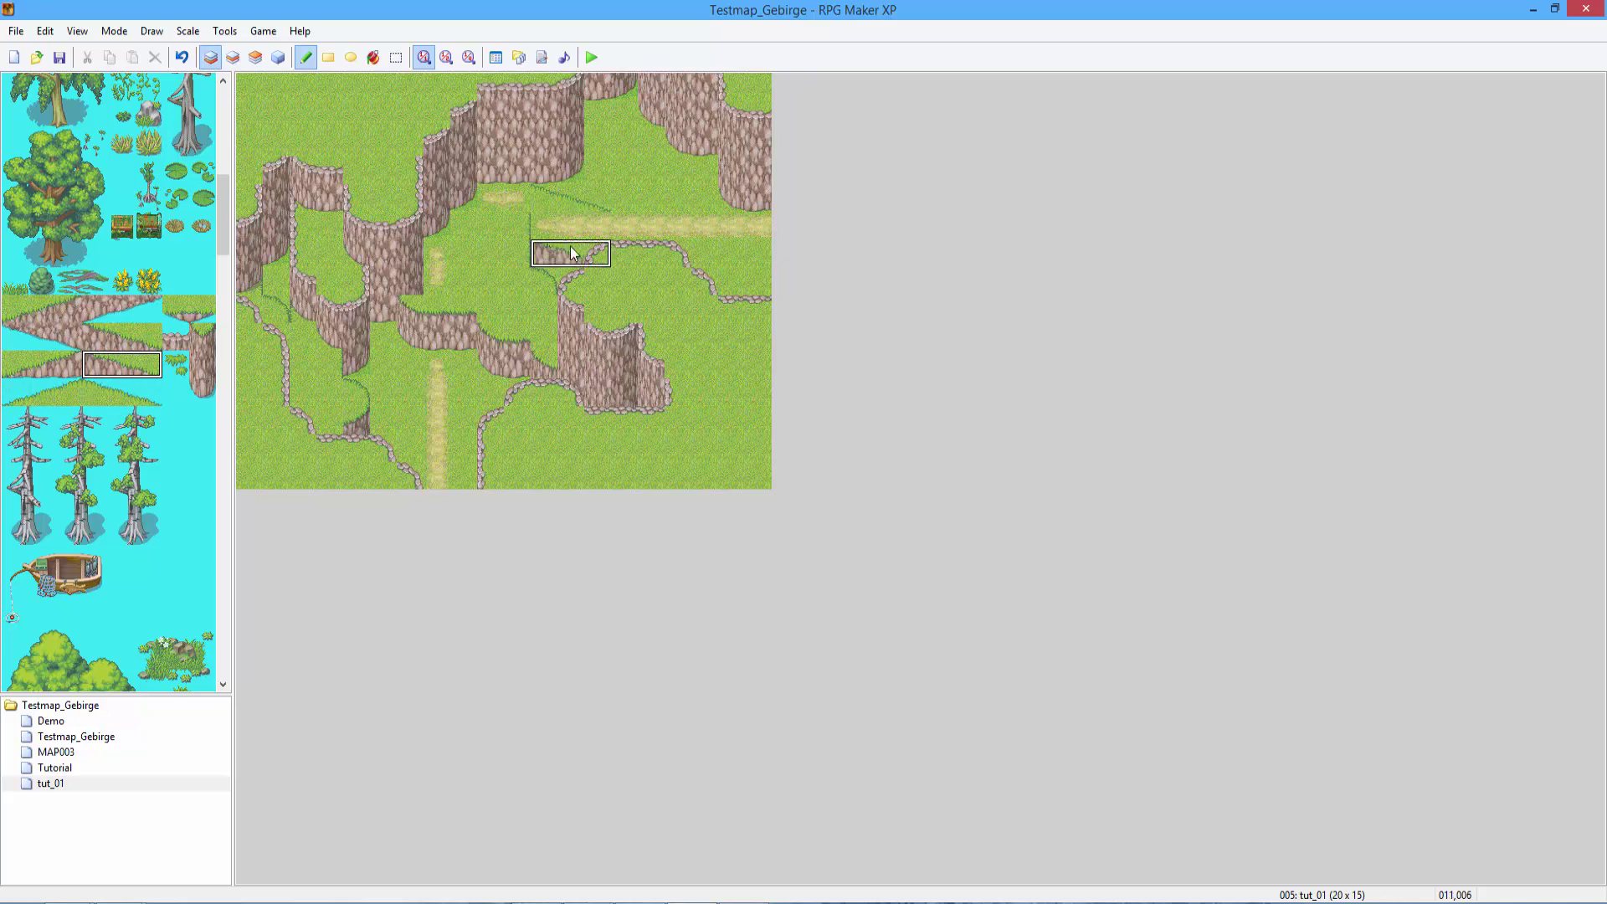
pyautogui.click(233, 56)
pyautogui.click(209, 57)
pyautogui.rightClick(490, 224)
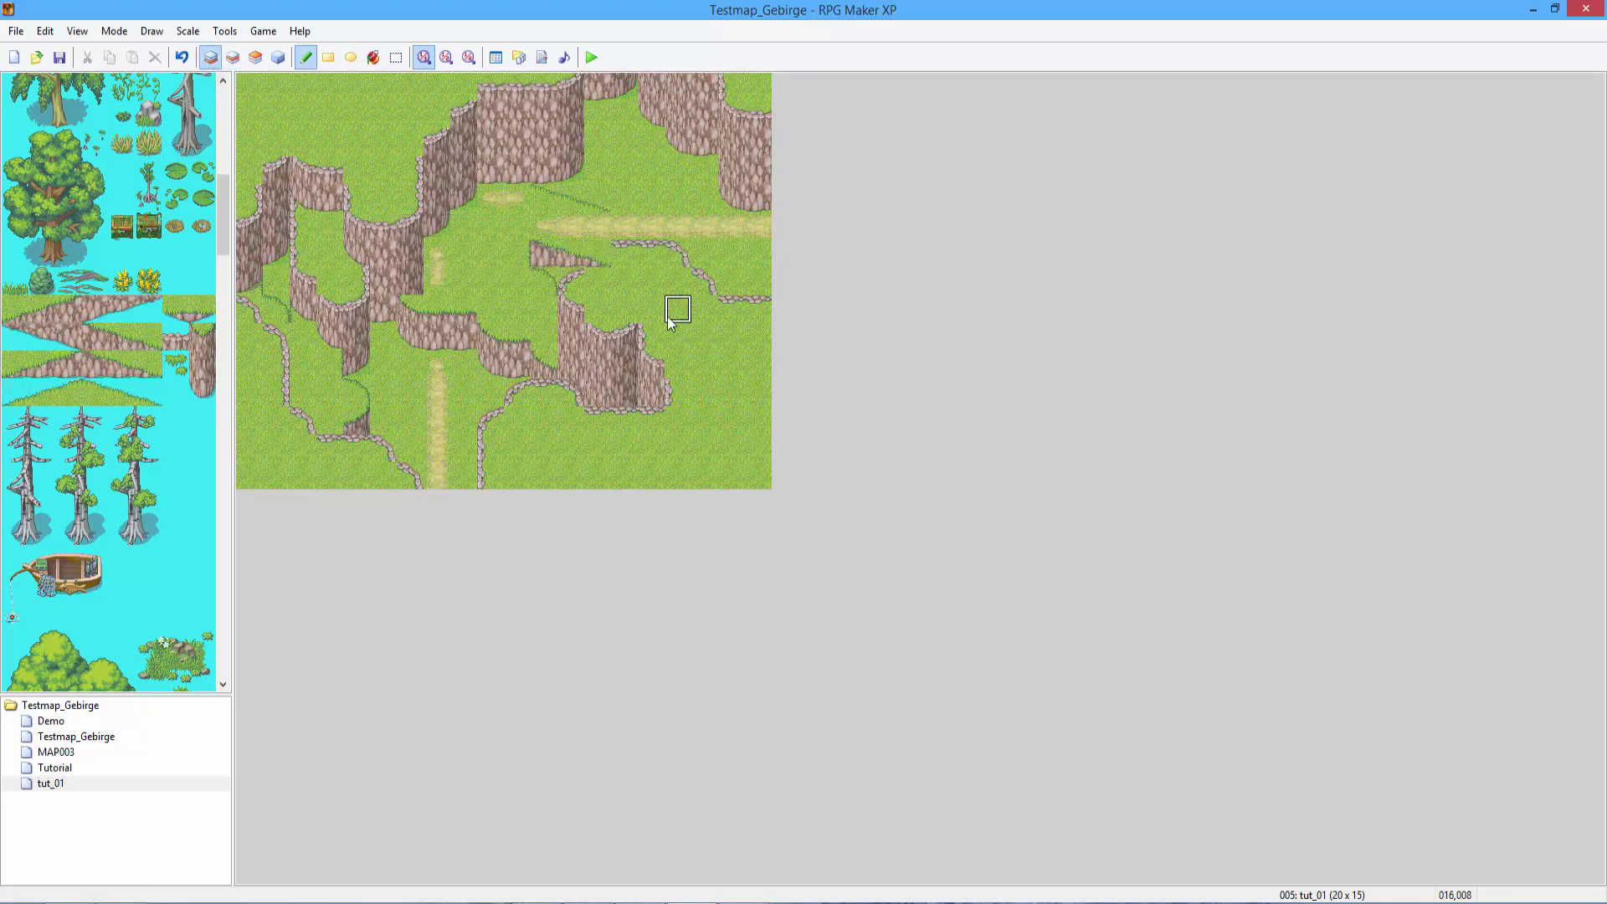
# Paint grass over the upper and lower sand paths on the ground layer.
pyautogui.click(98, 382)
pyautogui.scroll(3, 98, 381)
pyautogui.scroll(2, 98, 382)
pyautogui.click(255, 57)
pyautogui.click(15, 114)
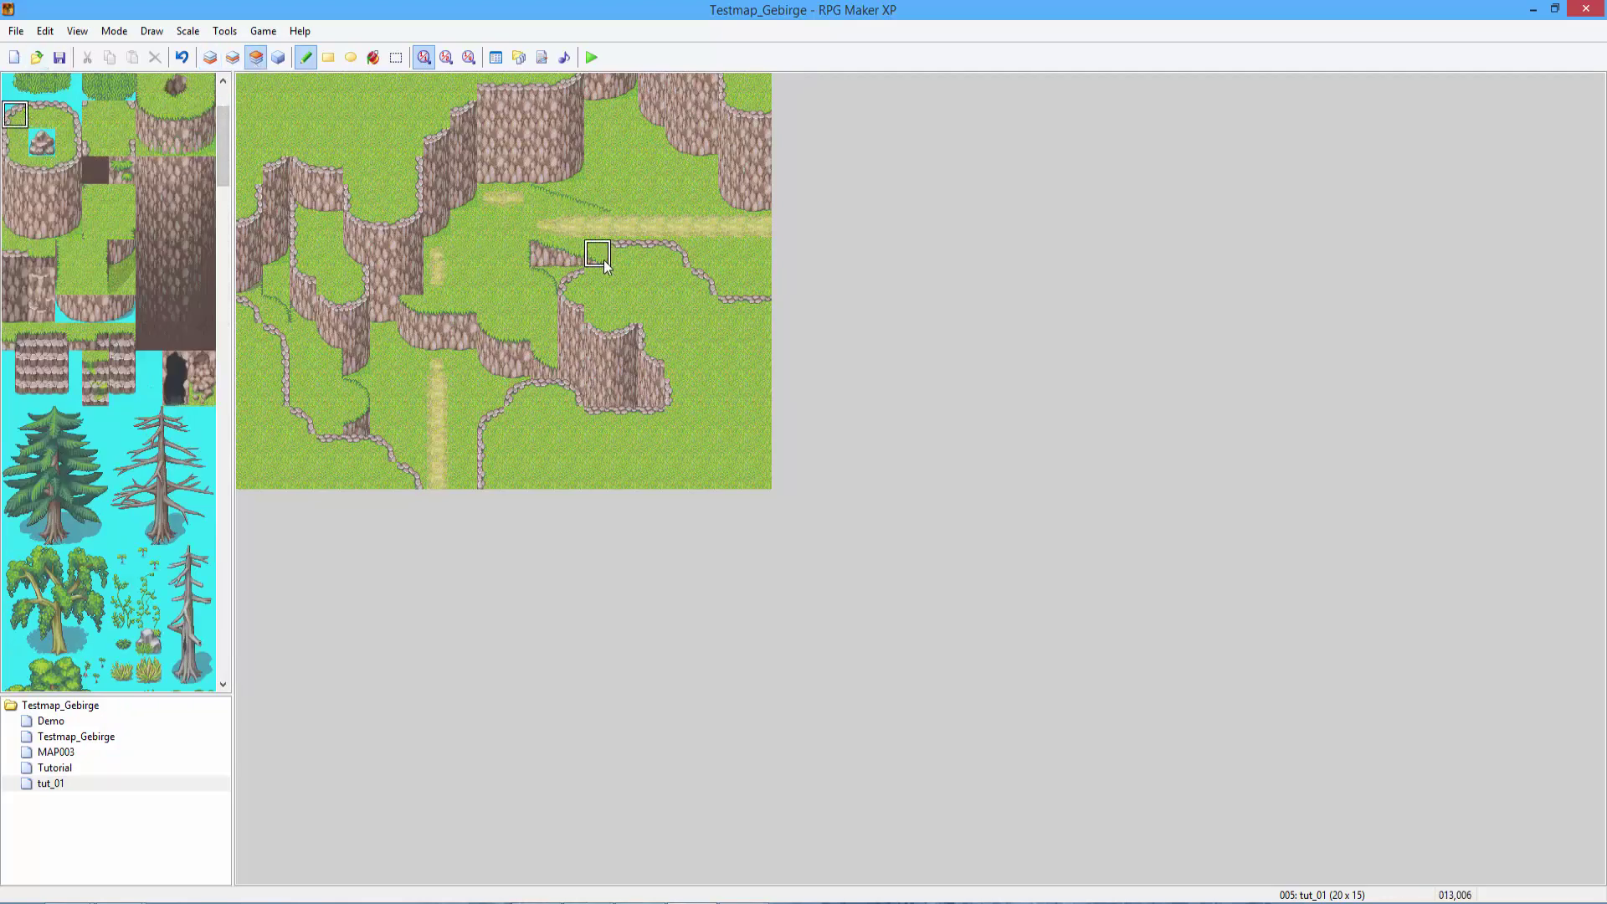
pyautogui.click(209, 57)
pyautogui.moveTo(545, 226); pyautogui.dragTo(494, 198)
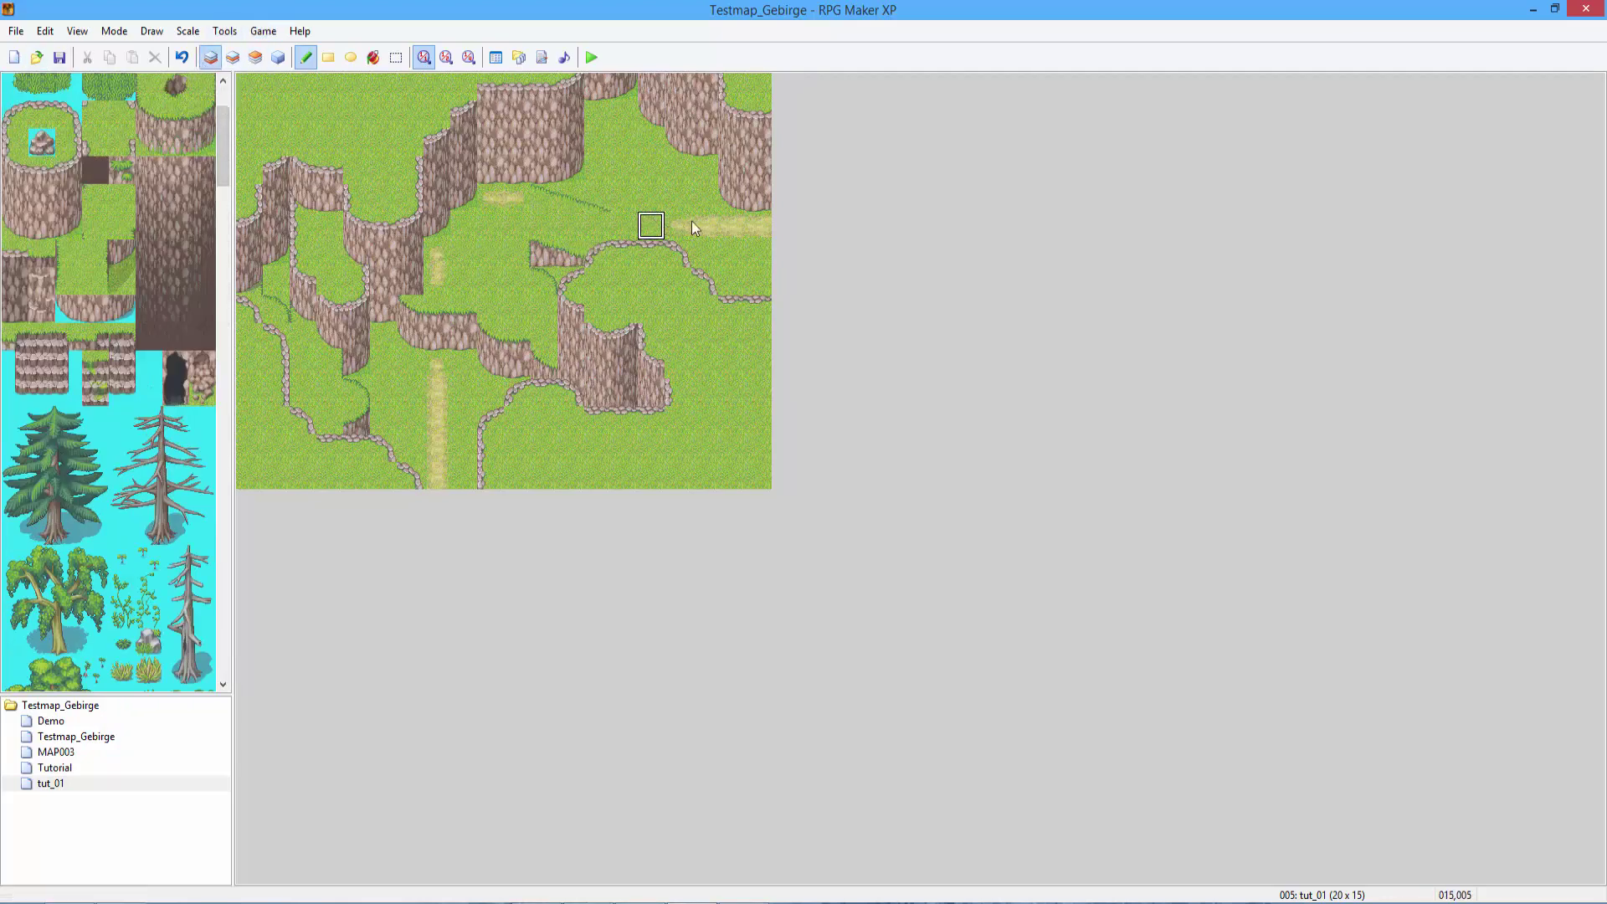
pyautogui.click(438, 268)
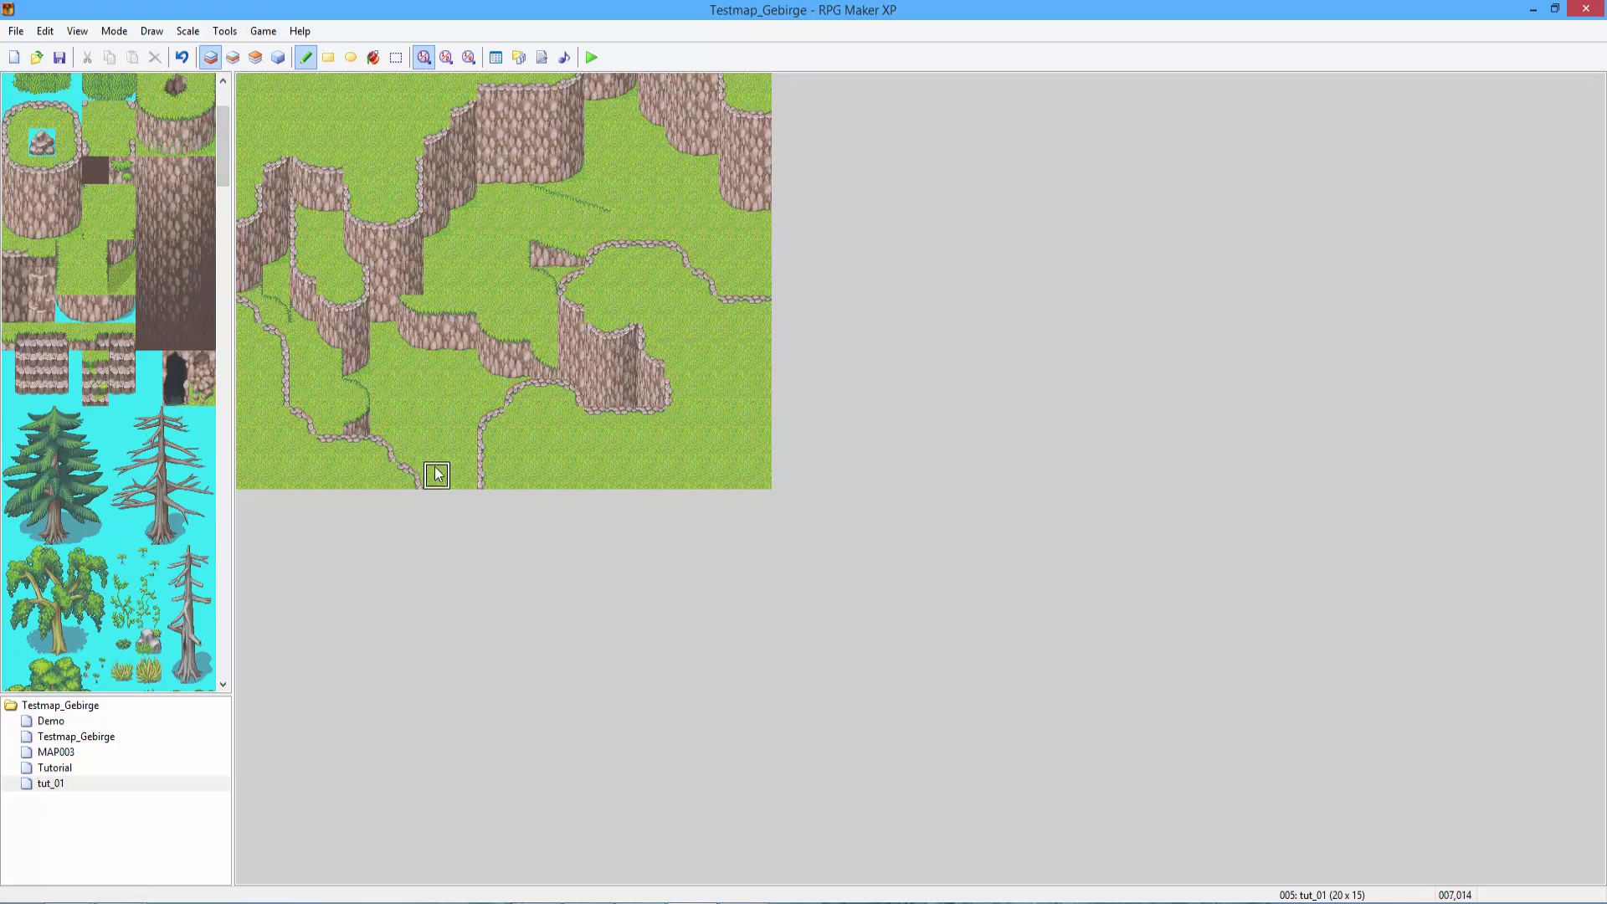
# Pick up cliff and grass tiles from the tileset and the map on layers 1 and 2.
pyautogui.scroll(2, 129, 243)
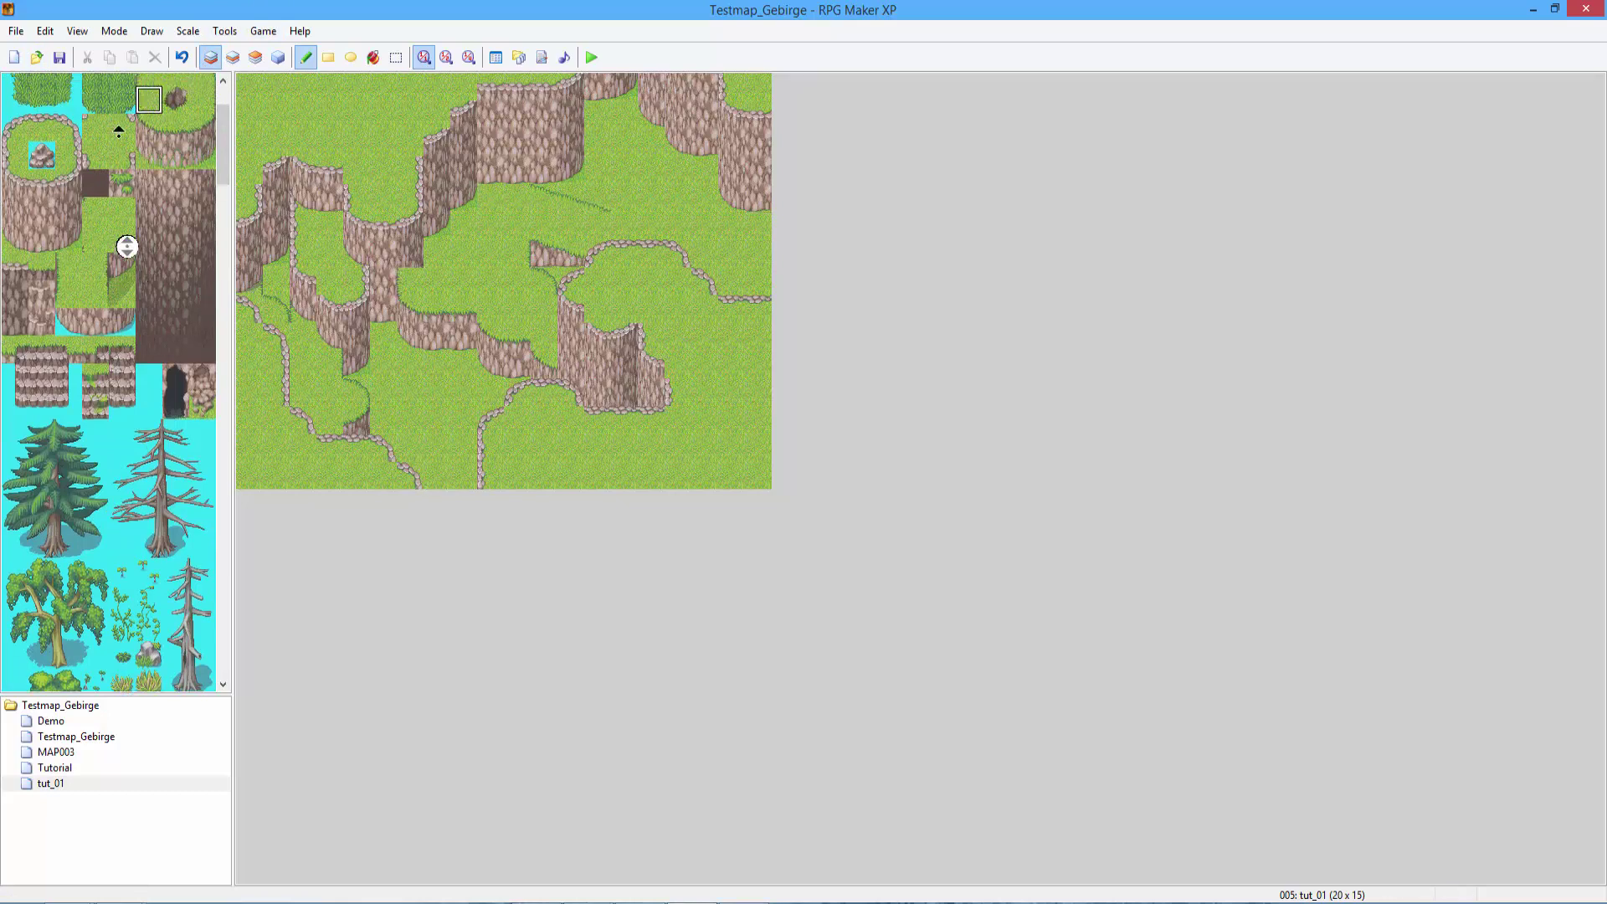
pyautogui.scroll(3, 127, 446)
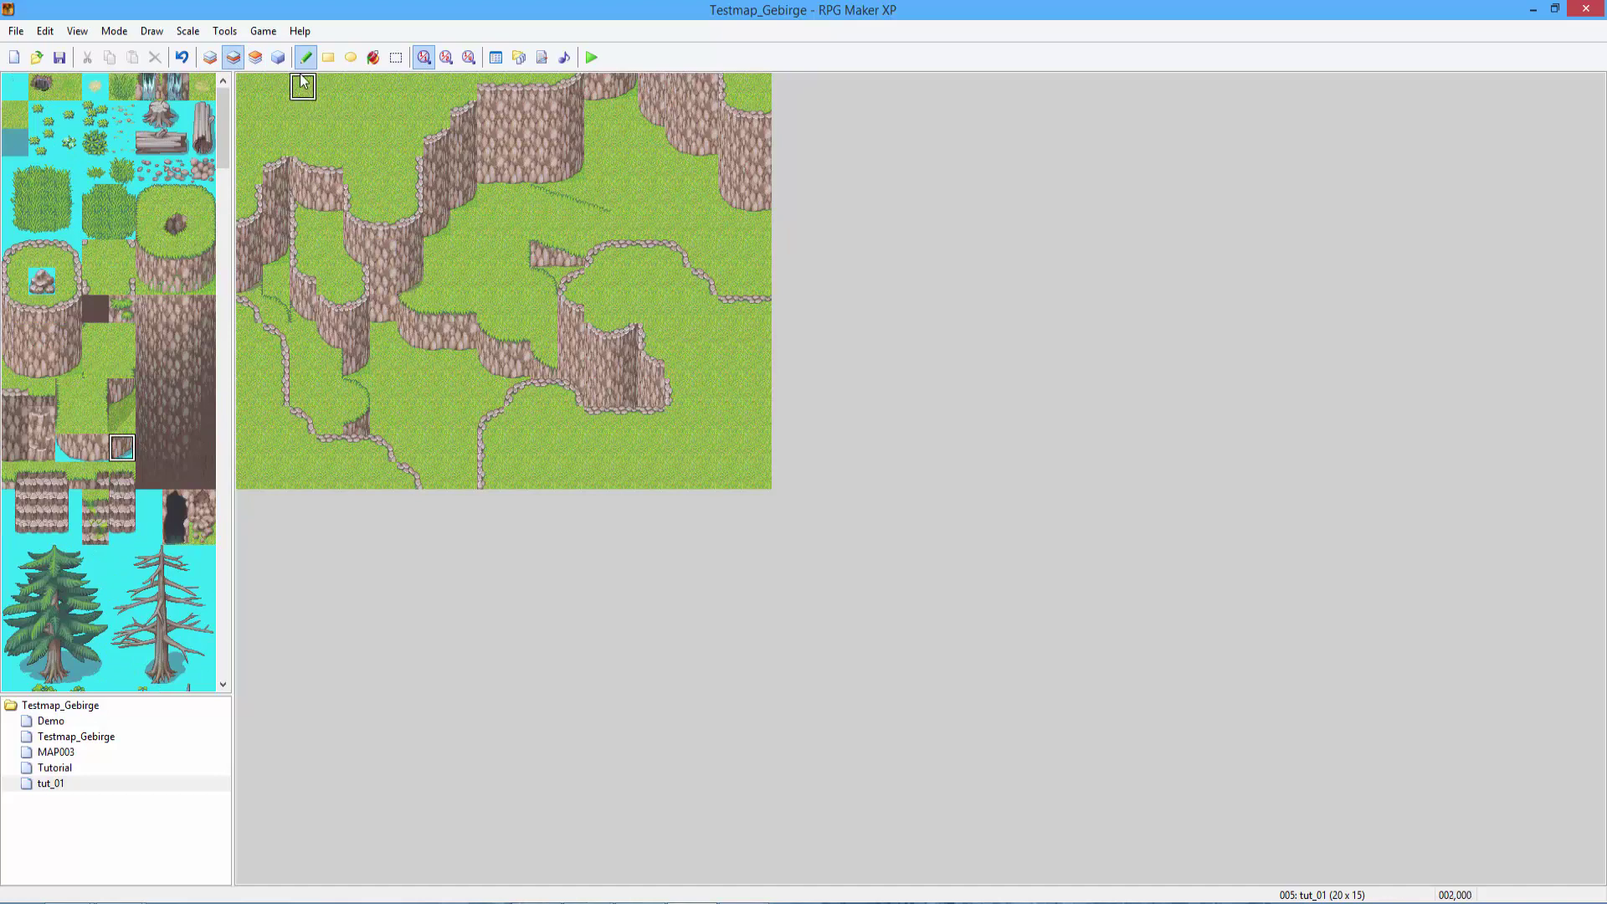
pyautogui.click(68, 337)
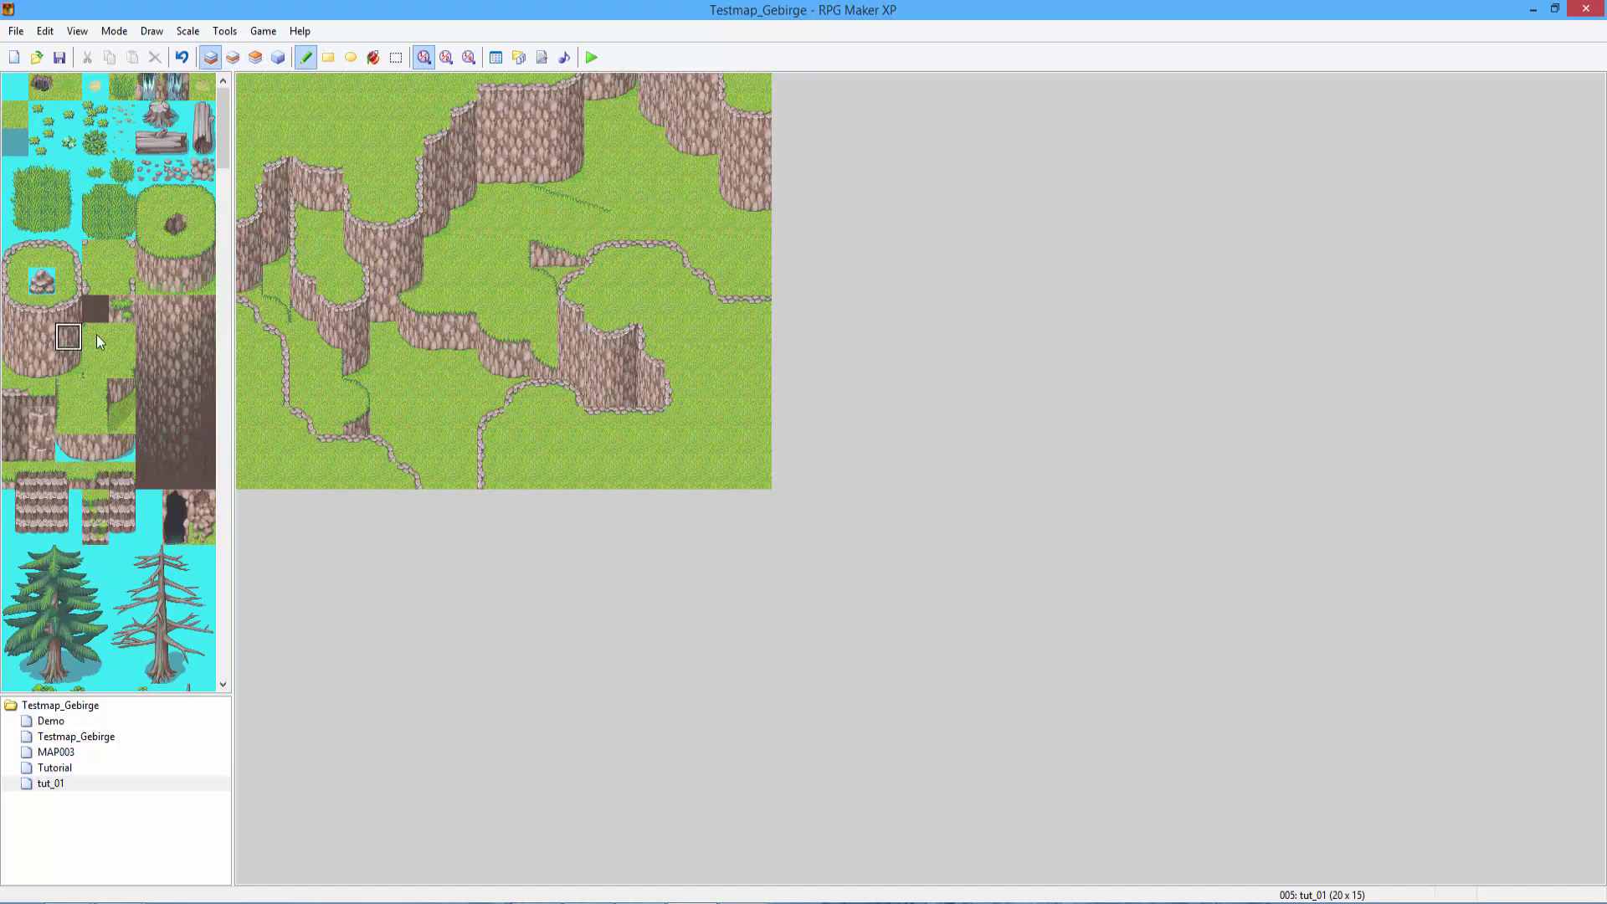
pyautogui.rightClick(459, 204)
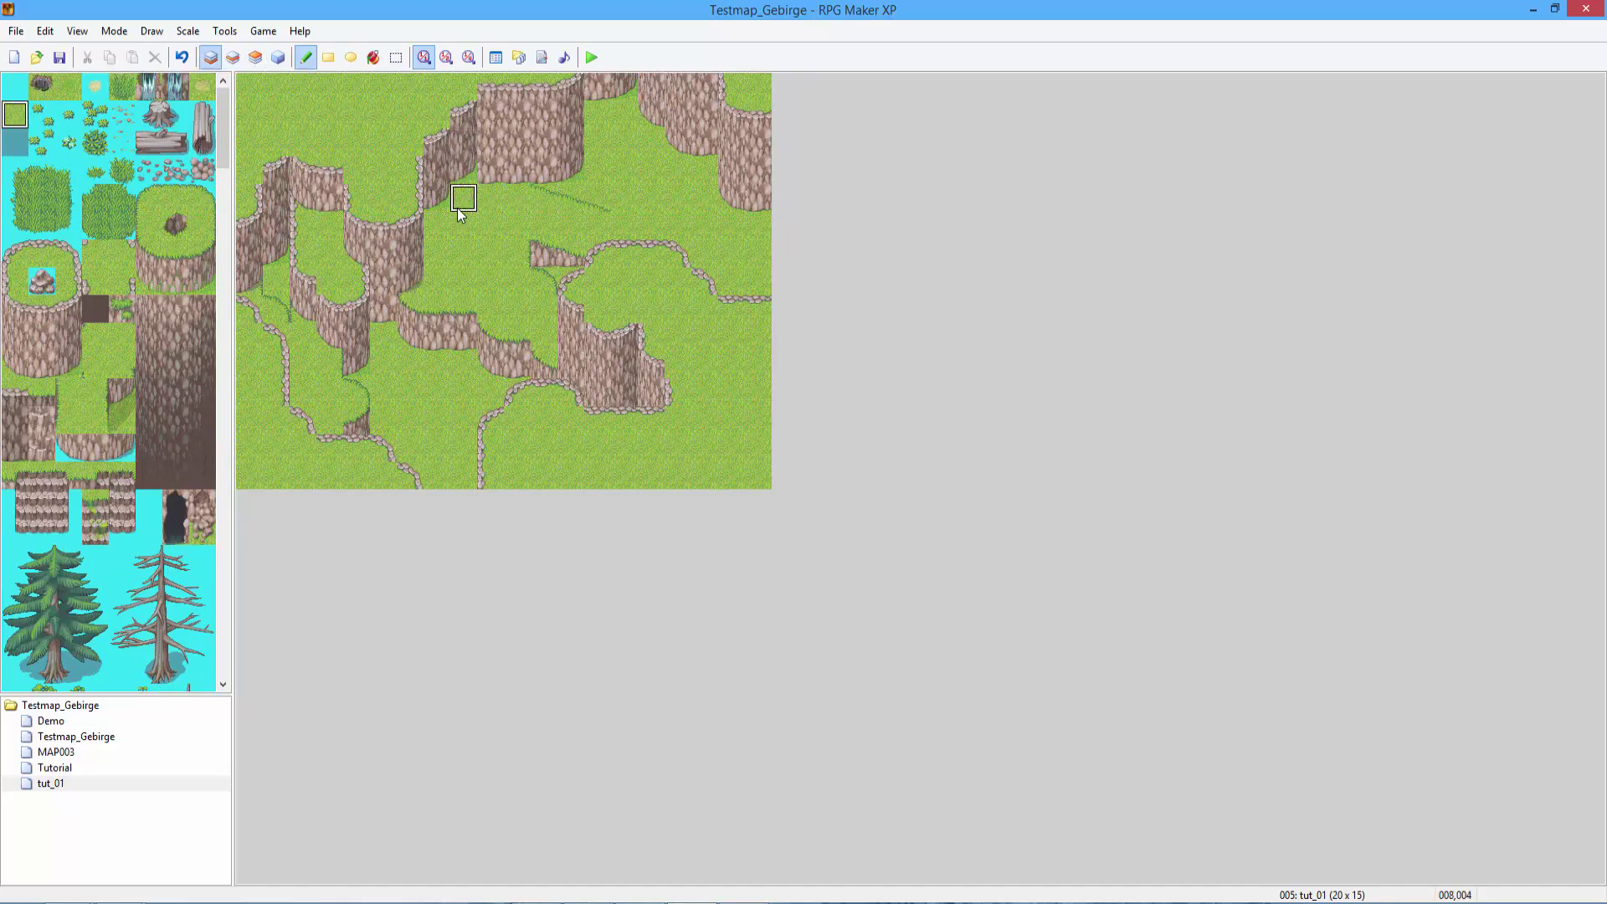
pyautogui.press('F6')
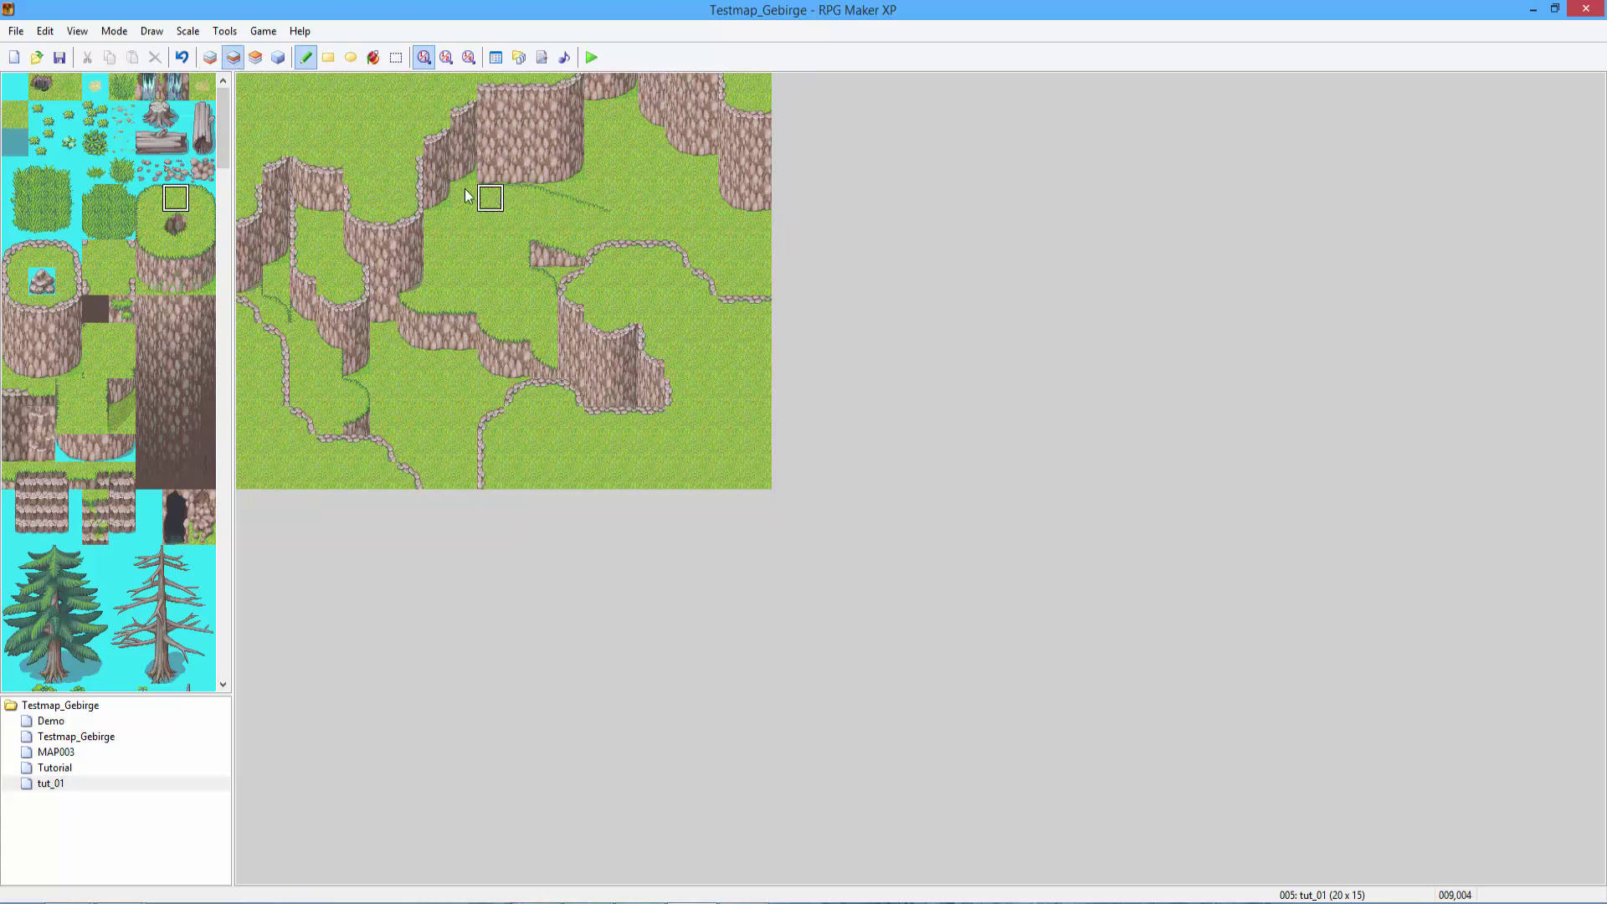
pyautogui.click(203, 225)
pyautogui.click(210, 57)
# Repaint the upper cliff's bottom tiles with grass and cliff, adding a cliff-edge tile beneath.
pyautogui.click(489, 170)
pyautogui.rightClick(623, 170)
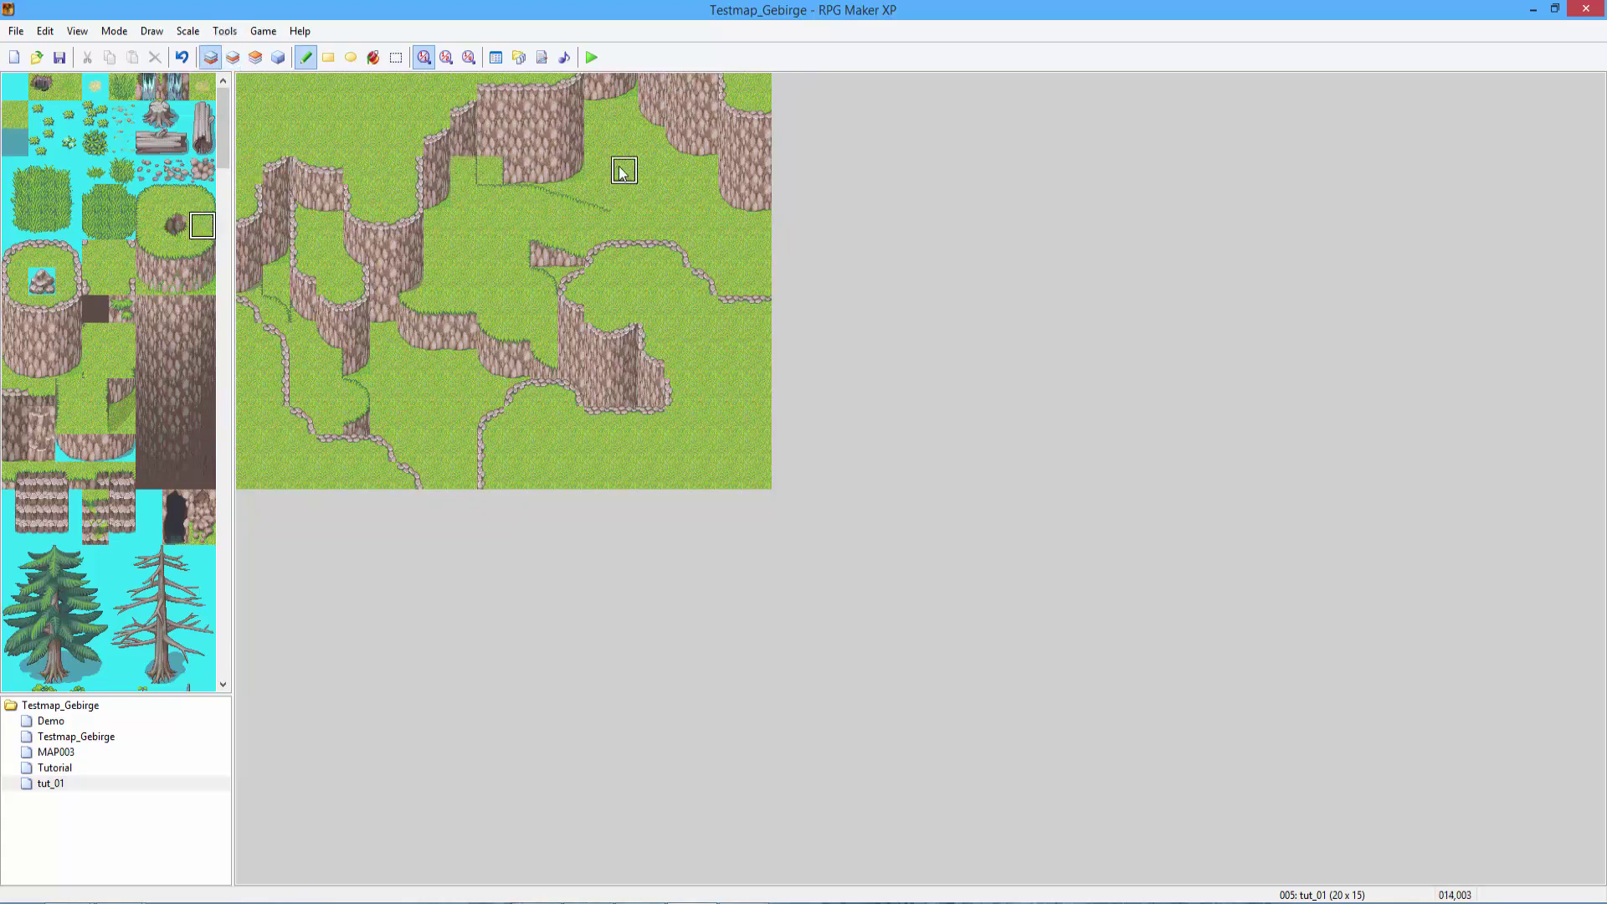
pyautogui.click(517, 170)
pyautogui.rightClick(544, 170)
pyautogui.moveTo(544, 170); pyautogui.dragTo(489, 170)
pyautogui.press('F6')
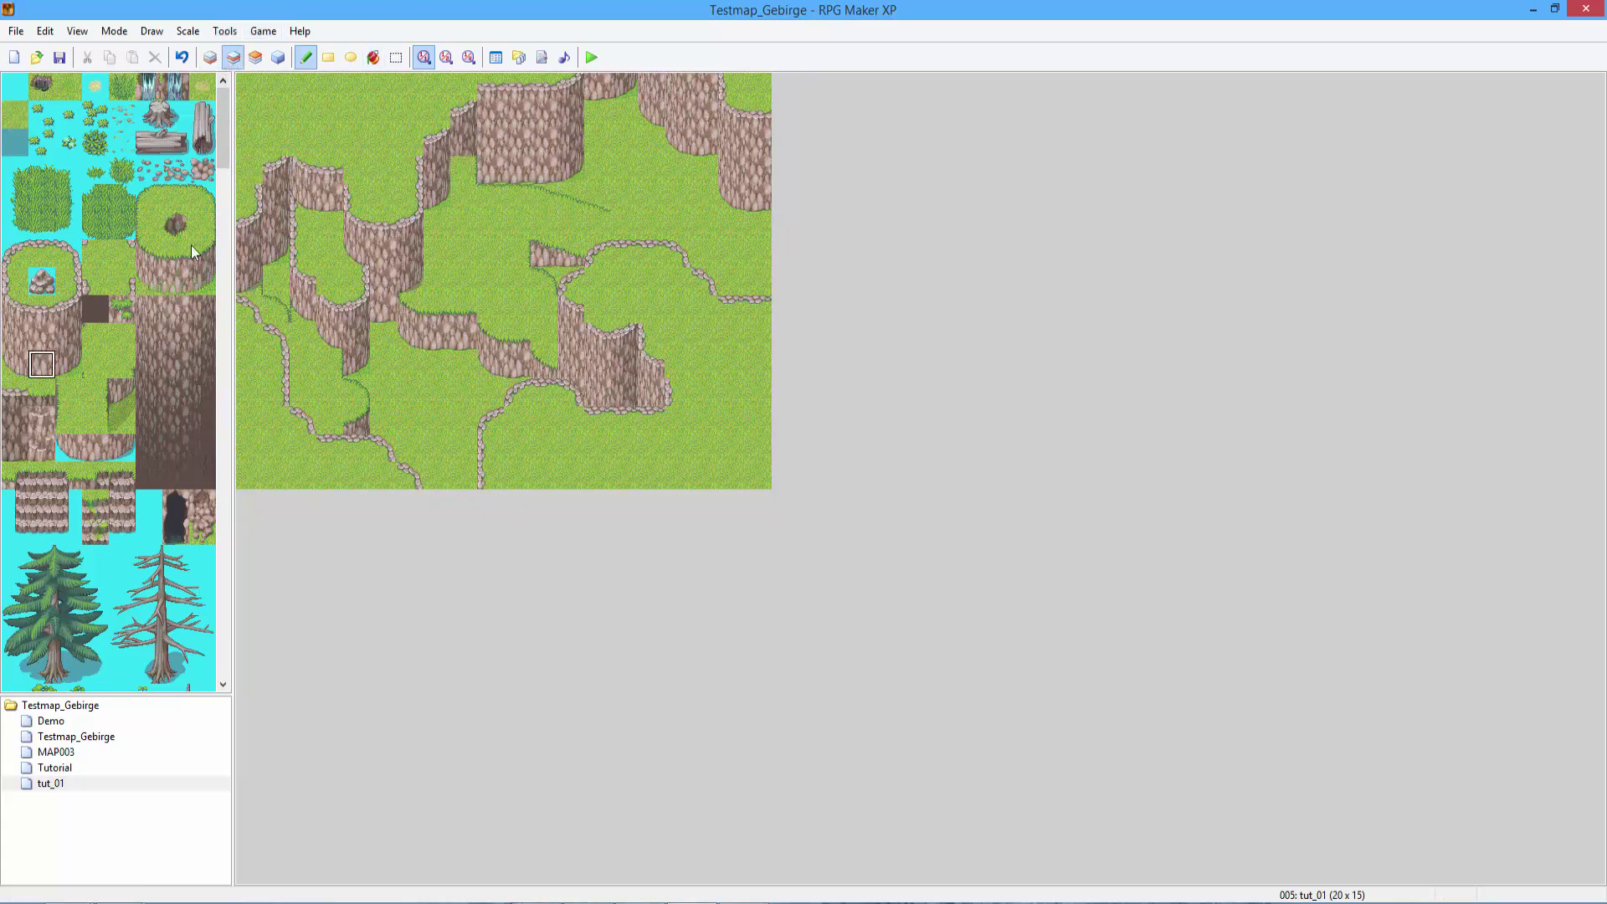
pyautogui.click(464, 170)
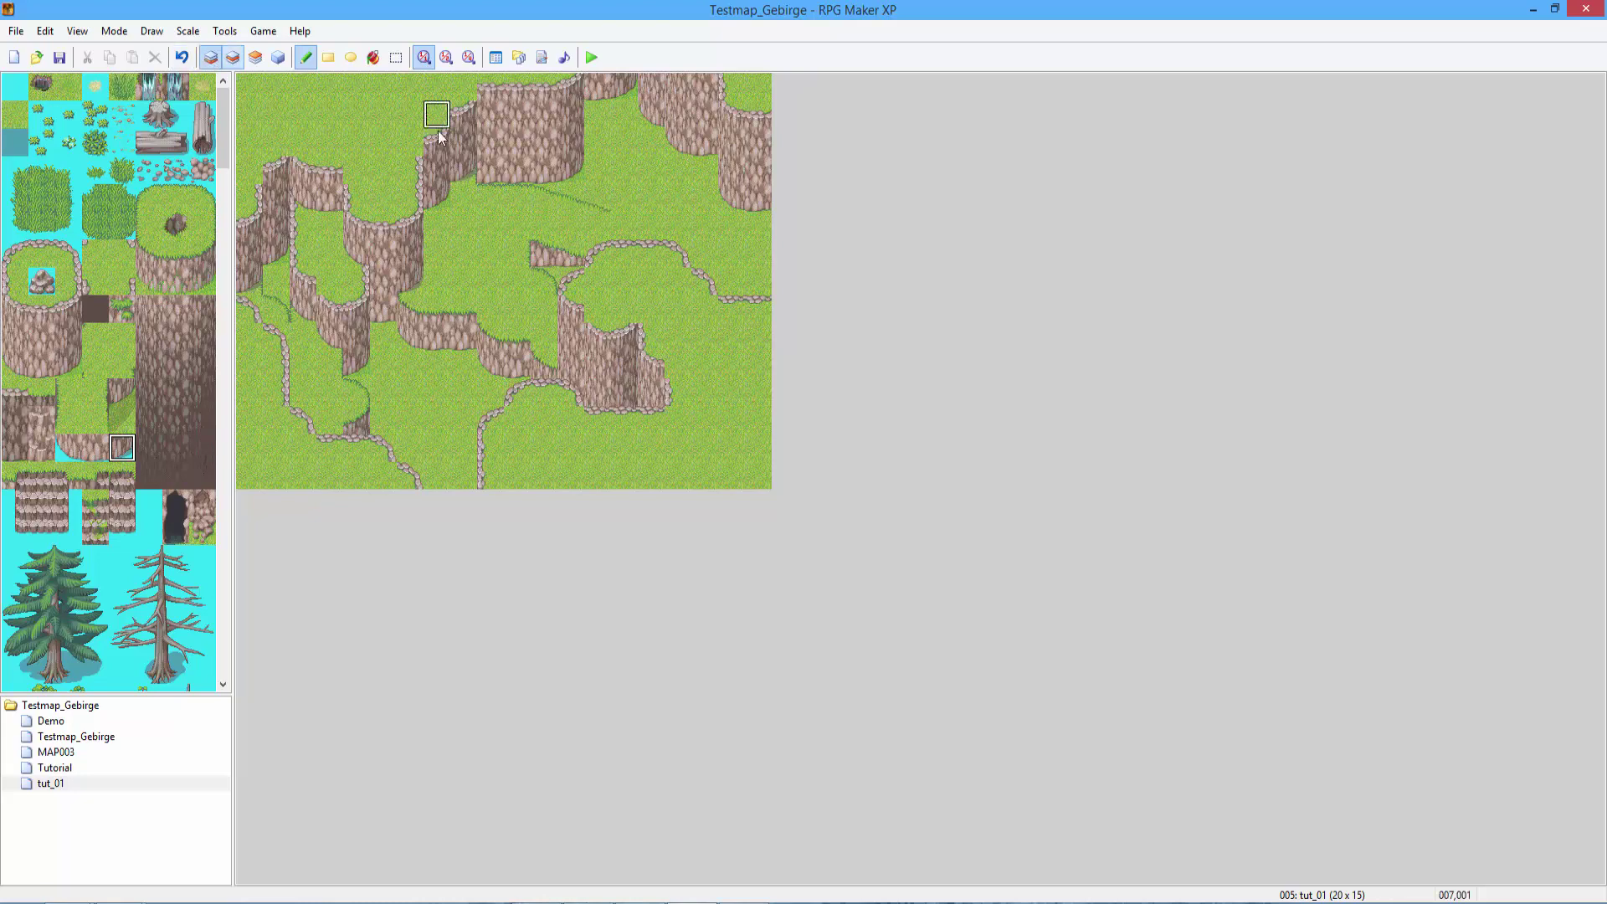
# Turn a rock tile into cliff-top grass and cut a grass notch into the cliff.
pyautogui.click(210, 57)
pyautogui.moveTo(15, 335)
pyautogui.mouseDown()
pyautogui.moveTo(15, 309)
pyautogui.moveTo(15, 364)
pyautogui.mouseUp()
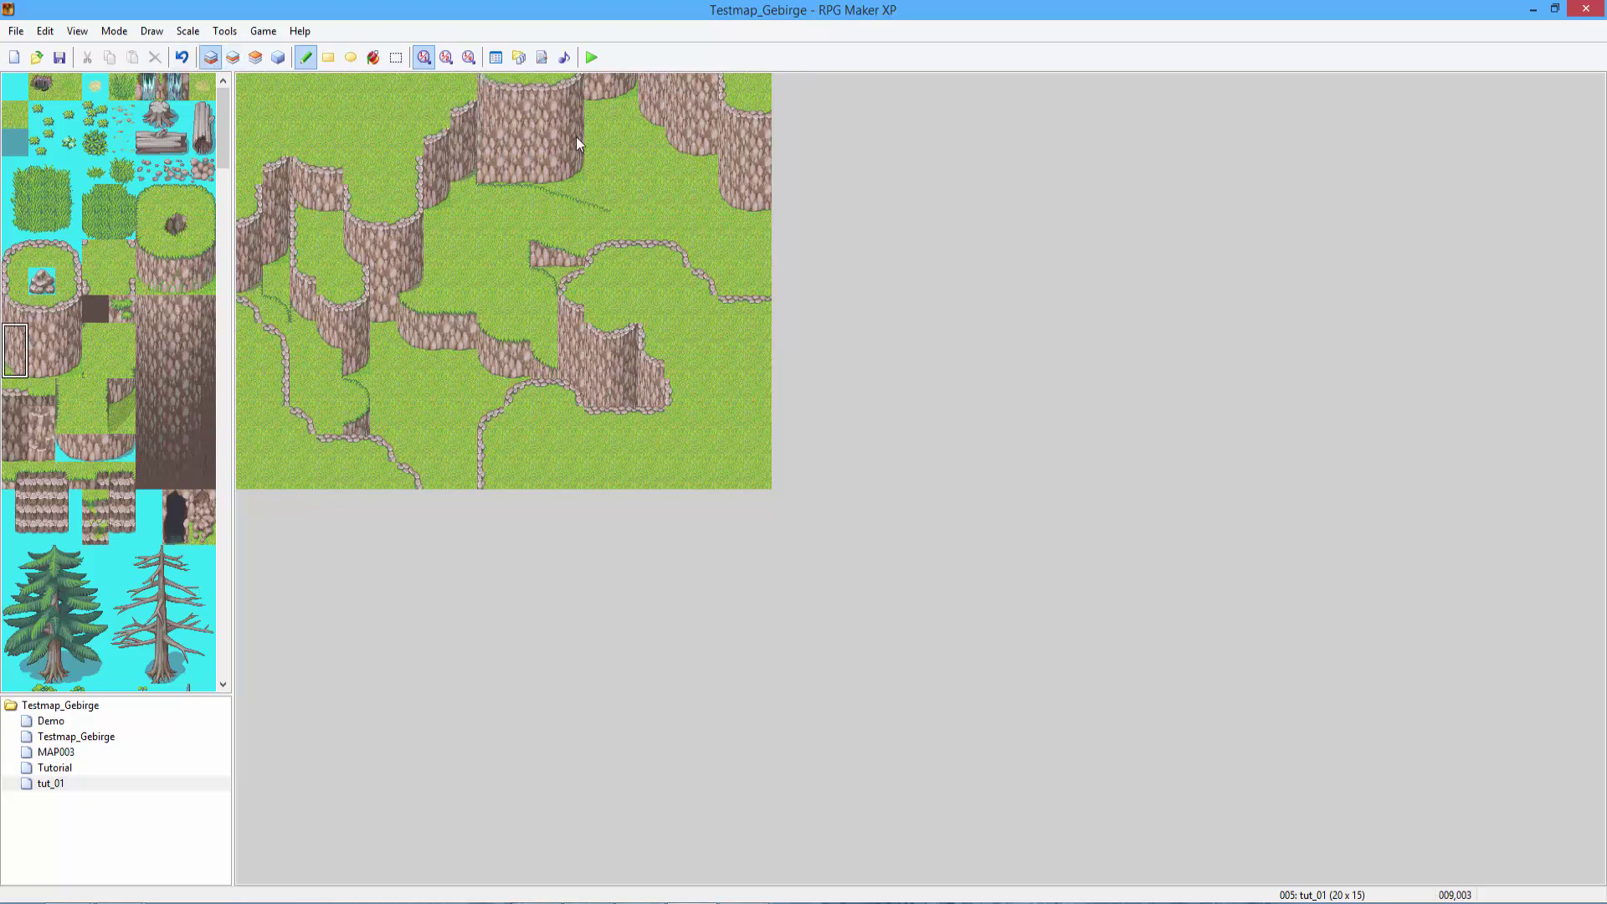
pyautogui.rightClick(407, 179)
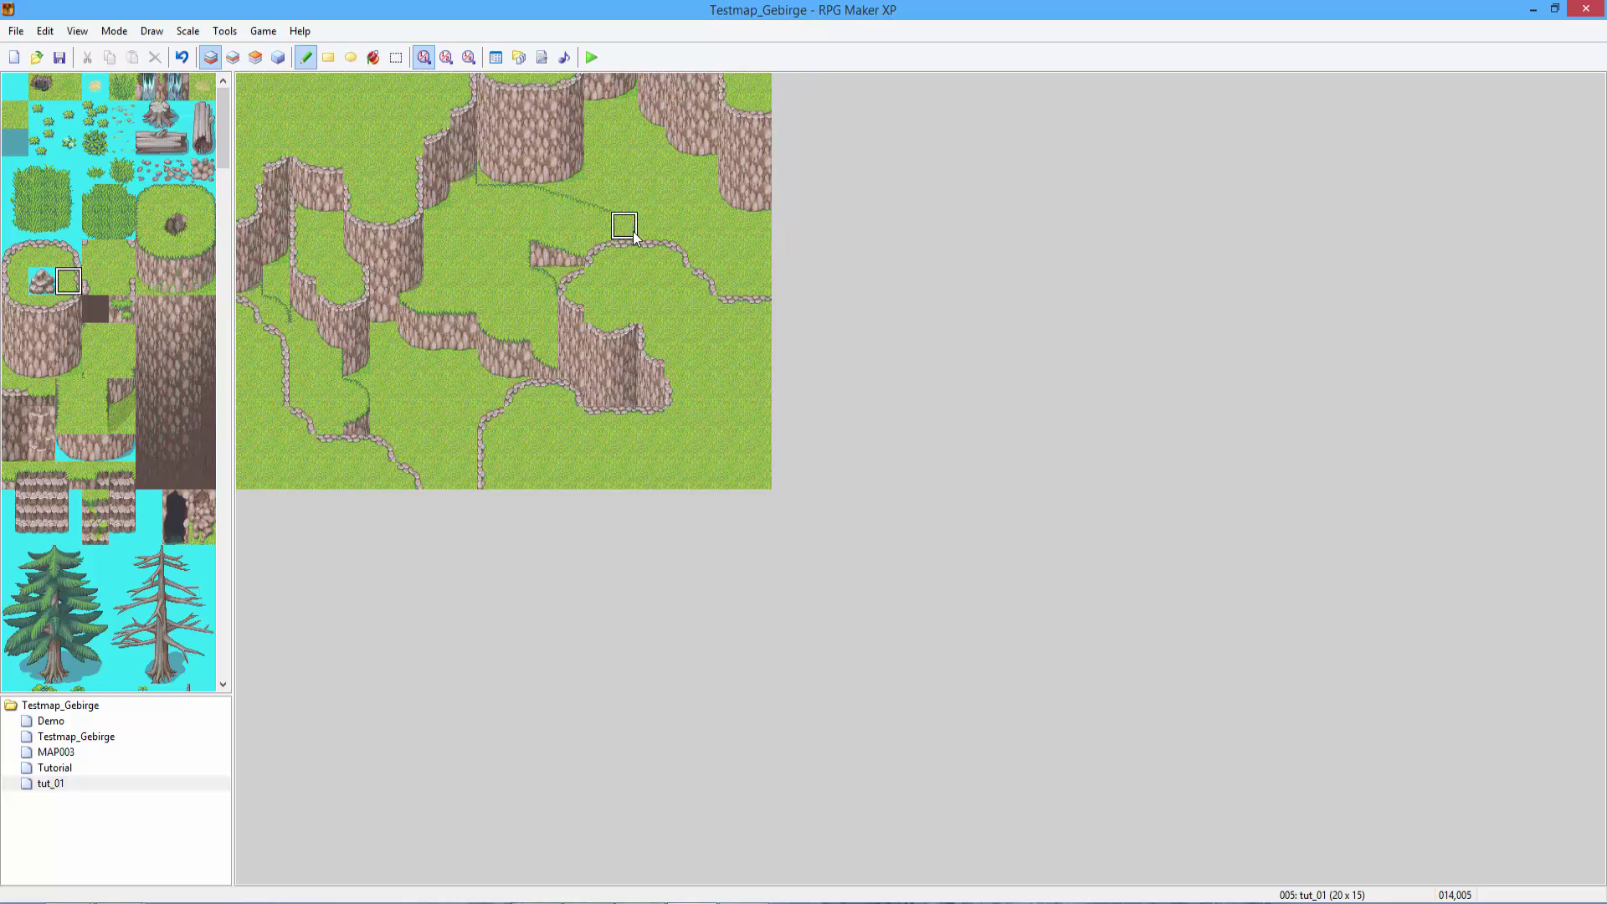
pyautogui.click(597, 253)
pyautogui.rightClick(384, 279)
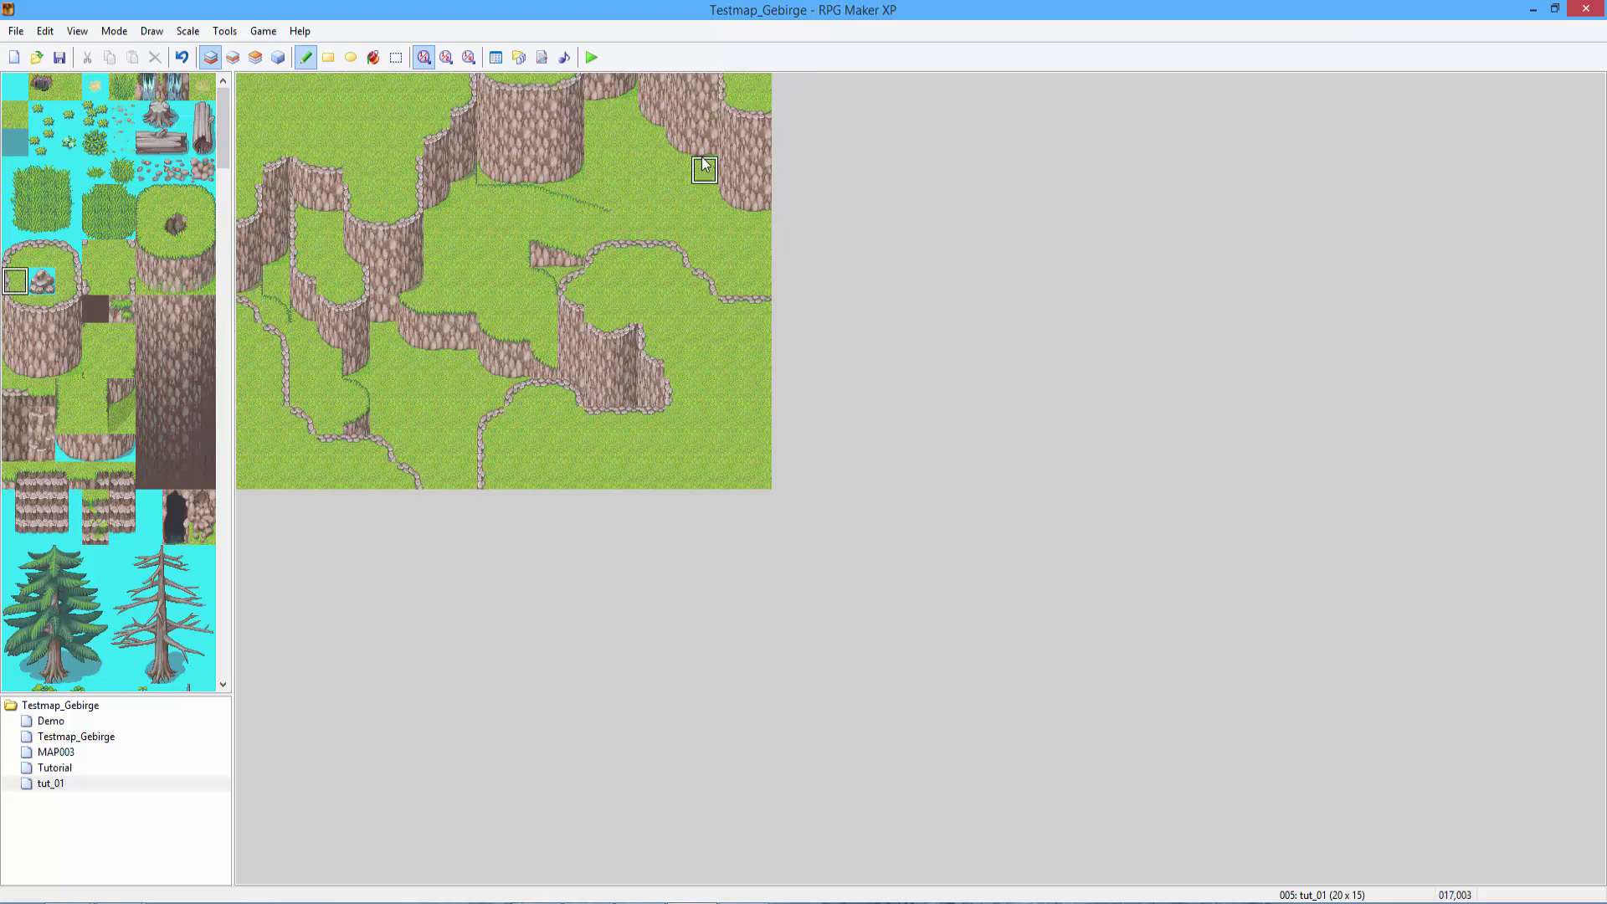
pyautogui.click(576, 139)
# Stamp three-tile cliff columns over the notch and onto the upper plateau.
pyautogui.click(12, 311)
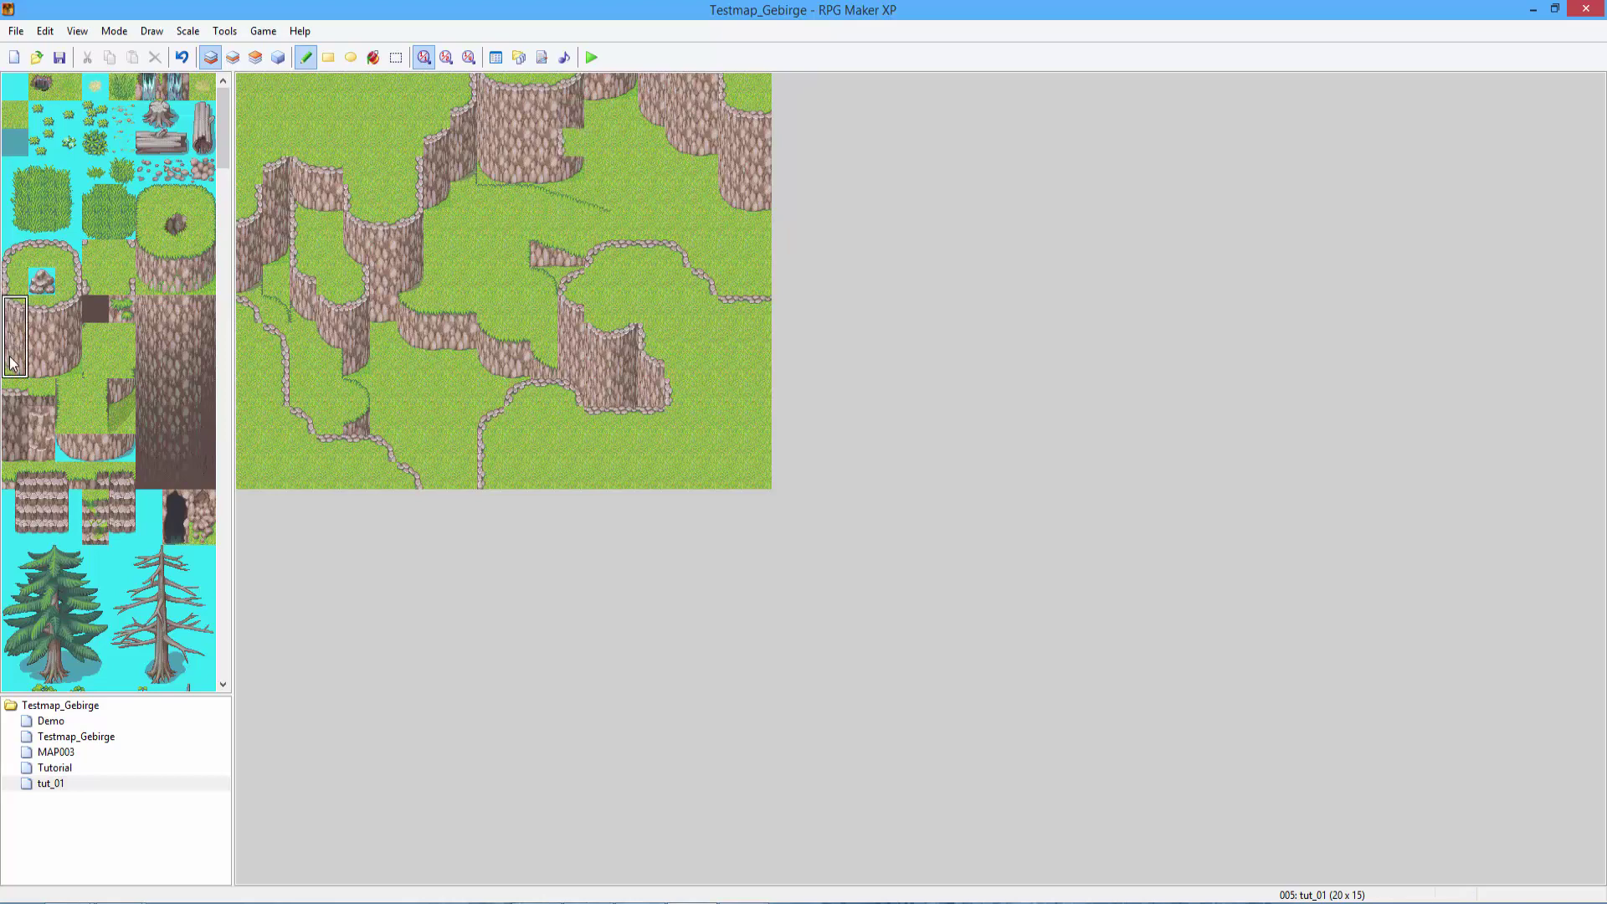
pyautogui.click(571, 140)
pyautogui.moveTo(69, 308); pyautogui.dragTo(69, 365)
pyautogui.click(599, 117)
# Stamp another cliff column and paint cliff-edge tiles along the top map row on Layer 2.
pyautogui.click(623, 121)
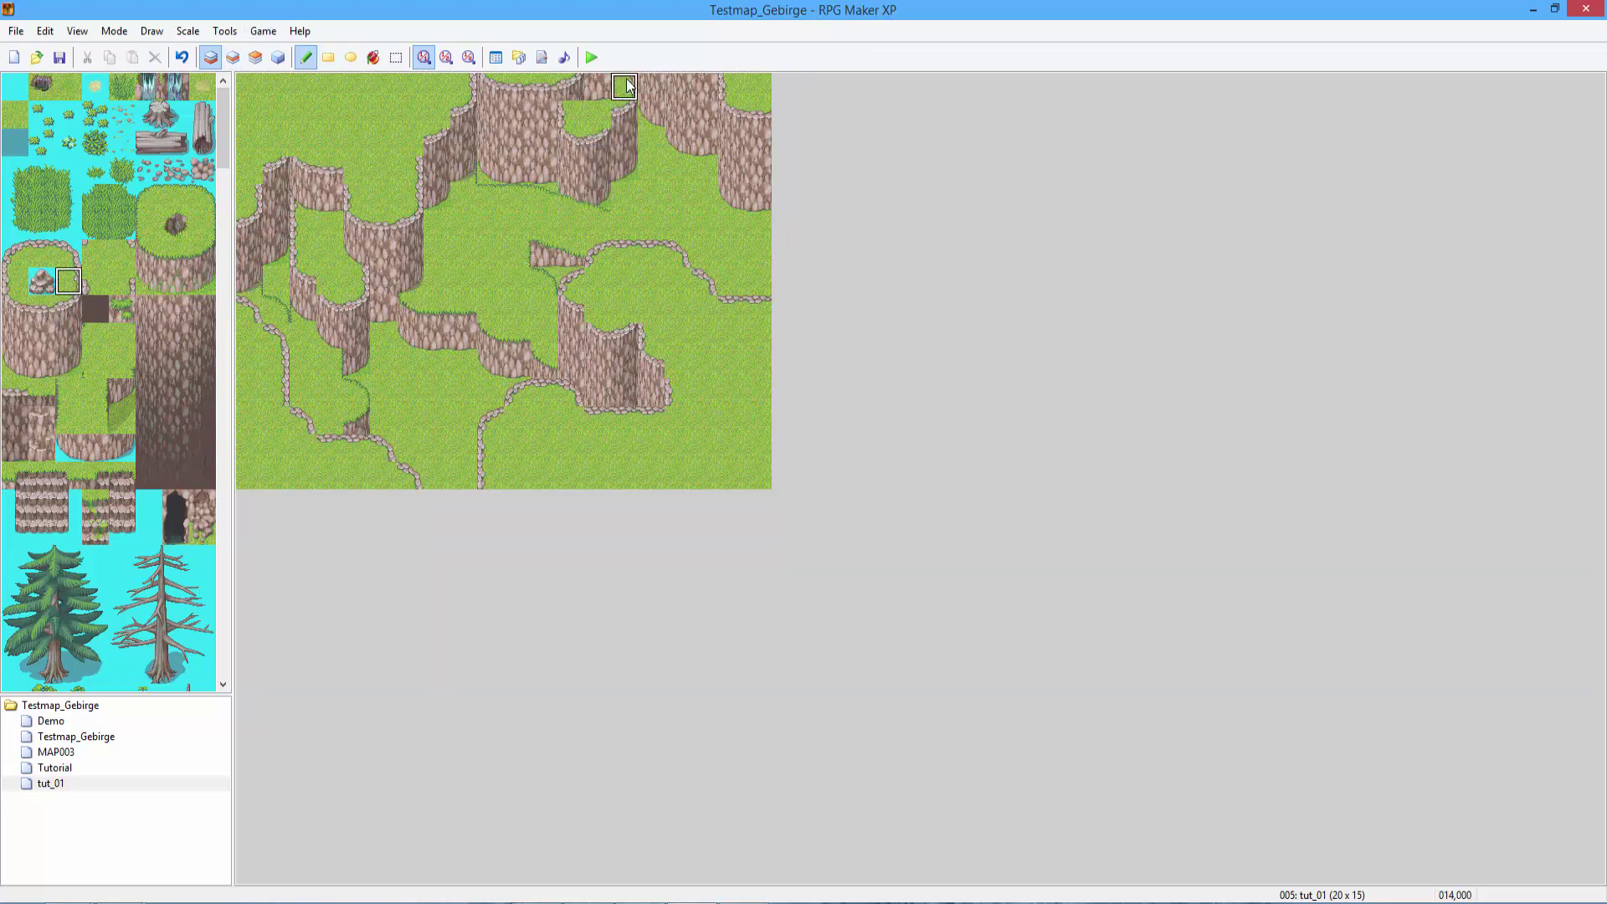
pyautogui.click(233, 57)
pyautogui.click(121, 447)
pyautogui.moveTo(583, 110); pyautogui.dragTo(630, 113)
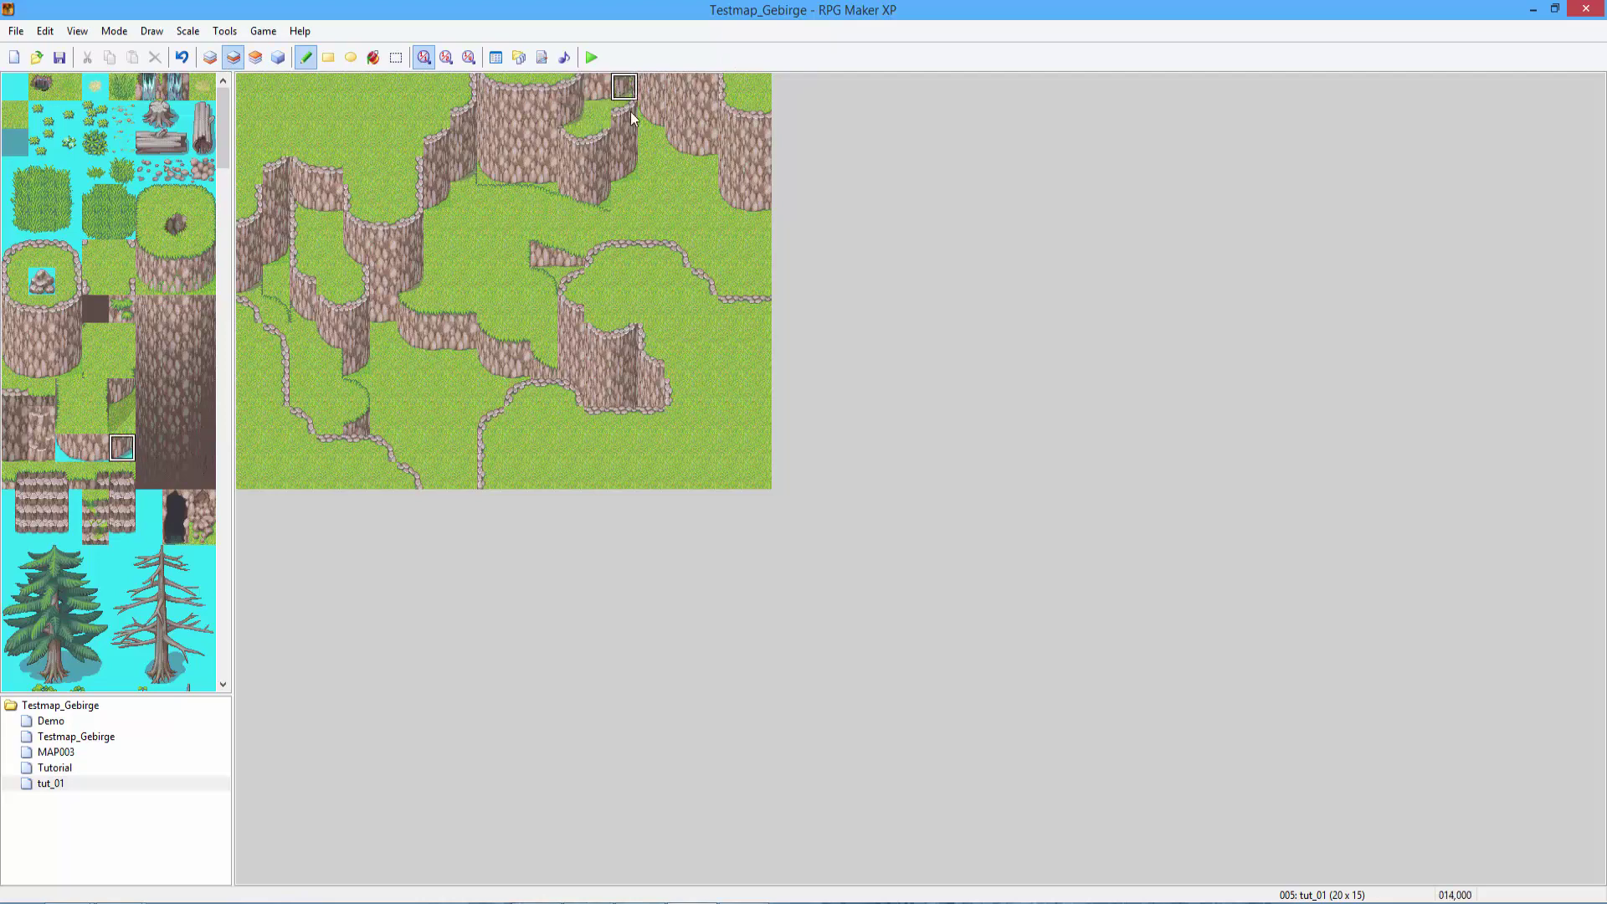
# Paint a two-tile cliff block down the upper-right wall and grass edges on the ledge.
pyautogui.click(210, 57)
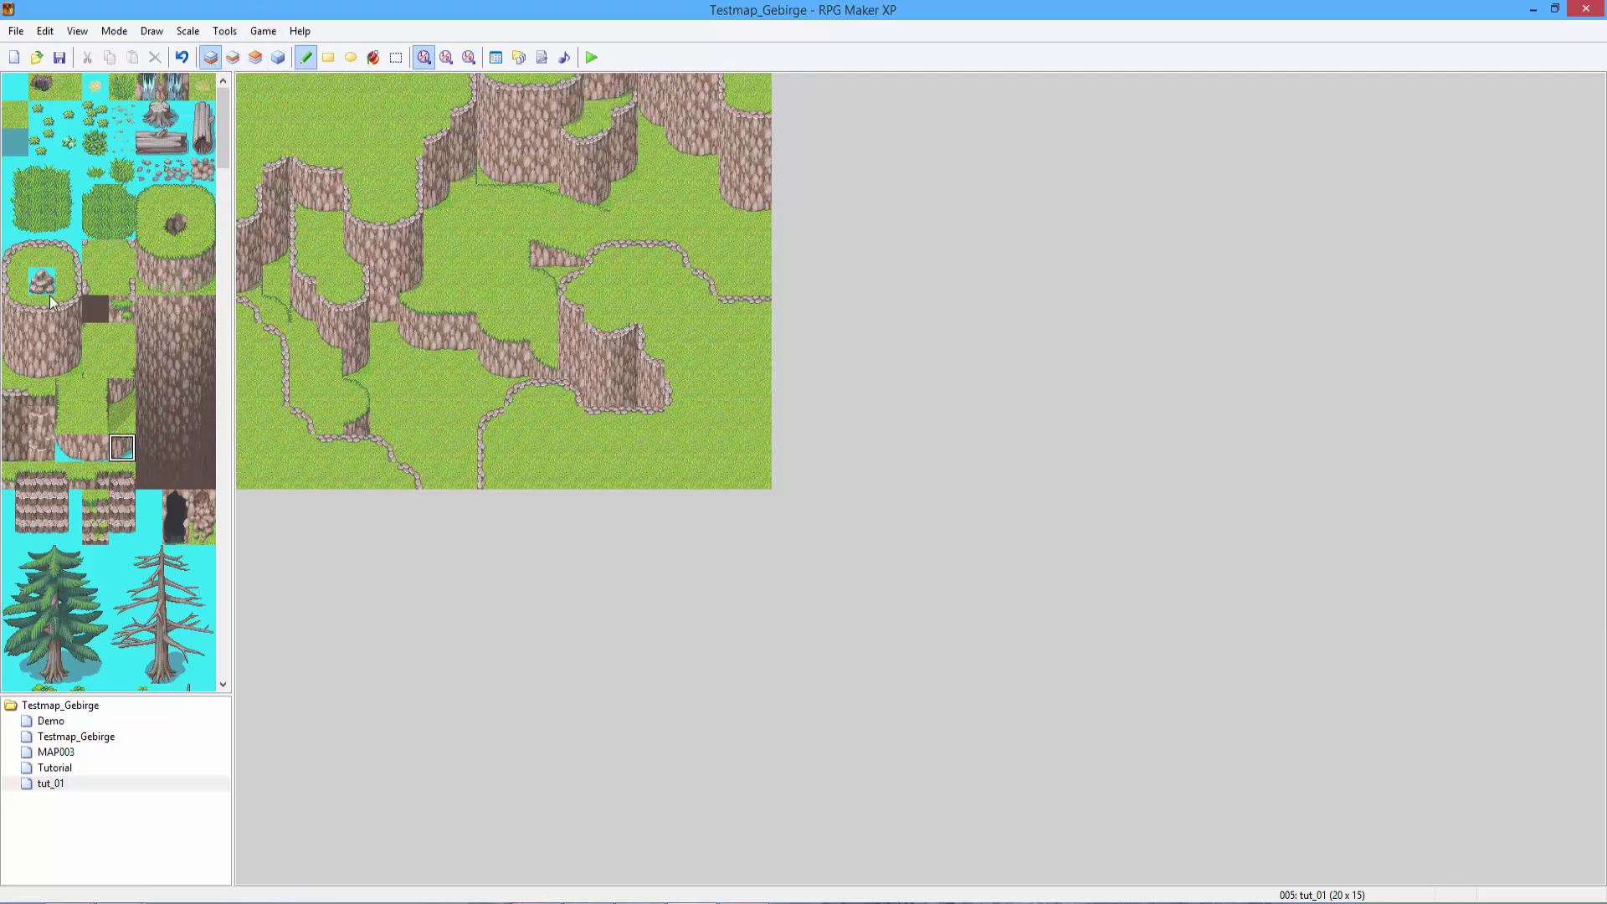
pyautogui.moveTo(13, 281); pyautogui.dragTo(11, 303)
pyautogui.click(636, 155)
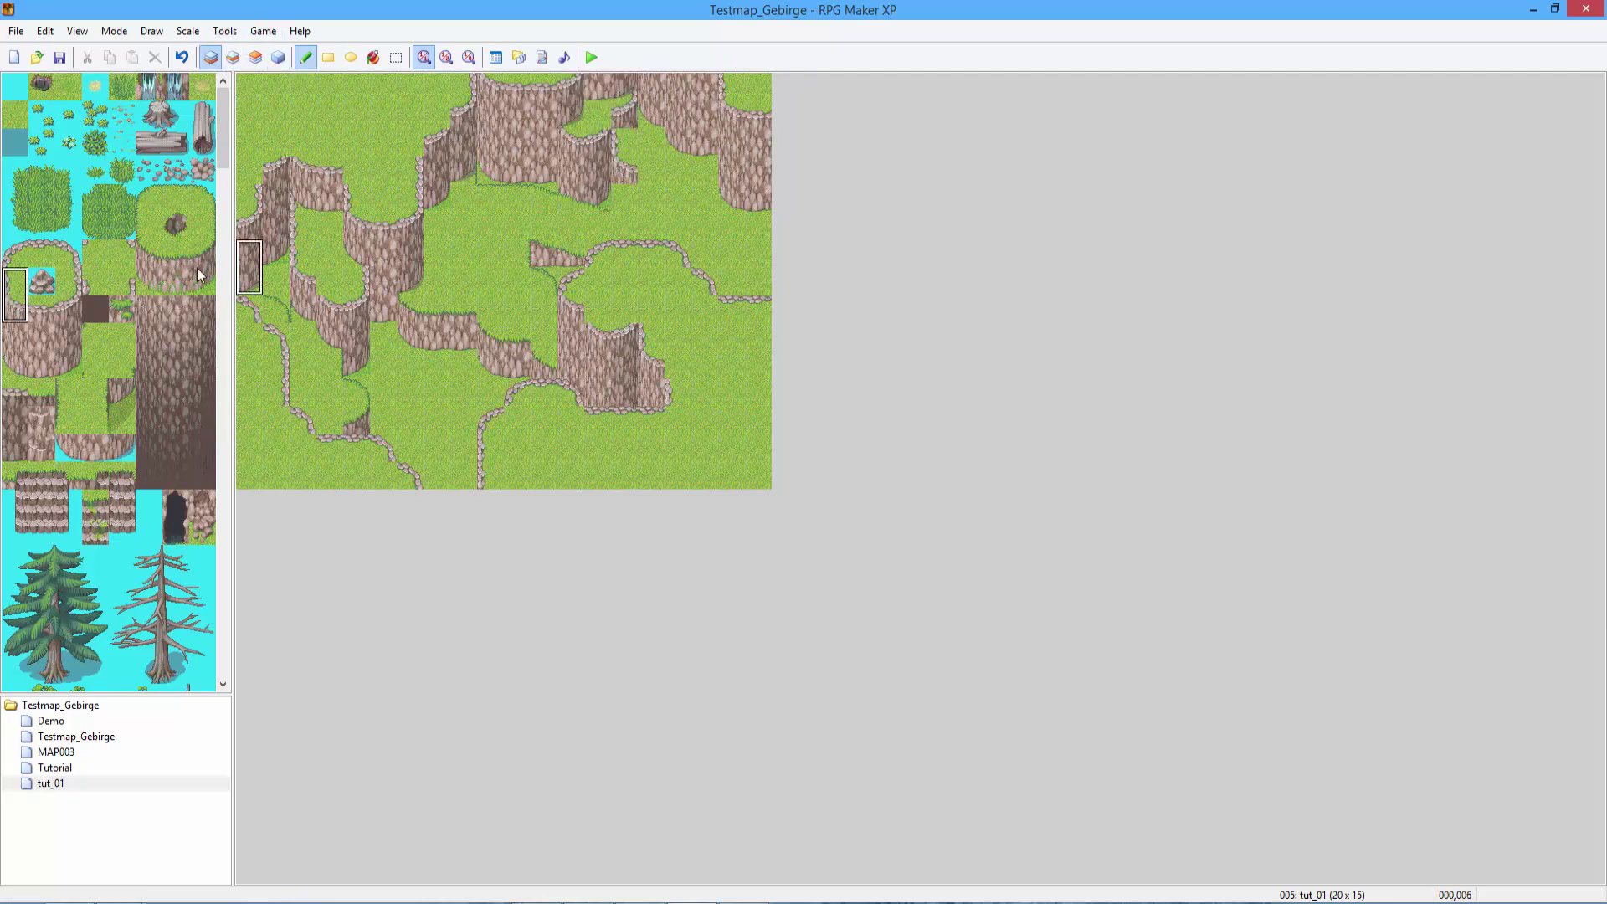
pyautogui.click(670, 168)
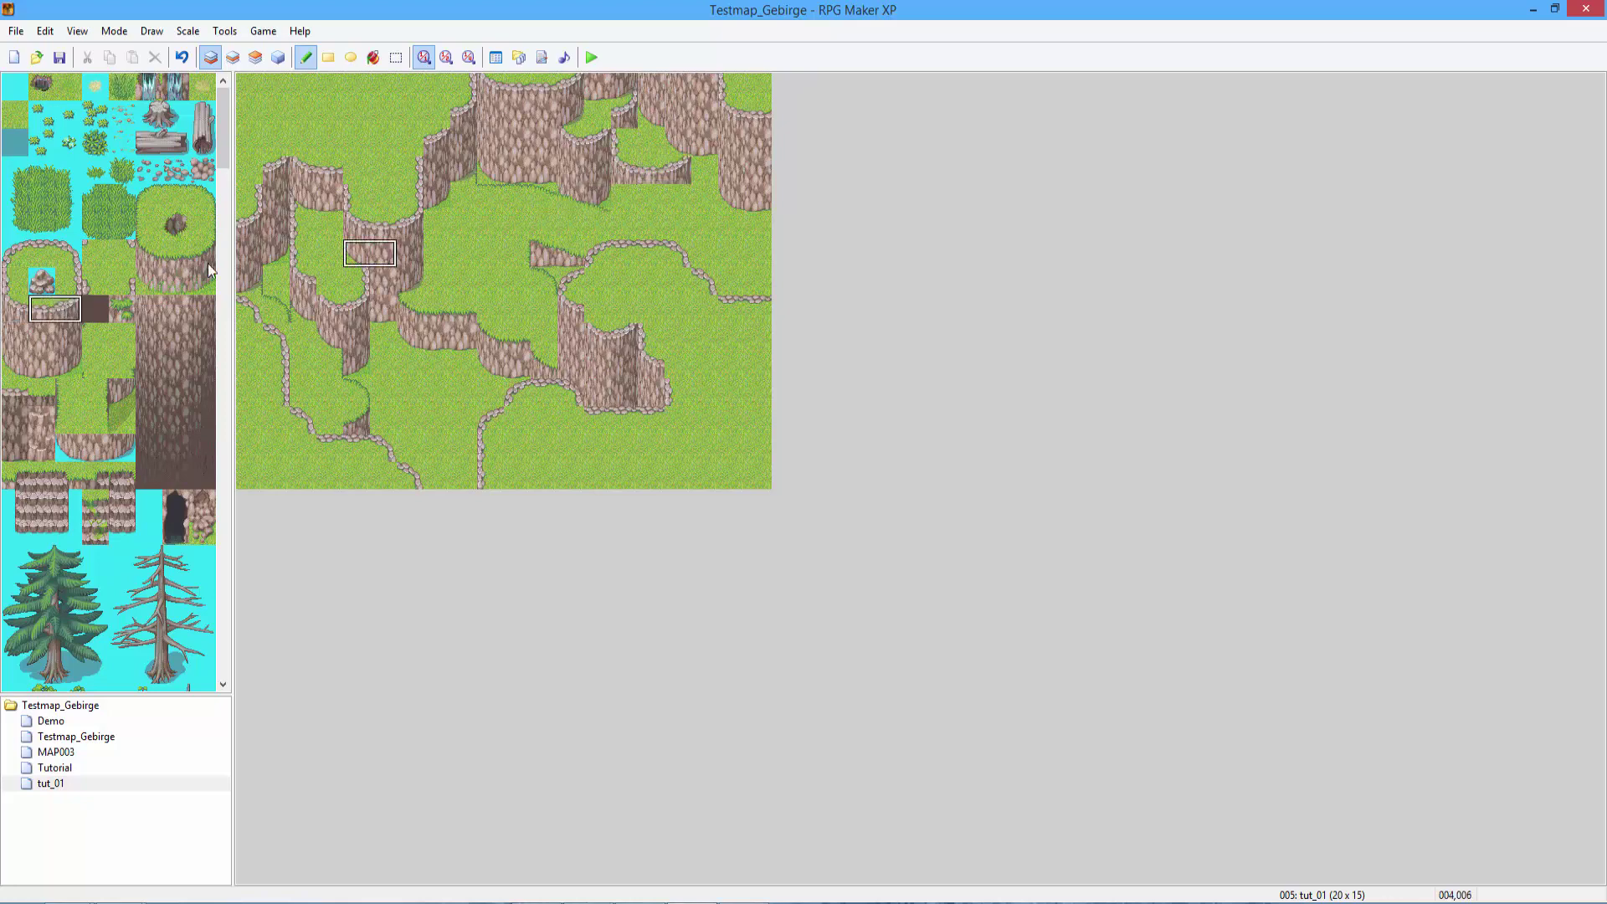
pyautogui.click(68, 282)
pyautogui.click(678, 142)
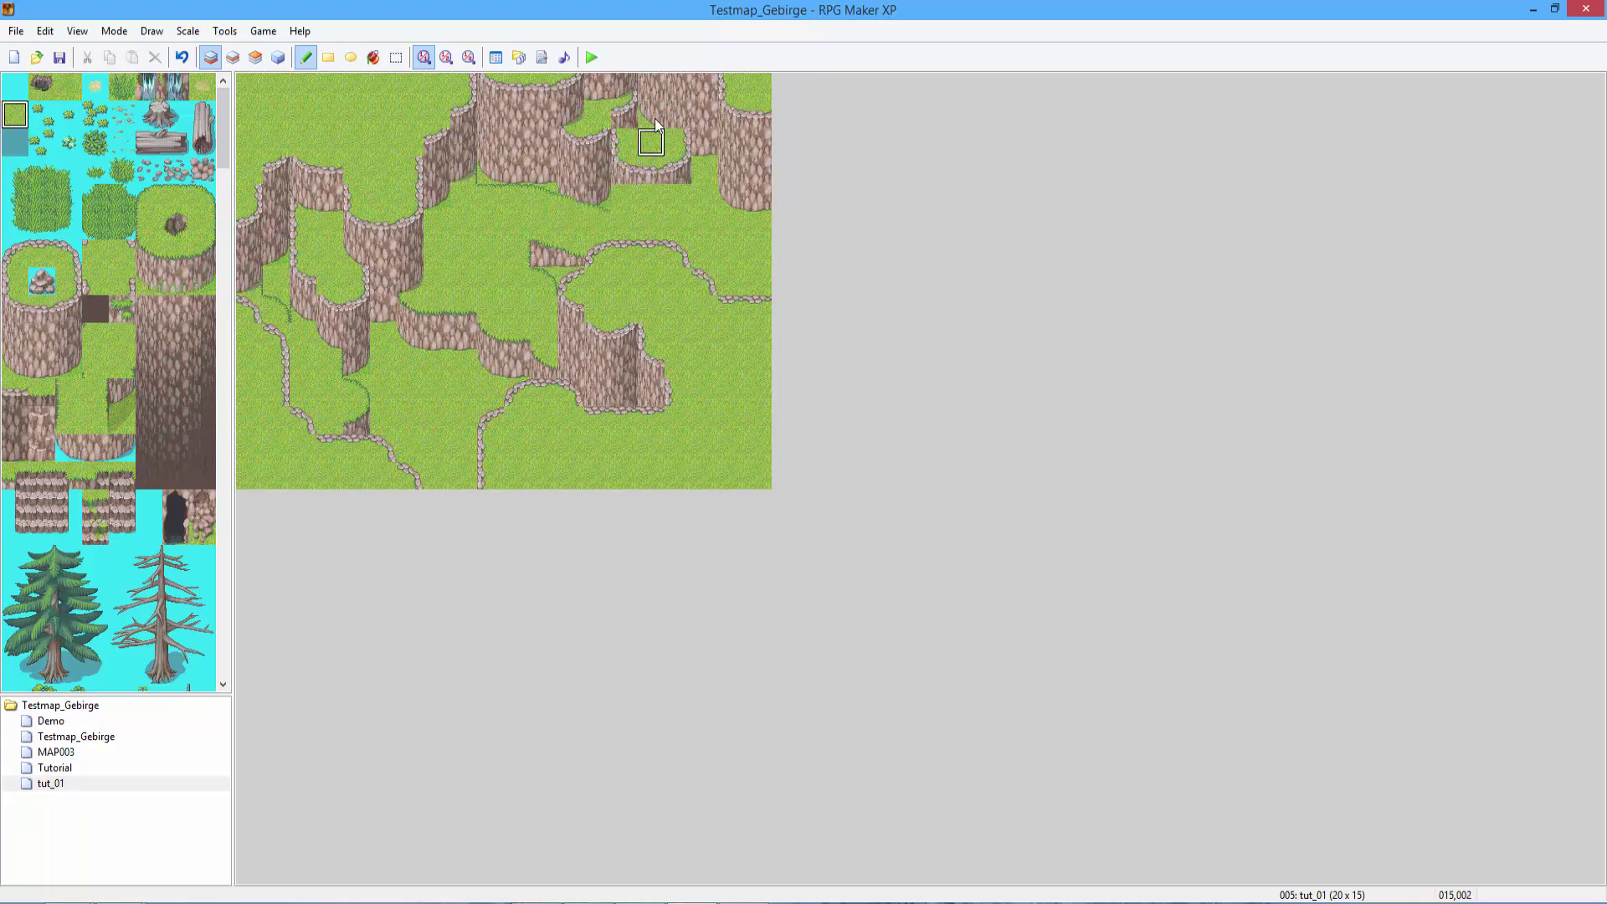
# Add a cliff-edge tile to the ledge on Layer 2.
pyautogui.rightClick(651, 115)
pyautogui.rightClick(656, 119)
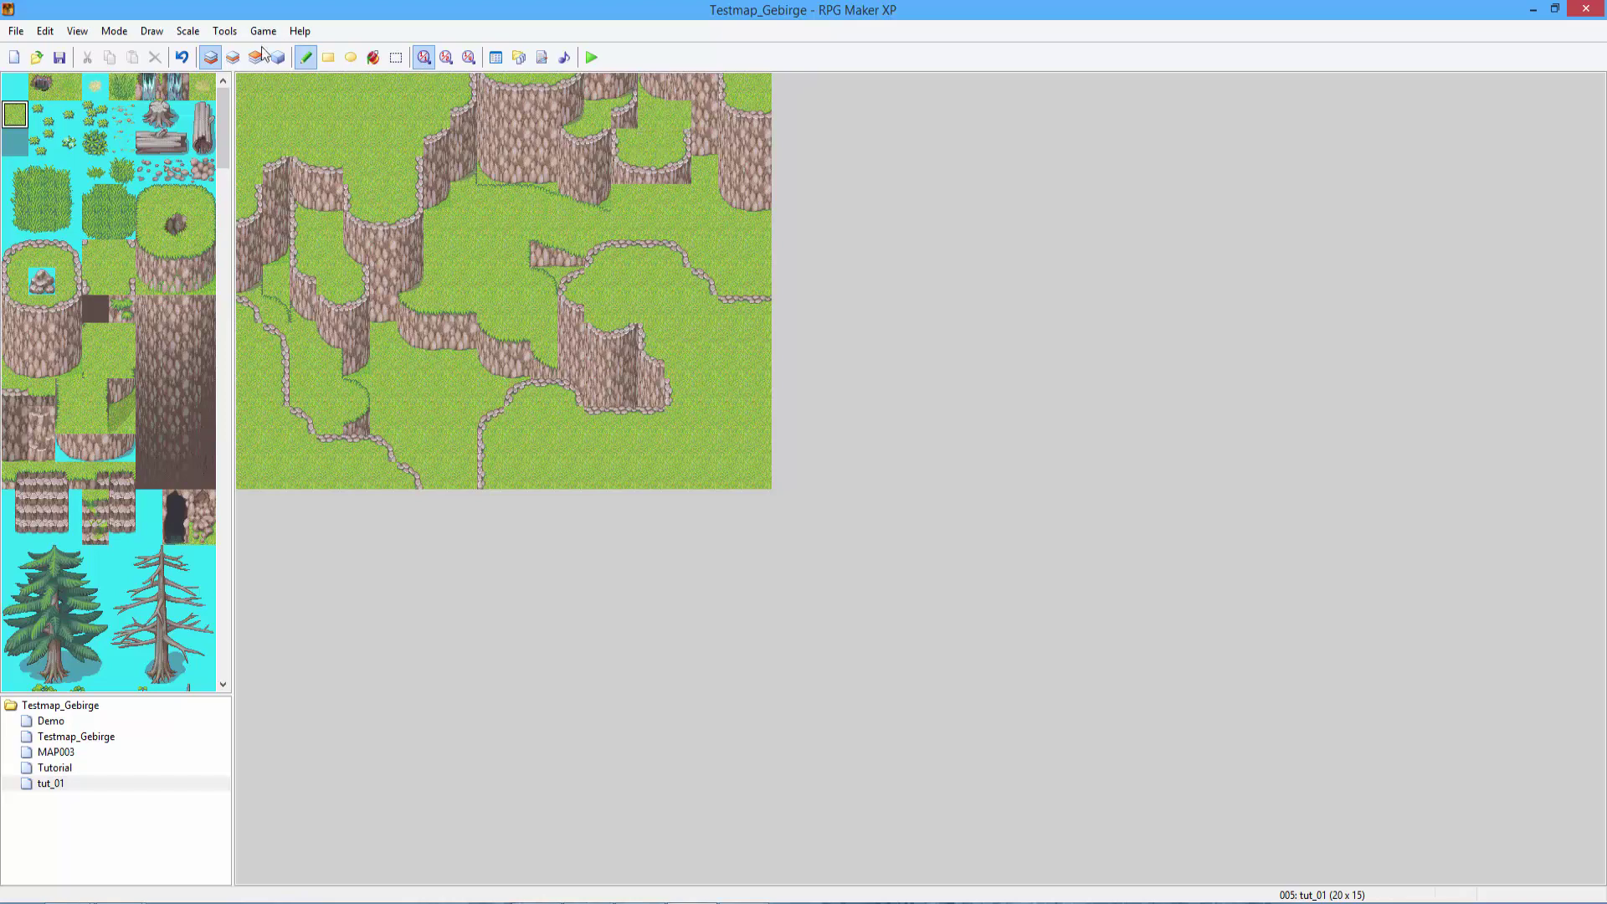
pyautogui.click(233, 57)
pyautogui.click(82, 455)
pyautogui.click(121, 448)
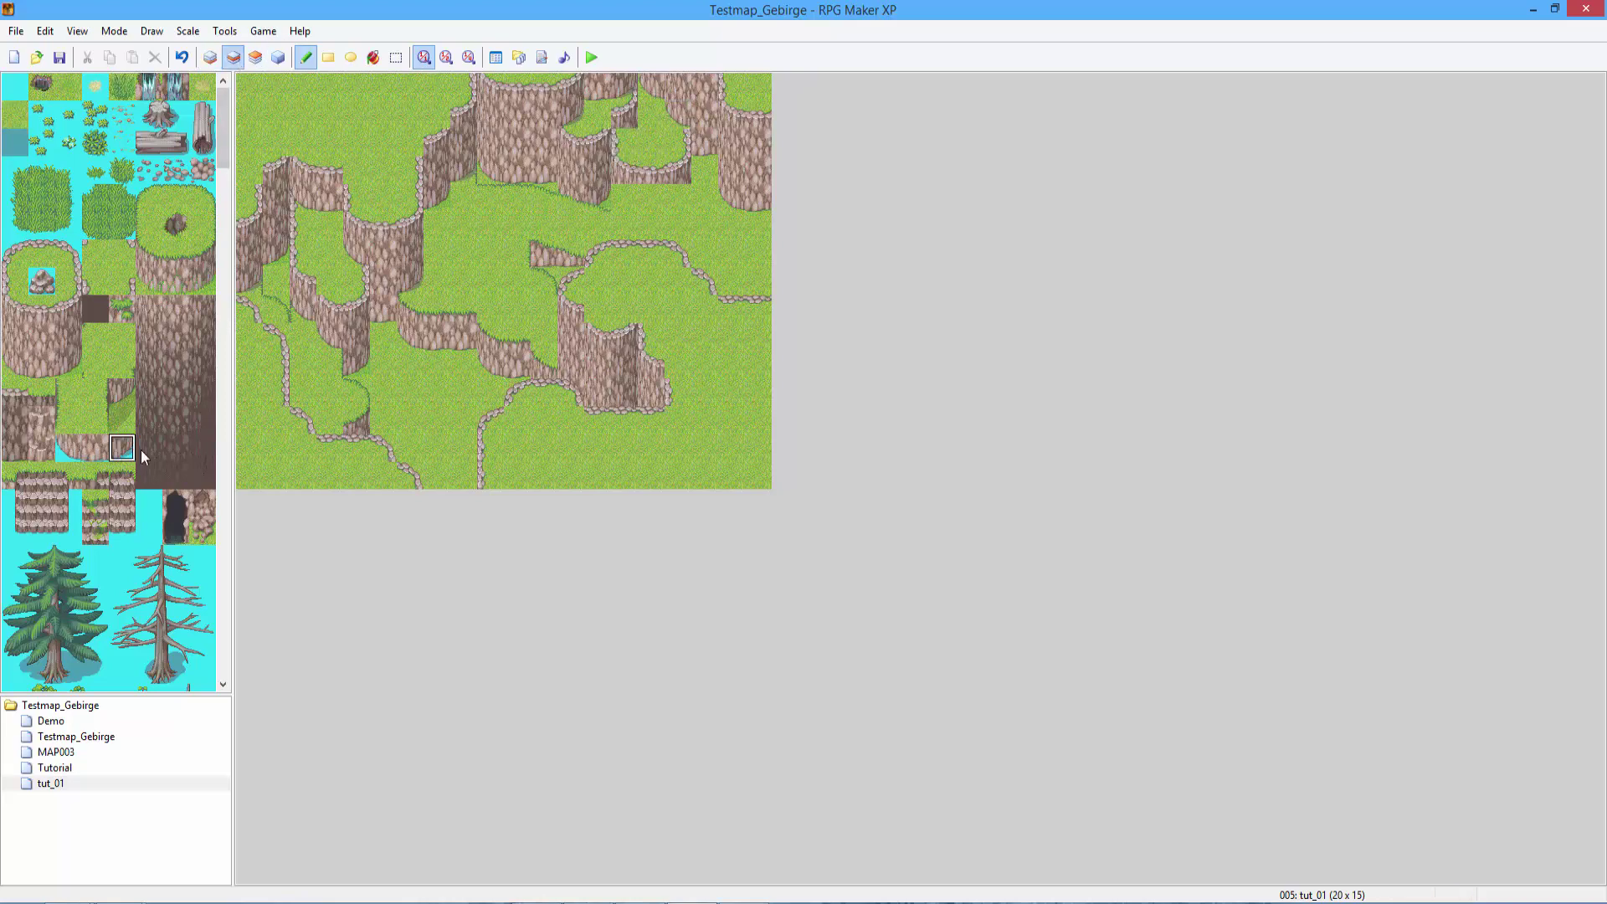
pyautogui.click(210, 57)
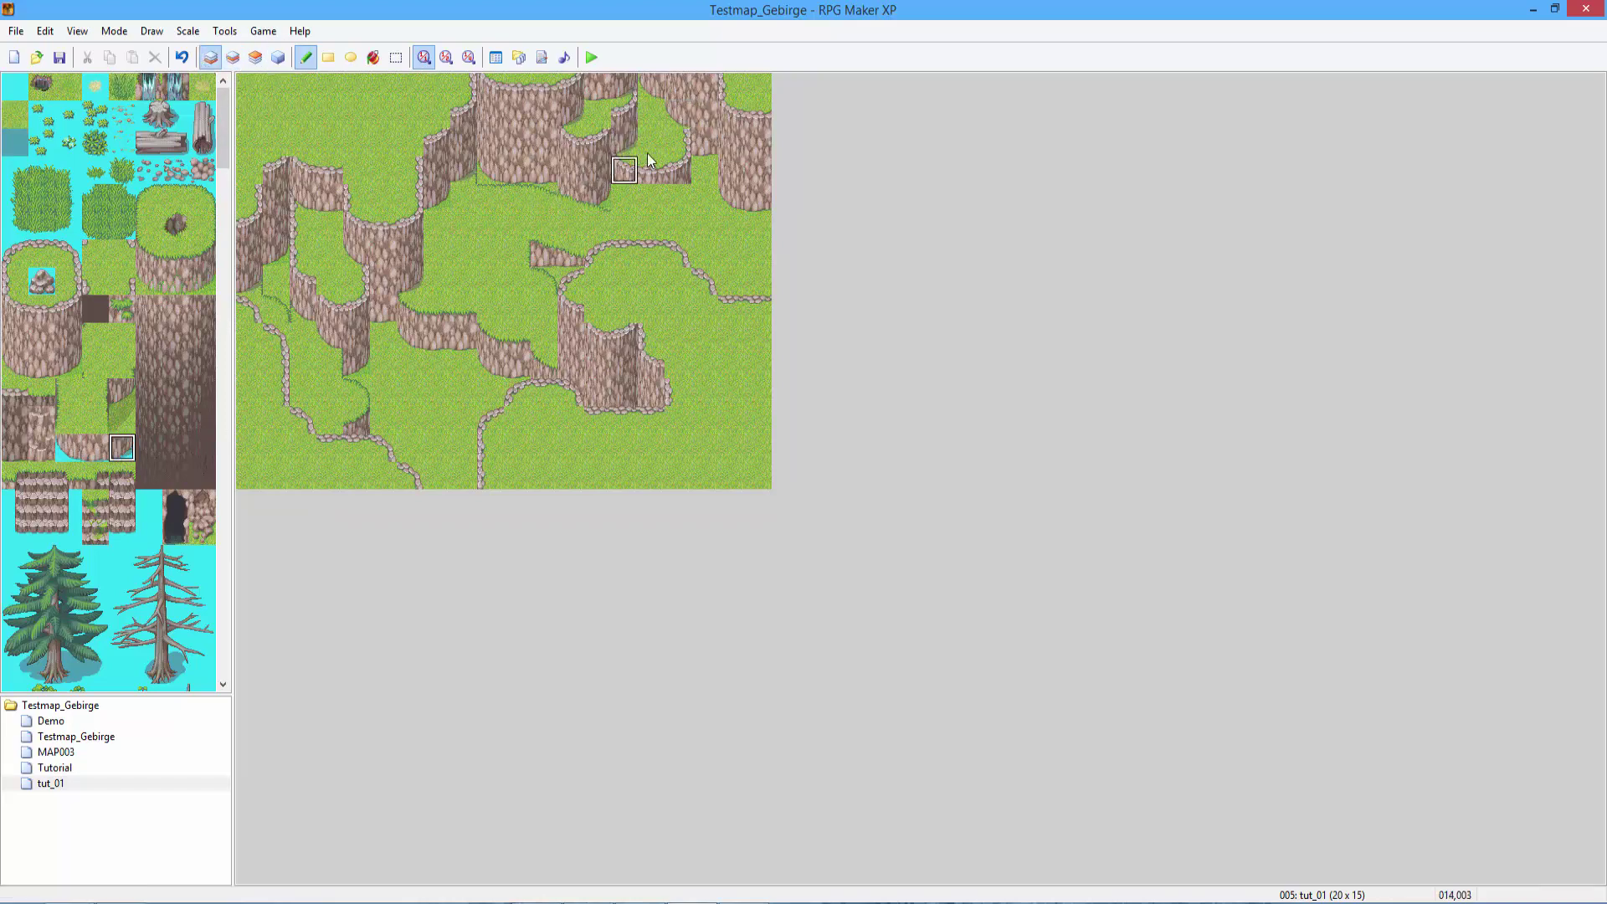
# Paint a three-tile row of cliff wall beneath the ledge.
pyautogui.rightClick(671, 140)
pyautogui.moveTo(13, 366); pyautogui.dragTo(71, 366)
pyautogui.click(623, 194)
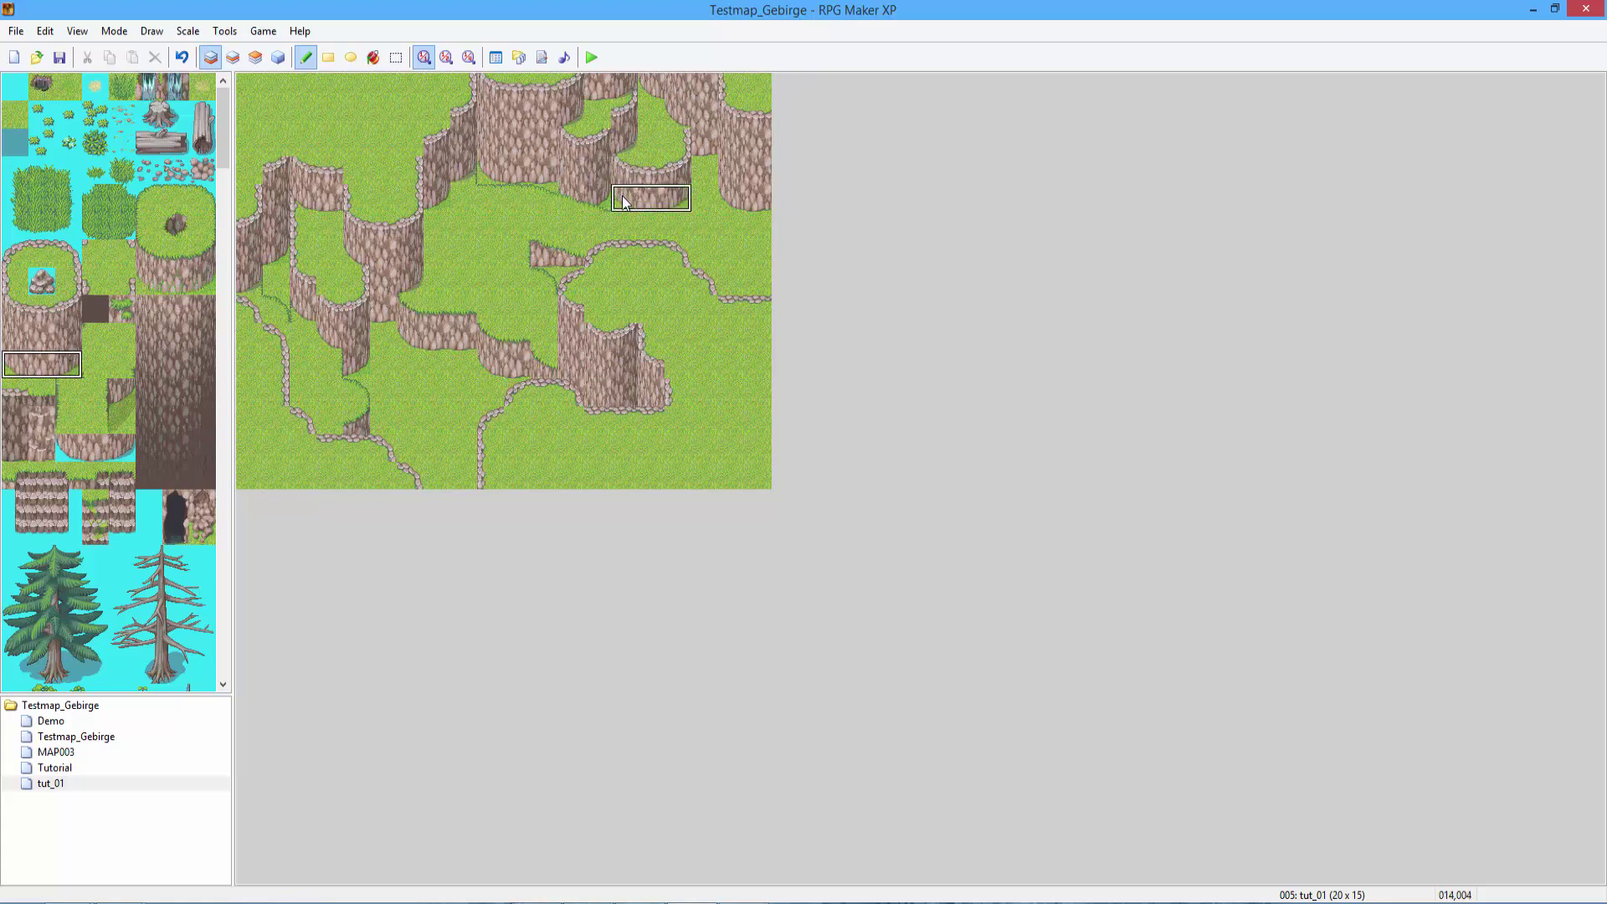
pyautogui.rightClick(670, 134)
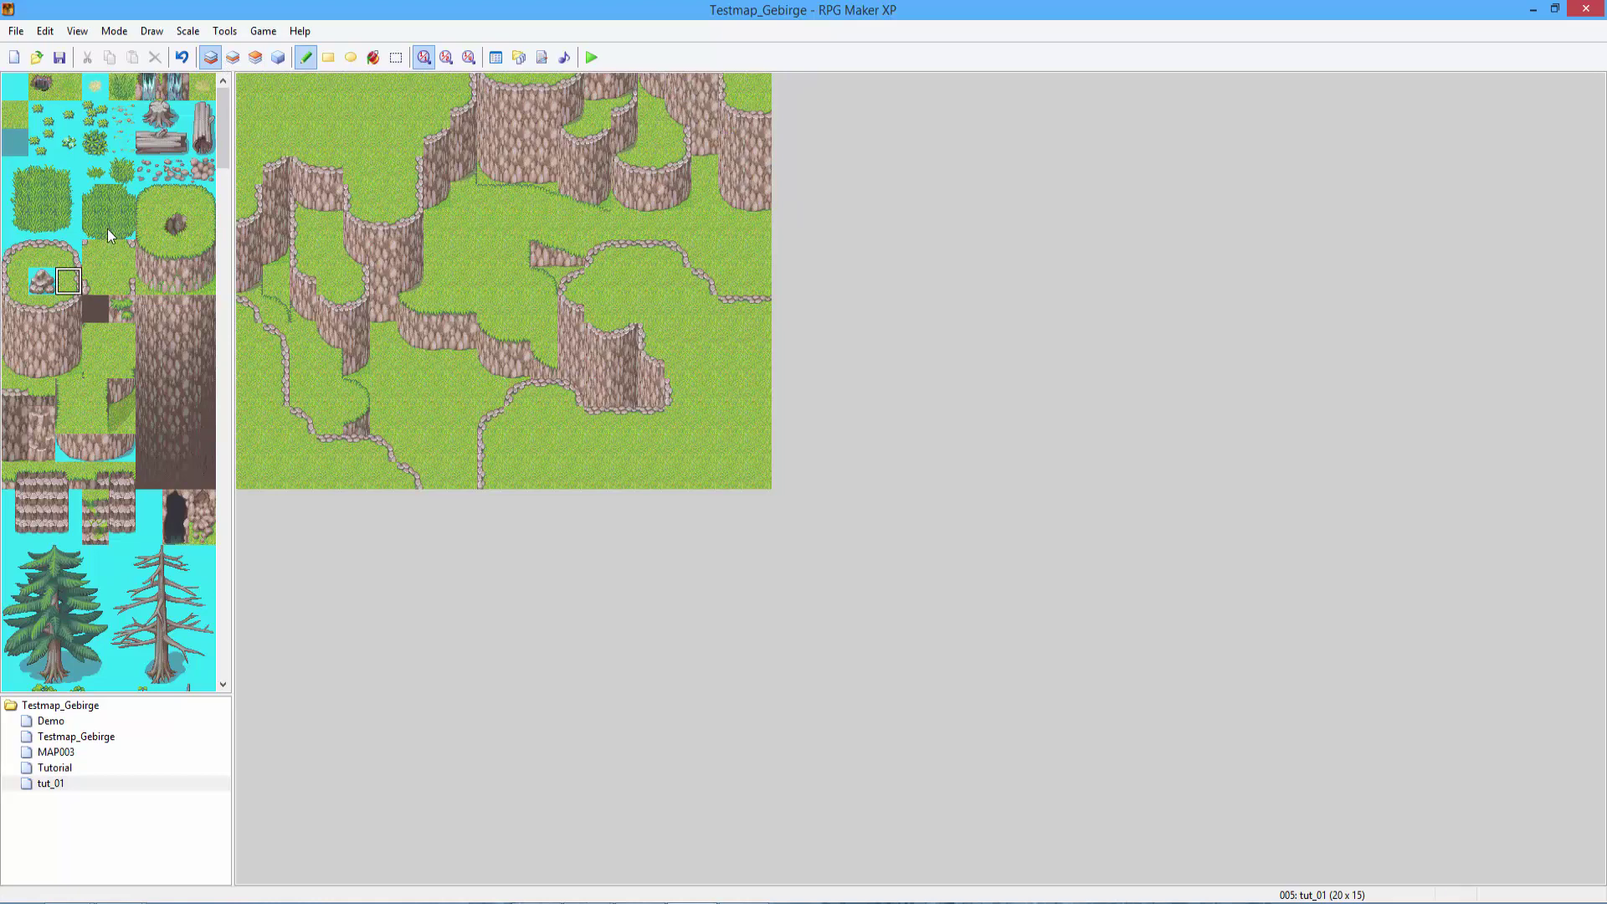
pyautogui.click(149, 225)
# Touch up the cliff edge near the plateau with grass and cliff-edge tiles.
pyautogui.click(642, 404)
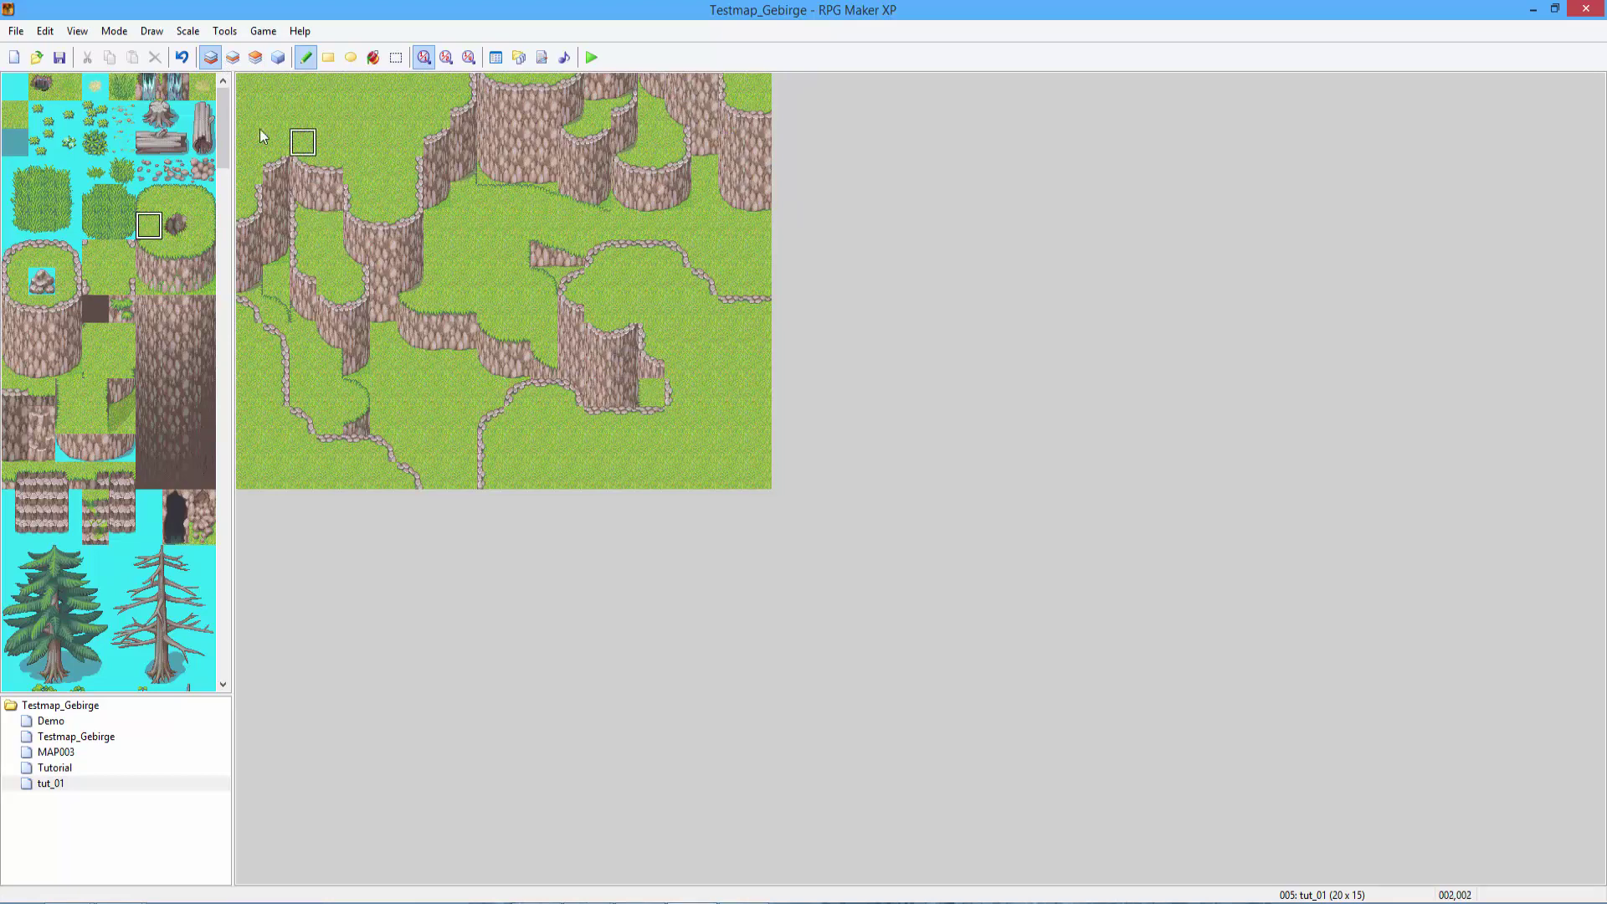
pyautogui.click(68, 475)
pyautogui.click(651, 405)
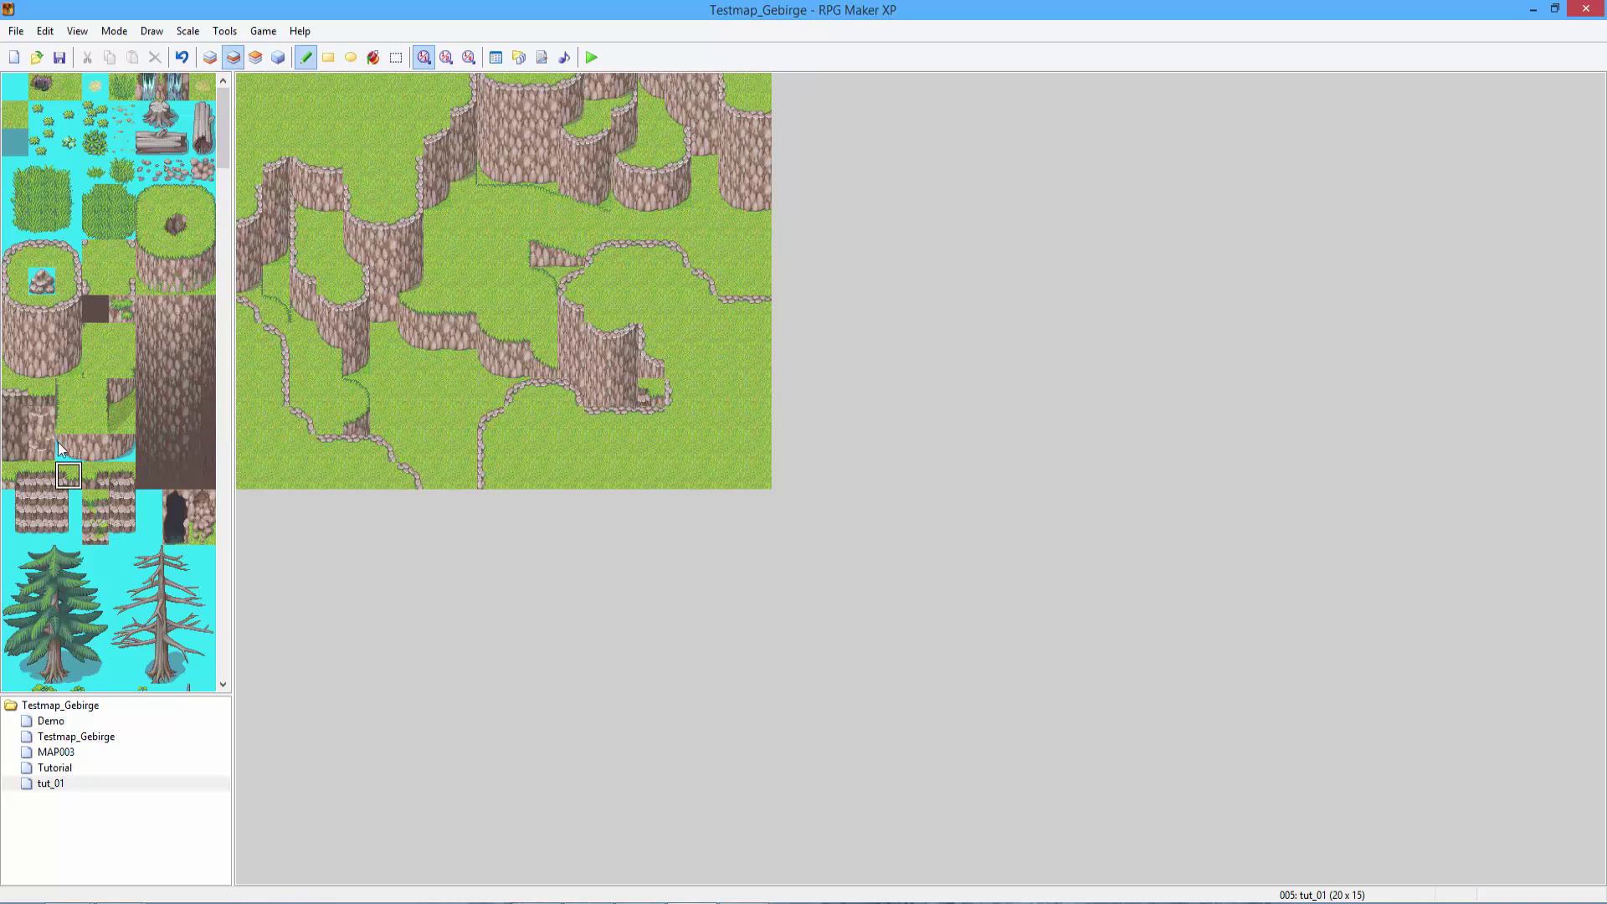
pyautogui.click(645, 389)
# Place the two-tile stone stairs in the cliff wall, undoing a stray grass tile.
pyautogui.moveTo(122, 502); pyautogui.dragTo(122, 477)
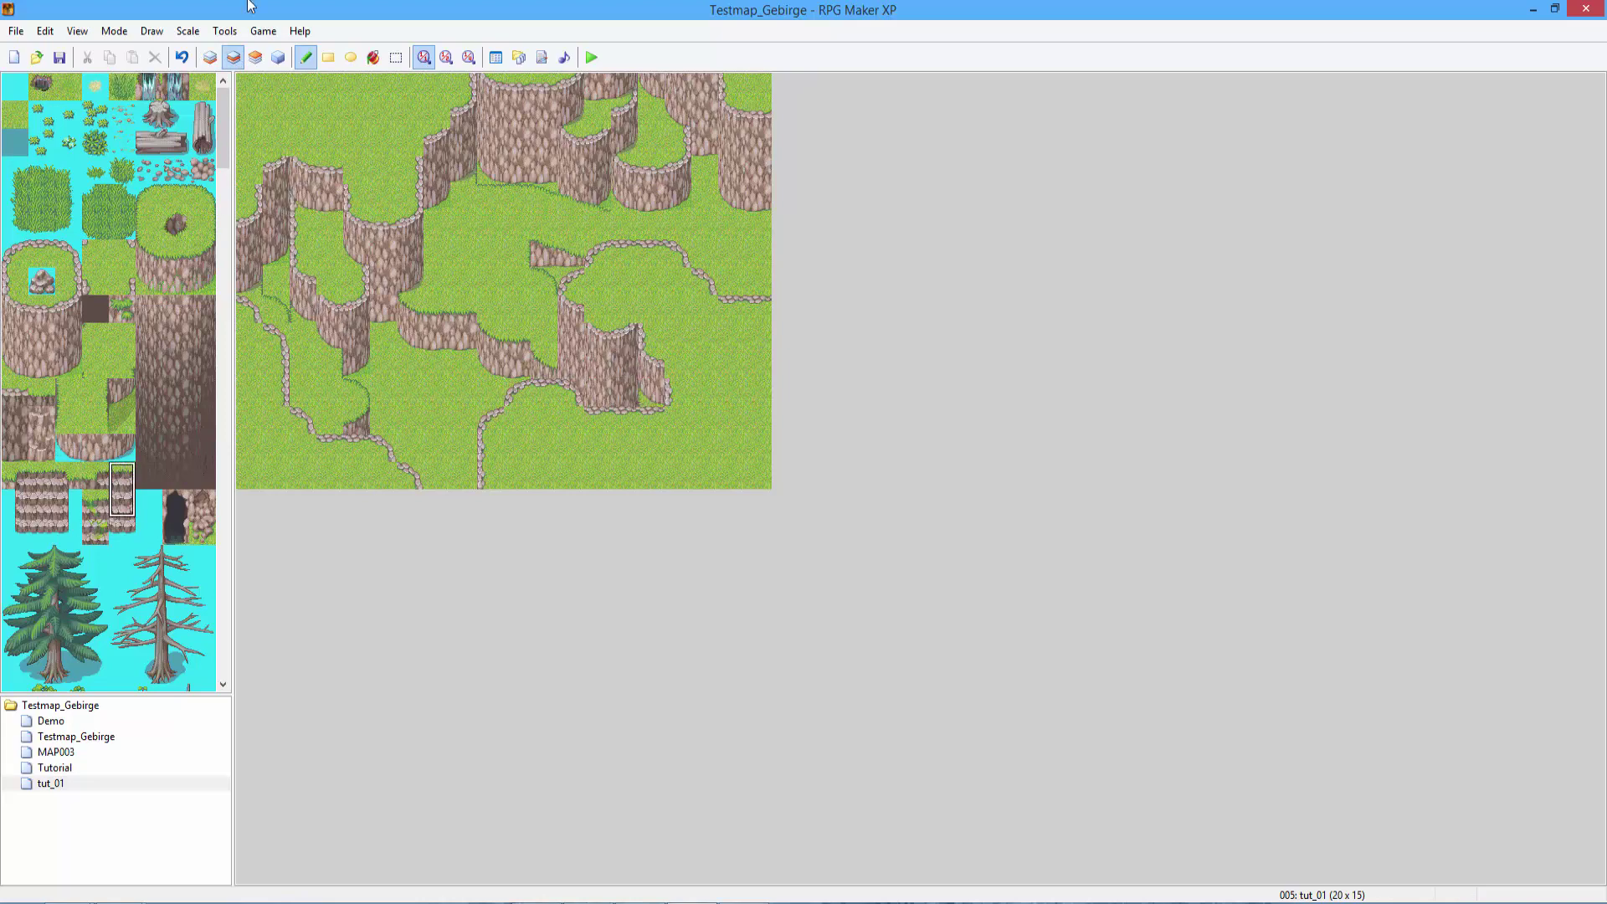
pyautogui.click(463, 310)
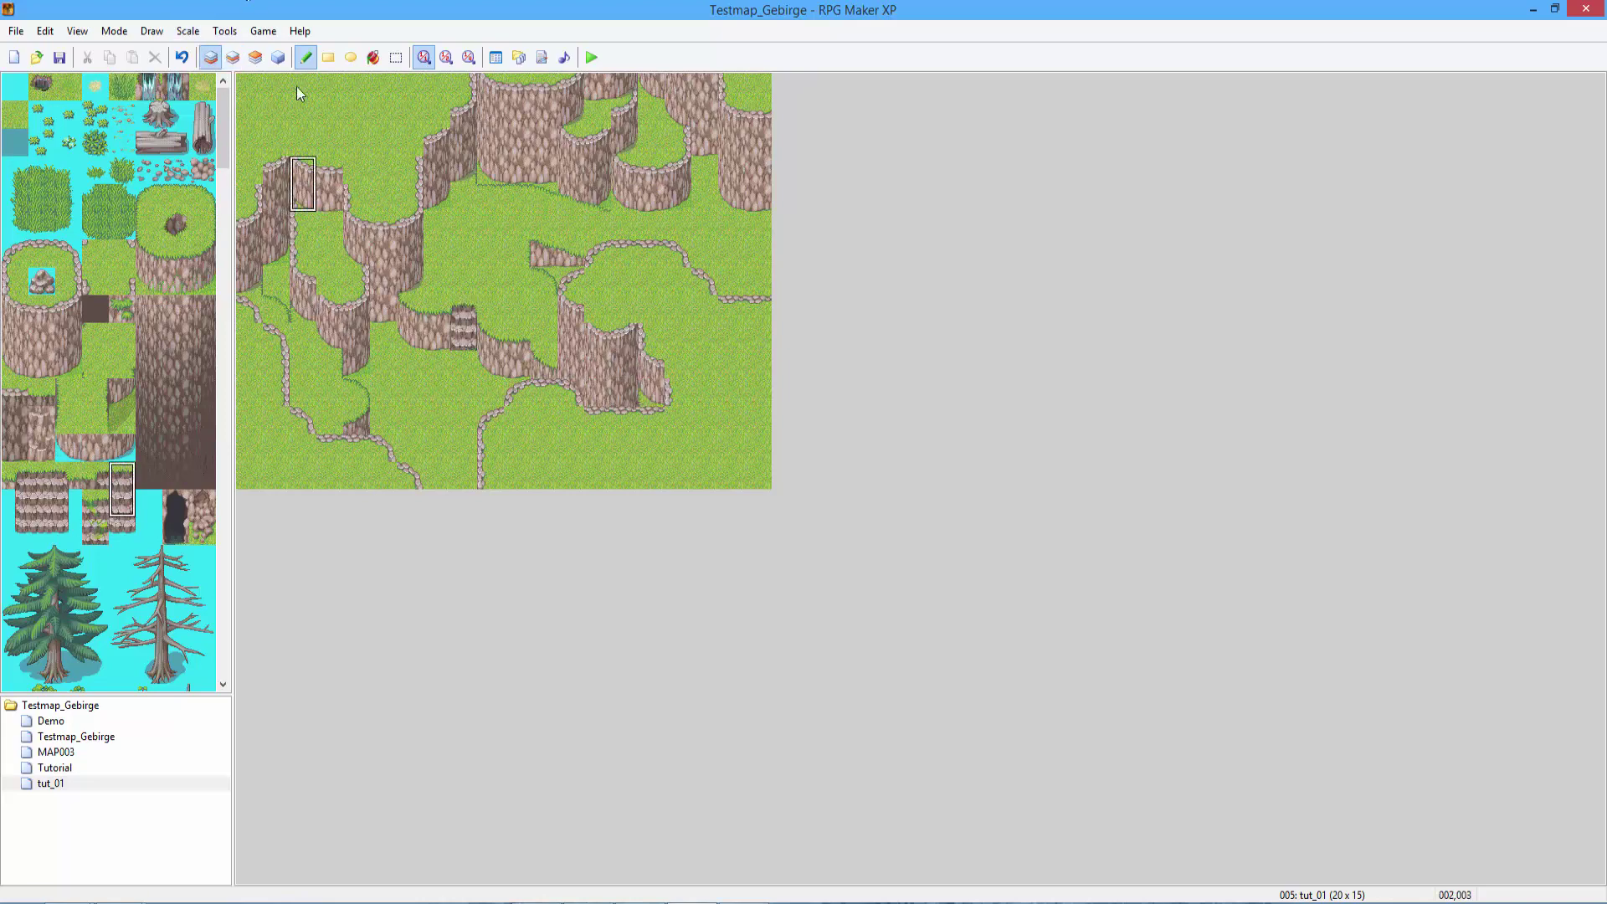
pyautogui.click(121, 530)
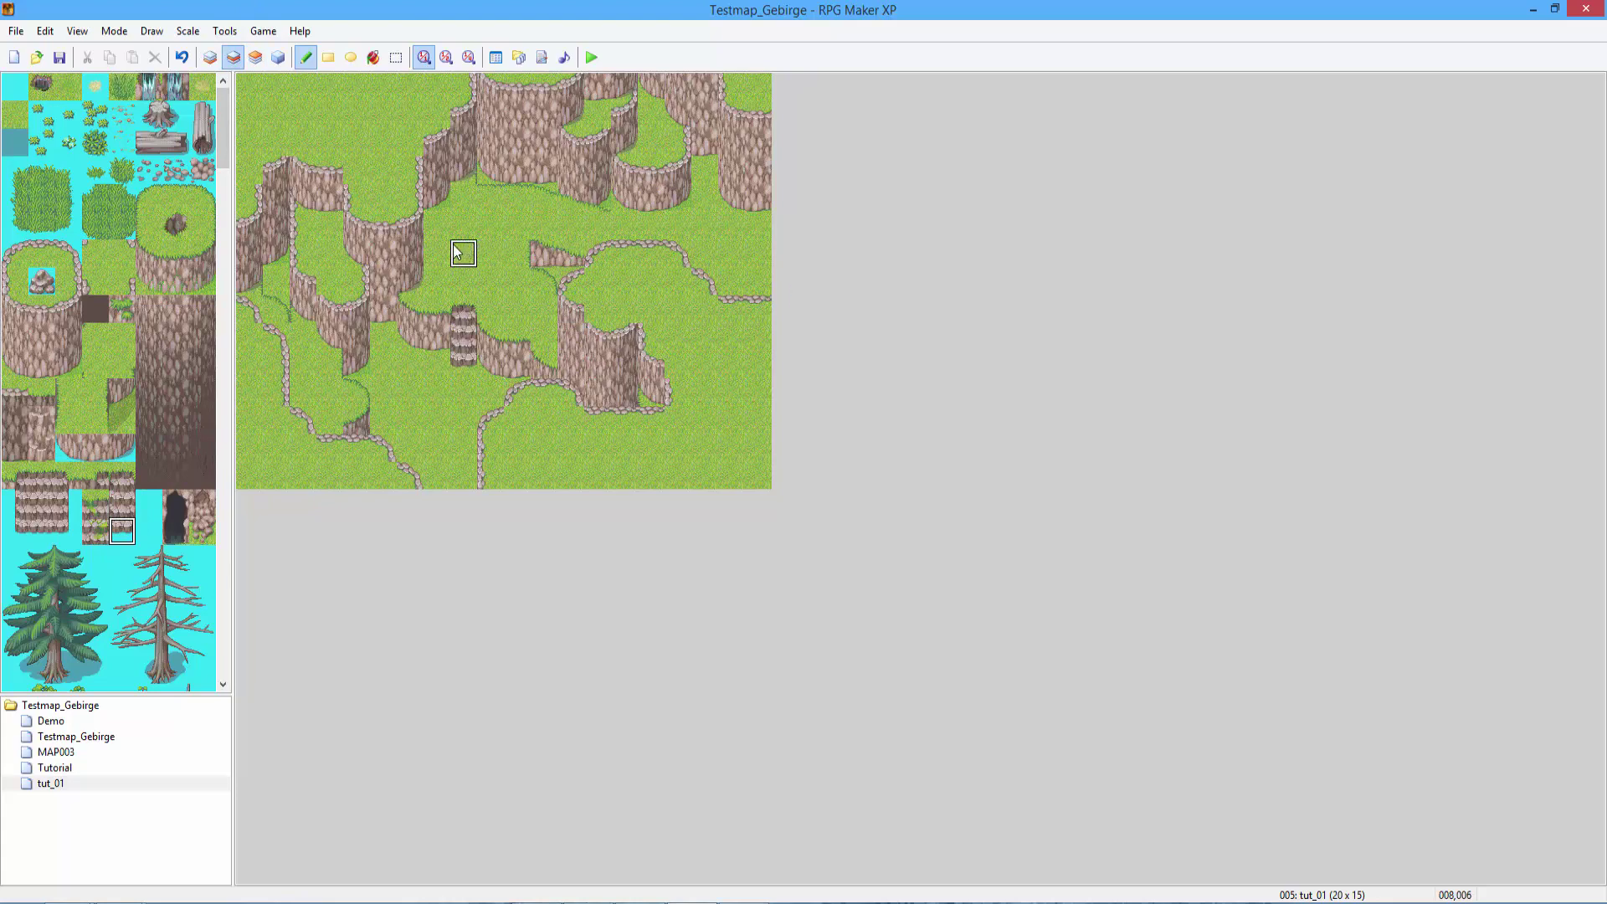
pyautogui.click(218, 57)
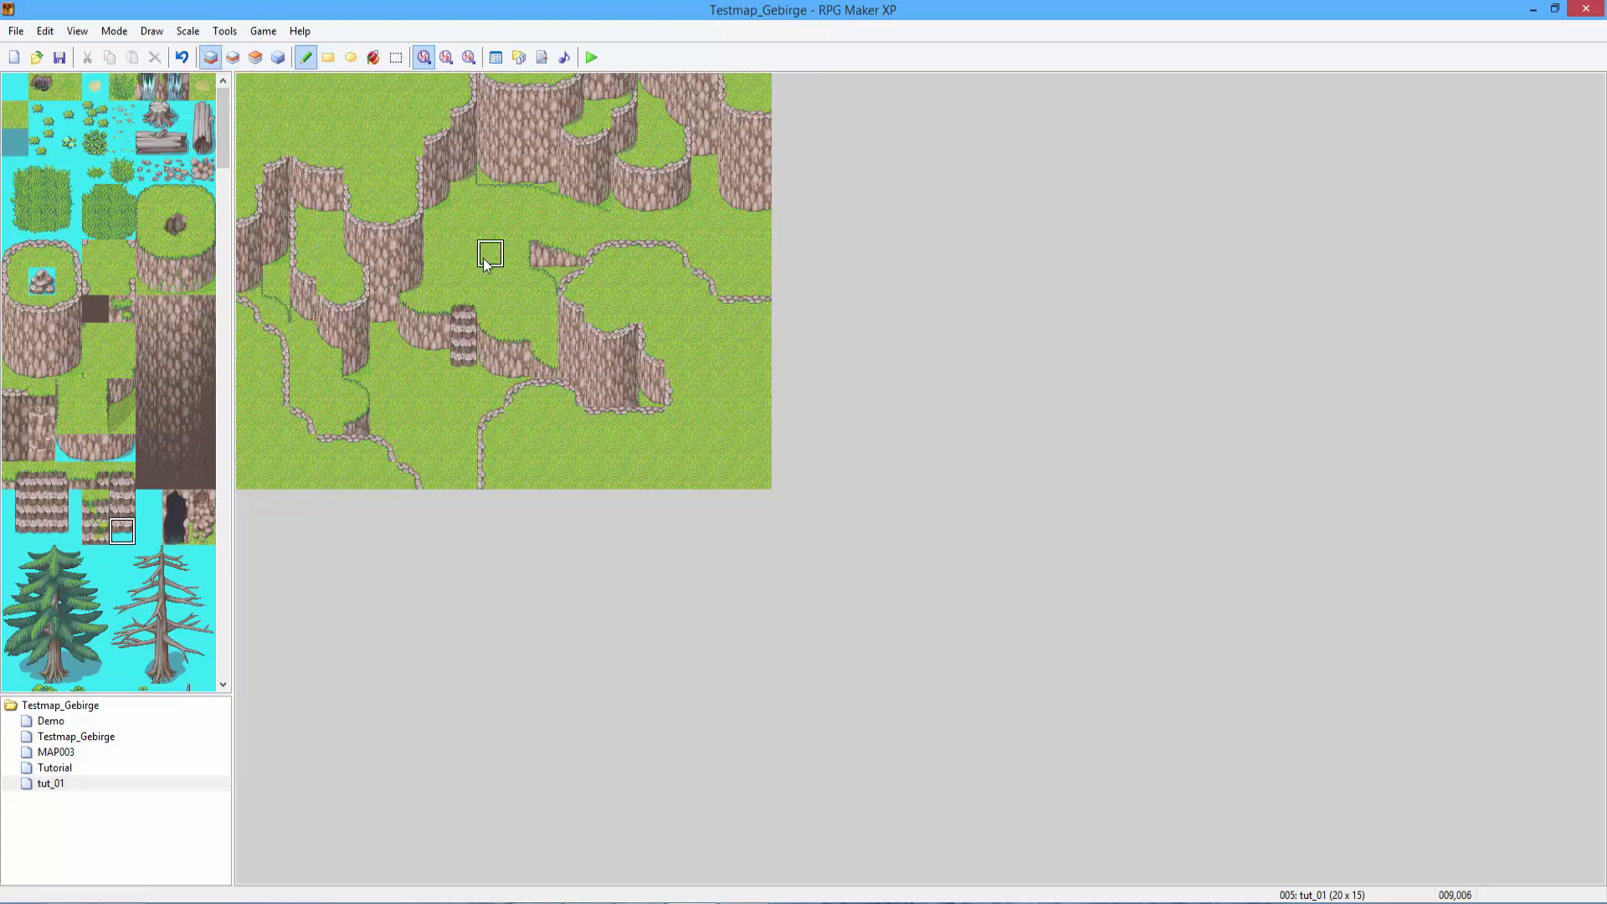
pyautogui.click(15, 280)
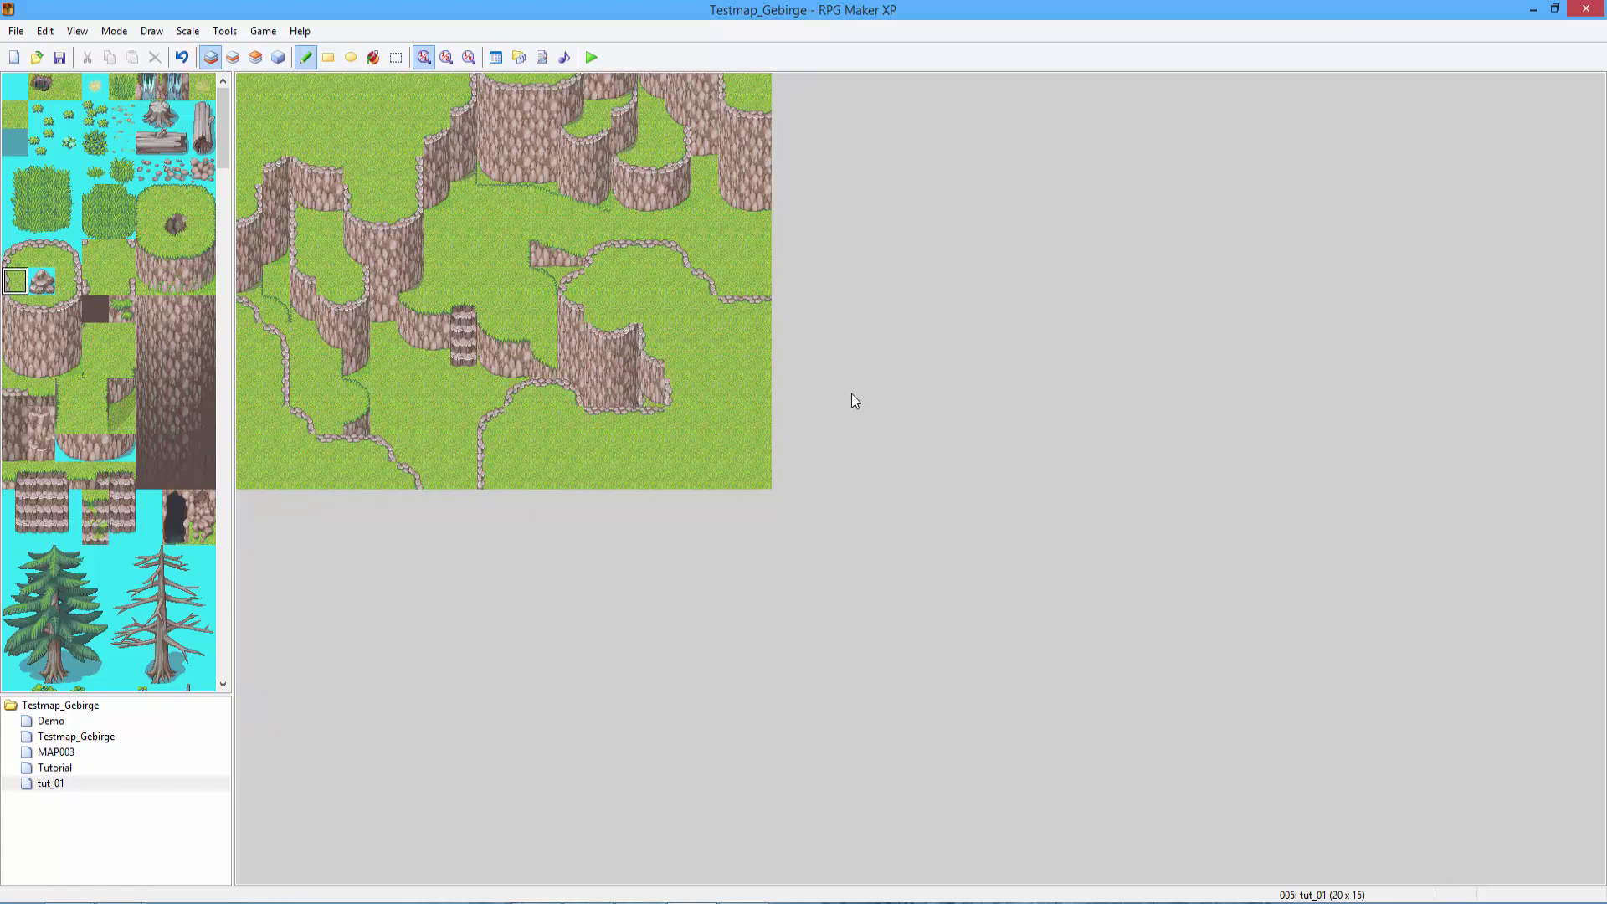
pyautogui.click(356, 226)
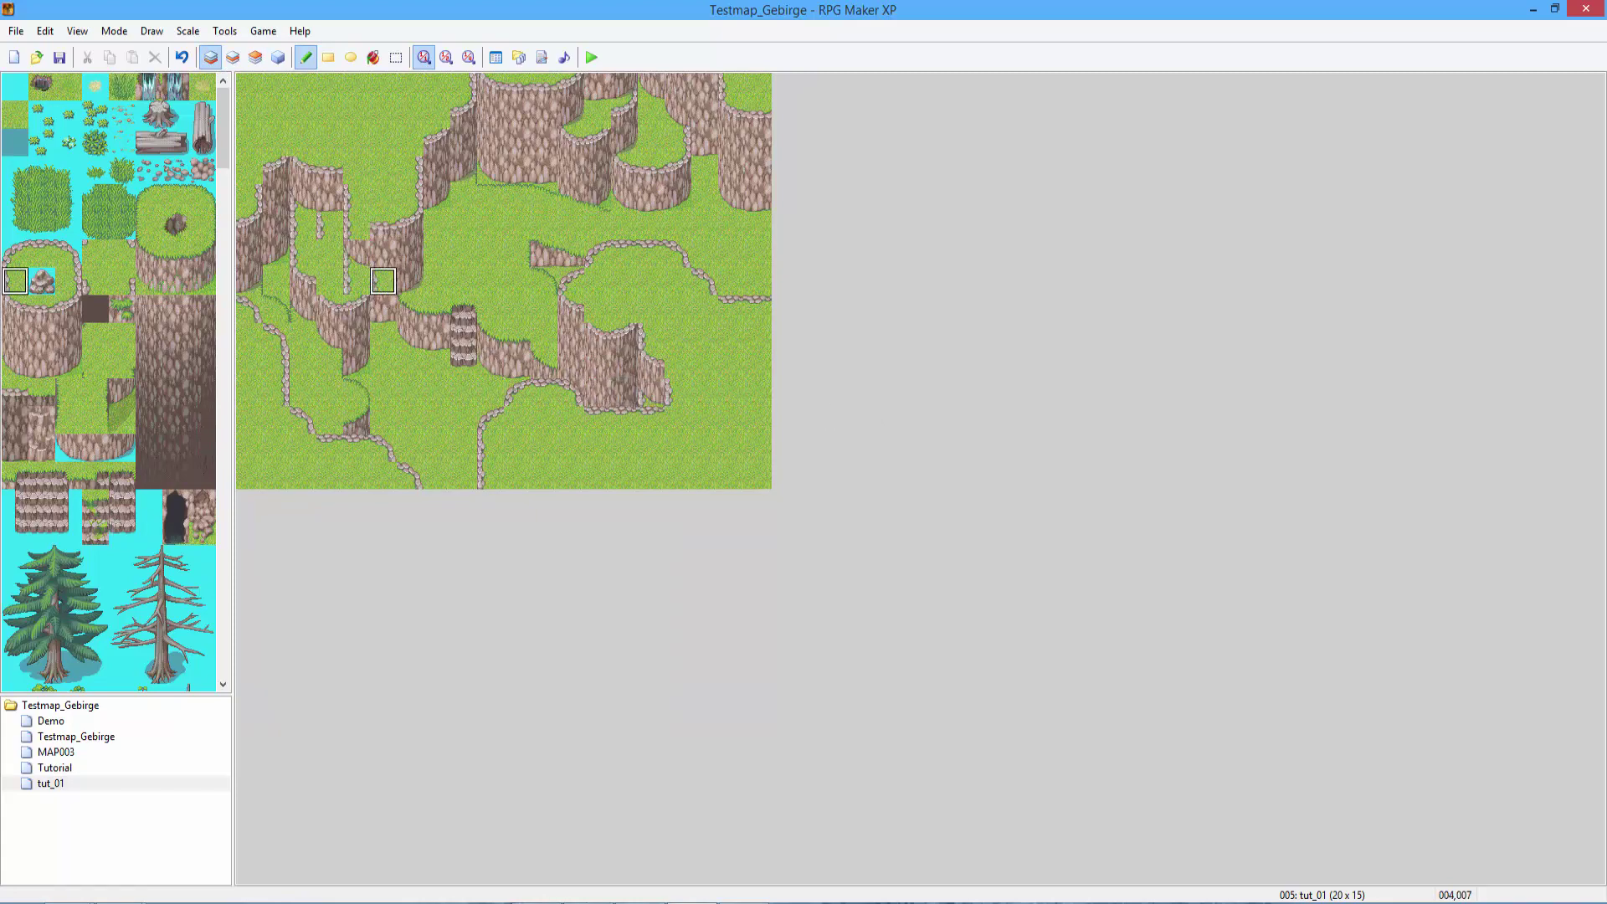
pyautogui.hotkey('ctrl', 'z')
# Paint a two-tile cliff column up the map's left edge.
pyautogui.click(144, 260)
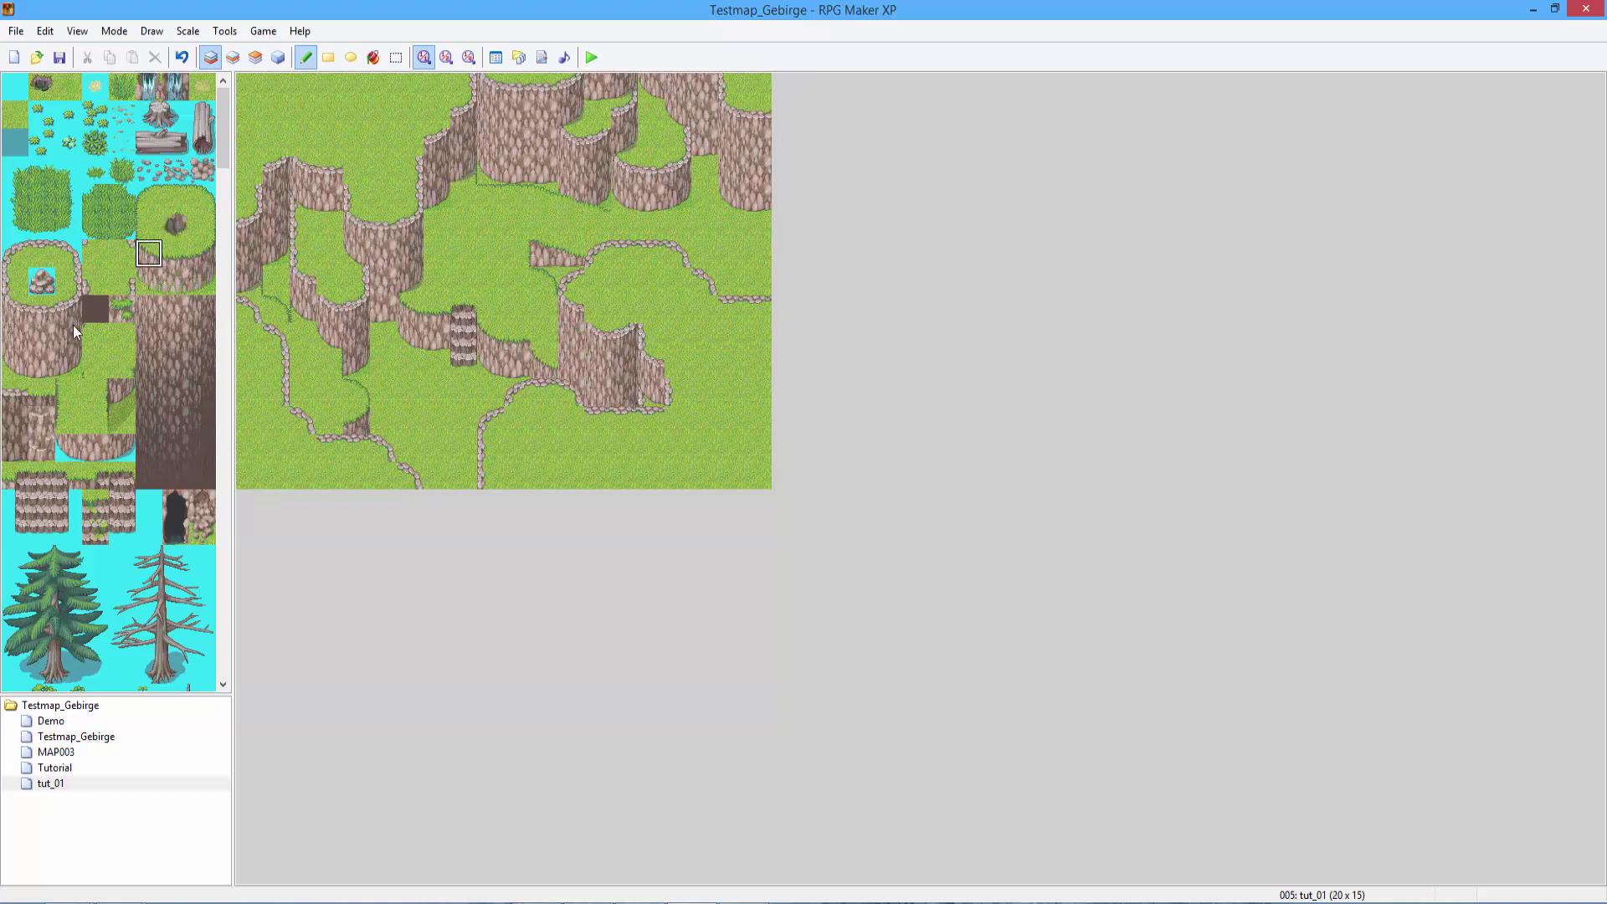
pyautogui.moveTo(74, 332); pyautogui.dragTo(74, 310)
pyautogui.click(276, 140)
pyautogui.click(276, 113)
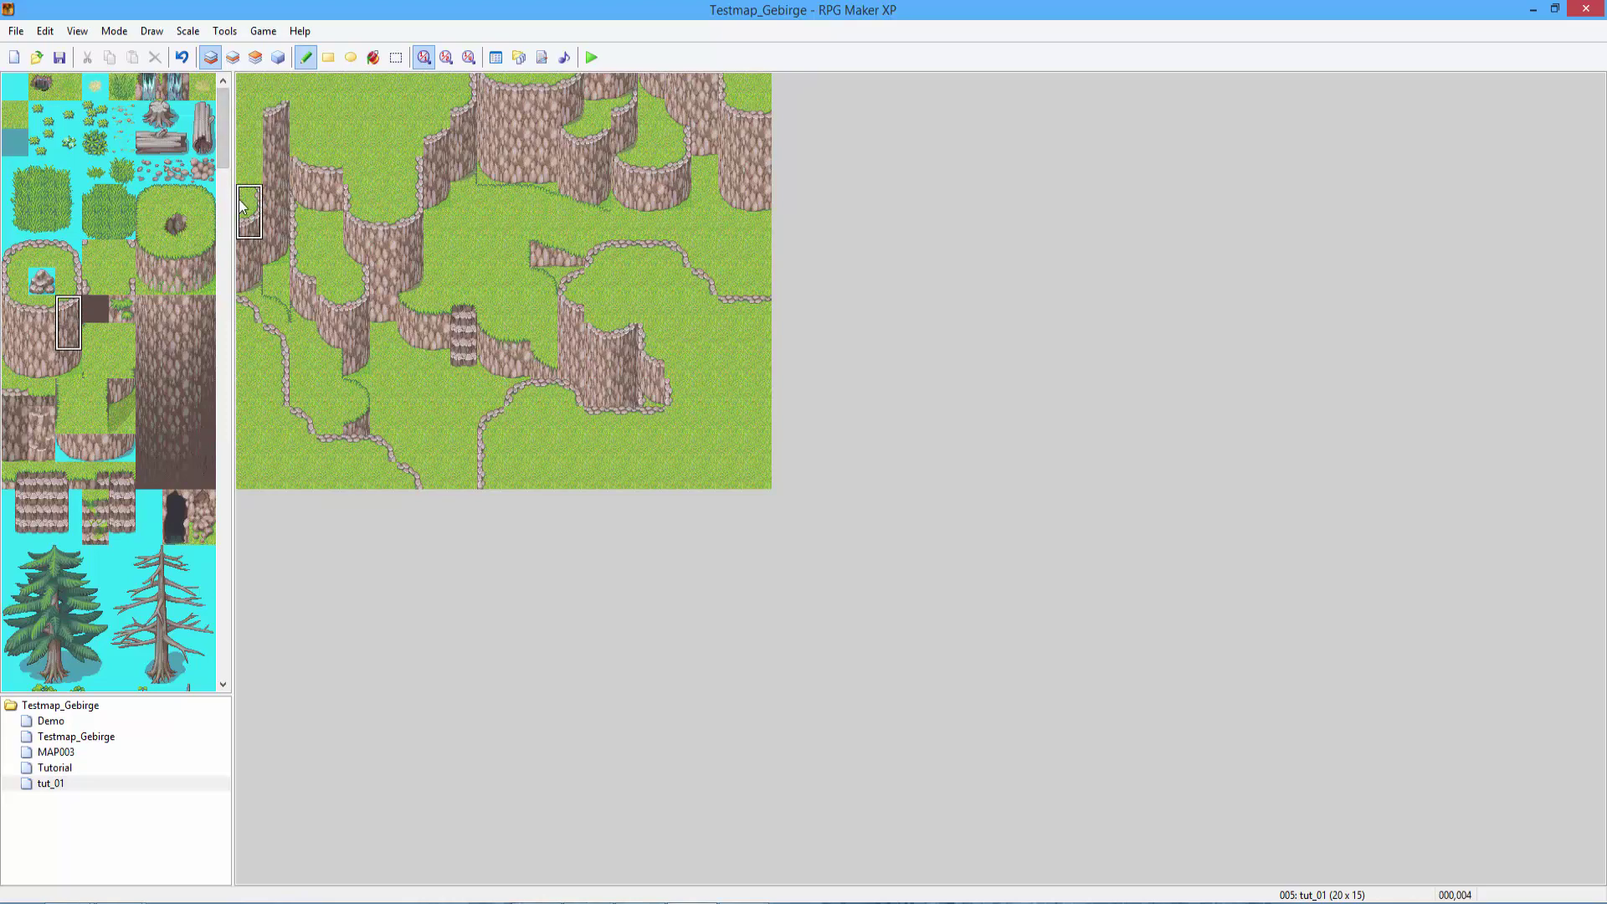
pyautogui.click(249, 172)
# Paint grass cliff-top edges along the top-left and cliff tiles below the ledge.
pyautogui.rightClick(344, 268)
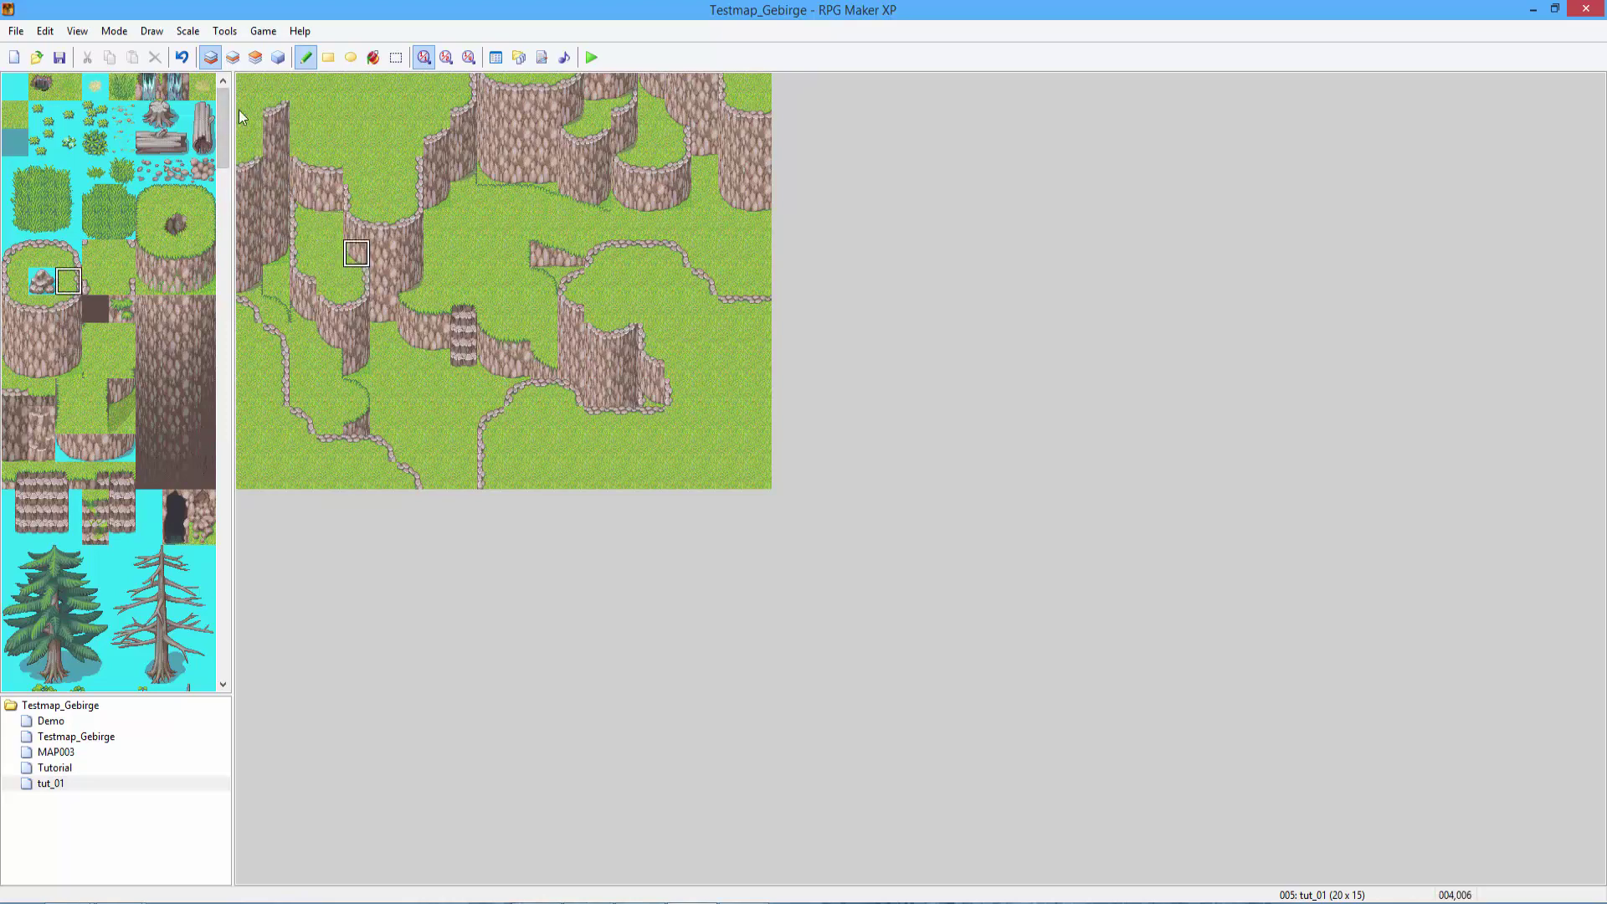
pyautogui.click(206, 251)
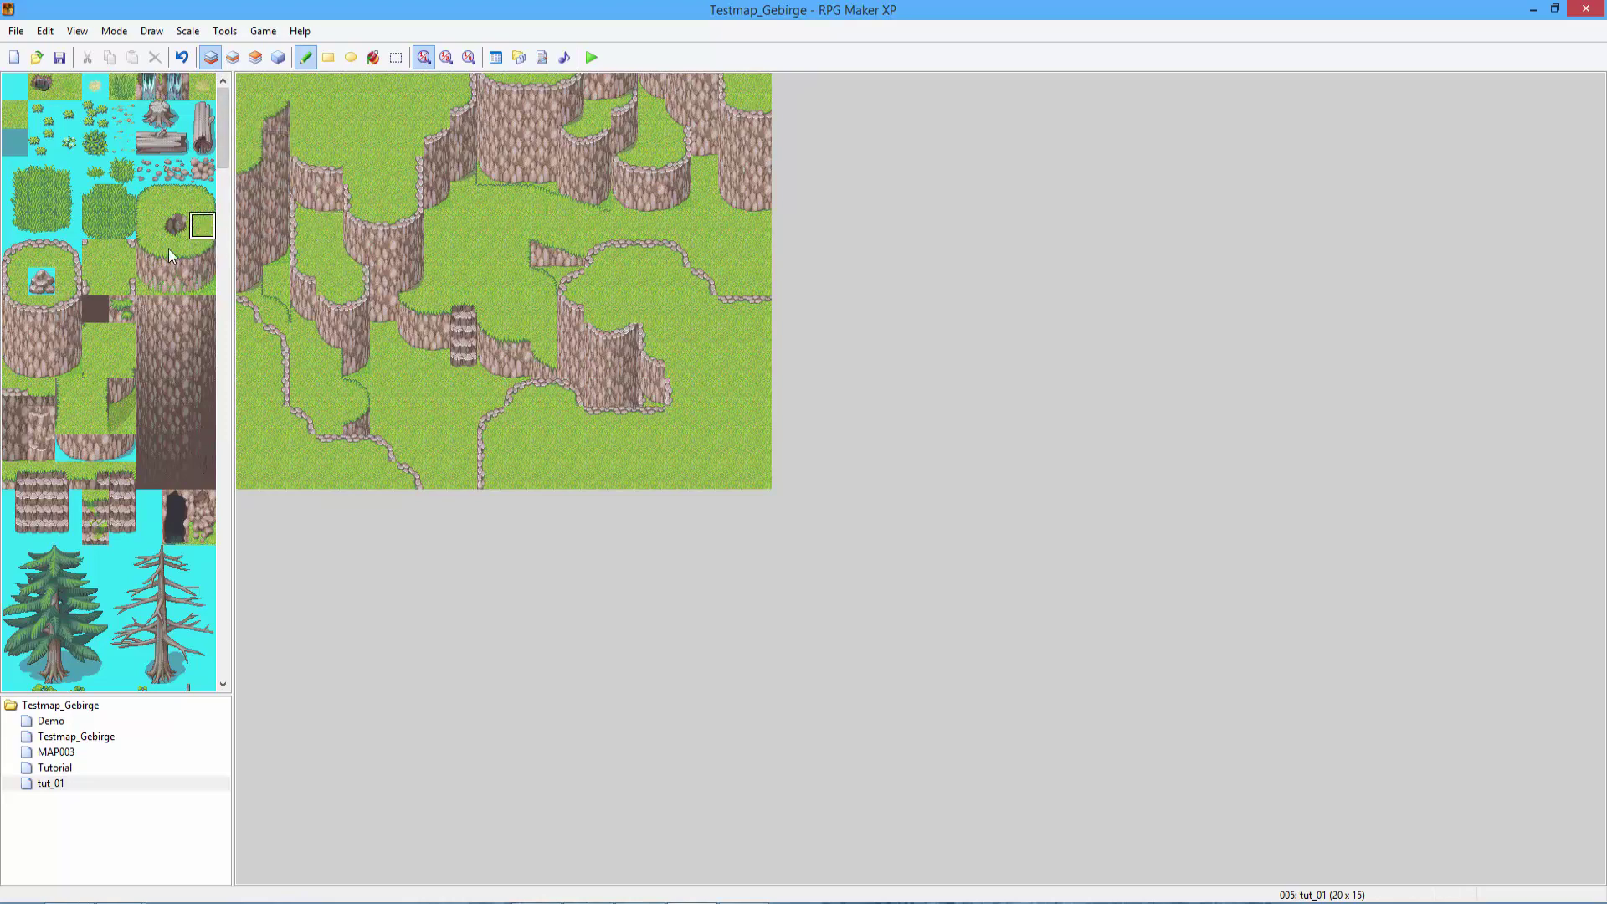
pyautogui.click(203, 252)
pyautogui.click(305, 87)
pyautogui.moveTo(144, 253); pyautogui.dragTo(175, 253)
pyautogui.click(343, 88)
pyautogui.click(295, 201)
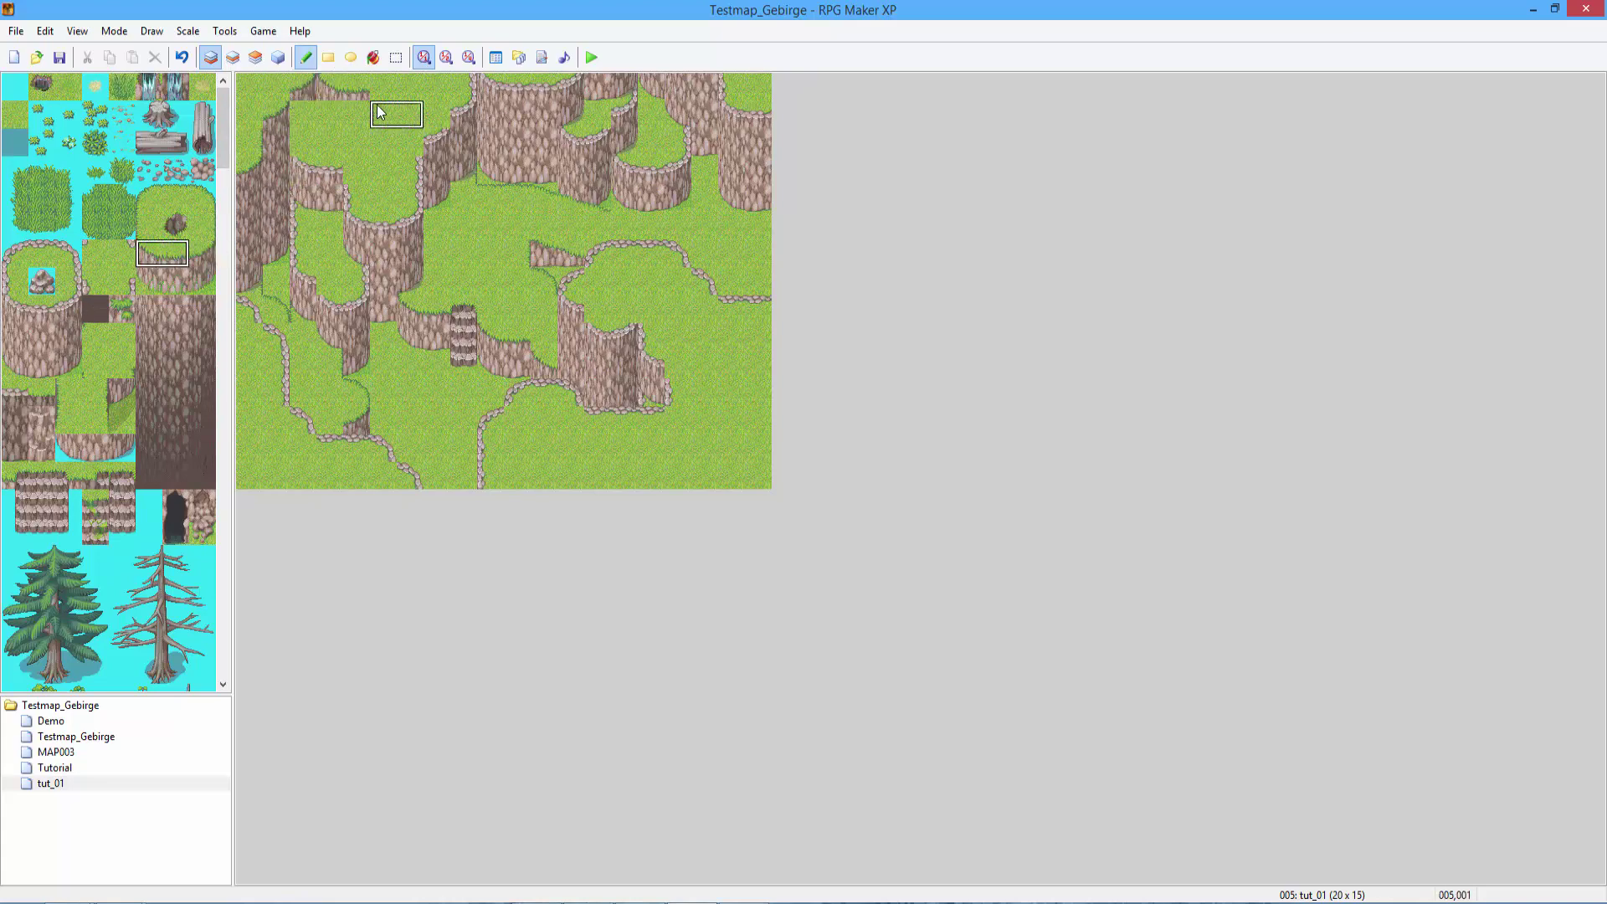
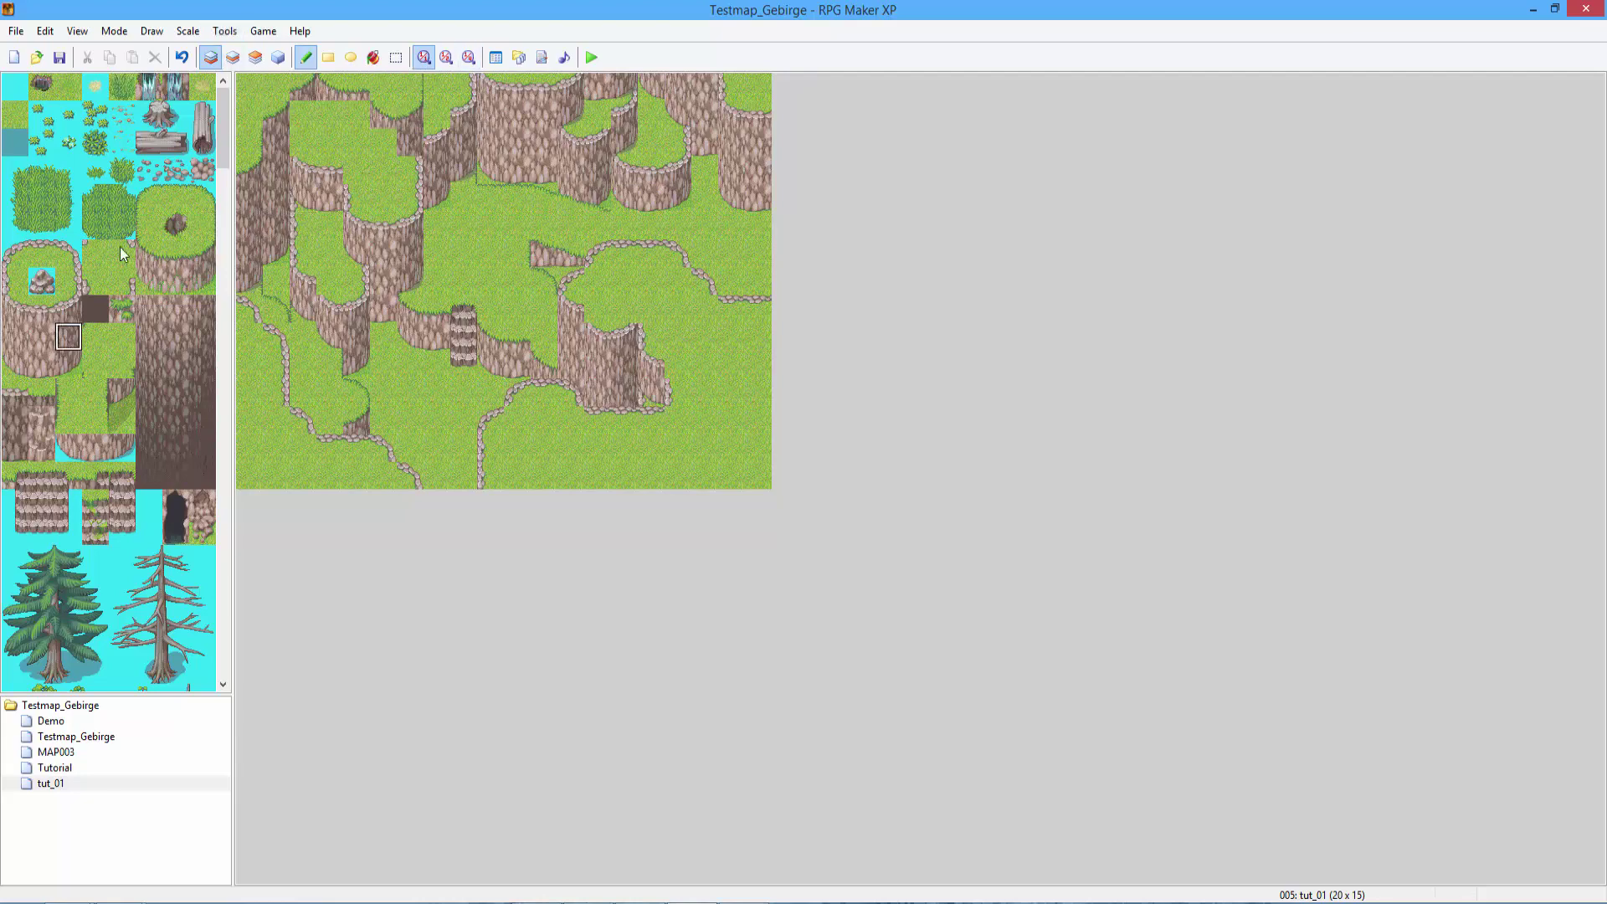
# Paint cliff tiles over the grass near the top of the map, turning single grass tiles into cliff.
pyautogui.moveTo(330, 113); pyautogui.dragTo(303, 113)
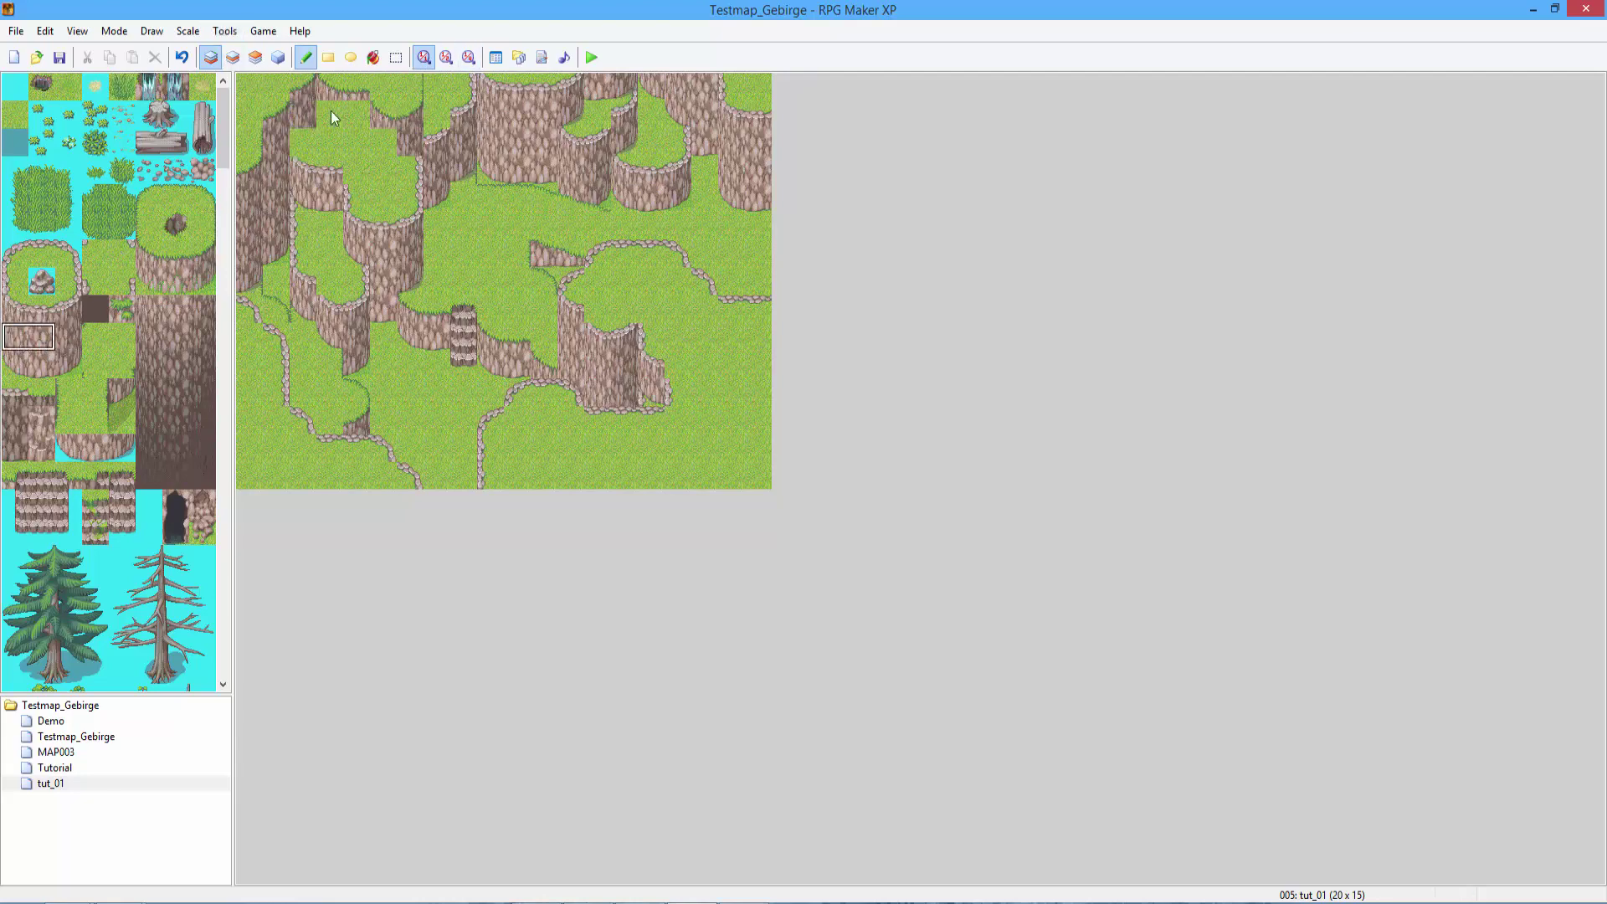
pyautogui.moveTo(411, 149)
pyautogui.mouseDown()
pyautogui.moveTo(383, 142)
pyautogui.moveTo(381, 166)
pyautogui.mouseUp()
pyautogui.moveTo(302, 115); pyautogui.dragTo(330, 144)
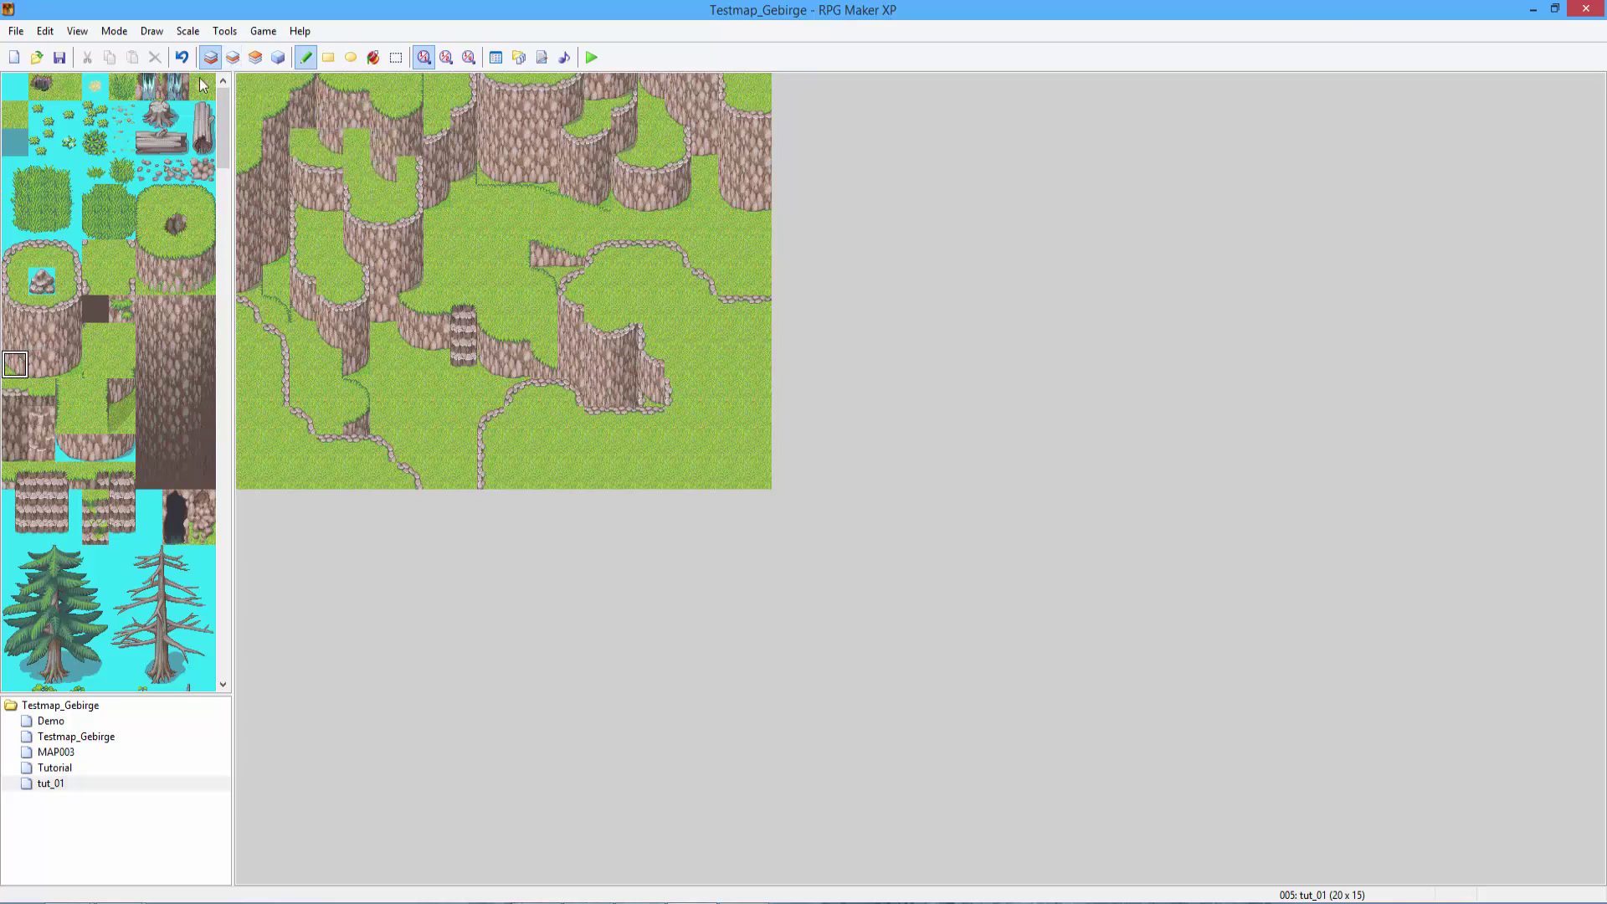
pyautogui.click(19, 285)
pyautogui.click(232, 57)
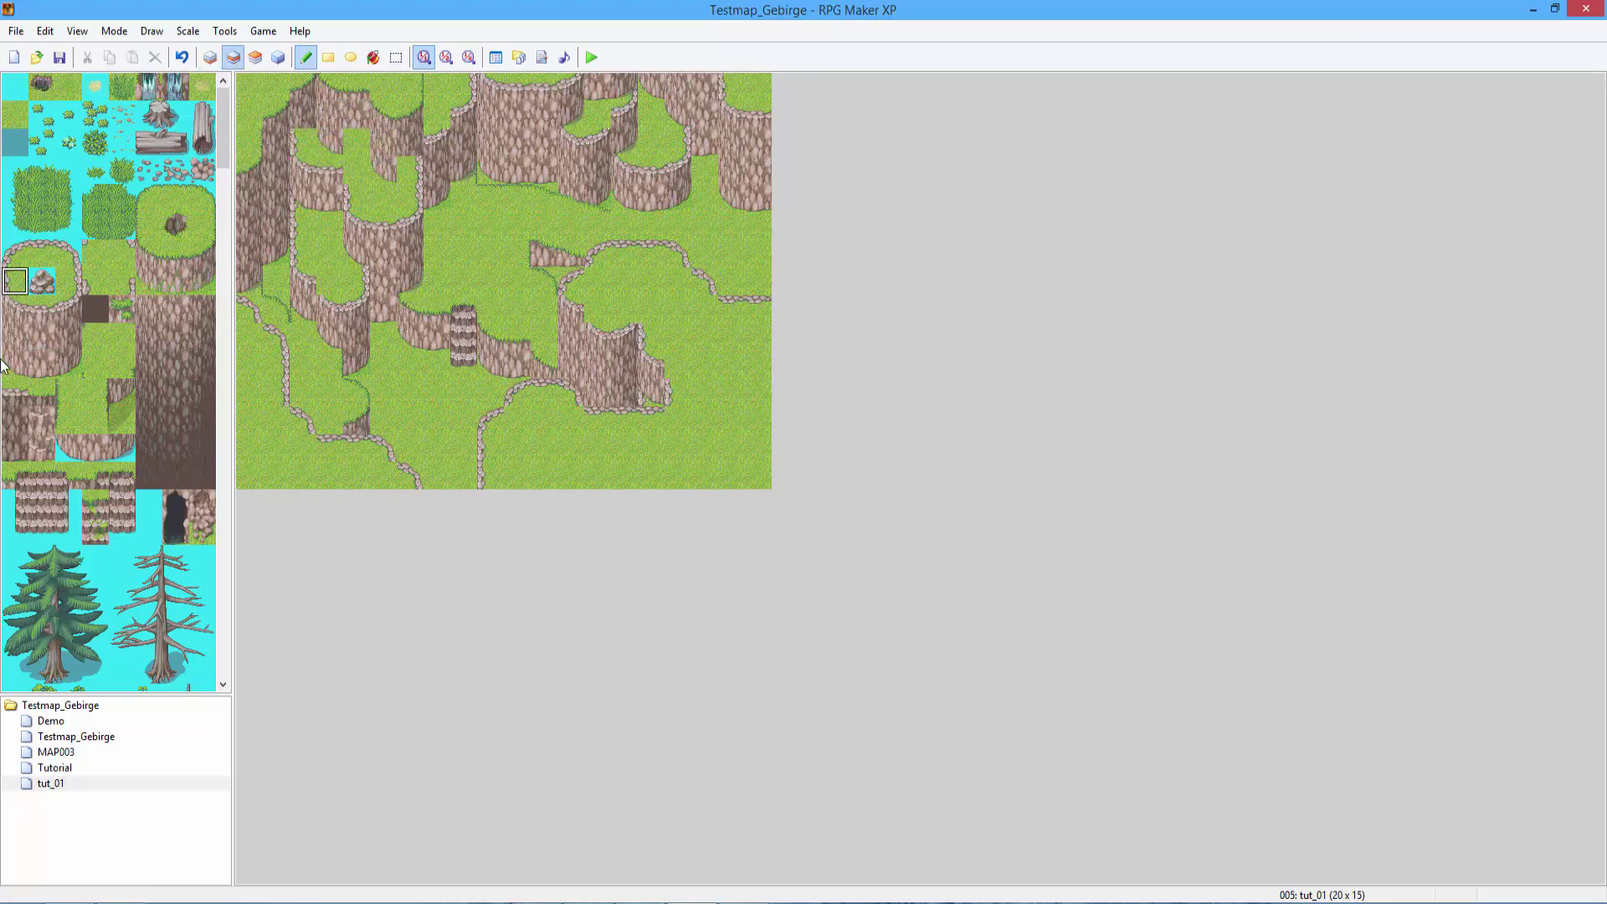
pyautogui.click(42, 364)
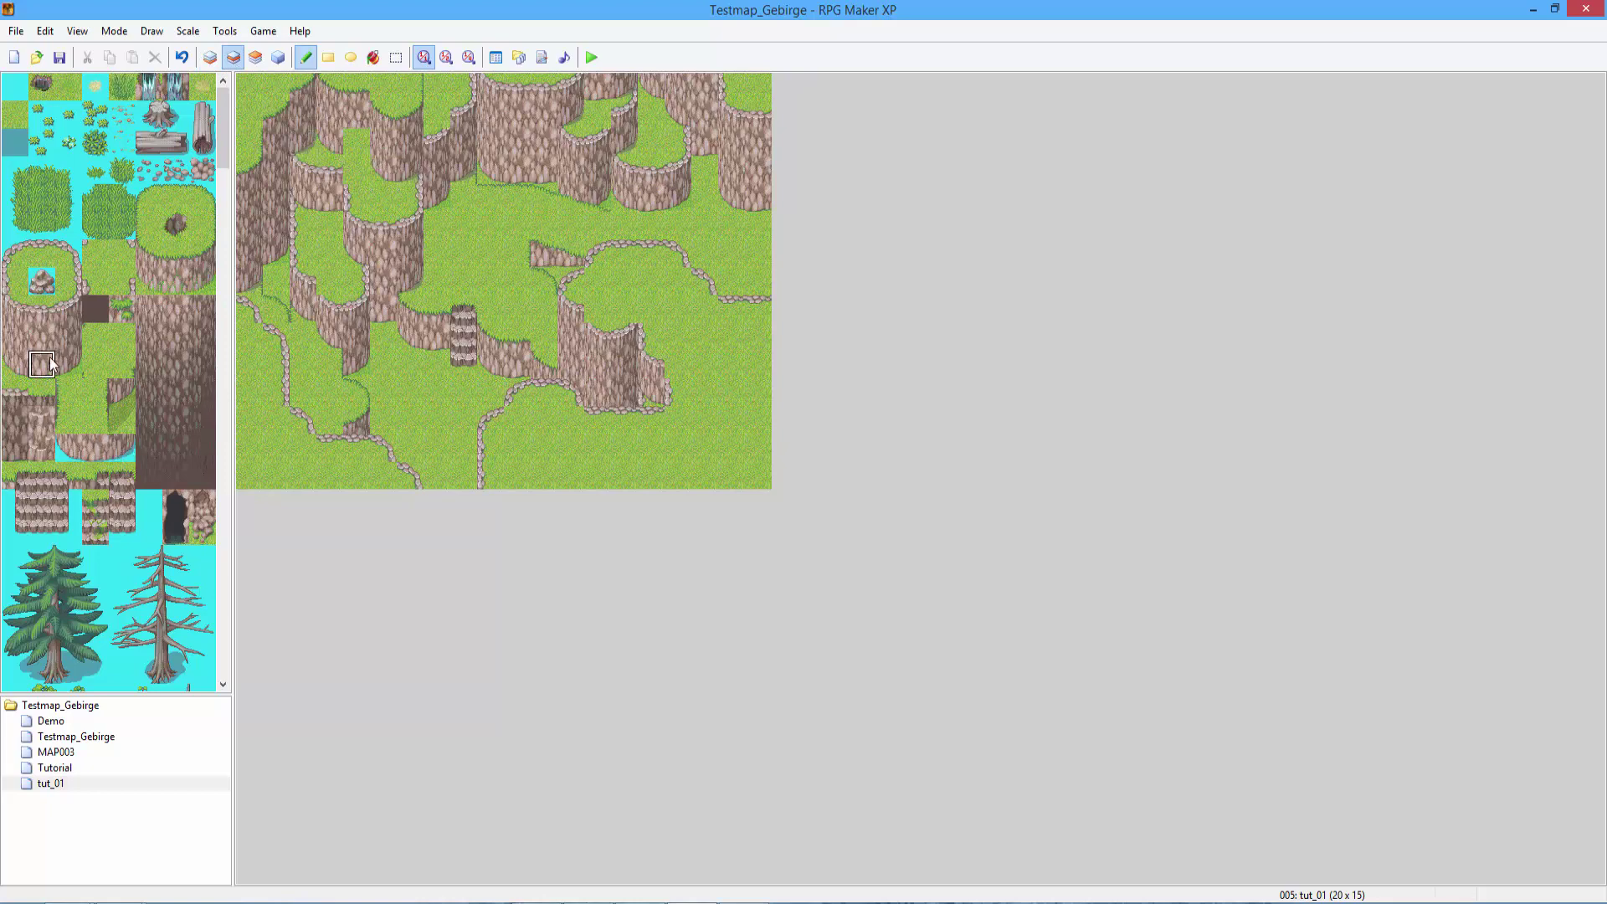
pyautogui.click(210, 57)
pyautogui.click(357, 142)
# Repaint the top column of the map with several different cliff tiles.
pyautogui.click(201, 283)
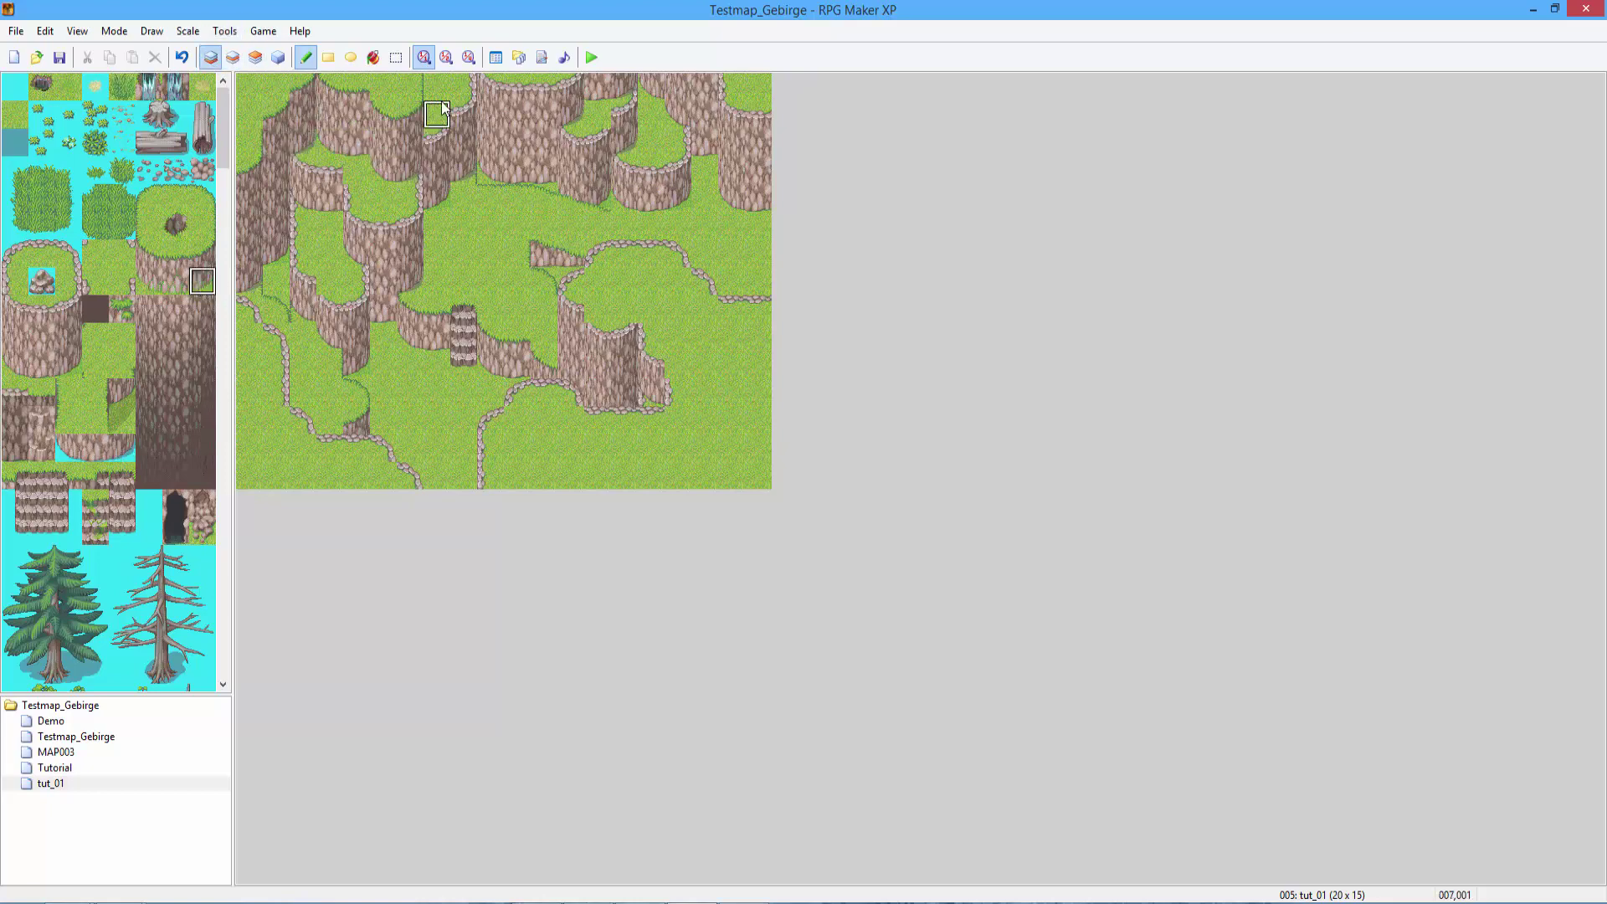
pyautogui.moveTo(437, 87); pyautogui.dragTo(437, 117)
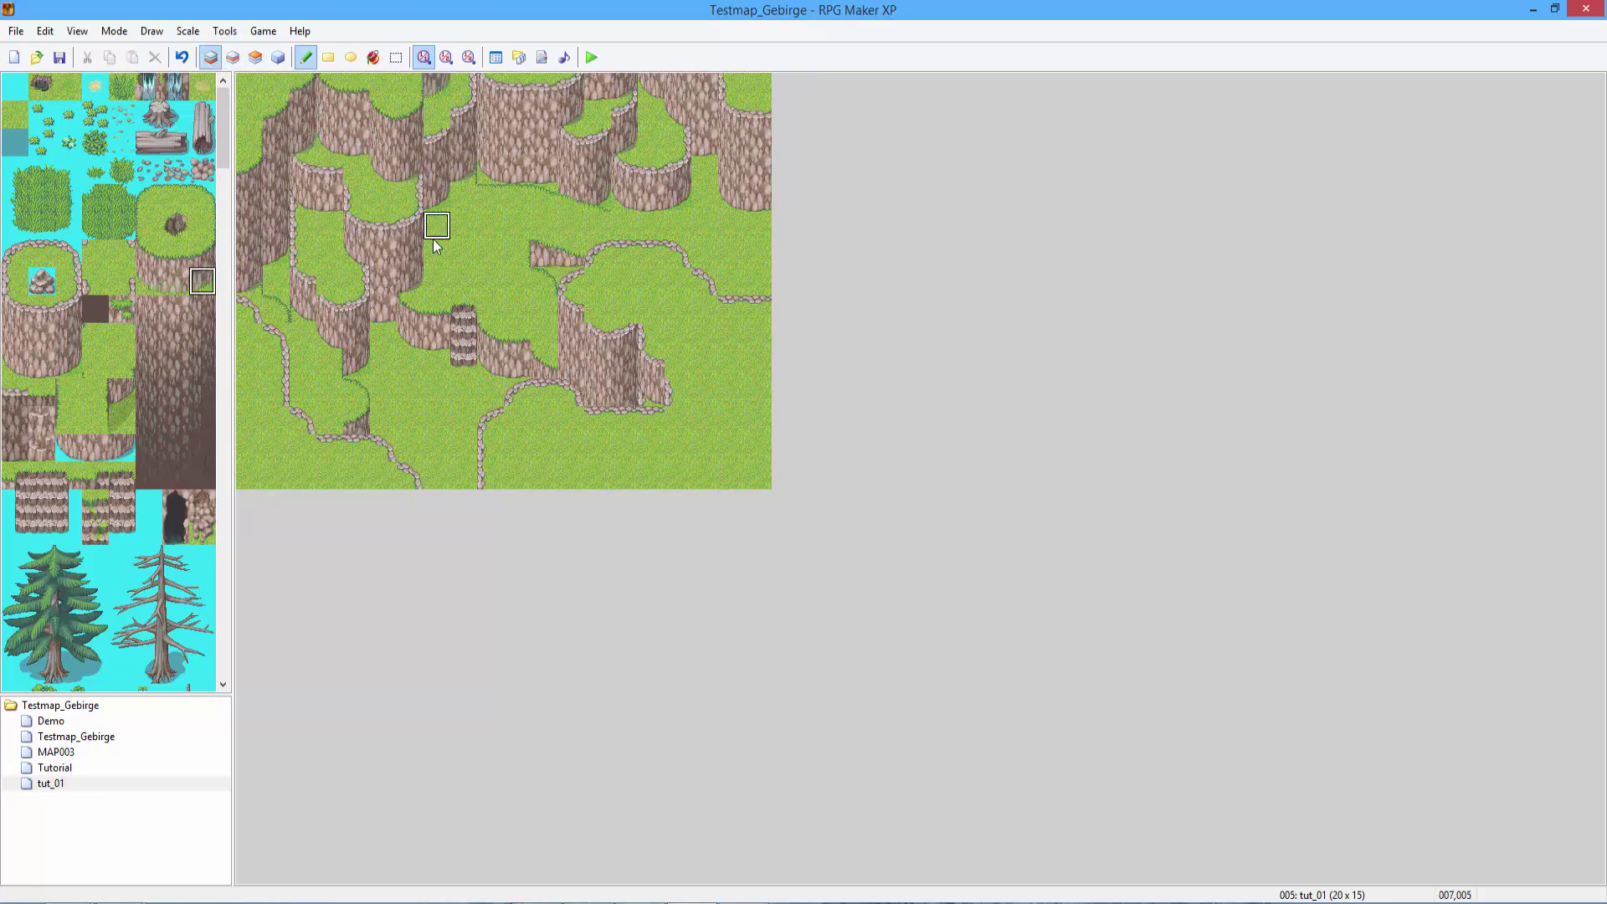
pyautogui.click(121, 282)
pyautogui.click(436, 115)
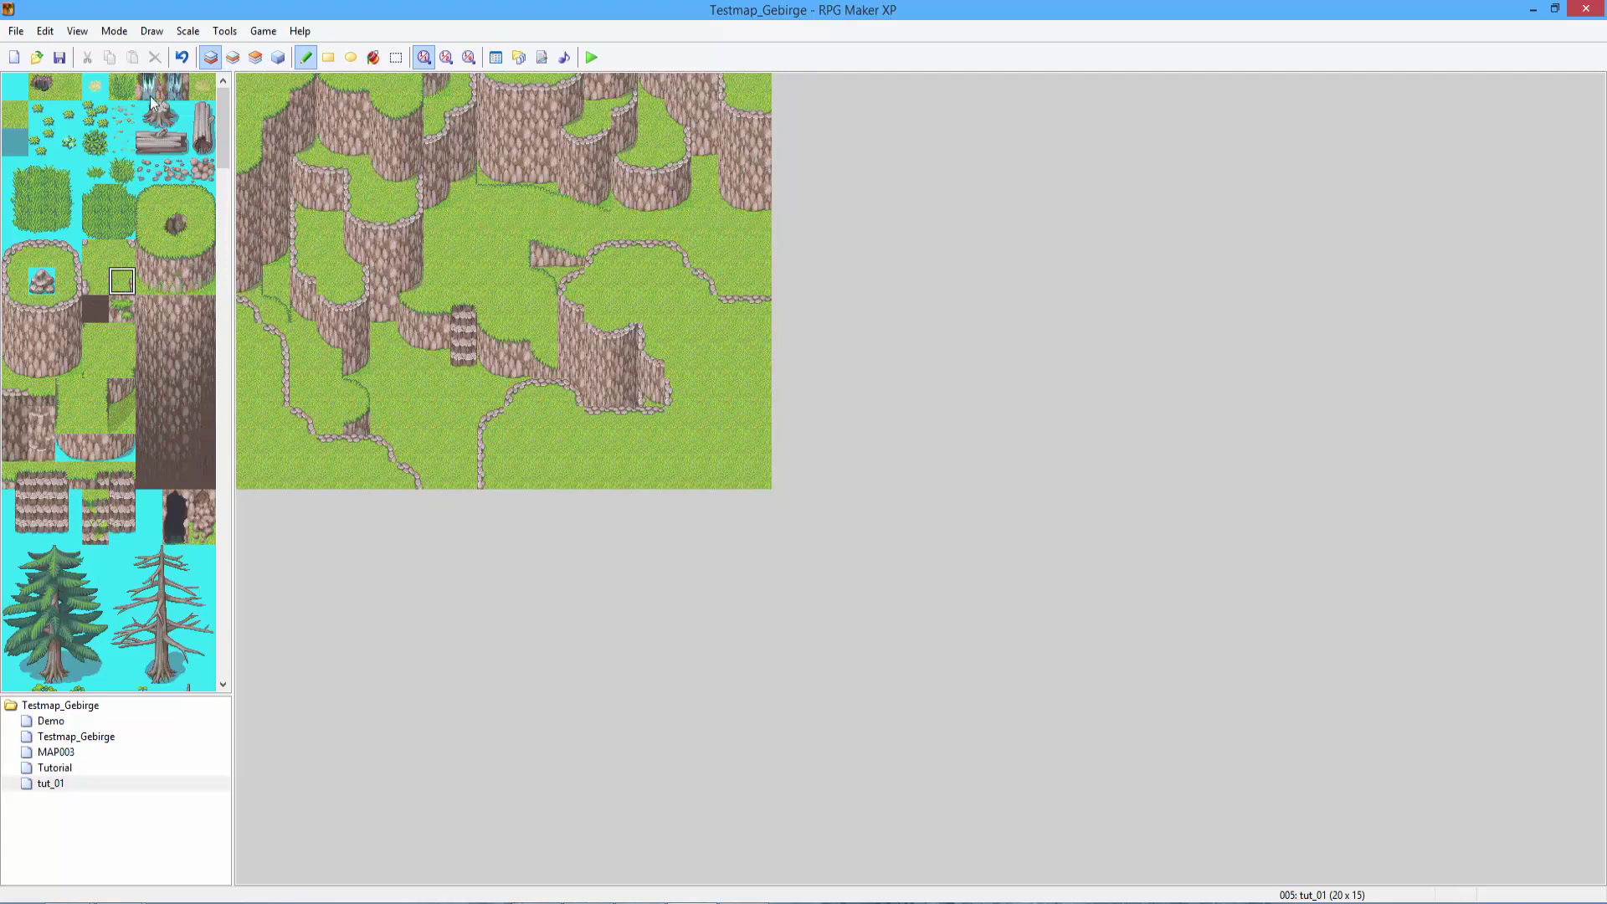
pyautogui.click(49, 318)
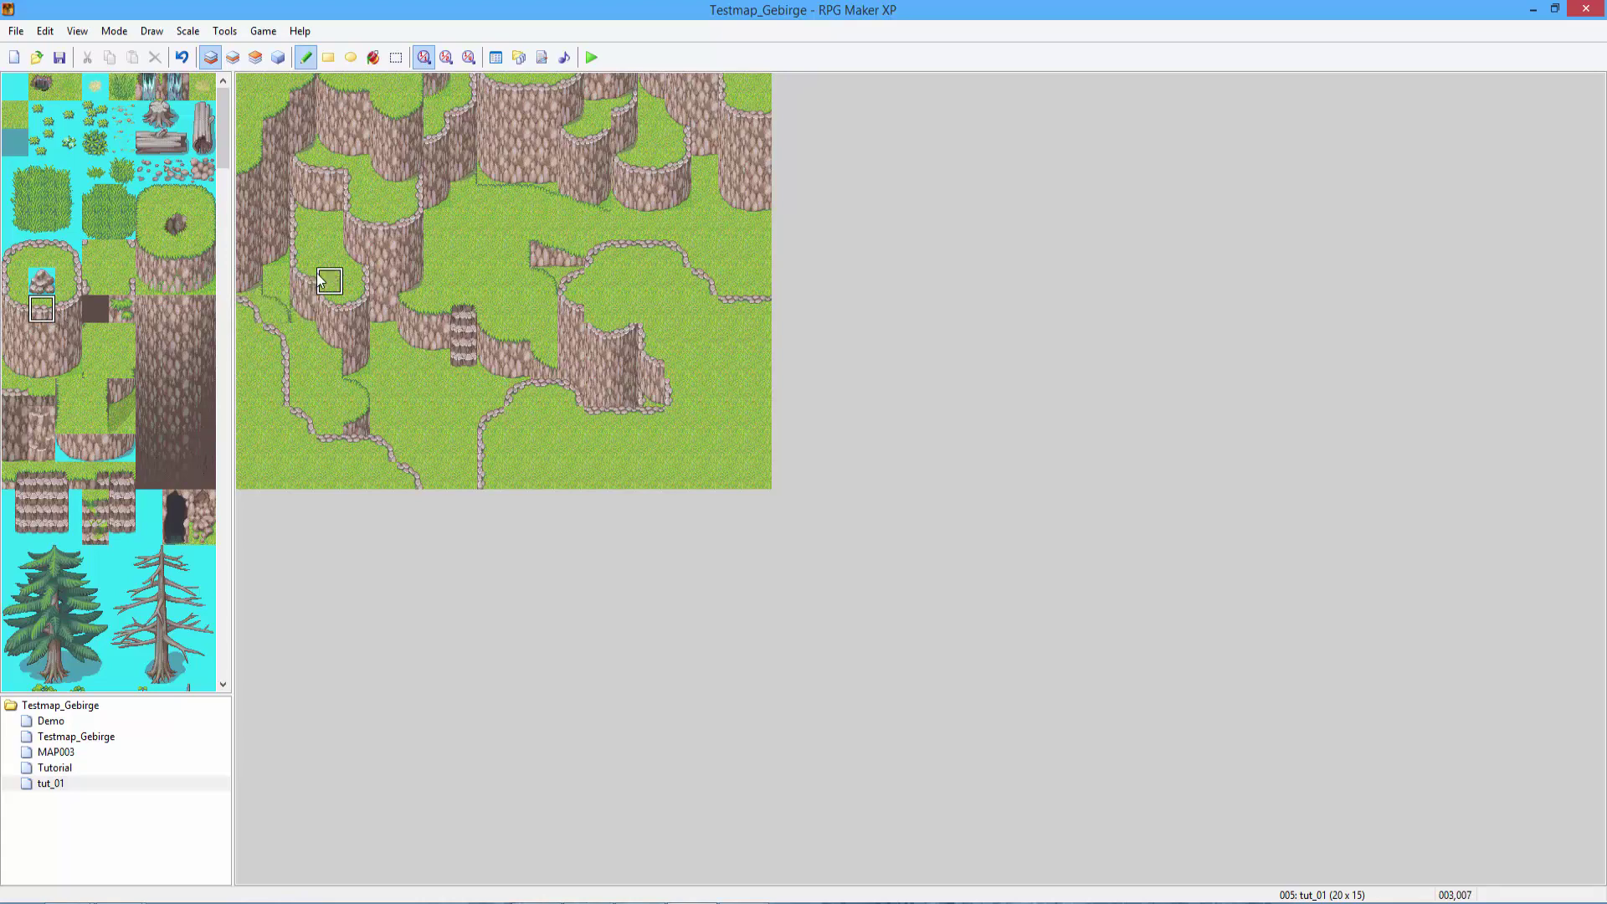
pyautogui.click(68, 337)
pyautogui.moveTo(437, 143); pyautogui.dragTo(437, 87)
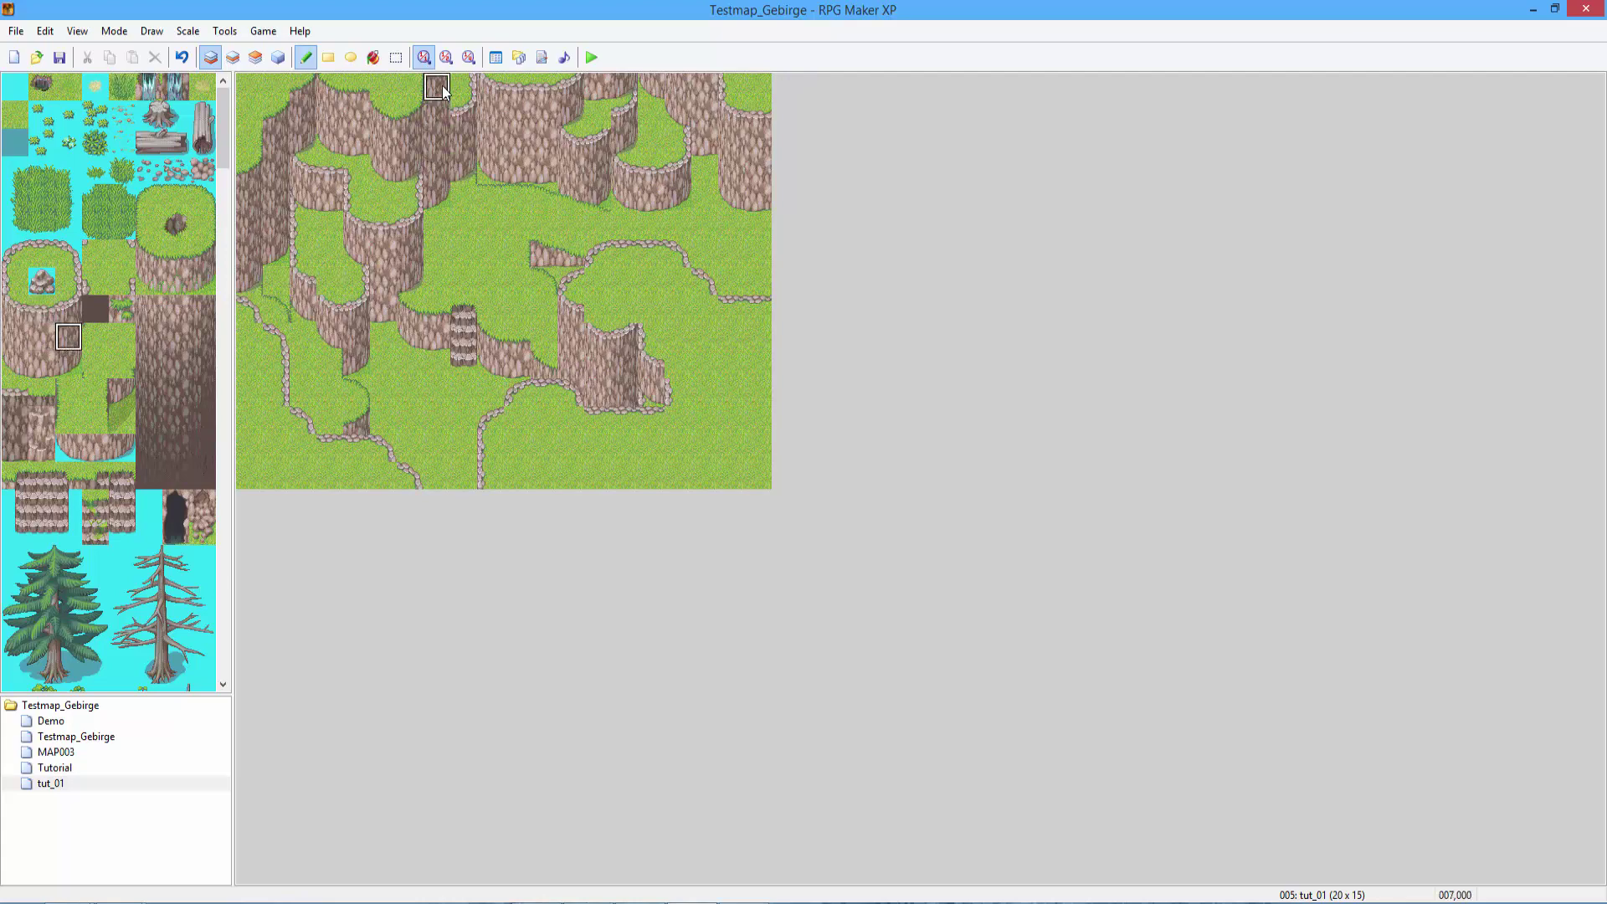
# Select cliff tiles on layers 1 and 2, ending with the leftmost cliff tile.
pyautogui.click(233, 56)
pyautogui.click(67, 448)
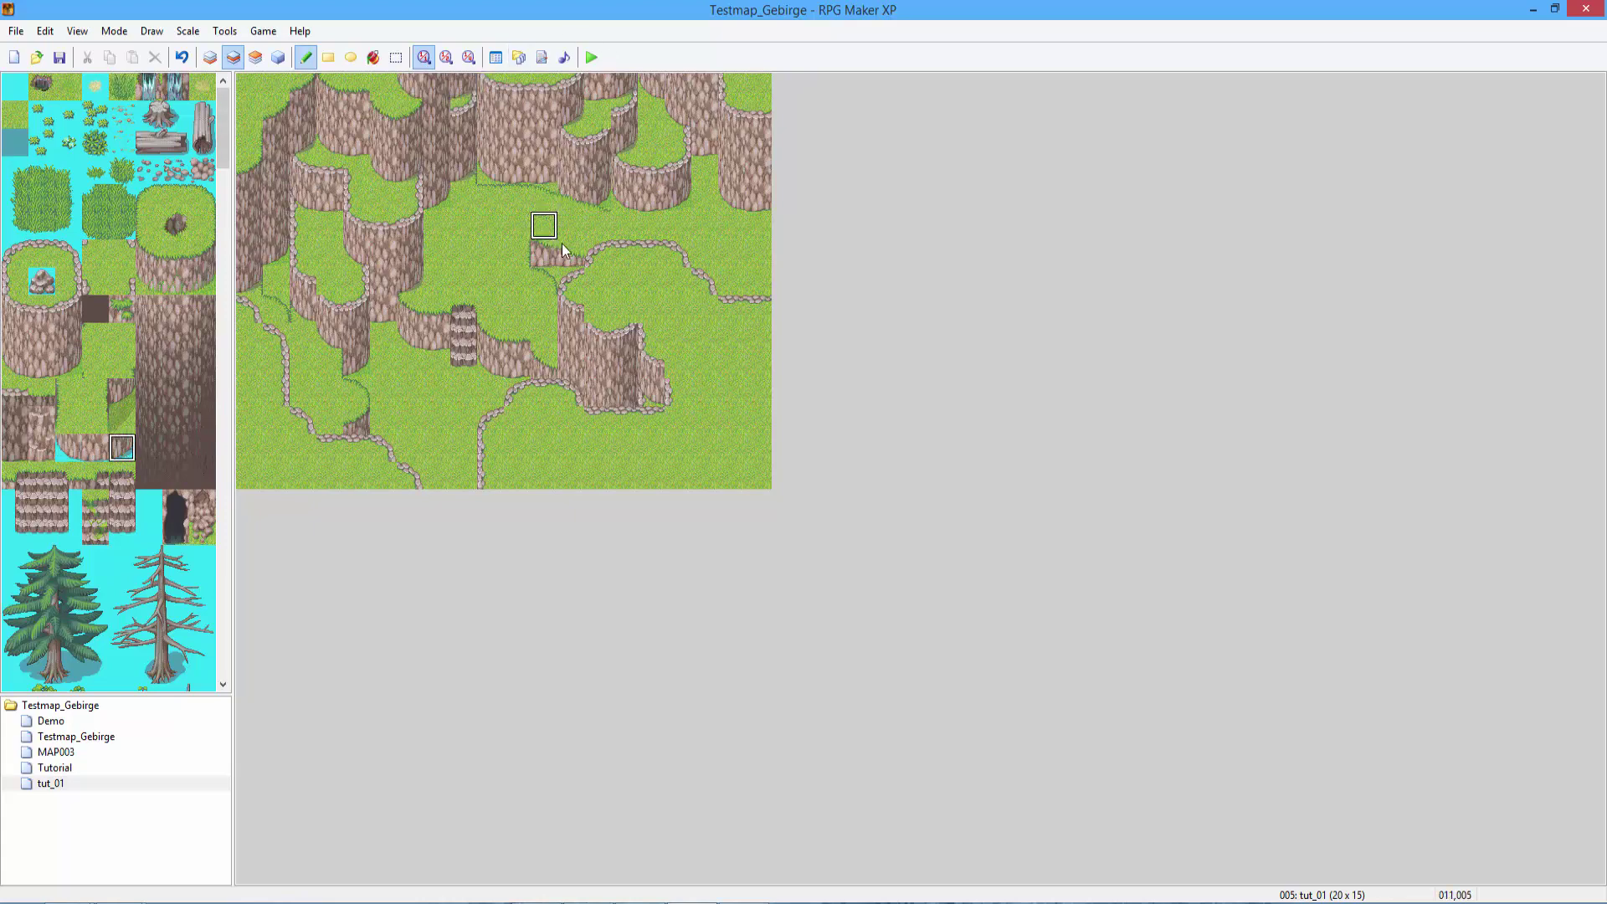
pyautogui.click(210, 57)
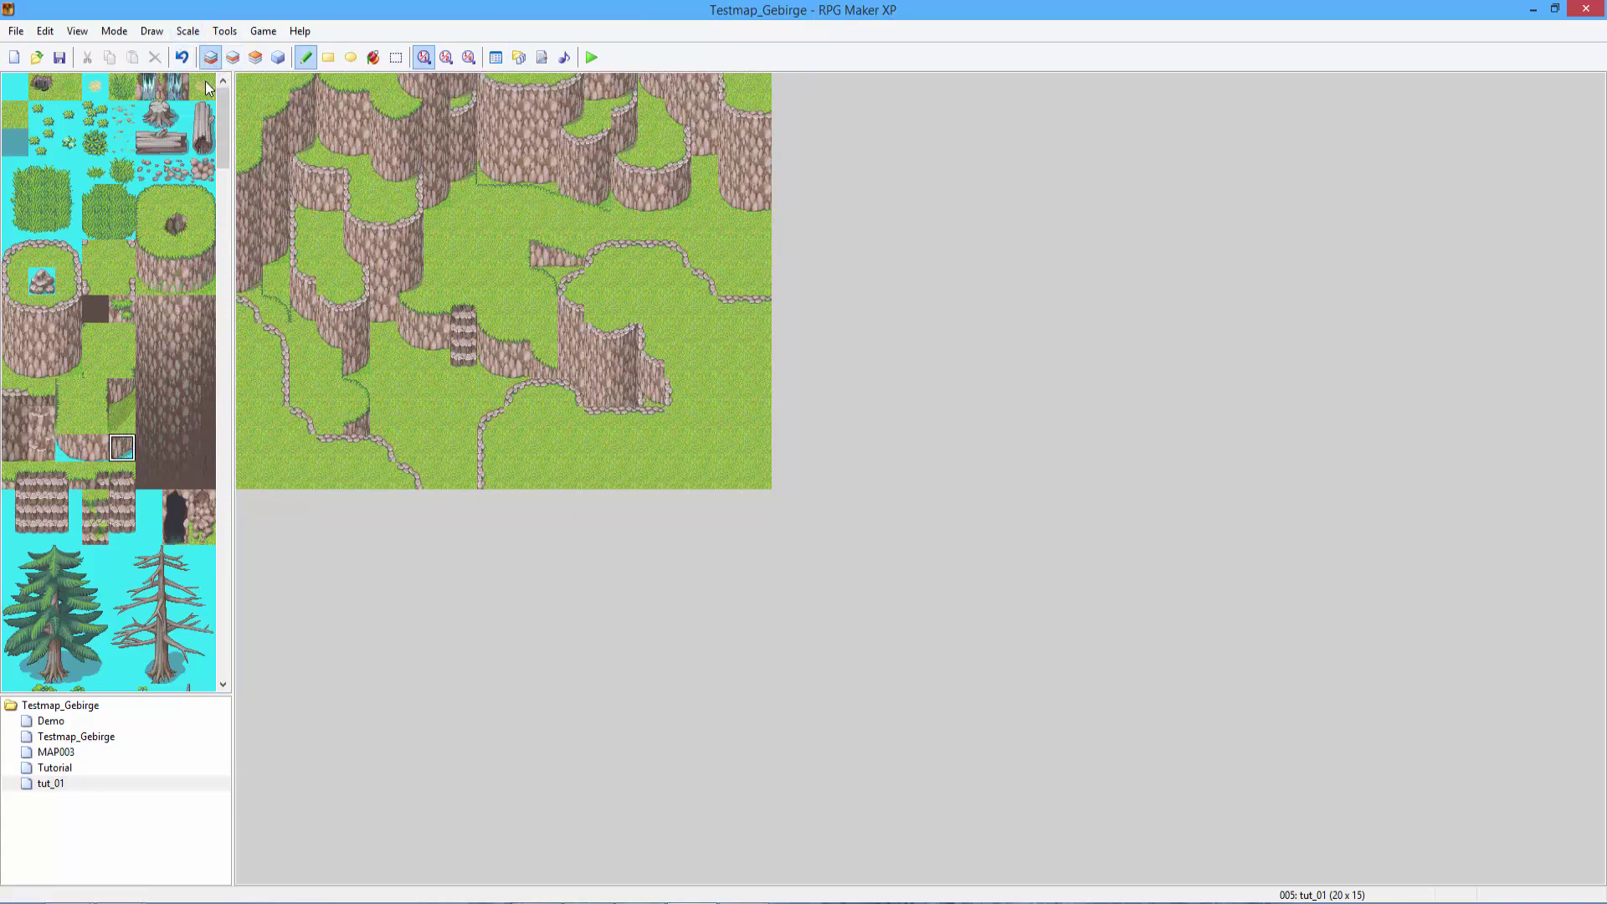
pyautogui.rightClick(277, 122)
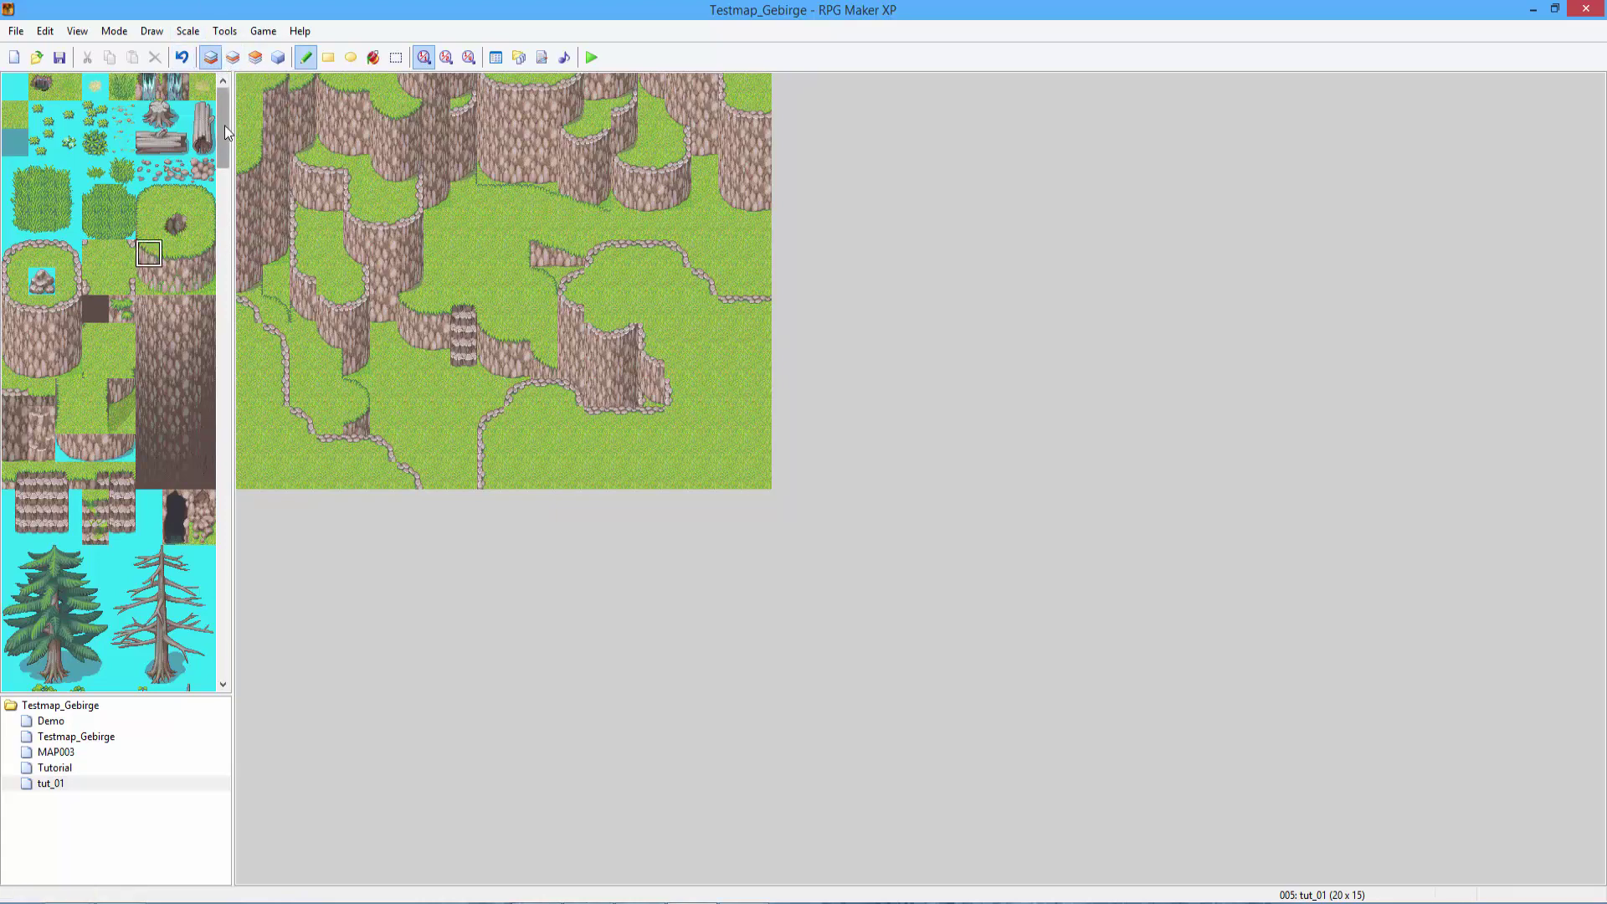
pyautogui.click(232, 57)
pyautogui.click(68, 419)
pyautogui.click(76, 453)
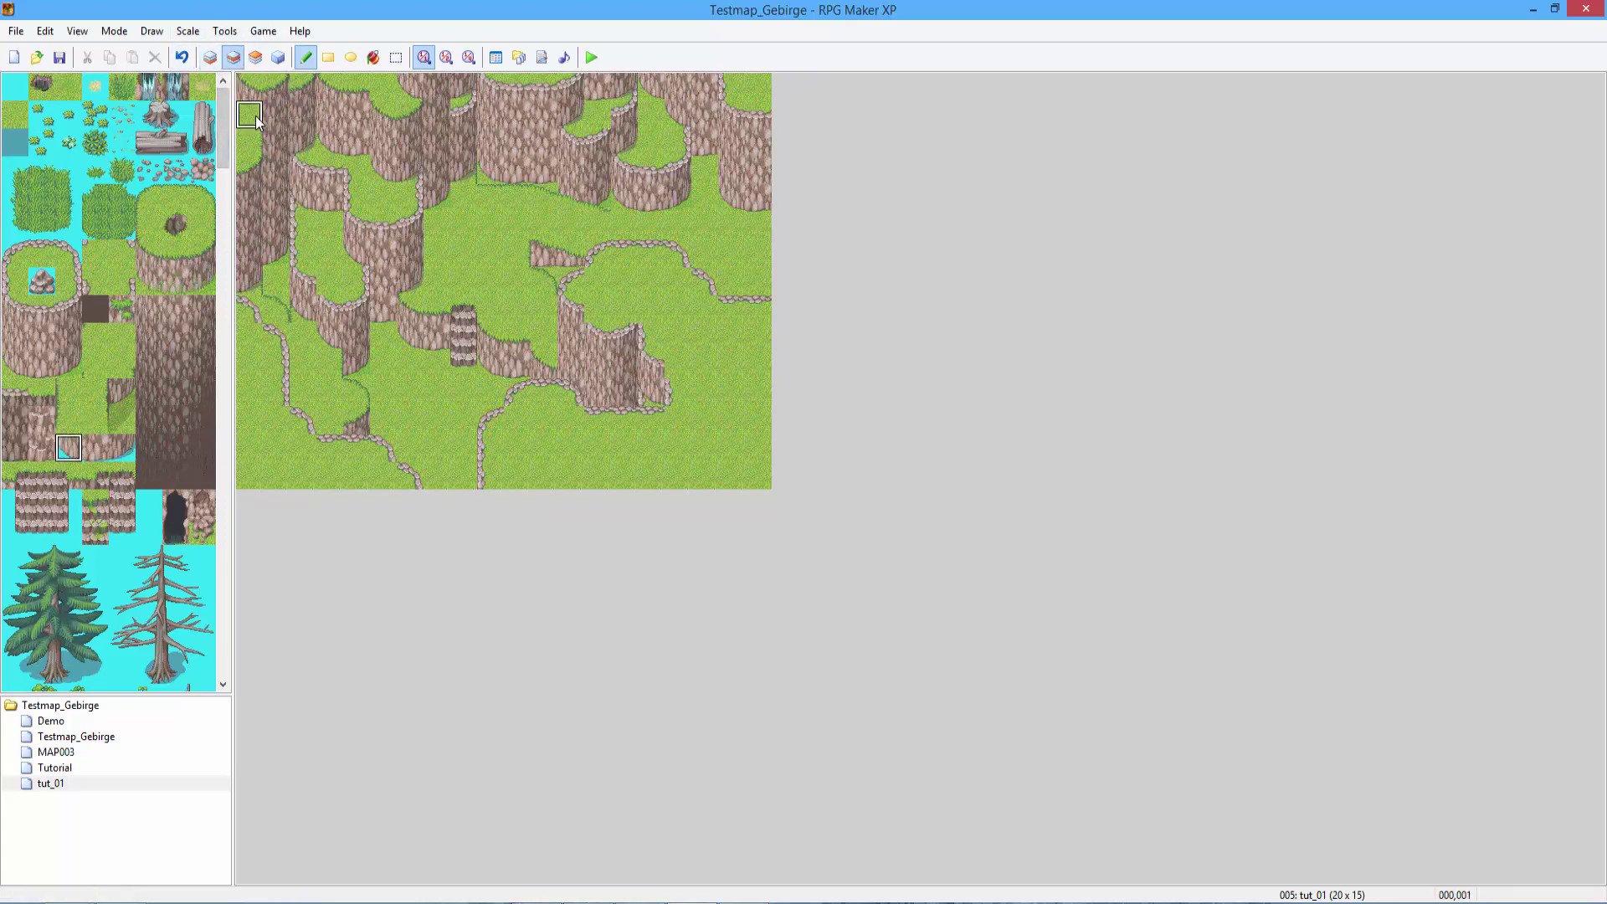
pyautogui.click(209, 57)
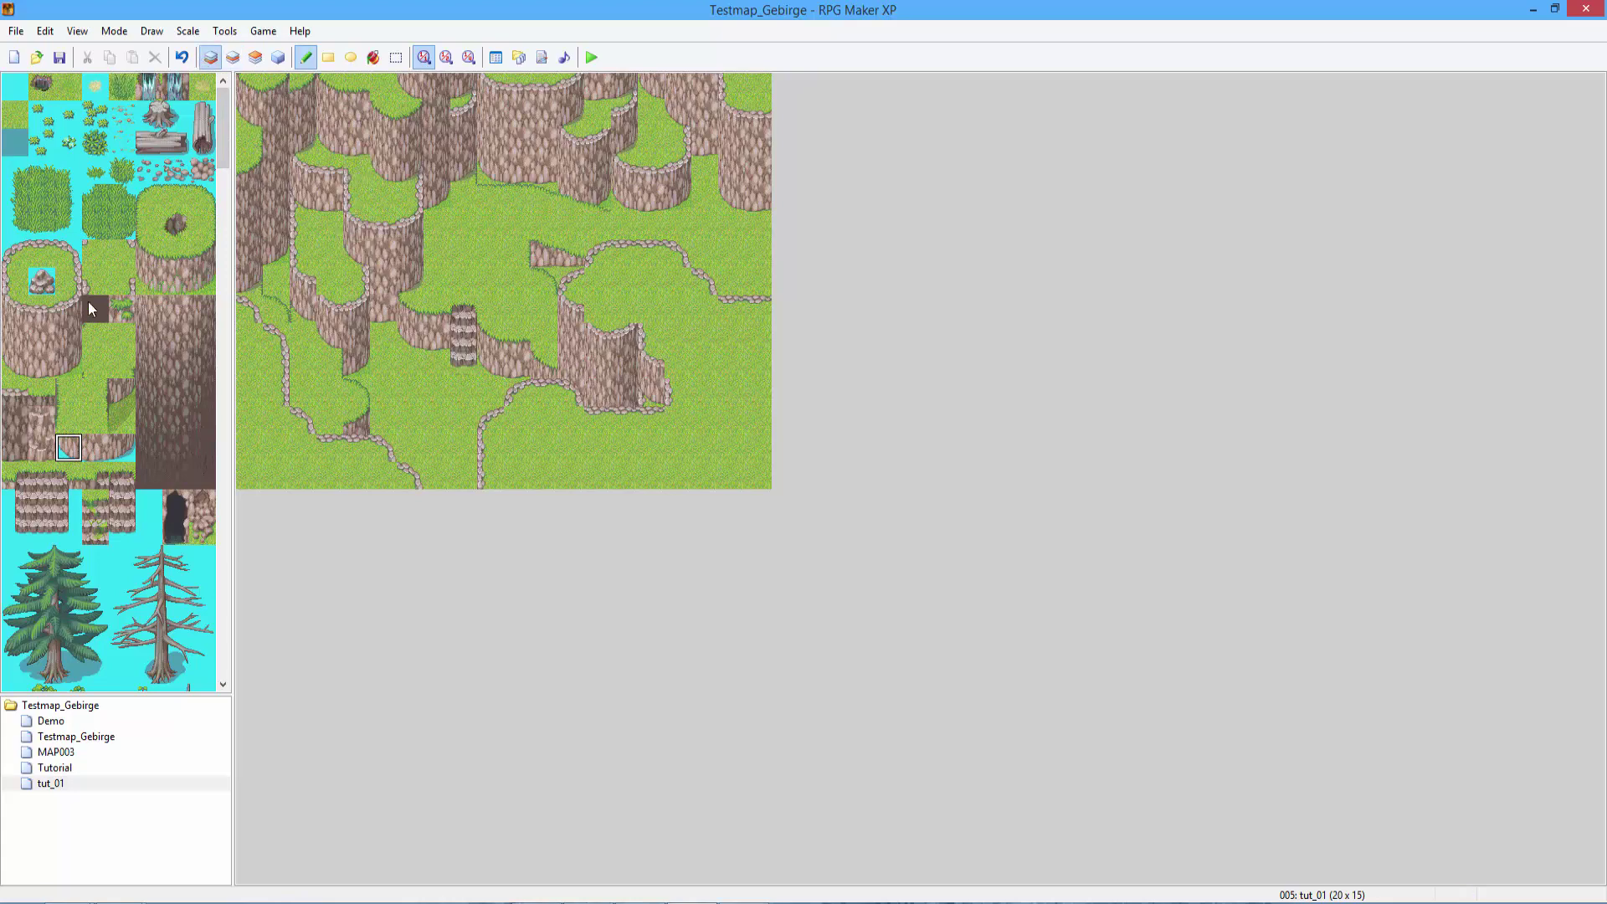
pyautogui.click(67, 307)
pyautogui.click(14, 310)
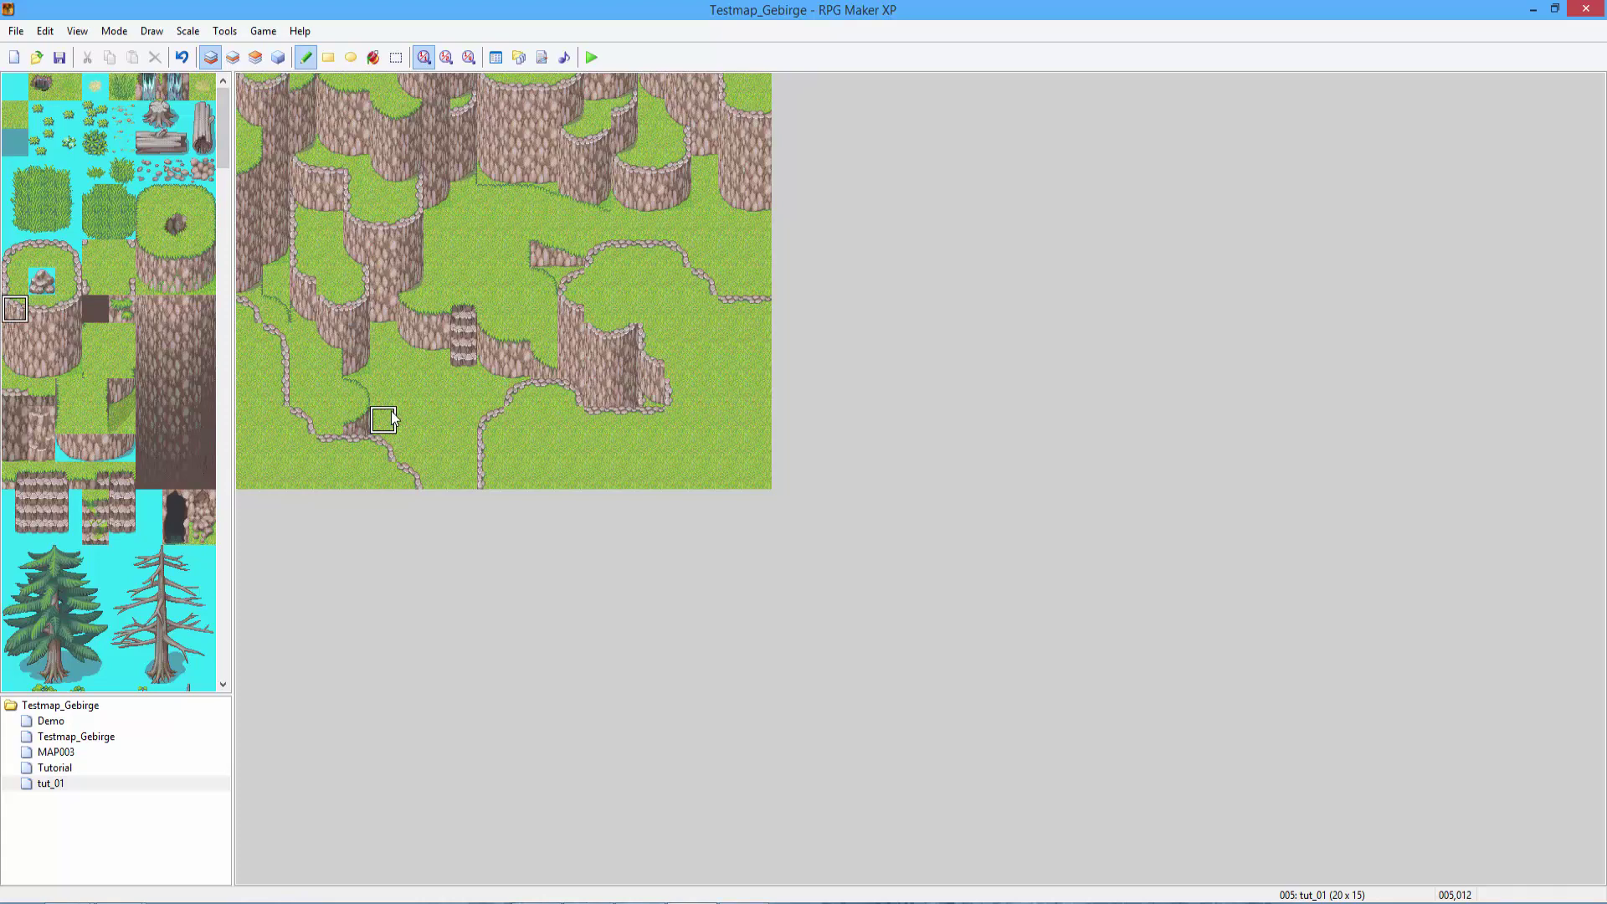
# Paint cliff tiles, including a two-tile-tall piece at tile 6,3, and save the project.
pyautogui.click(277, 213)
pyautogui.click(410, 174)
pyautogui.moveTo(69, 281); pyautogui.dragTo(69, 308)
pyautogui.click(276, 180)
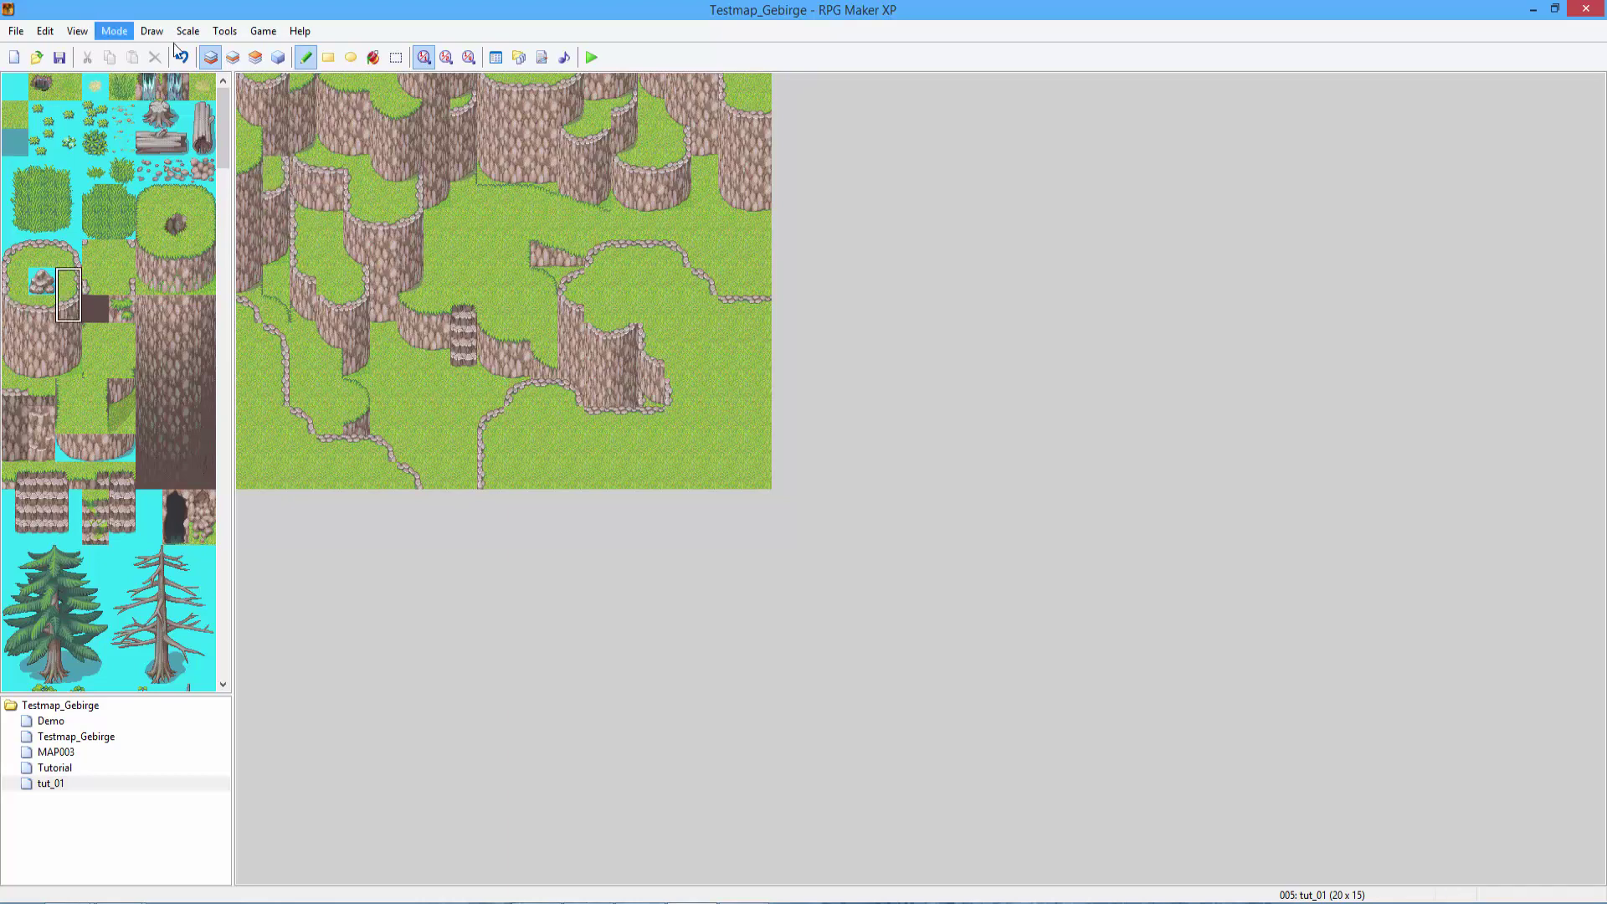
pyautogui.click(121, 448)
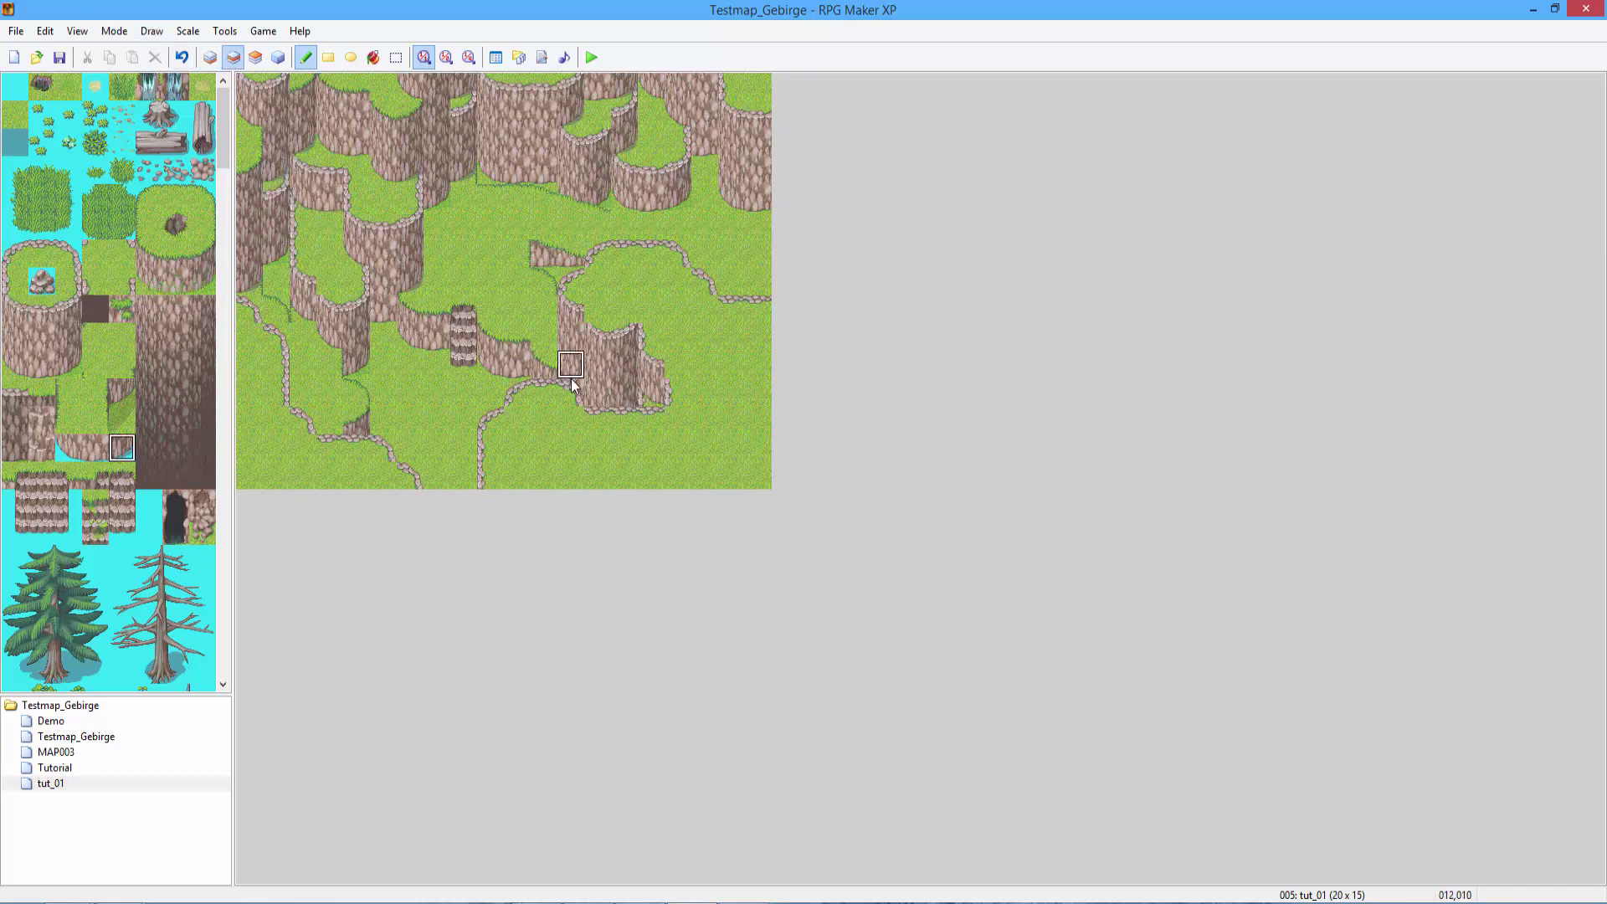
pyautogui.click(59, 57)
# Paint grass on the base layer at map tile 001,004.
pyautogui.click(210, 57)
pyautogui.click(202, 225)
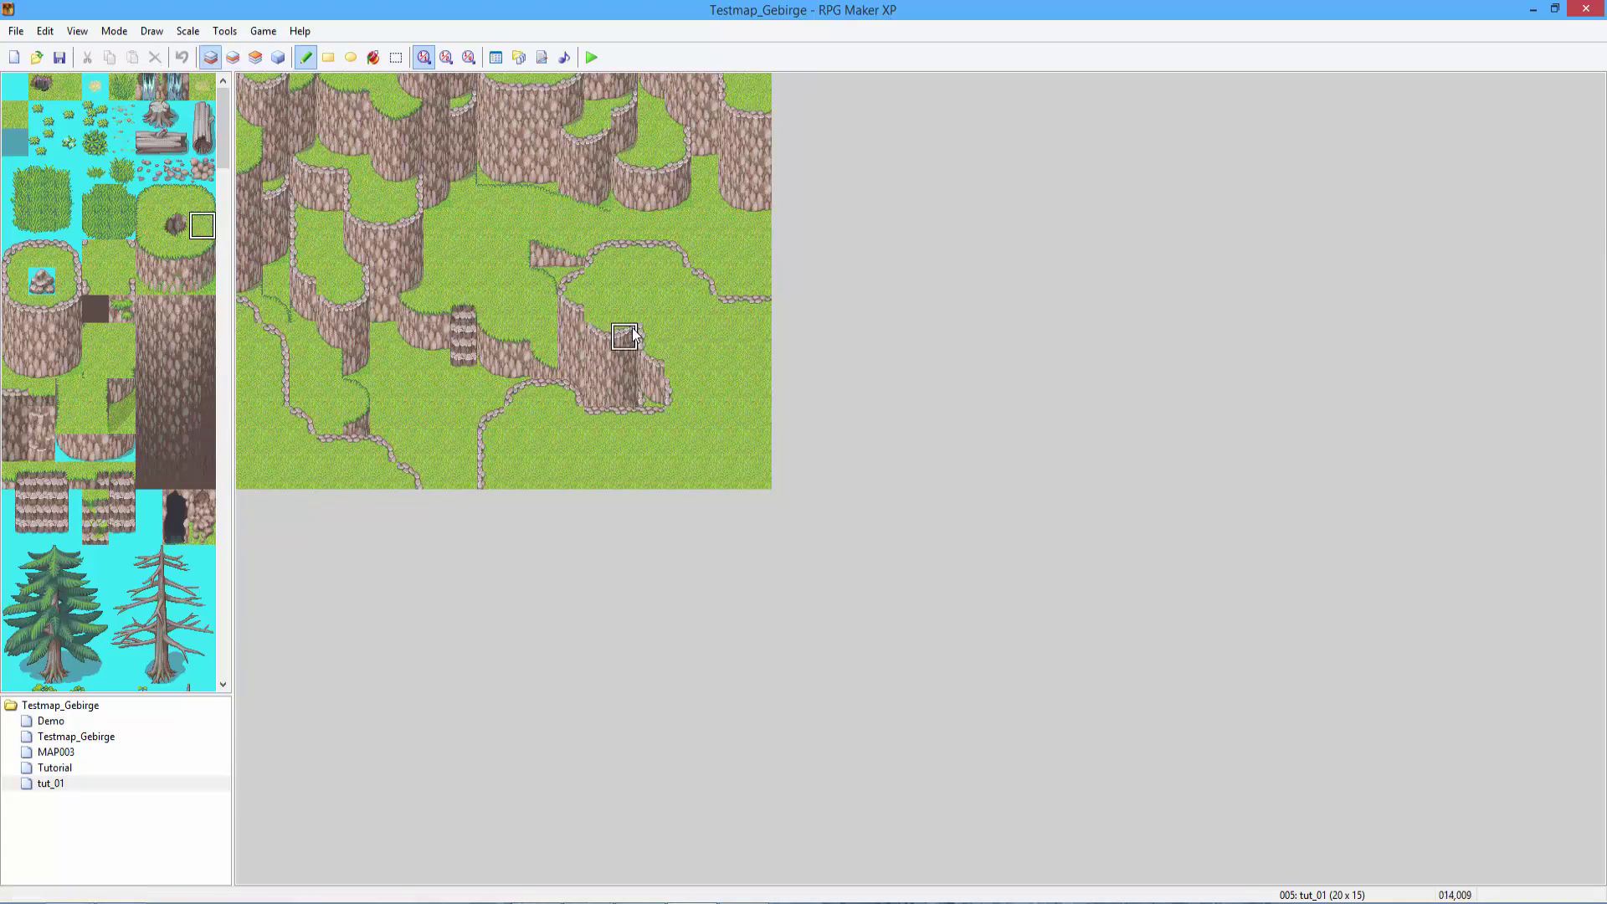
pyautogui.click(287, 192)
pyautogui.click(233, 58)
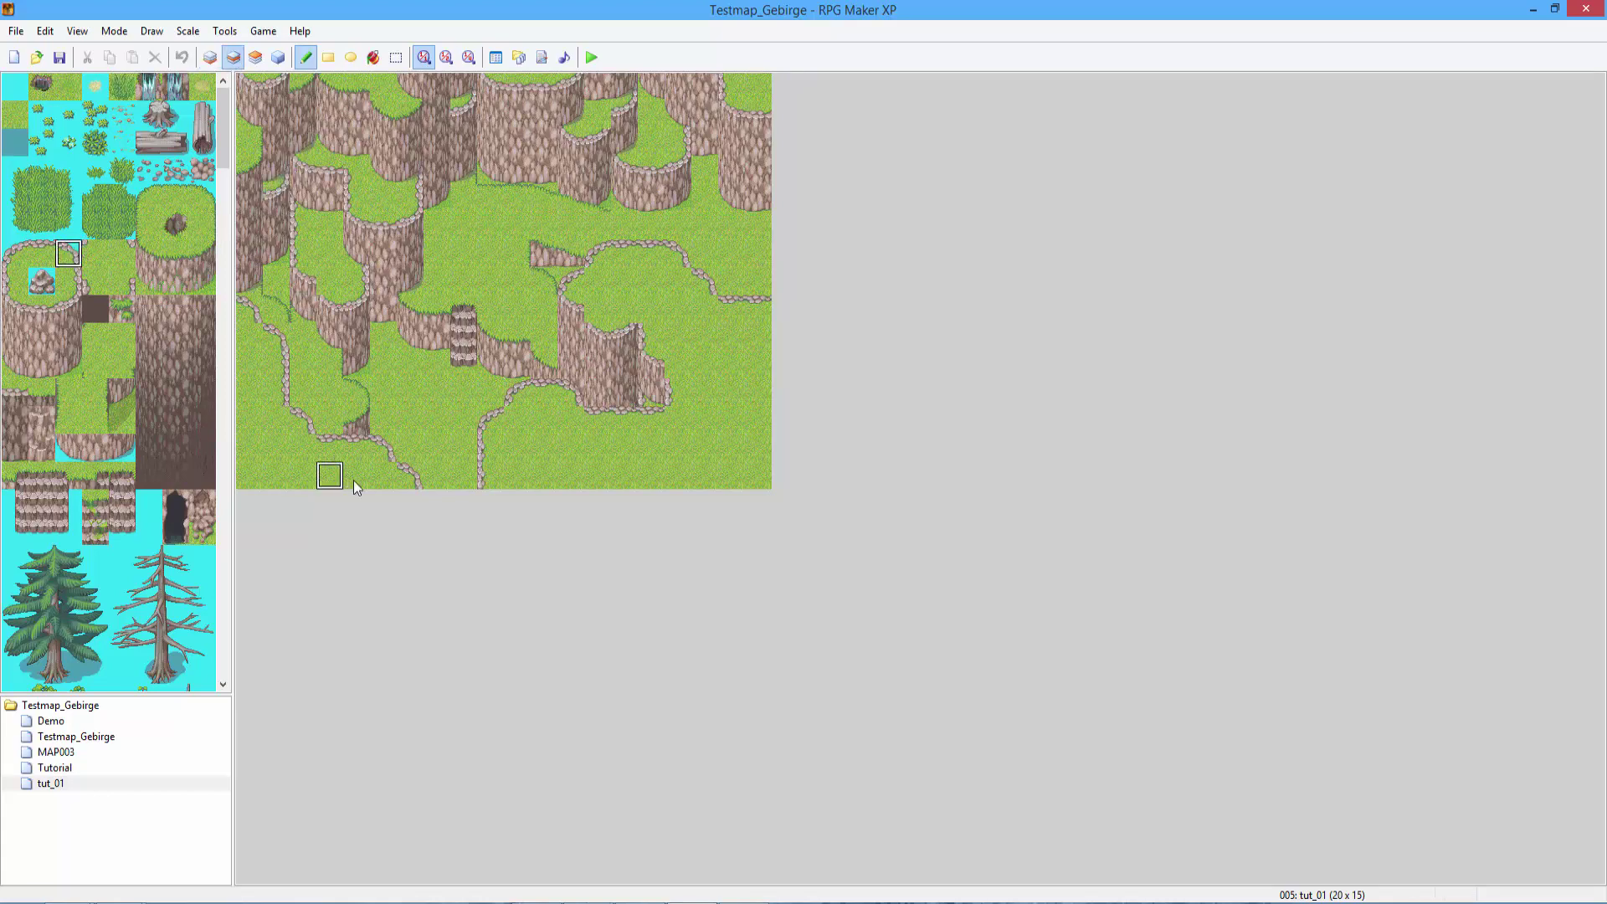
pyautogui.click(41, 255)
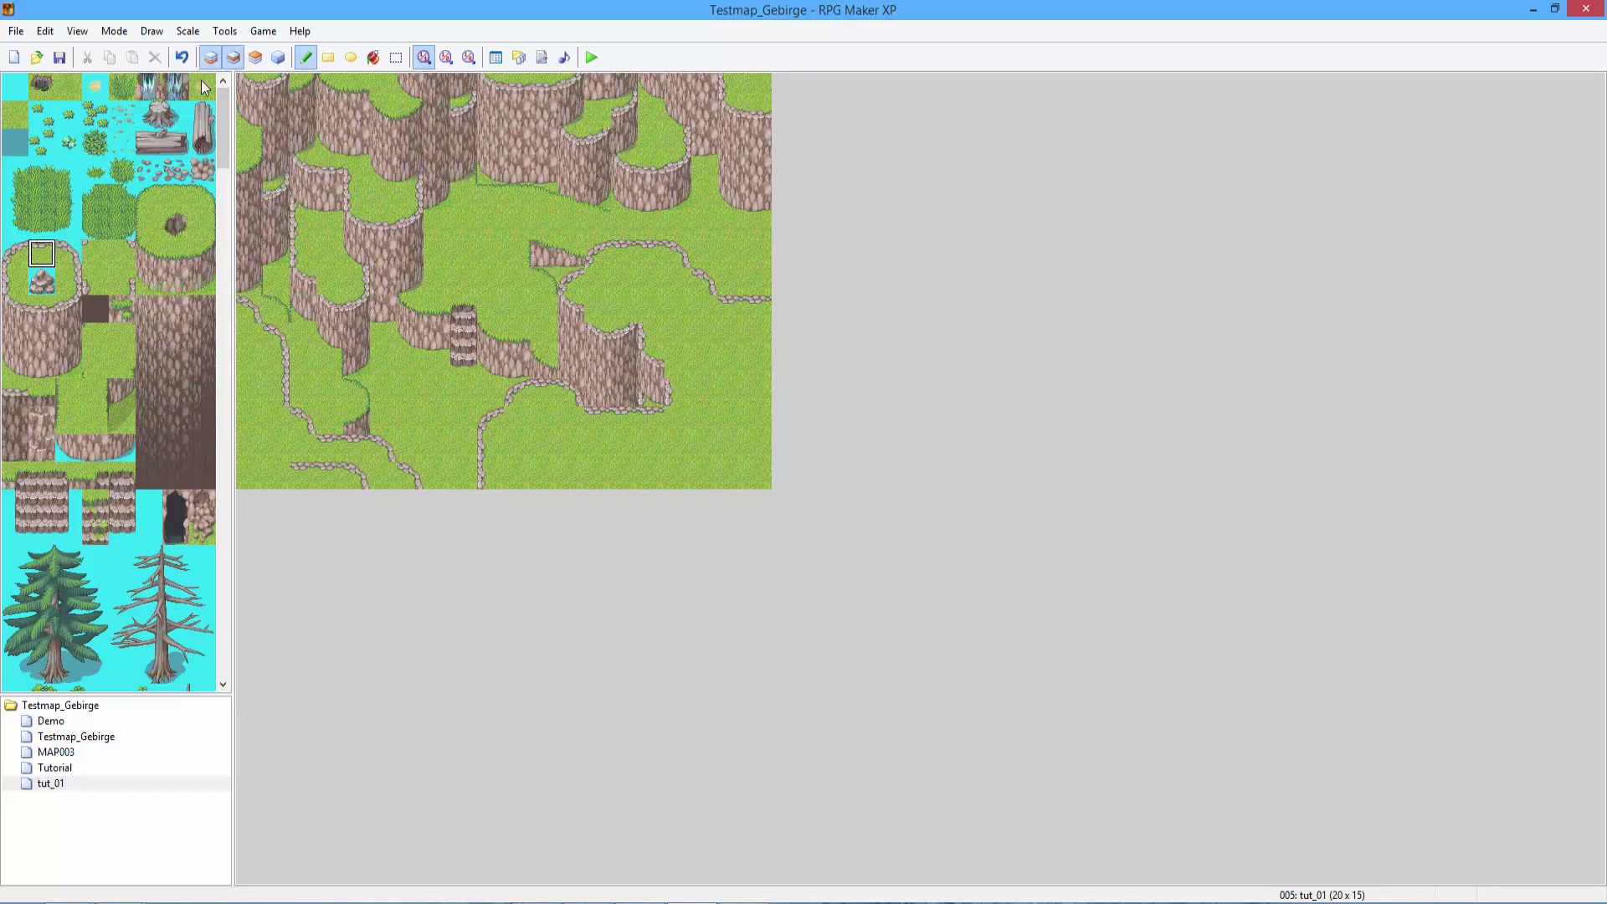
# Paint stone-border tiles near the bottom-left corner, including a two-tile border piece.
pyautogui.click(210, 57)
pyautogui.click(68, 281)
pyautogui.click(272, 439)
pyautogui.moveTo(42, 253); pyautogui.dragTo(68, 253)
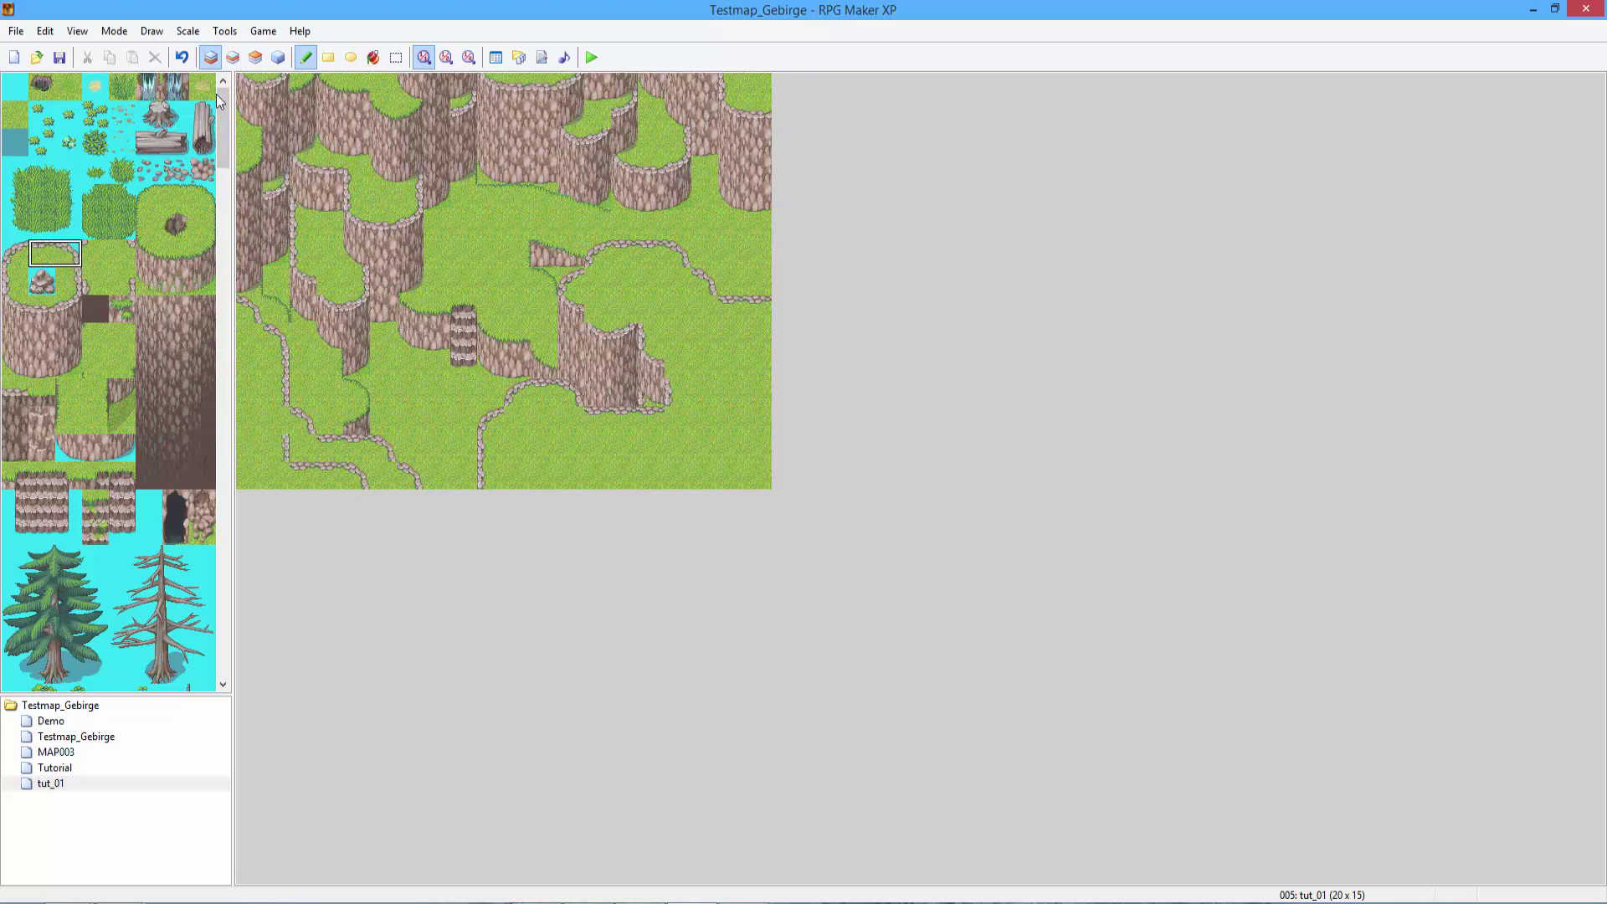
pyautogui.click(233, 57)
pyautogui.click(210, 57)
pyautogui.click(201, 226)
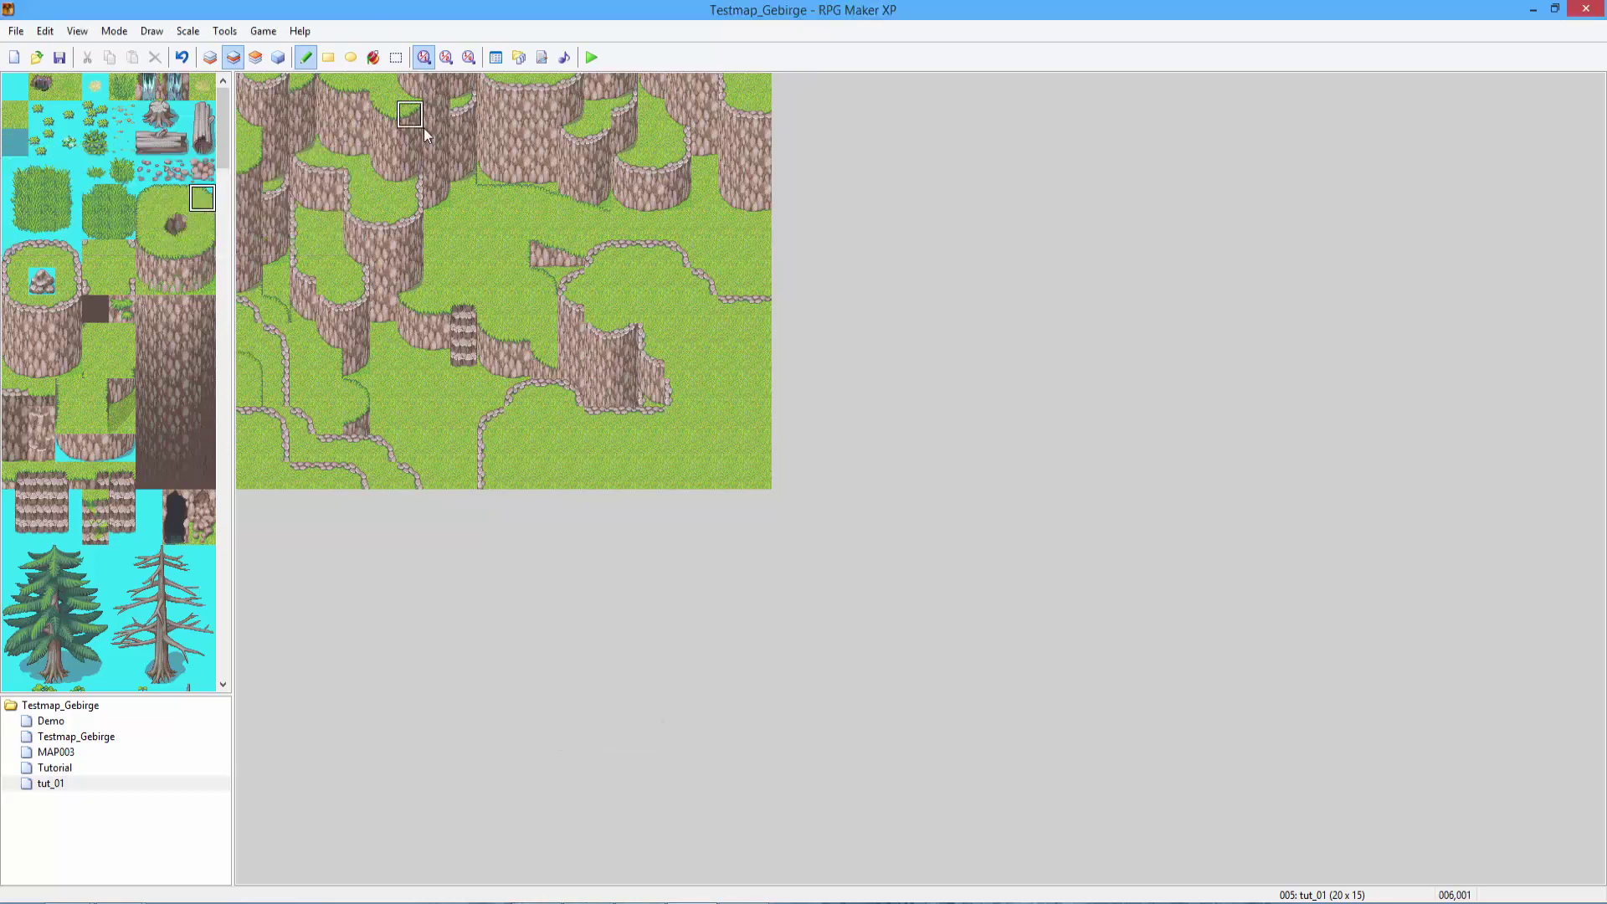
pyautogui.click(206, 62)
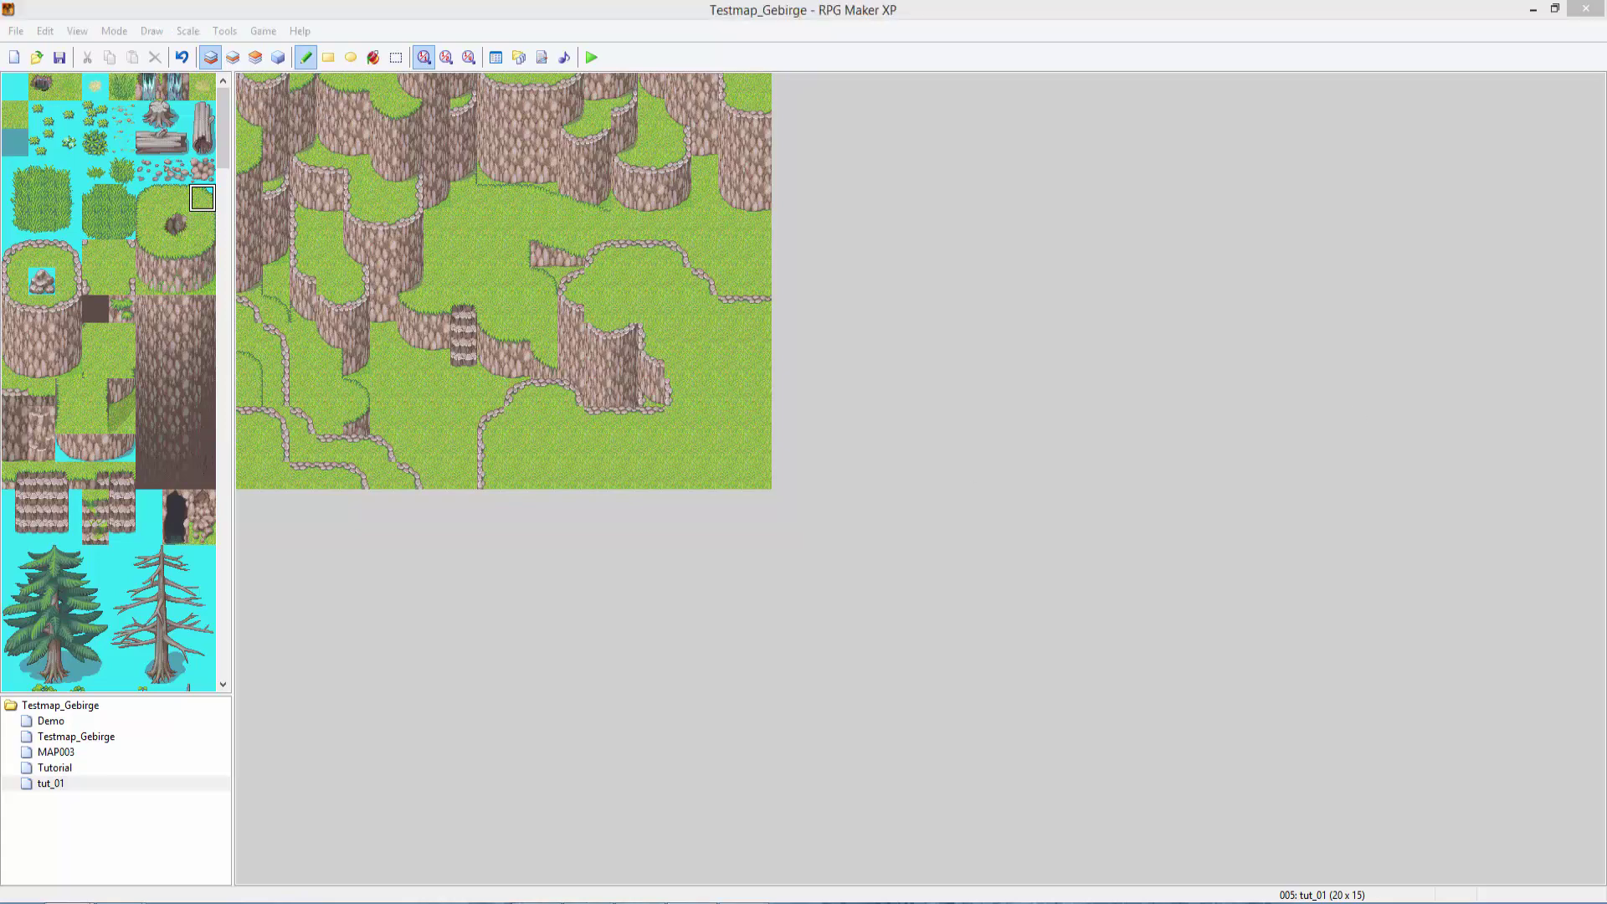
# Extend the cliff toward the bottom right with a three-tile-tall piece and single cliff tiles.
pyautogui.moveTo(13, 366); pyautogui.dragTo(20, 318)
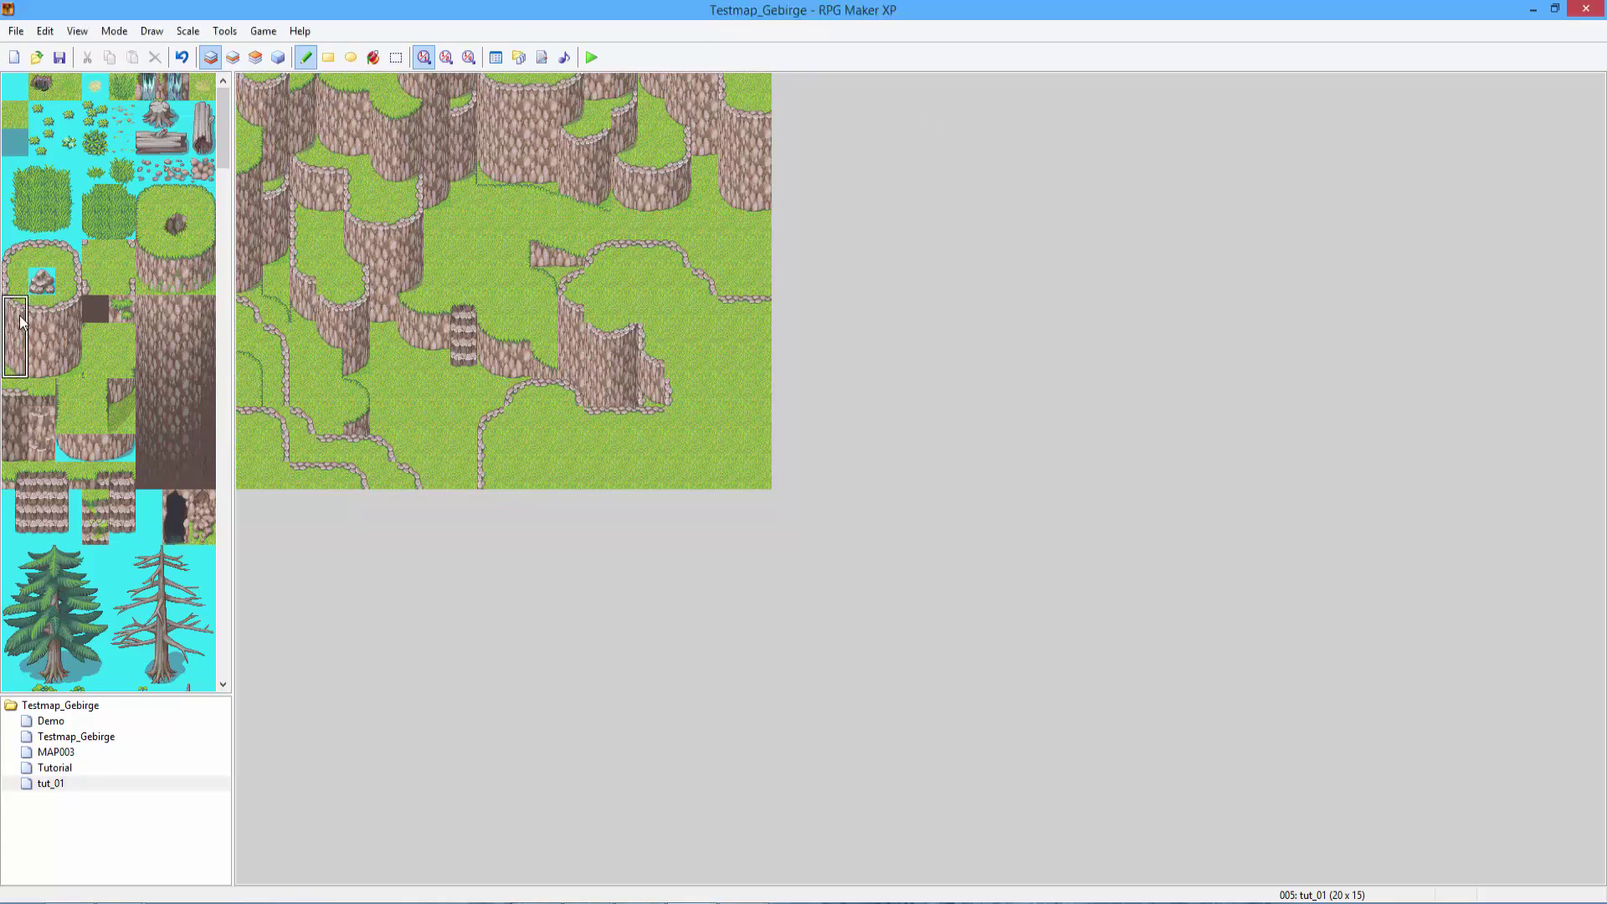
pyautogui.moveTo(705, 418); pyautogui.dragTo(678, 392)
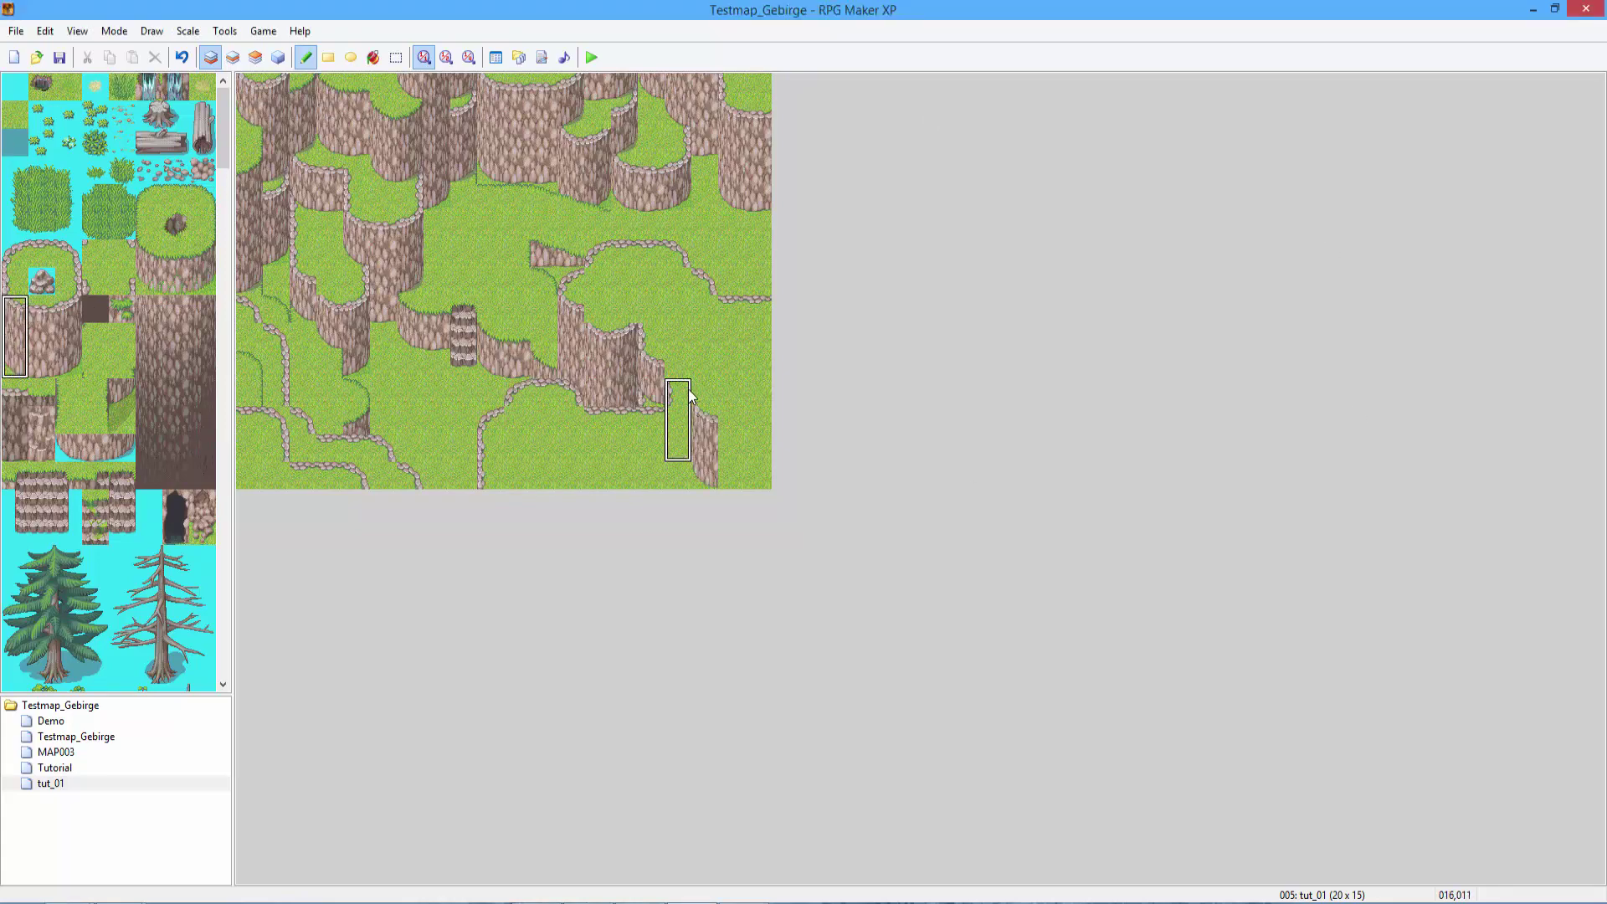
pyautogui.click(15, 337)
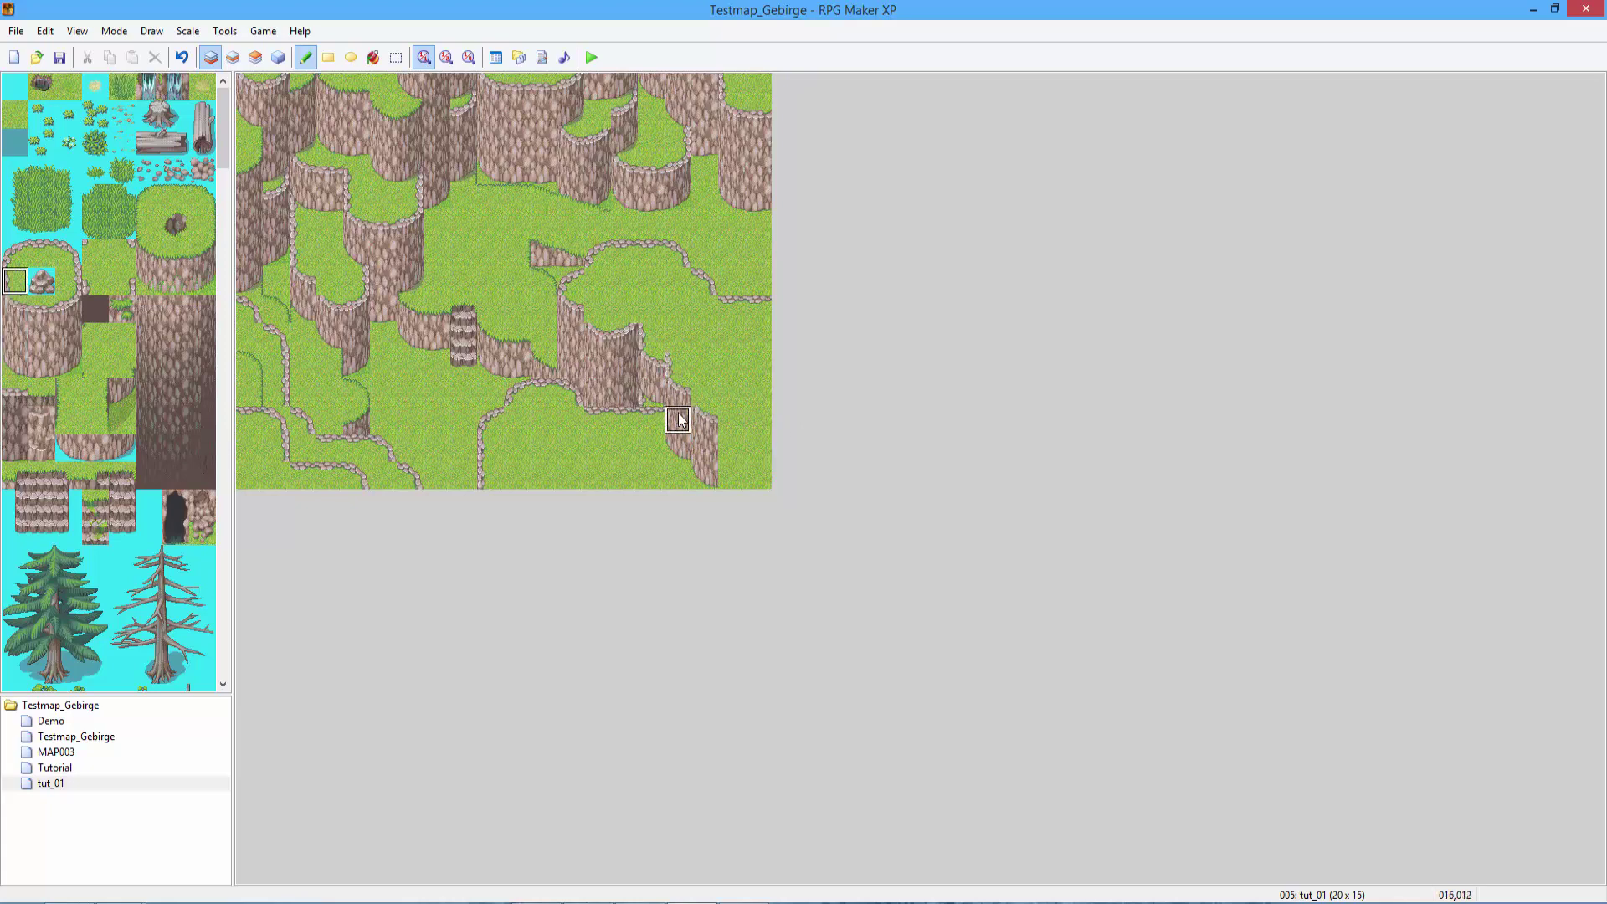
pyautogui.moveTo(678, 450); pyautogui.dragTo(681, 469)
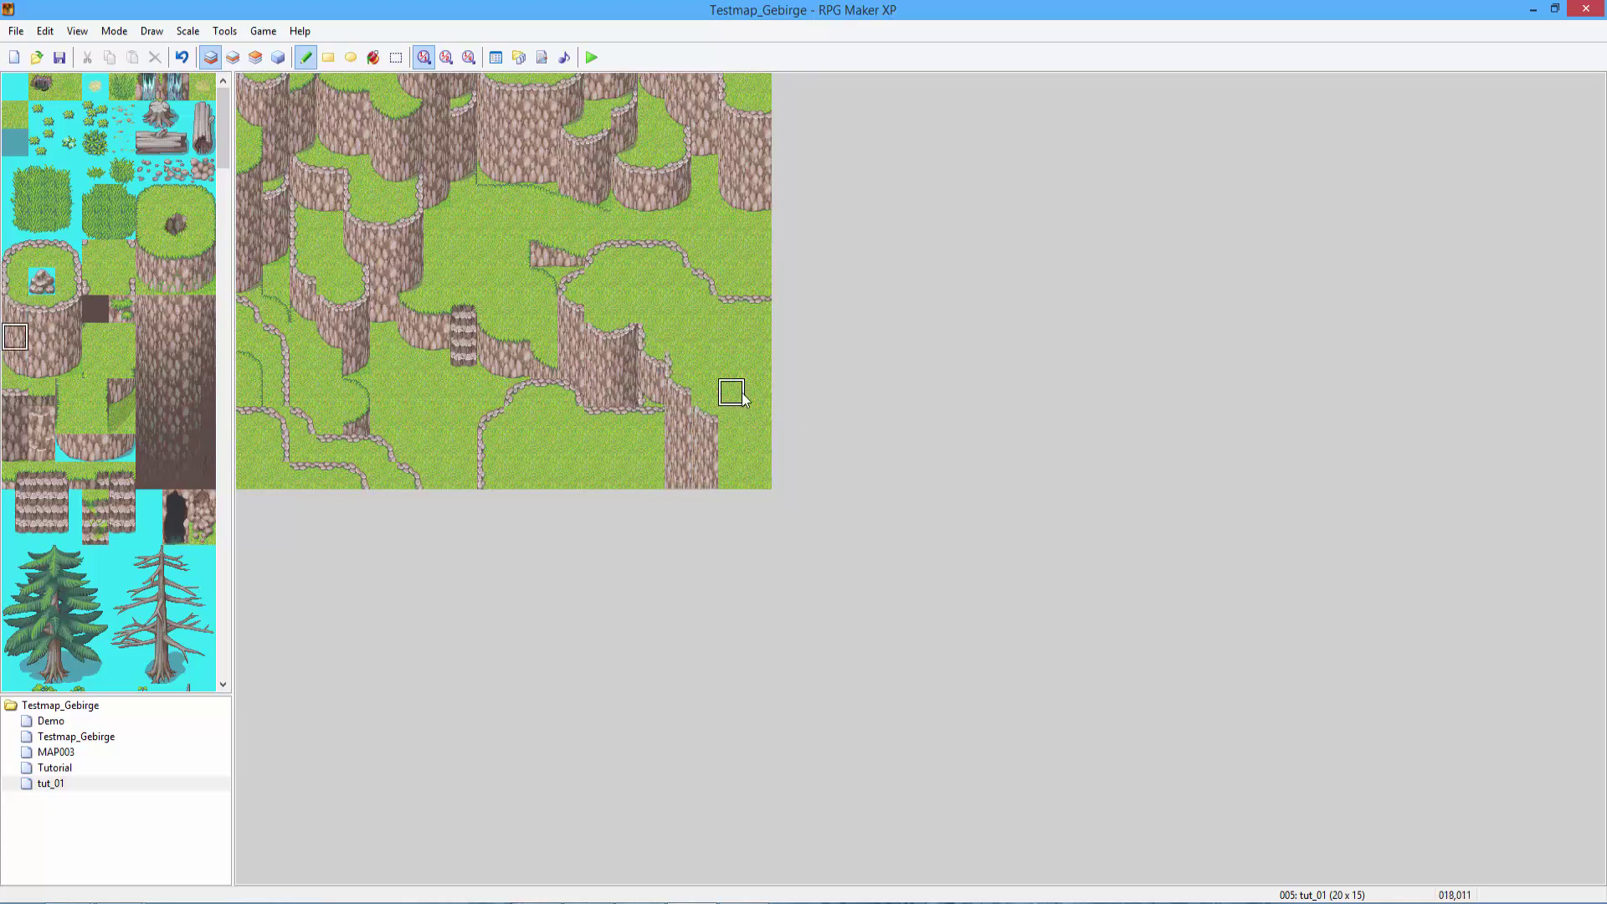
# Paint a plateau corner on layer 2 and a plateau edge on layer 3.
pyautogui.click(232, 57)
pyautogui.click(15, 253)
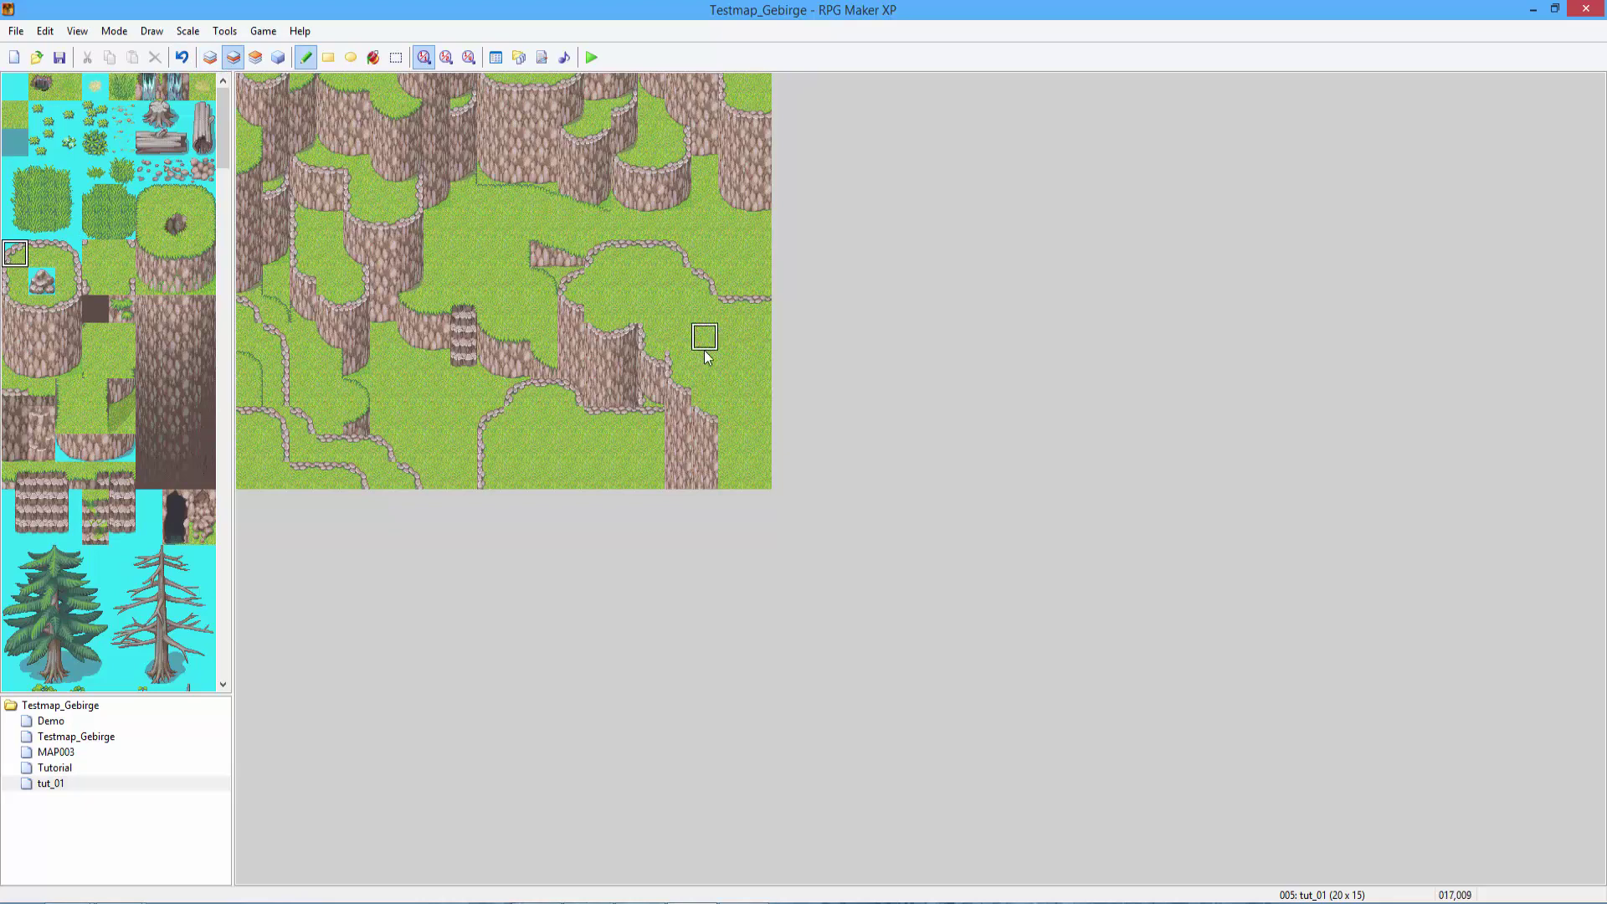
pyautogui.moveTo(678, 337); pyautogui.dragTo(700, 336)
pyautogui.click(256, 57)
pyautogui.click(68, 252)
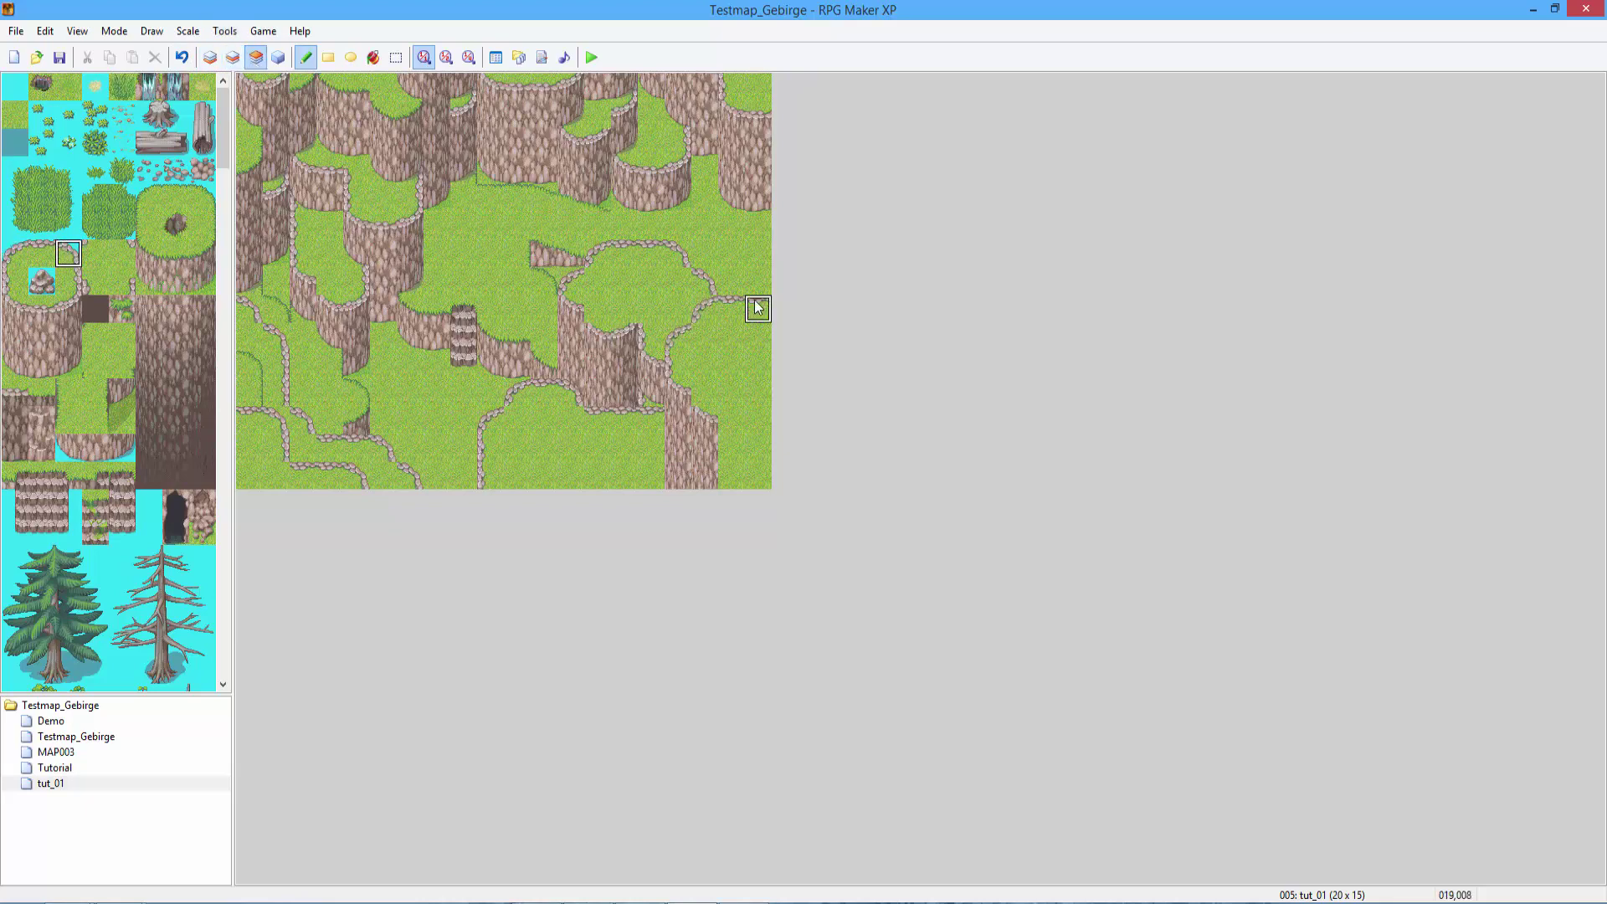
pyautogui.click(731, 310)
pyautogui.click(233, 57)
pyautogui.click(68, 280)
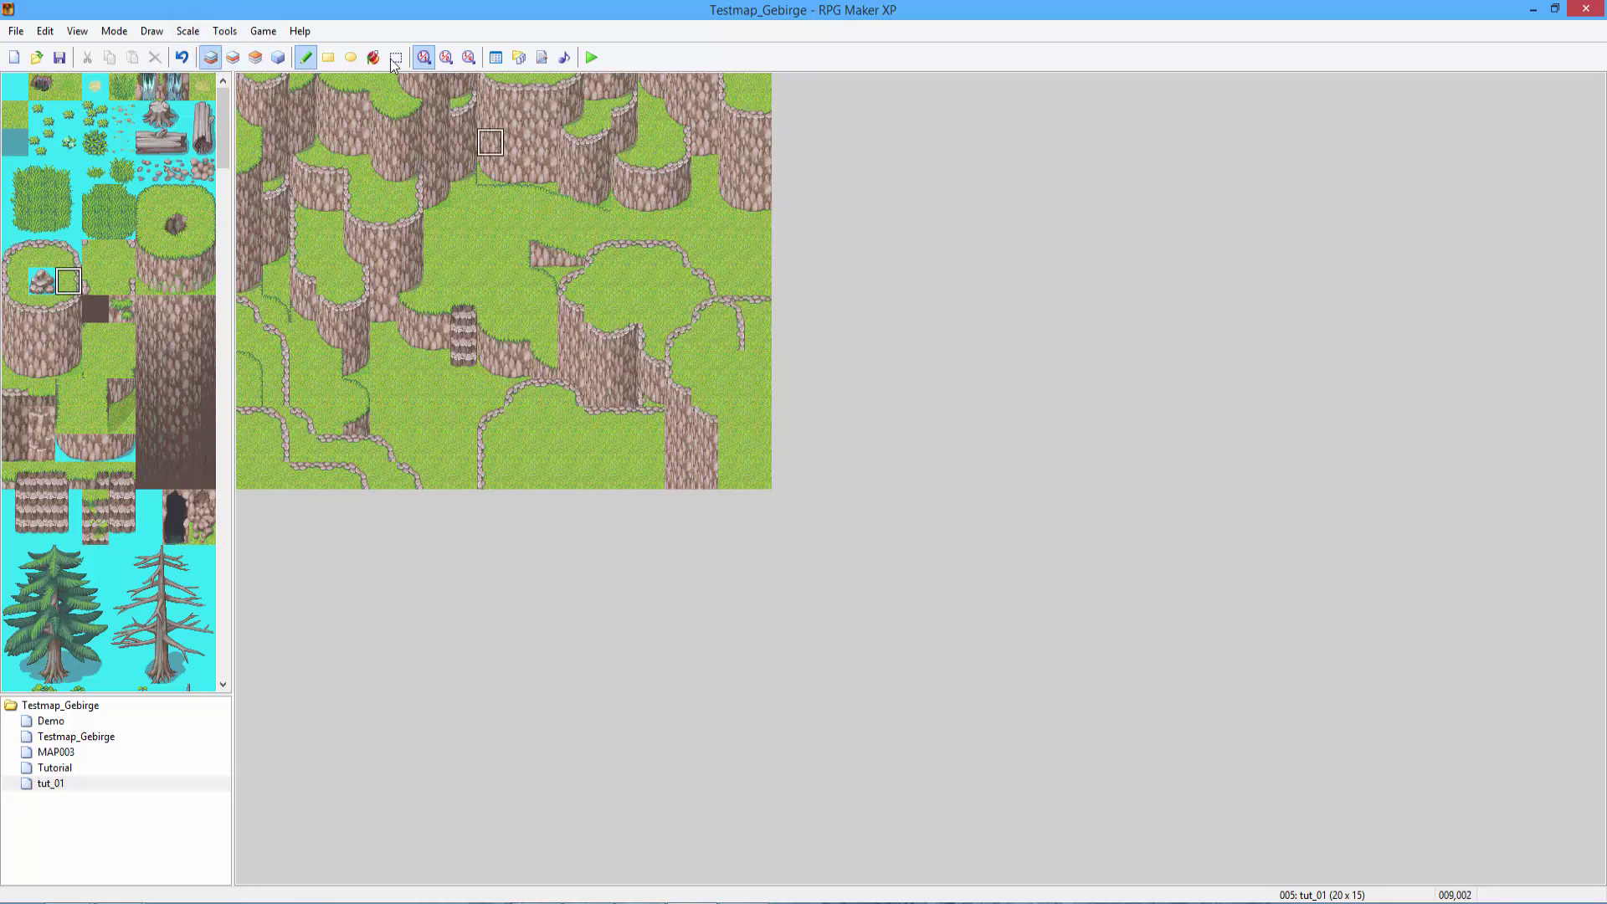
# Paint a tall rock column and single rock tiles at the map's bottom-right.
pyautogui.rightClick(595, 324)
pyautogui.click(761, 370)
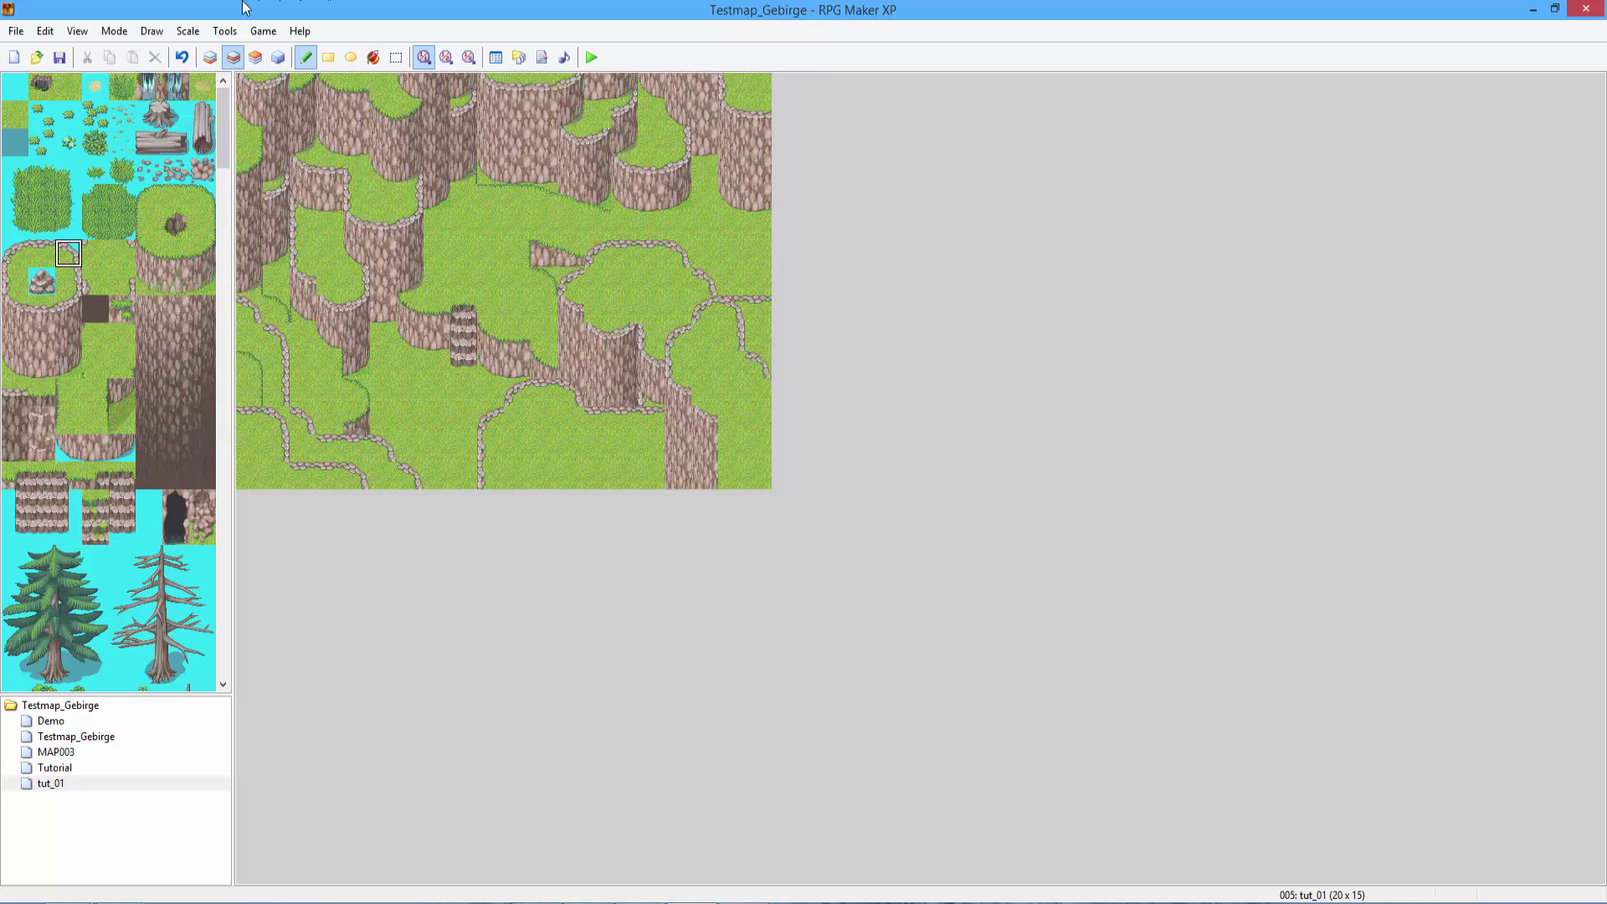
pyautogui.click(210, 57)
pyautogui.moveTo(42, 309); pyautogui.dragTo(42, 335)
pyautogui.click(730, 434)
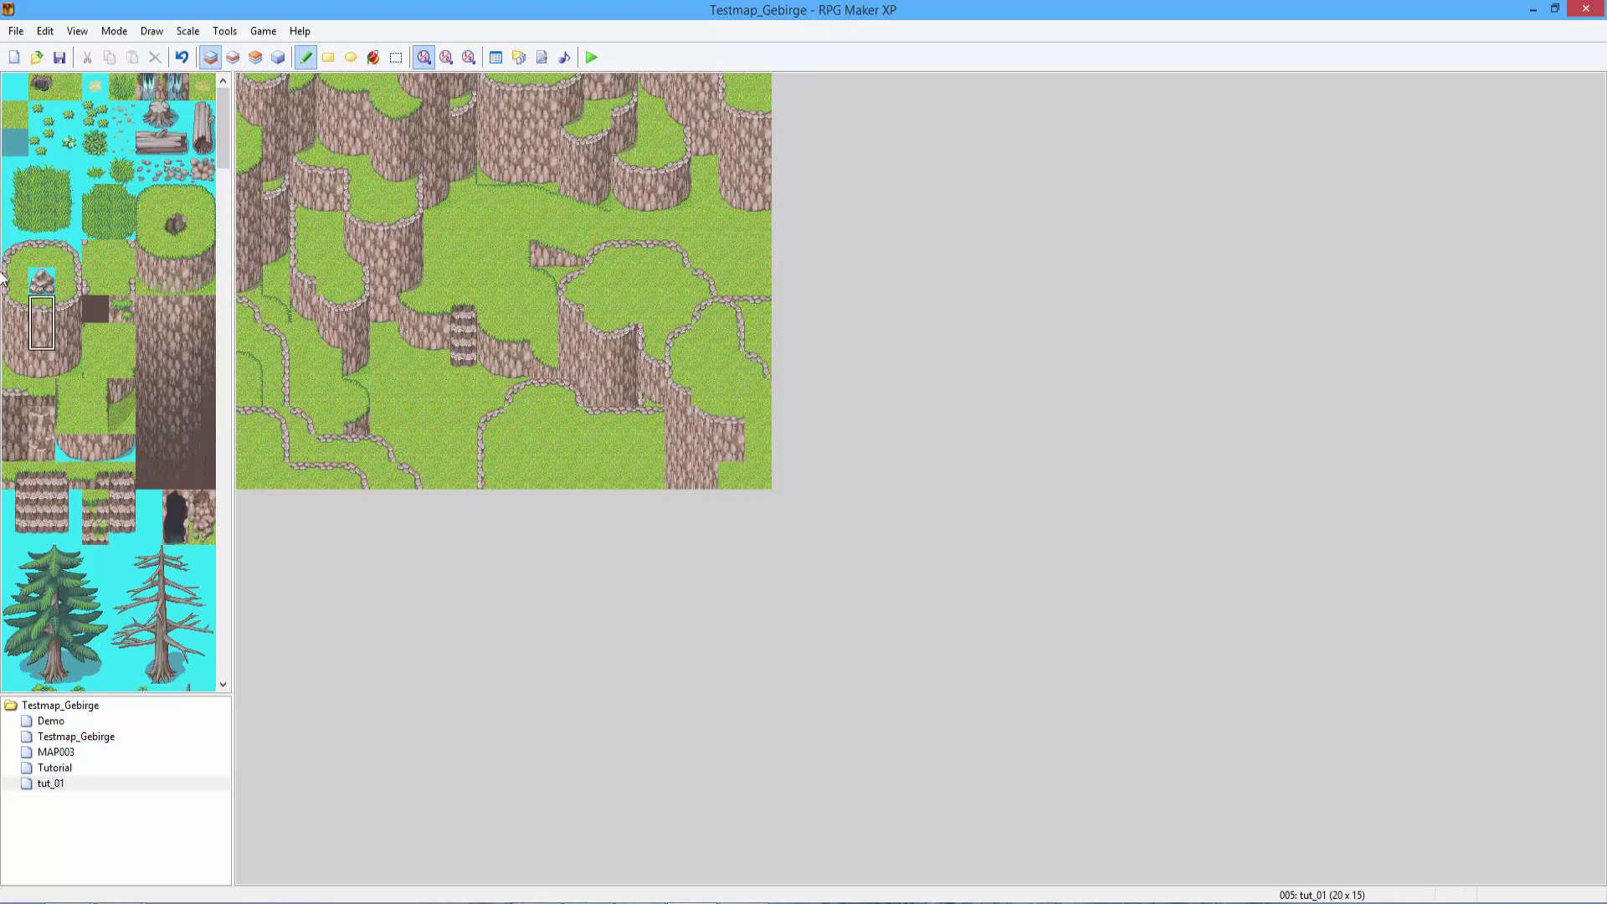
pyautogui.click(42, 336)
pyautogui.click(757, 462)
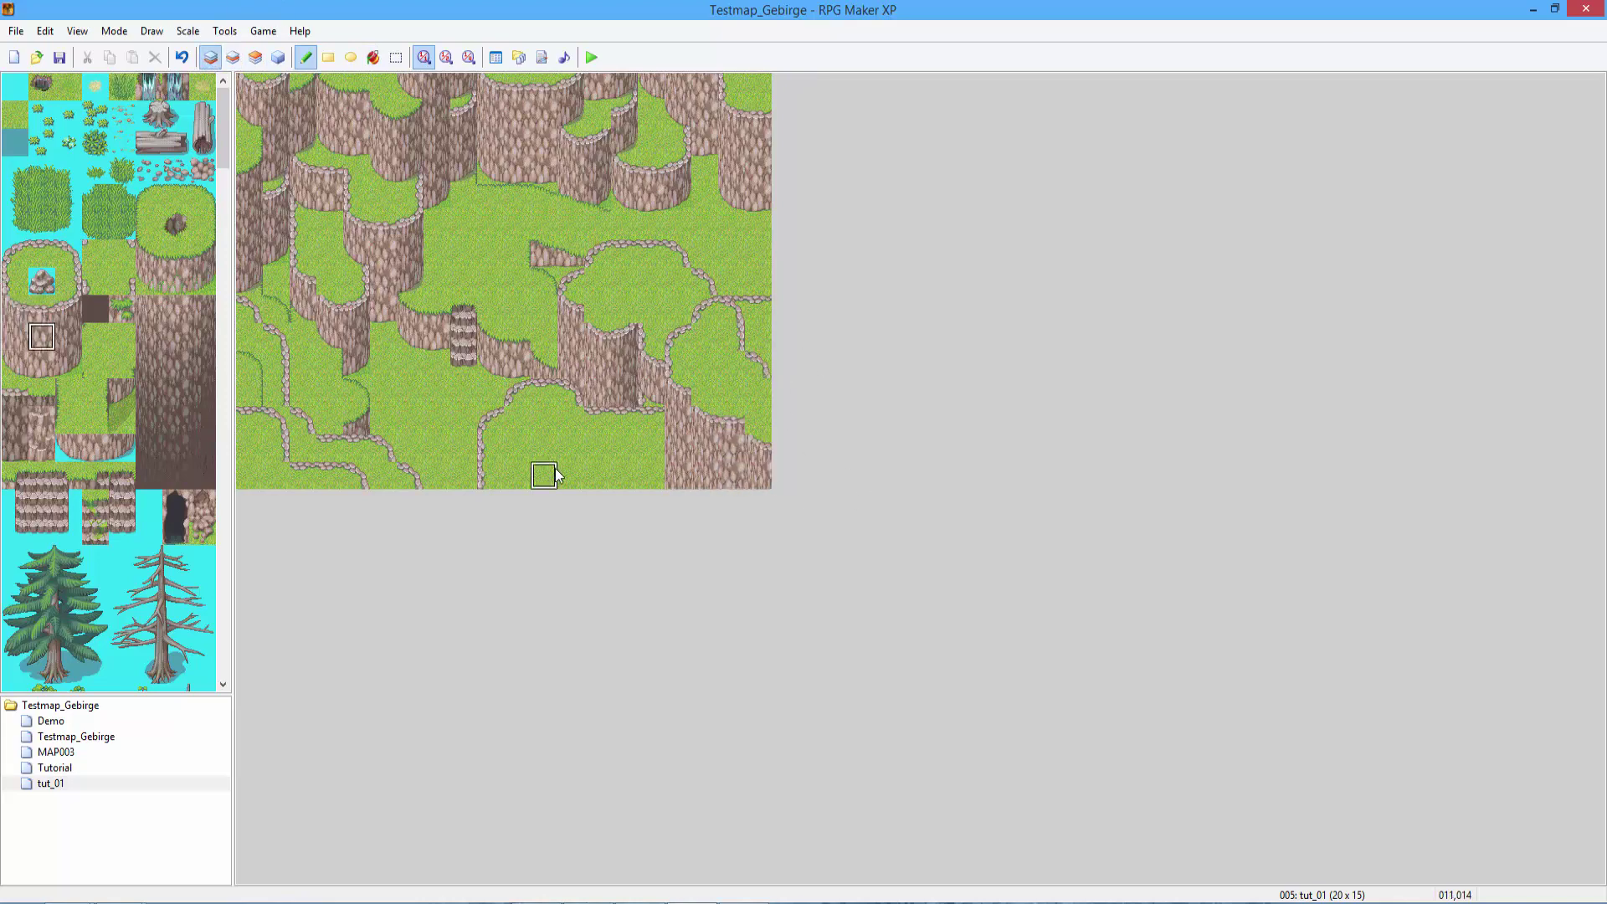
# Paint cliff-edge tiles along the map's bottom edge.
pyautogui.click(123, 253)
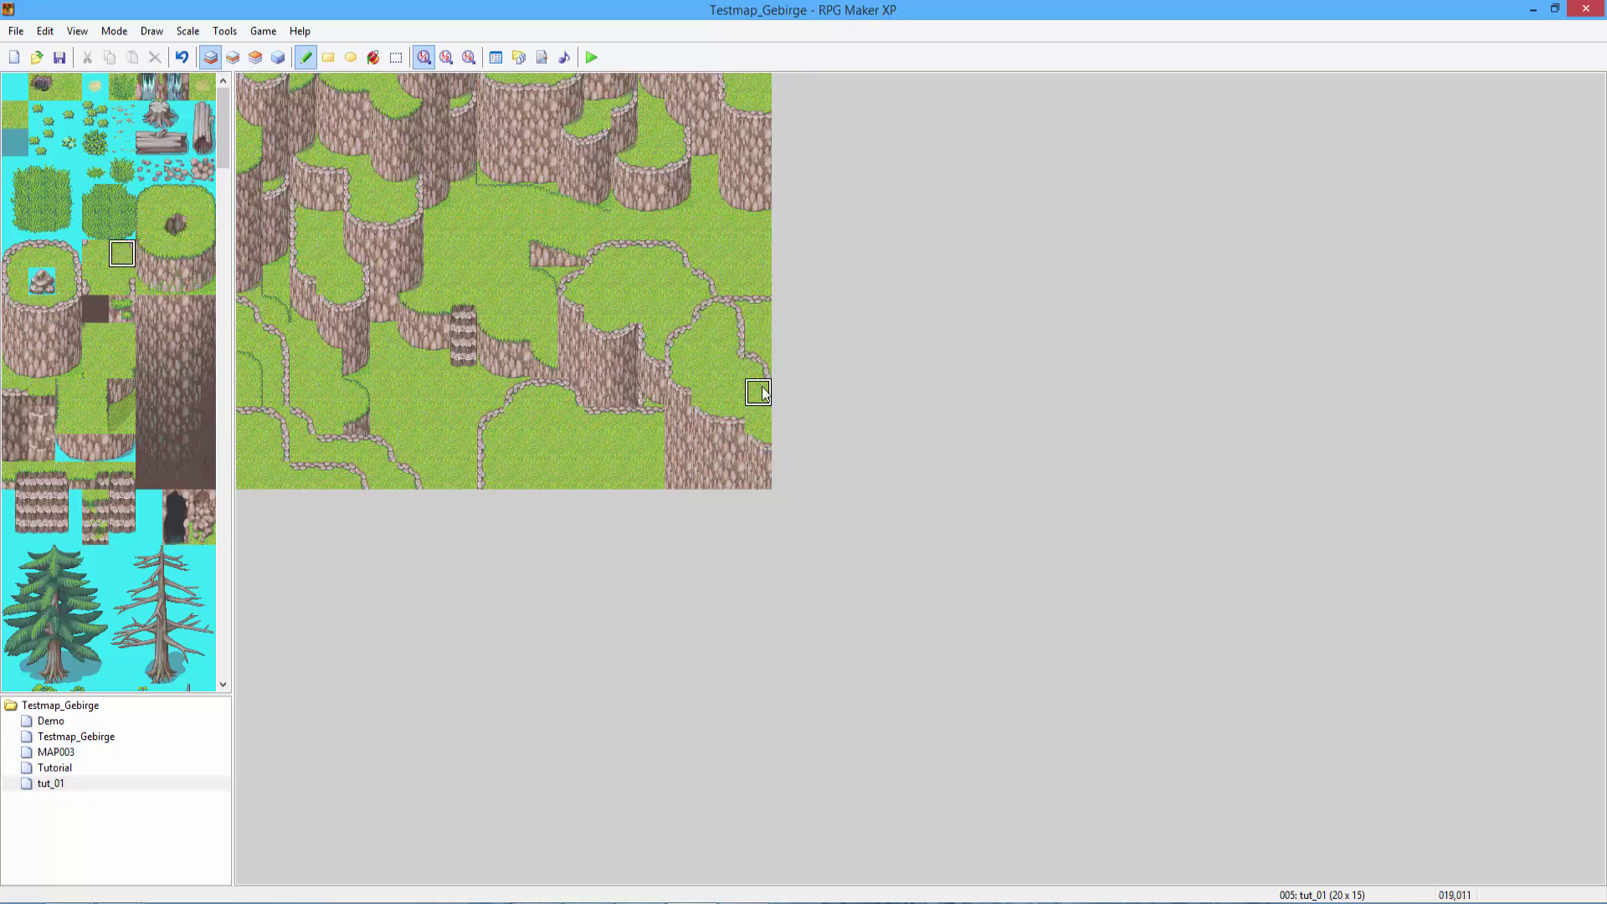
pyautogui.click(95, 255)
pyautogui.click(95, 285)
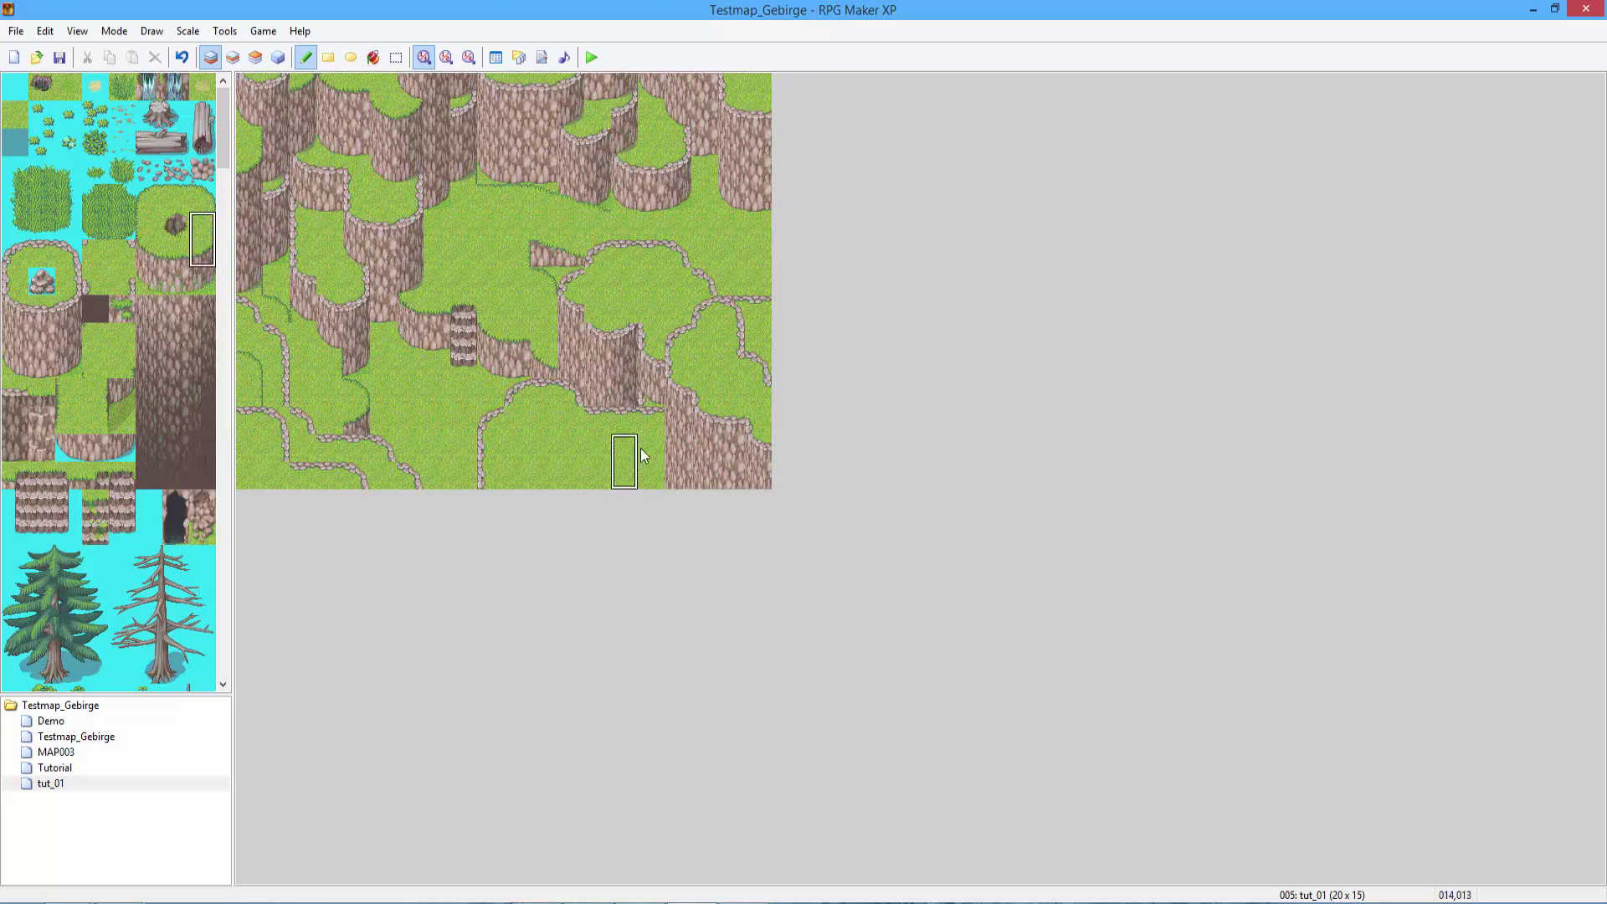
pyautogui.click(678, 448)
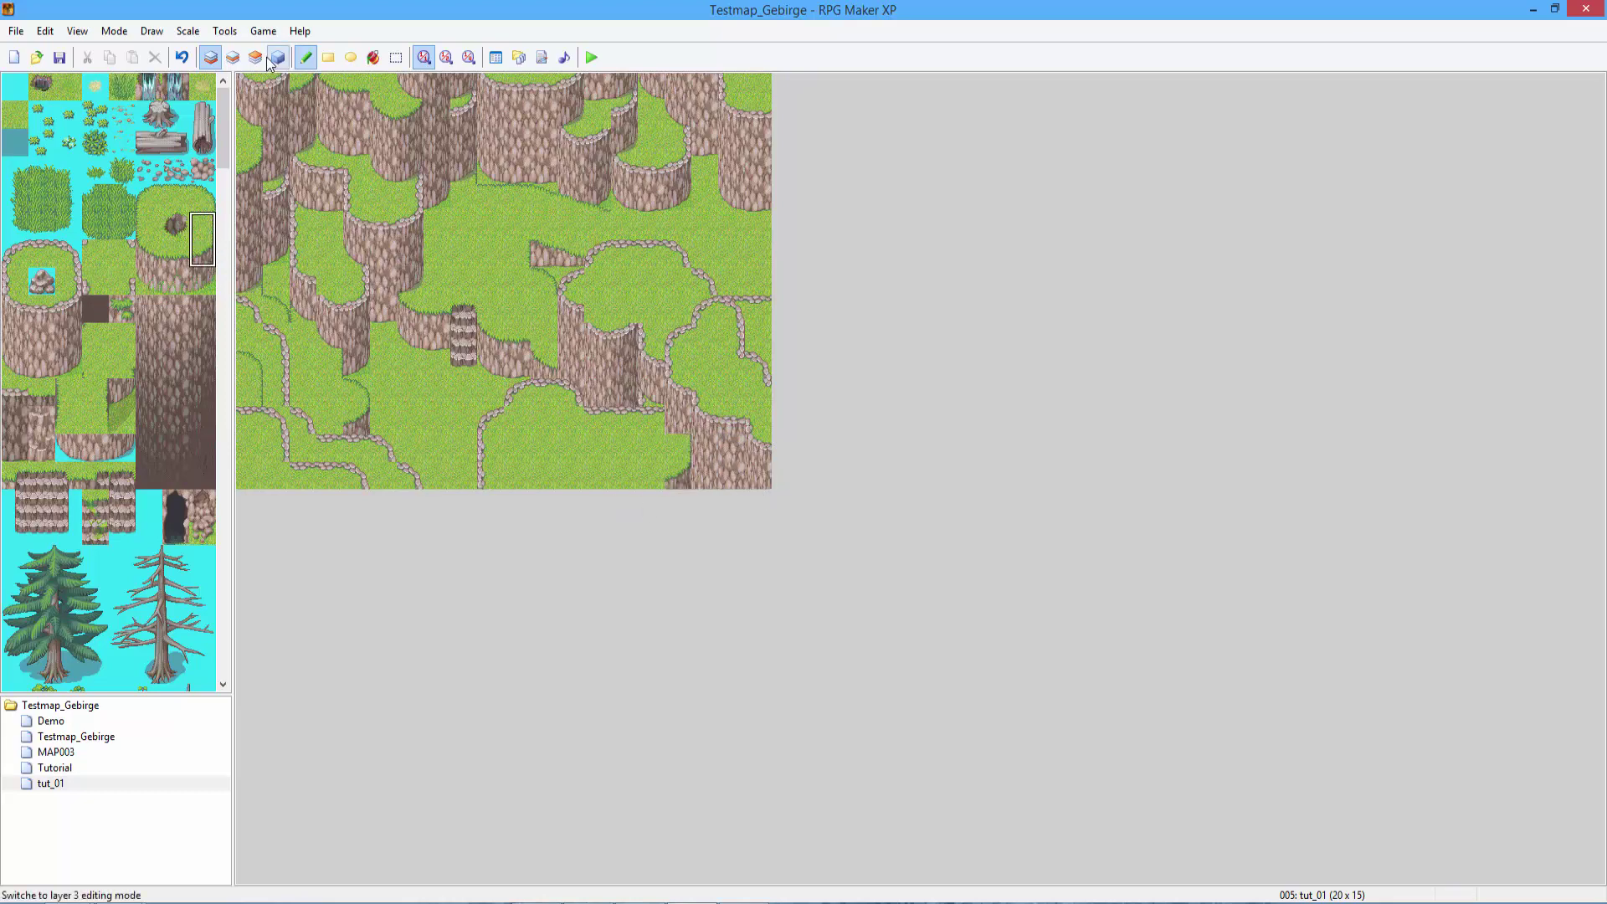
pyautogui.click(232, 57)
pyautogui.click(69, 447)
pyautogui.click(210, 57)
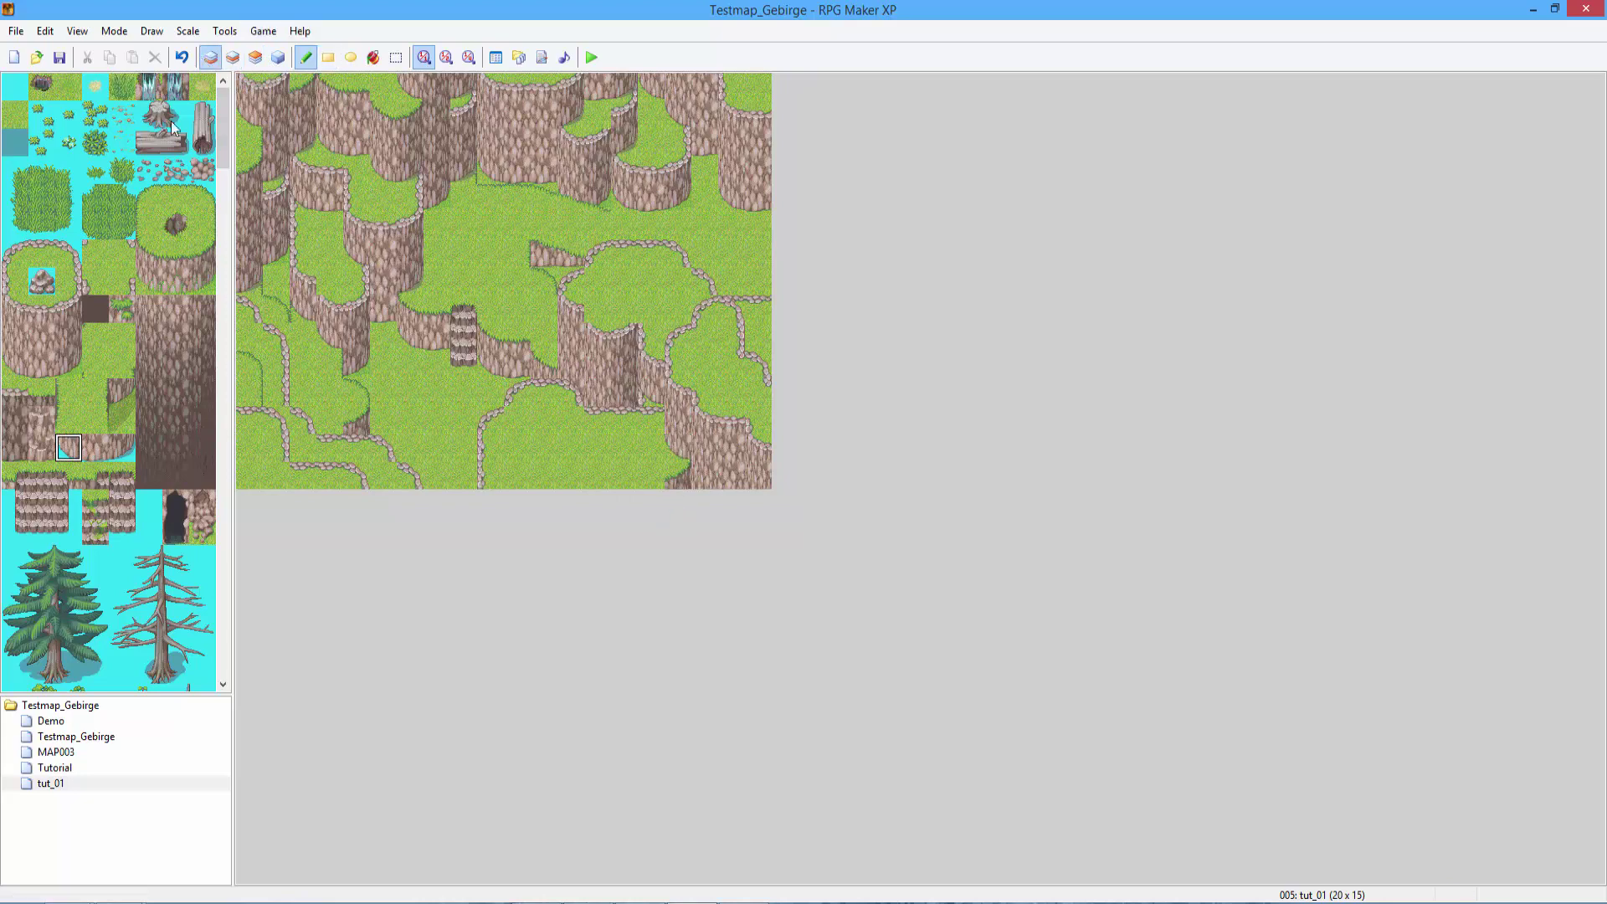
pyautogui.click(176, 253)
pyautogui.click(652, 474)
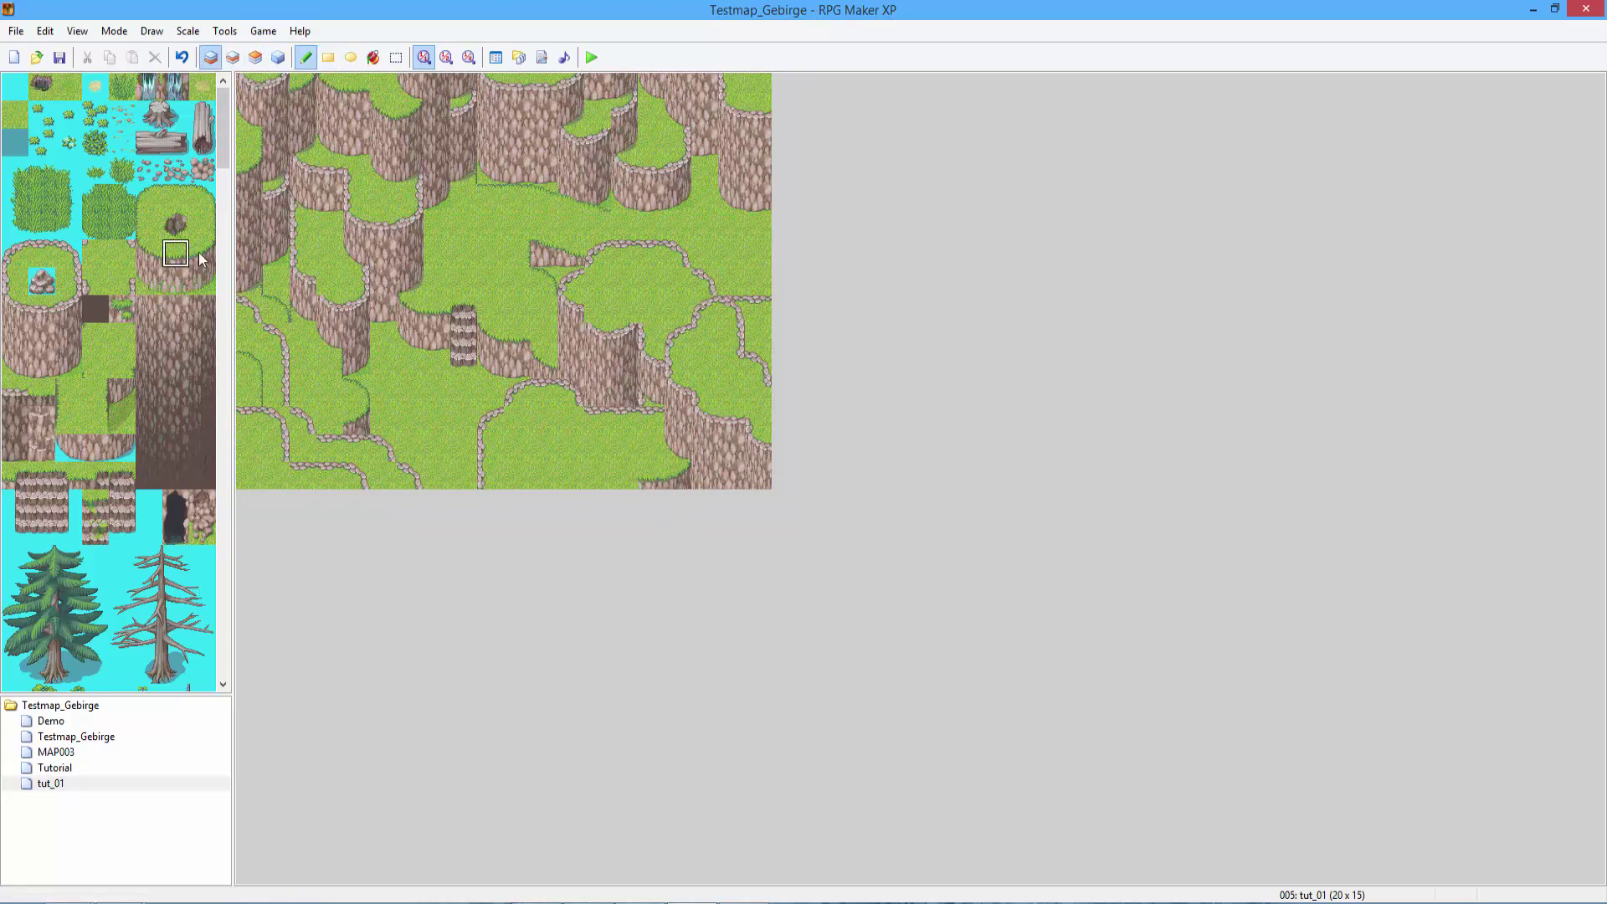
# Paint cliff tiles along the bottom centre of the map.
pyautogui.click(123, 365)
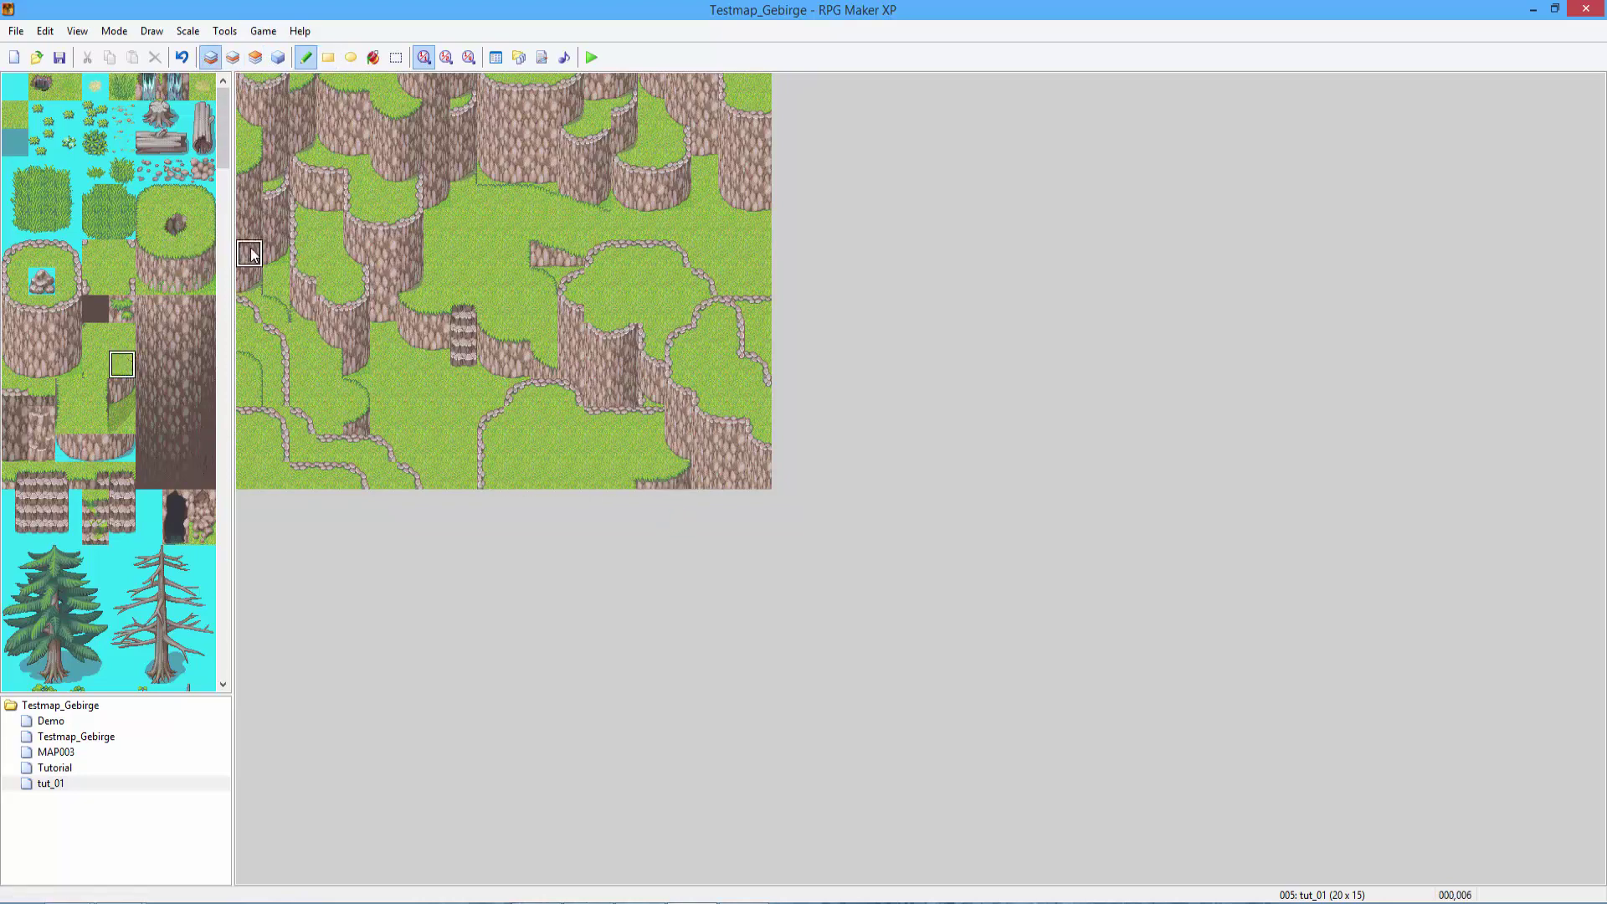
pyautogui.click(203, 224)
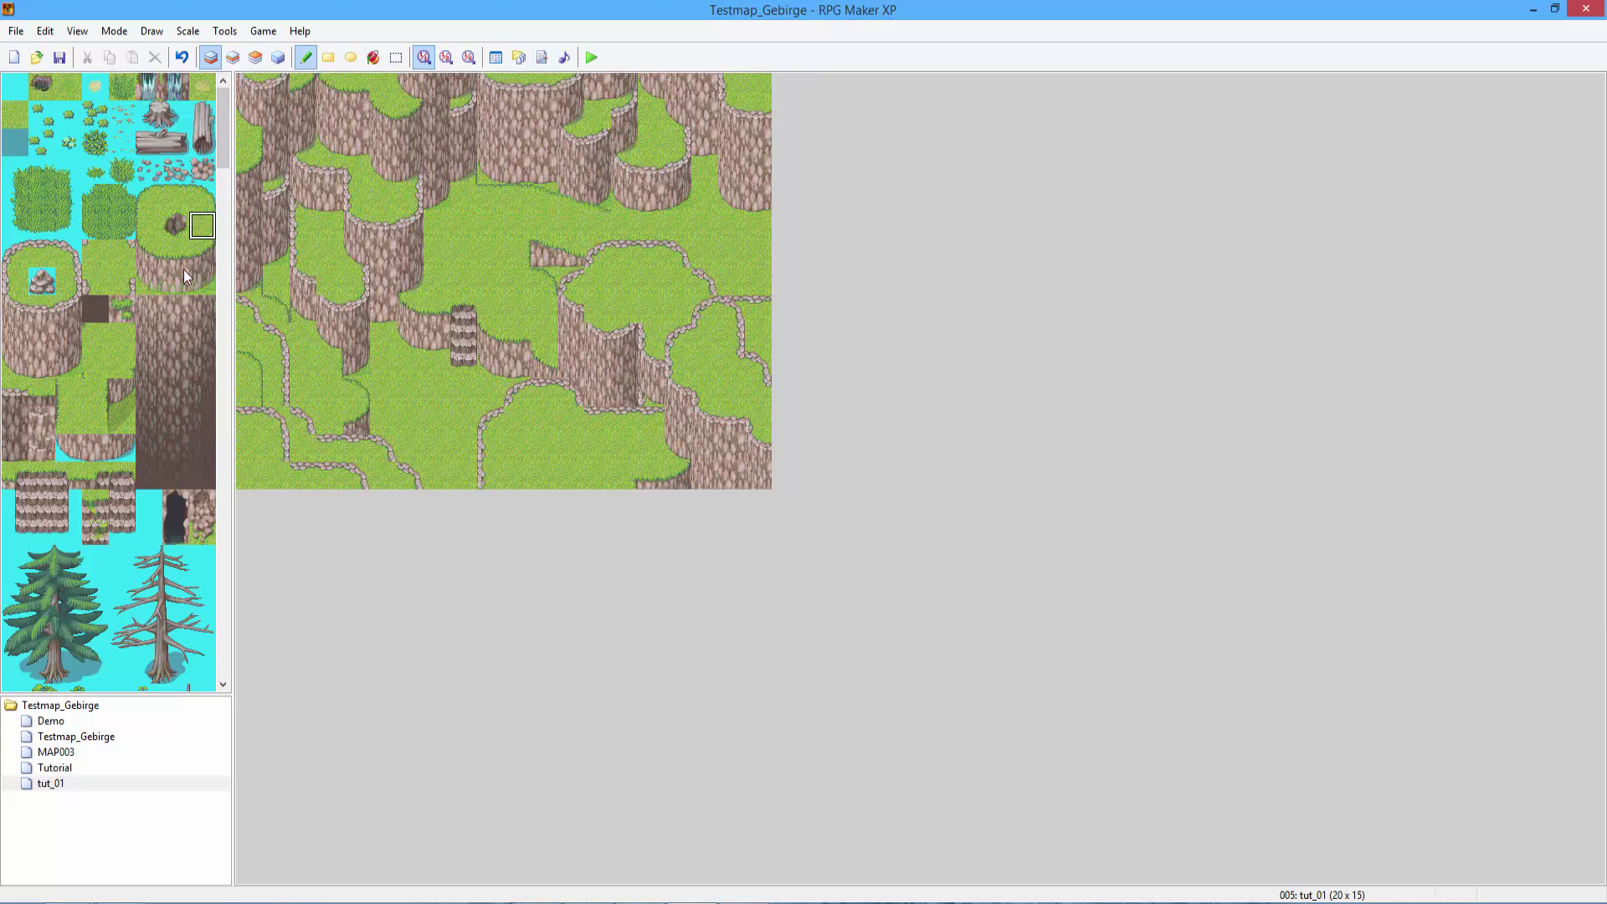
pyautogui.click(233, 57)
pyautogui.click(175, 197)
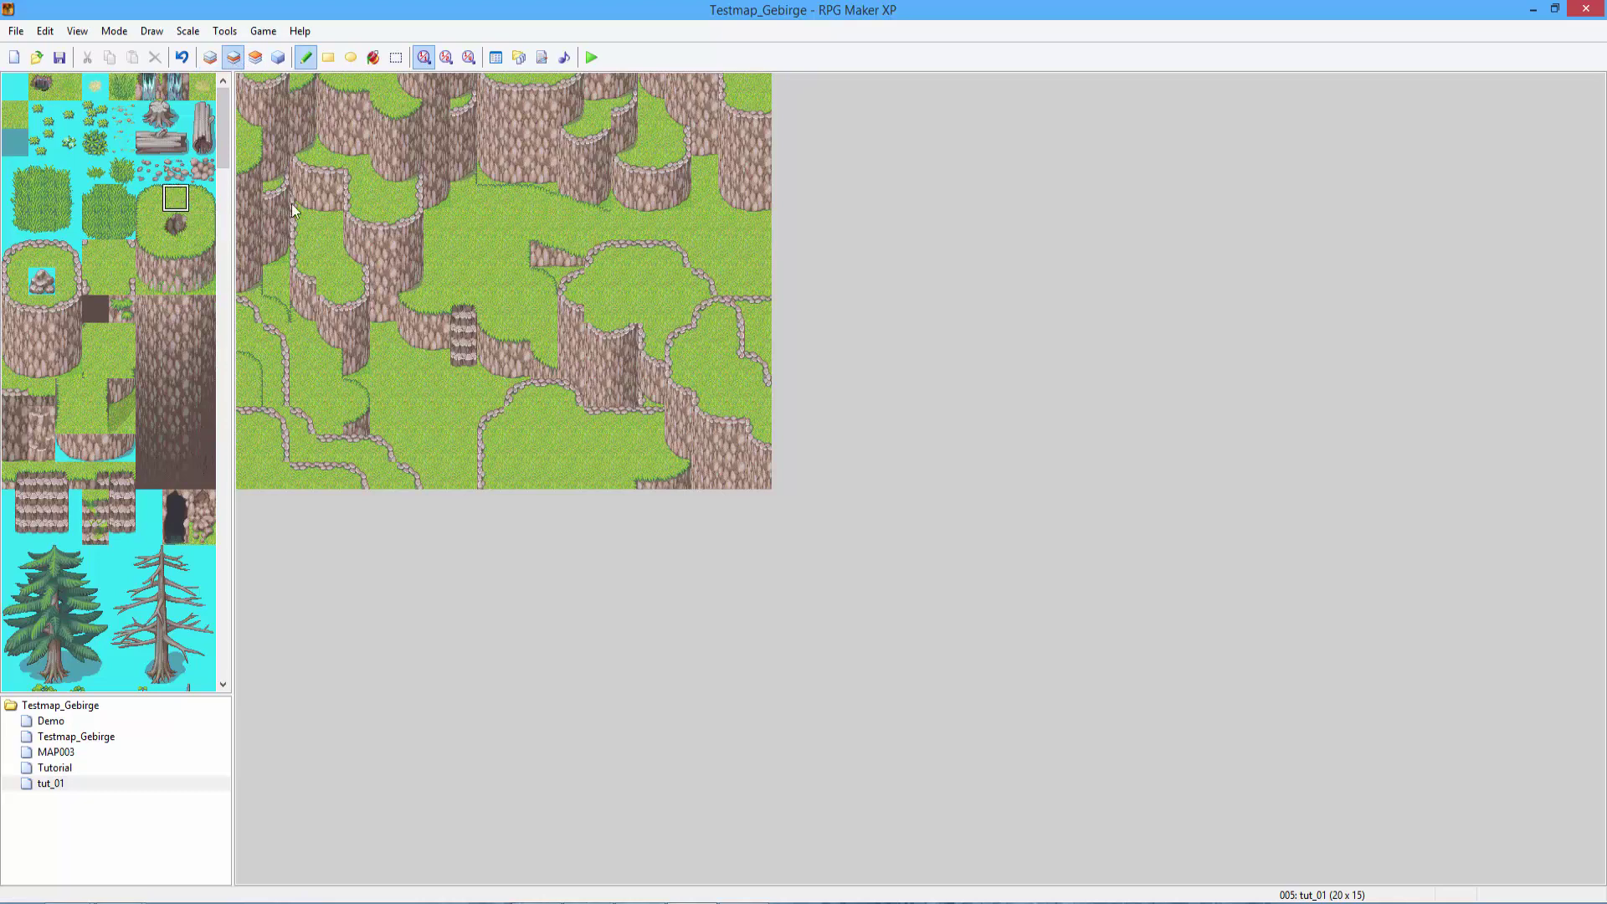
pyautogui.click(210, 57)
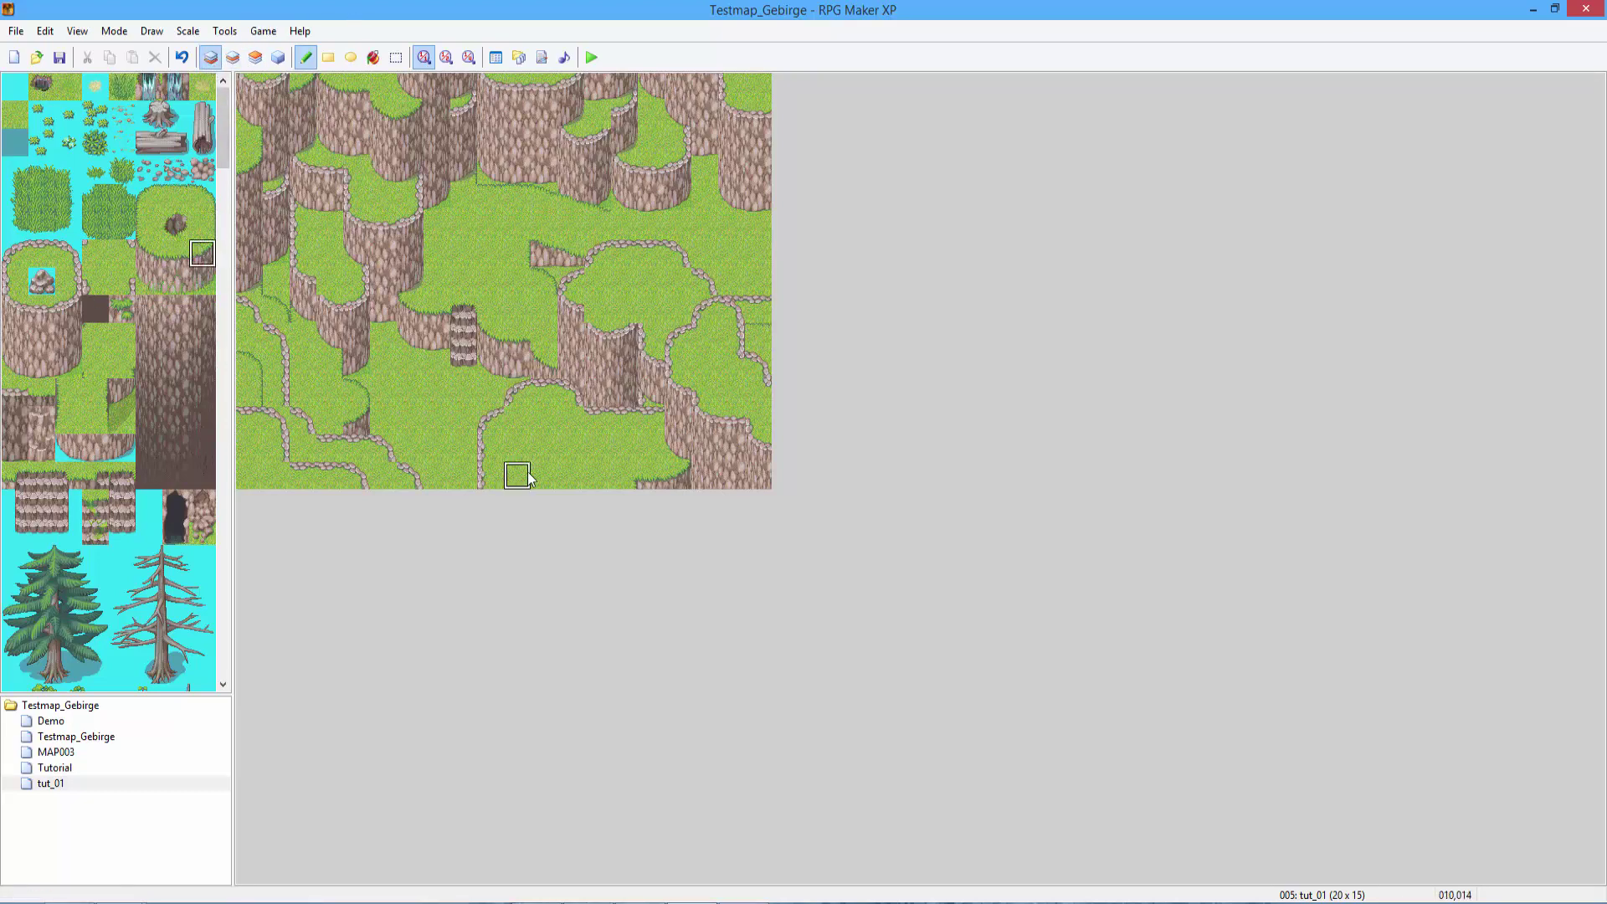
pyautogui.moveTo(571, 477); pyautogui.dragTo(596, 449)
# Add a cliff-edge tile near the bottom centre, then undo the last painted tile.
pyautogui.click(255, 57)
pyautogui.click(202, 197)
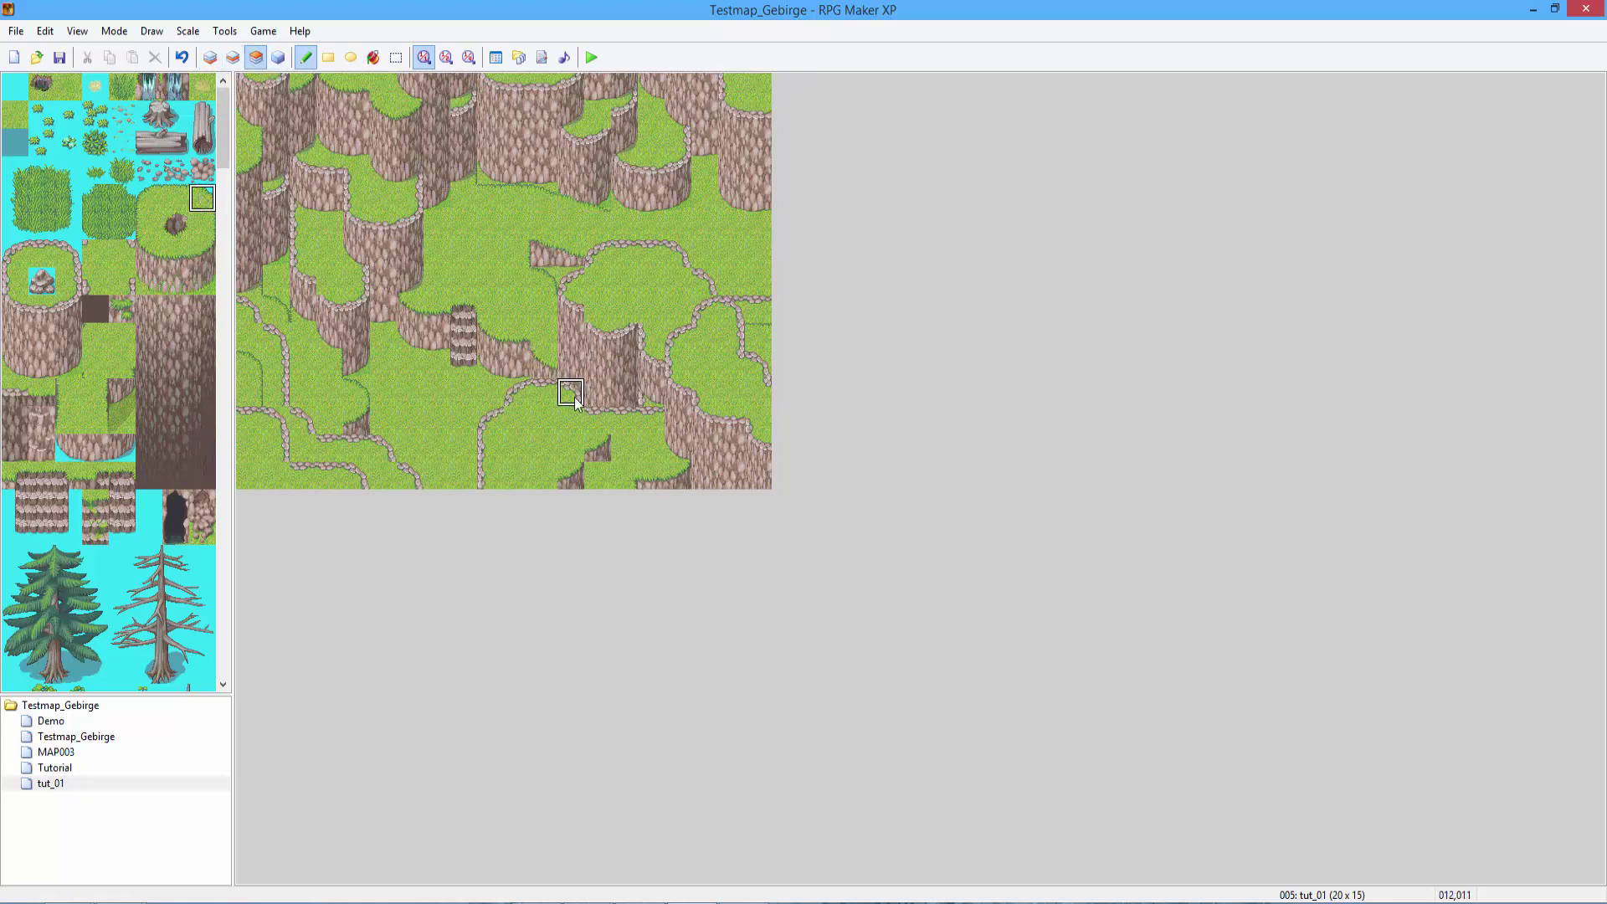
pyautogui.click(175, 198)
pyautogui.click(232, 57)
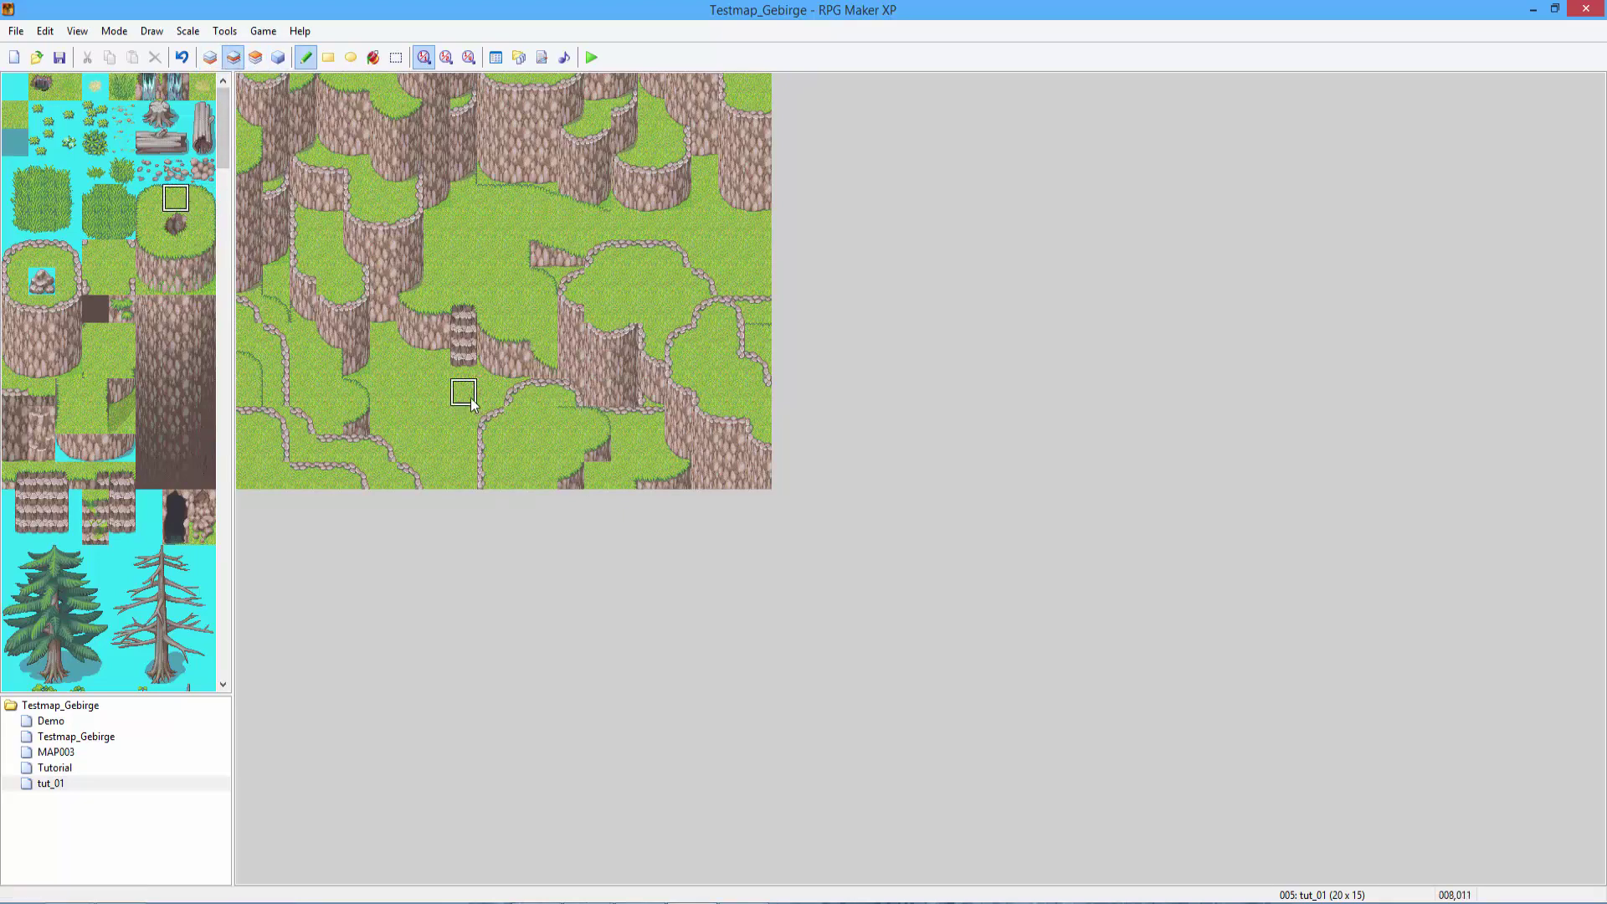
pyautogui.moveTo(148, 201); pyautogui.dragTo(174, 200)
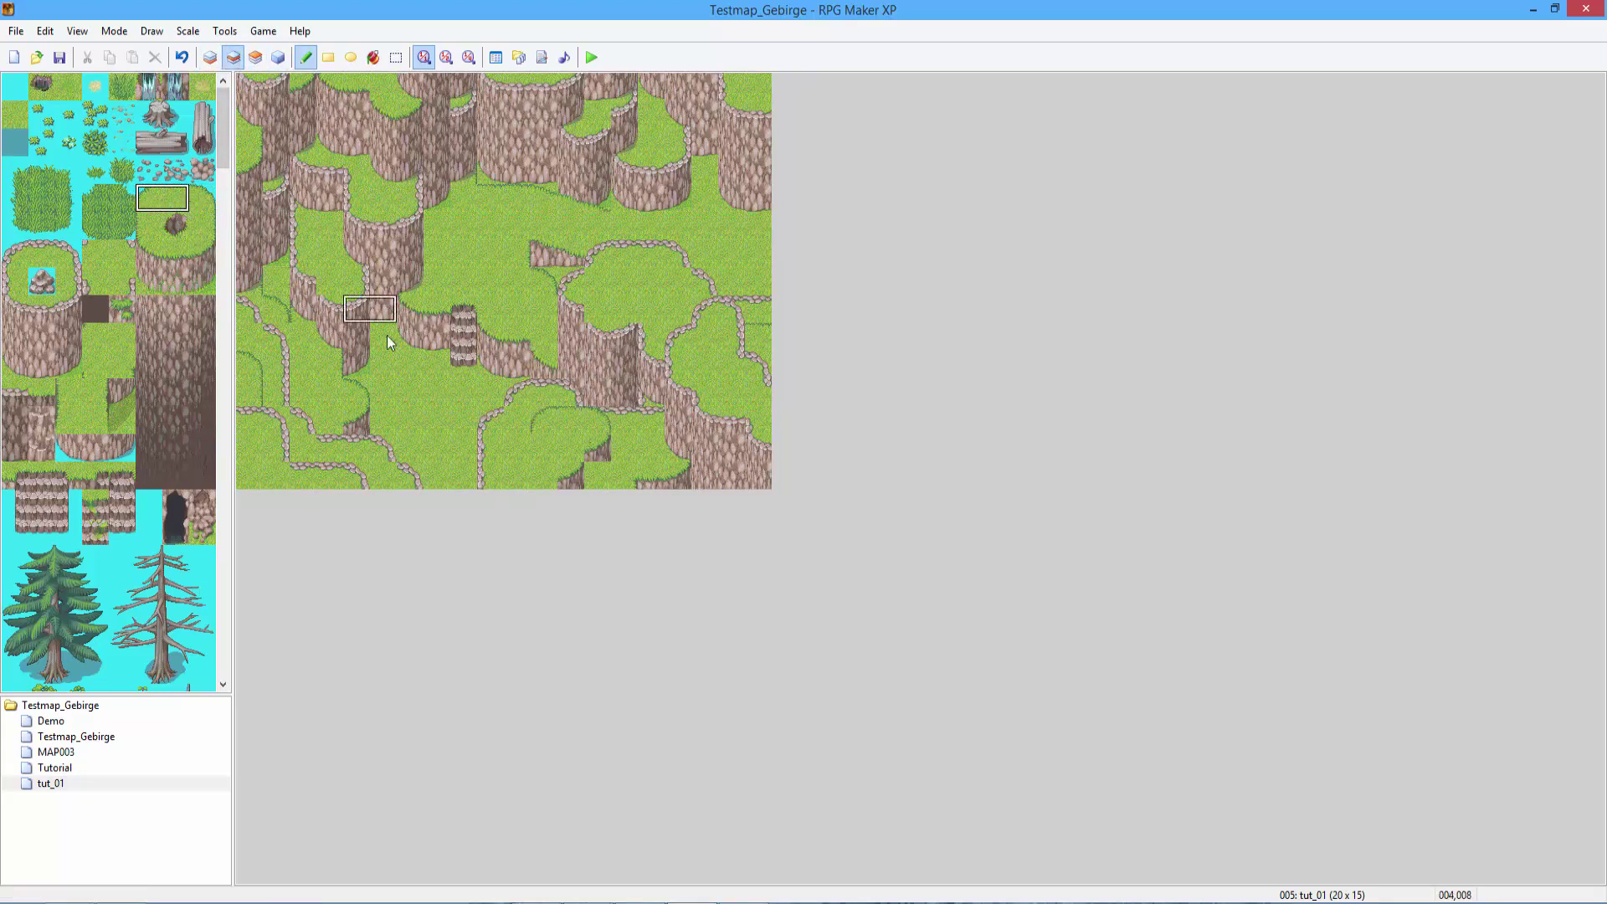
pyautogui.click(210, 56)
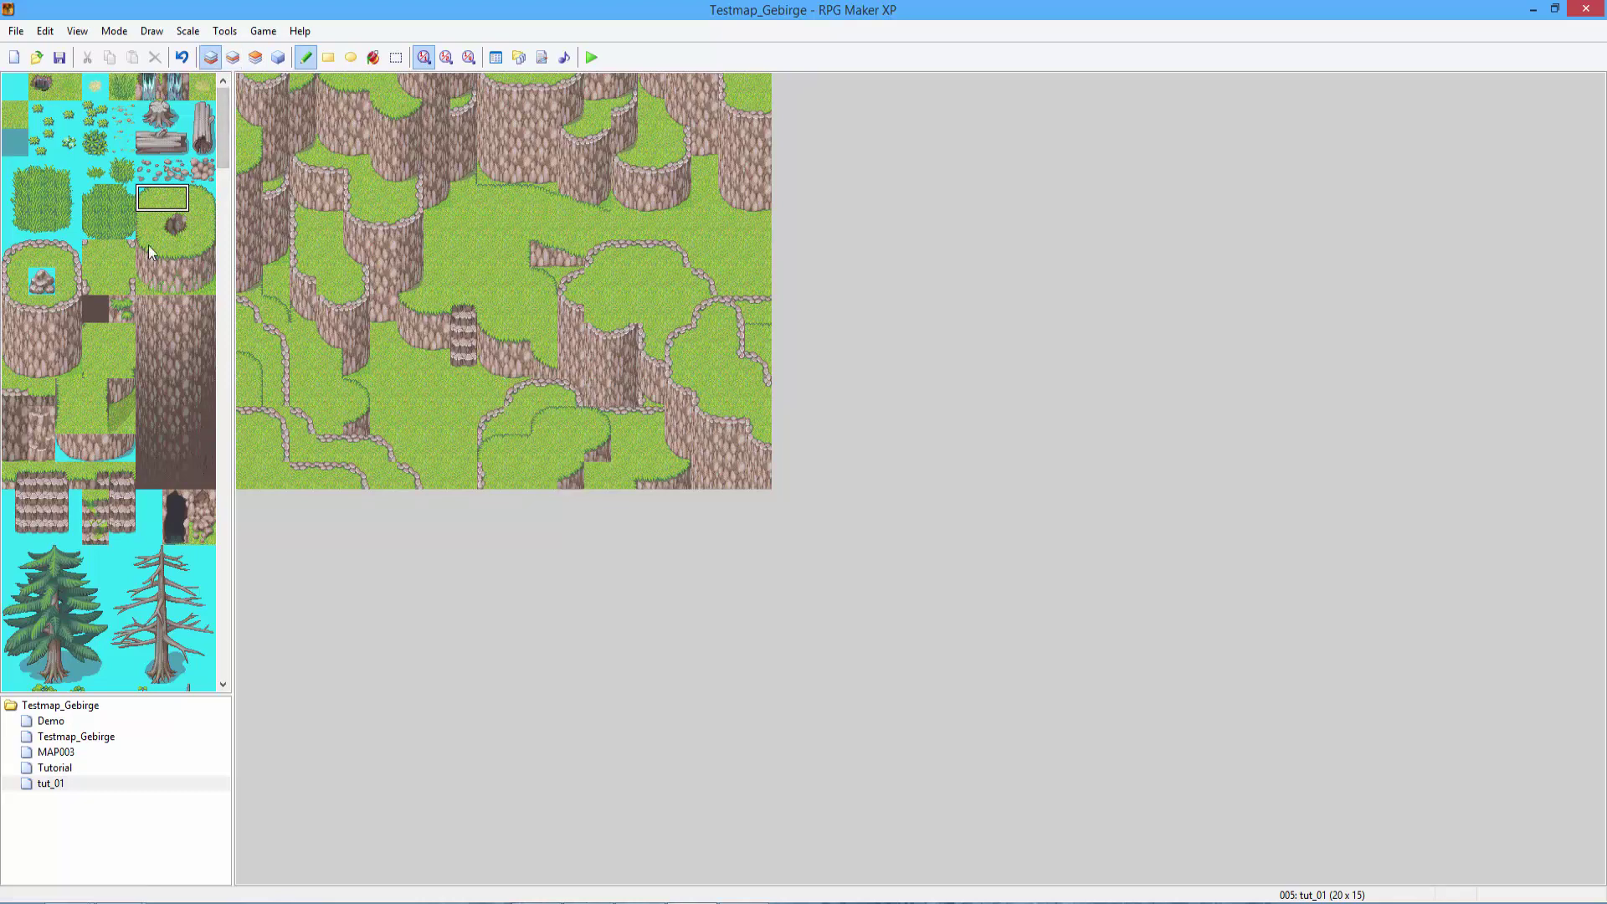
pyautogui.click(149, 224)
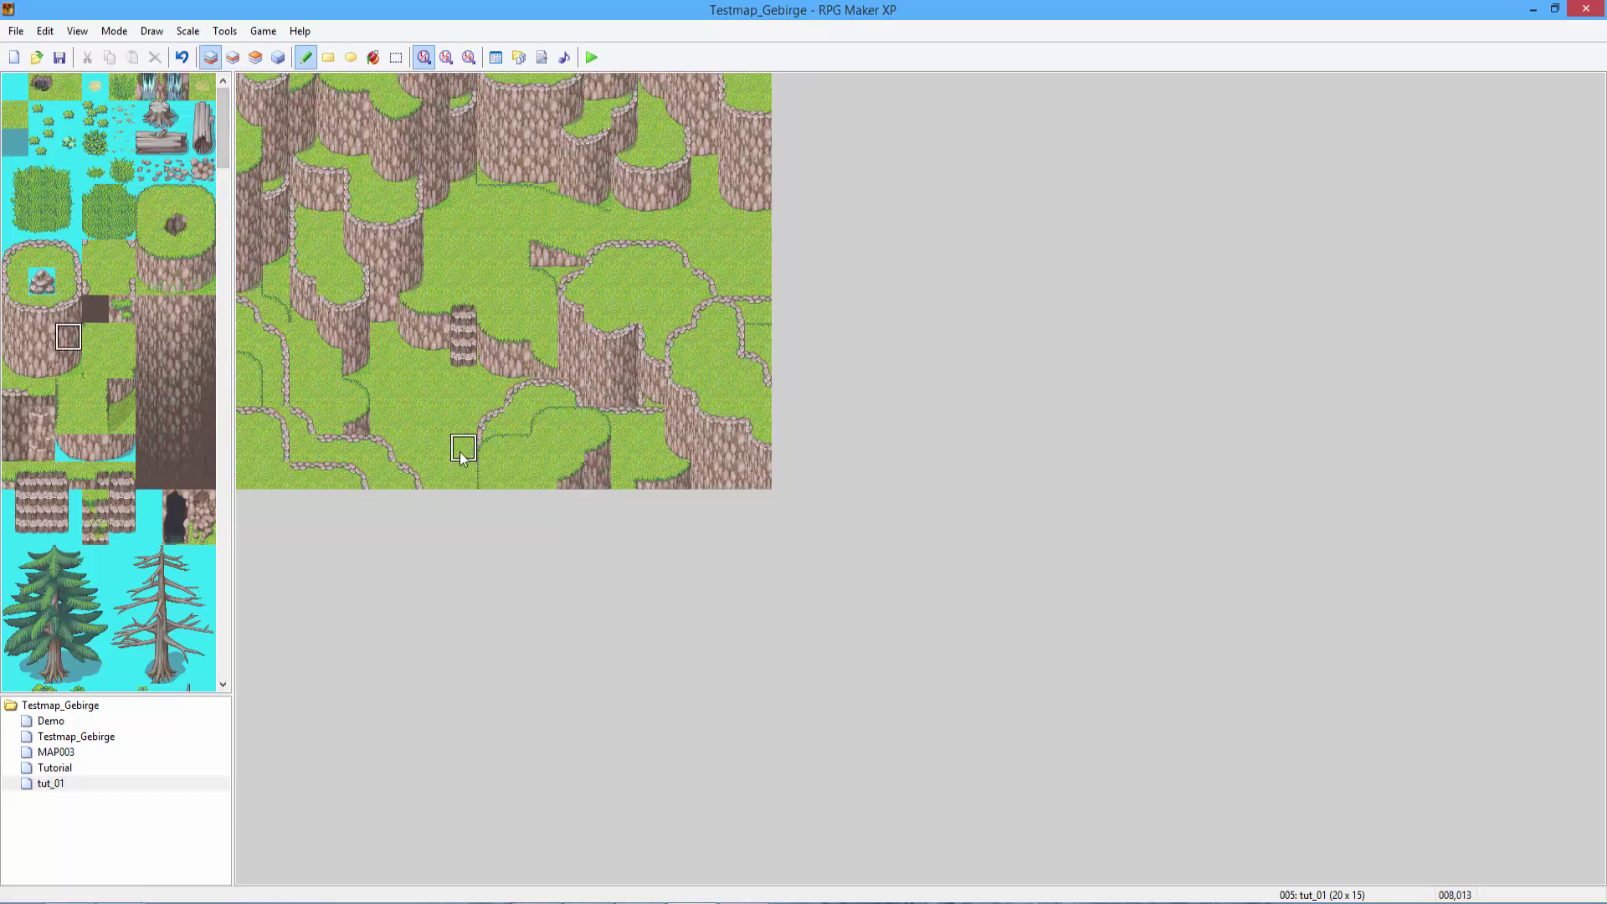
pyautogui.click(68, 253)
pyautogui.click(626, 454)
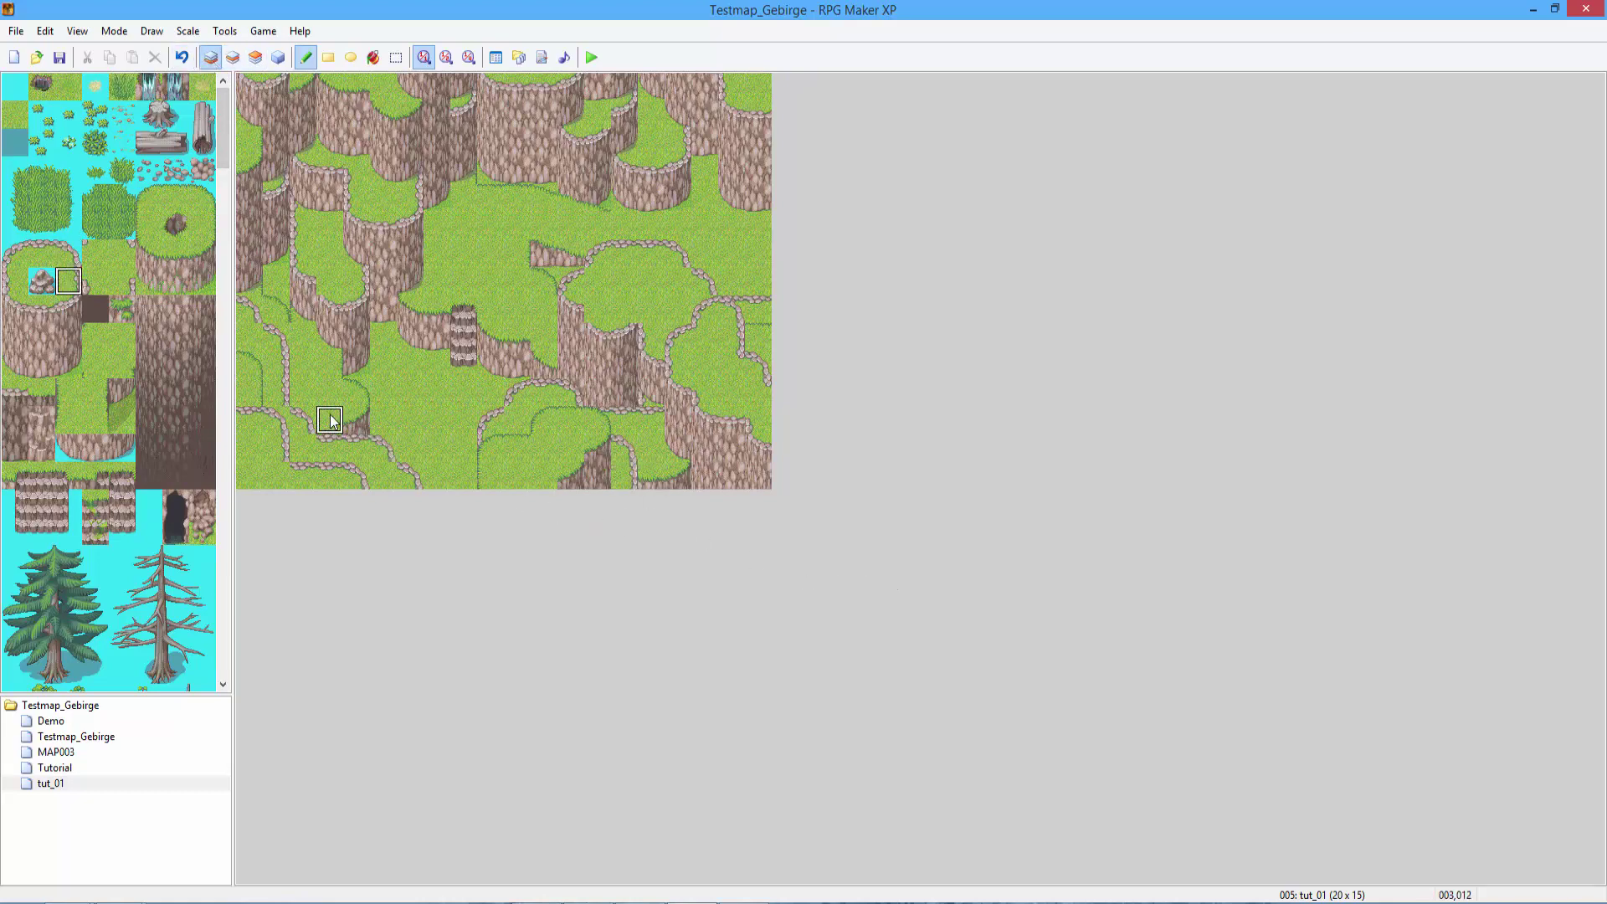
pyautogui.click(138, 259)
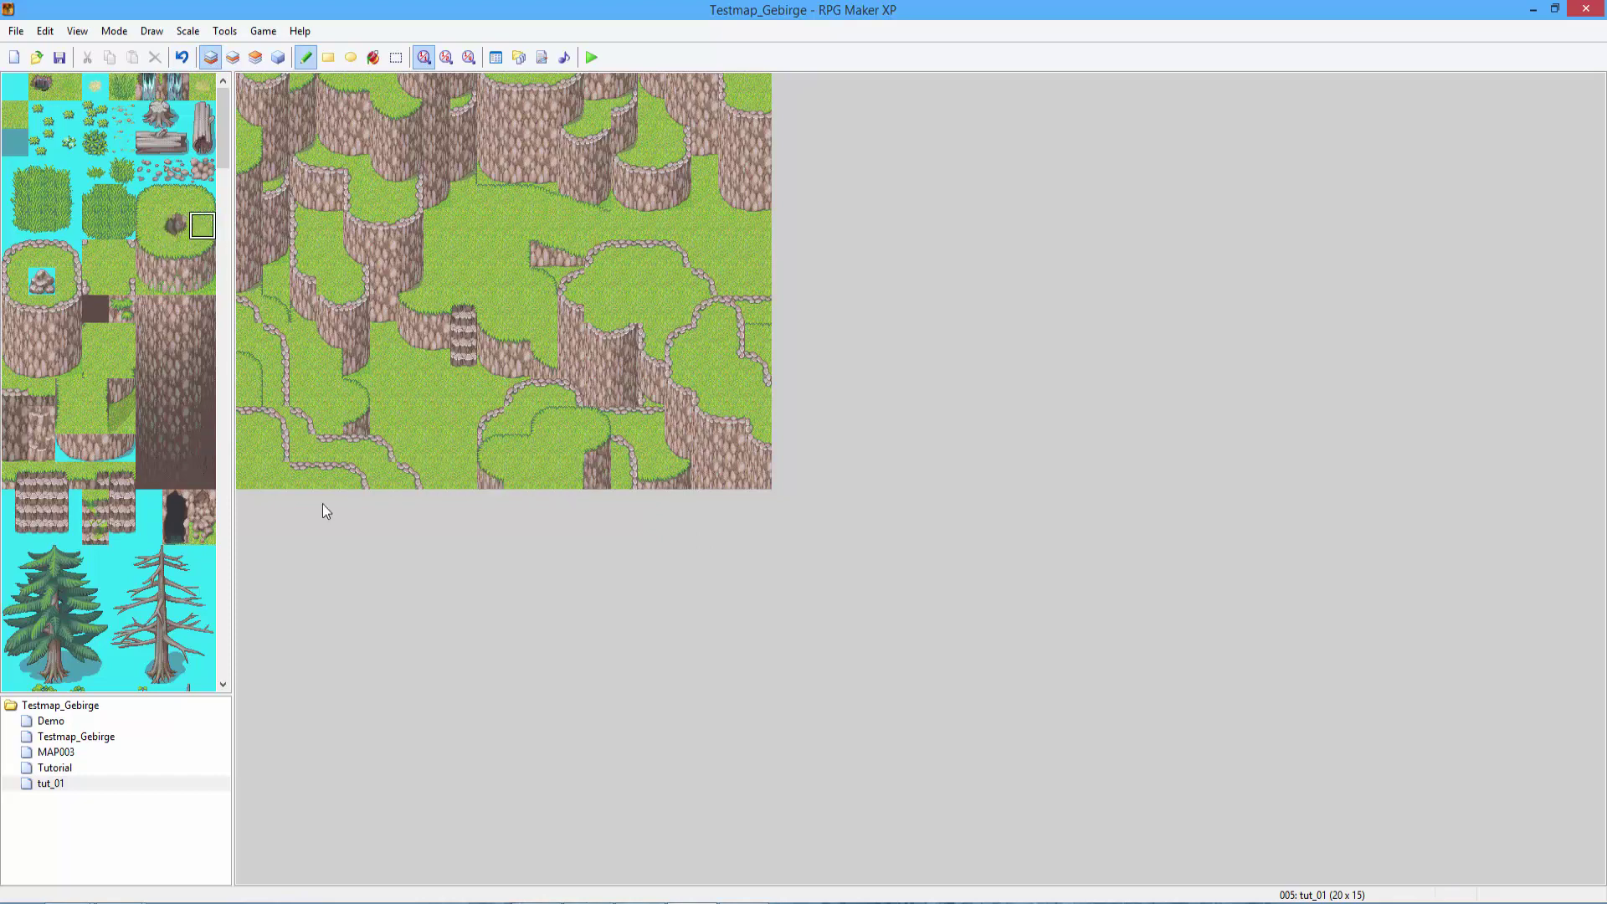
pyautogui.click(180, 57)
# Paint a two-tile-high cliff block on the central rock face, restoring grass beside it.
pyautogui.click(202, 253)
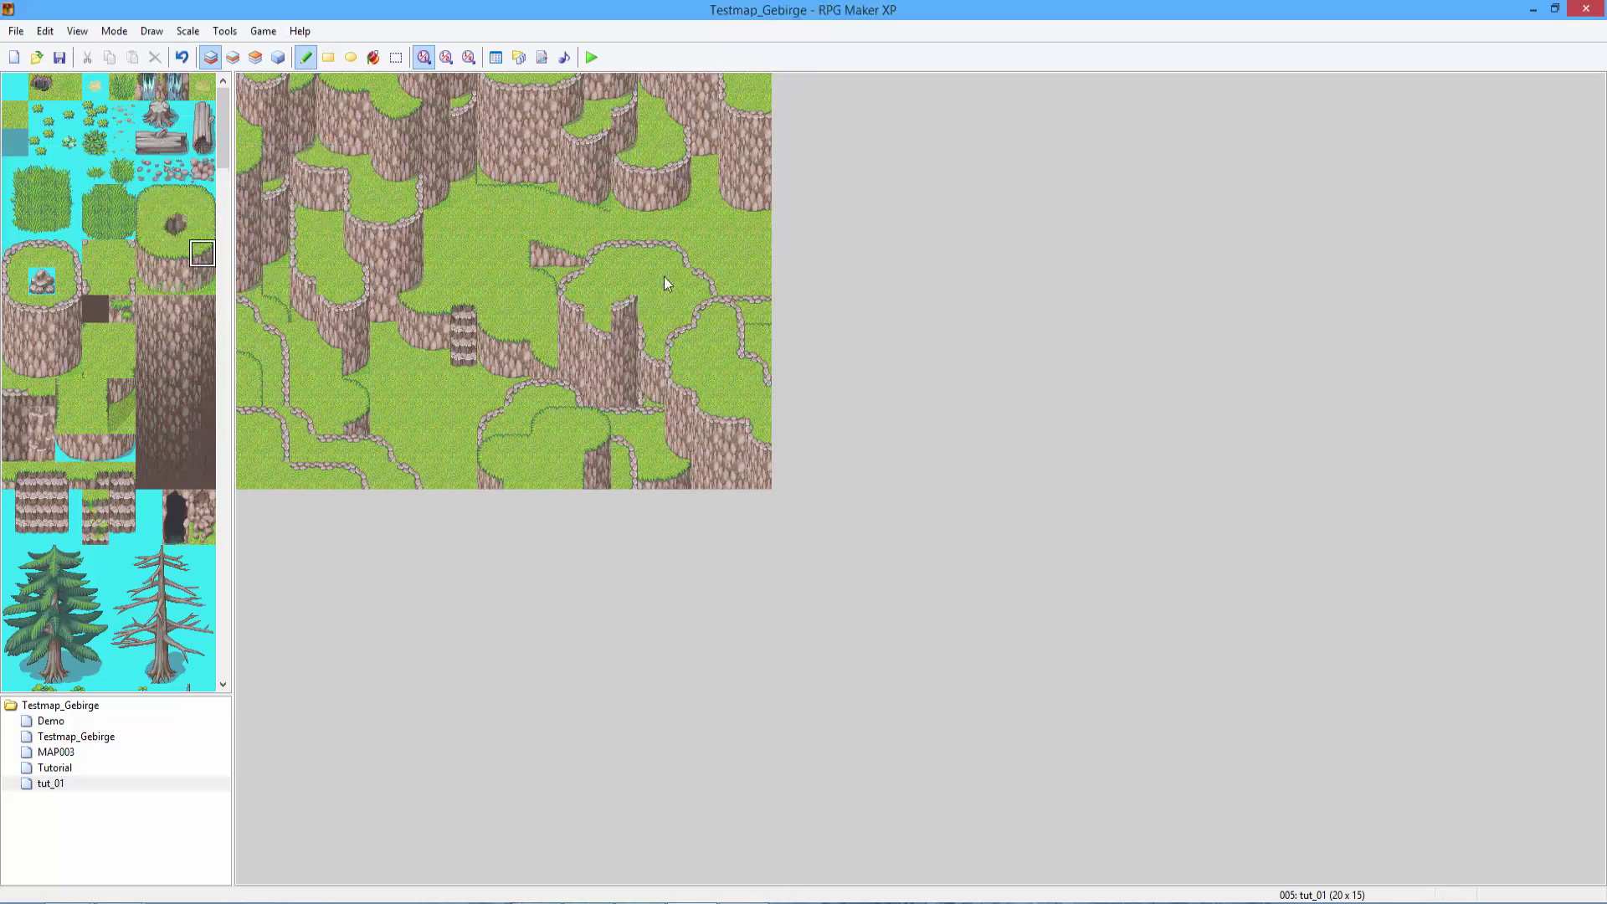
pyautogui.click(626, 308)
pyautogui.click(597, 309)
pyautogui.moveTo(15, 309); pyautogui.dragTo(15, 335)
pyautogui.click(597, 308)
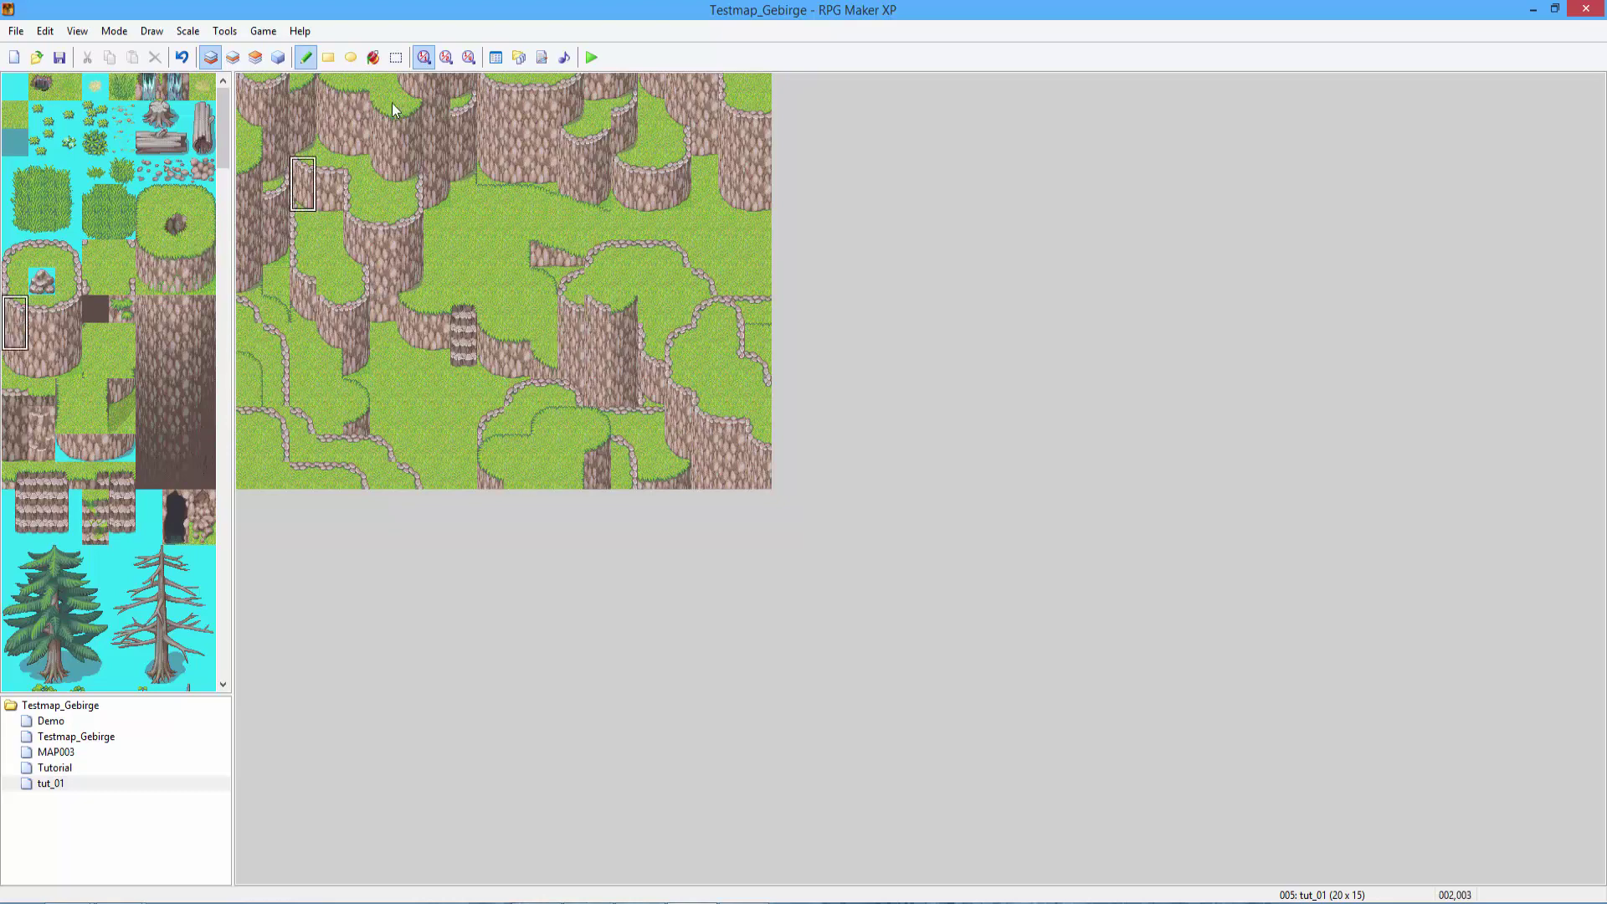
# Cap the central cliff with grass-top tiles on layer 2.
pyautogui.click(149, 253)
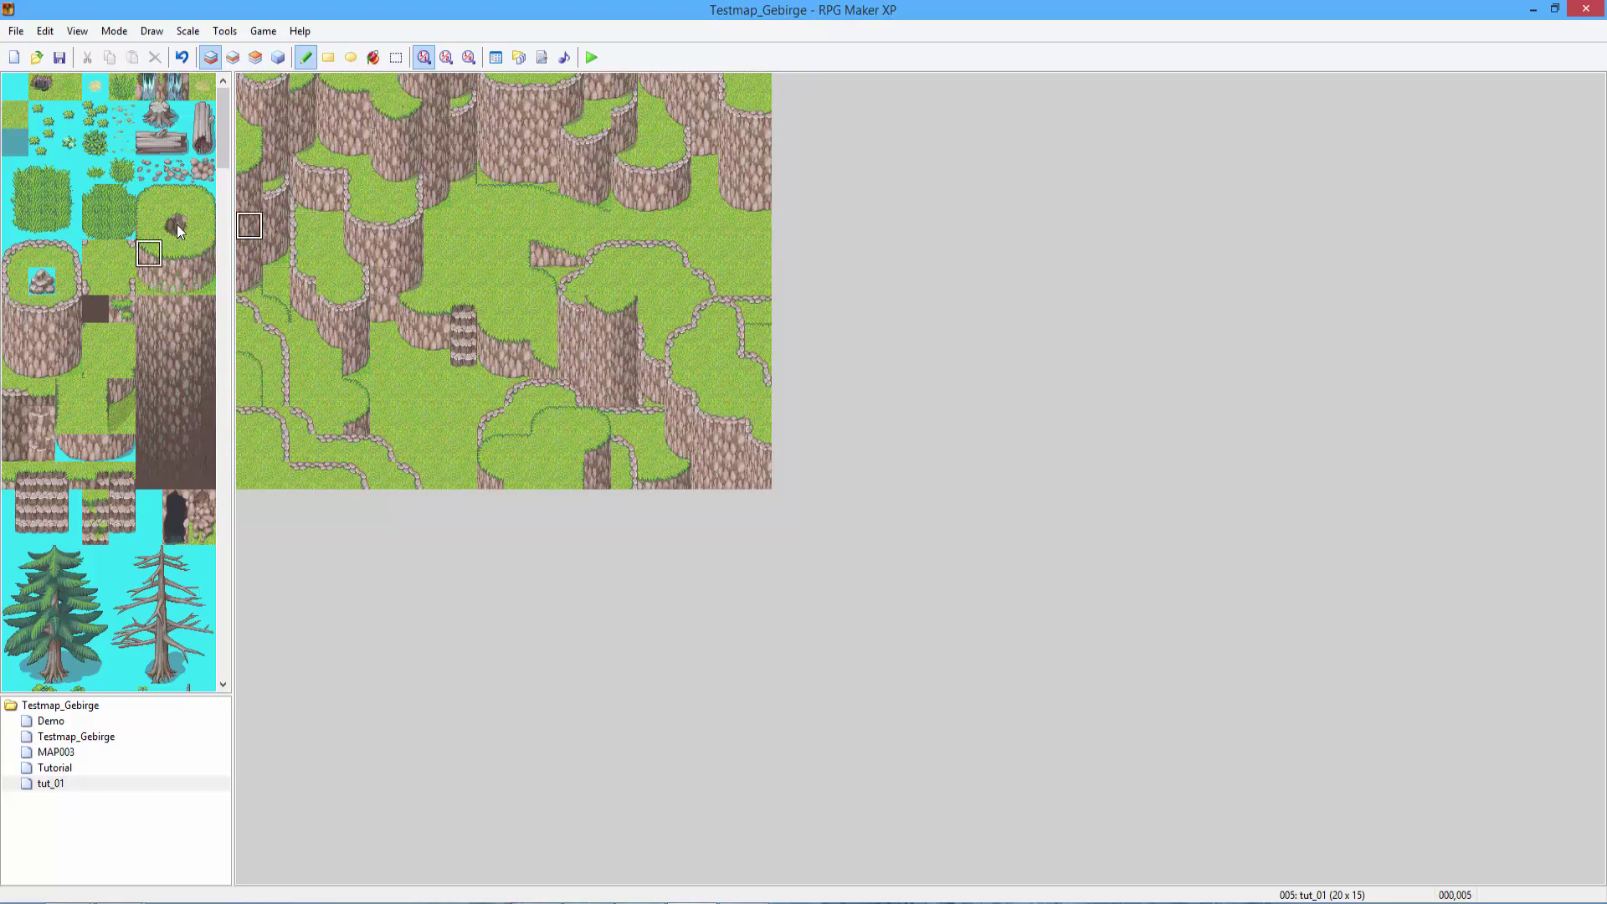
pyautogui.click(180, 261)
pyautogui.moveTo(202, 226); pyautogui.dragTo(202, 253)
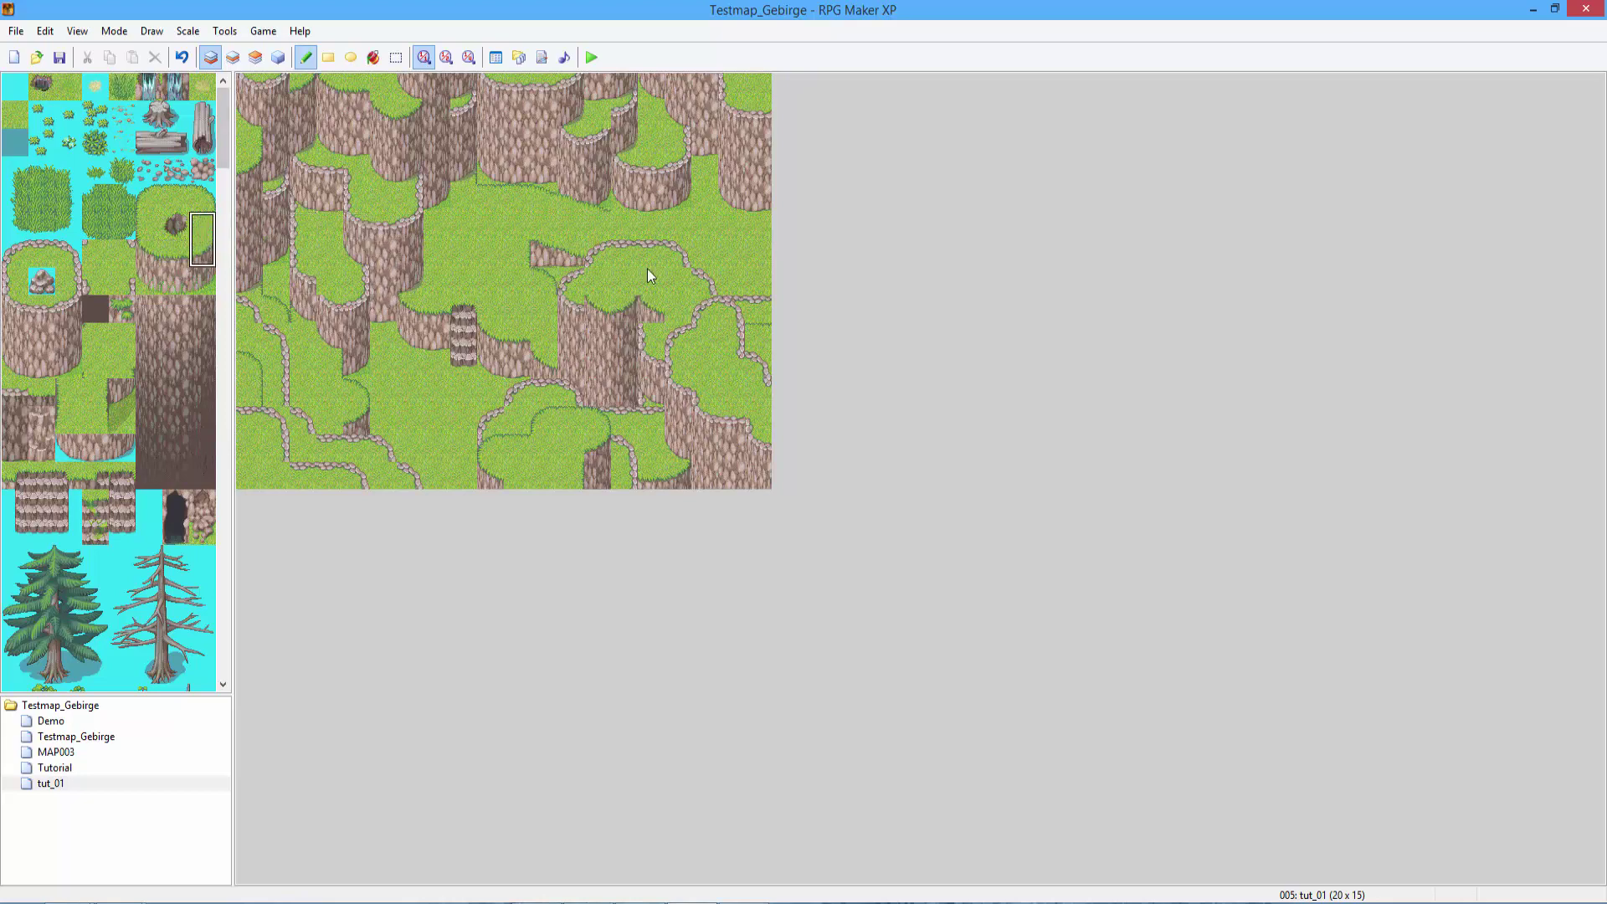
pyautogui.click(232, 57)
pyautogui.click(203, 197)
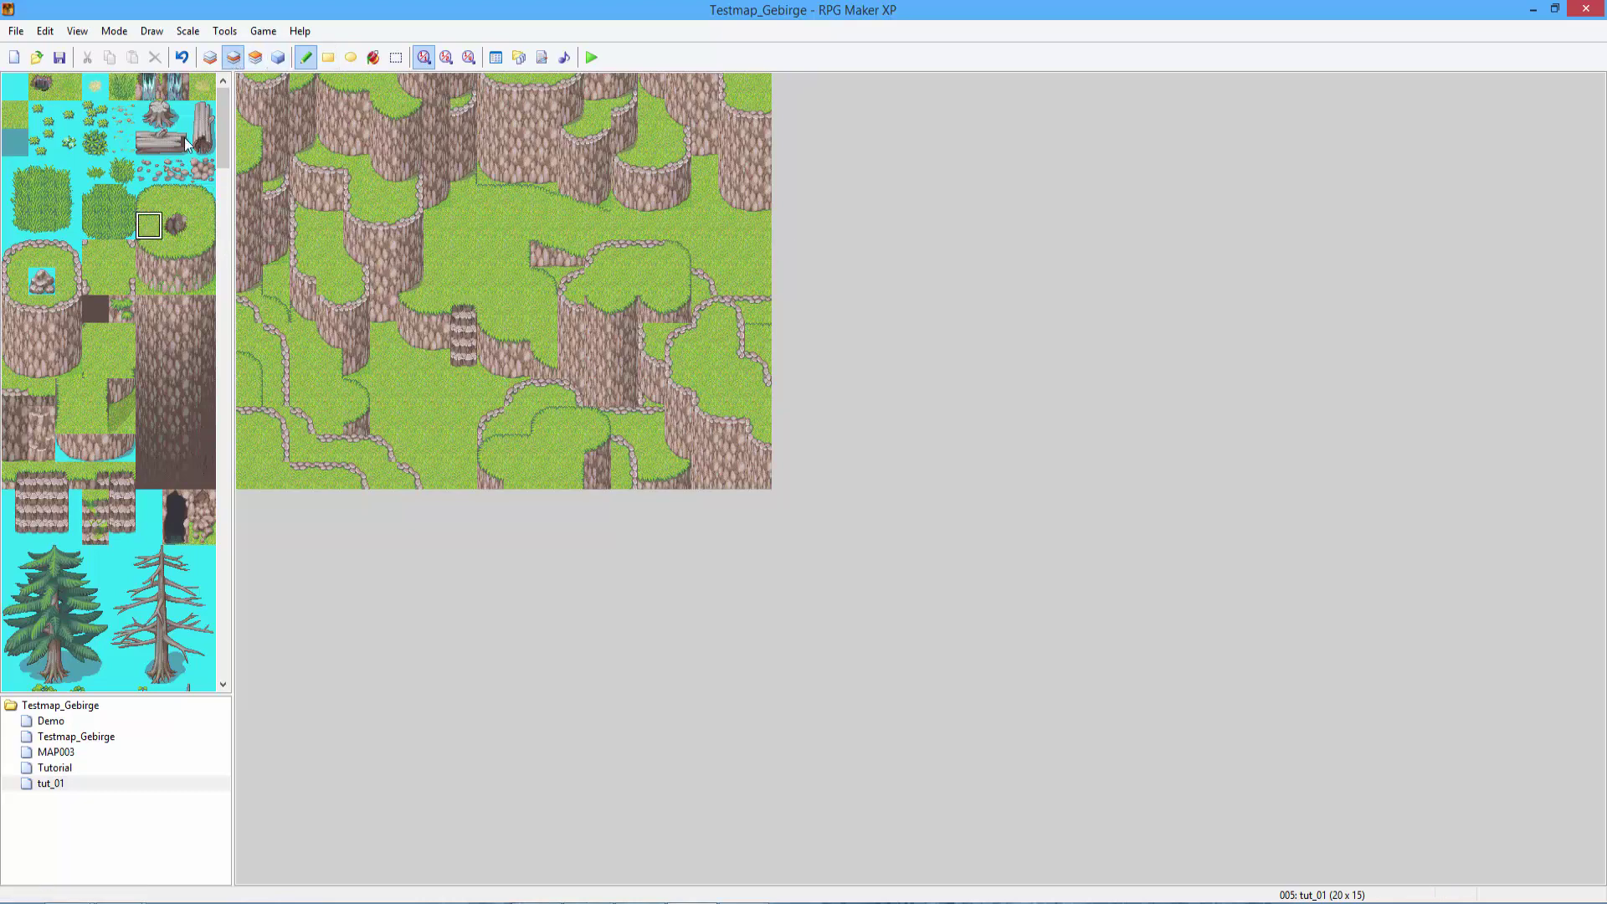
pyautogui.click(596, 285)
pyautogui.click(232, 57)
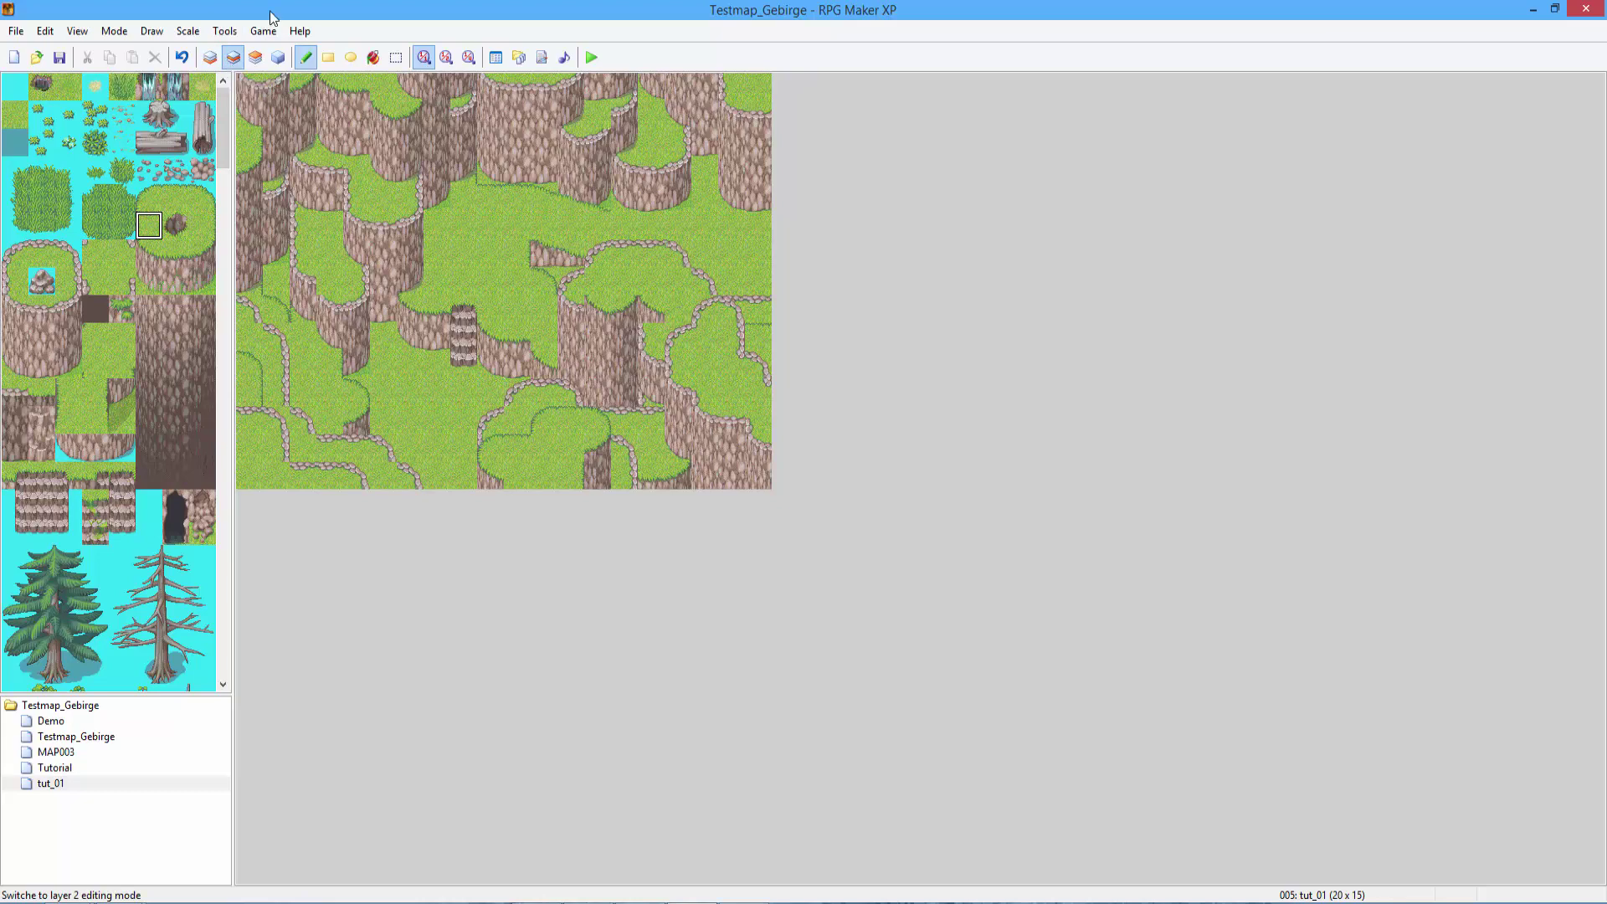
pyautogui.moveTo(149, 197); pyautogui.dragTo(176, 197)
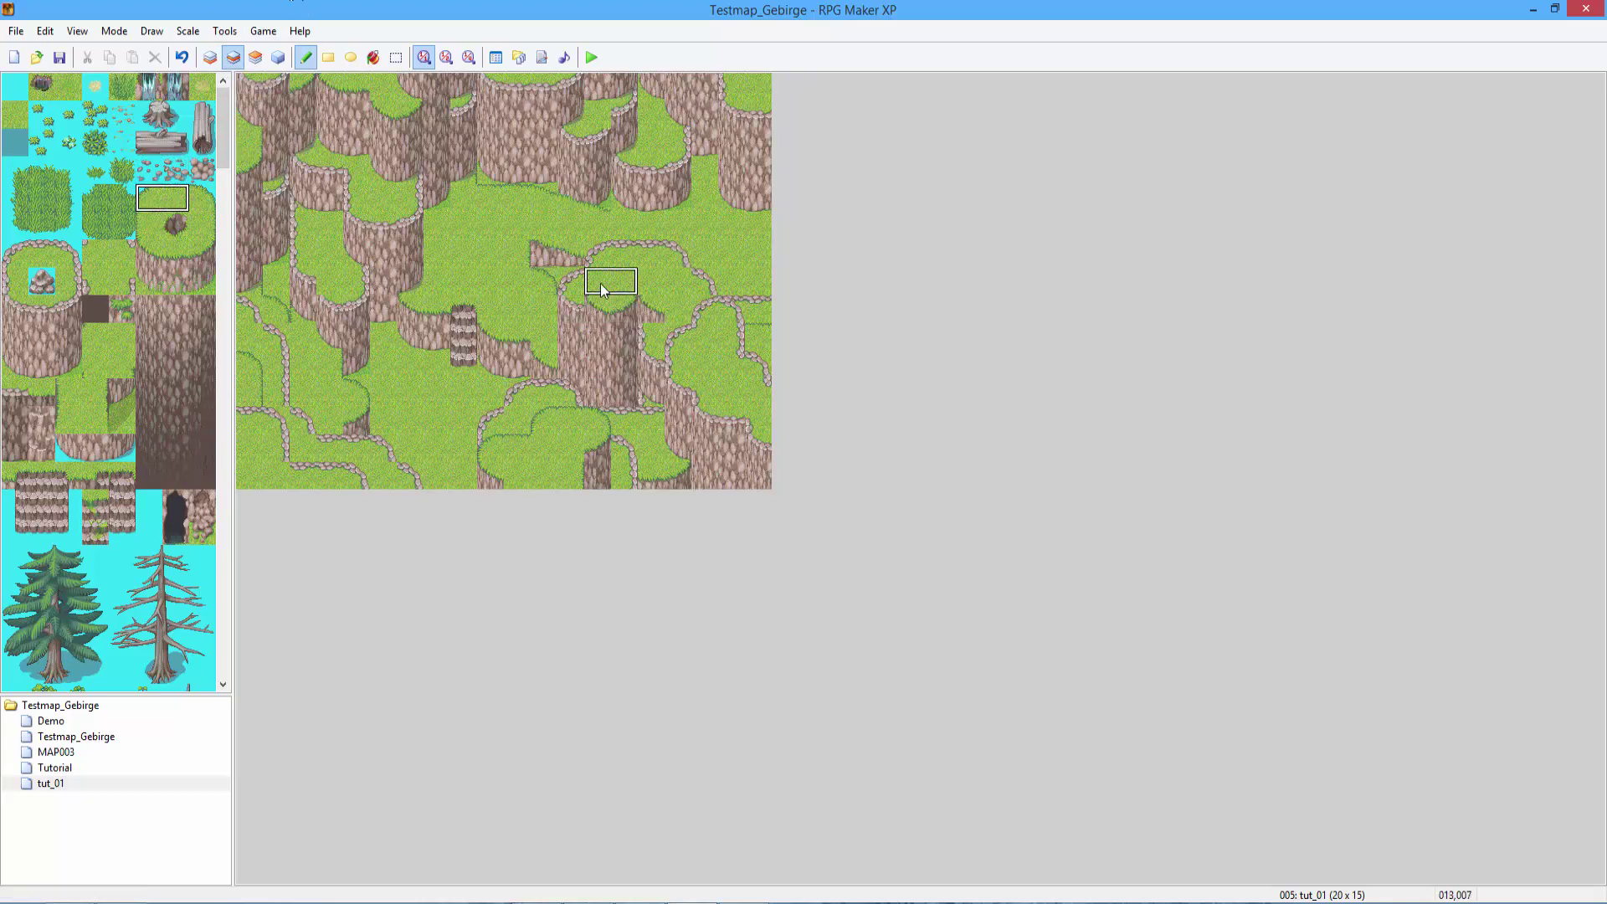
pyautogui.click(202, 197)
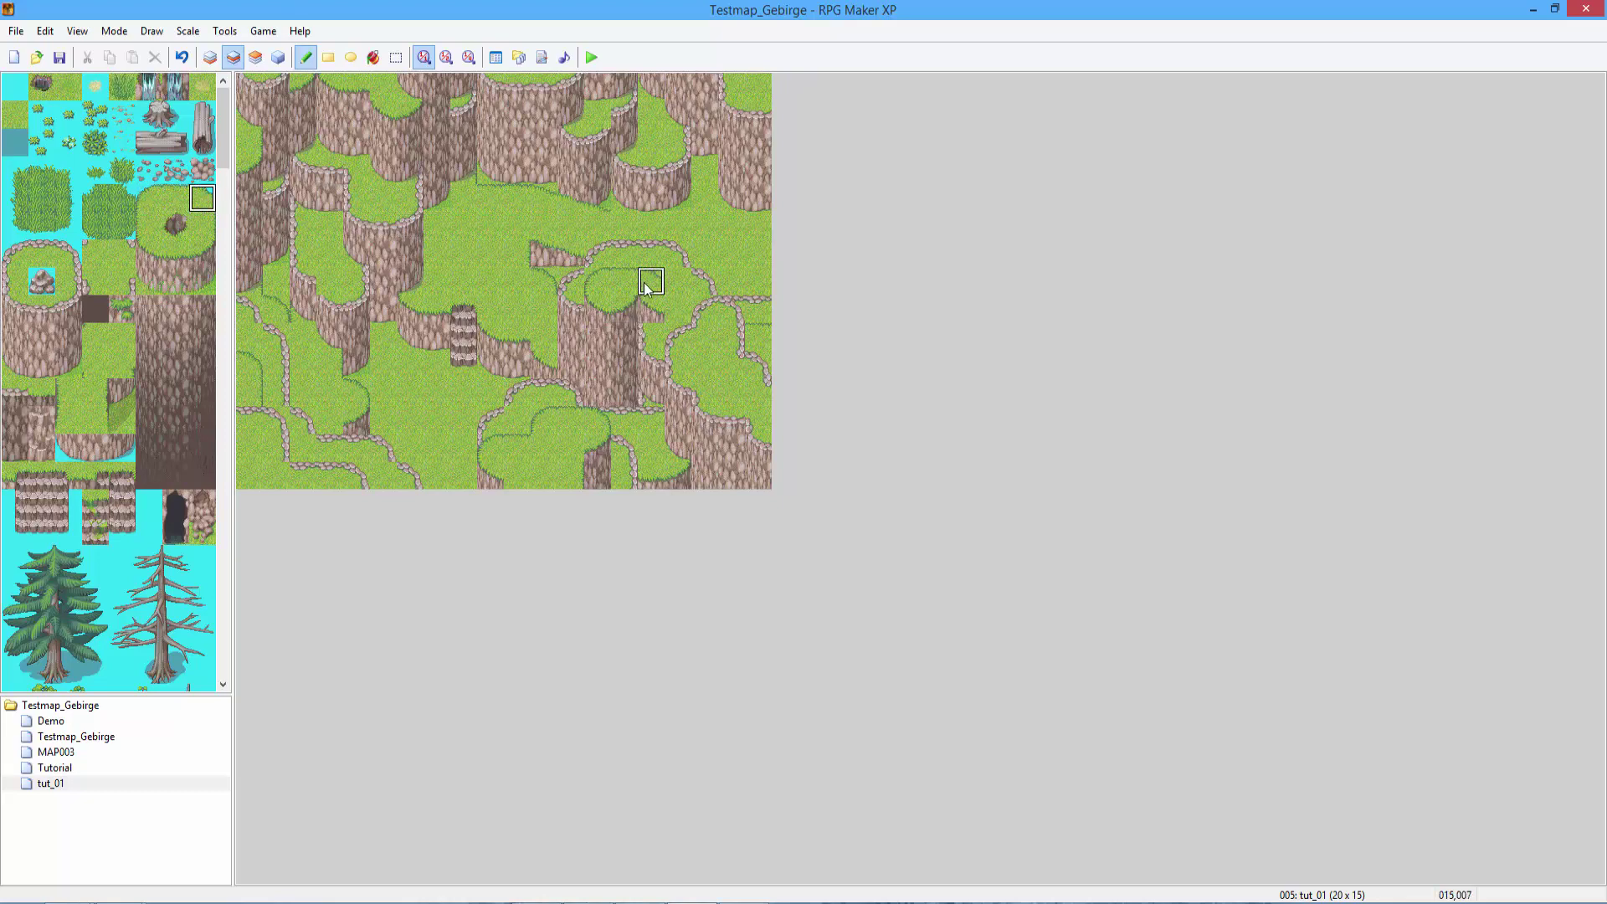
# Erase an overlay tile, then paint sampled grass along the right-hand cliff edge.
pyautogui.rightClick(657, 289)
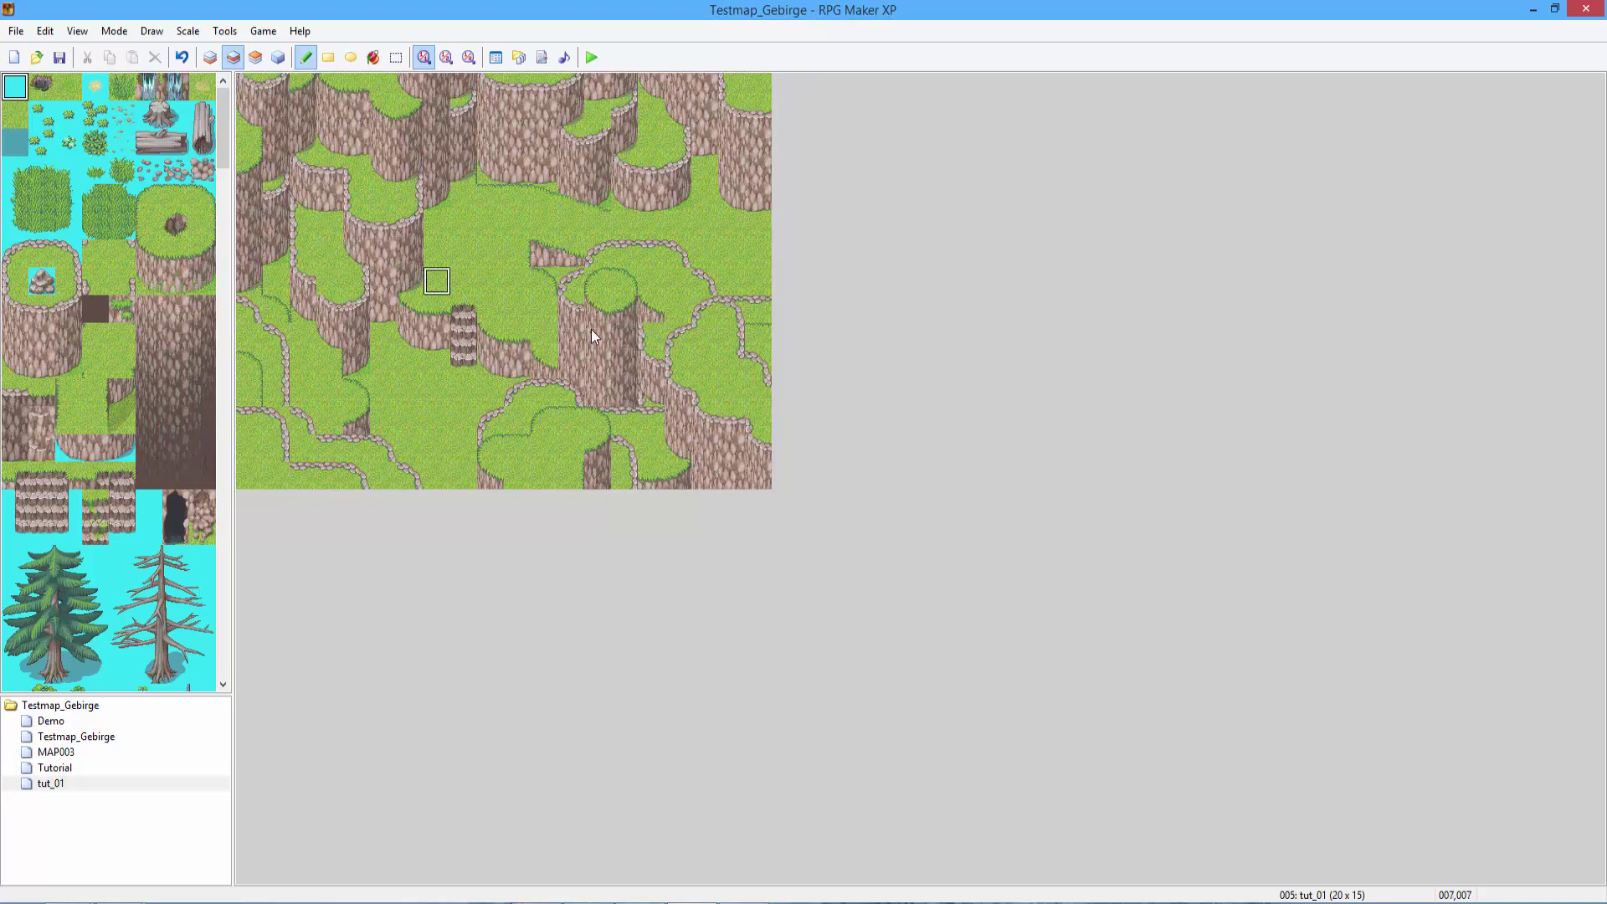
pyautogui.press('F5')
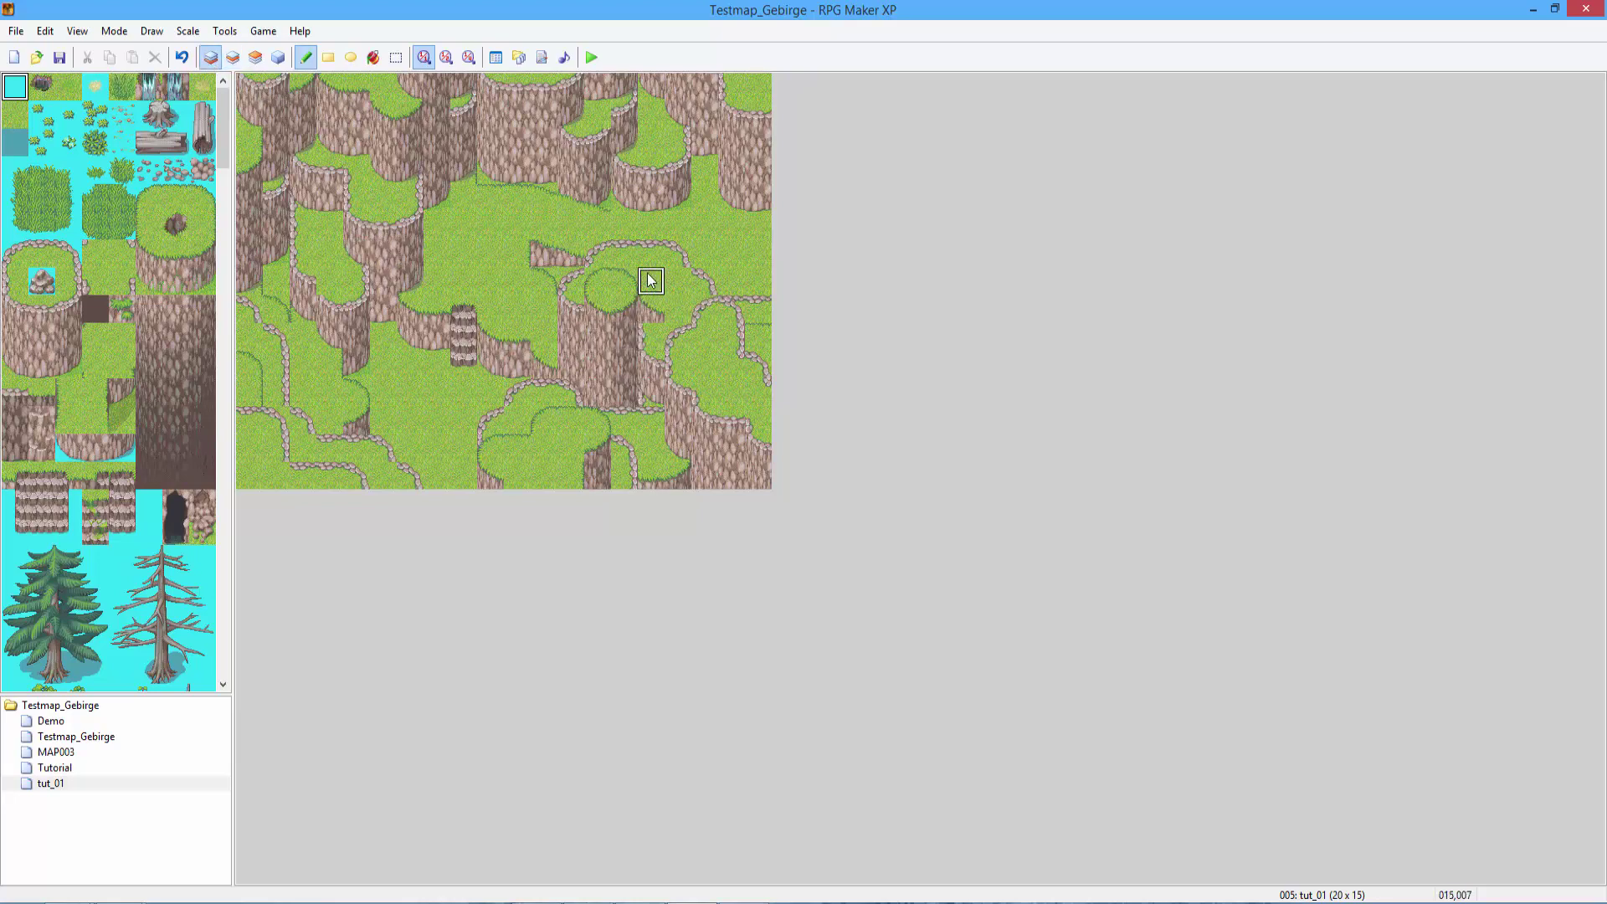
pyautogui.rightClick(652, 281)
pyautogui.moveTo(678, 335); pyautogui.dragTo(757, 337)
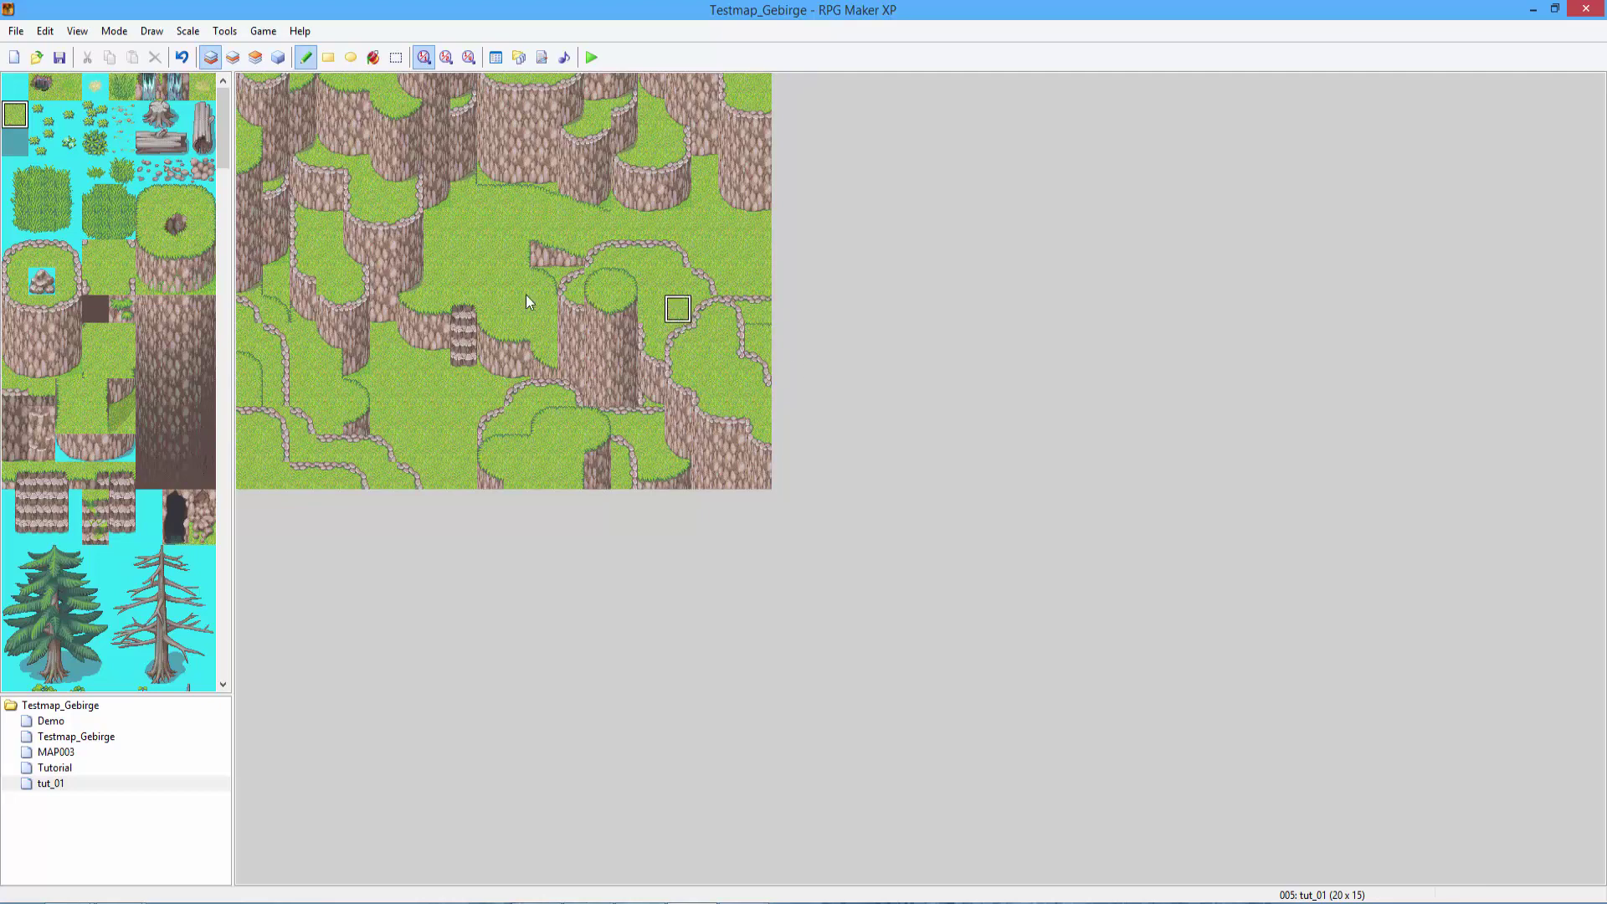
pyautogui.click(232, 57)
pyautogui.click(202, 197)
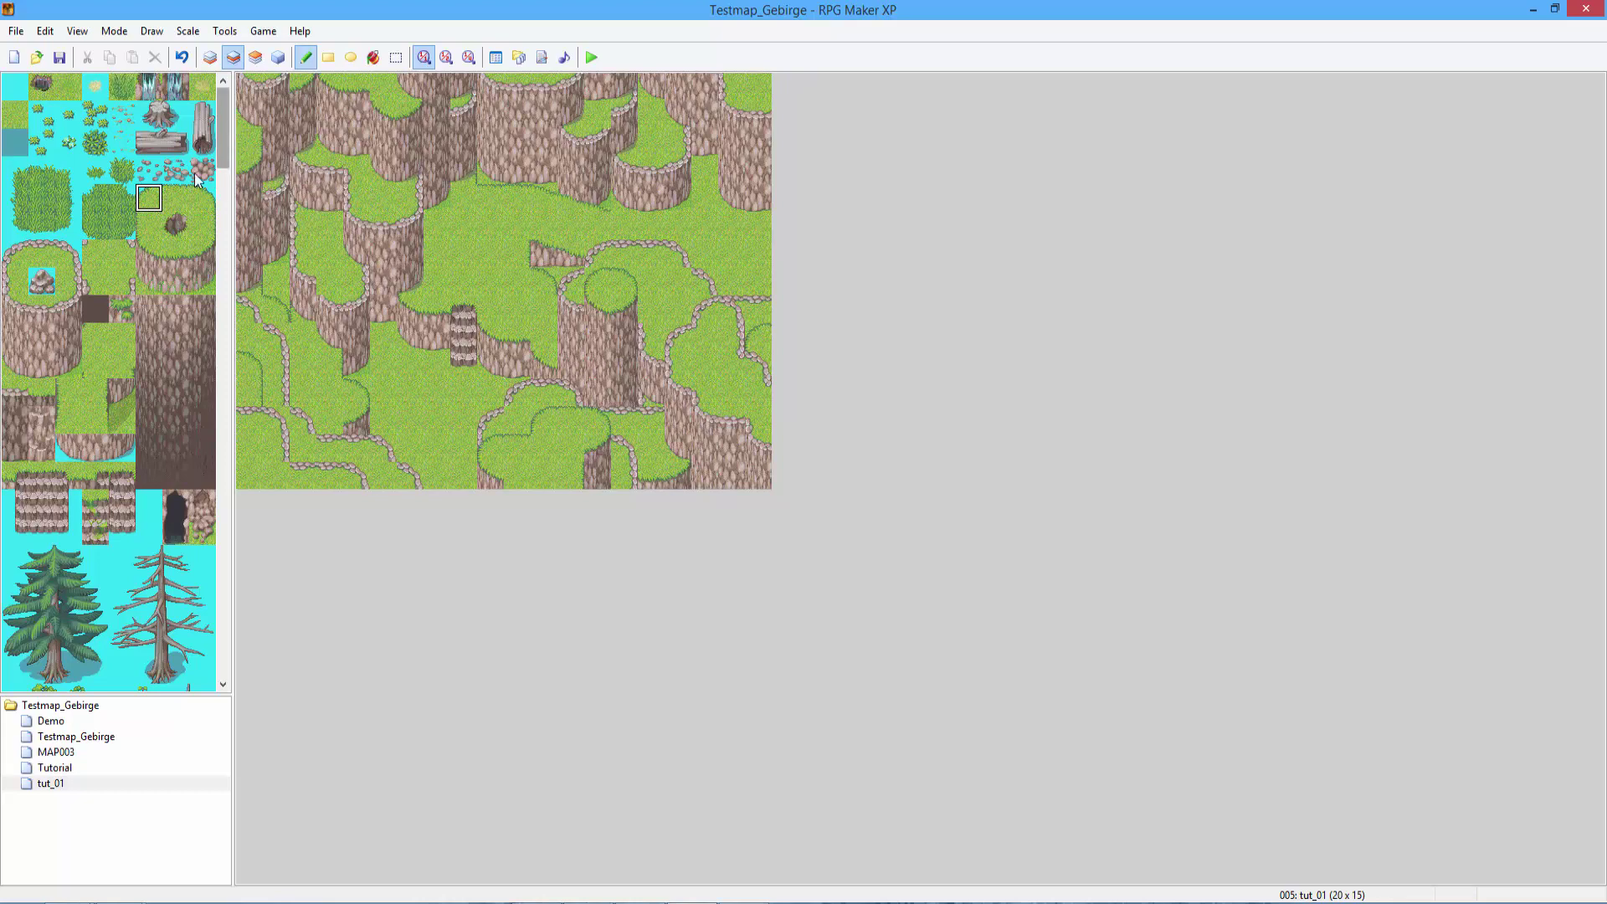
# Paint a three-tile cliff strip, cliff-top tile and narrow right-hand cliff column at upper right.
pyautogui.click(210, 57)
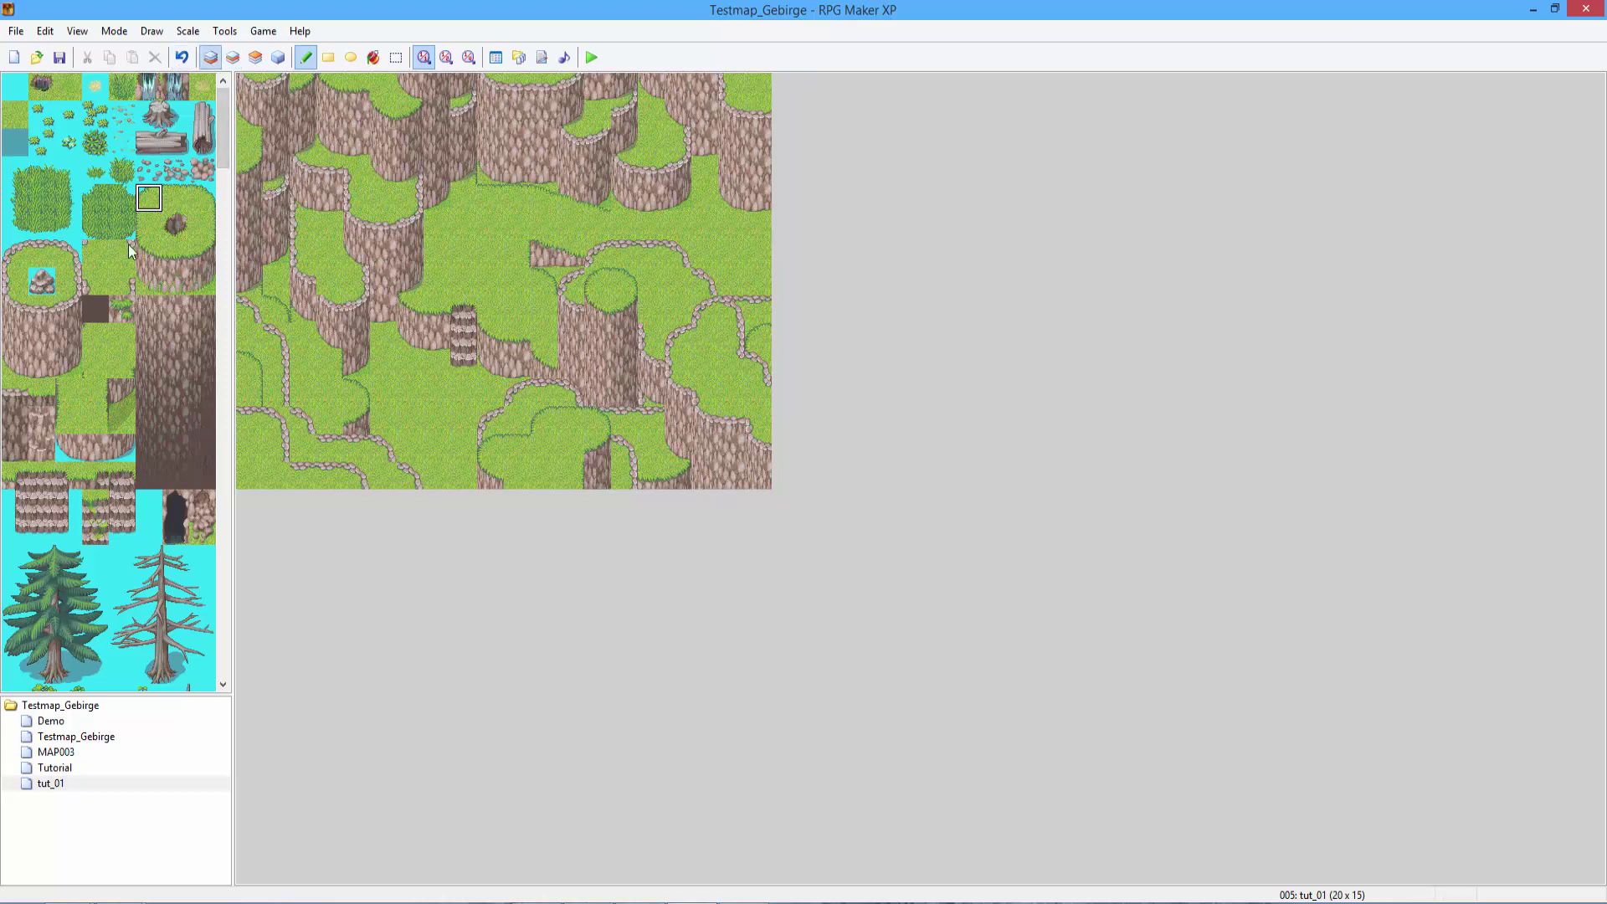
pyautogui.moveTo(67, 367); pyautogui.dragTo(68, 306)
pyautogui.click(731, 180)
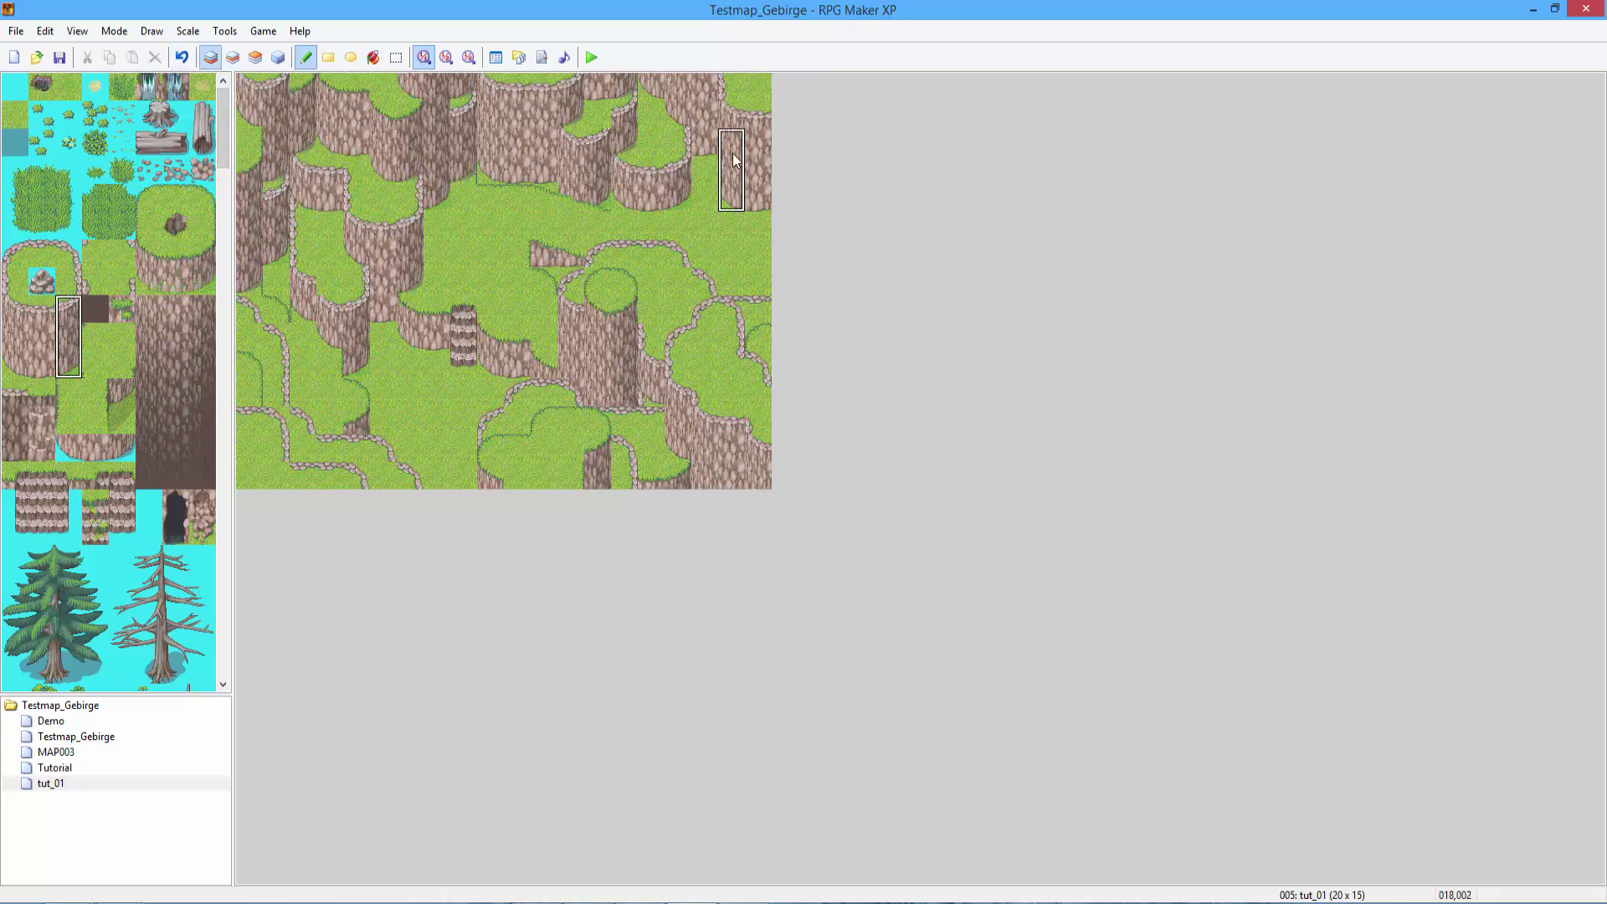
pyautogui.click(68, 281)
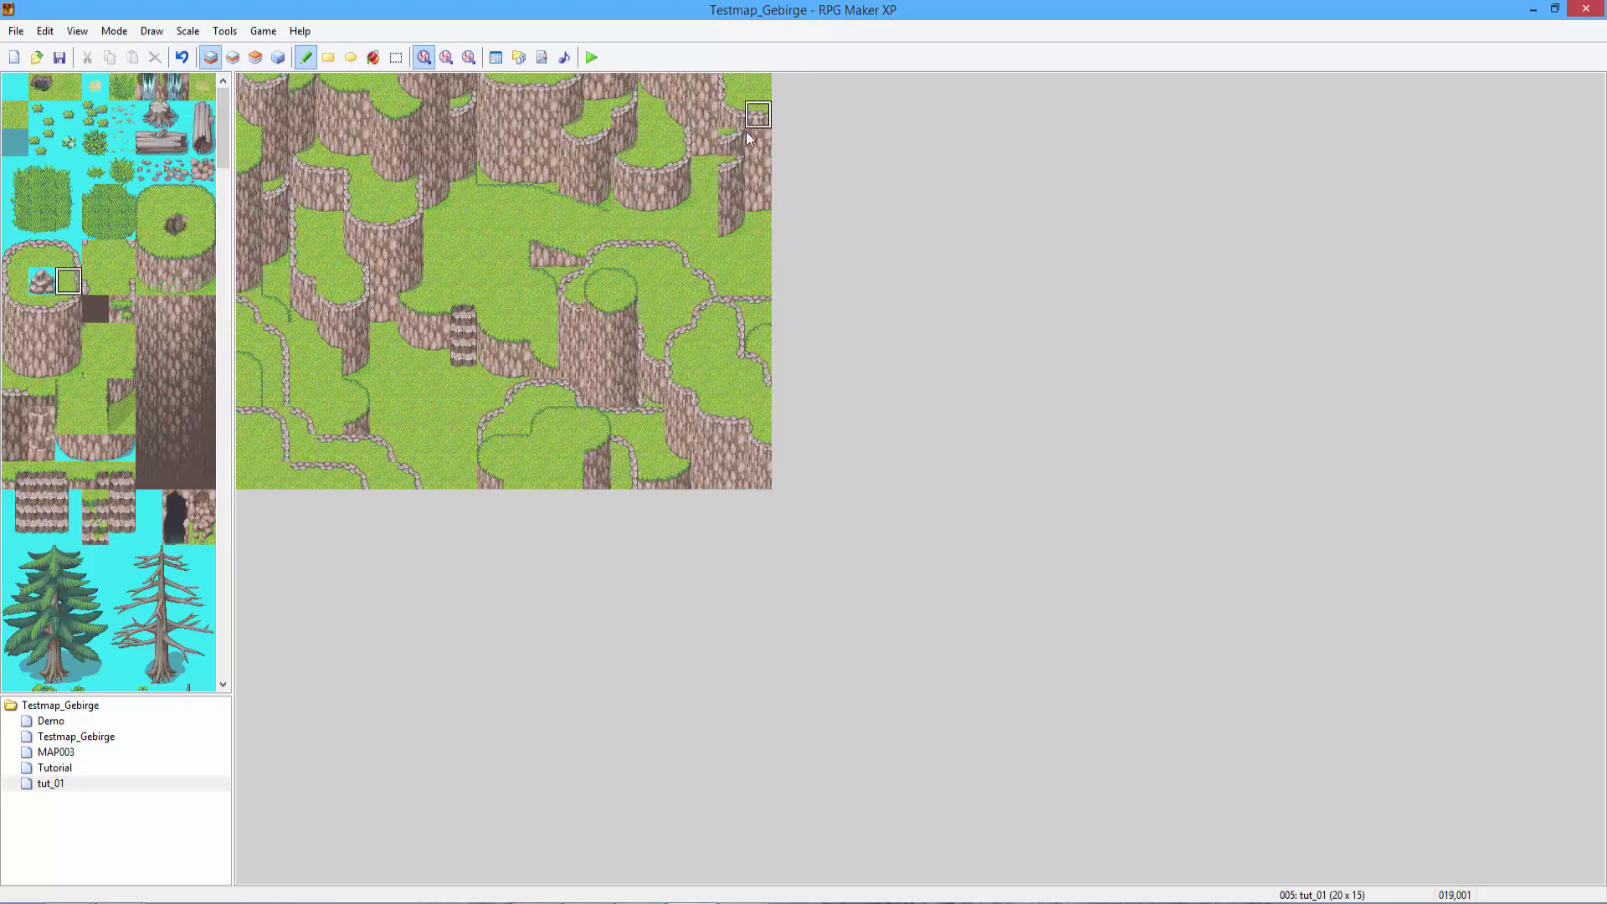
pyautogui.click(733, 143)
pyautogui.click(15, 281)
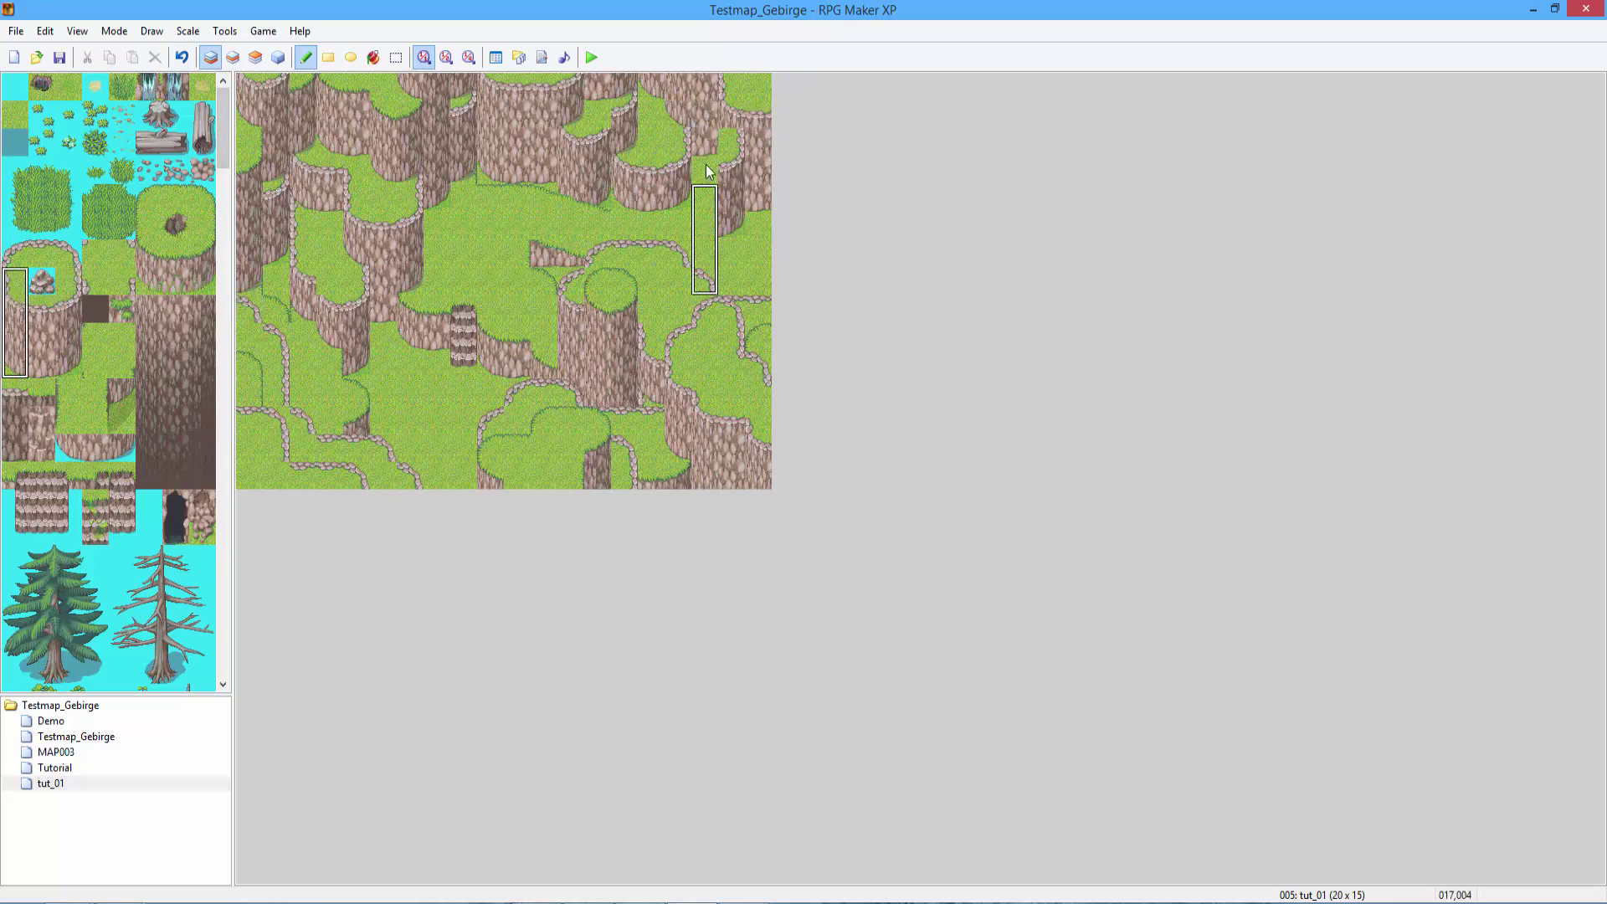
pyautogui.moveTo(705, 226); pyautogui.dragTo(706, 115)
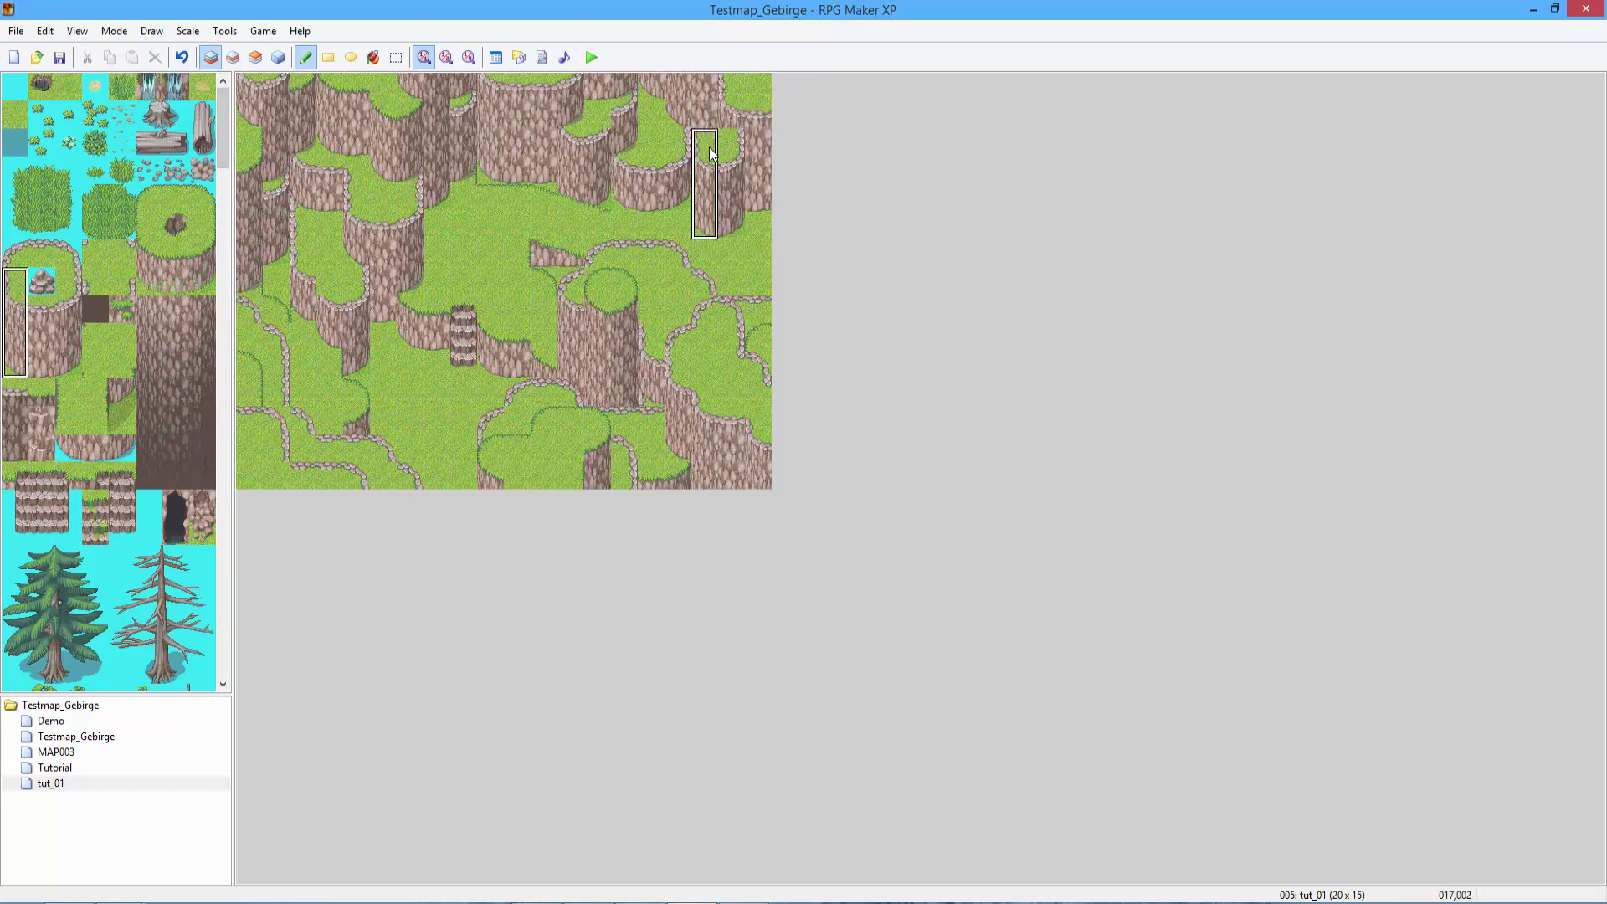
# Touch up the central-right plateau edge and copy cliff and grass tiles from the upper-right cliffs.
pyautogui.click(232, 58)
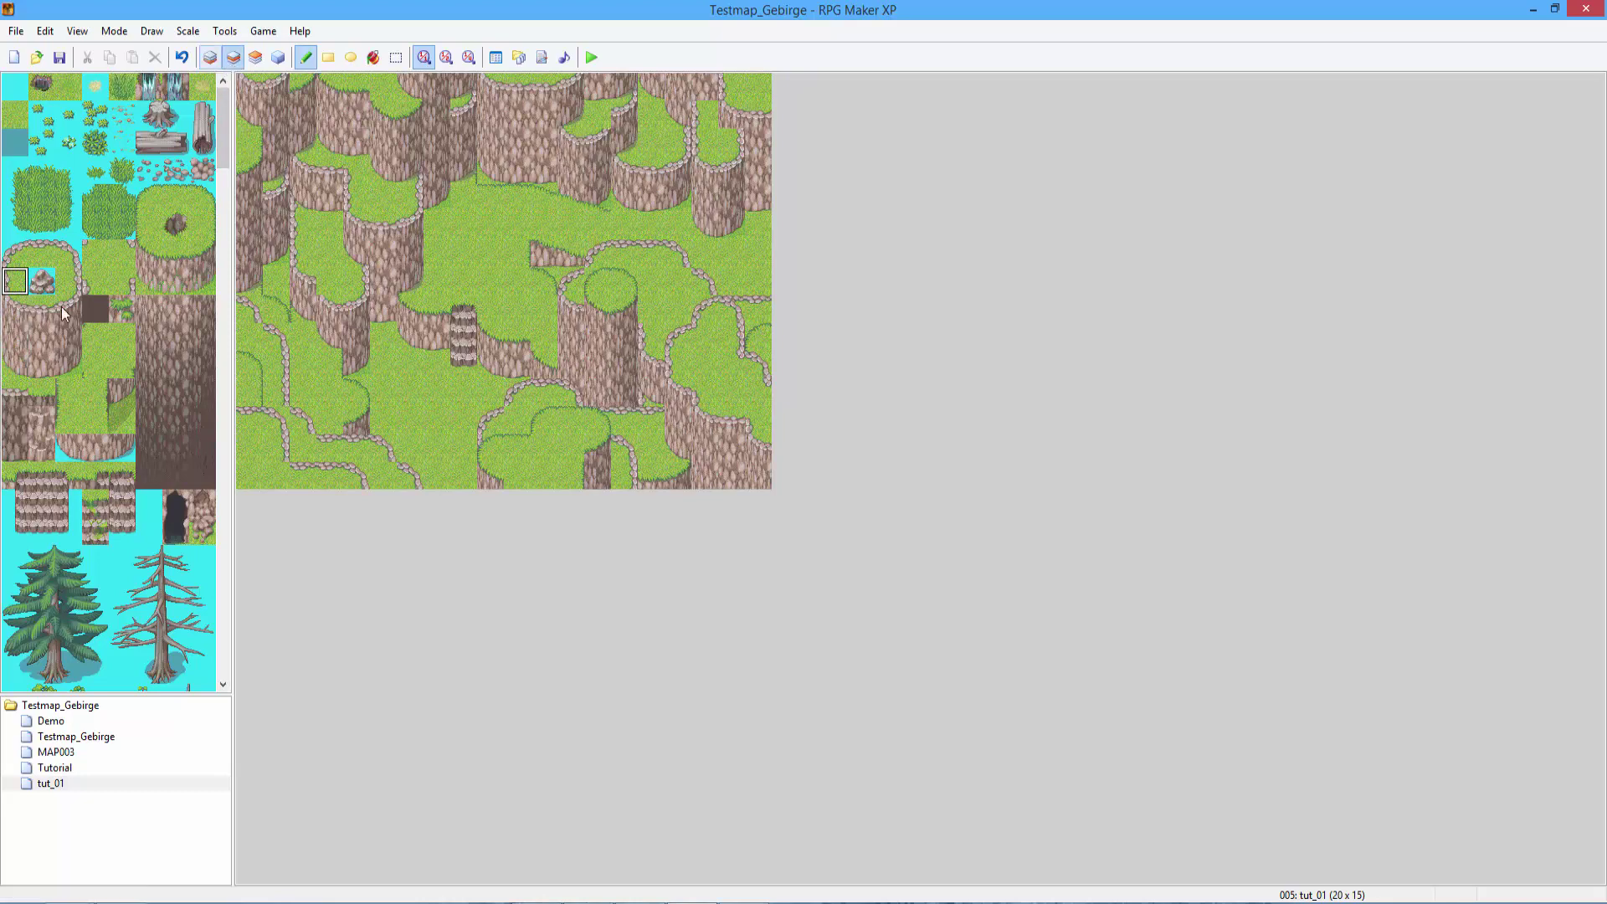
pyautogui.click(69, 448)
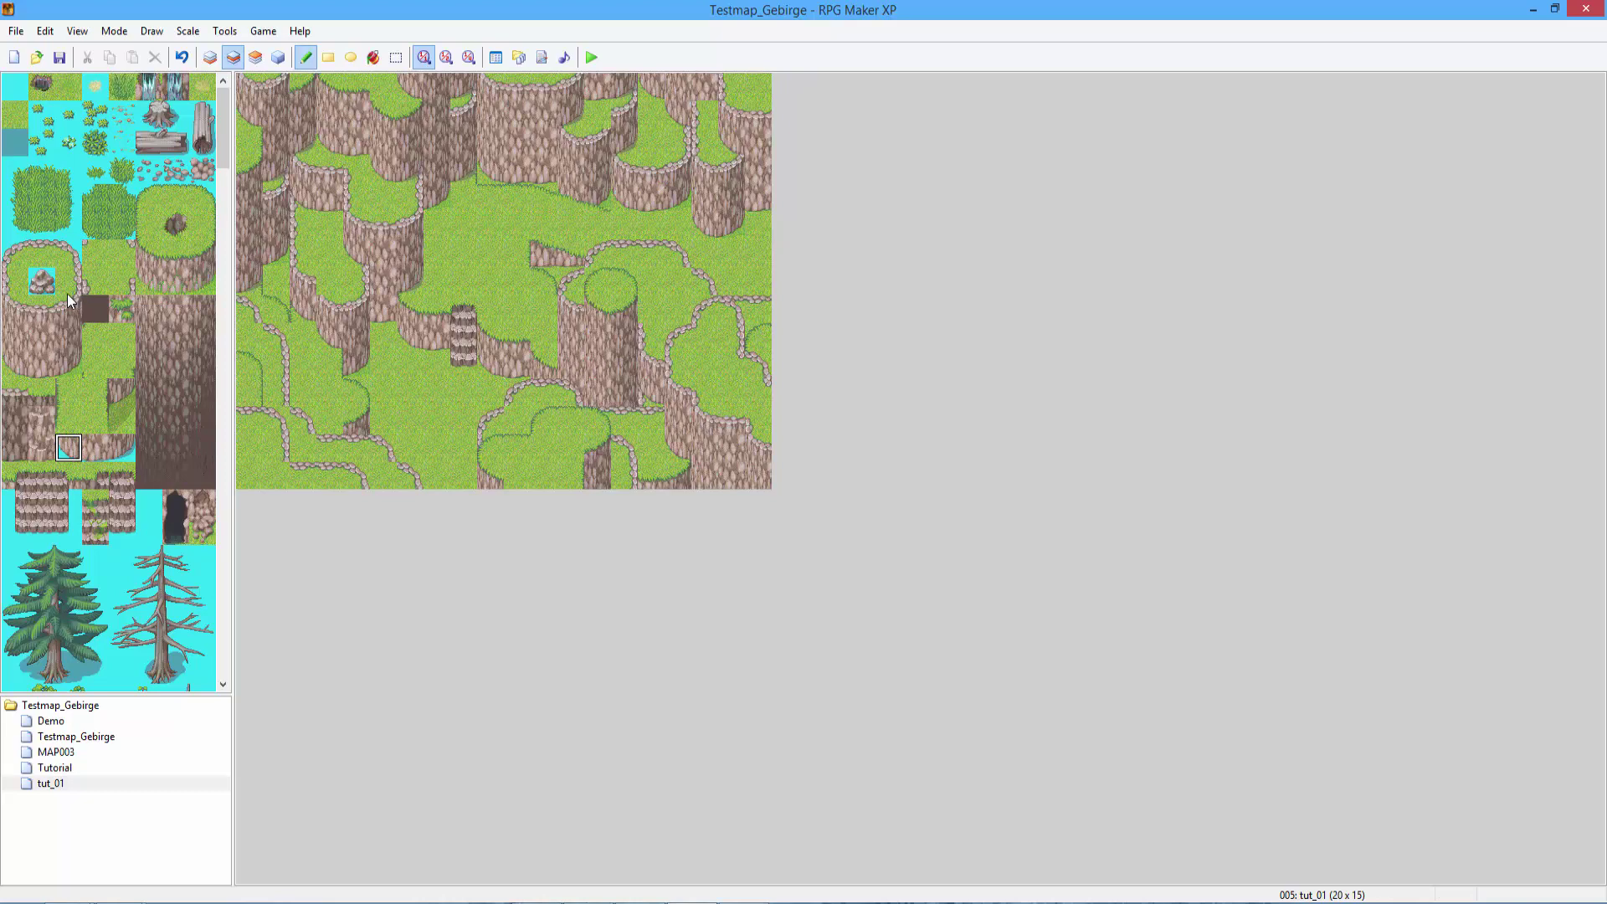
pyautogui.click(69, 252)
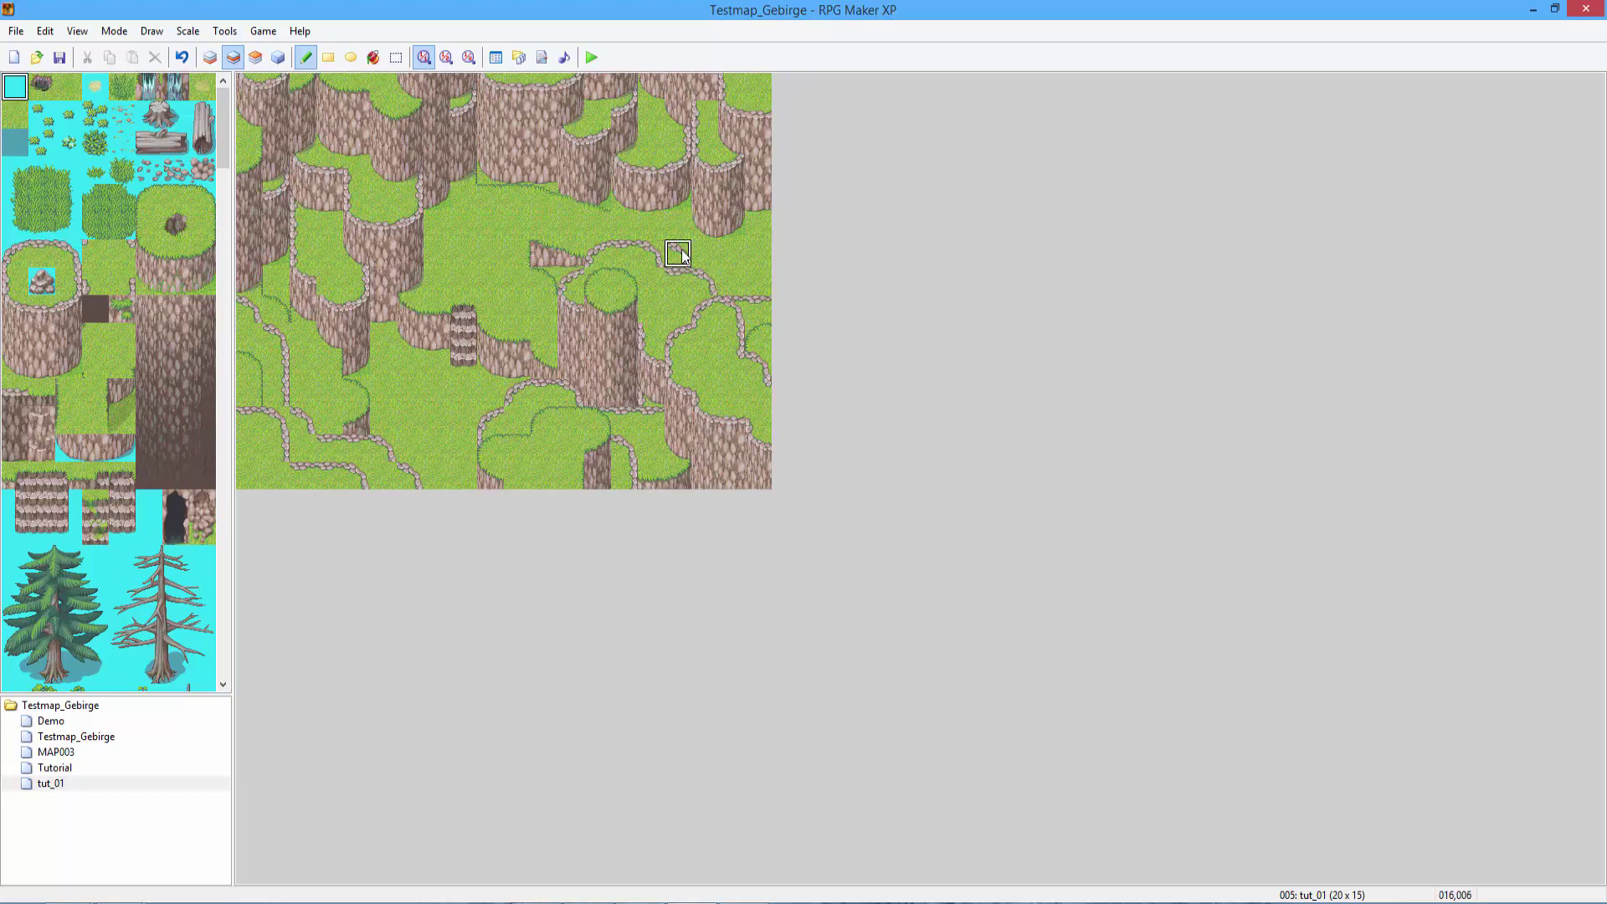
pyautogui.click(678, 254)
pyautogui.rightClick(678, 254)
pyautogui.click(76, 449)
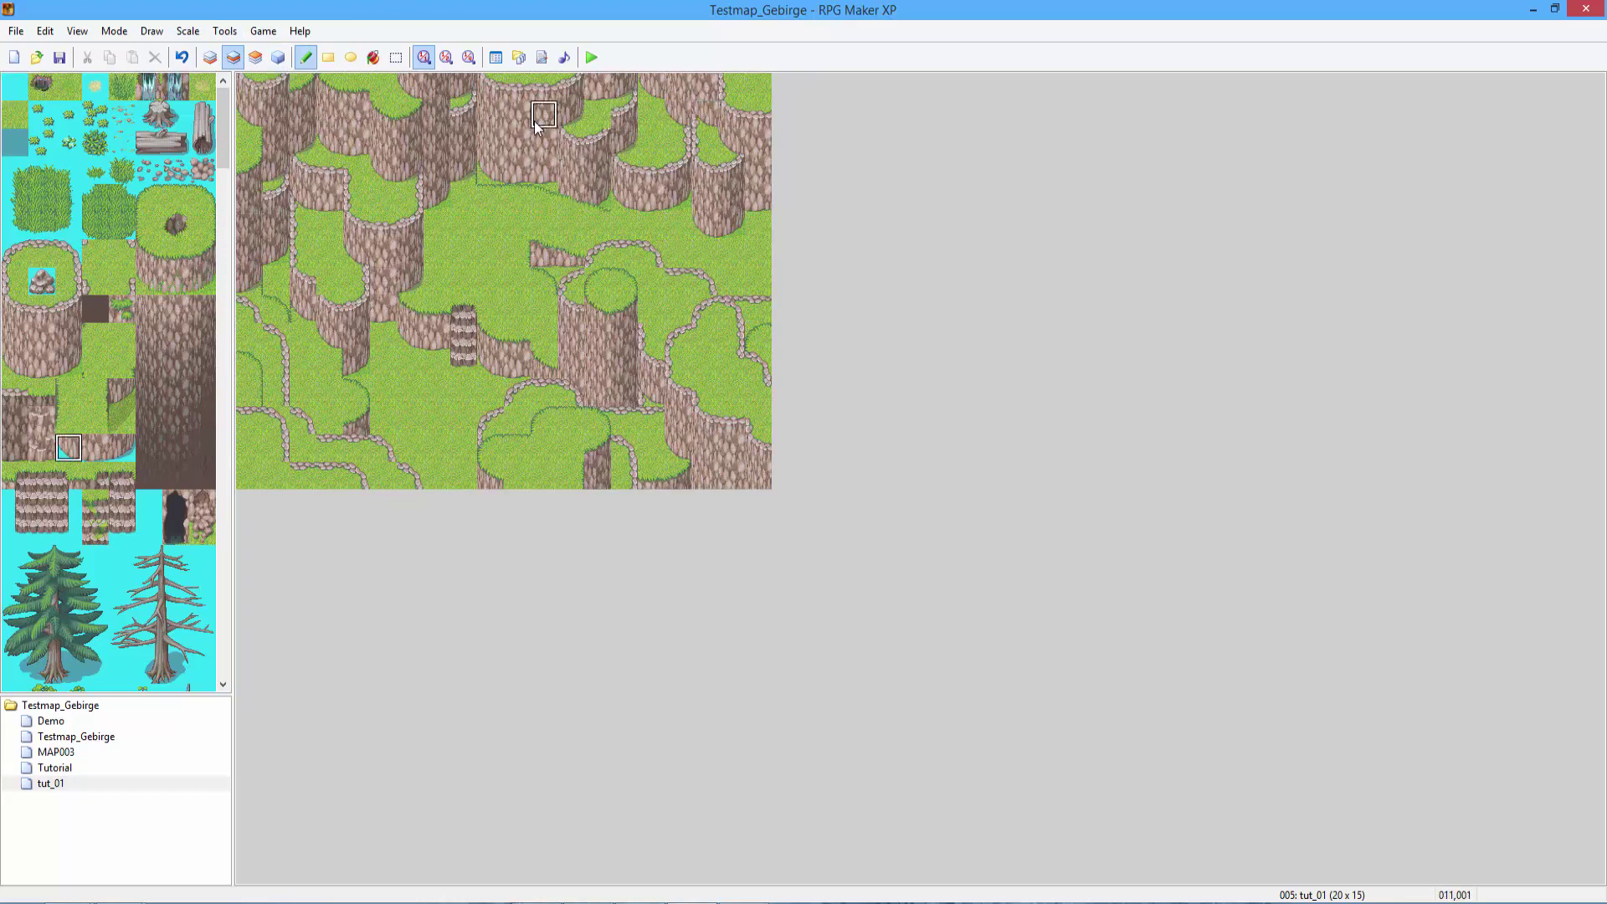
pyautogui.click(96, 447)
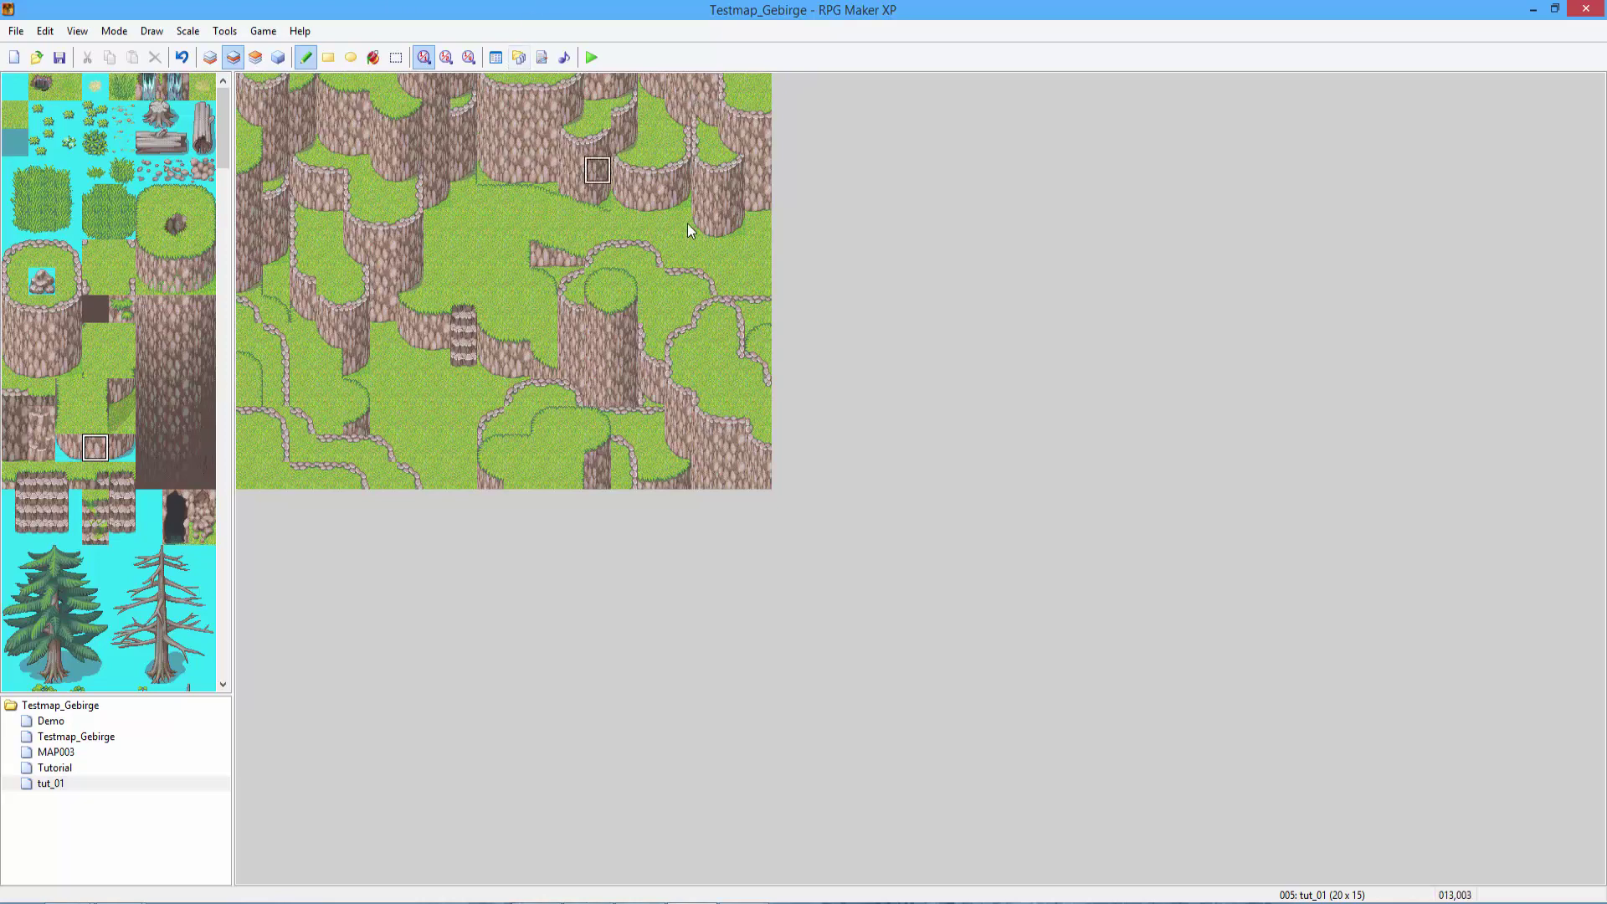
pyautogui.rightClick(701, 117)
pyautogui.rightClick(703, 122)
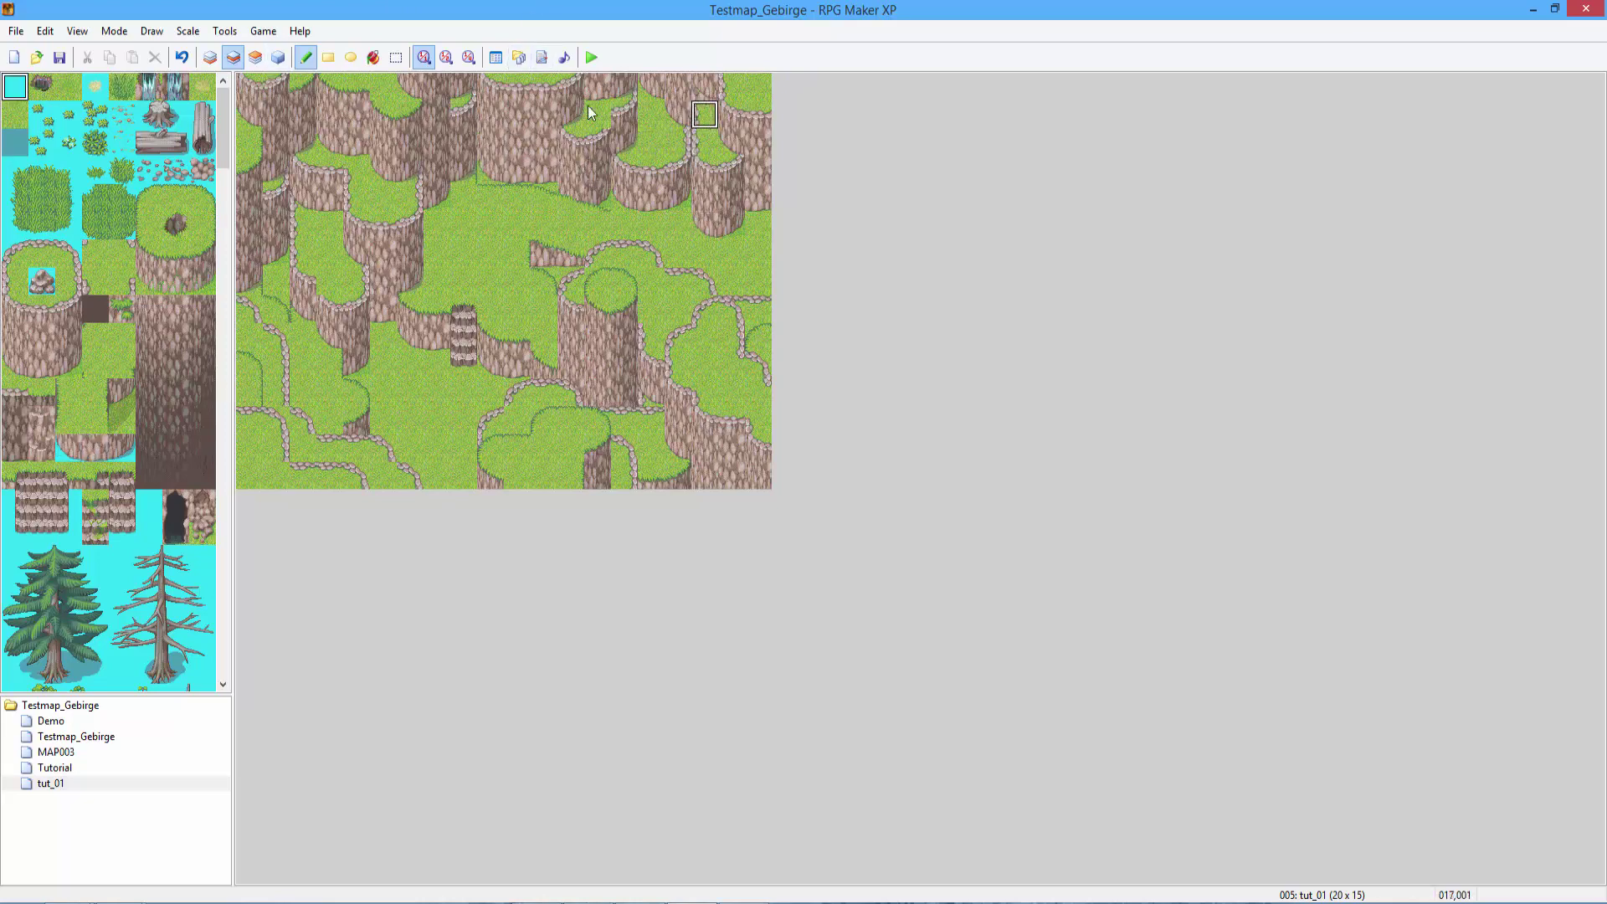
pyautogui.click(211, 57)
pyautogui.rightClick(703, 126)
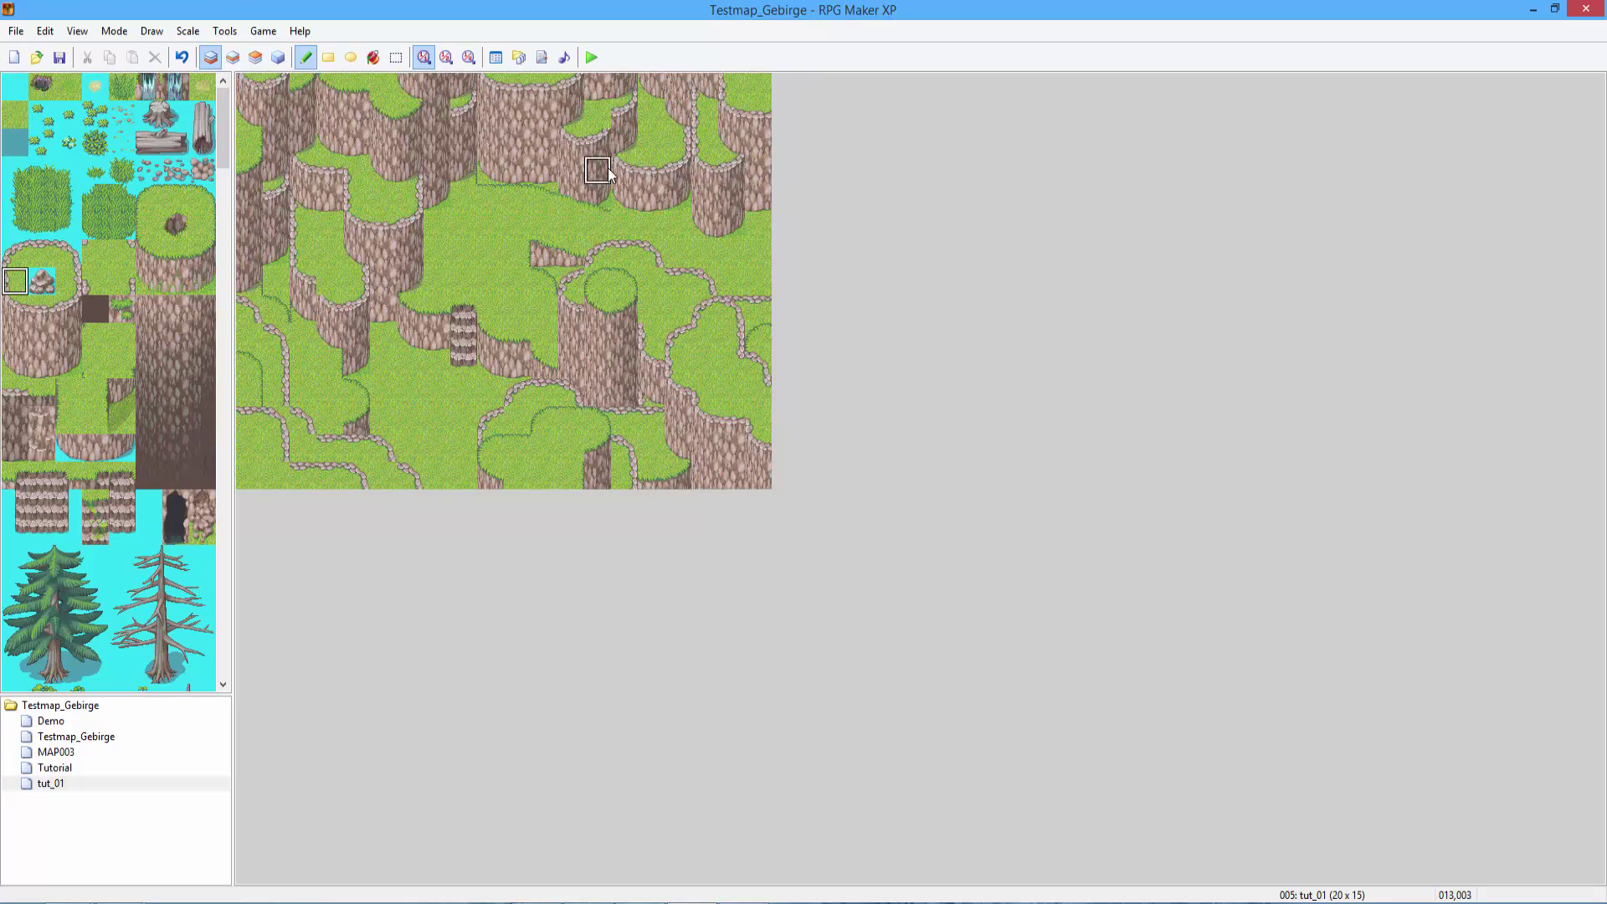
# On layer 2, copy a cliff tile and paint it onto the upper-right cliff.
pyautogui.press('F6')
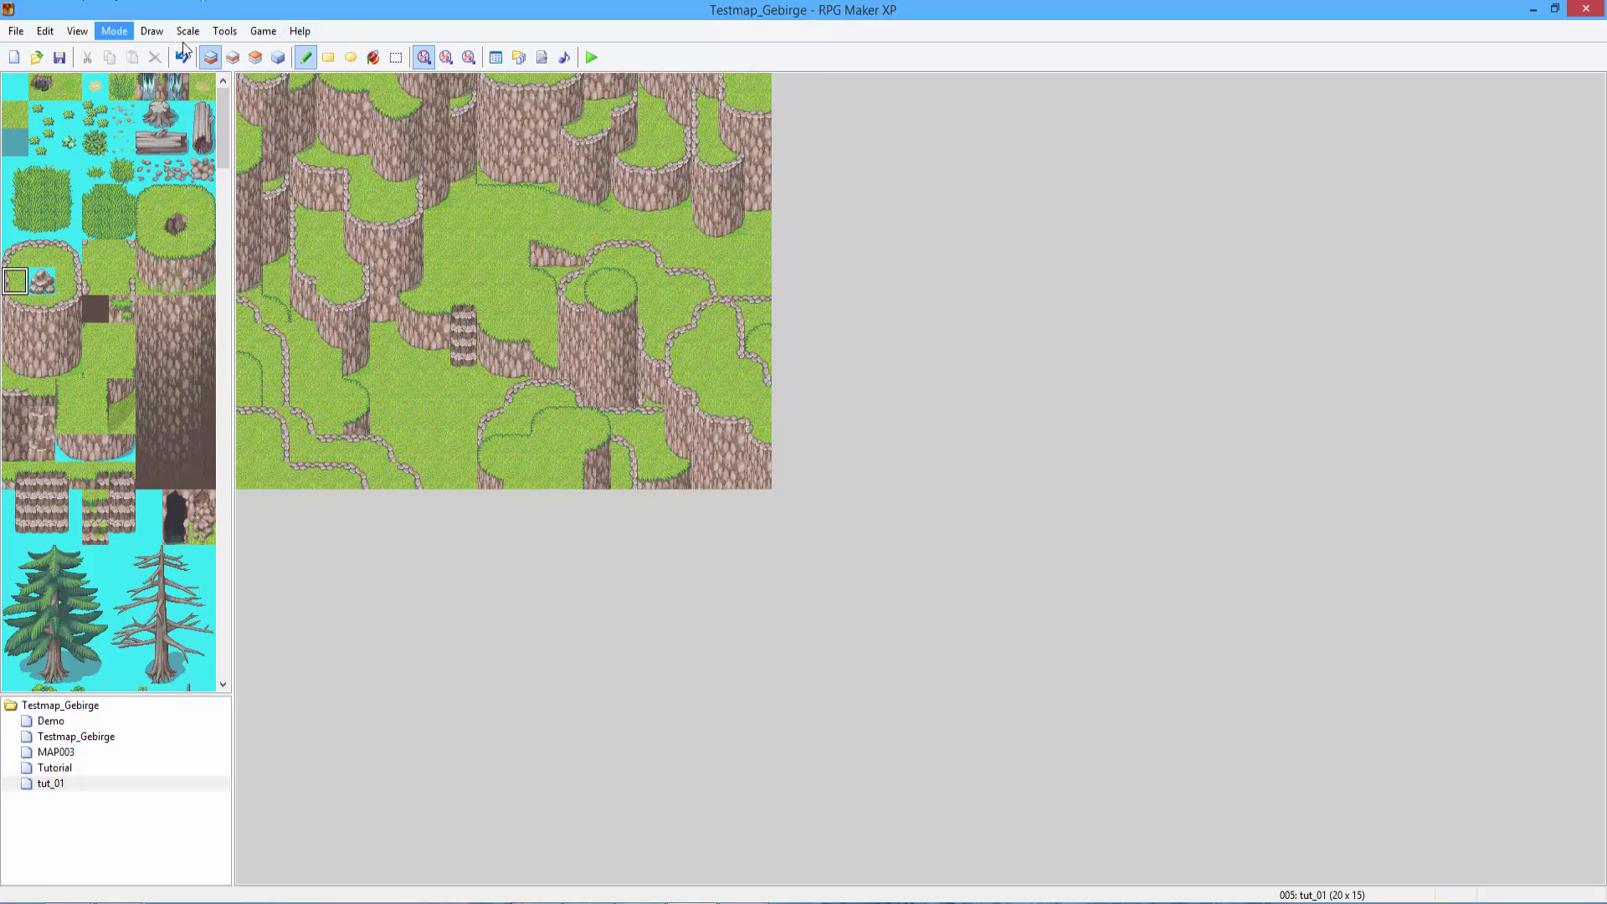
pyautogui.rightClick(706, 90)
pyautogui.click(706, 142)
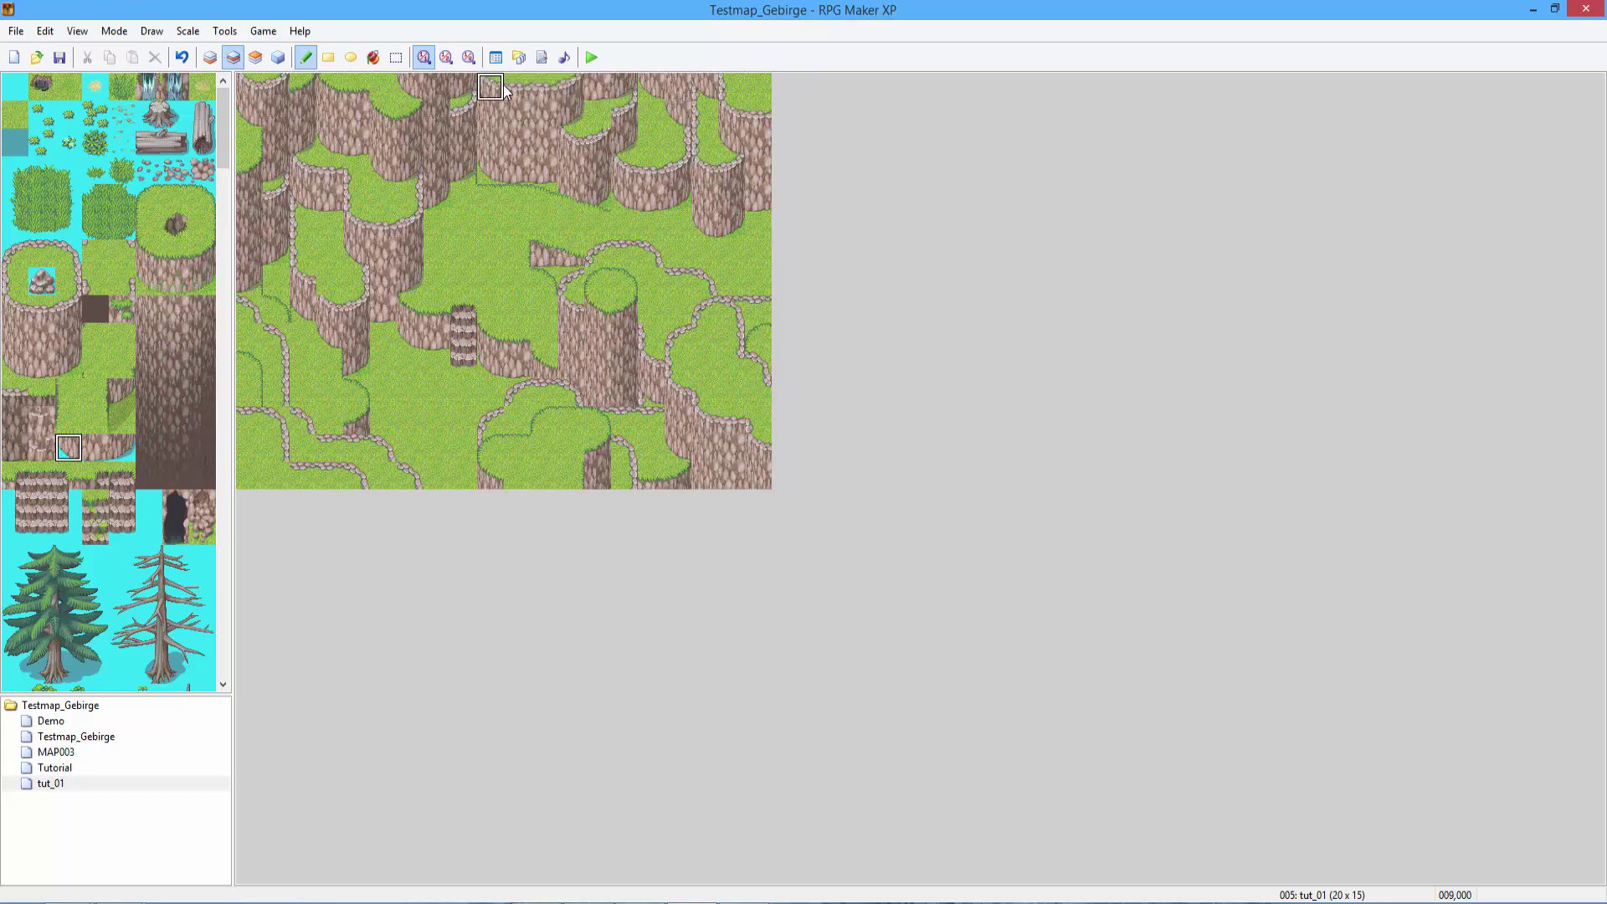
pyautogui.click(22, 368)
pyautogui.click(210, 57)
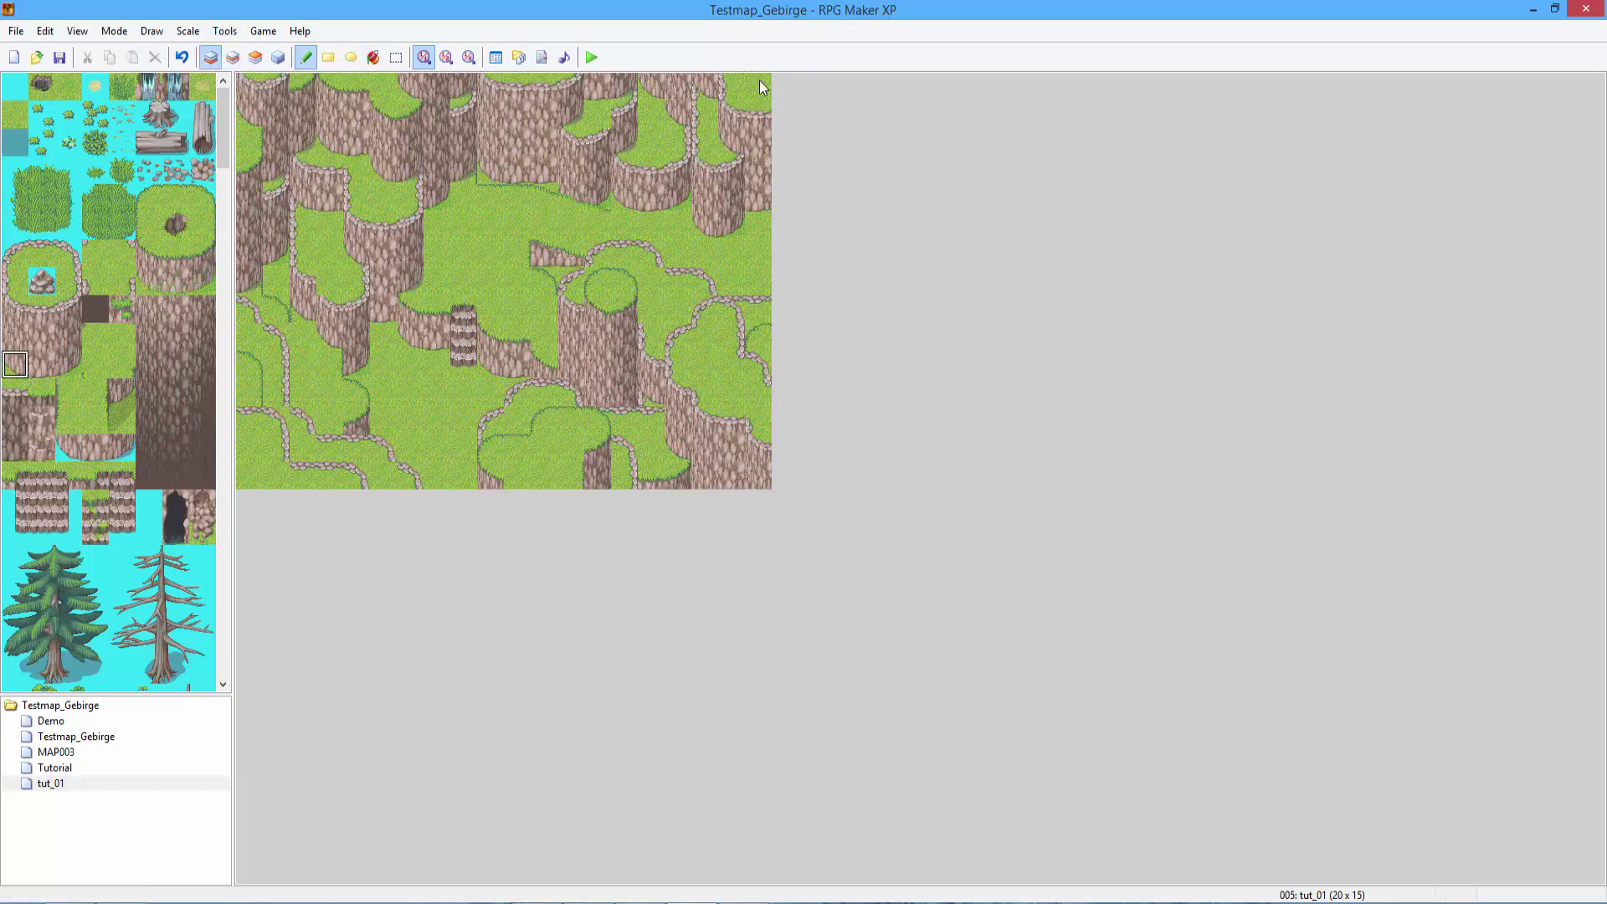
pyautogui.click(233, 57)
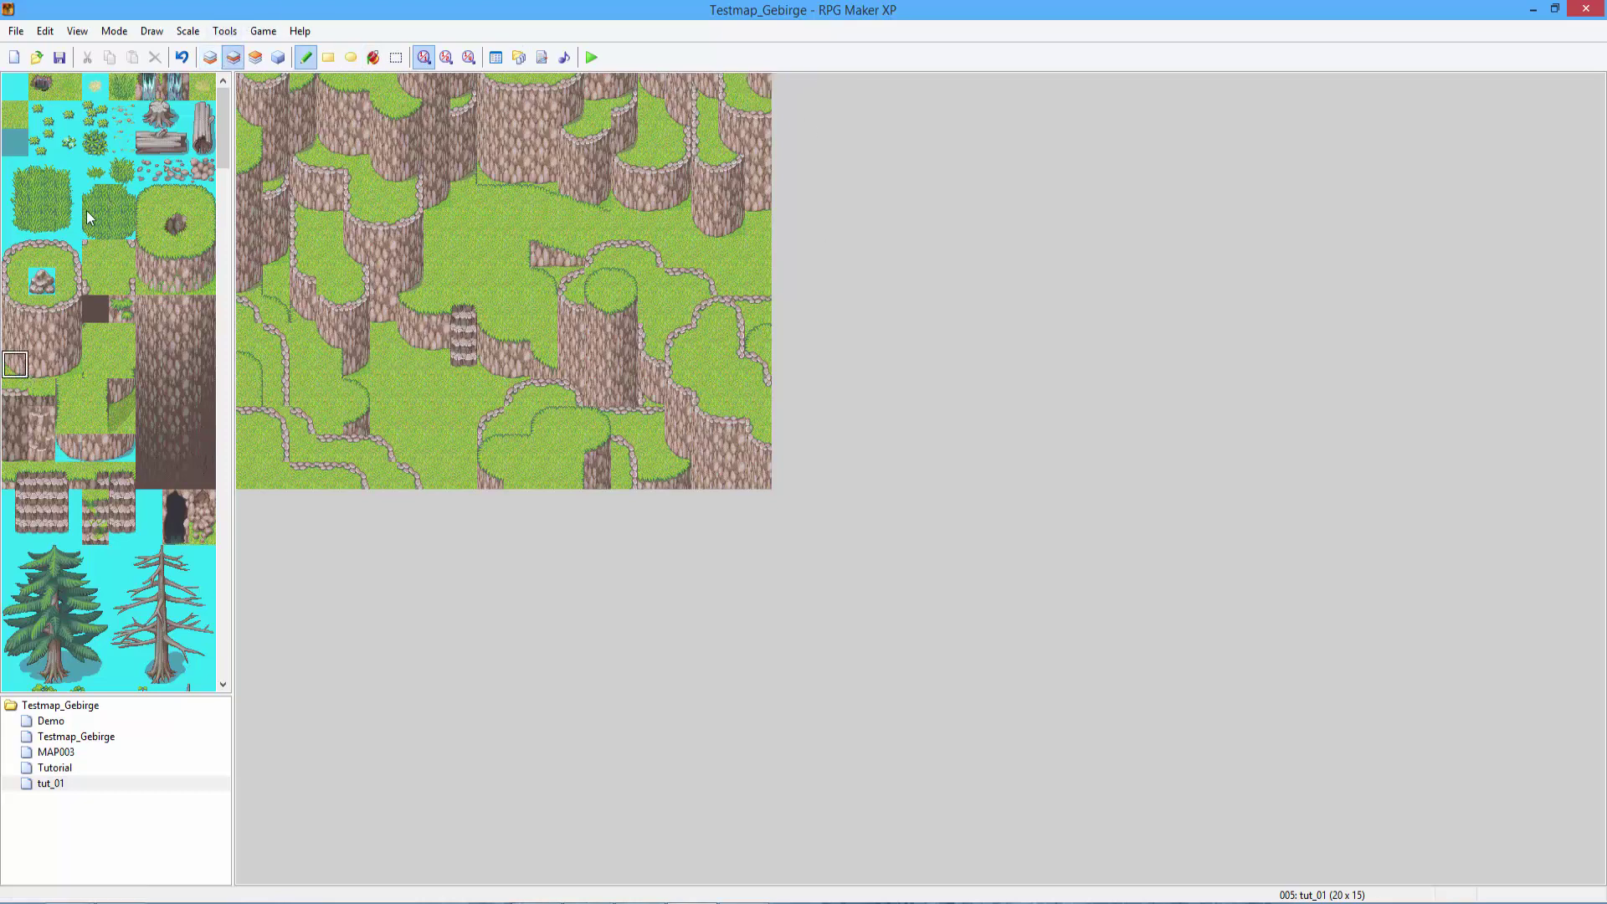
pyautogui.click(67, 262)
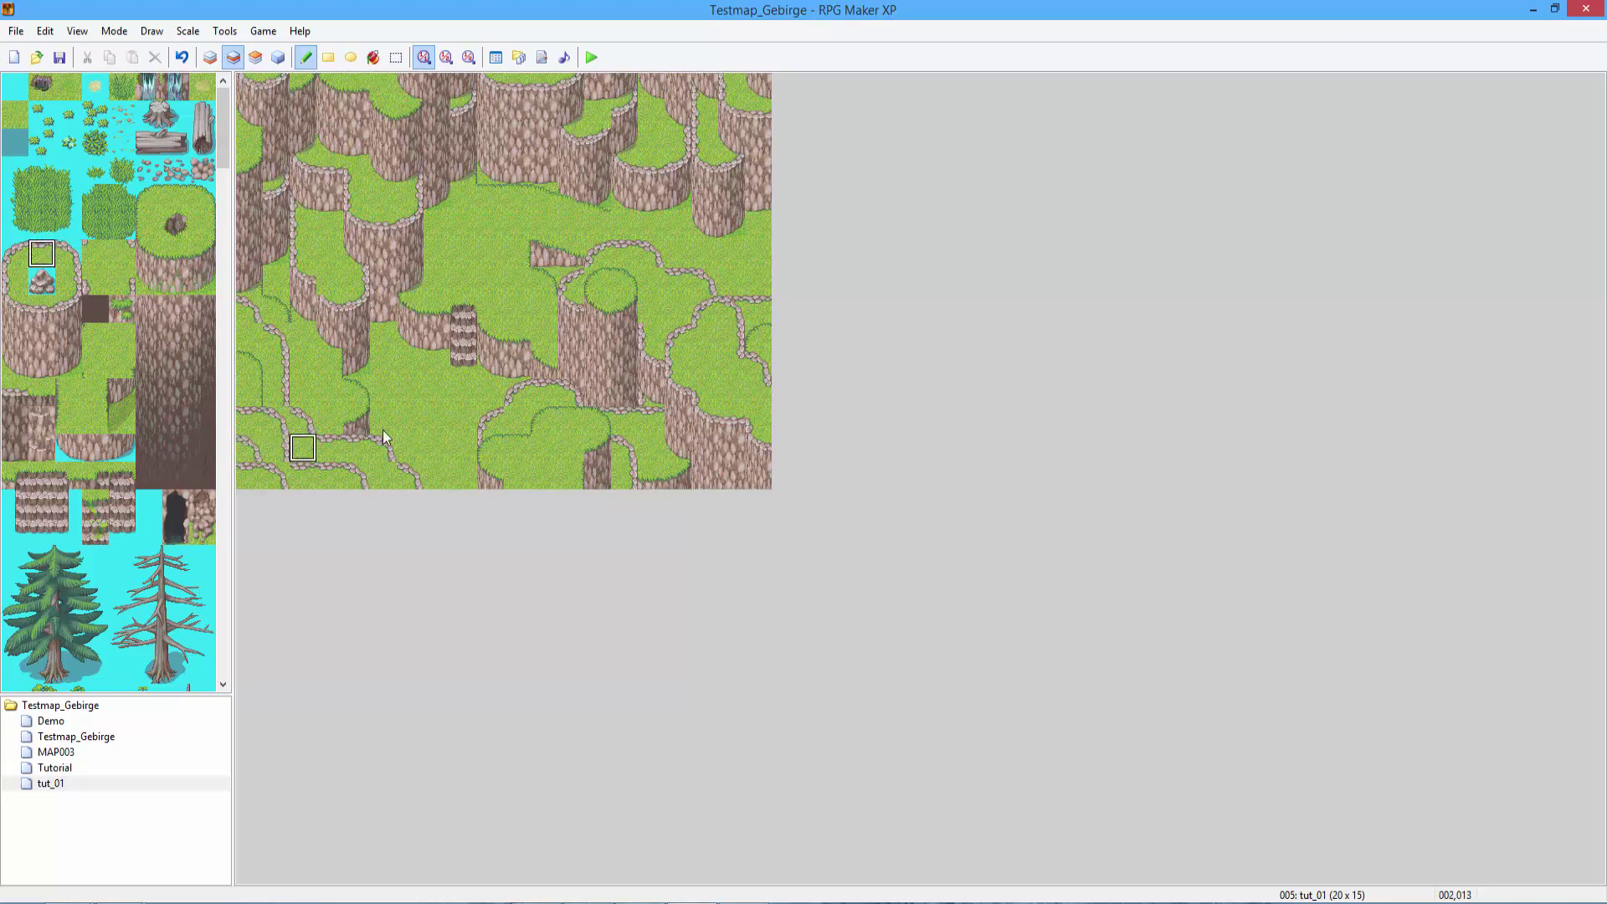
pyautogui.rightClick(302, 448)
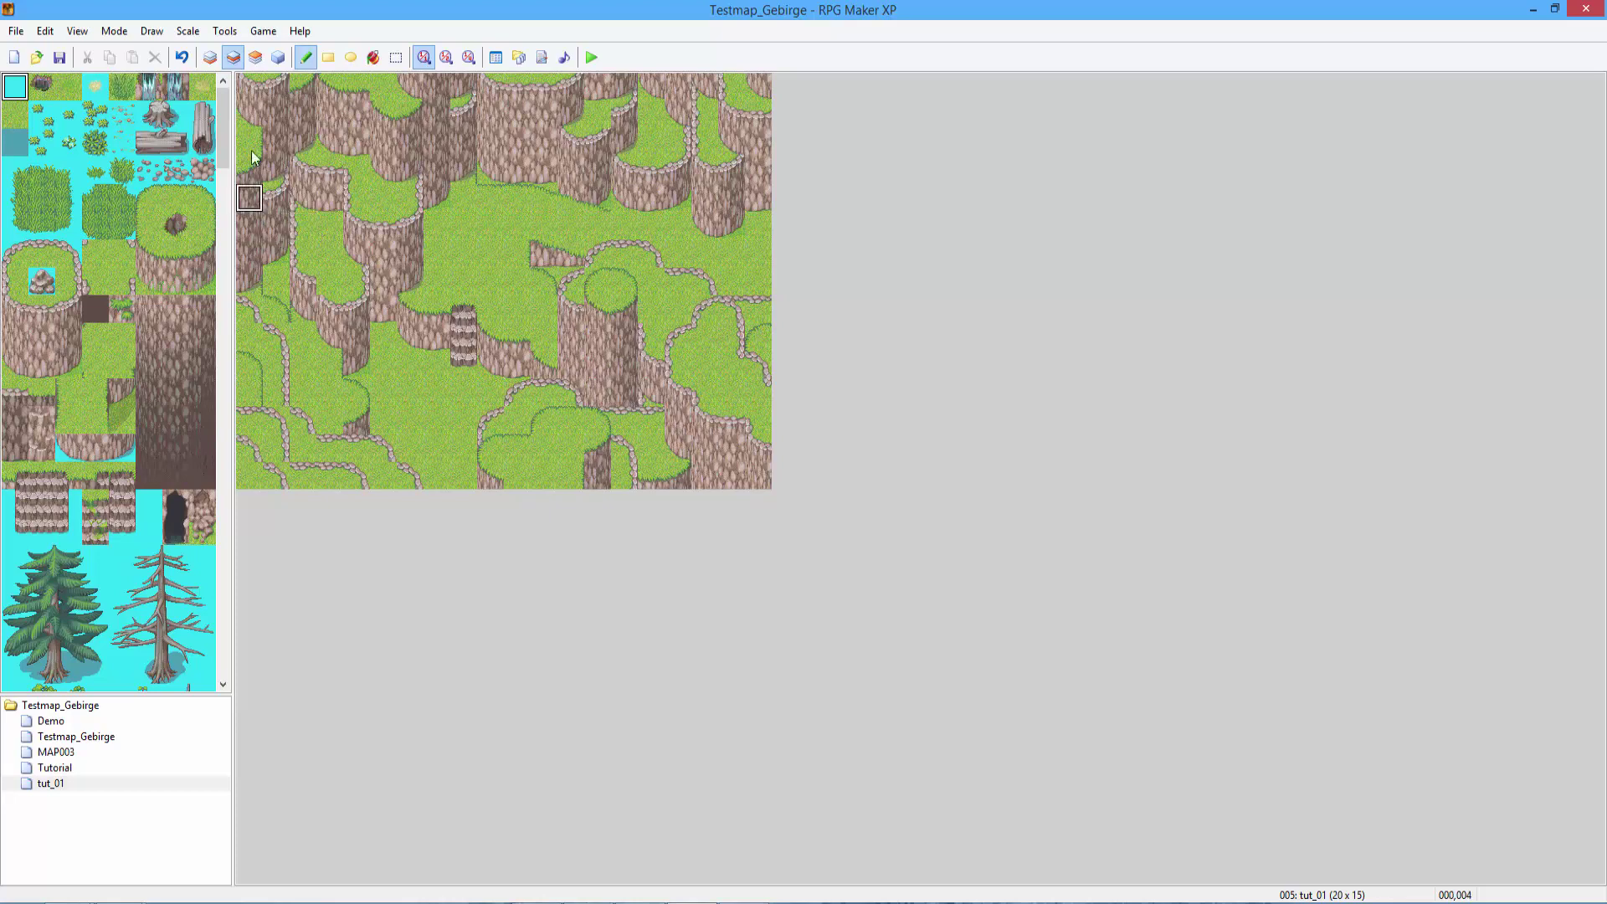
# On layer 1, extend the grass plateau near the map centre and repaint the bottom cobblestone cliff path.
pyautogui.click(210, 57)
pyautogui.click(95, 280)
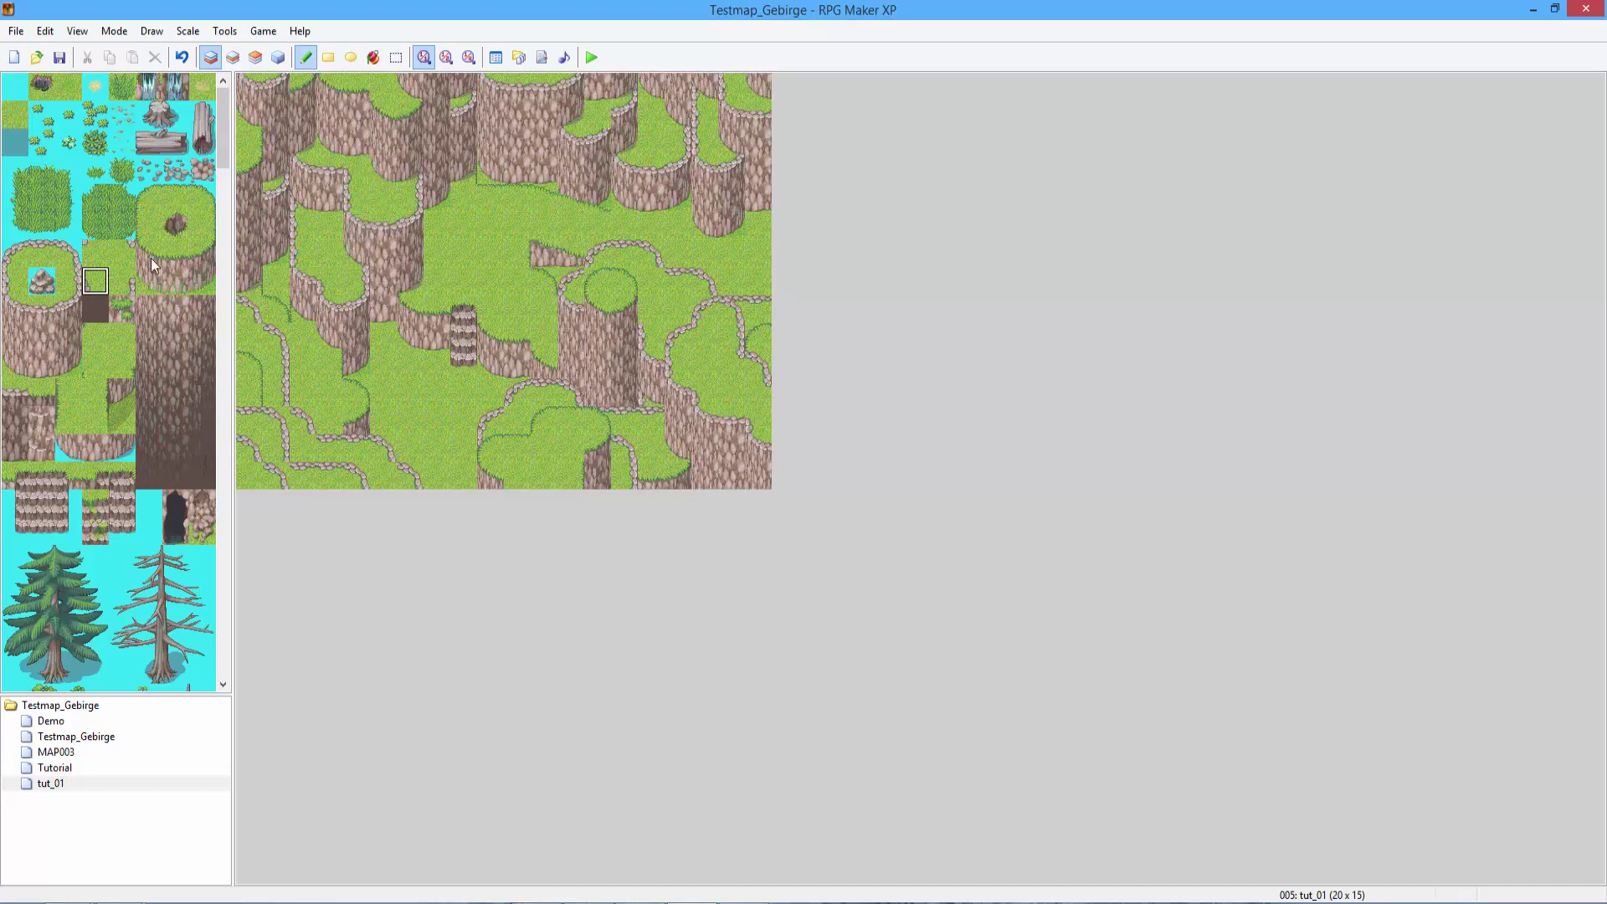
pyautogui.click(122, 280)
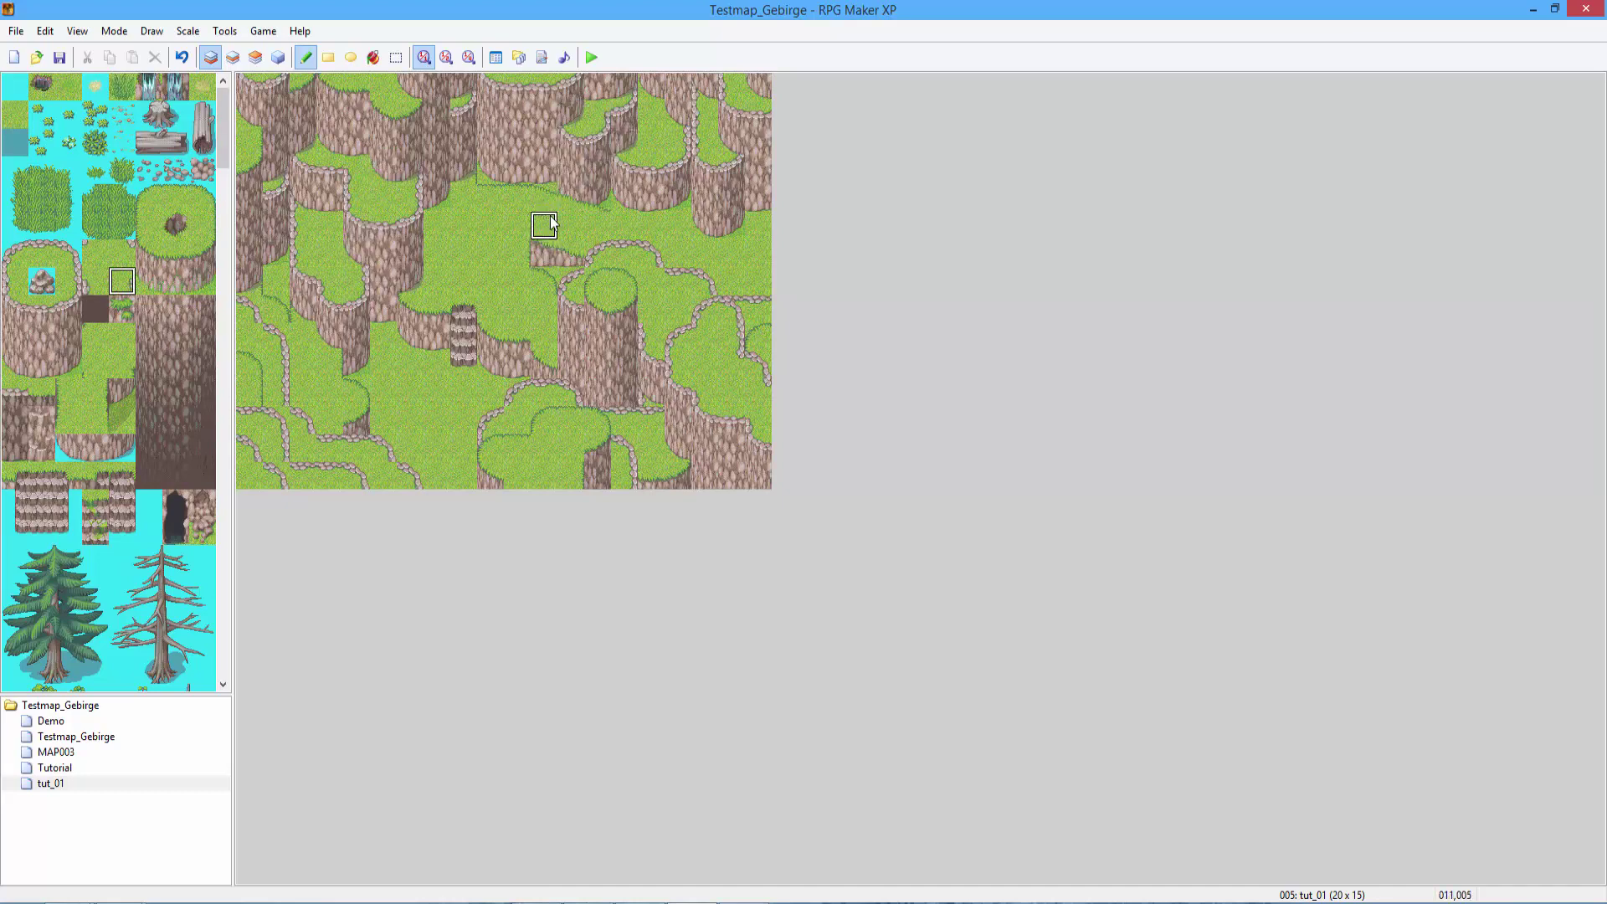
pyautogui.click(95, 280)
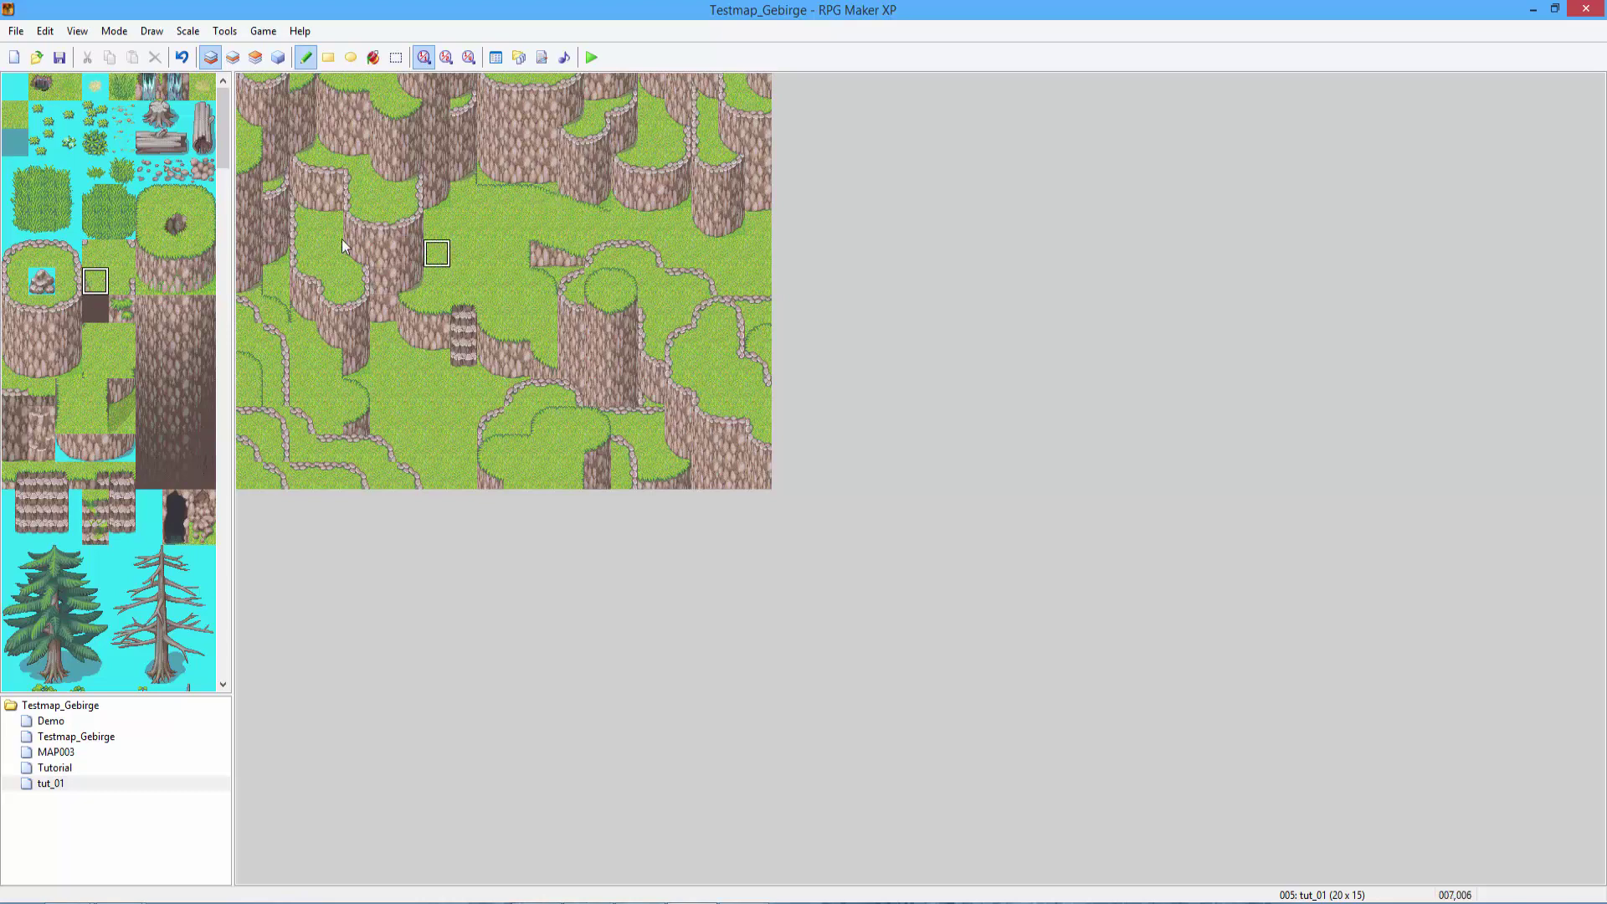
pyautogui.click(99, 257)
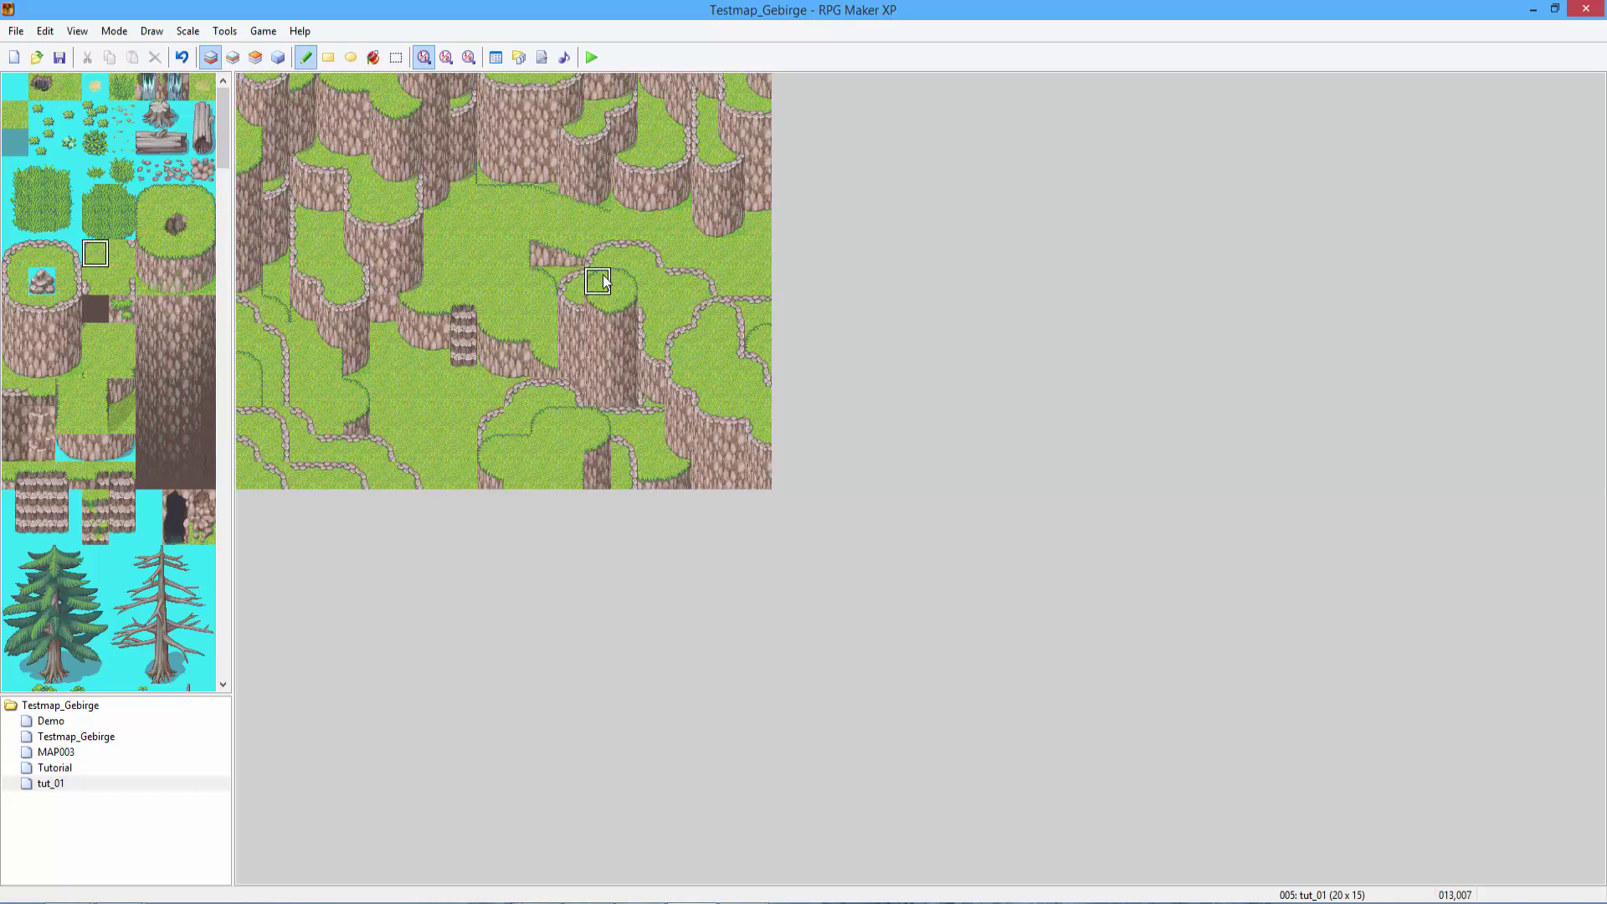
pyautogui.click(122, 252)
pyautogui.click(647, 273)
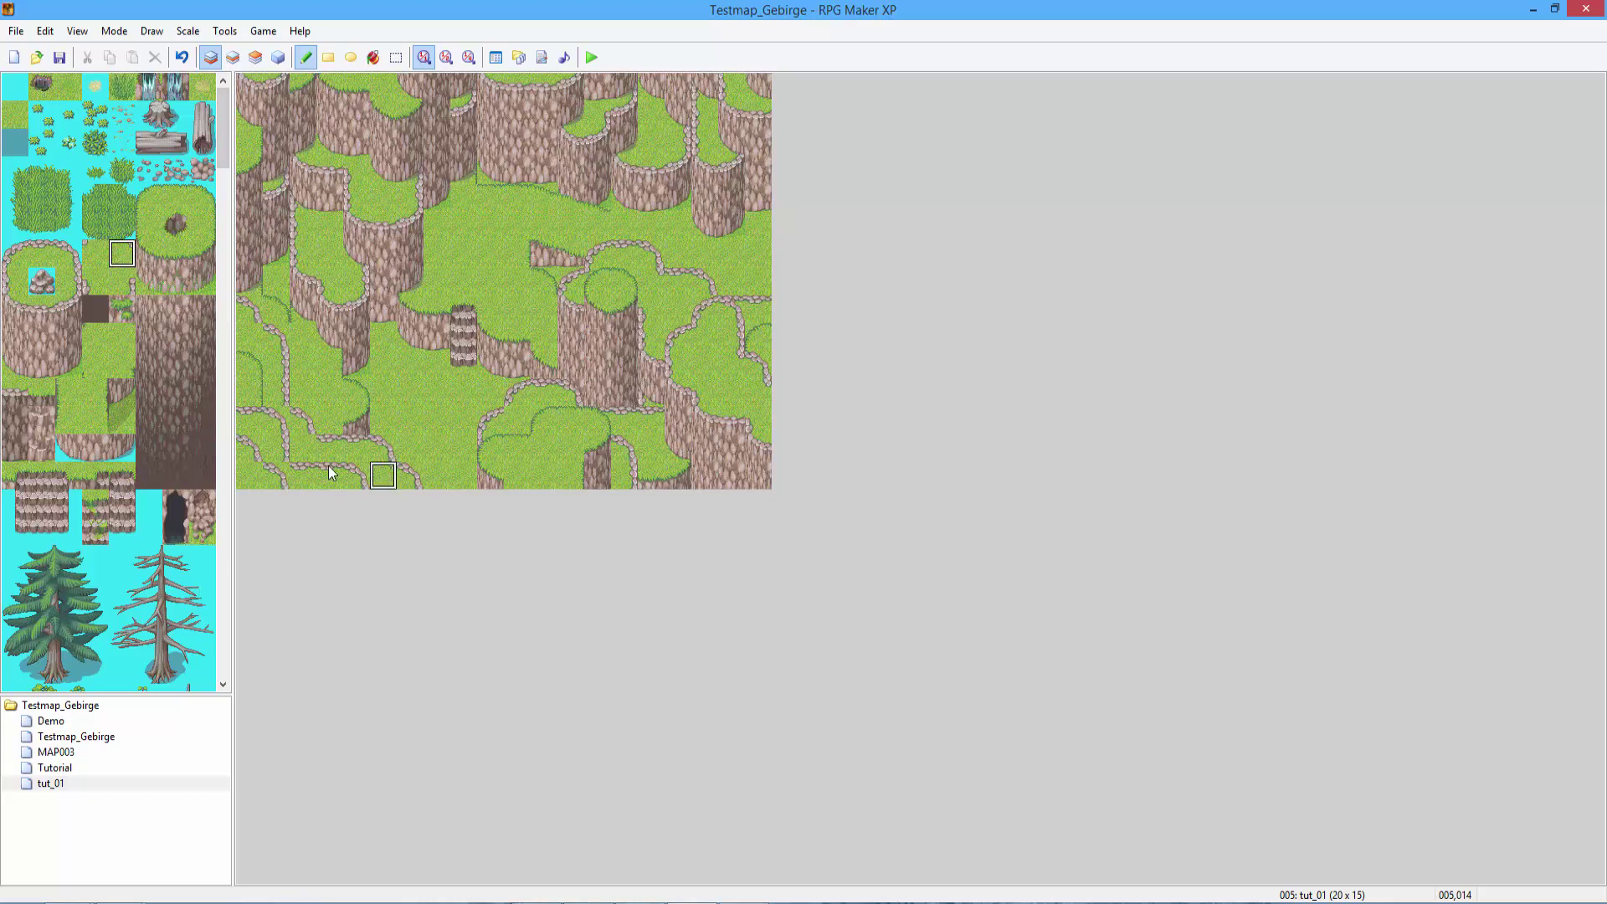
pyautogui.click(305, 445)
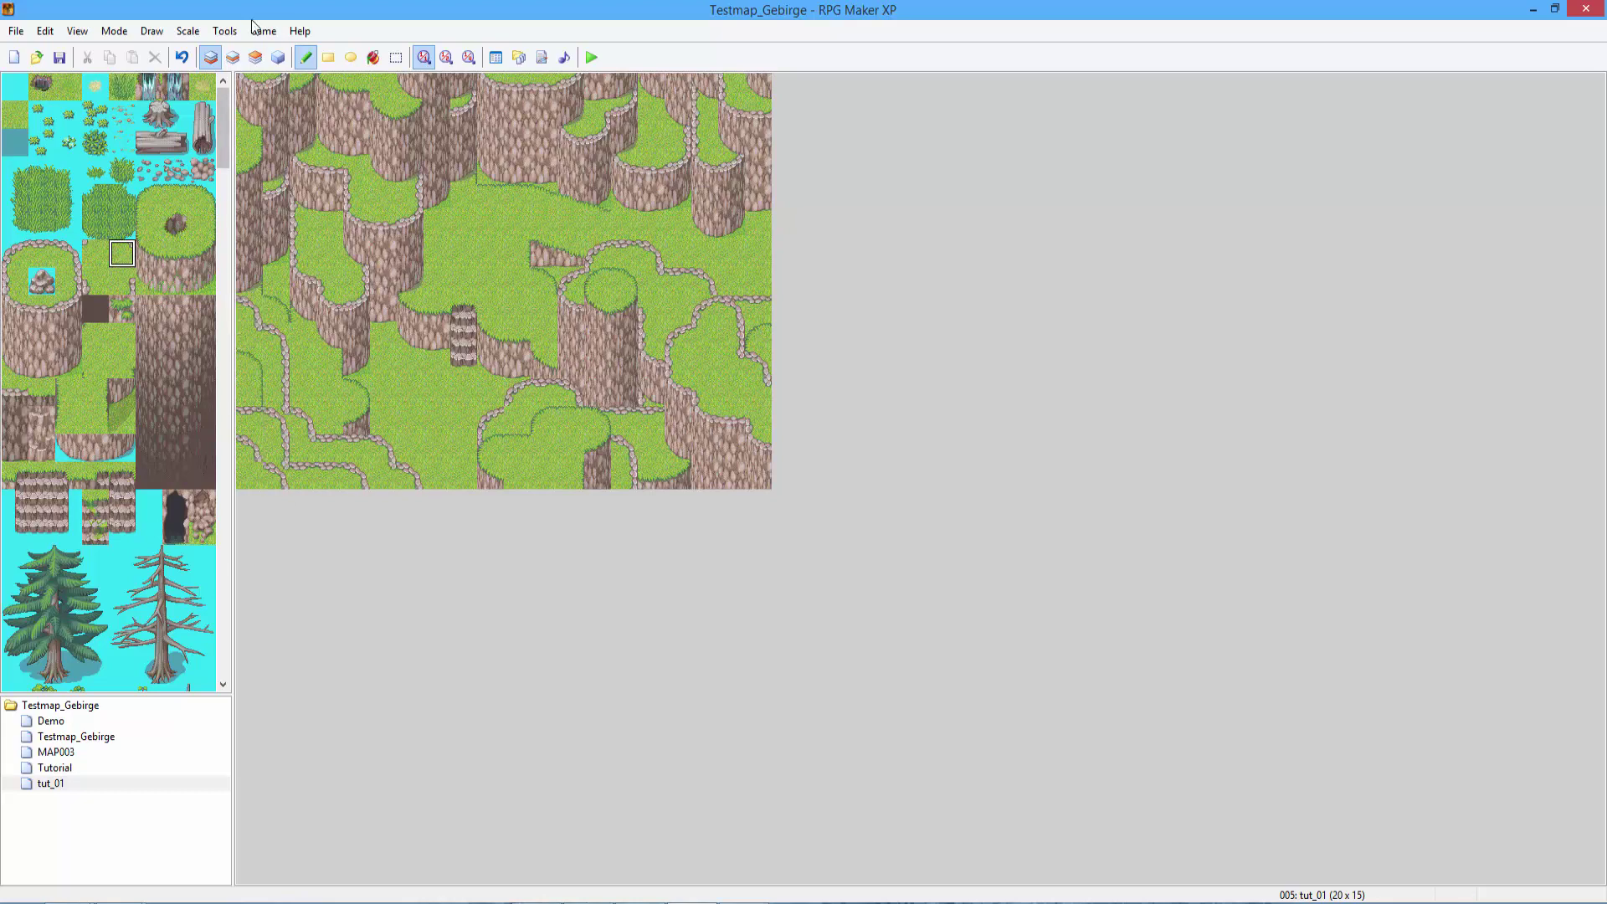
# Paint a plain grass strip down the right-side cliff.
pyautogui.click(232, 57)
pyautogui.click(202, 199)
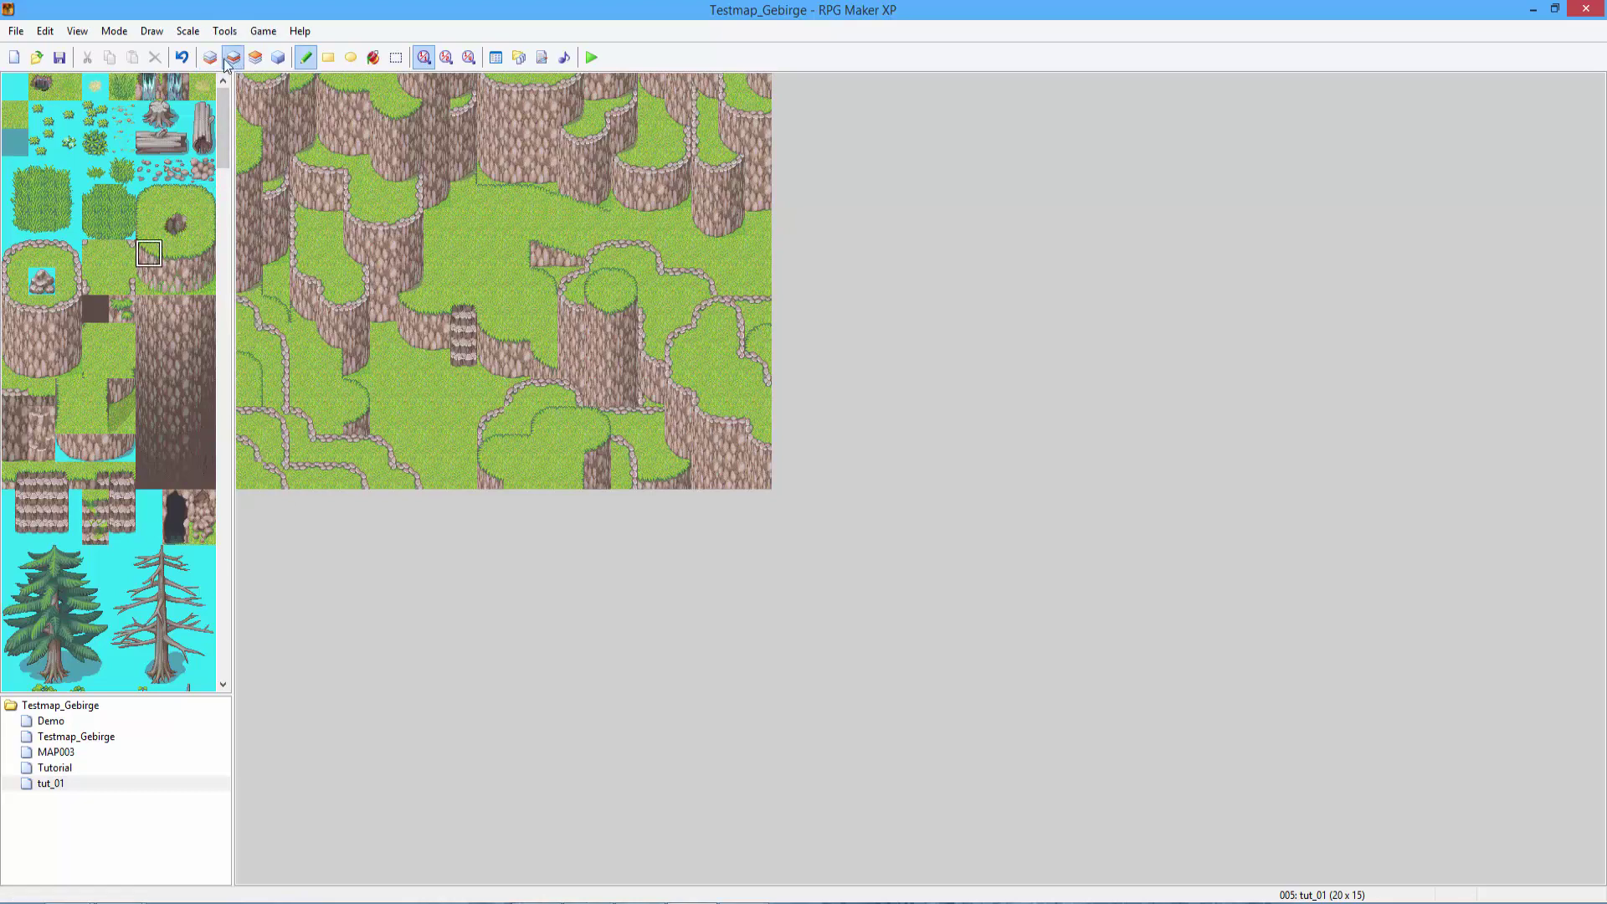
pyautogui.click(210, 56)
pyautogui.click(201, 225)
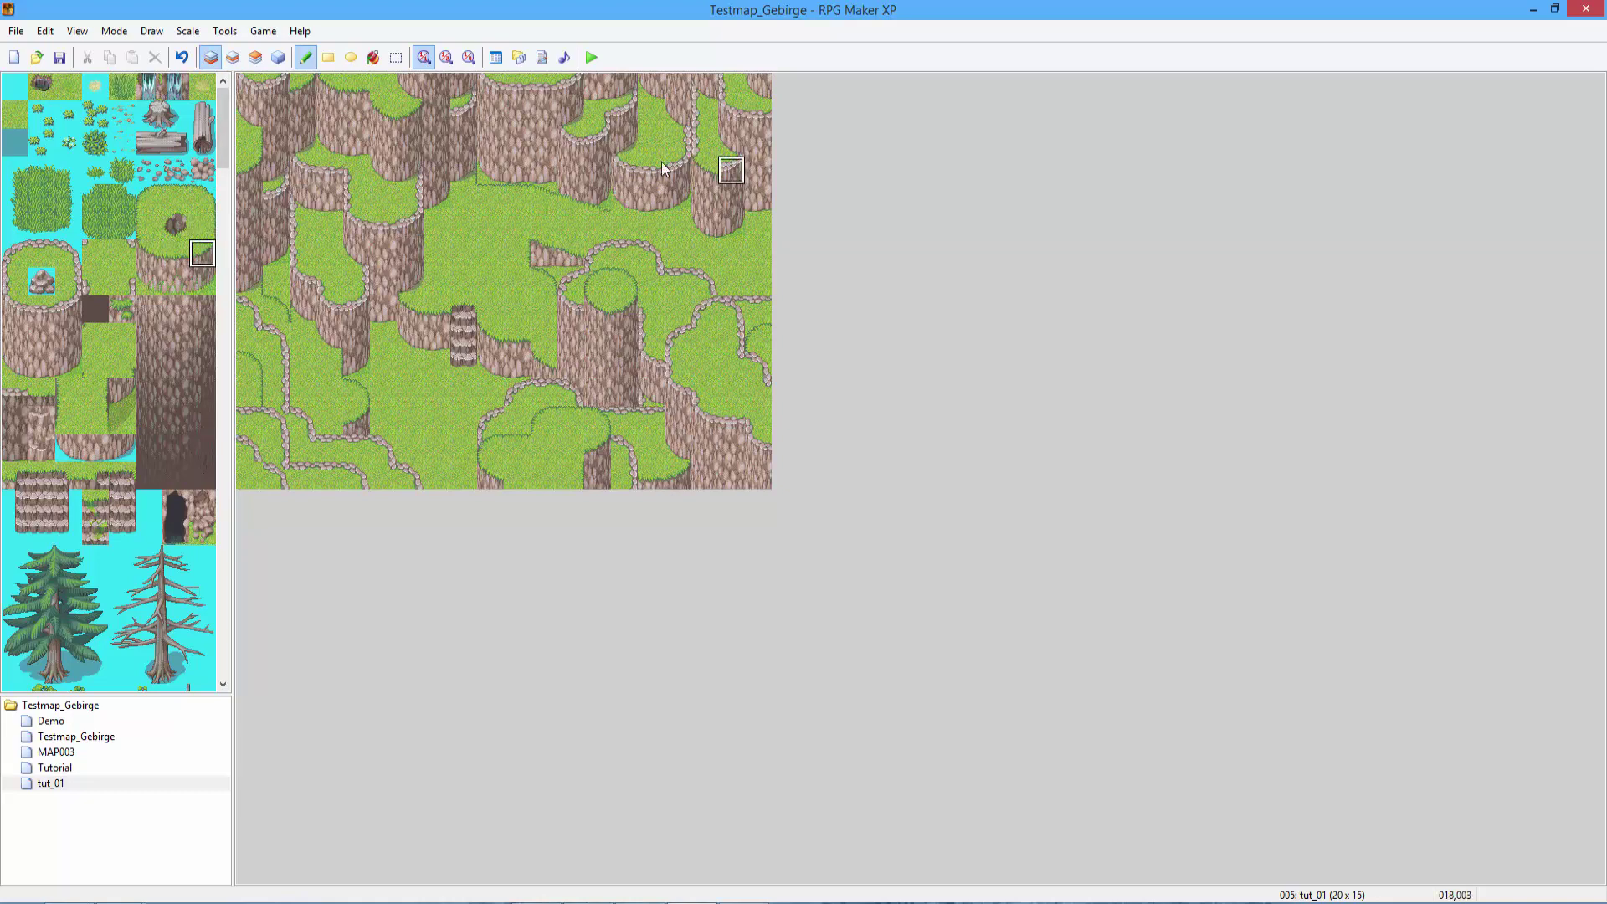
pyautogui.click(148, 226)
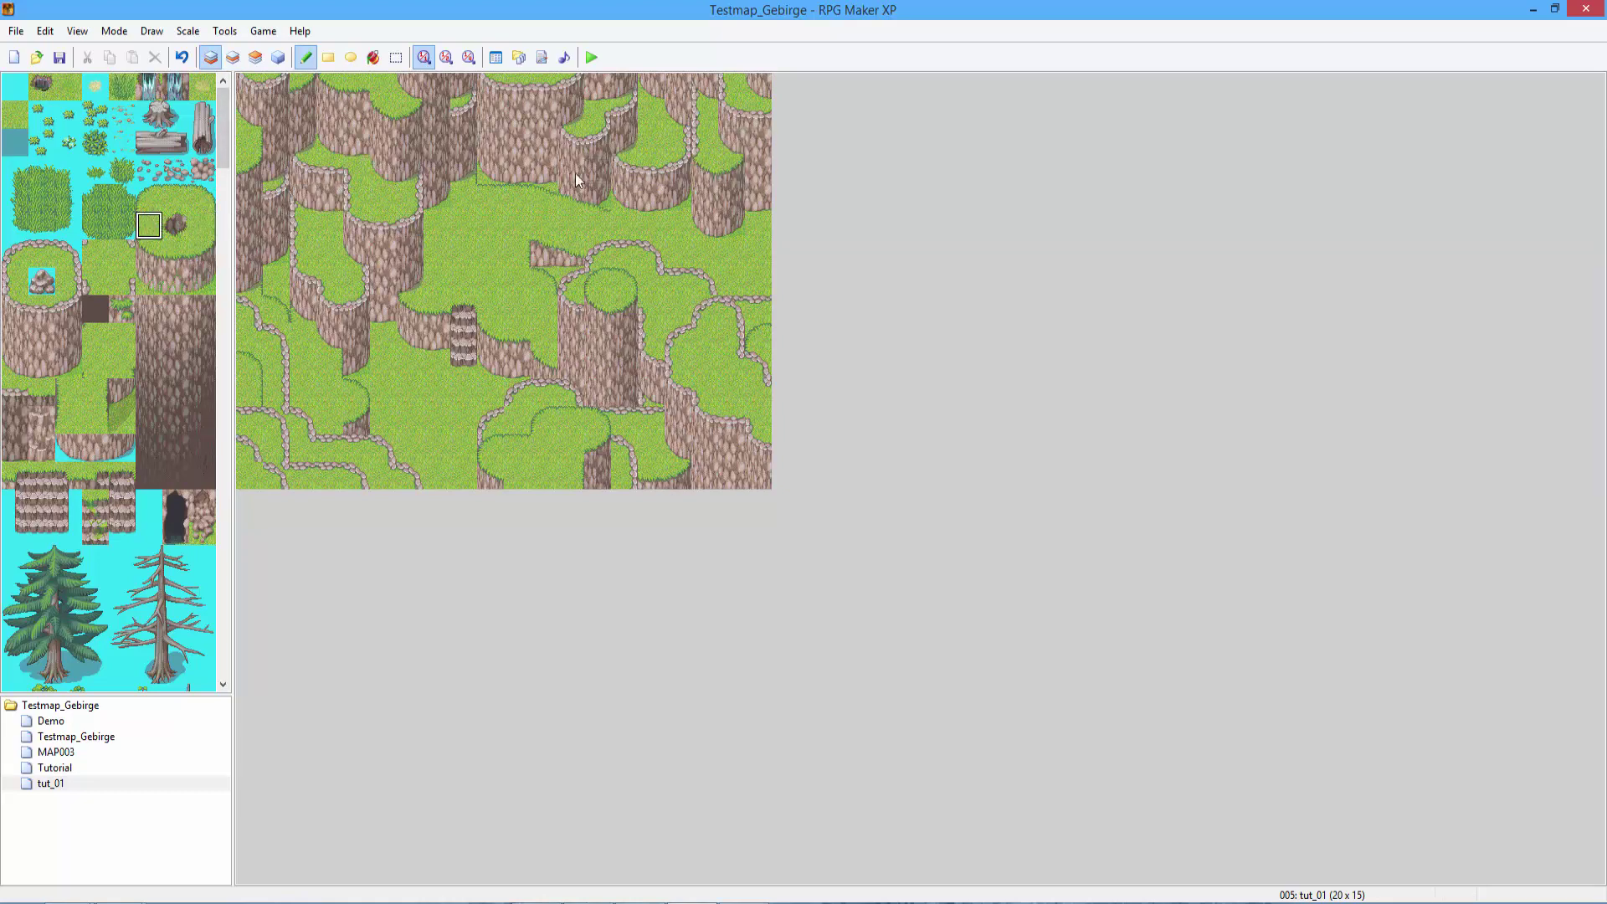
pyautogui.moveTo(703, 87); pyautogui.dragTo(703, 143)
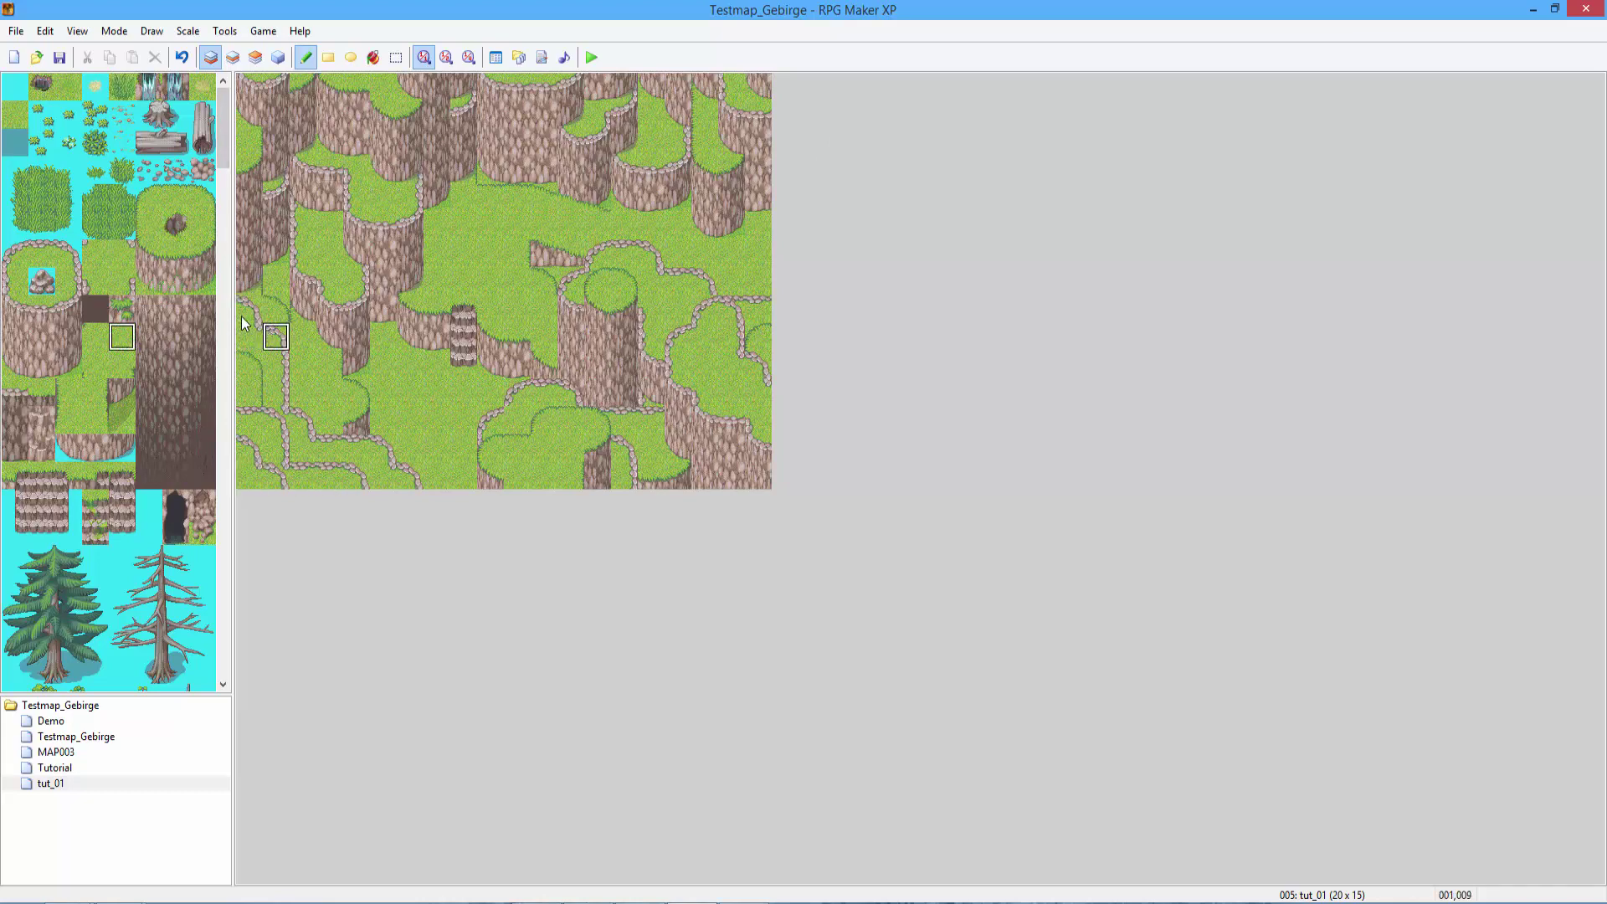
# Paint a three-tile dark cliff column onto the left plateau.
pyautogui.click(107, 343)
pyautogui.click(97, 365)
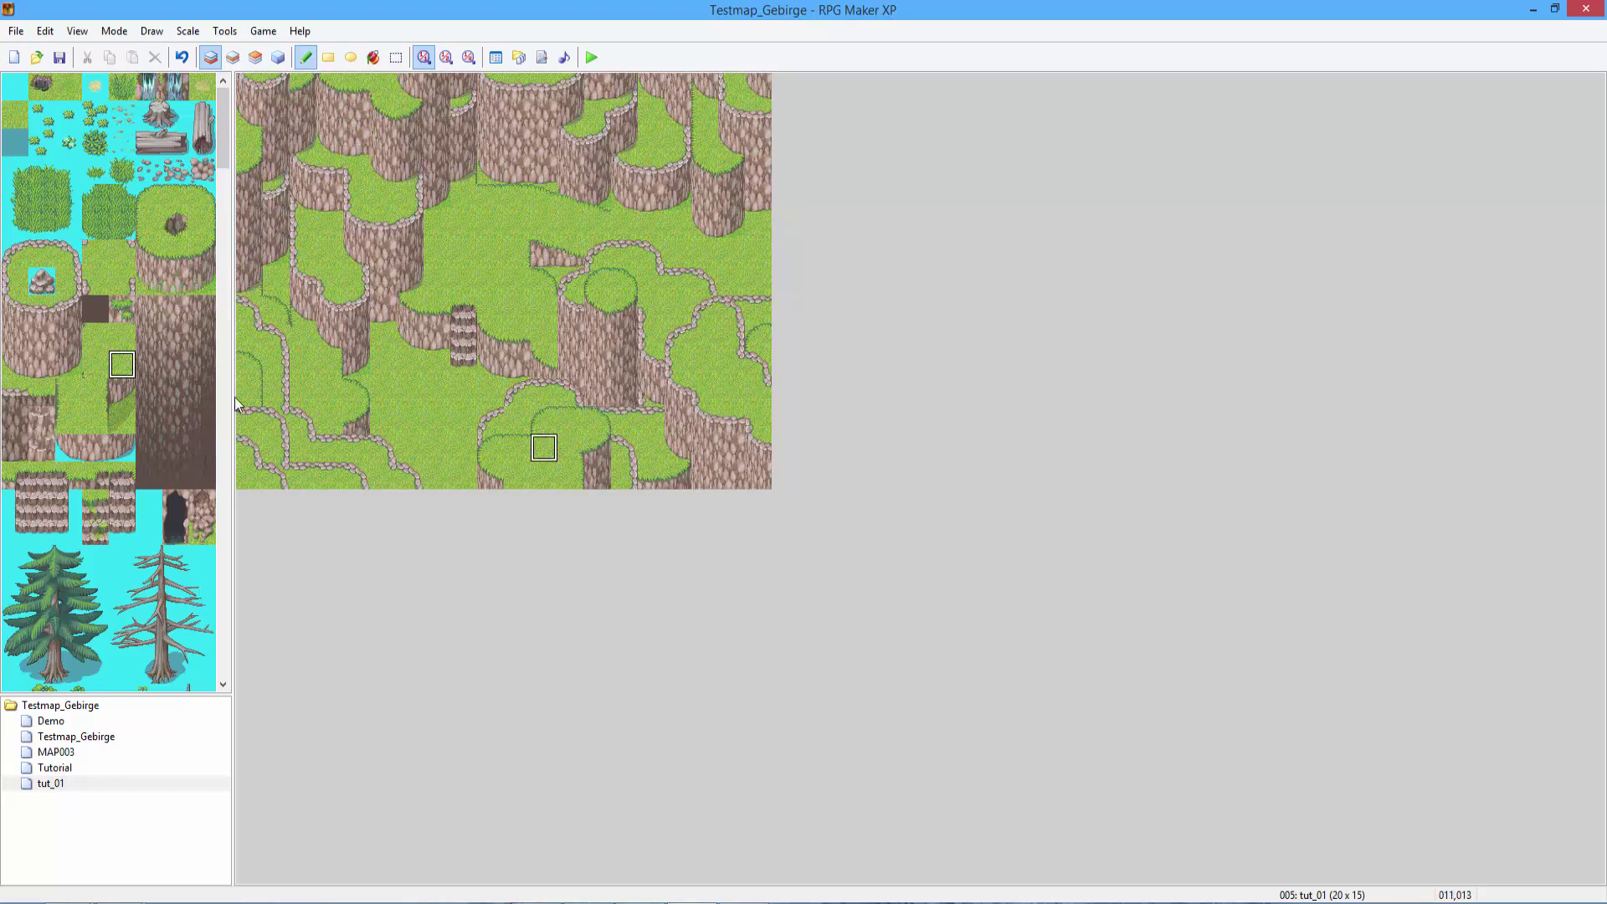
pyautogui.click(101, 368)
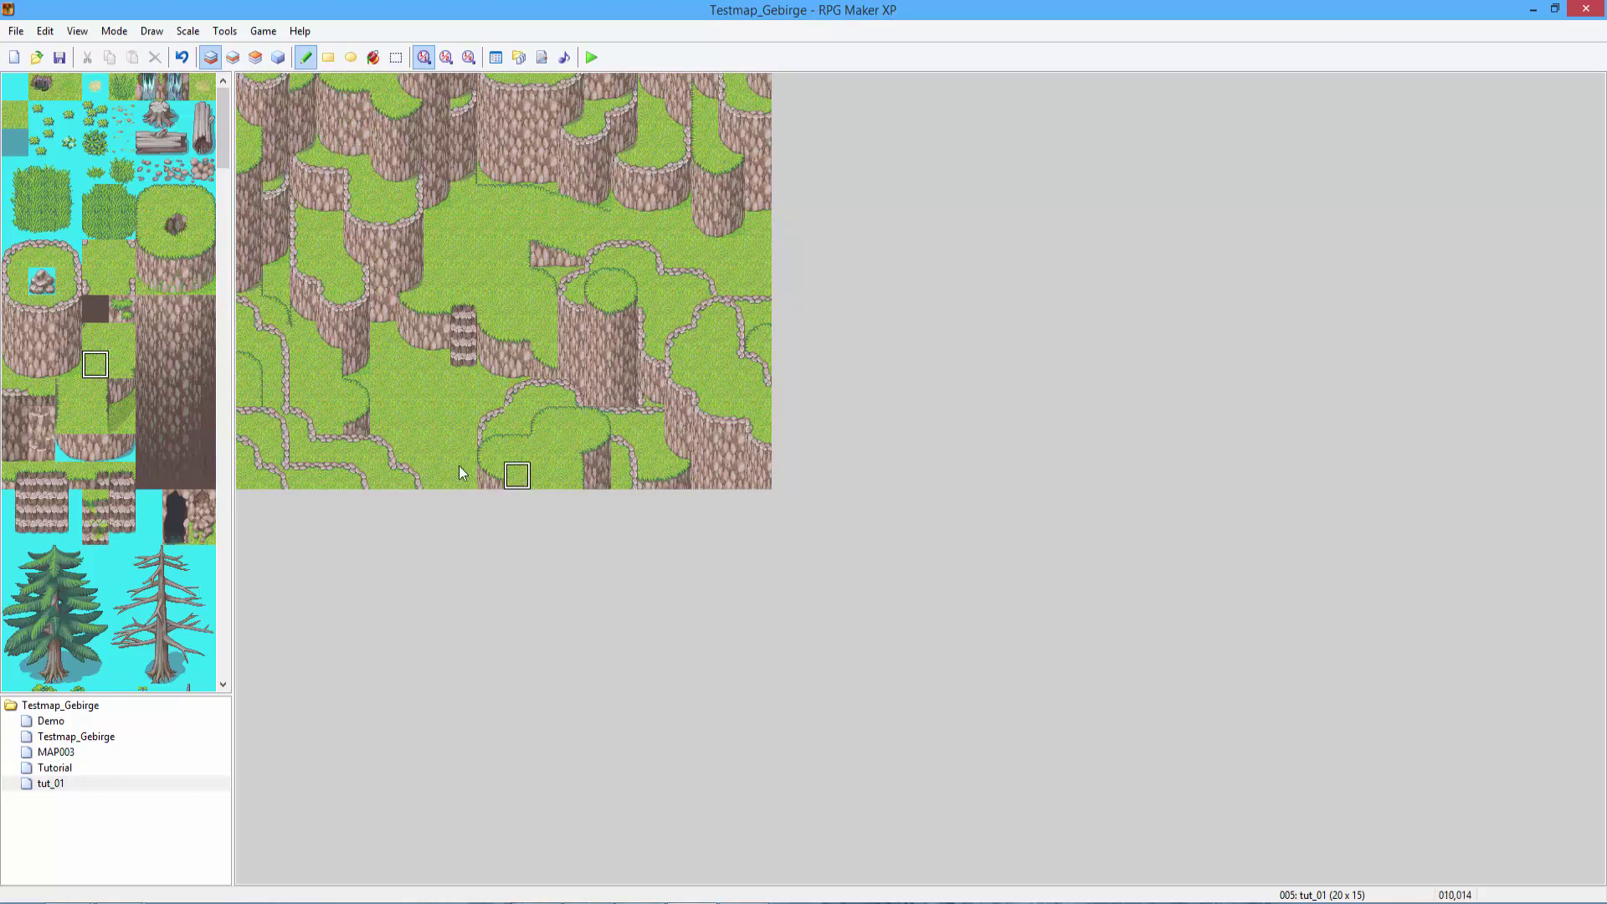
pyautogui.click(96, 253)
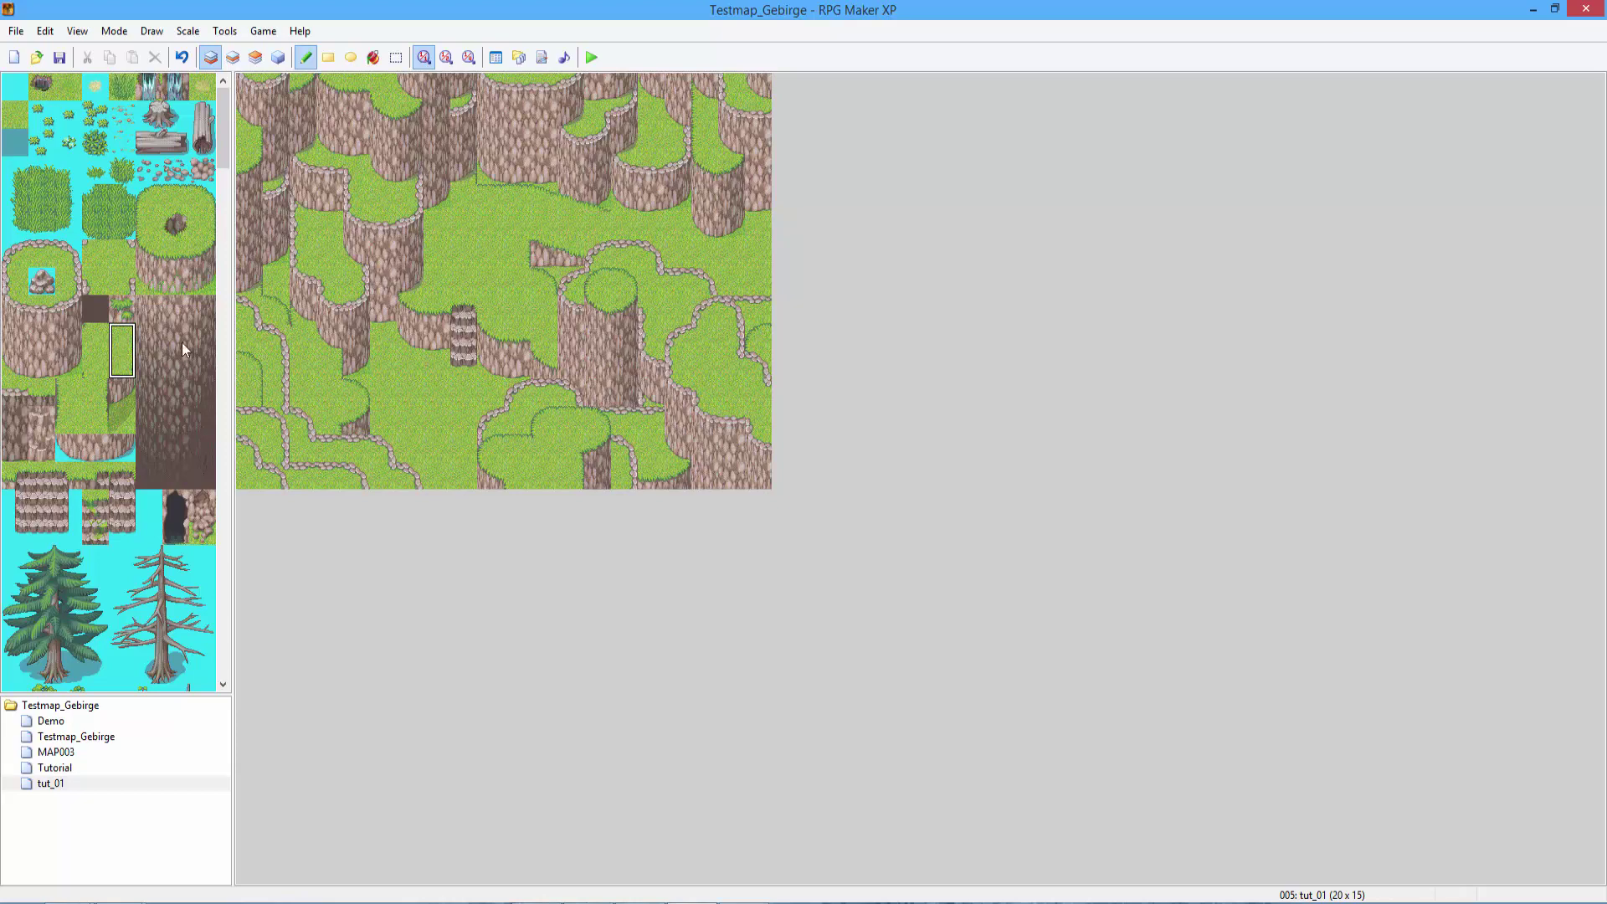
pyautogui.rightClick(302, 336)
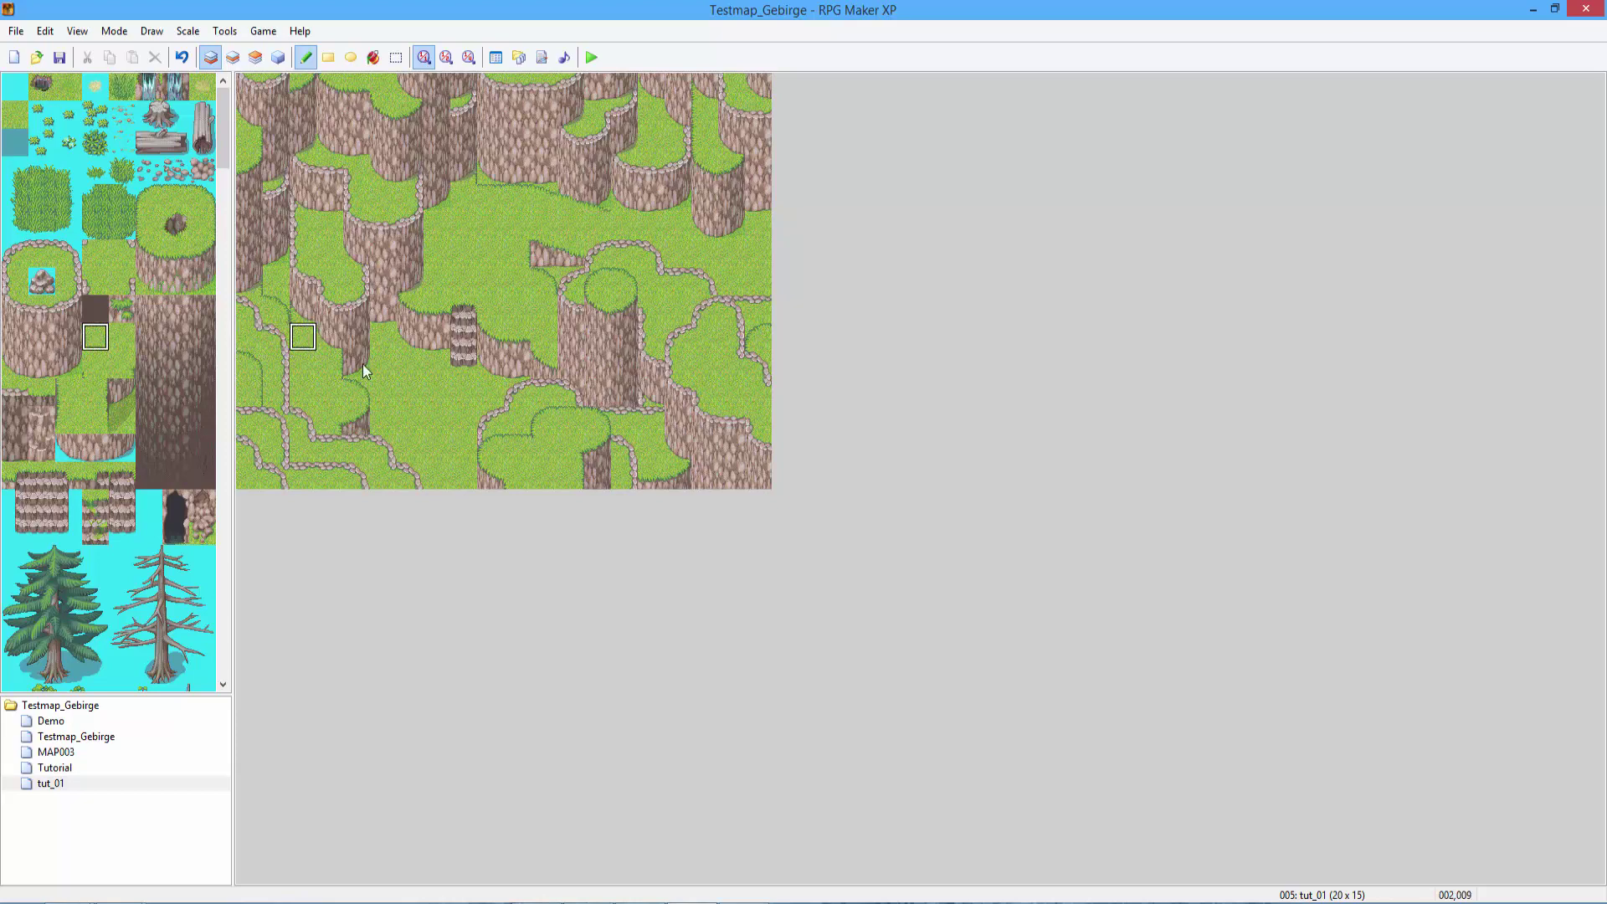
pyautogui.click(232, 57)
pyautogui.click(210, 57)
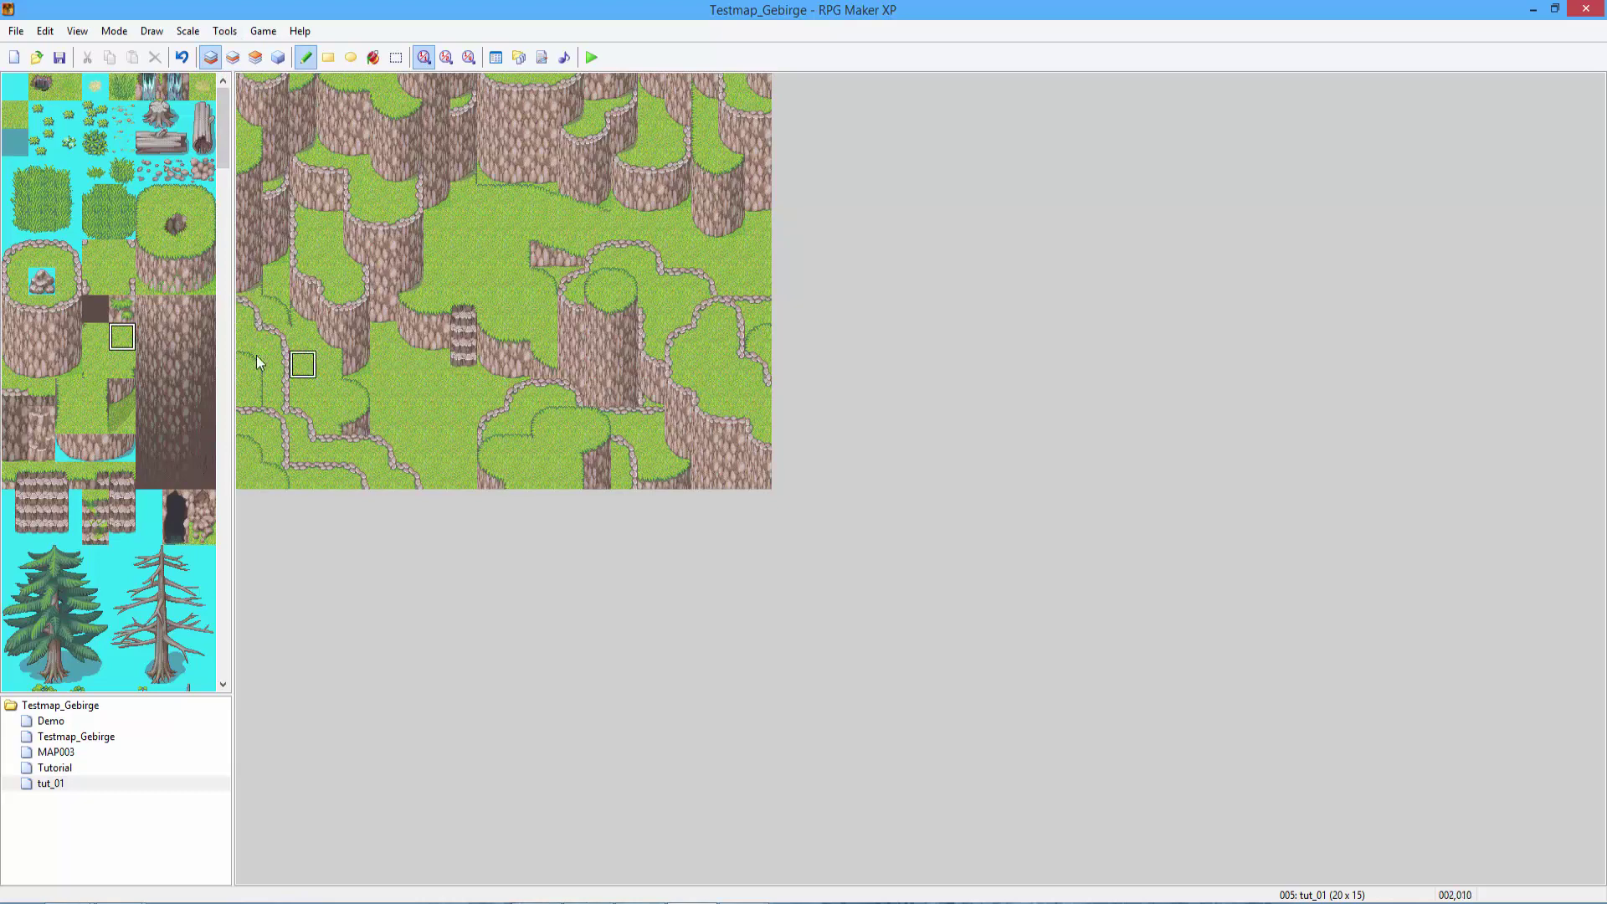
pyautogui.moveTo(203, 308); pyautogui.dragTo(203, 365)
pyautogui.click(275, 225)
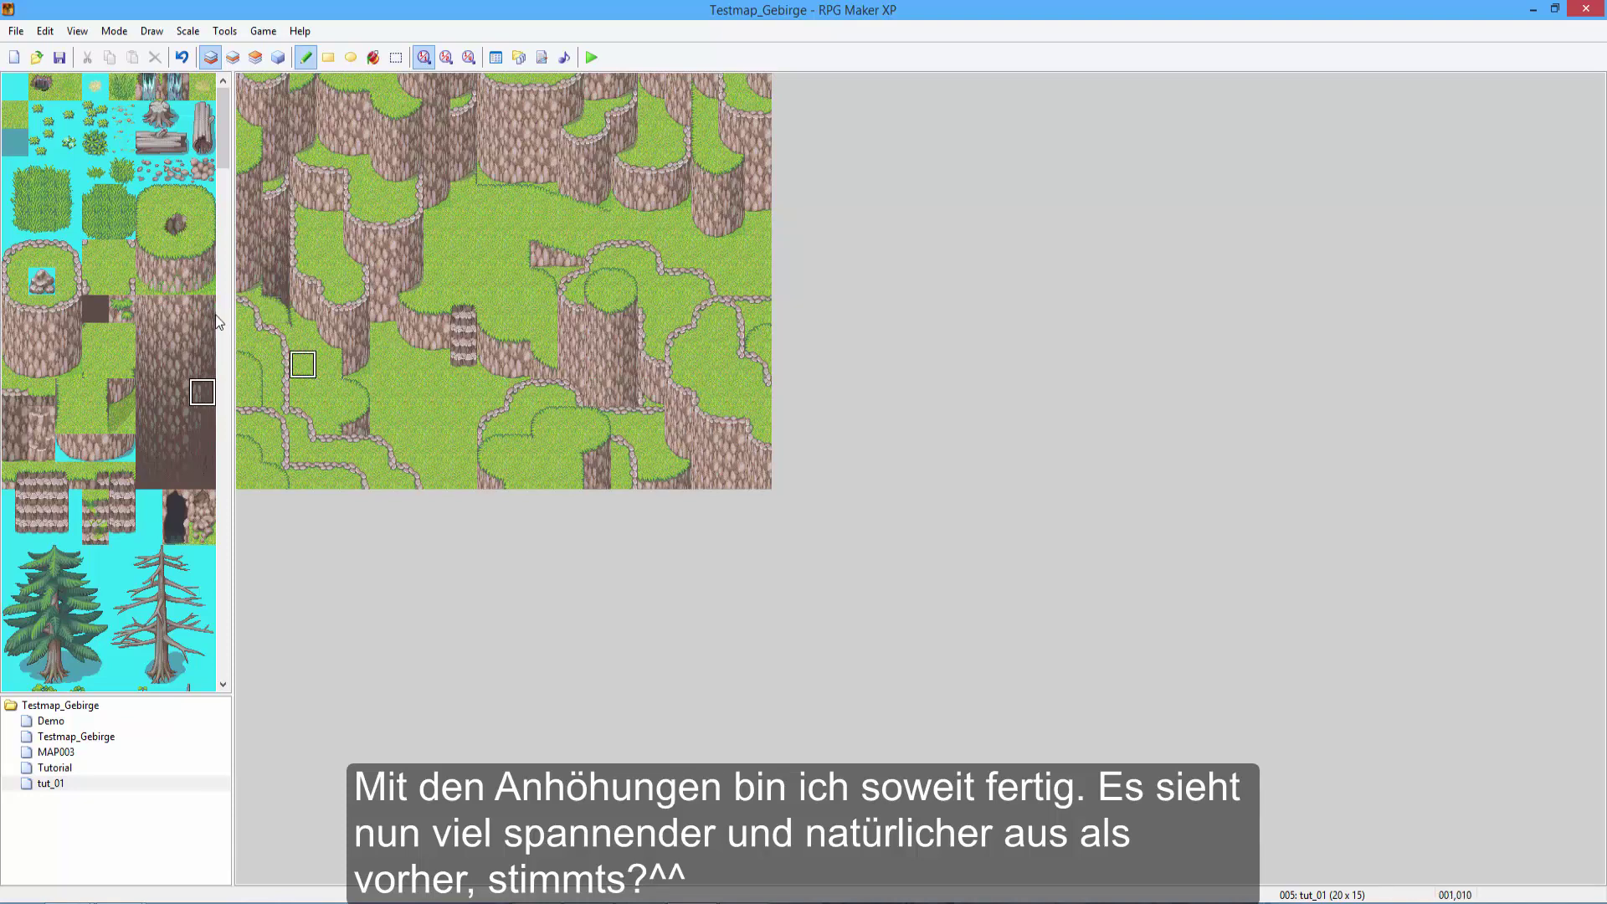
# Undo the dark cliff column and sample a cliff-top tile from the map.
pyautogui.click(206, 226)
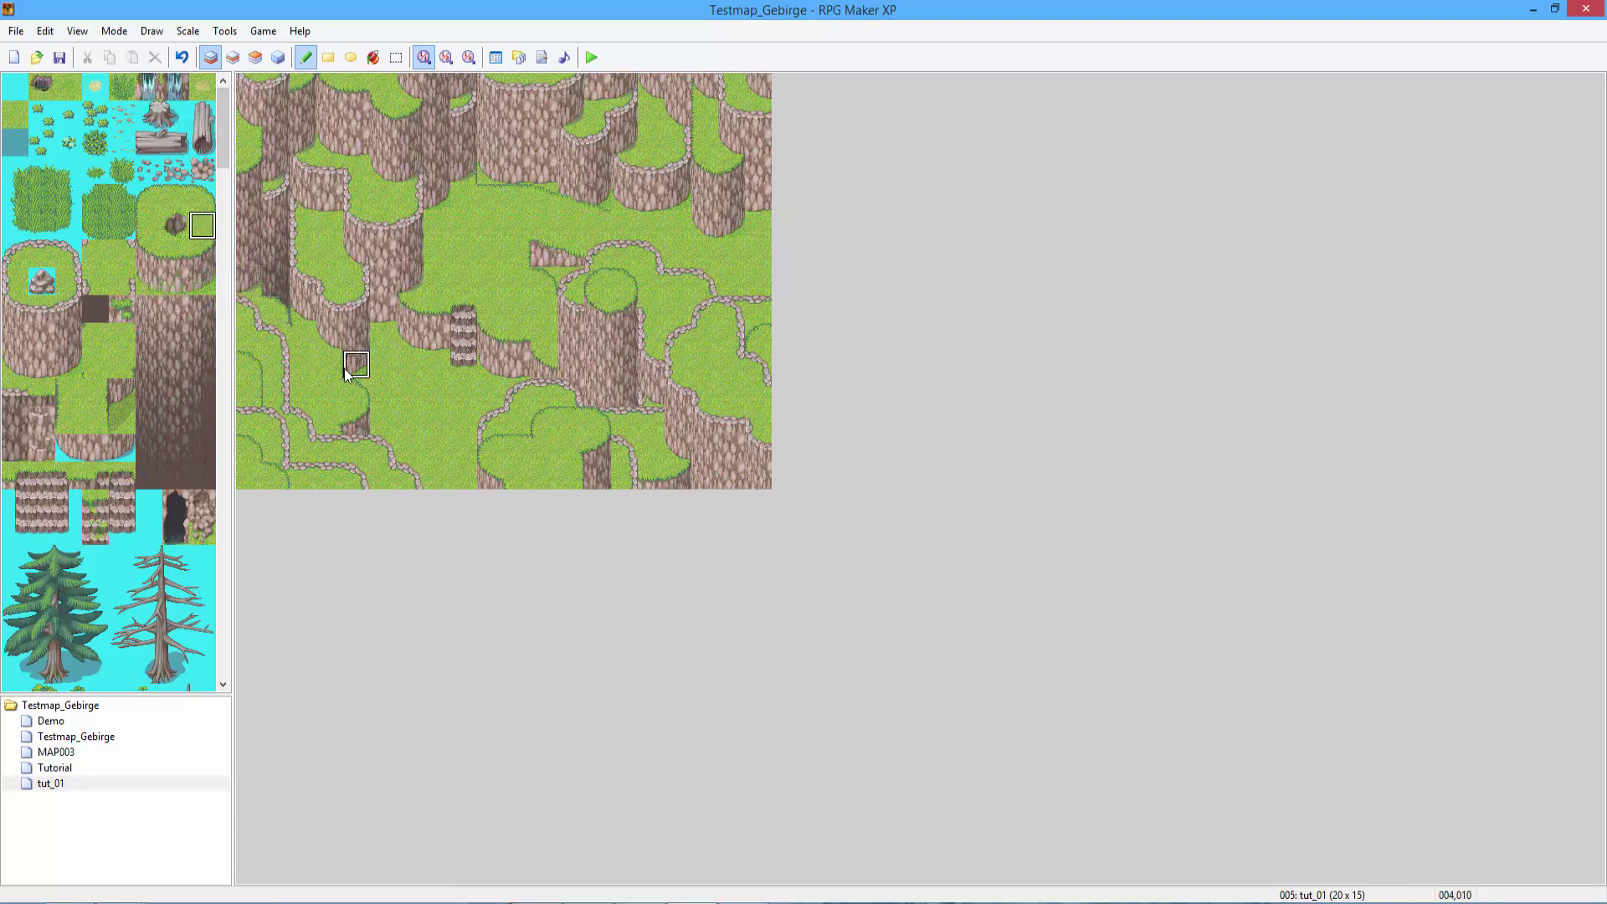
pyautogui.hotkey('ctrl', 'z')
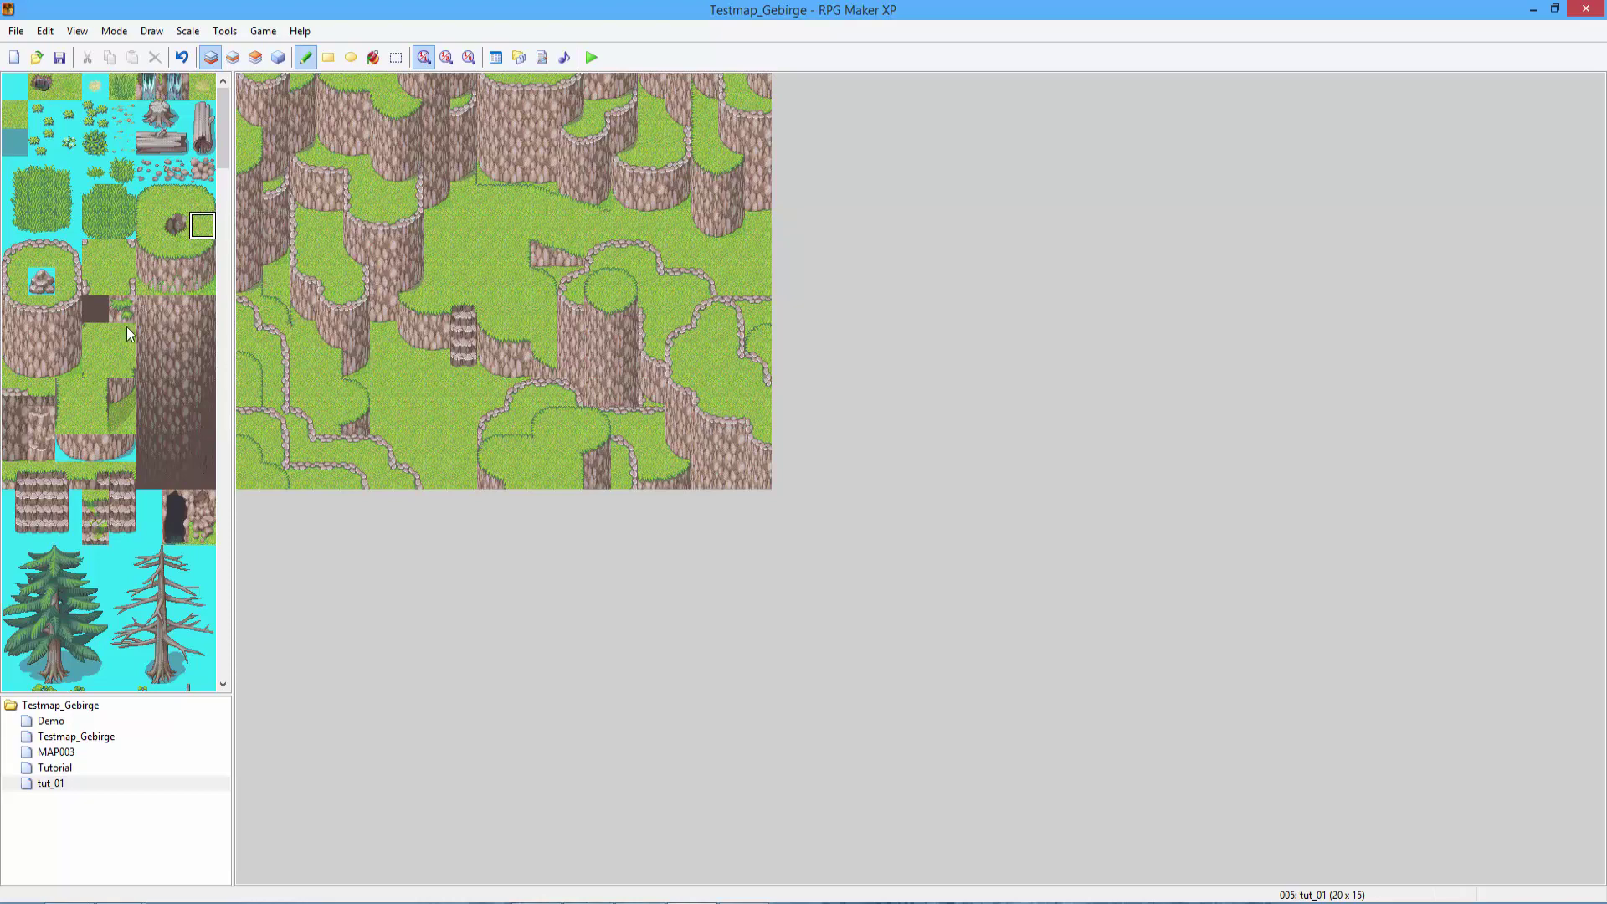
pyautogui.click(125, 331)
pyautogui.rightClick(652, 123)
pyautogui.click(233, 59)
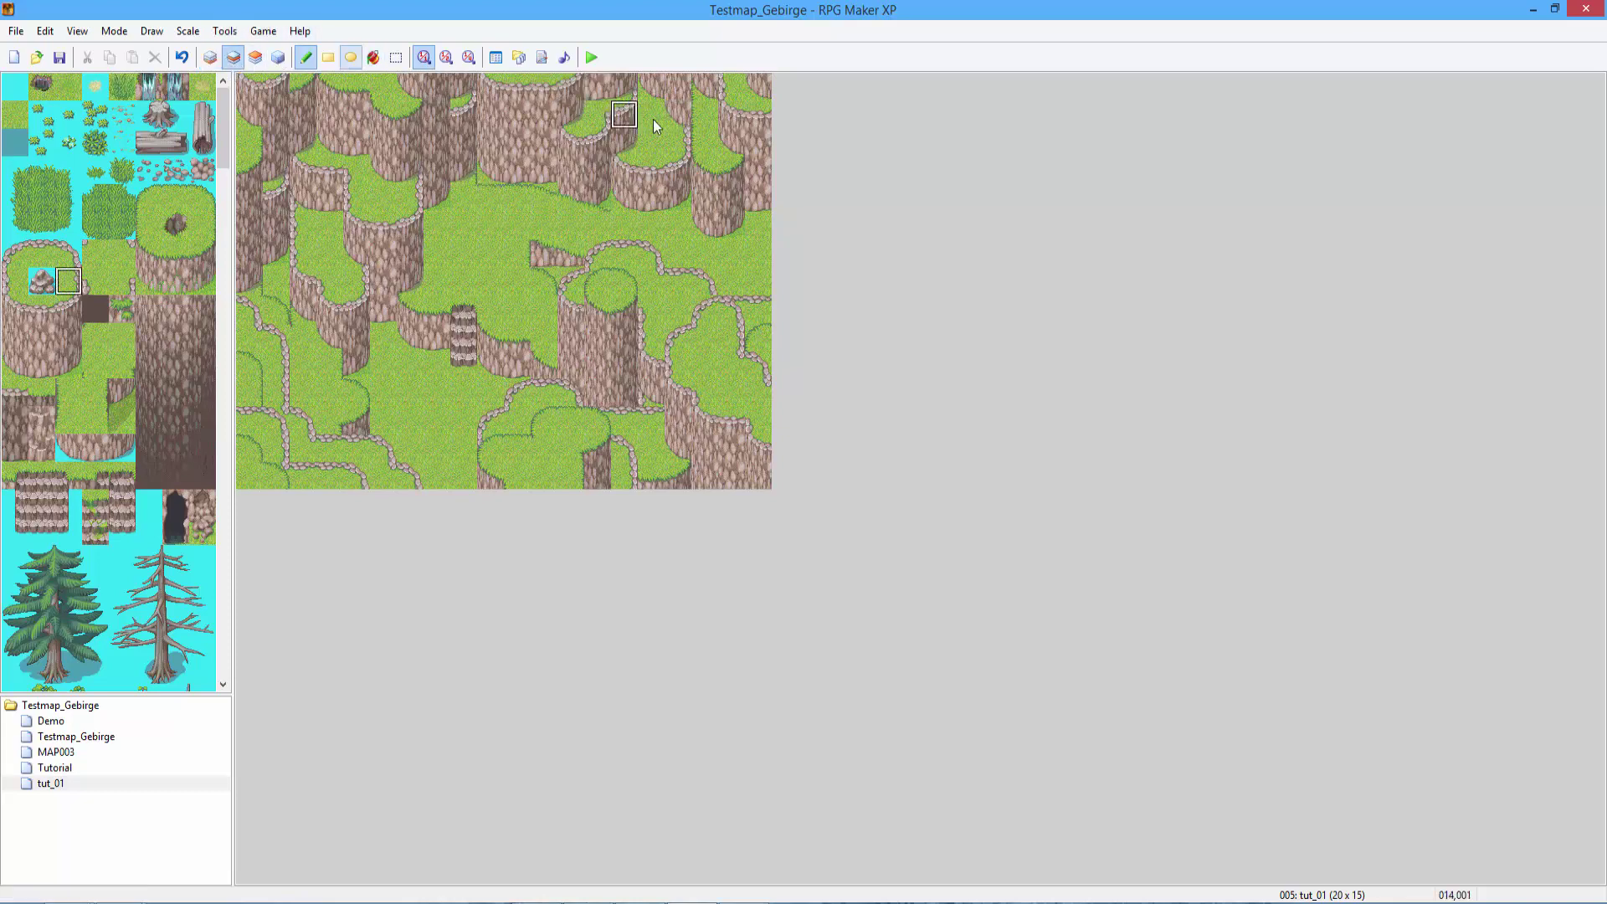
pyautogui.click(211, 59)
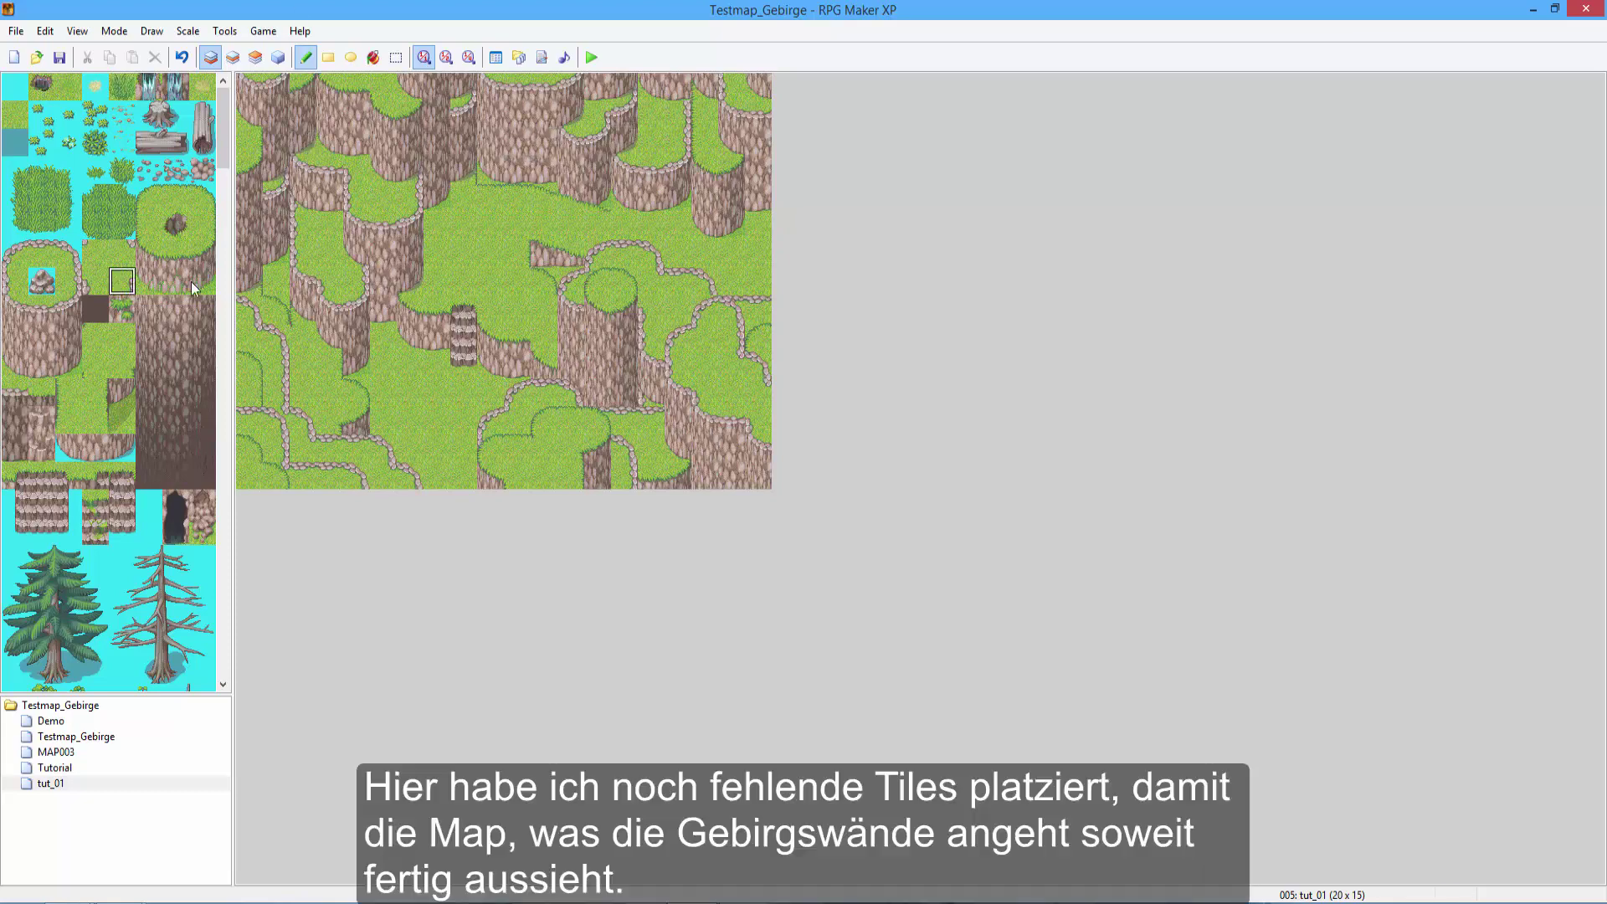
# Sample grass, empty and rock tiles across layers 1 and 2 to patch the missing cliff-wall tiles.
pyautogui.rightClick(665, 117)
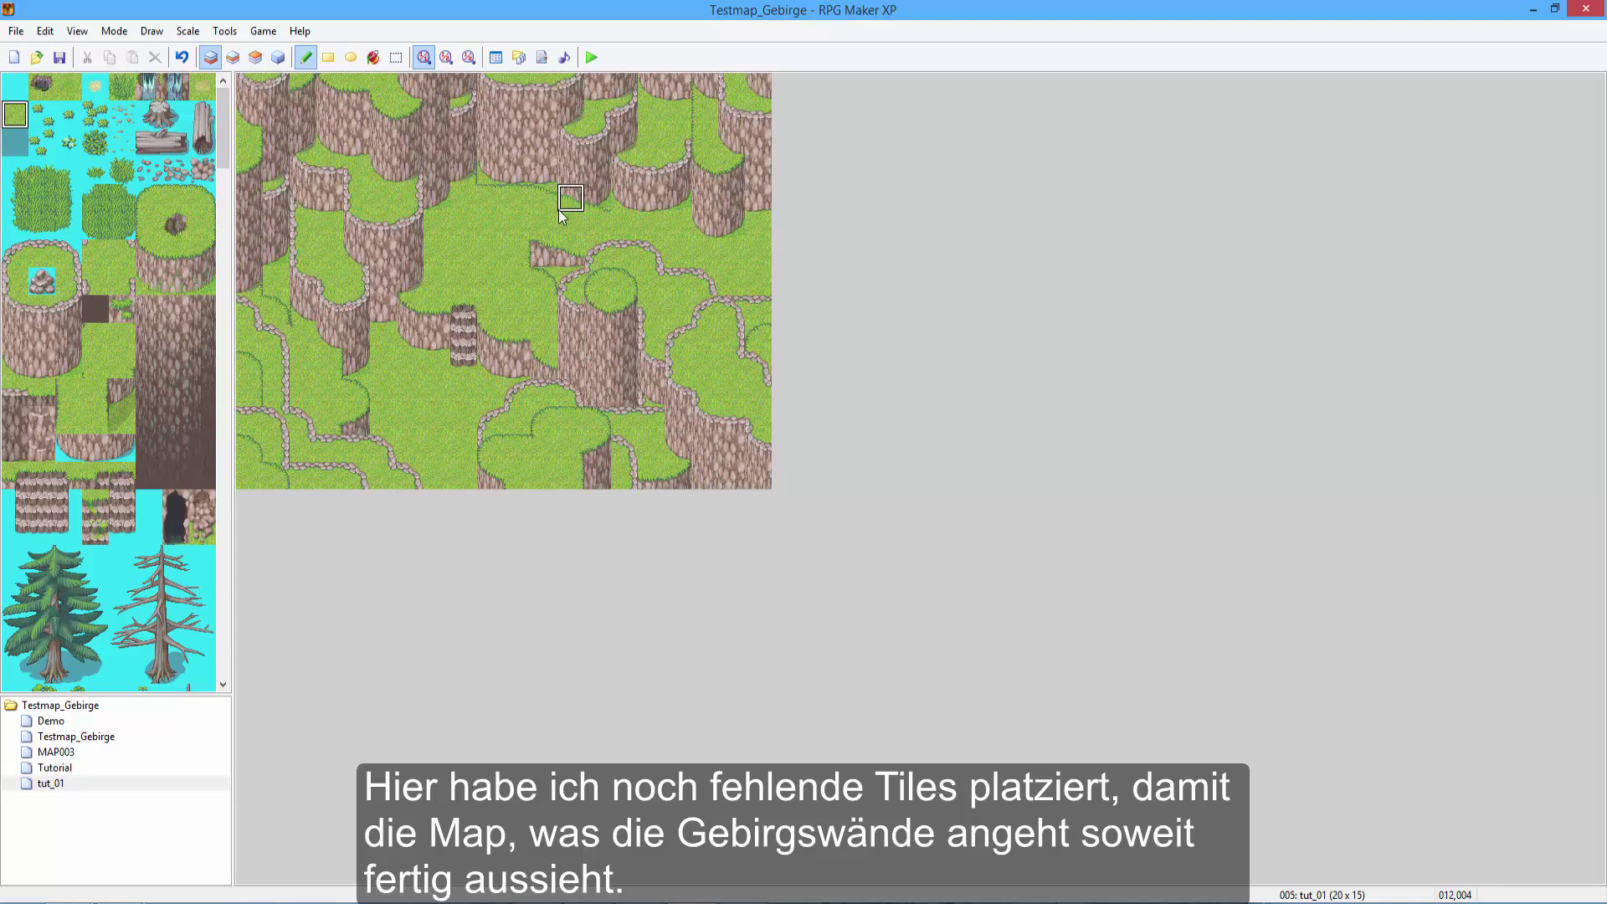
pyautogui.click(232, 57)
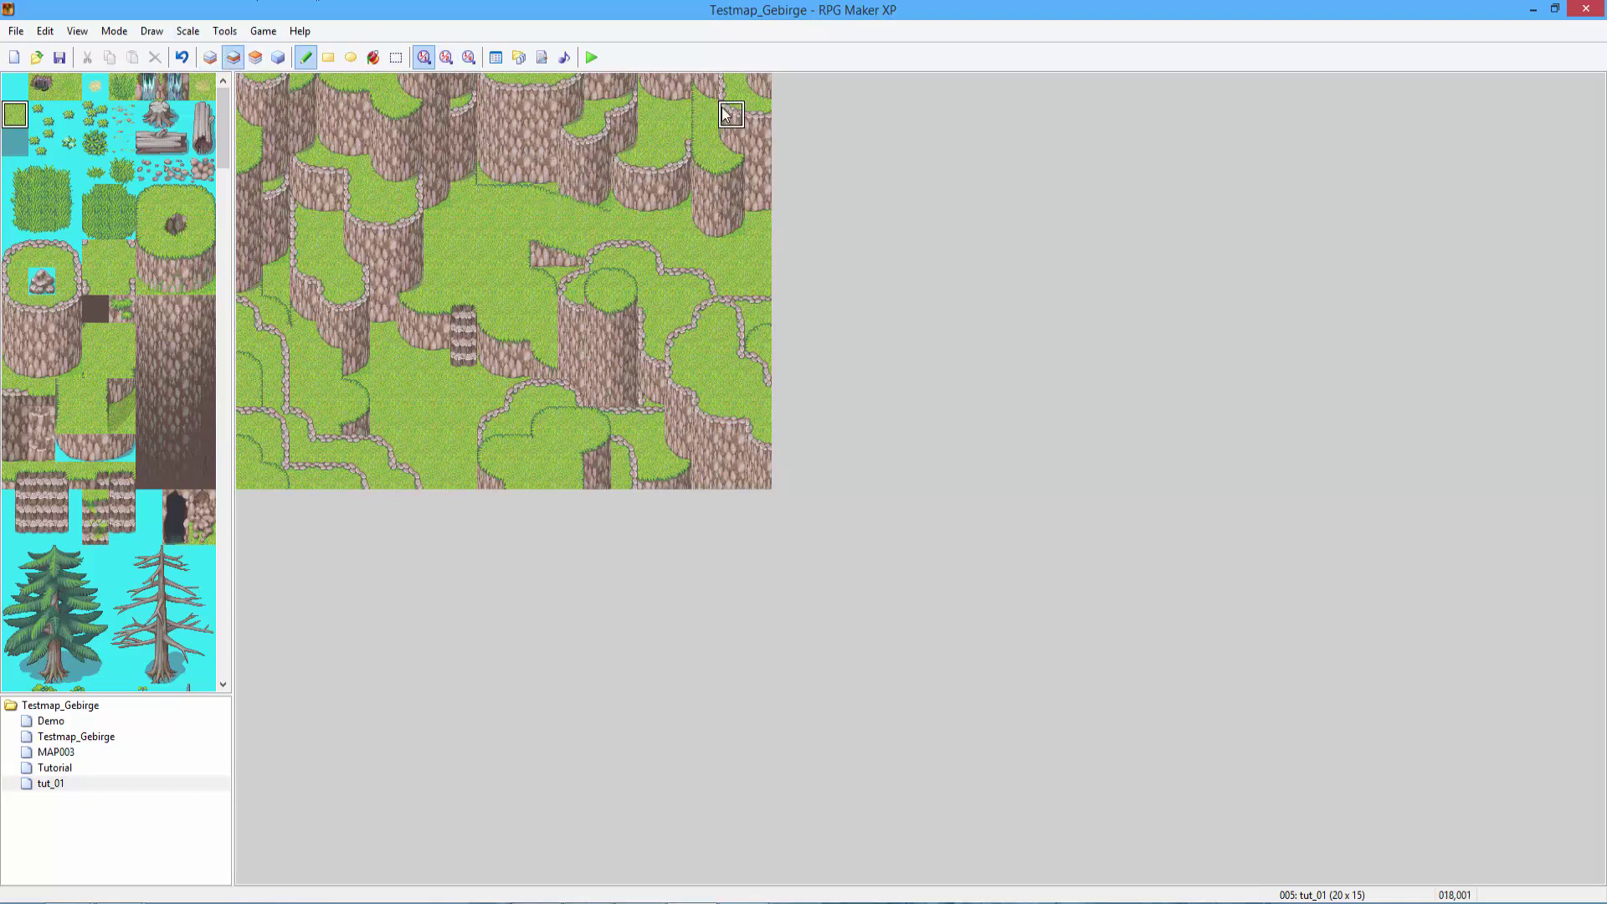
pyautogui.rightClick(711, 122)
pyautogui.rightClick(707, 104)
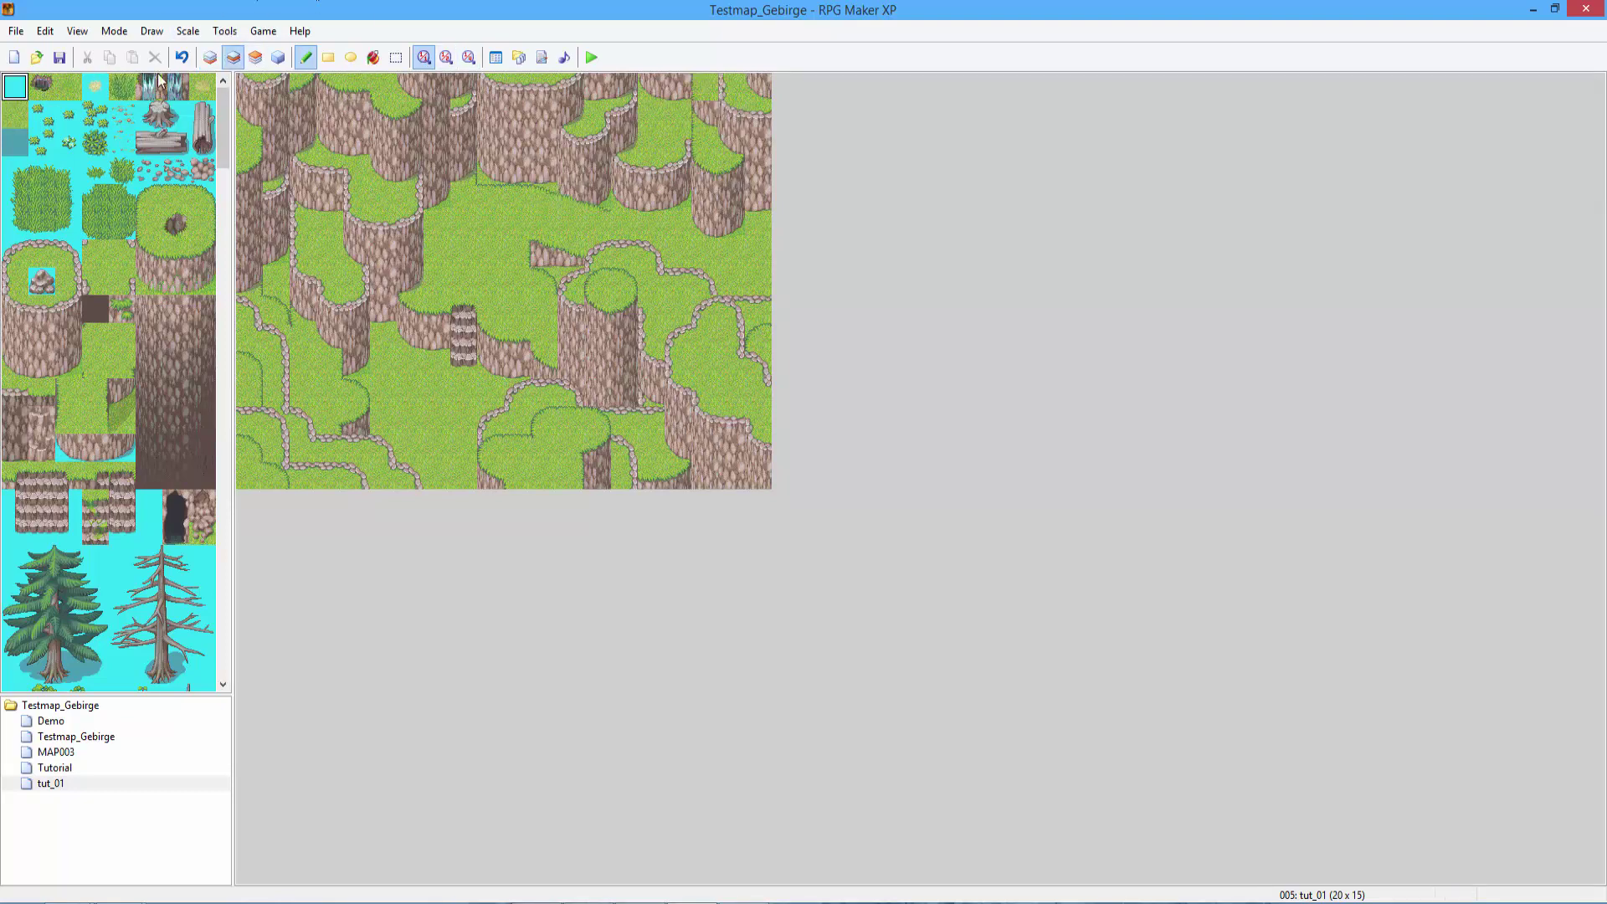
pyautogui.click(211, 60)
pyautogui.rightClick(707, 88)
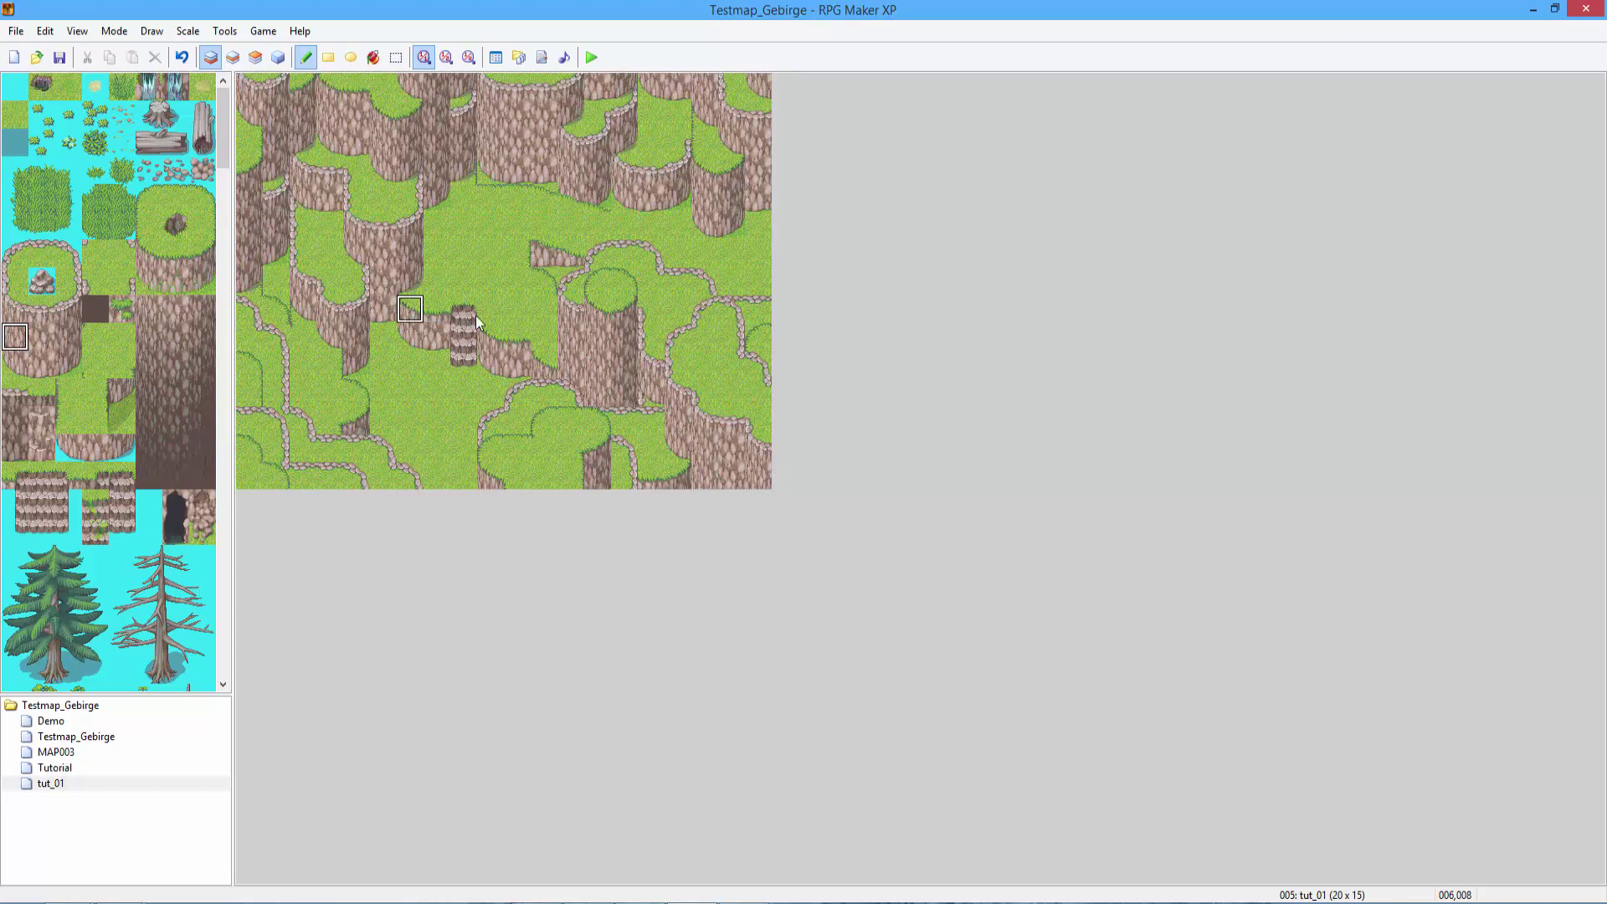
pyautogui.click(122, 309)
# Turn on Dim Other Layers and return to editing the ground layer.
pyautogui.click(75, 33)
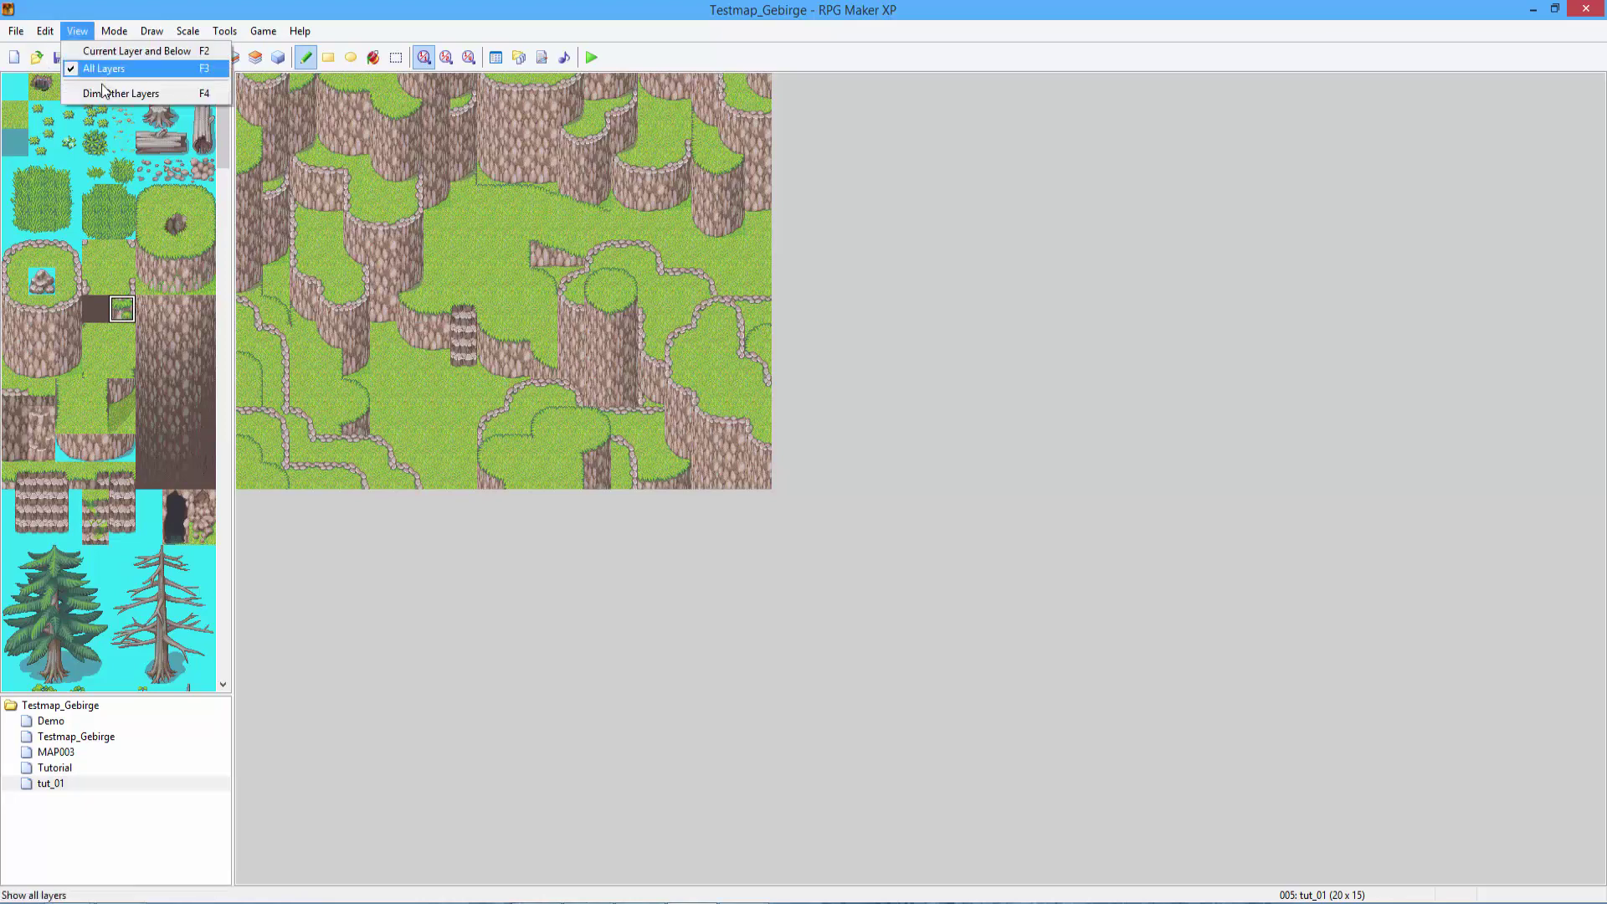
pyautogui.click(107, 93)
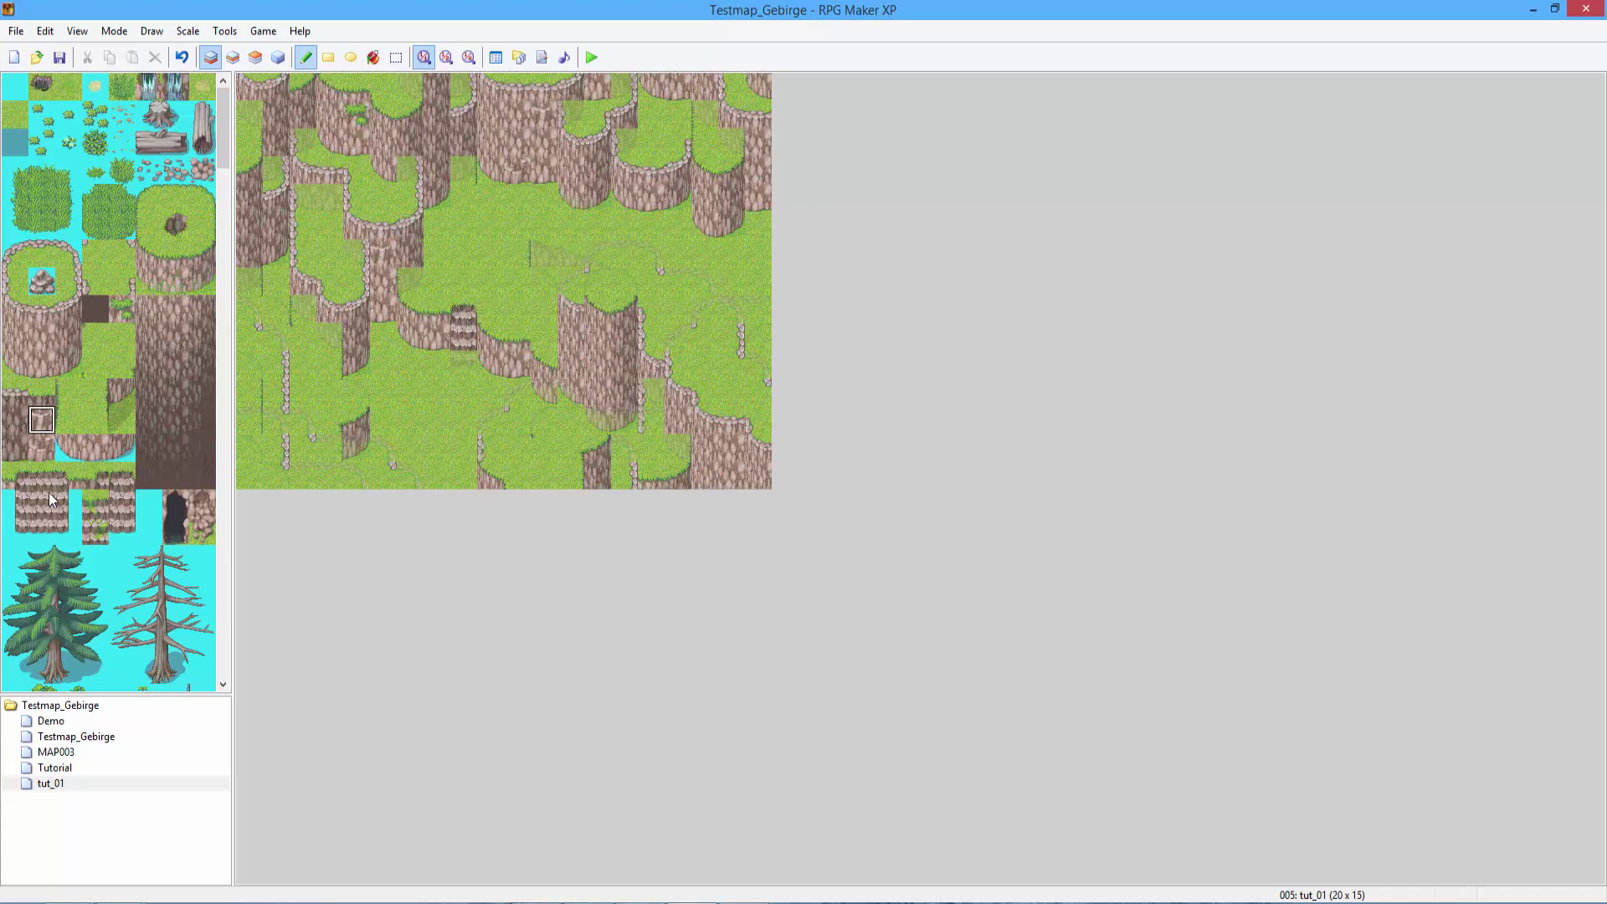
pyautogui.click(203, 517)
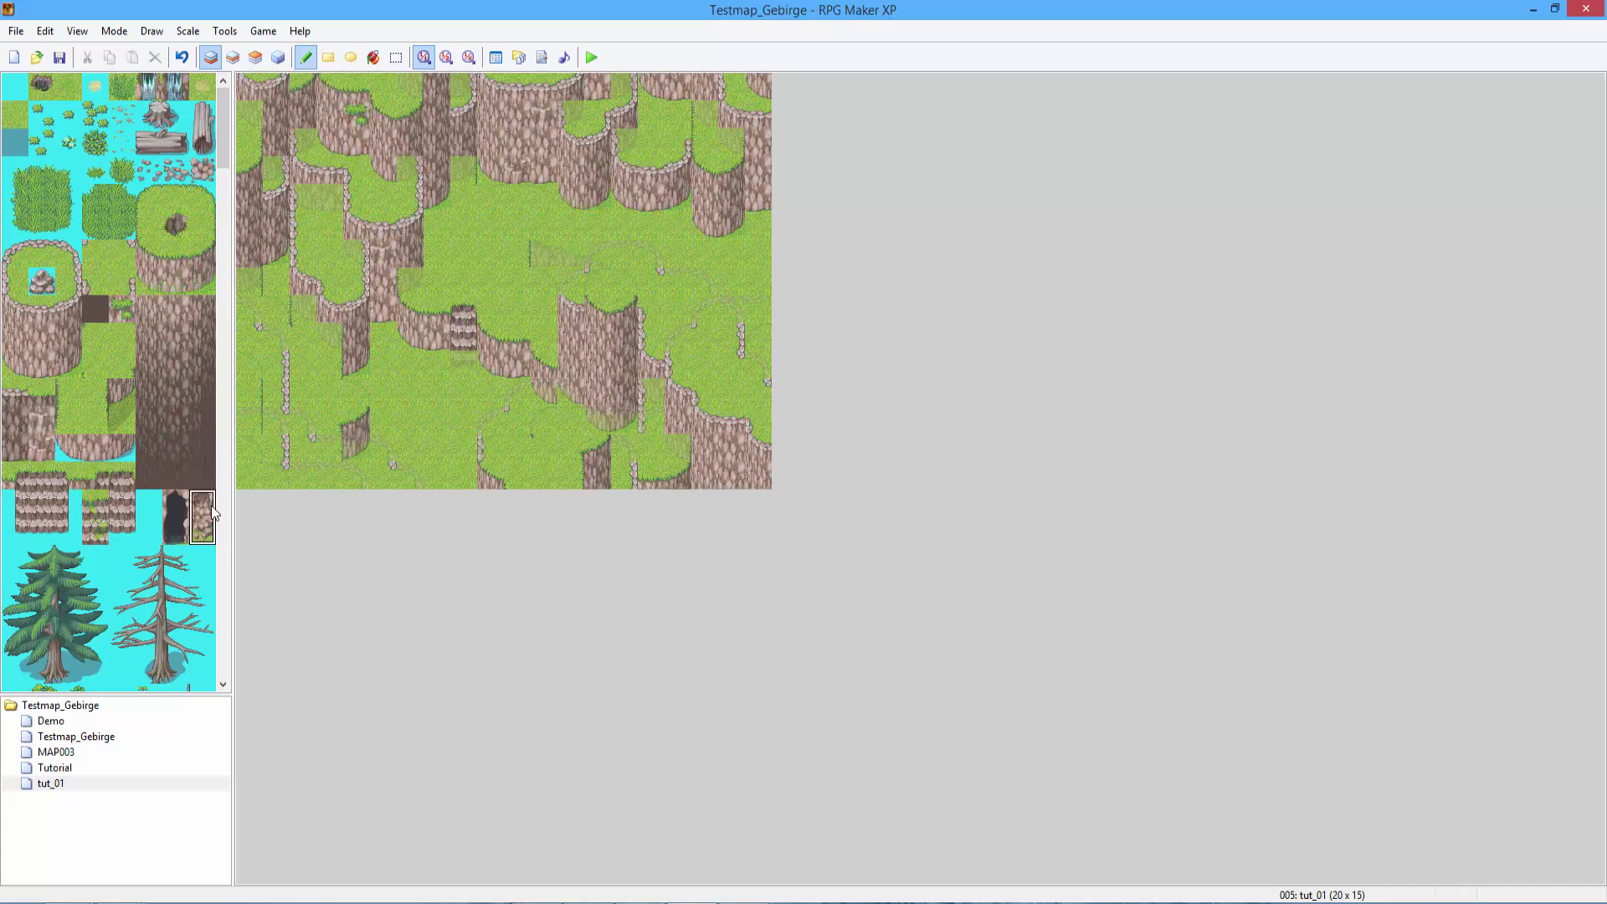
pyautogui.click(255, 57)
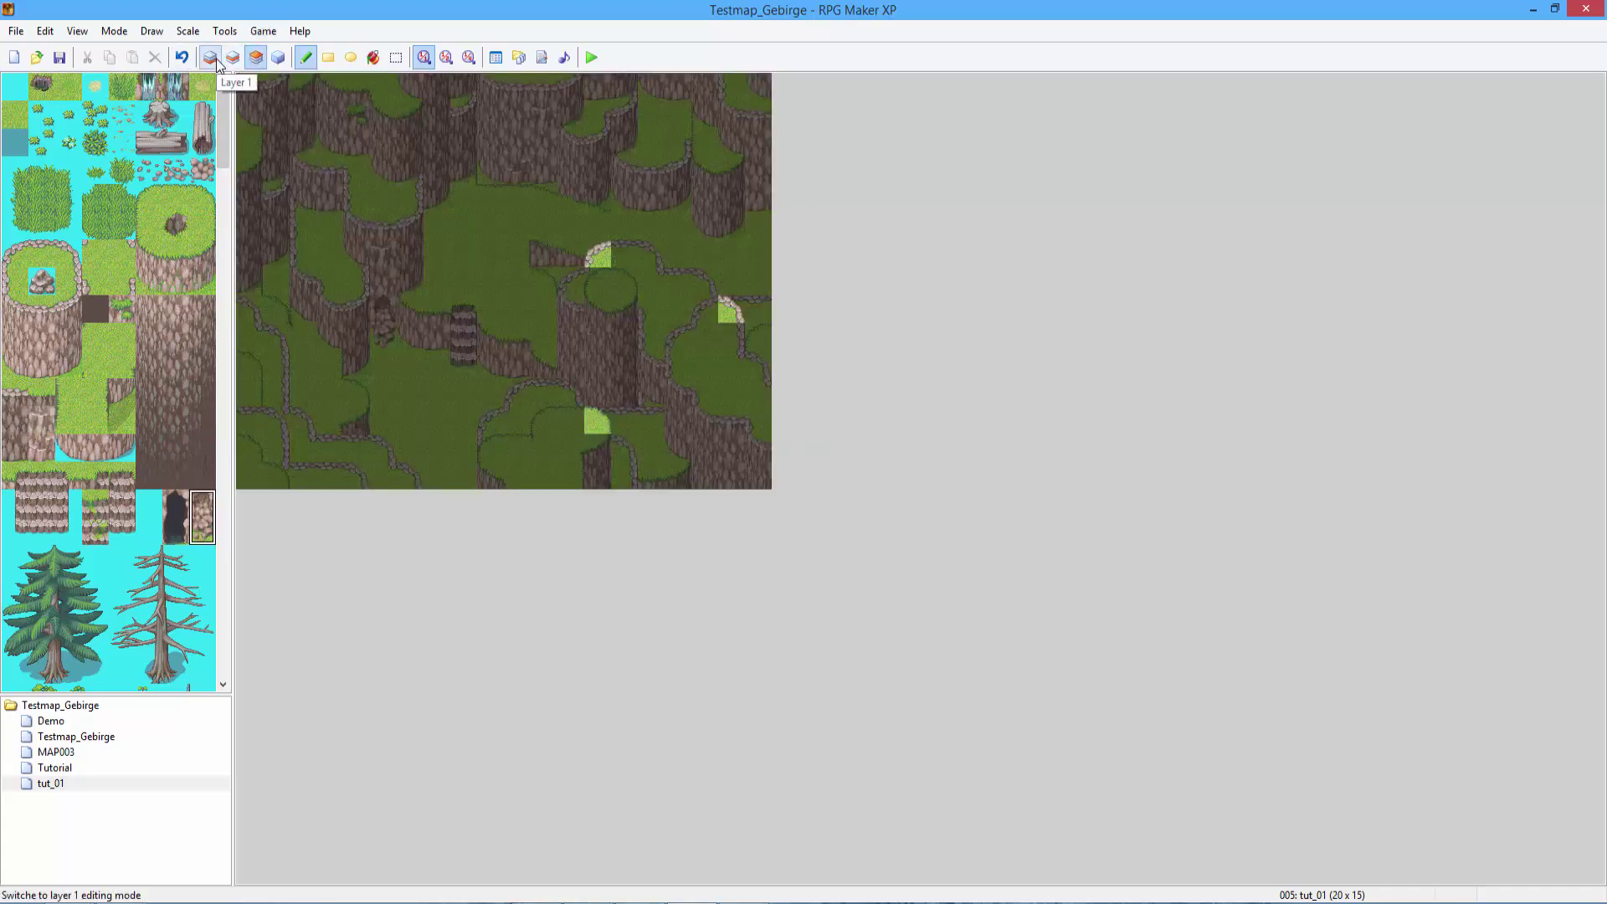
pyautogui.click(210, 57)
pyautogui.click(122, 309)
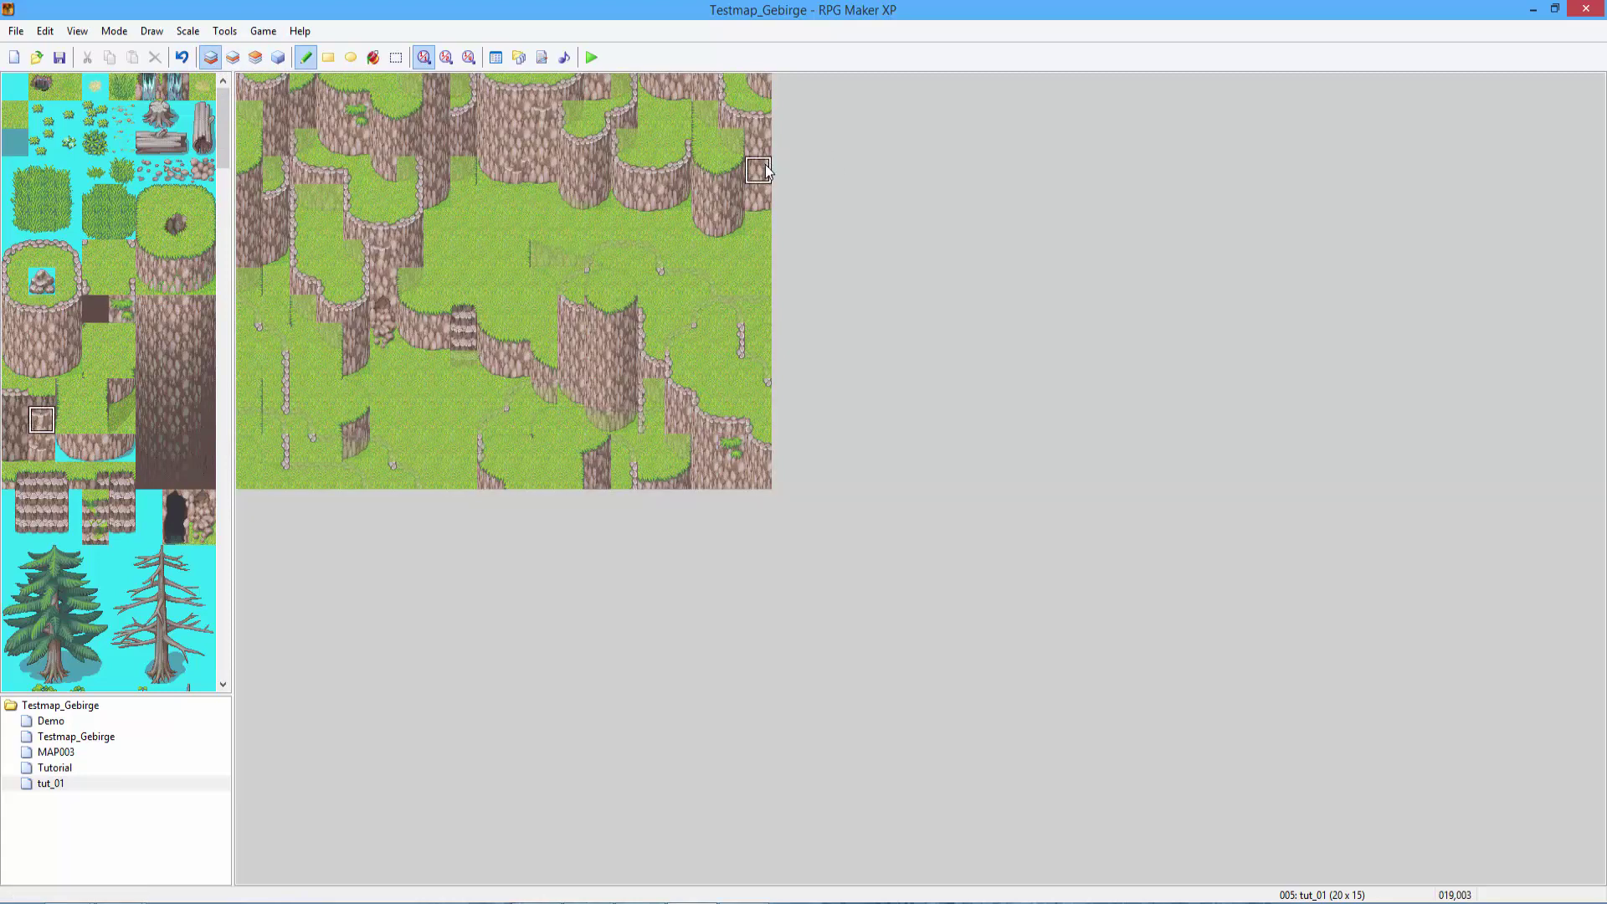
# Try cliff tiles on the lower-left, undo them, and add a grass tuft on the upper cliffs.
pyautogui.click(48, 454)
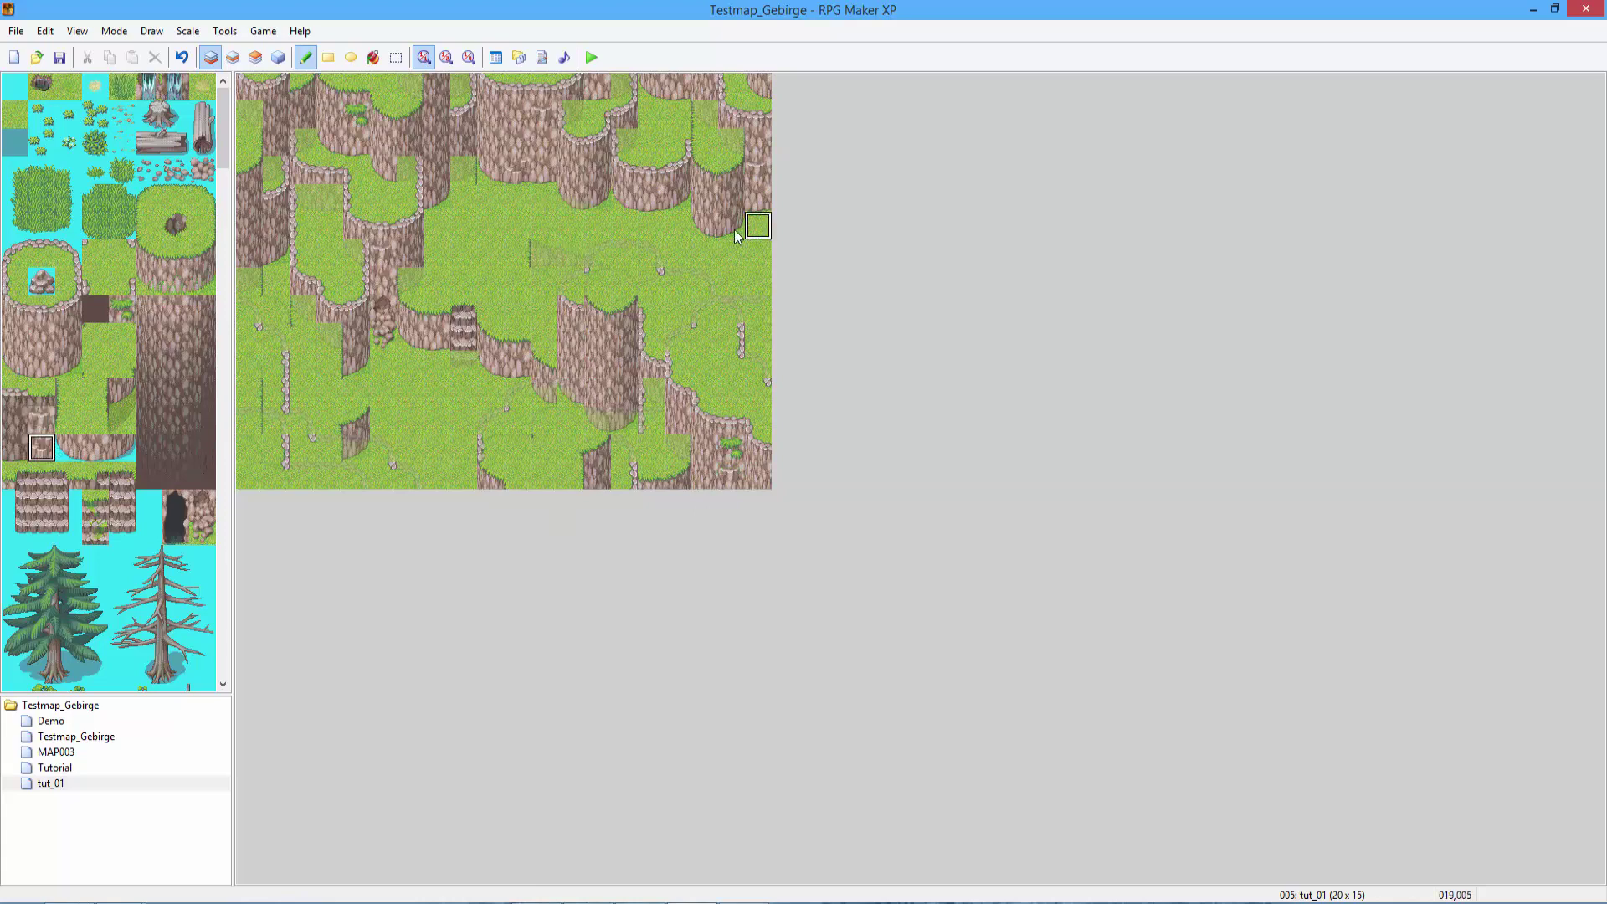
pyautogui.click(140, 288)
pyautogui.click(183, 287)
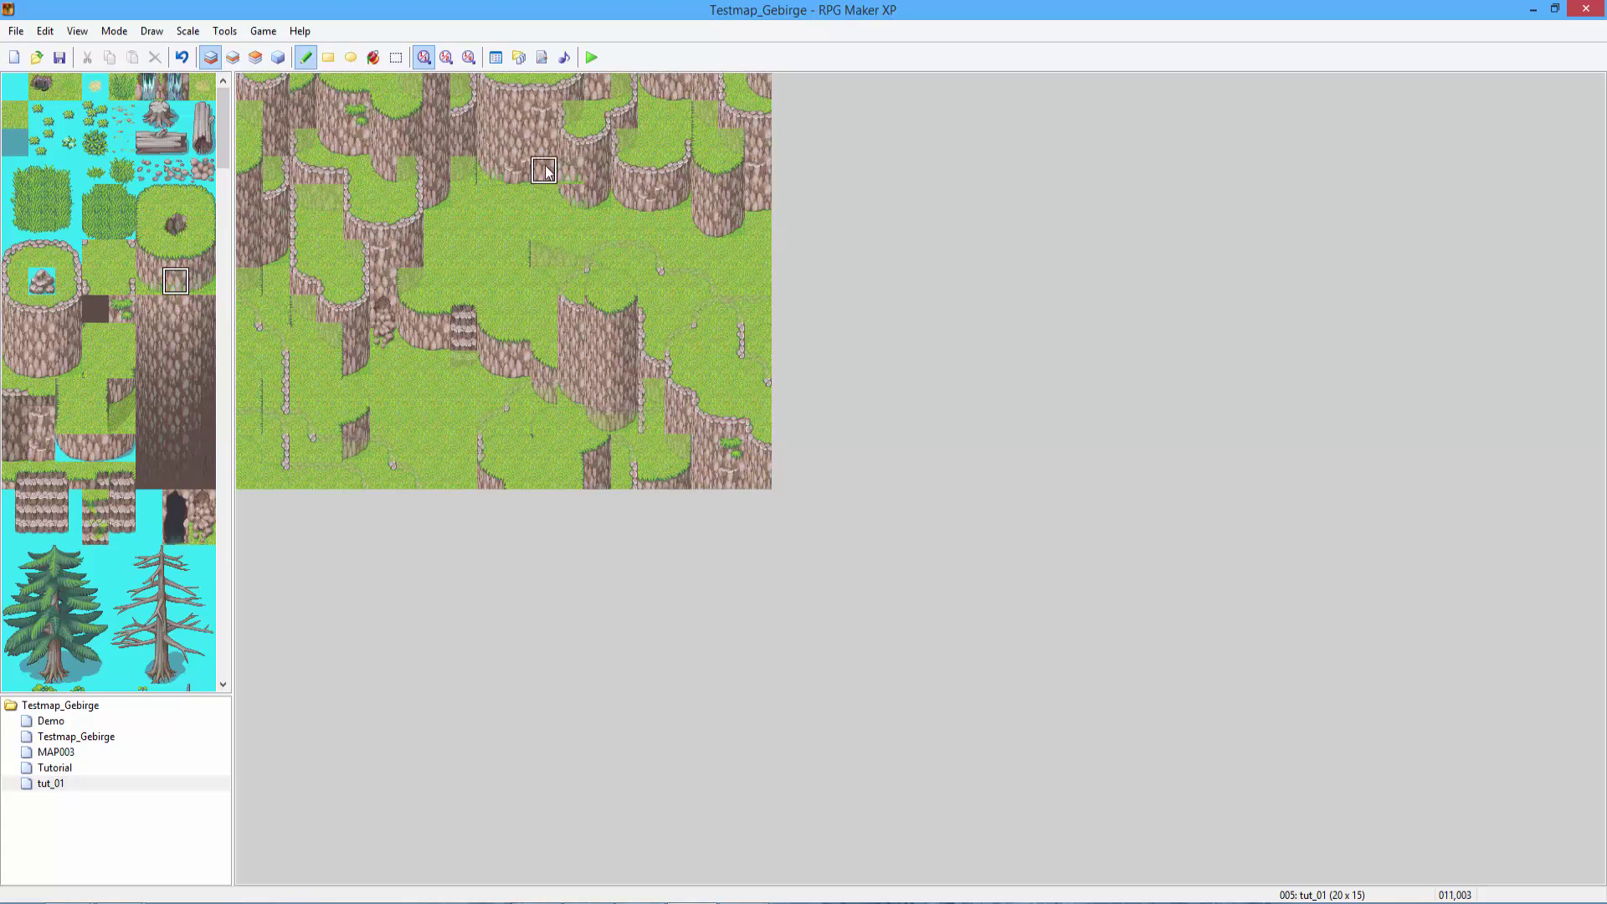
pyautogui.click(206, 284)
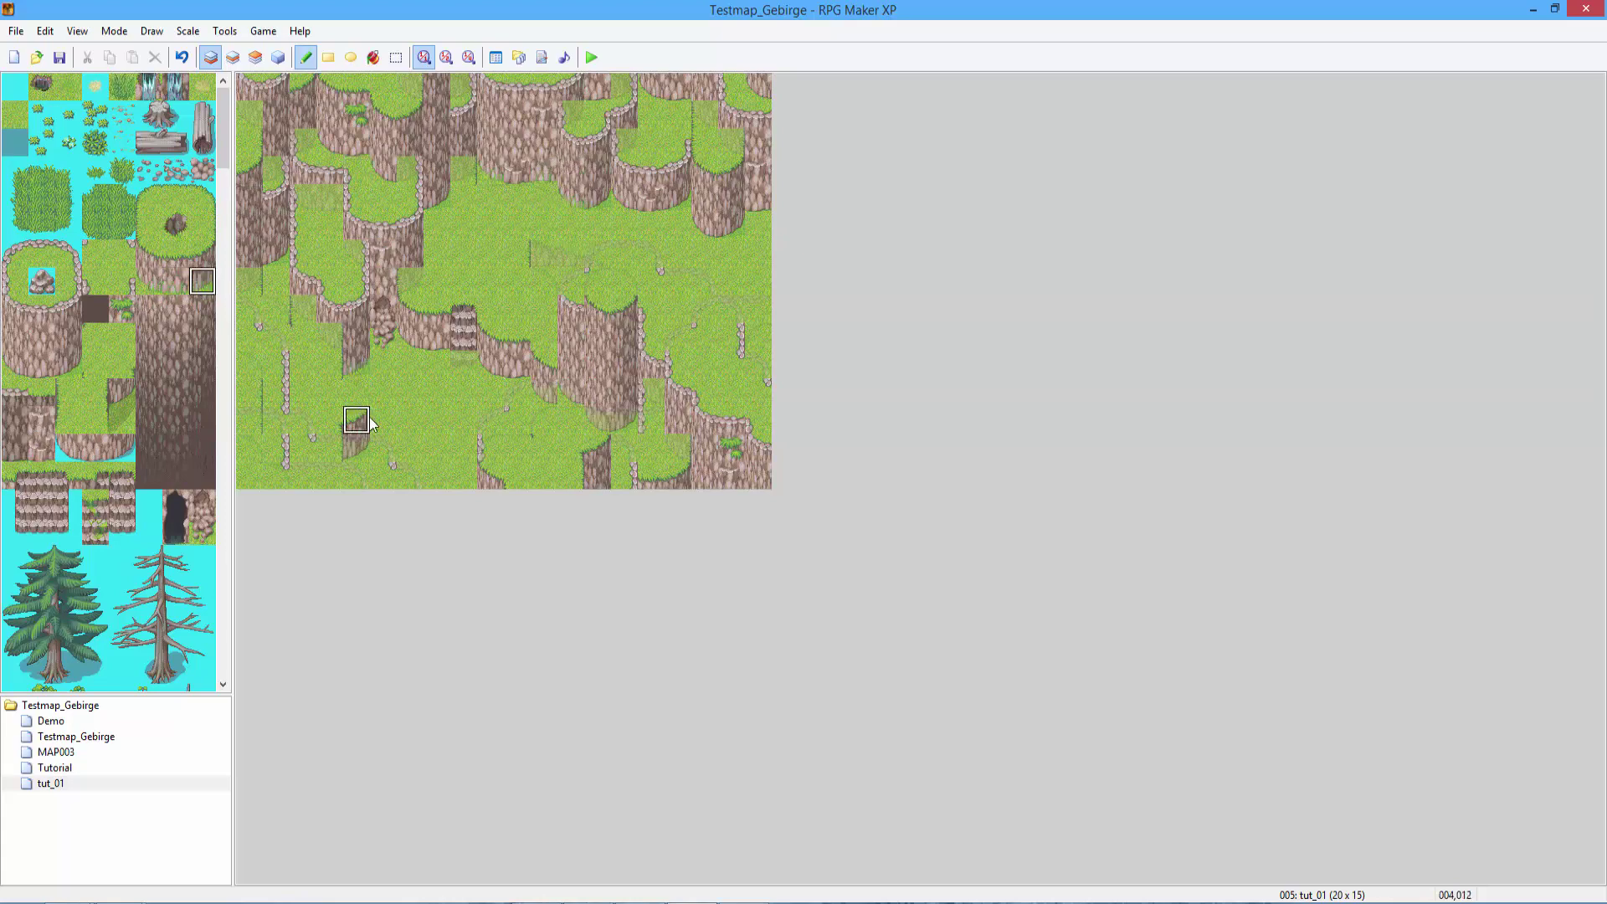
pyautogui.moveTo(359, 435); pyautogui.dragTo(377, 362)
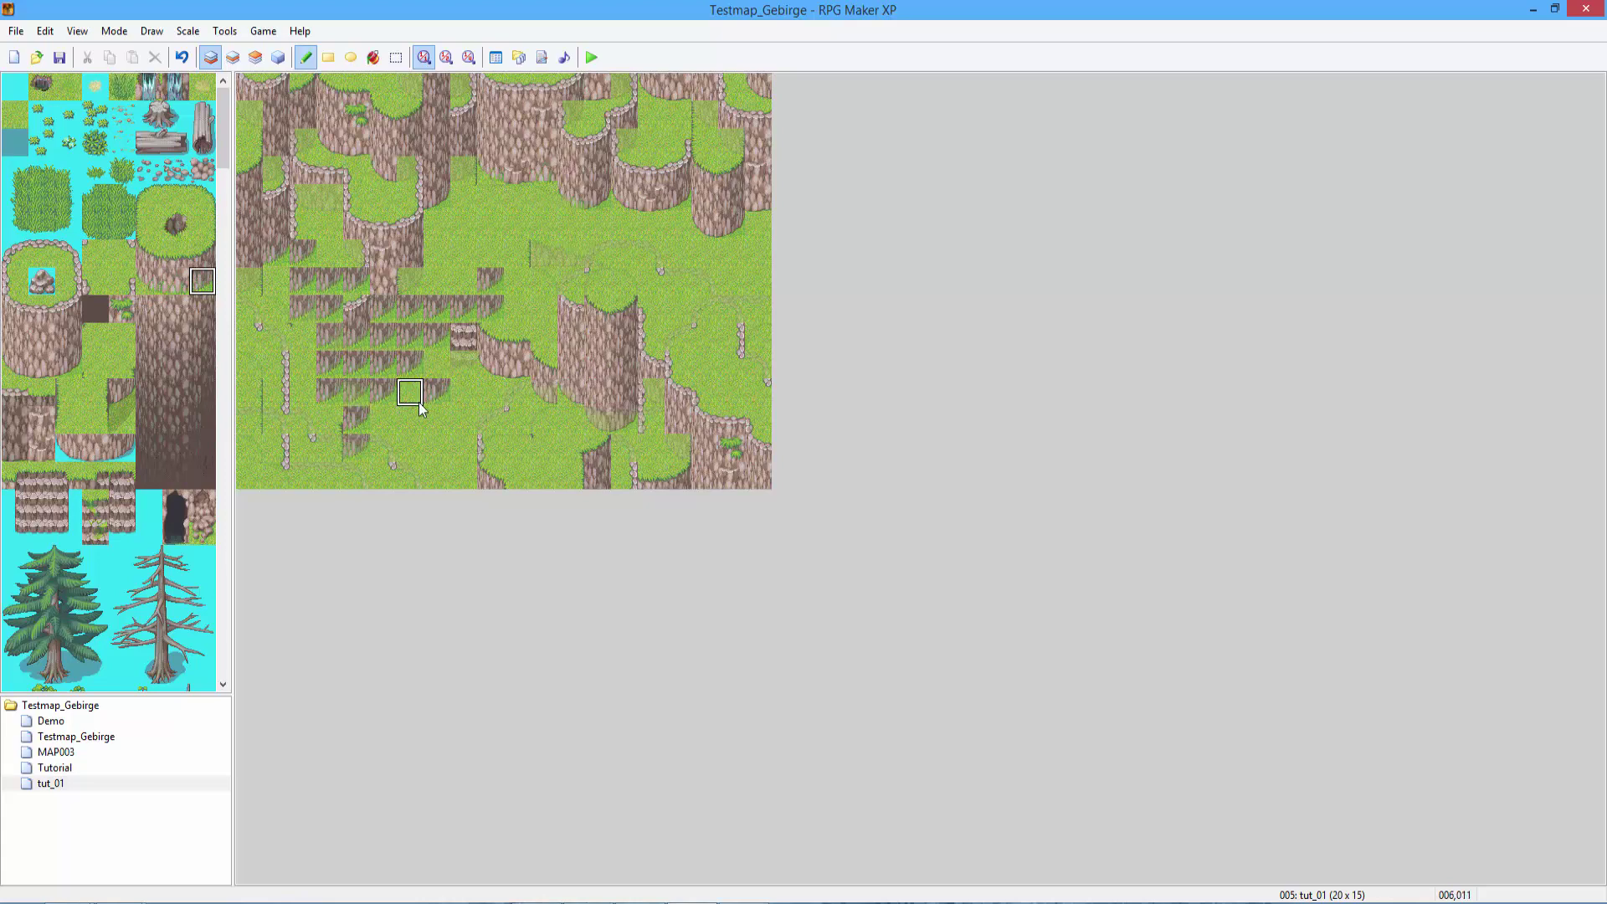
pyautogui.hotkey('ctrl', 'z')
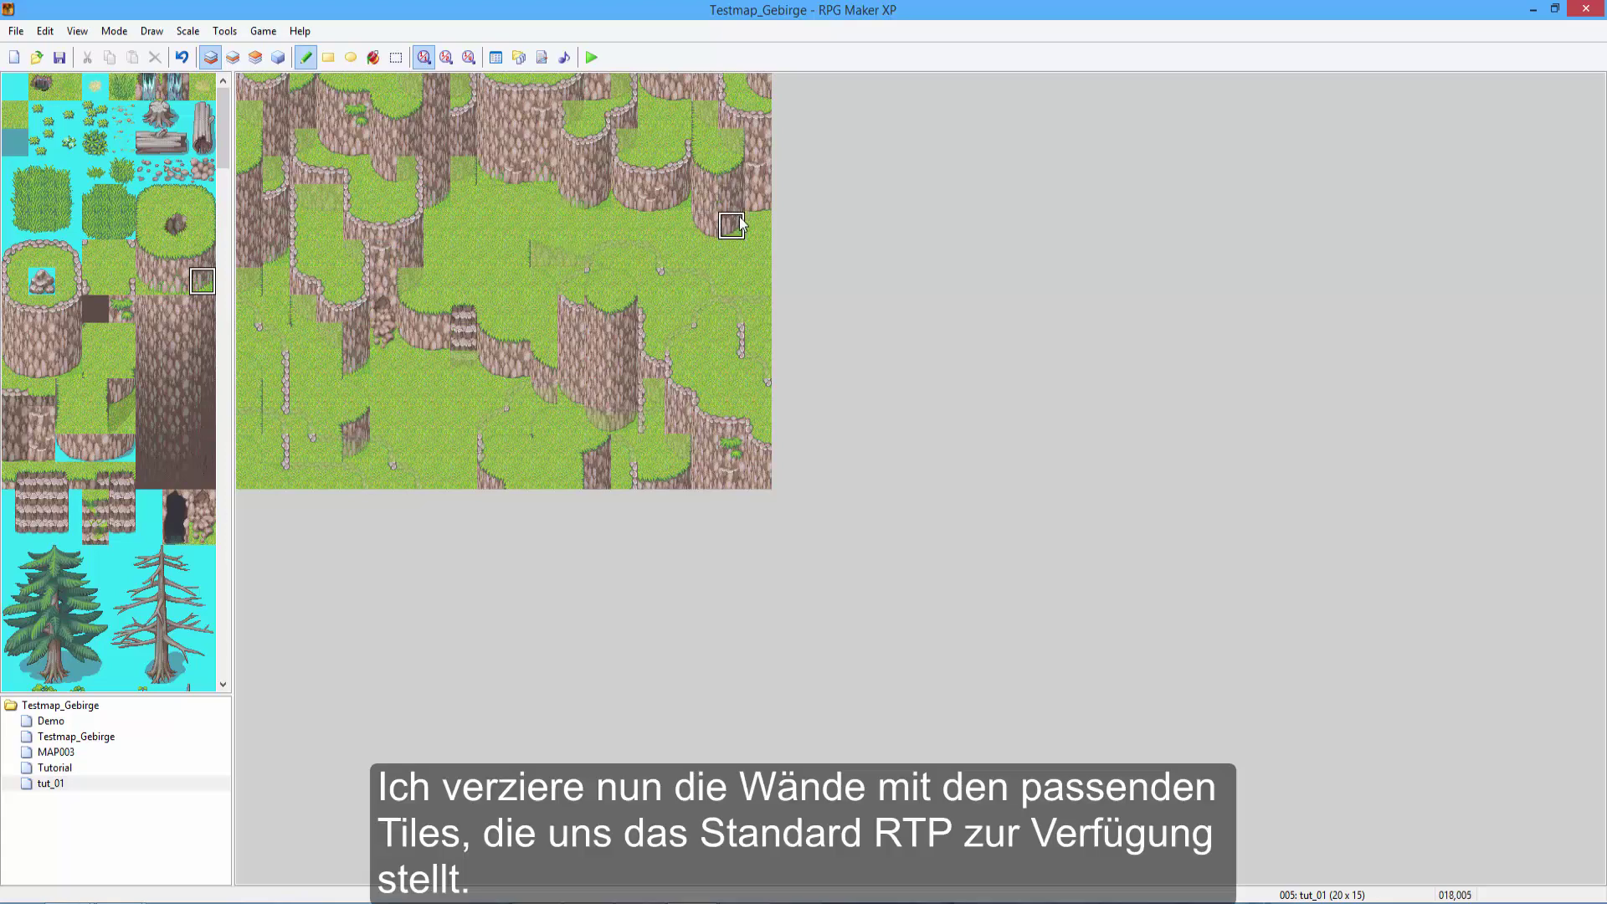
pyautogui.click(176, 280)
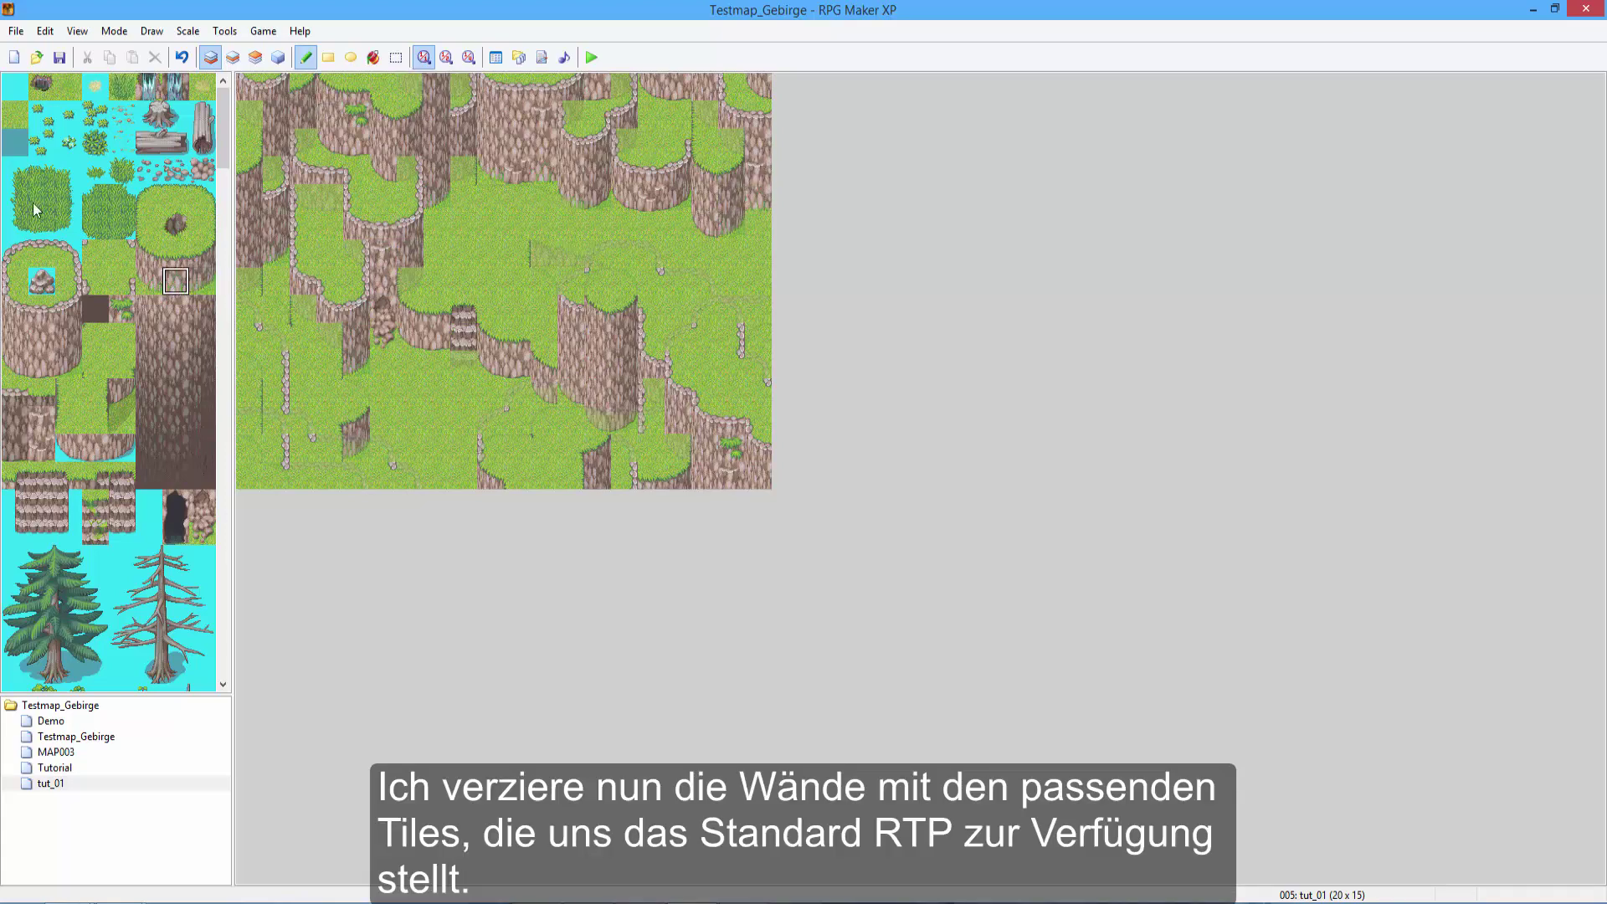
pyautogui.click(123, 309)
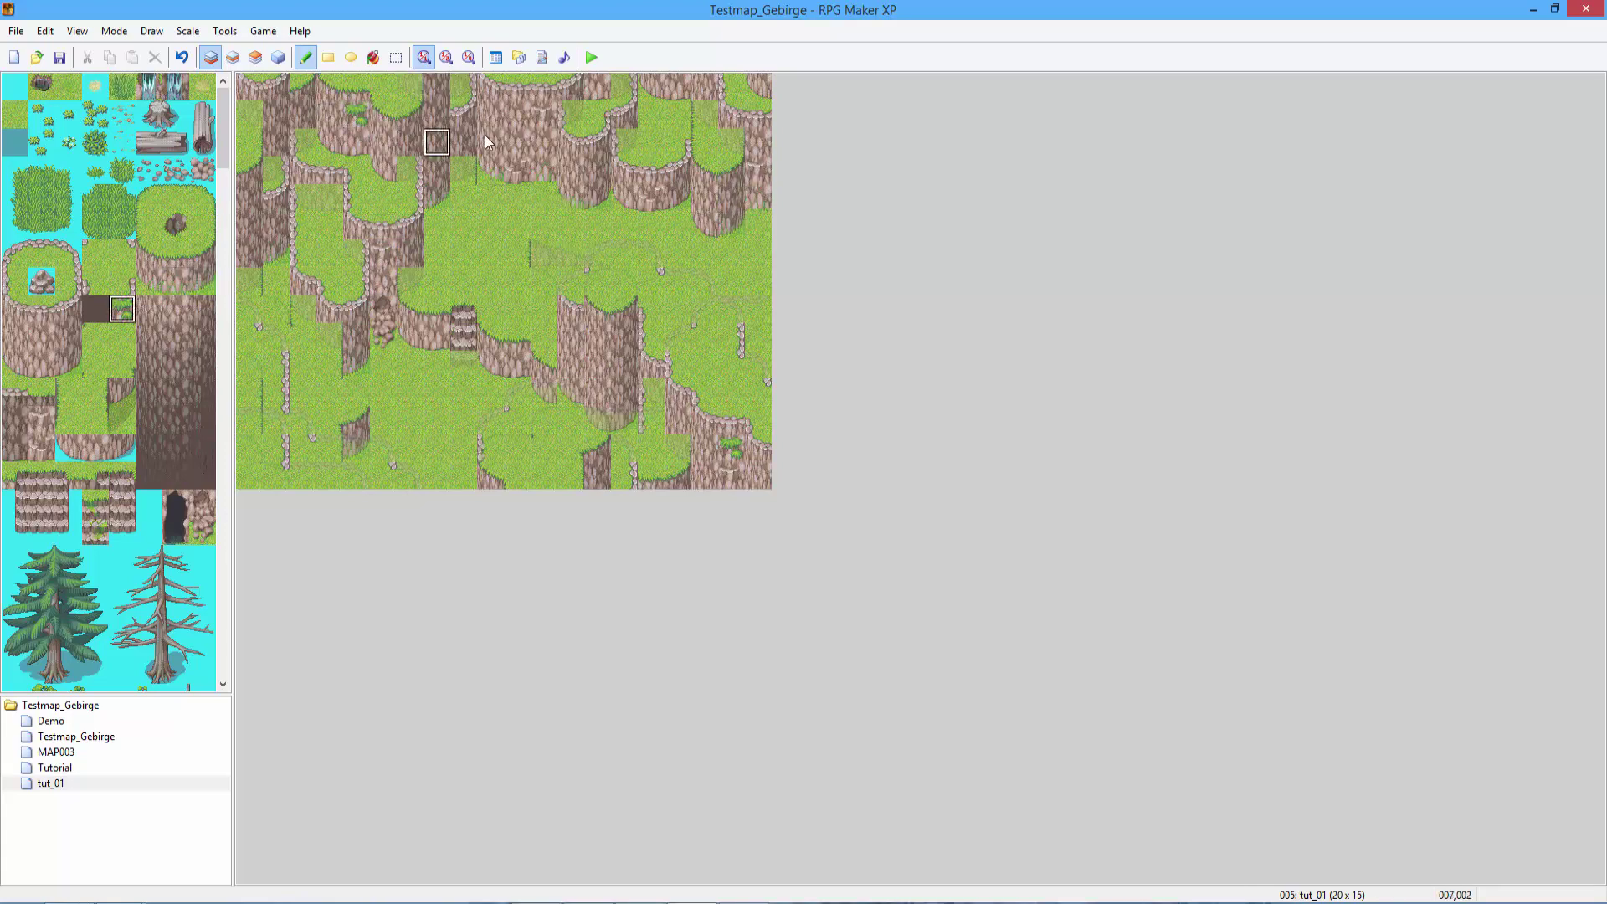
pyautogui.click(517, 142)
# Place a grass tuft on the map on layer 2.
pyautogui.click(42, 280)
pyautogui.scroll(-1, 116, 301)
pyautogui.scroll(-1, 117, 302)
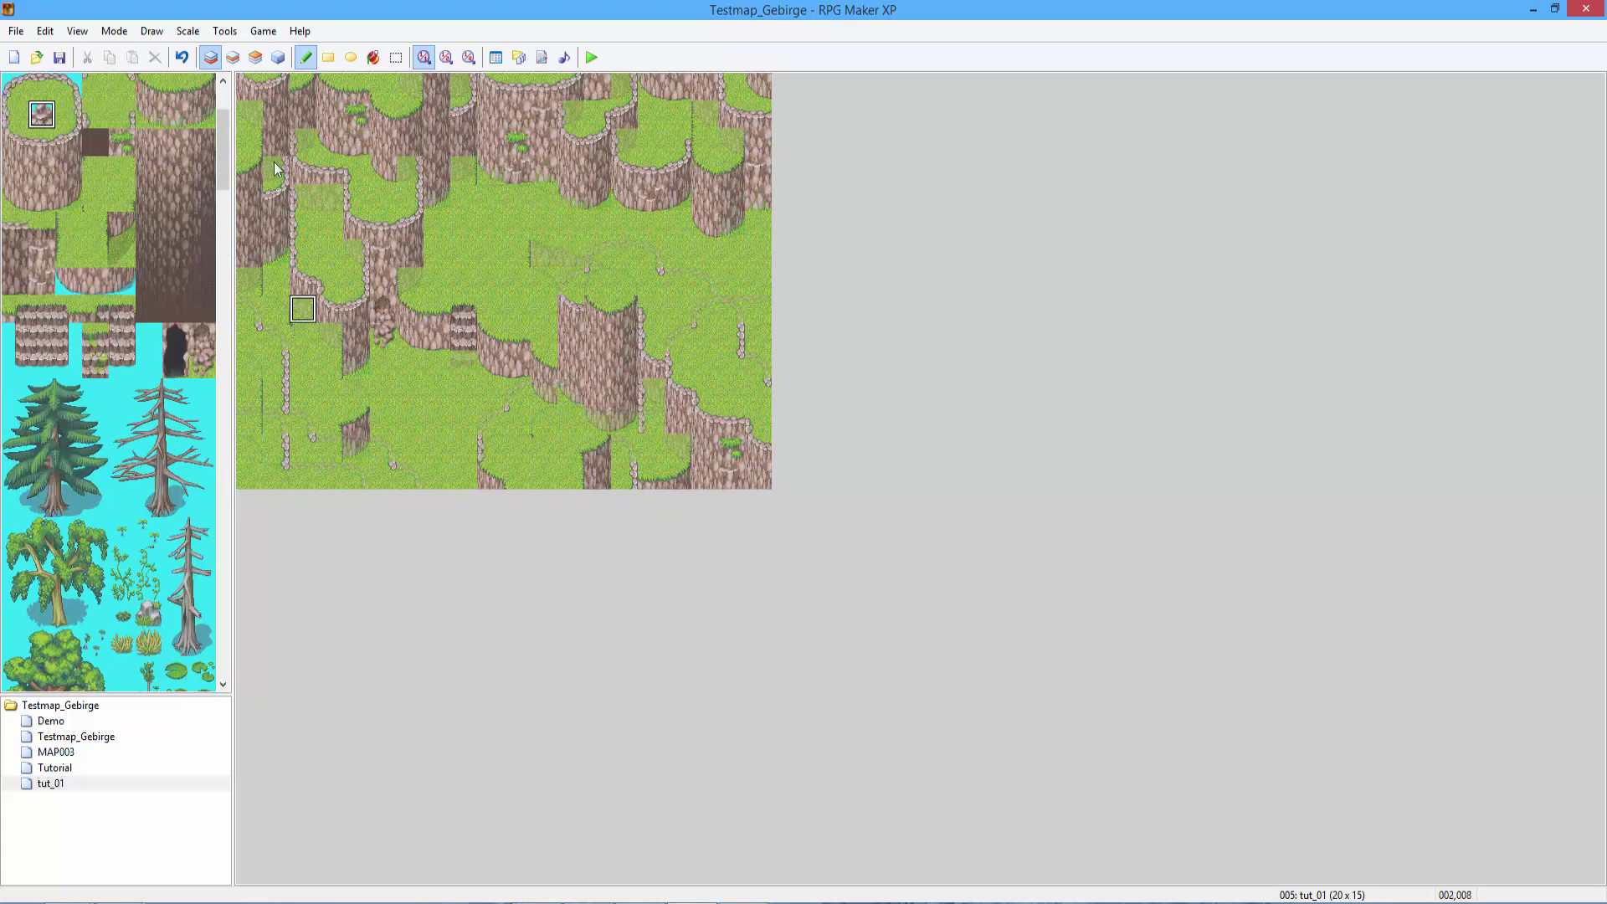
pyautogui.click(232, 57)
pyautogui.click(123, 222)
pyautogui.scroll(-6, 155, 333)
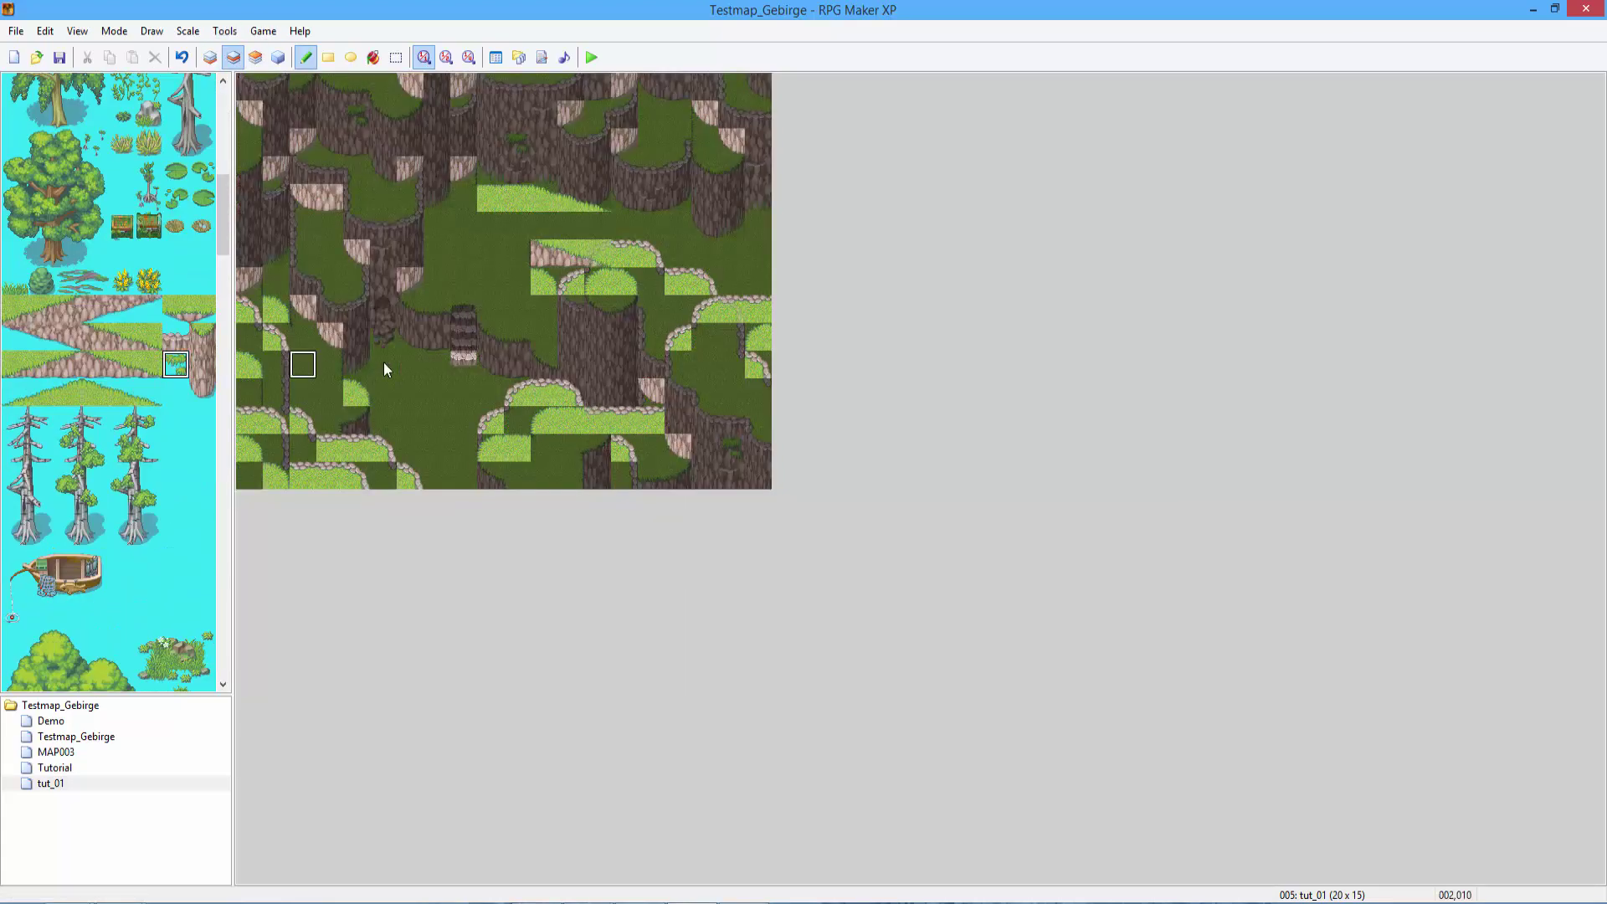
pyautogui.click(515, 367)
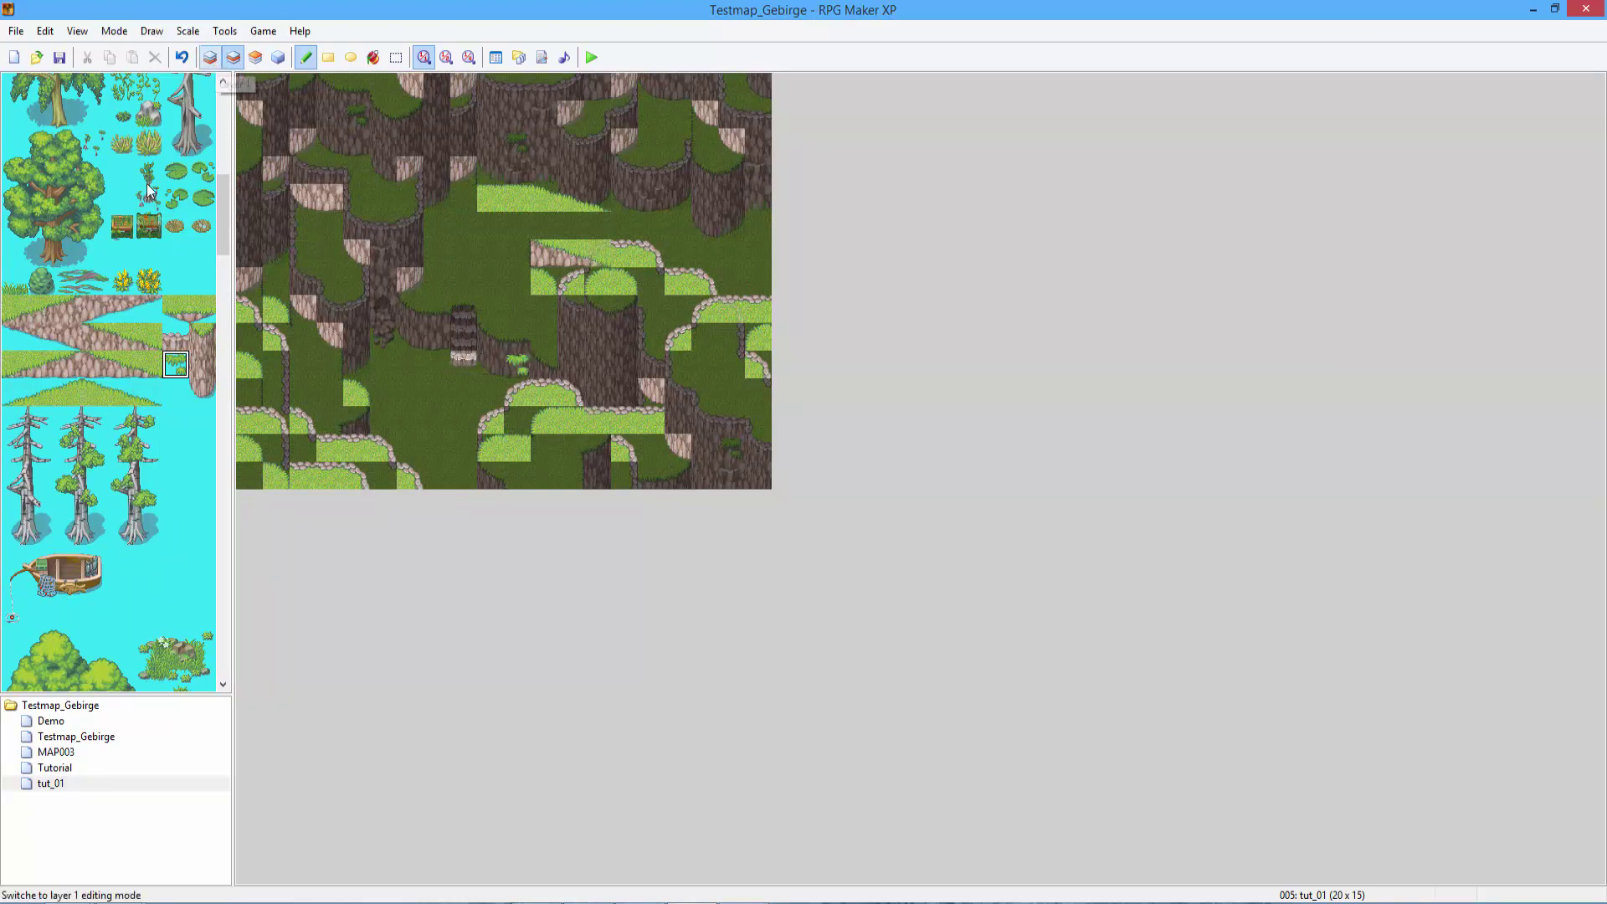
pyautogui.scroll(4, 126, 377)
# Paint vines on a left cliff wall, the upper cliff wall and the lower-right cliff.
pyautogui.click(144, 406)
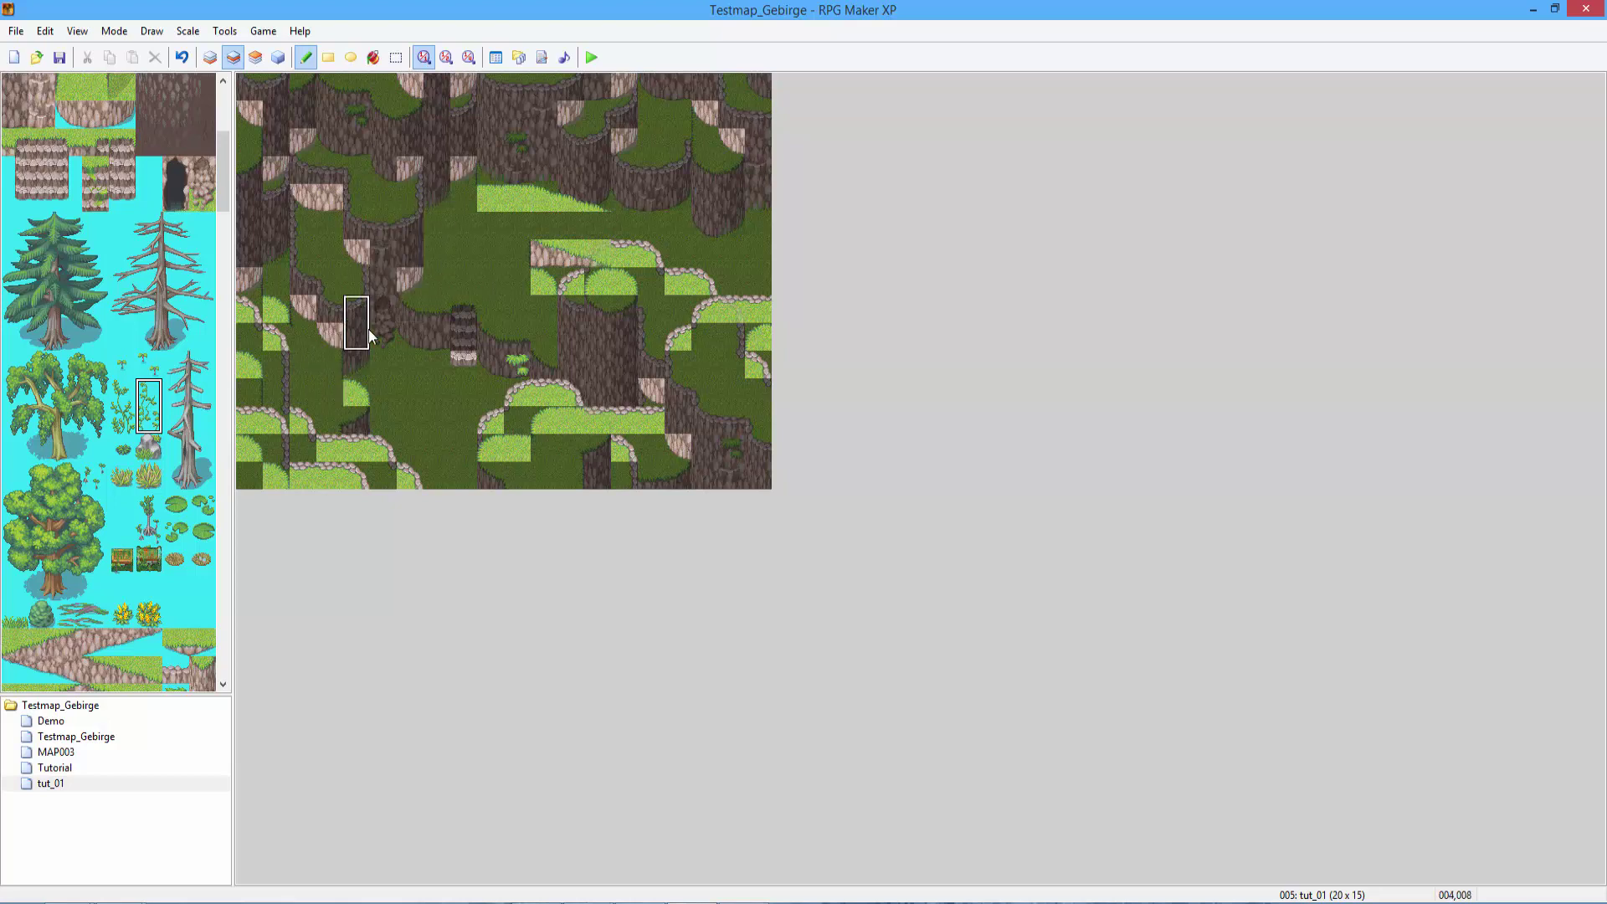
pyautogui.click(369, 333)
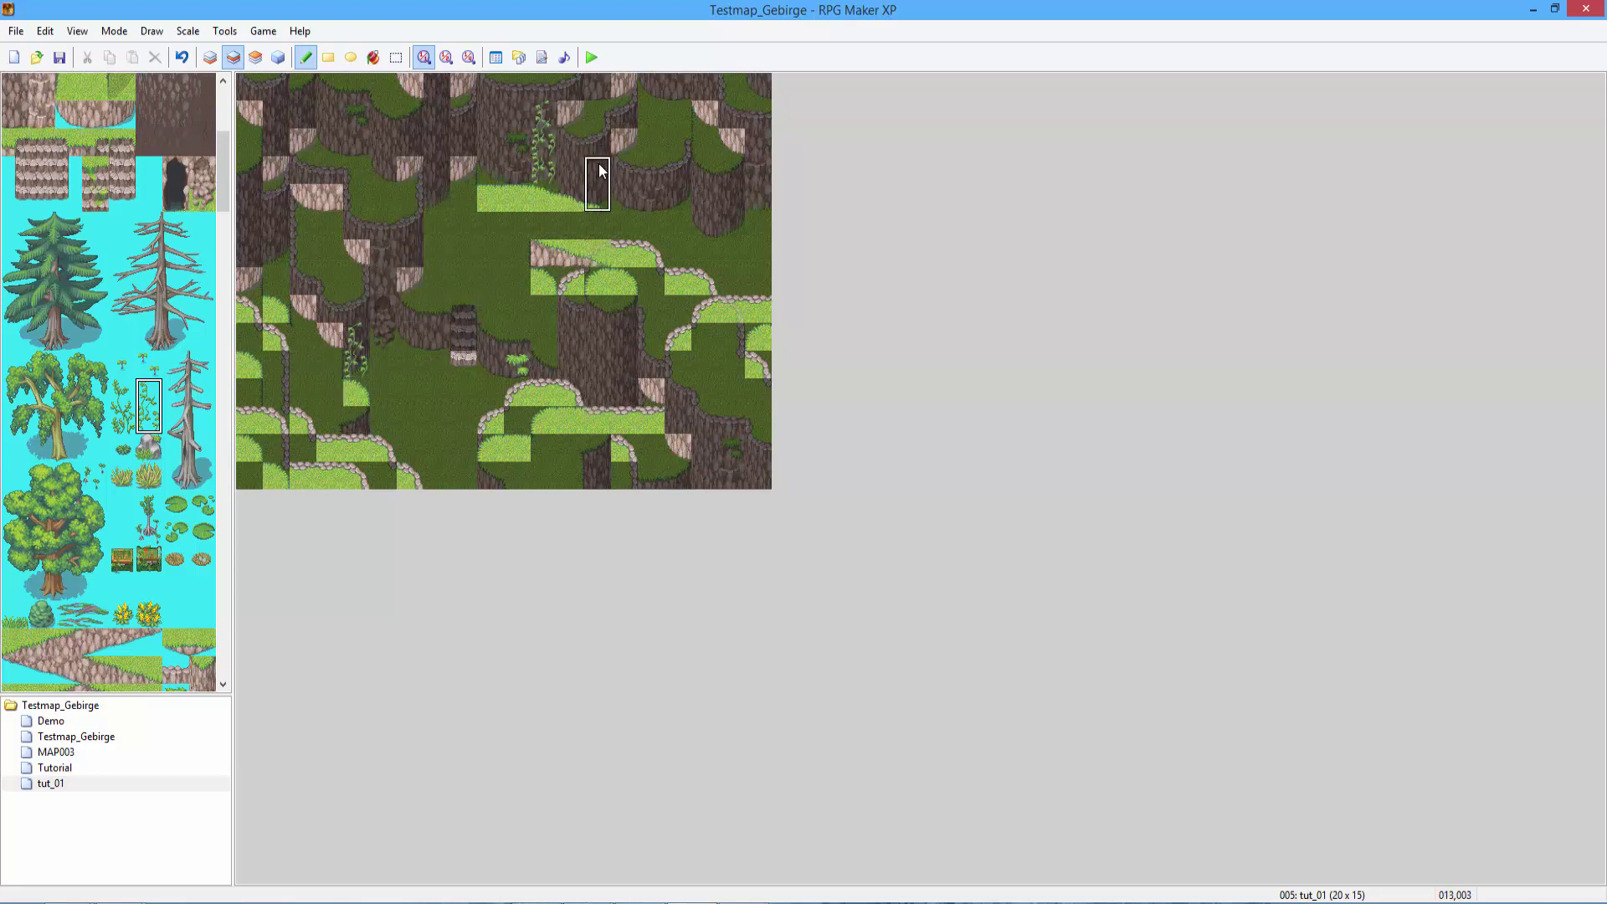
pyautogui.rightClick(597, 199)
pyautogui.moveTo(356, 367); pyautogui.dragTo(355, 336, button='right')
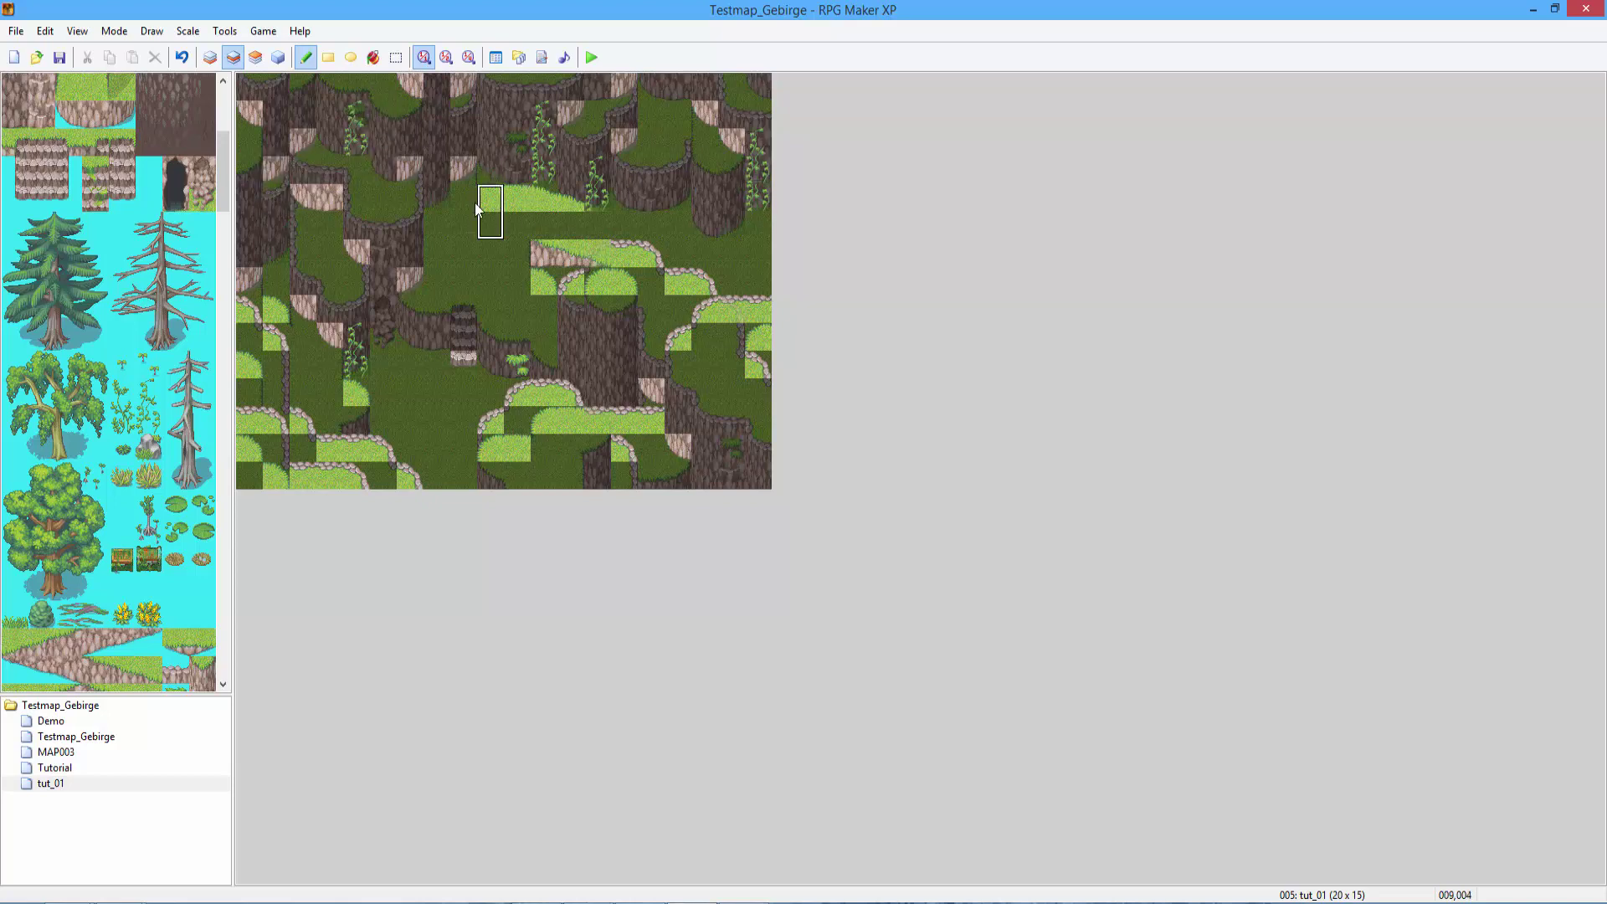
pyautogui.click(283, 228)
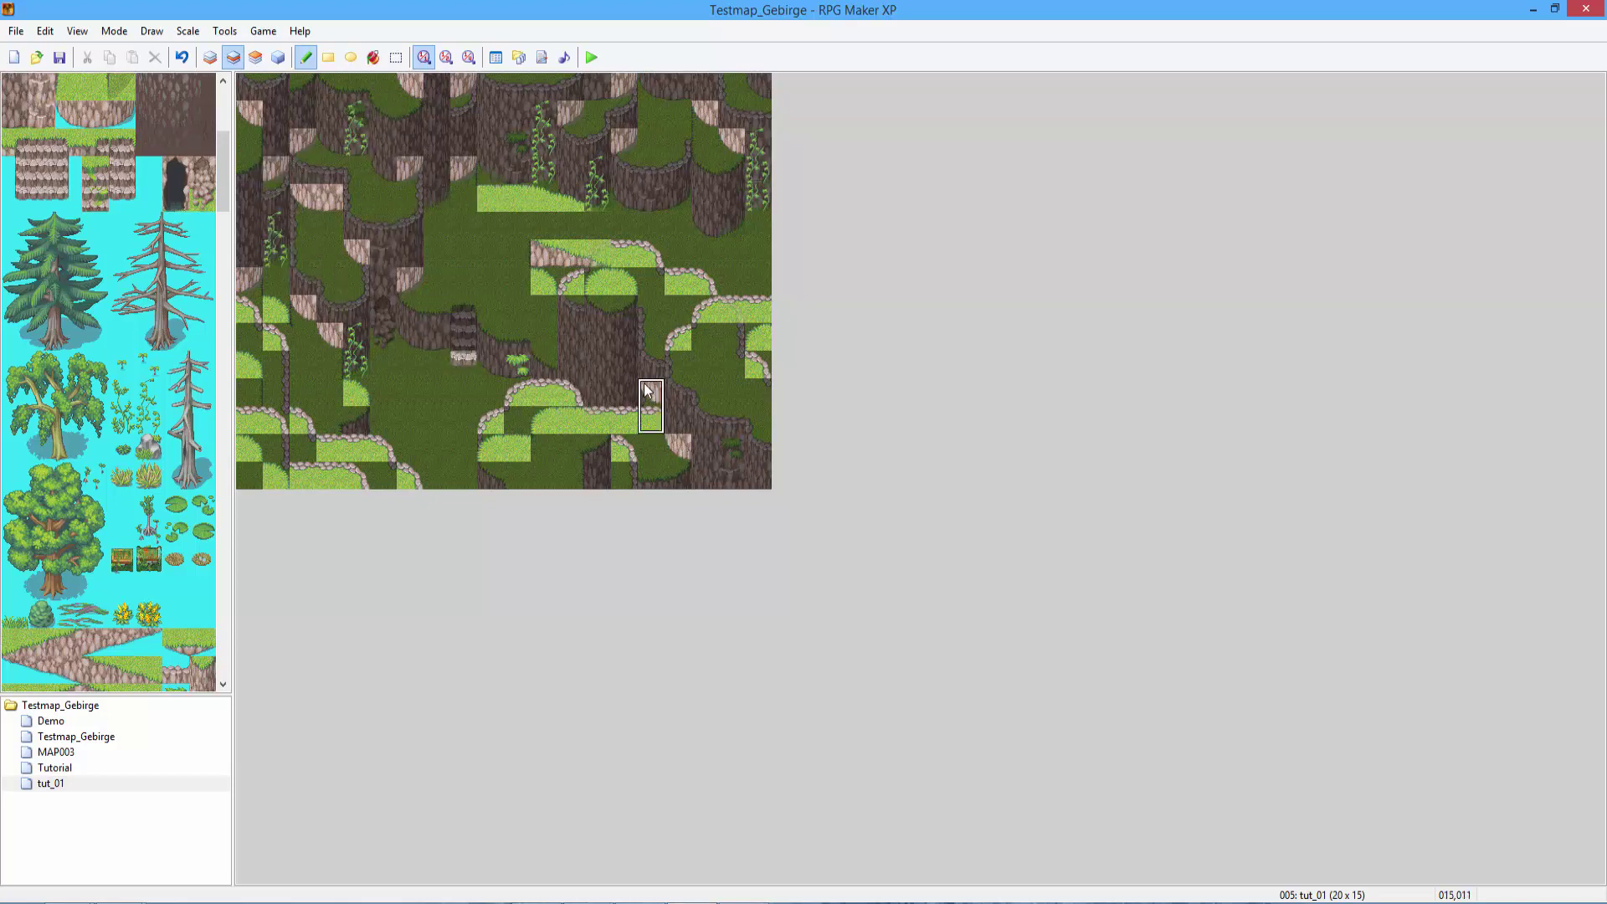
pyautogui.click(626, 364)
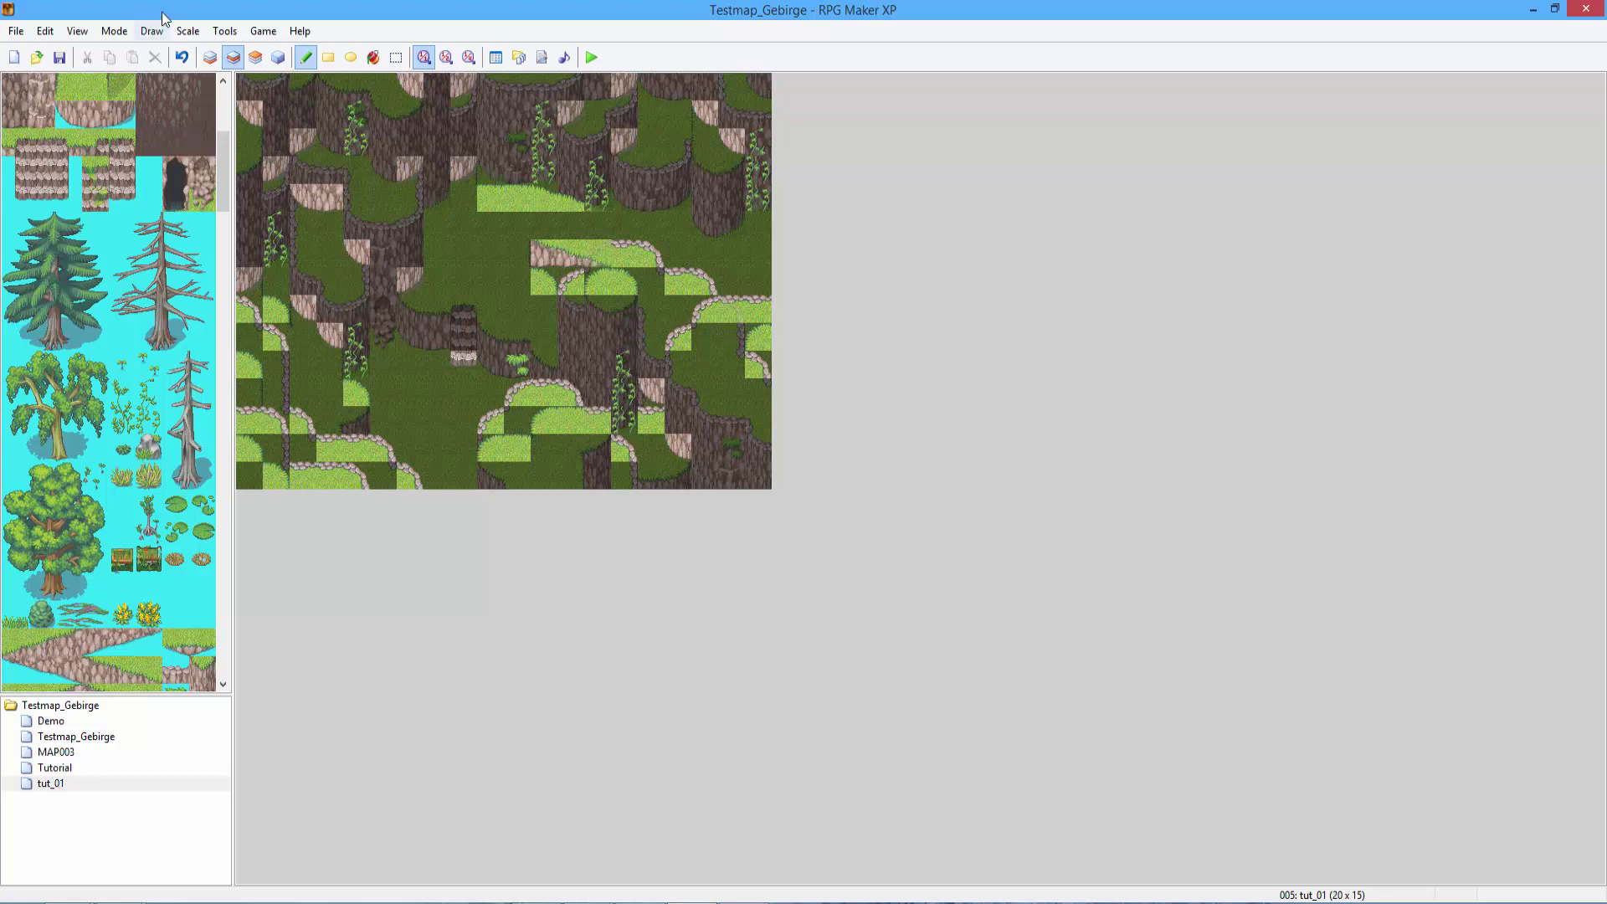
# Place tiles beside the cliff on layer 3.
pyautogui.click(255, 57)
pyautogui.scroll(4, 120, 238)
pyautogui.click(47, 248)
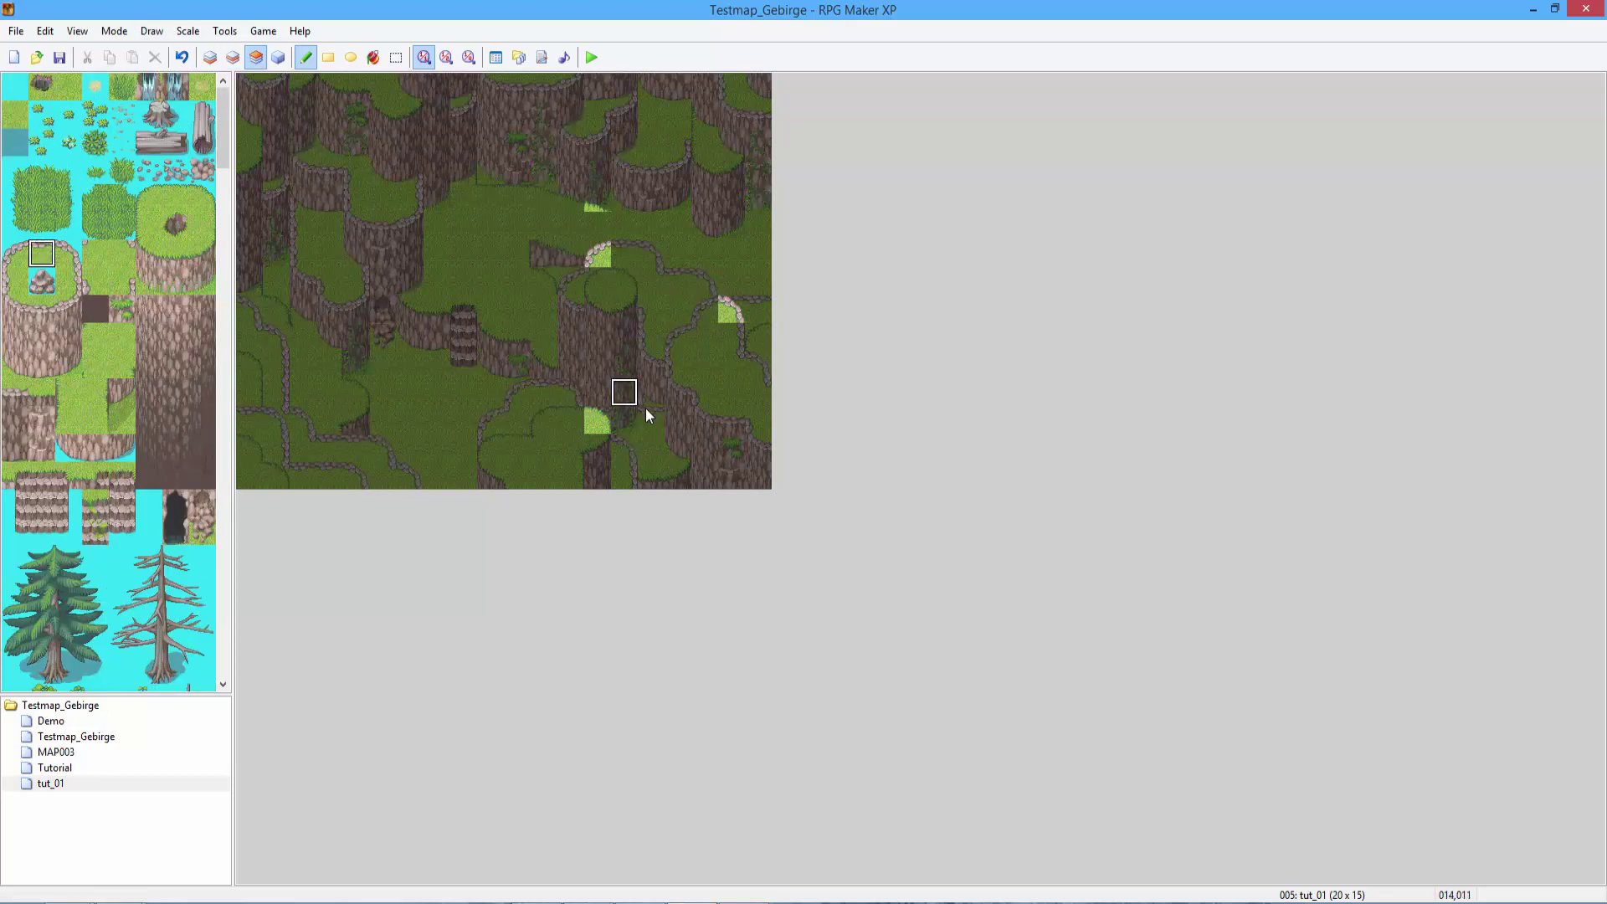
pyautogui.click(623, 421)
# Back on layer 2, paint more vines on a left cliff wall and at the bottom-right corner.
pyautogui.click(233, 57)
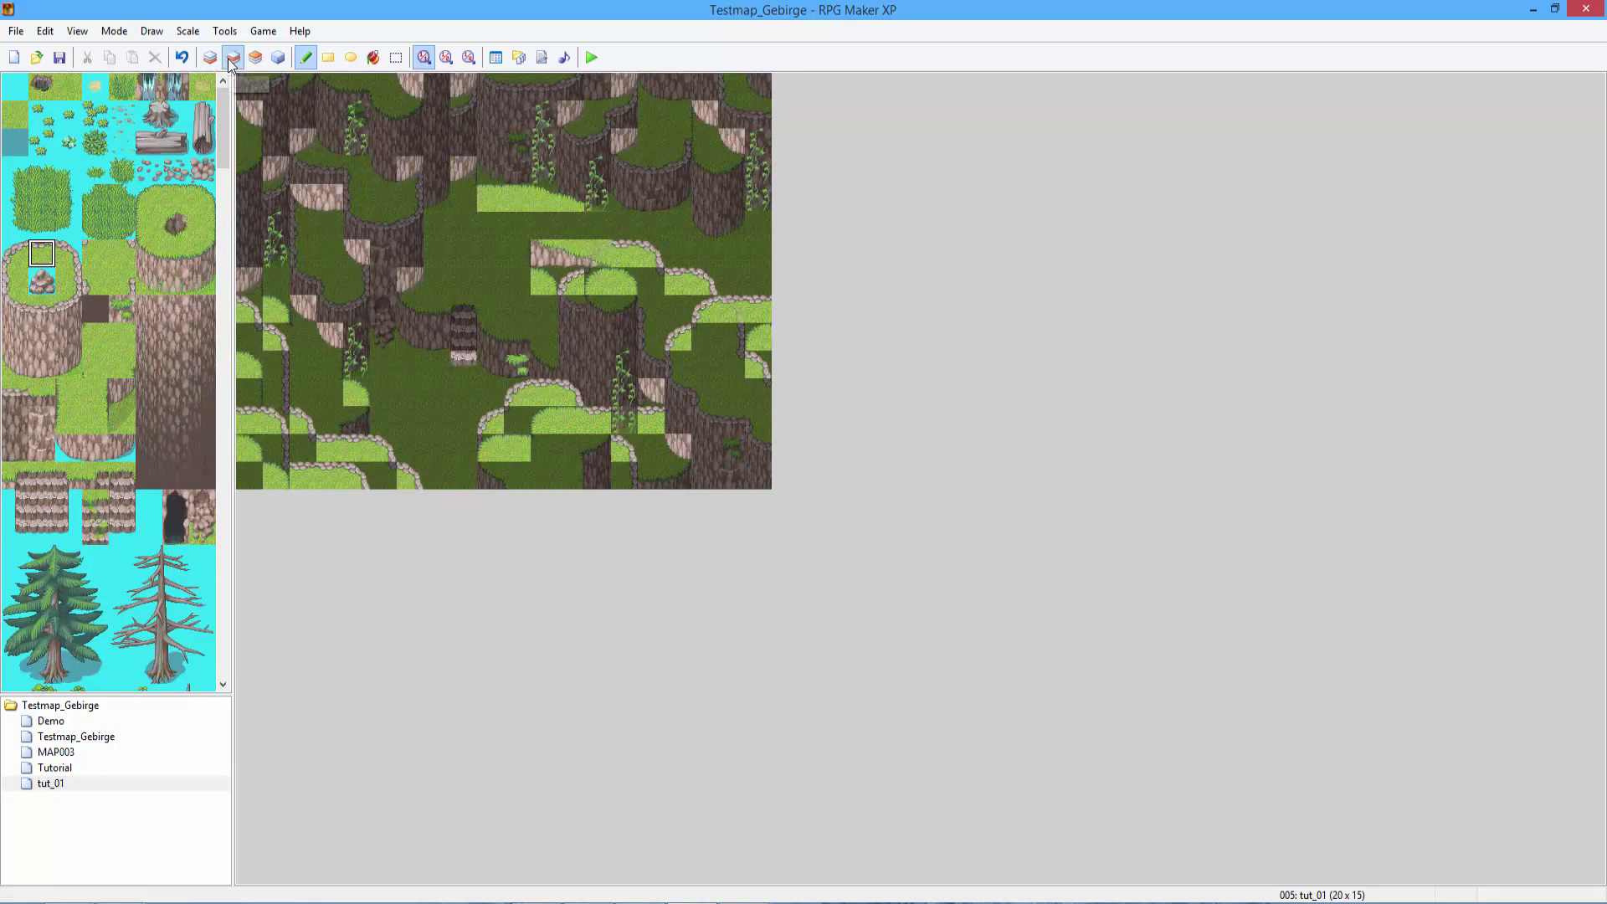
pyautogui.moveTo(356, 364); pyautogui.dragTo(355, 337, button='right')
pyautogui.click(758, 472)
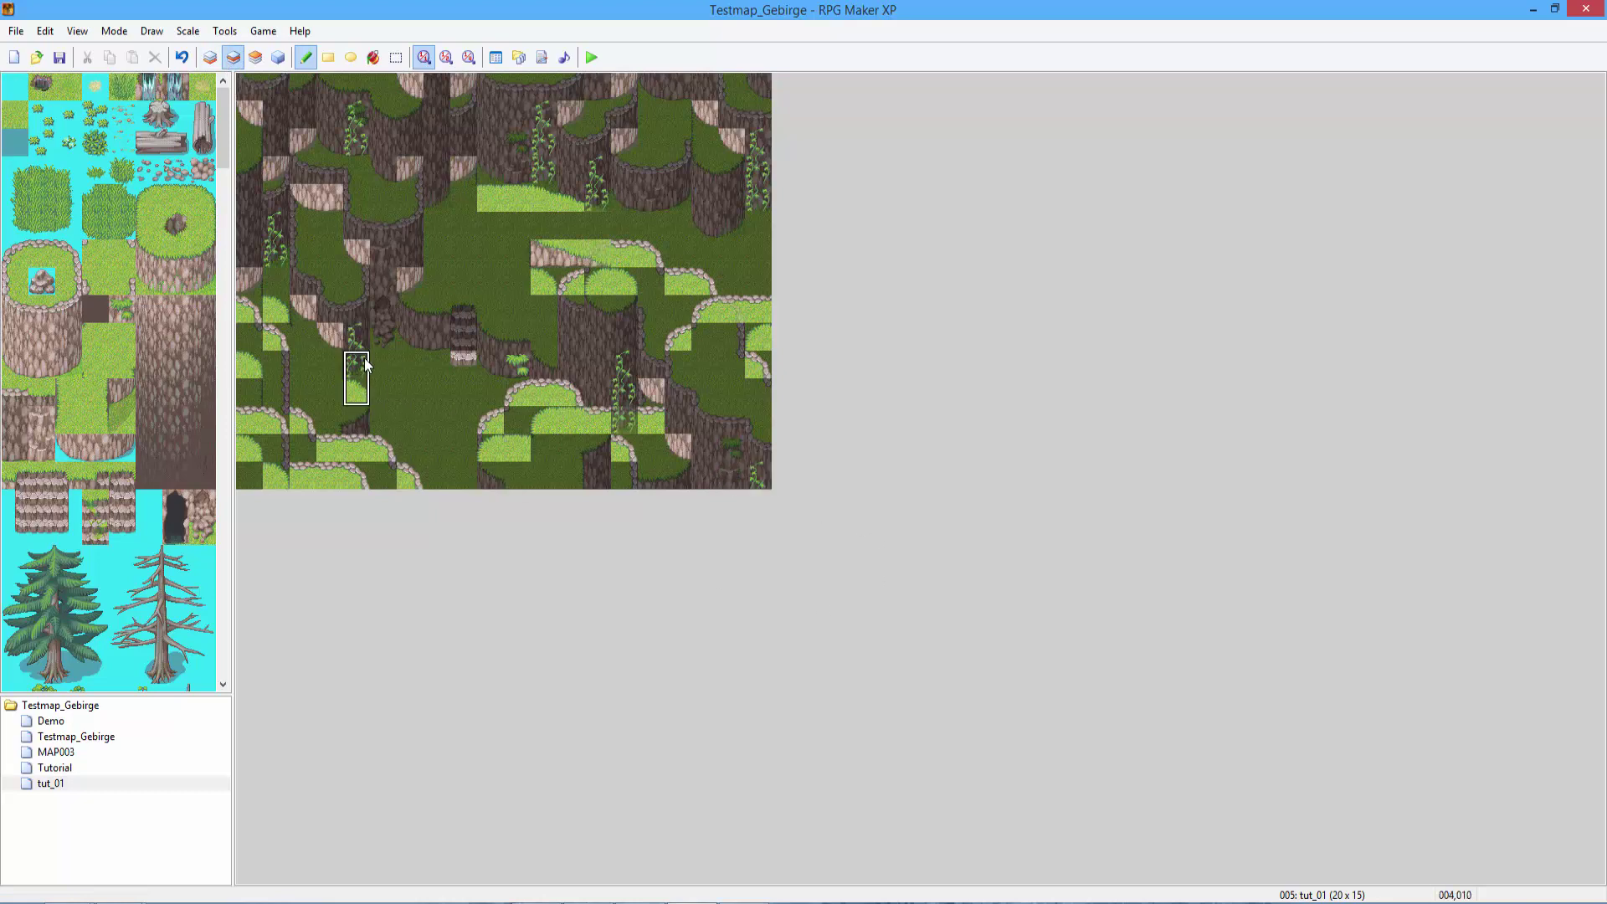
pyautogui.rightClick(356, 335)
pyautogui.click(435, 335)
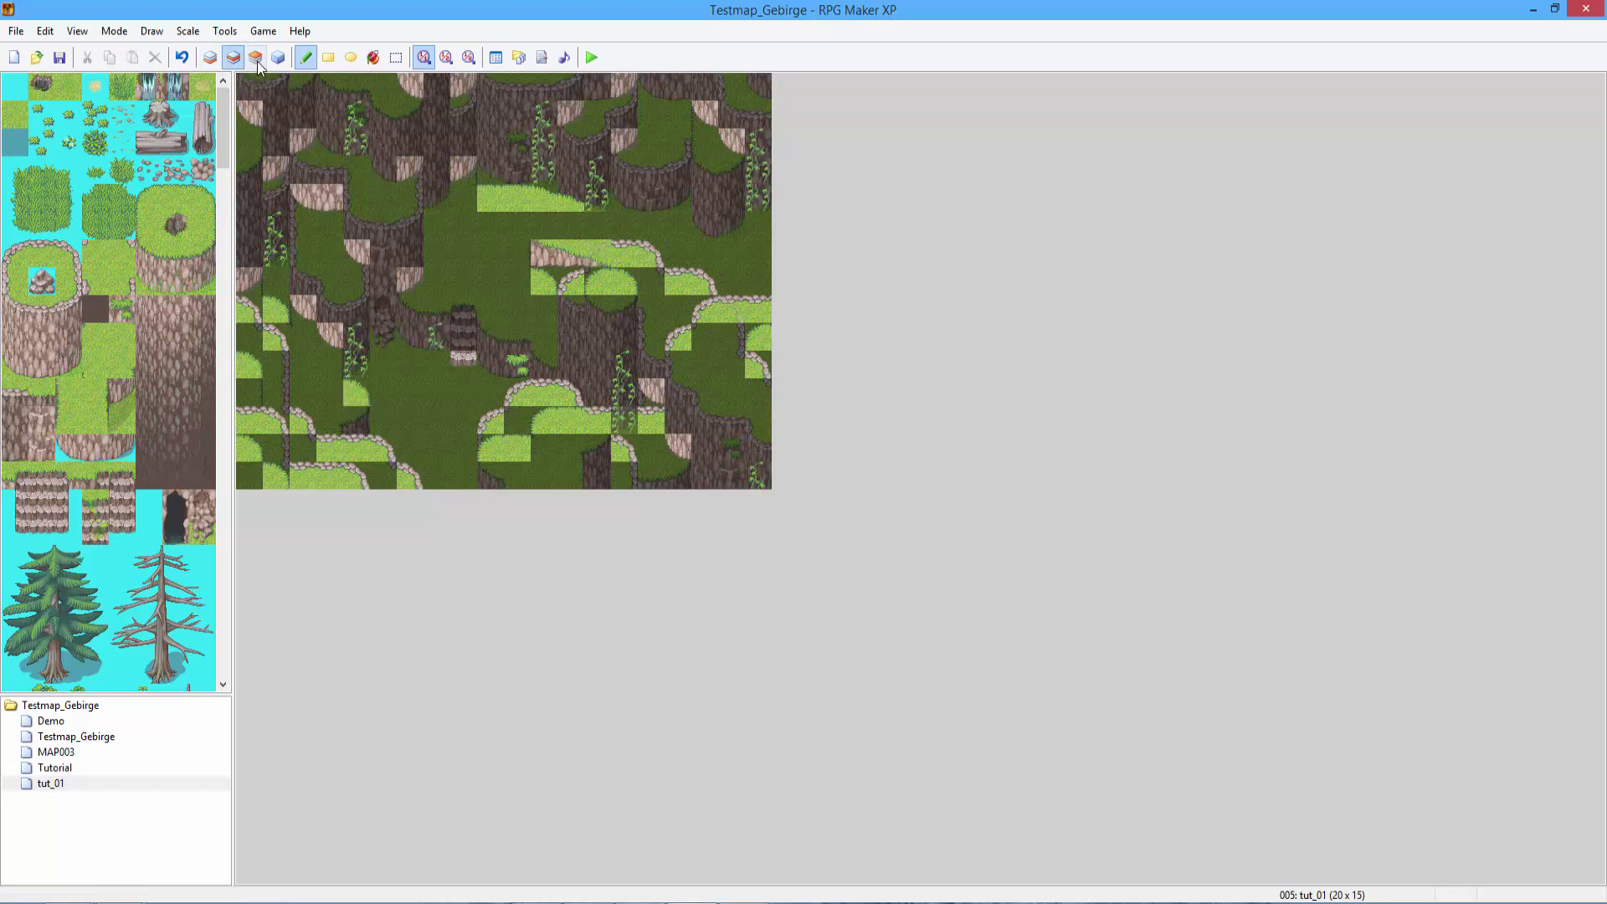
pyautogui.press('F7')
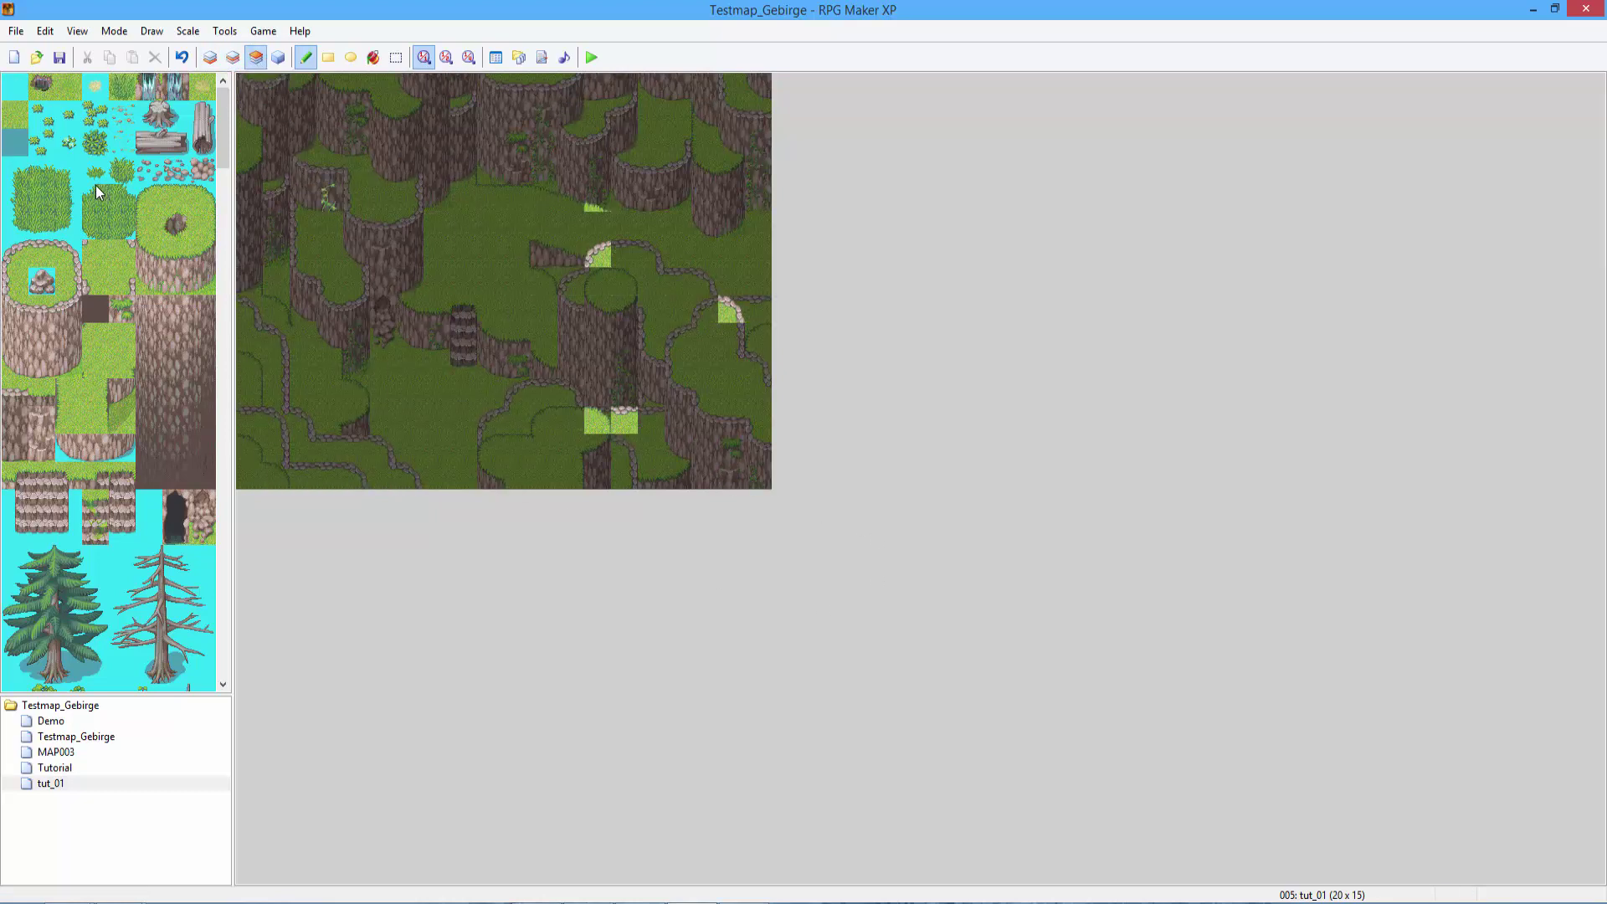
pyautogui.press('F6')
# Replace an undone two-tile vine with a single vine on the cliff beside the stairs.
pyautogui.scroll(-7, 139, 389)
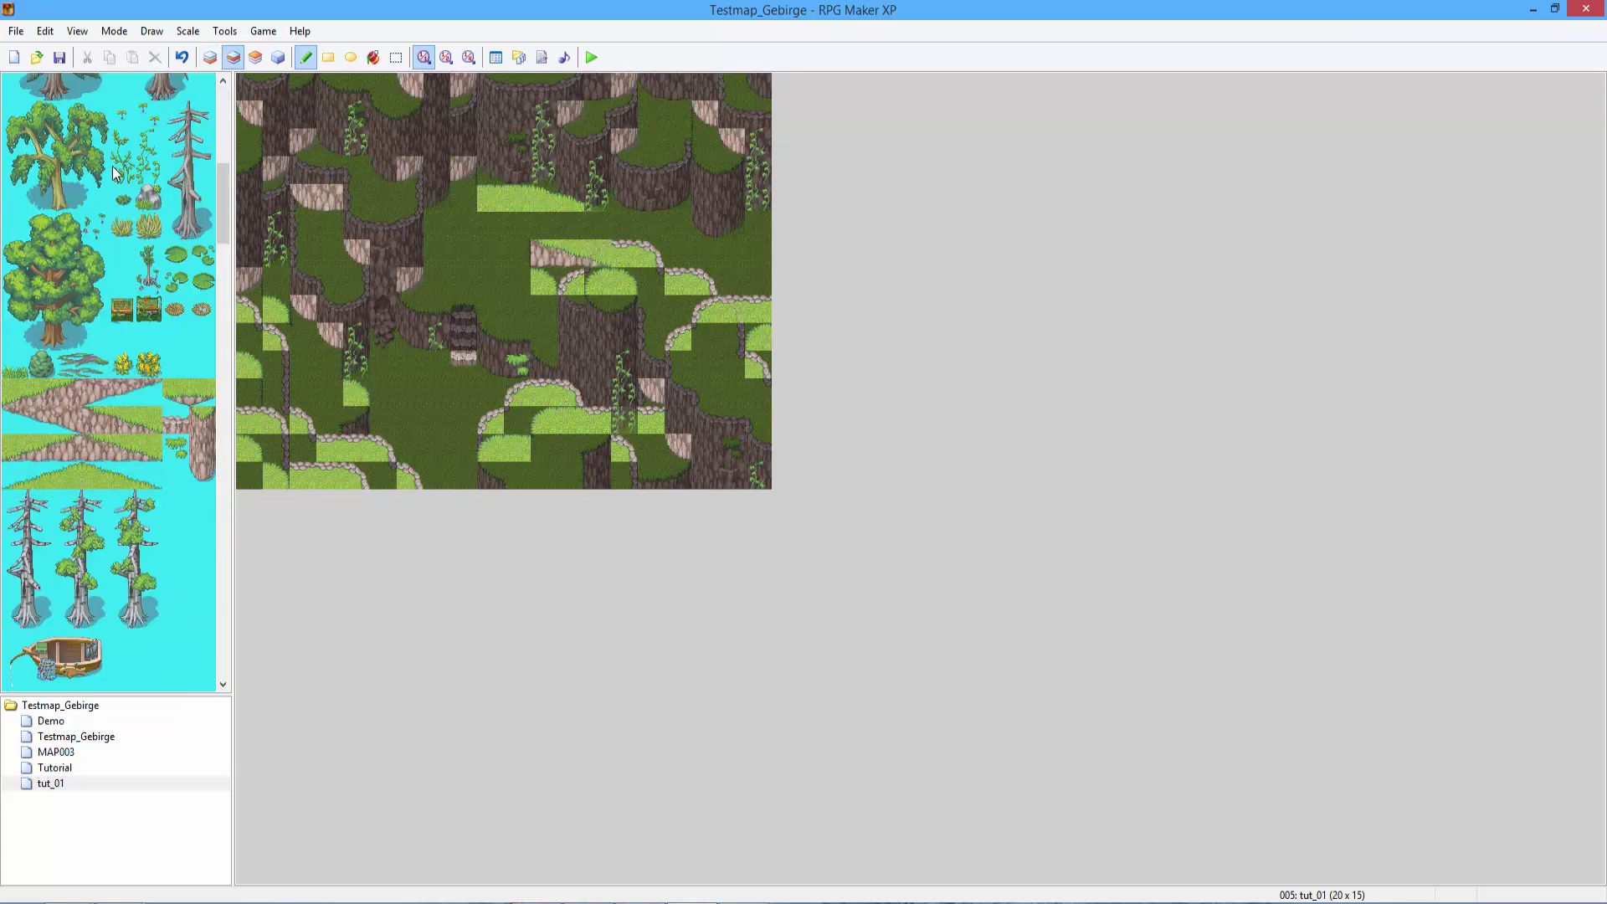
pyautogui.moveTo(115, 173); pyautogui.dragTo(122, 138)
pyautogui.click(384, 268)
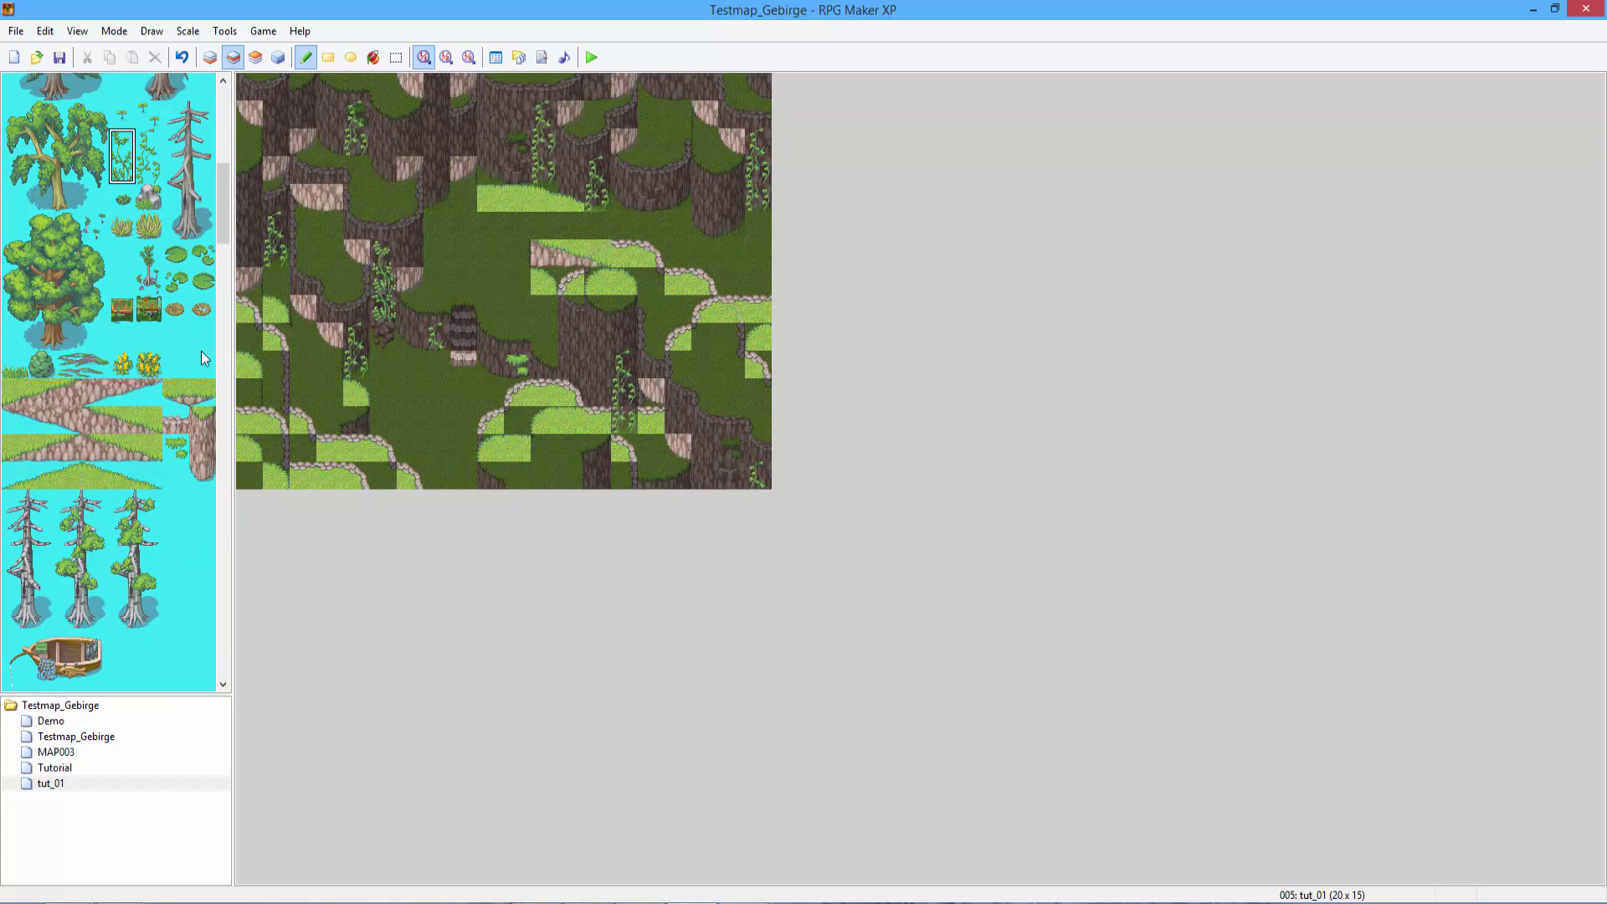
pyautogui.hotkey('ctrl', 'z')
pyautogui.hotkey('ctrl', 'z')
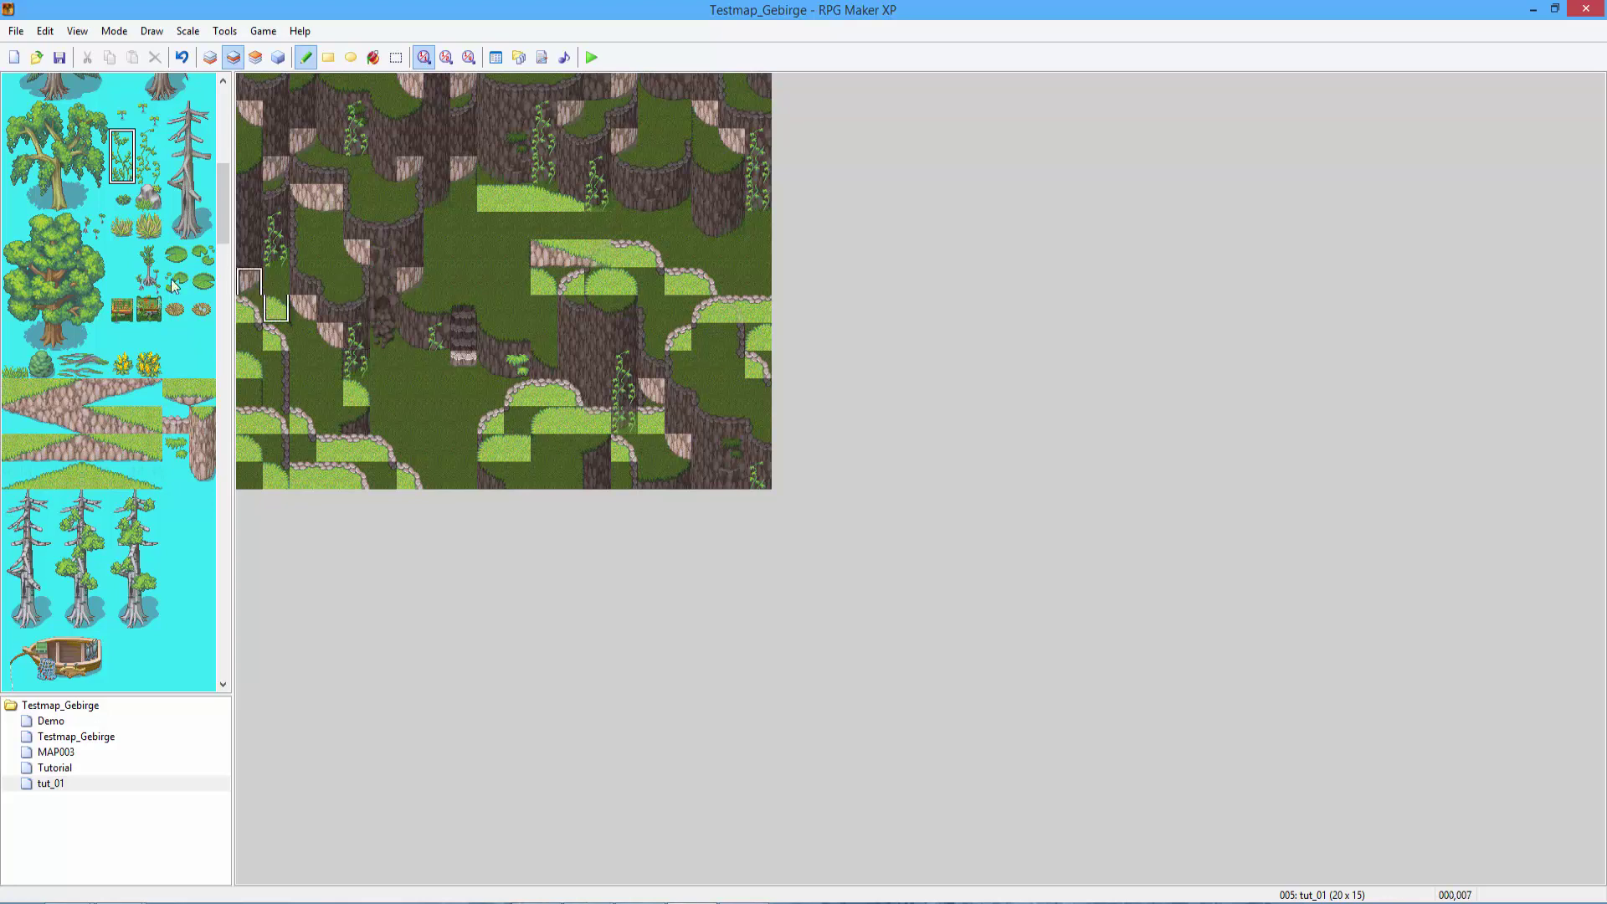
pyautogui.click(149, 163)
pyautogui.click(378, 248)
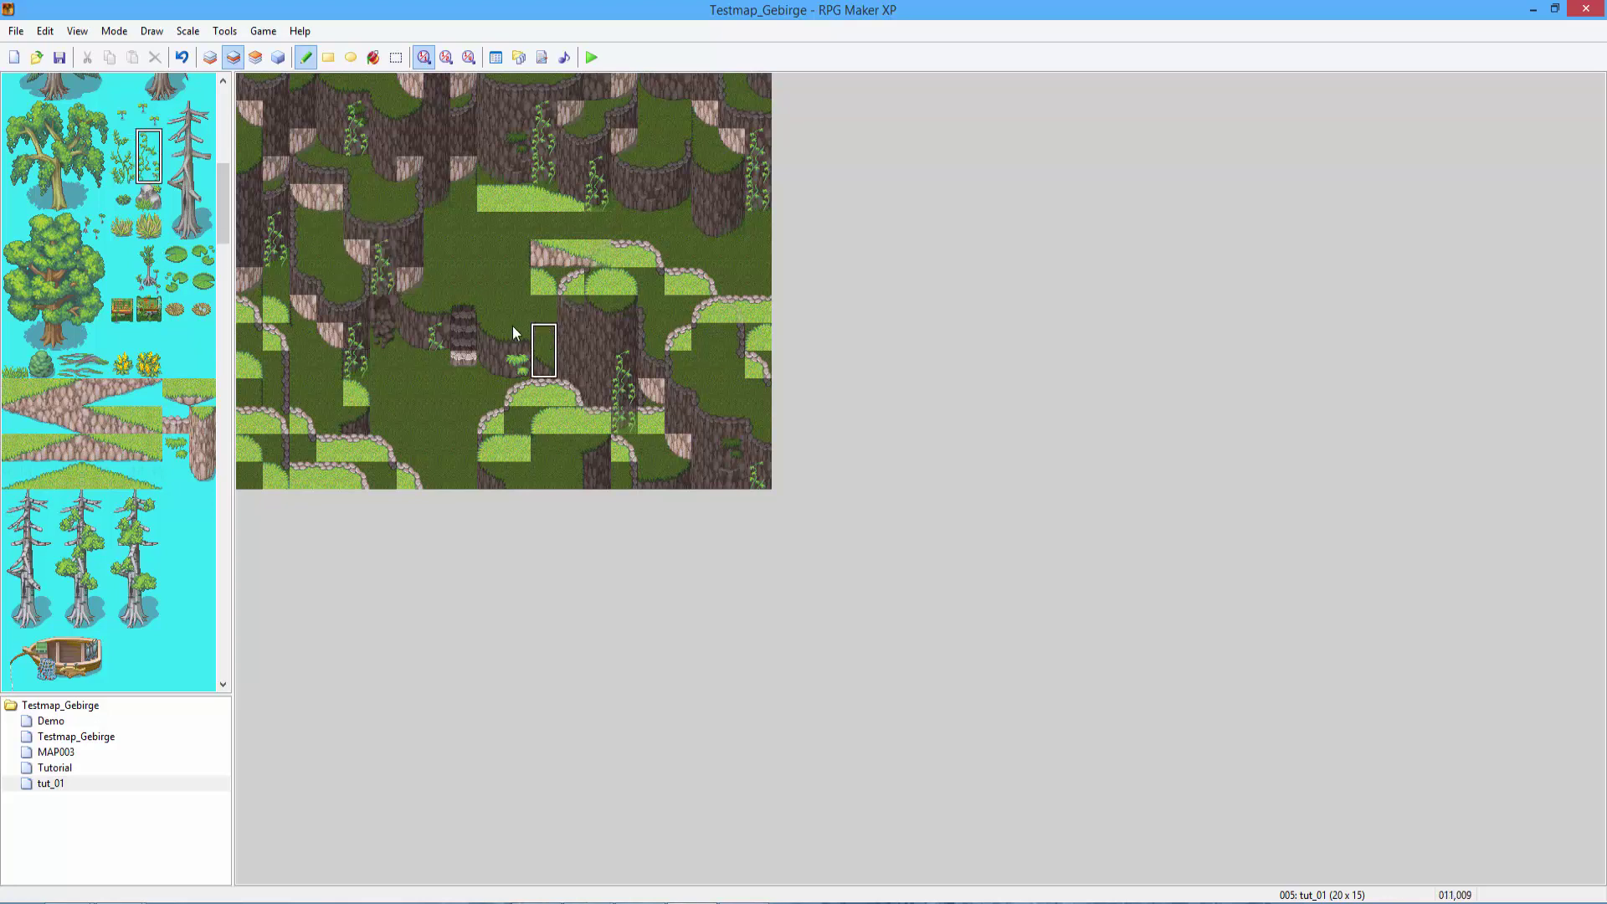
pyautogui.click(278, 57)
pyautogui.click(232, 57)
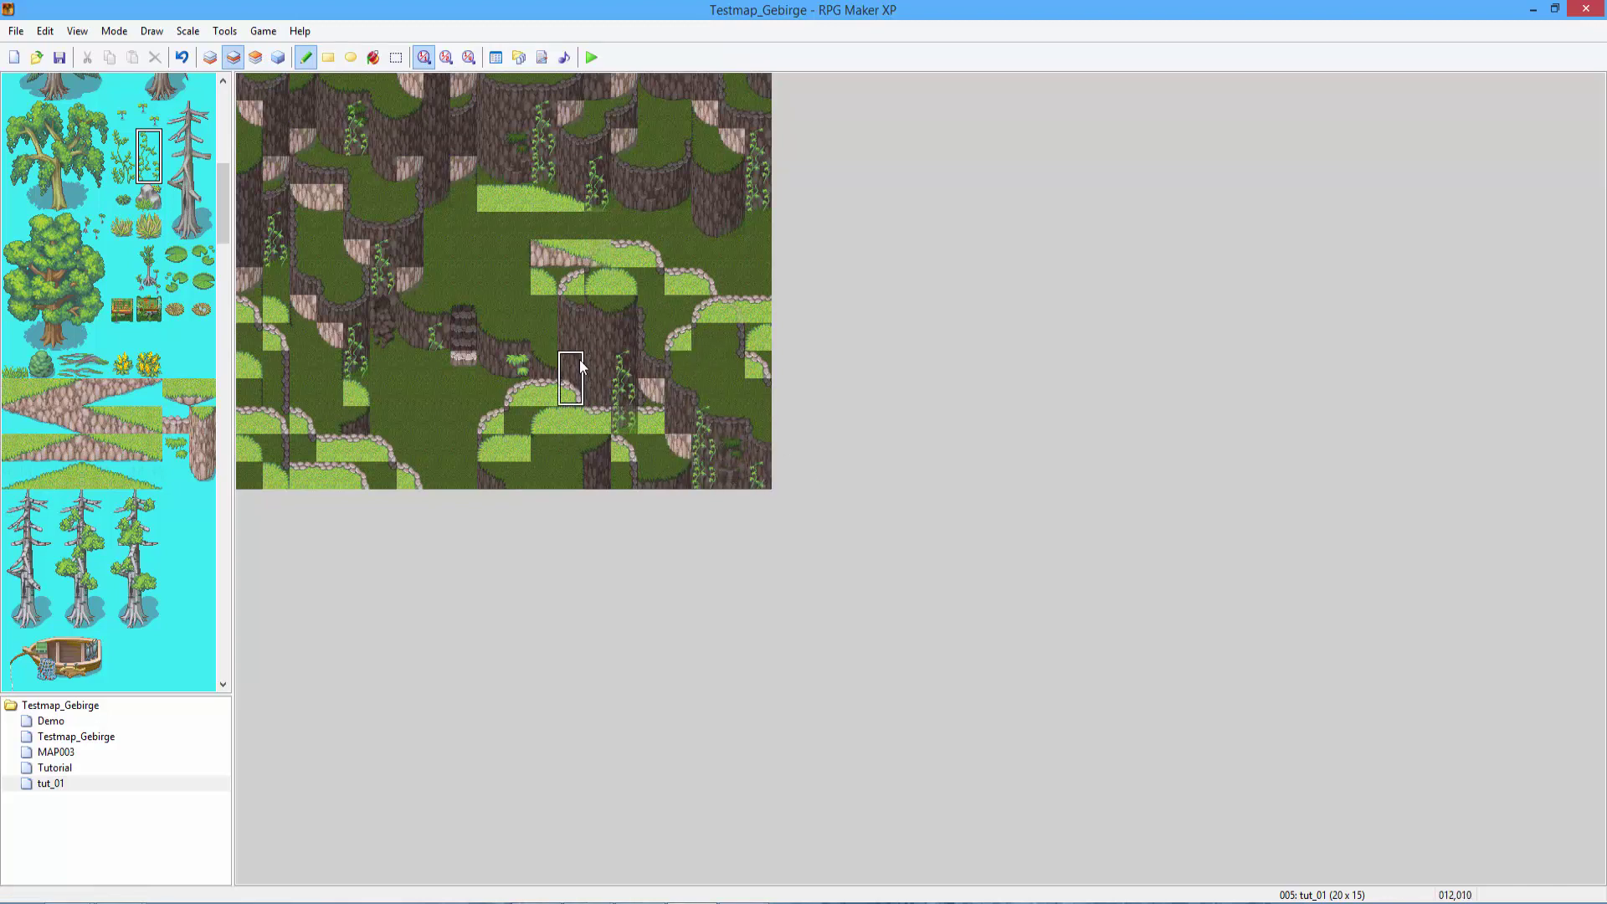
pyautogui.click(256, 57)
# Drape two-tile hanging vines down the upper-left cliff and the neighbouring cliff face.
pyautogui.scroll(5, 94, 214)
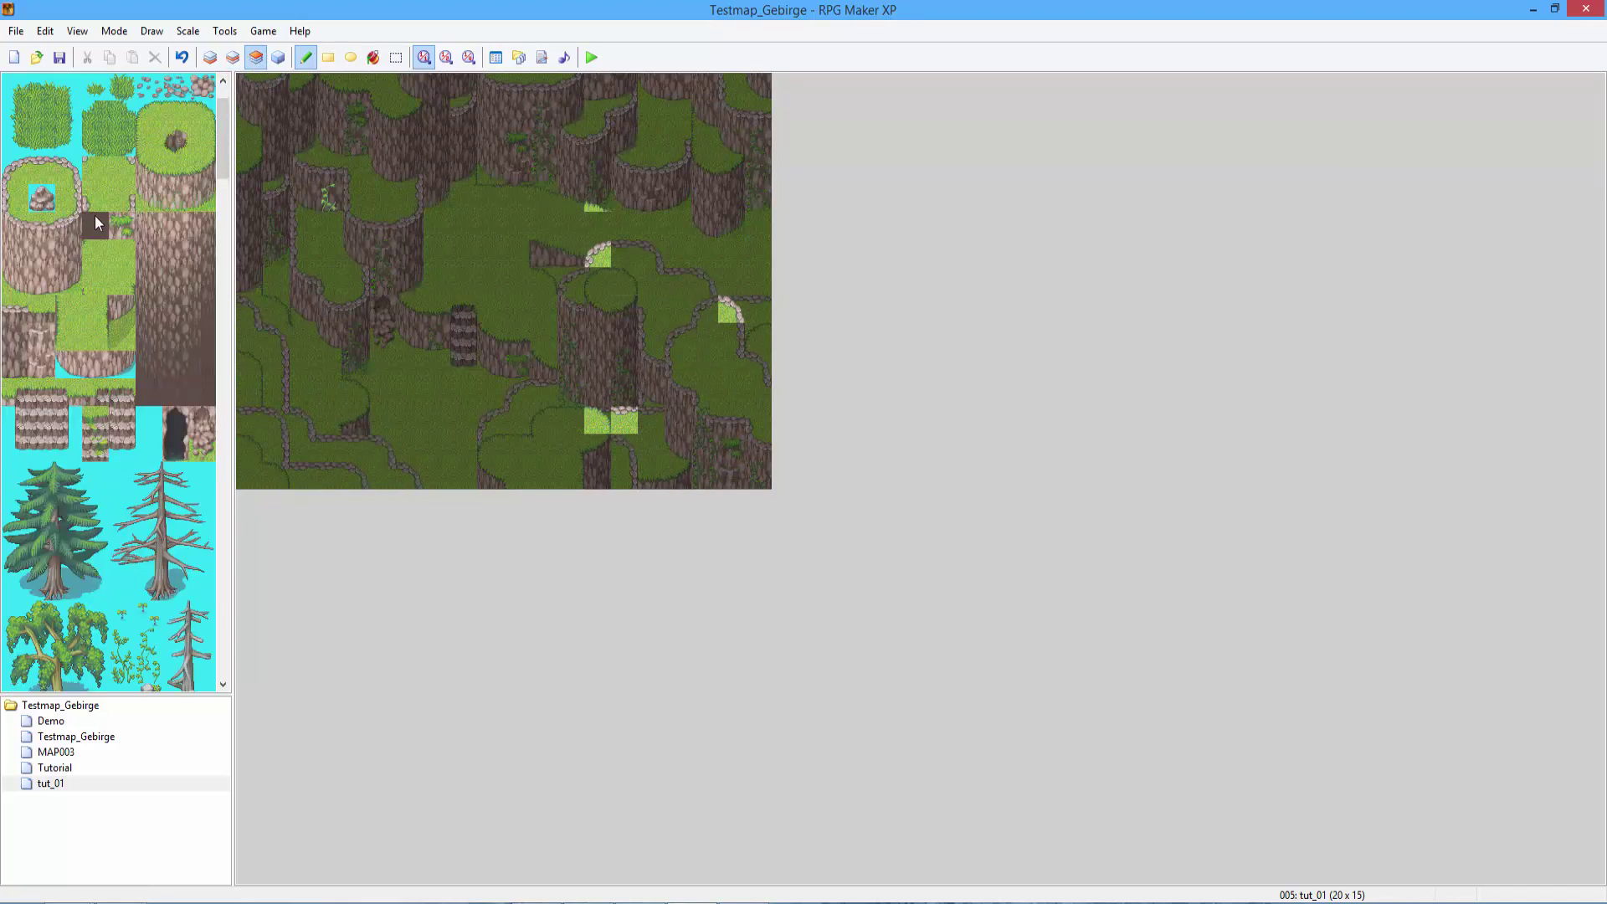
pyautogui.click(68, 170)
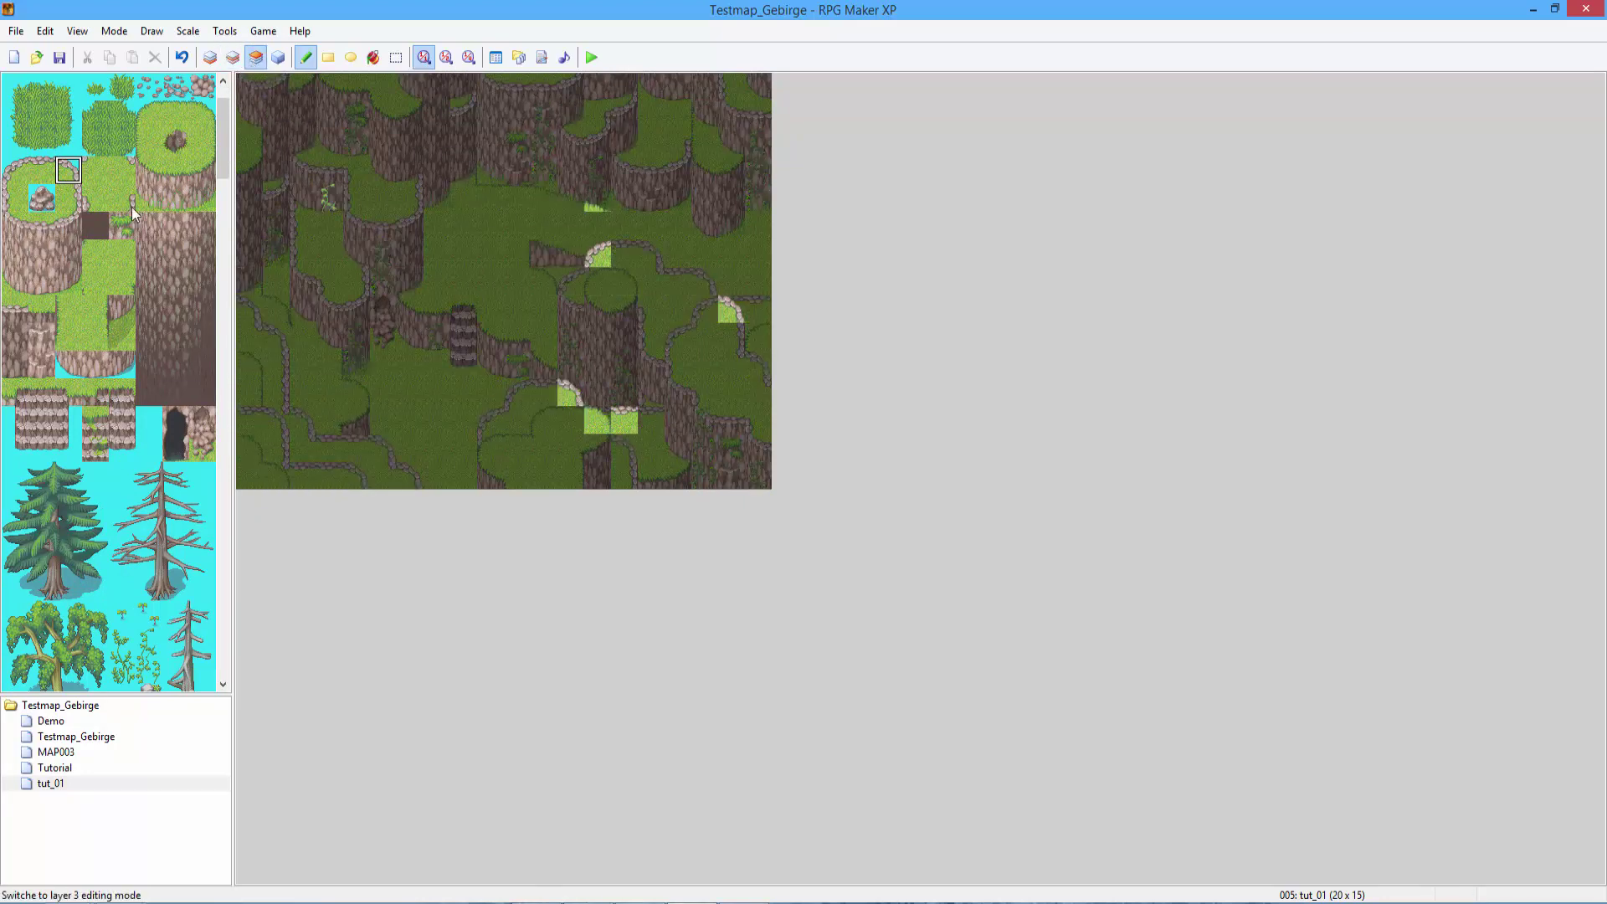
pyautogui.moveTo(149, 643); pyautogui.dragTo(152, 658)
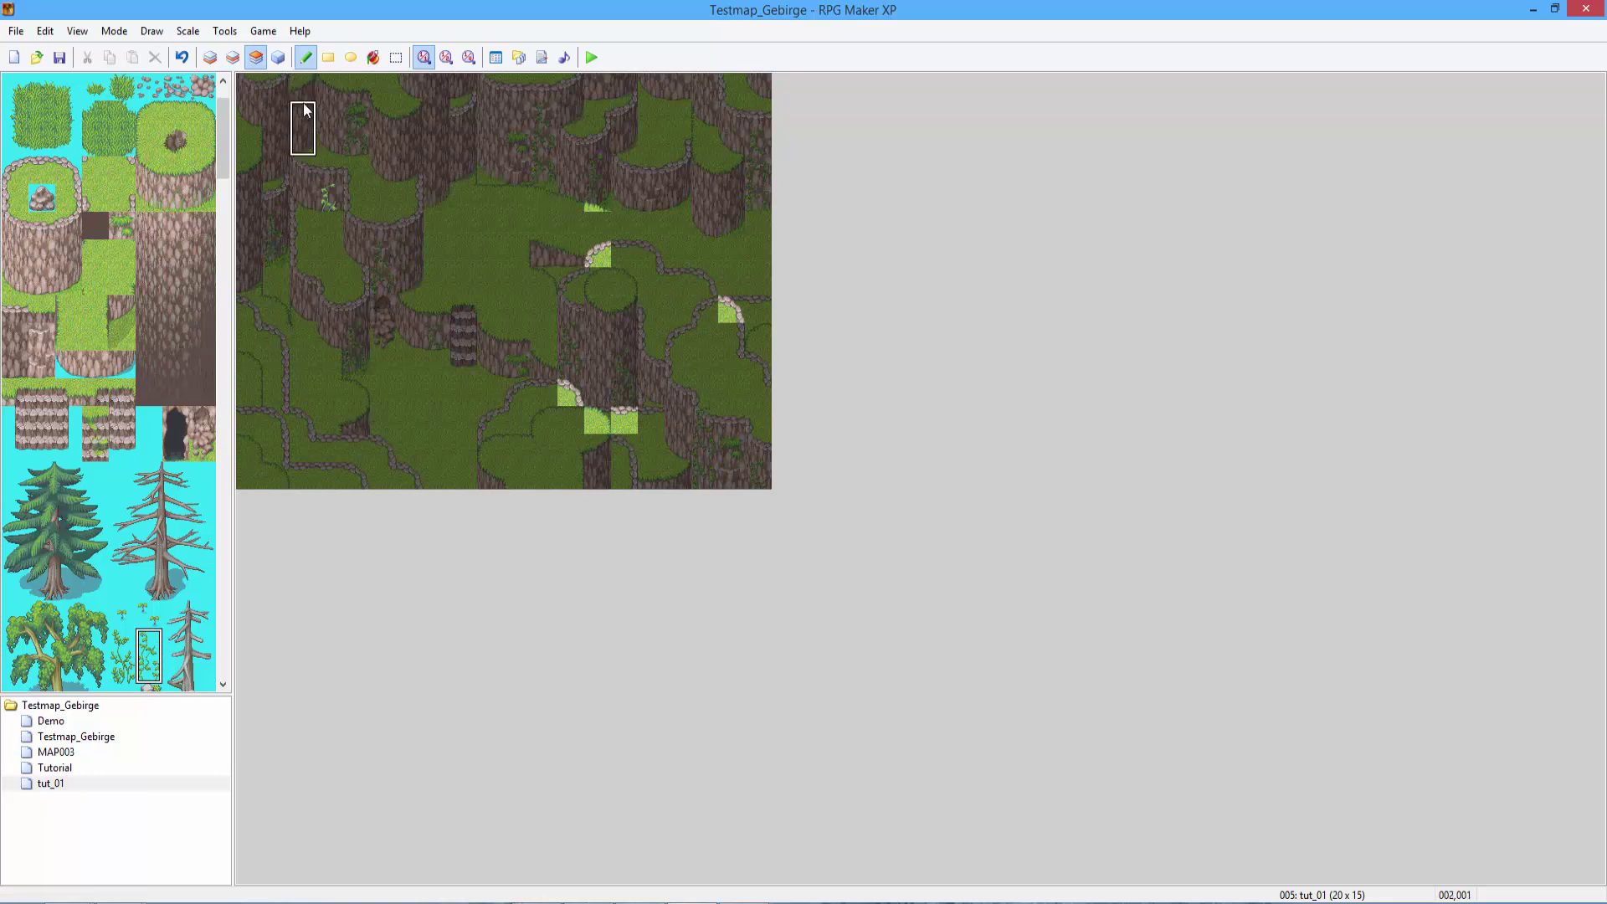
pyautogui.moveTo(305, 109); pyautogui.dragTo(280, 146)
pyautogui.moveTo(435, 167); pyautogui.dragTo(421, 95)
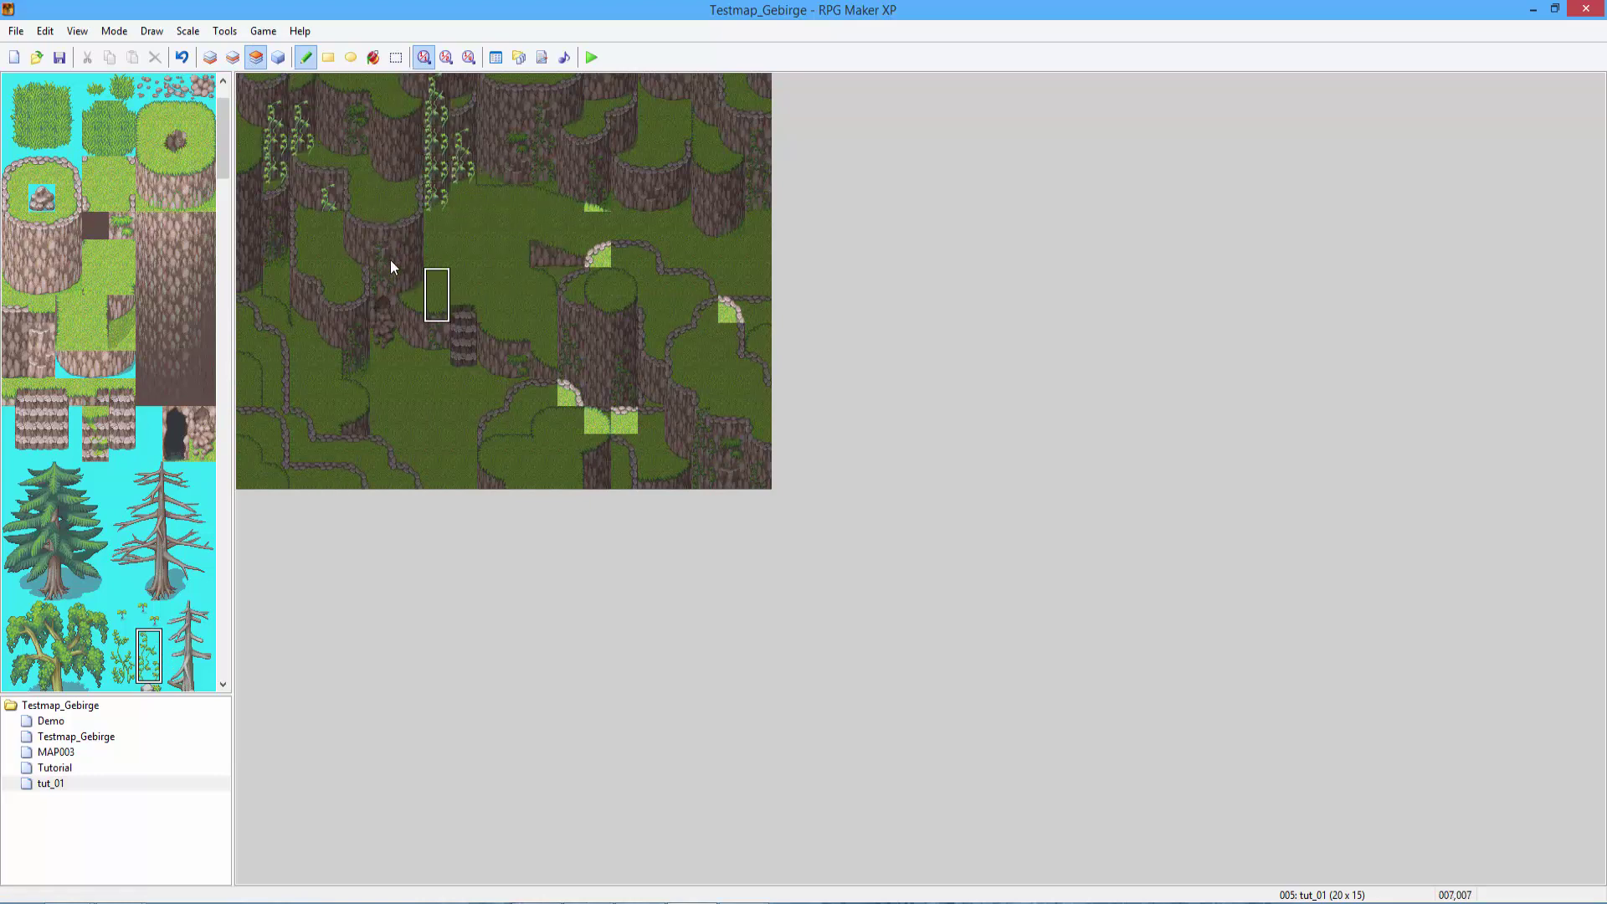
# Check the stairs column on layer 2, preview all layers, and return to the top layer.
pyautogui.click(239, 58)
pyautogui.moveTo(436, 226); pyautogui.dragTo(434, 98, button='right')
pyautogui.click(263, 62)
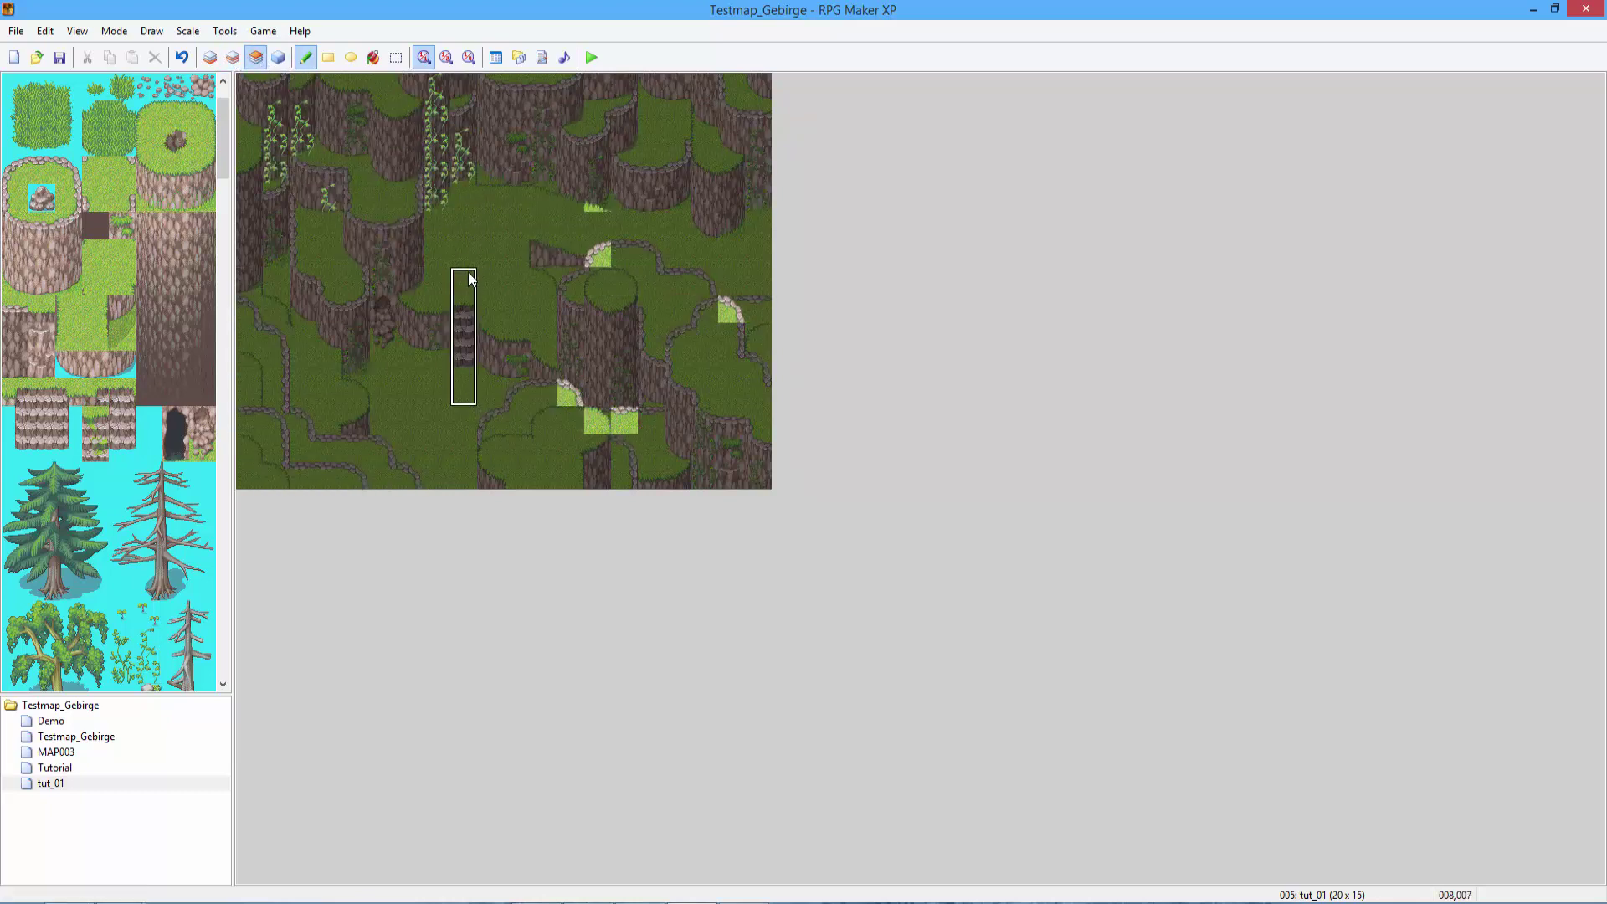
pyautogui.rightClick(442, 101)
pyautogui.click(278, 57)
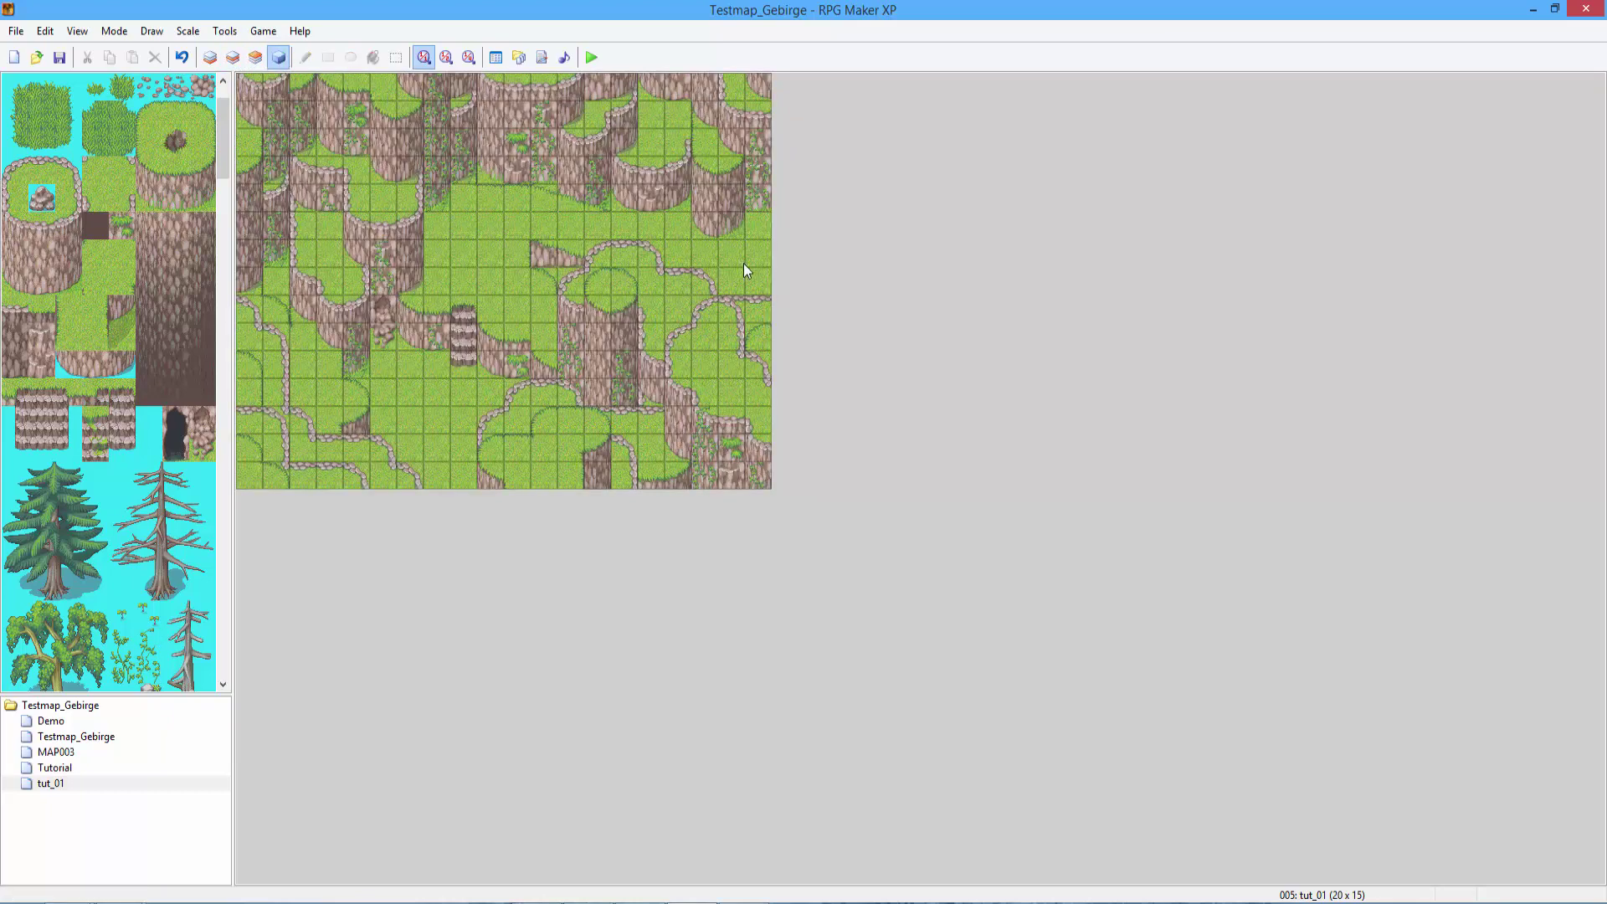
pyautogui.click(233, 57)
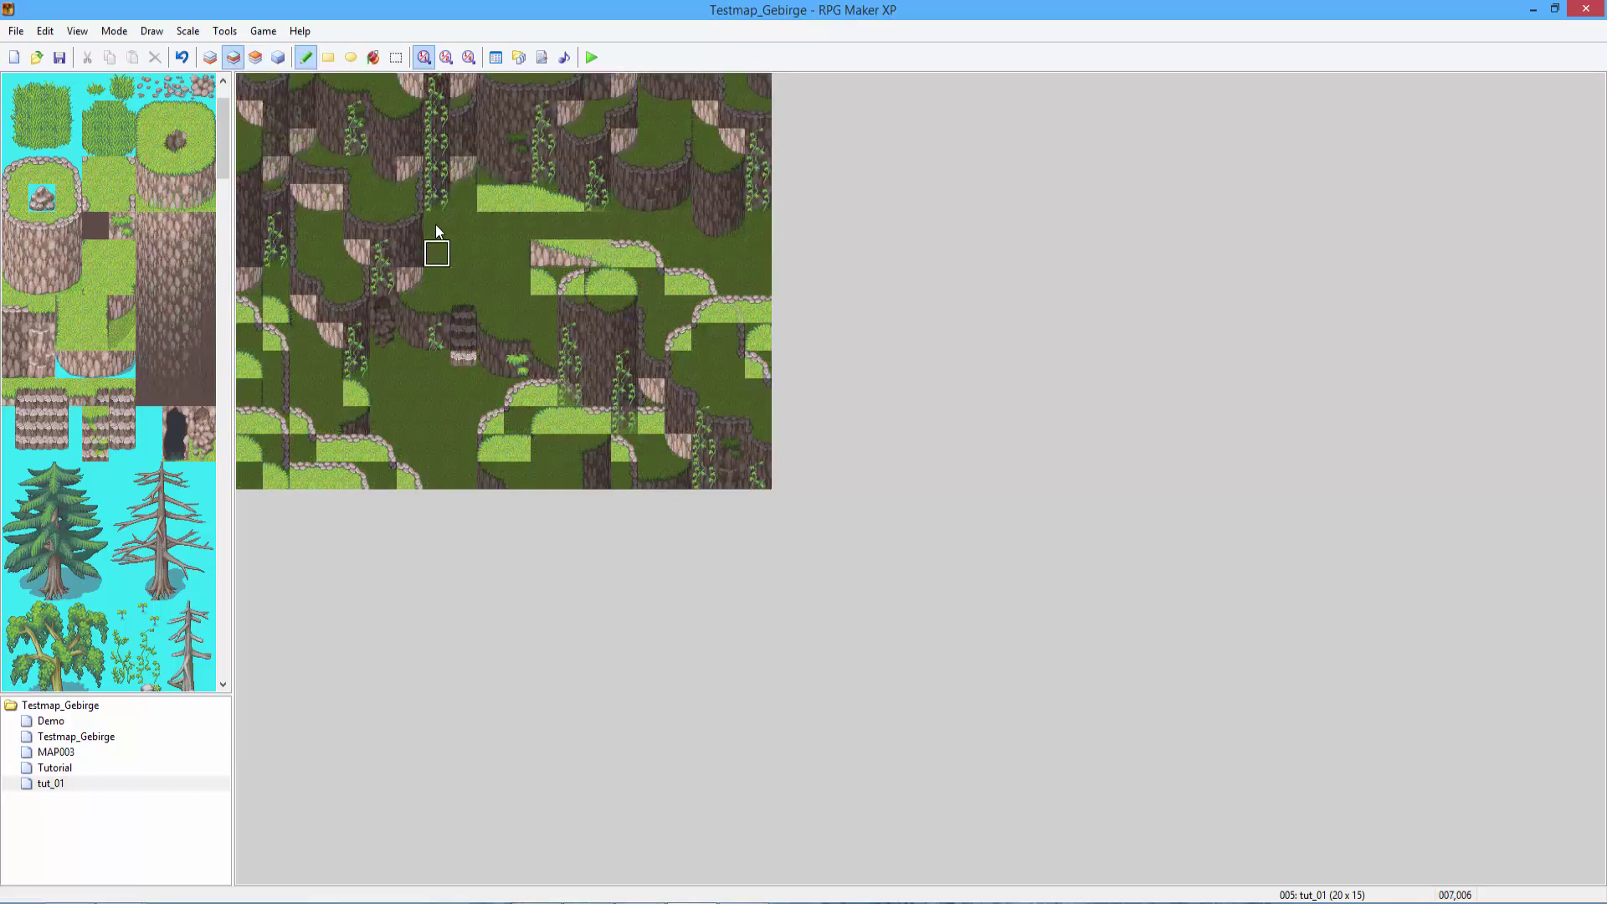
pyautogui.click(255, 57)
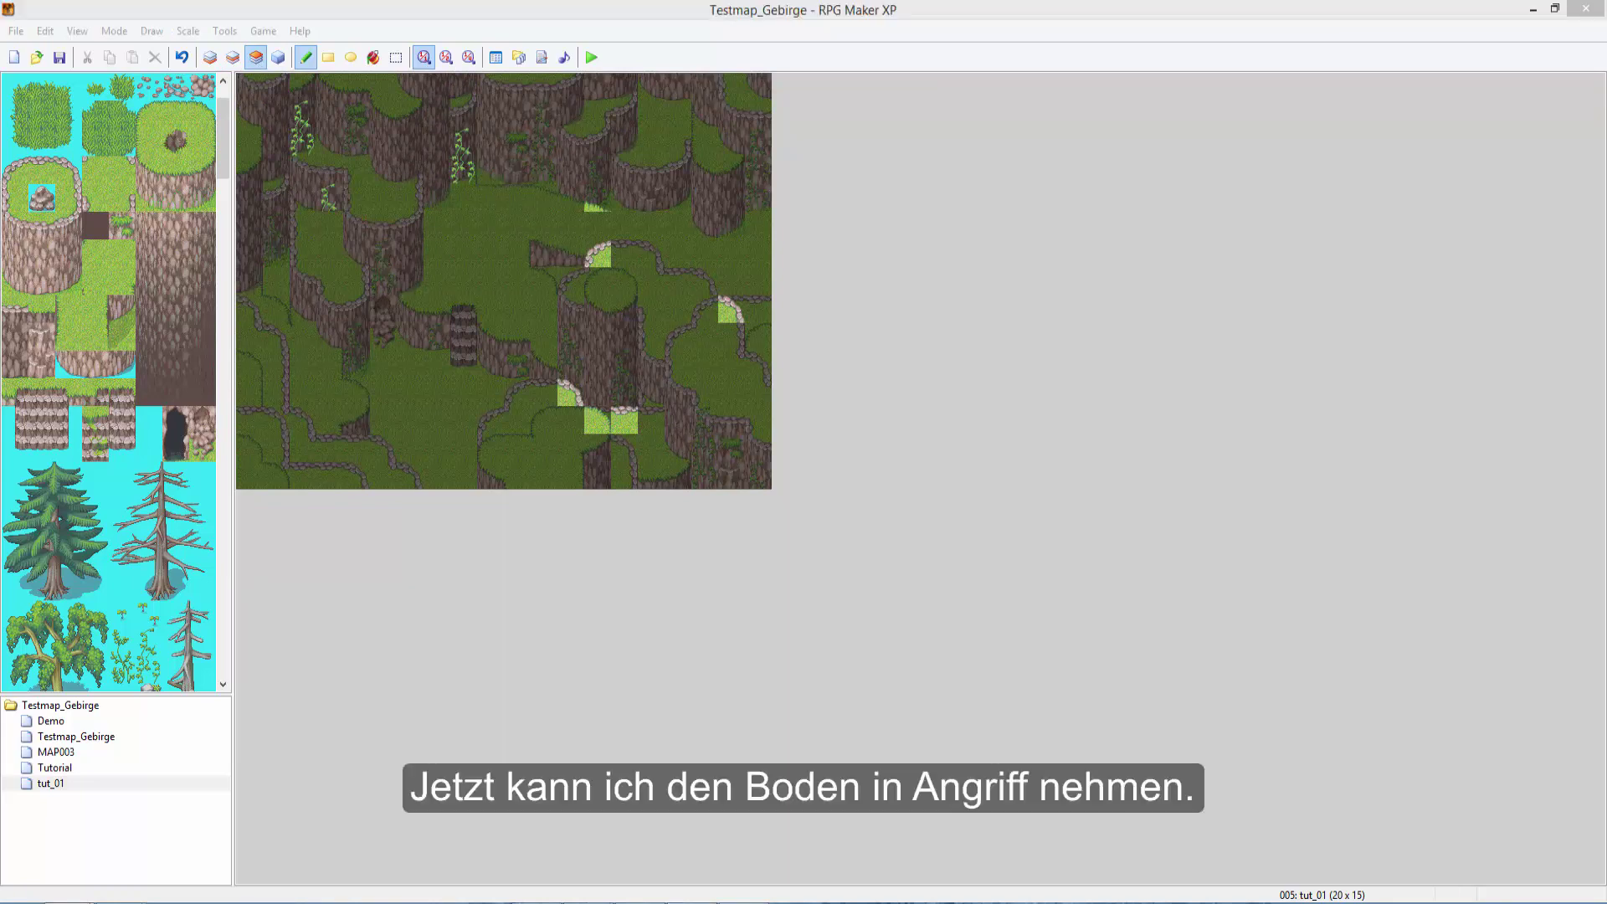
# Paint a sand path up from the bottom edge and a sand patch on the right grass area.
pyautogui.click(210, 57)
pyautogui.scroll(3, 109, 335)
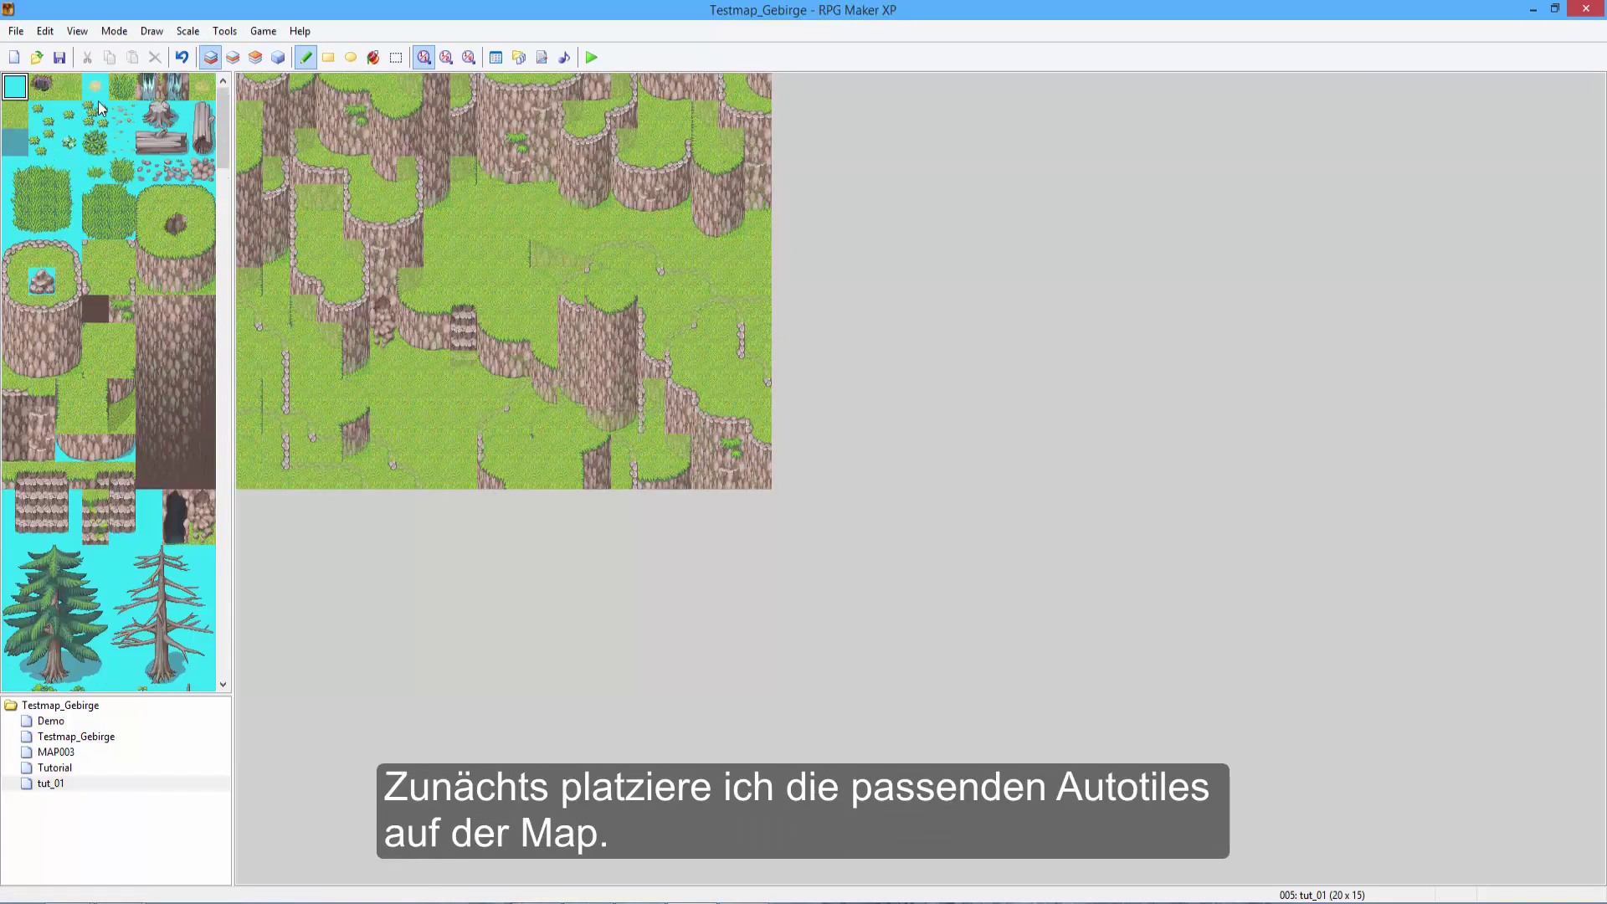
pyautogui.click(202, 86)
pyautogui.moveTo(454, 415)
pyautogui.mouseDown()
pyautogui.moveTo(437, 445)
pyautogui.moveTo(463, 359)
pyautogui.mouseUp()
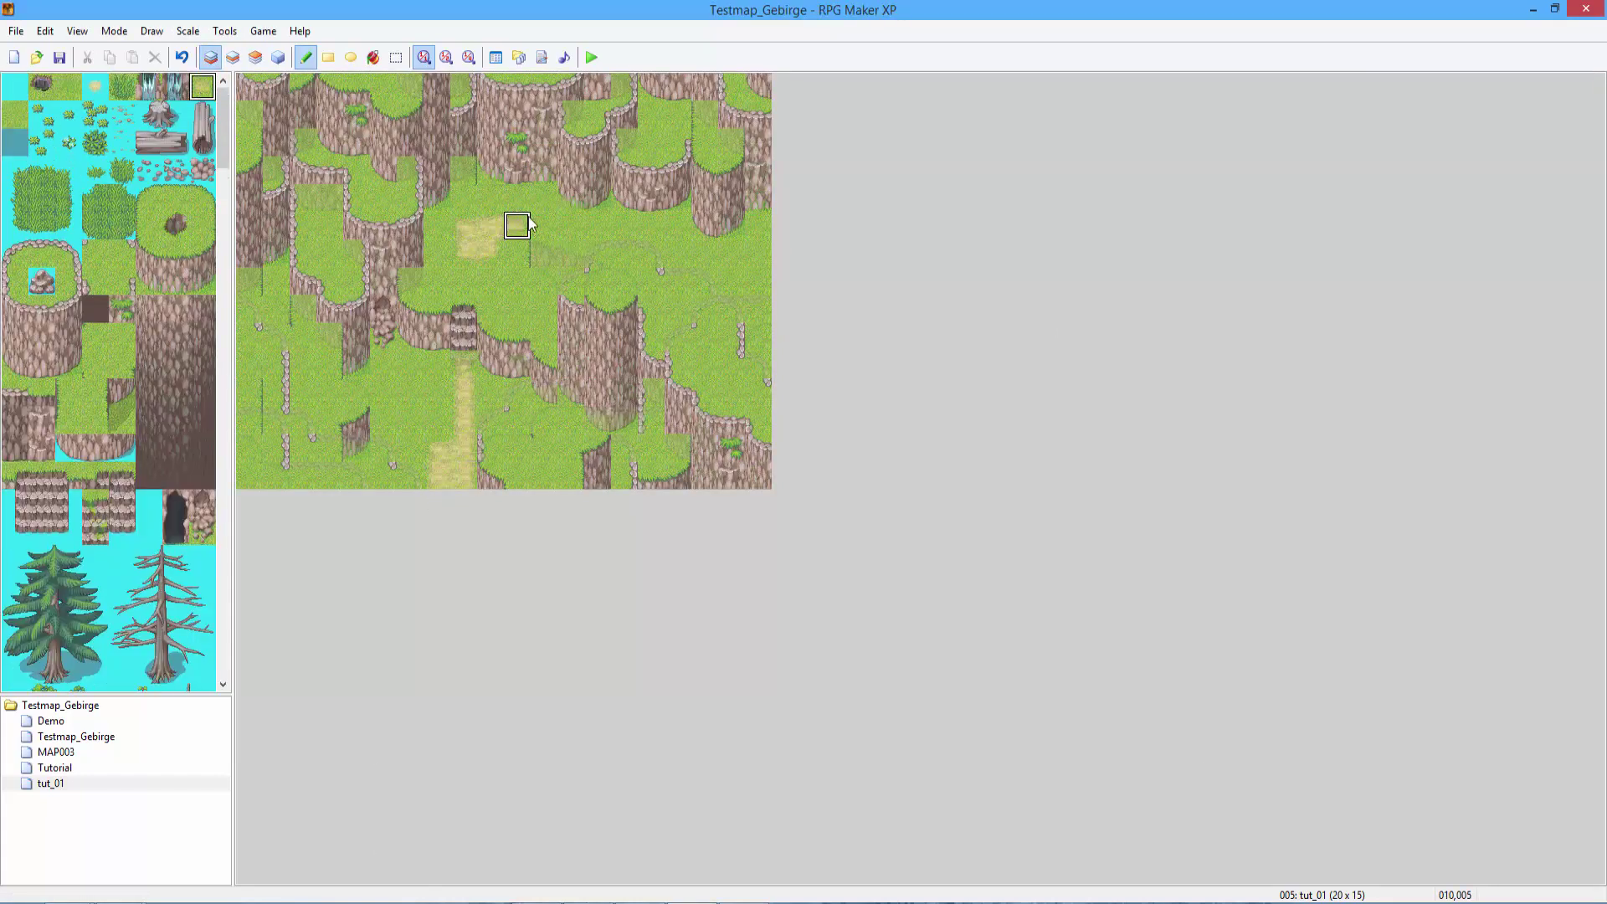
pyautogui.moveTo(506, 232)
pyautogui.mouseDown()
pyautogui.moveTo(529, 226)
pyautogui.moveTo(498, 228)
pyautogui.mouseUp()
pyautogui.hotkey('ctrl', 'z')
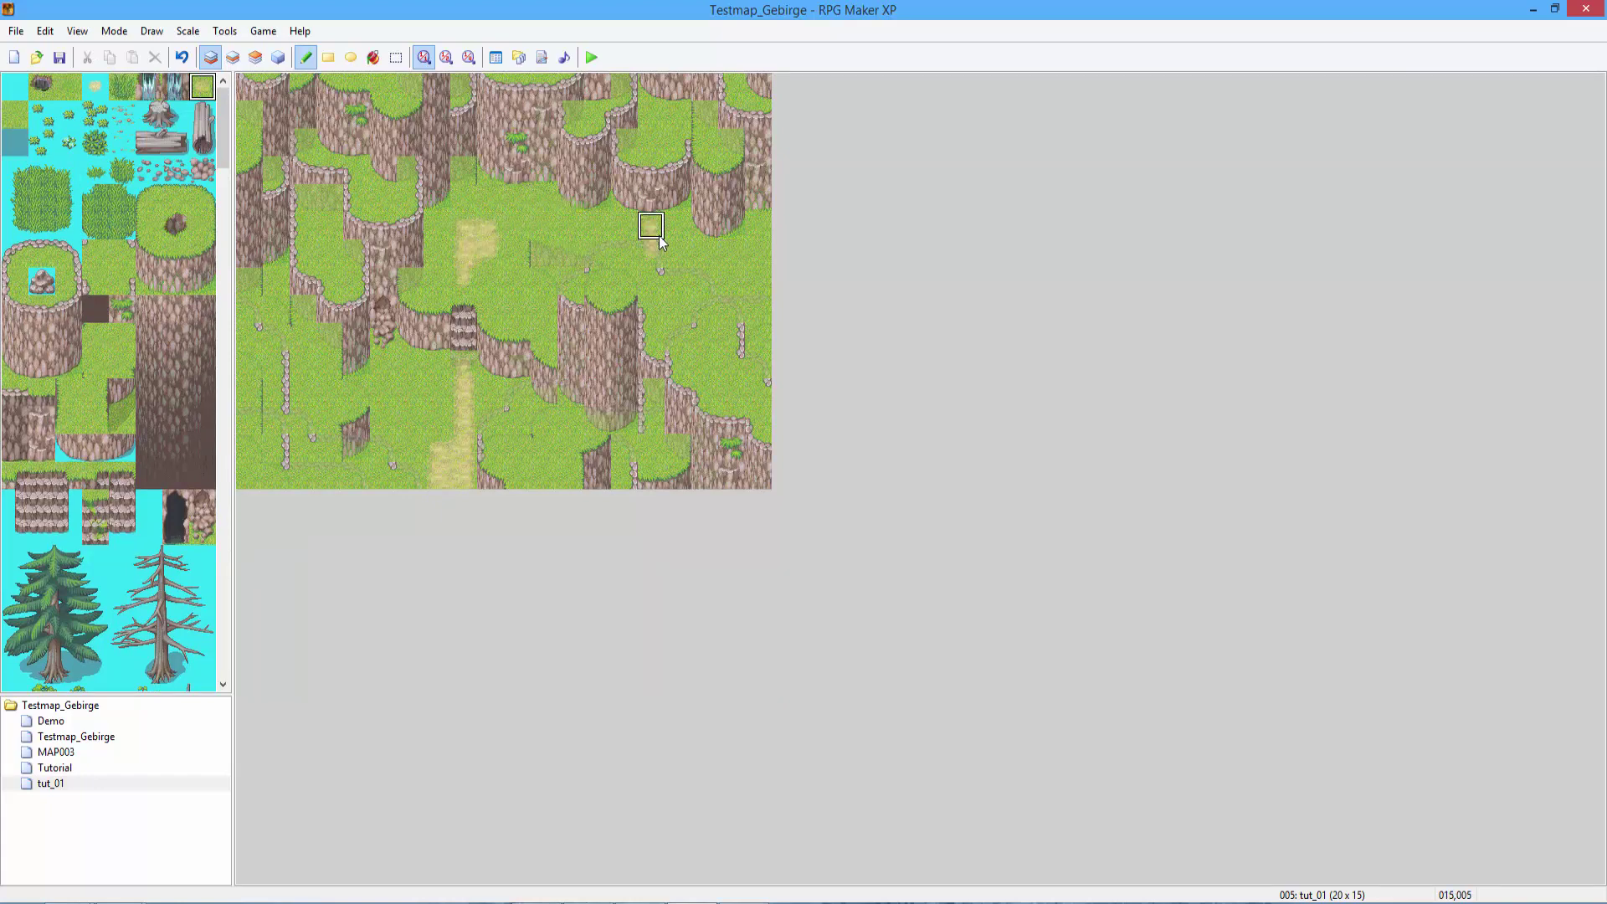
pyautogui.moveTo(660, 242); pyautogui.dragTo(701, 250)
pyautogui.click(764, 260)
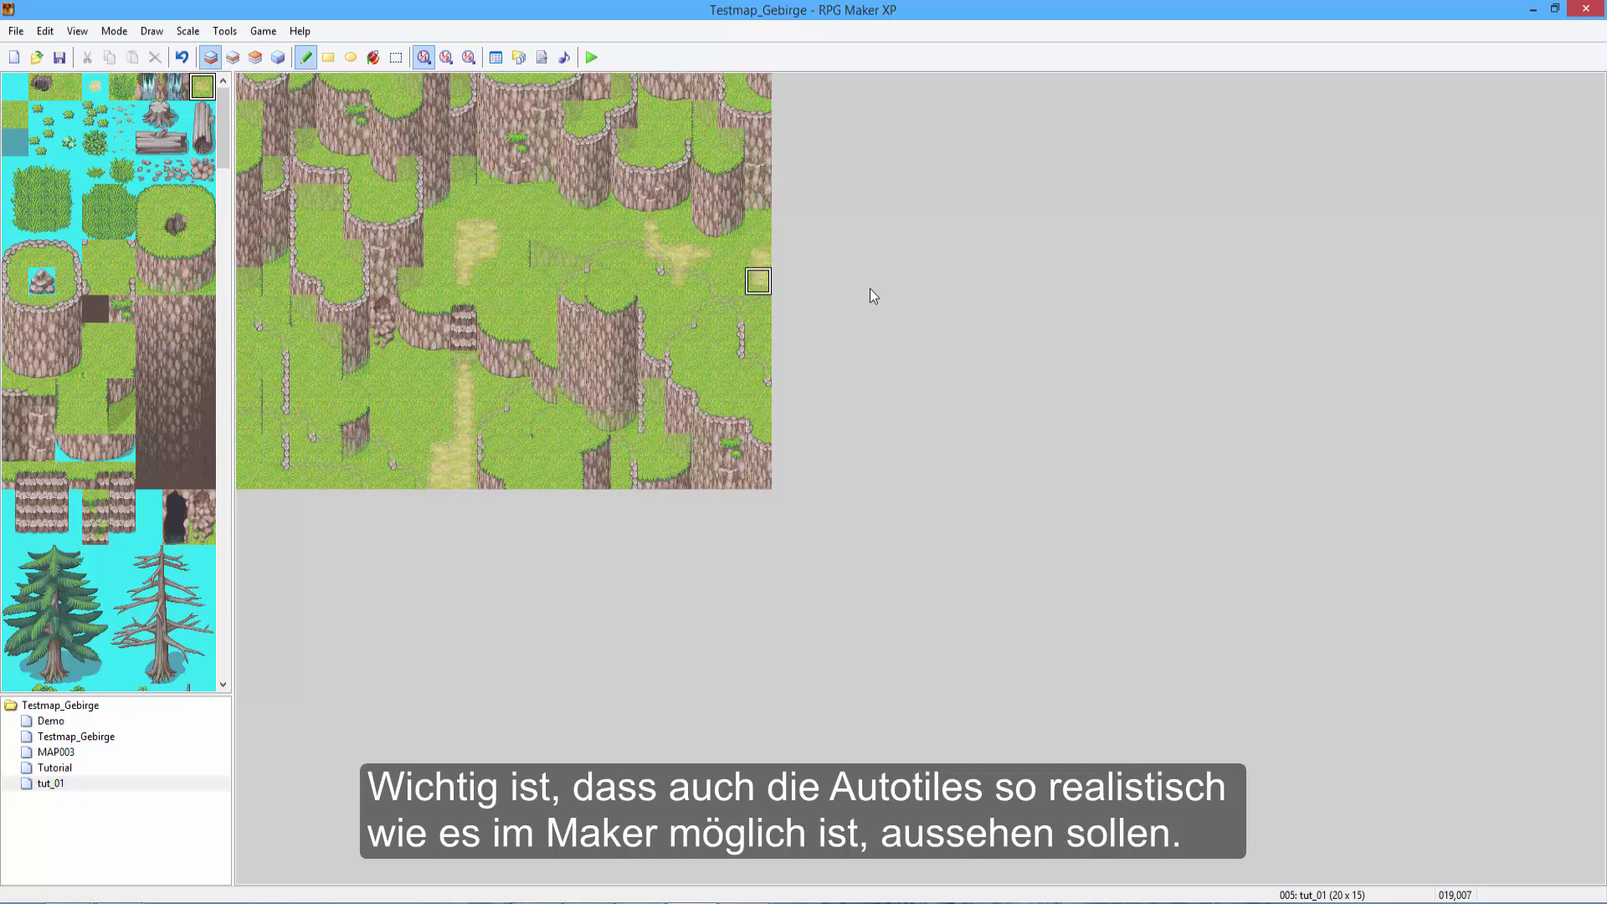
# Paint tall-grass patches in the lower left and on the right plateau.
pyautogui.rightClick(455, 419)
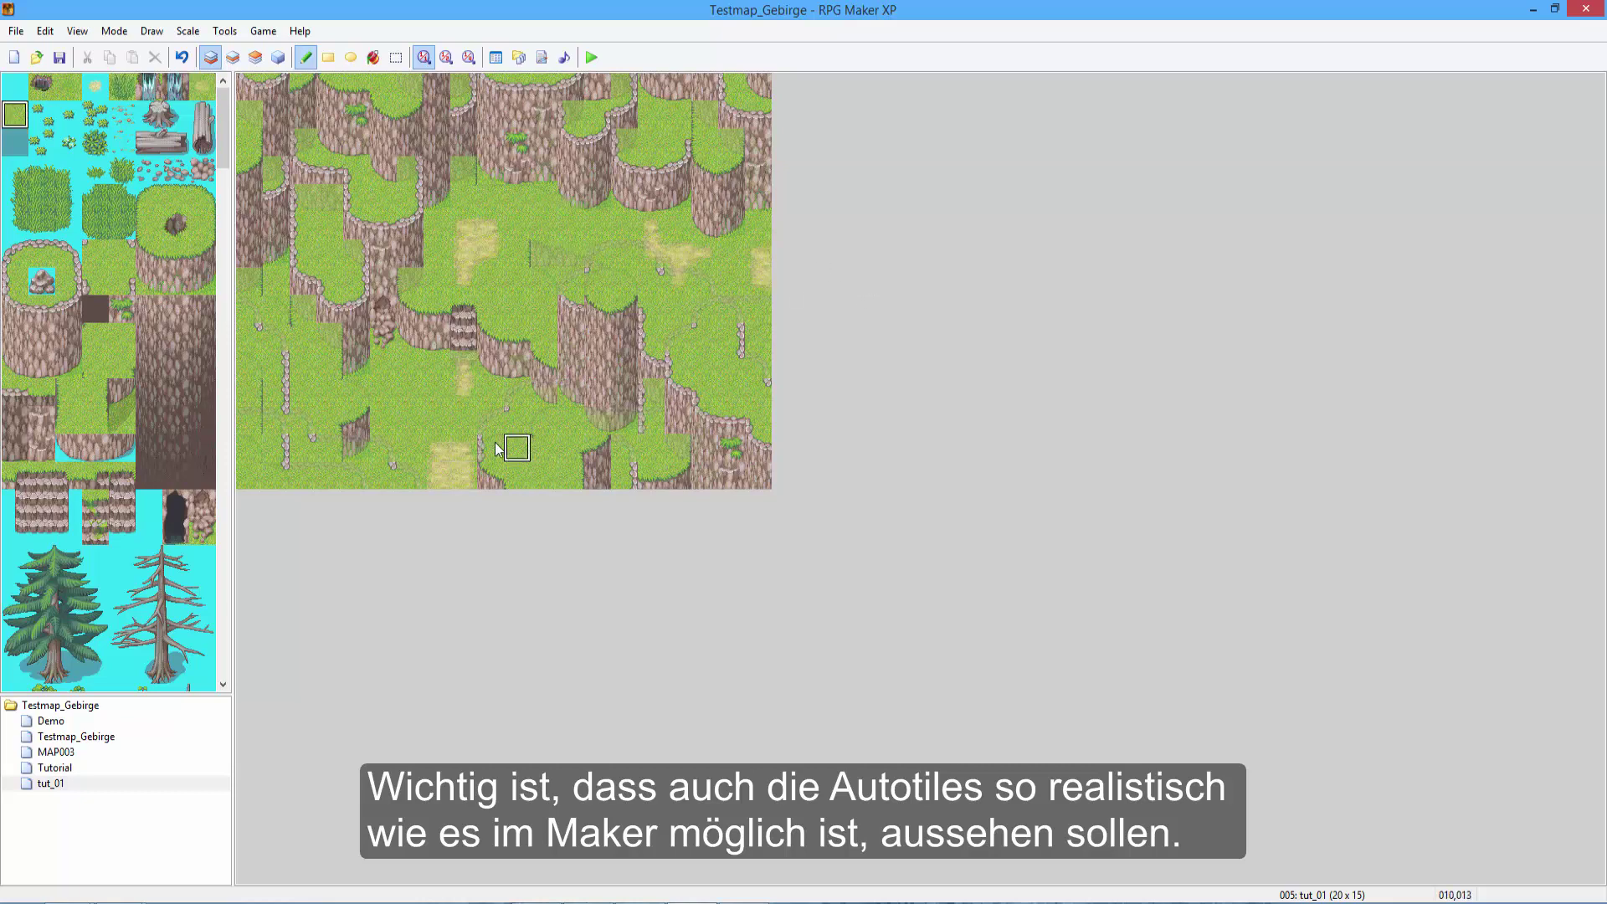
pyautogui.rightClick(413, 441)
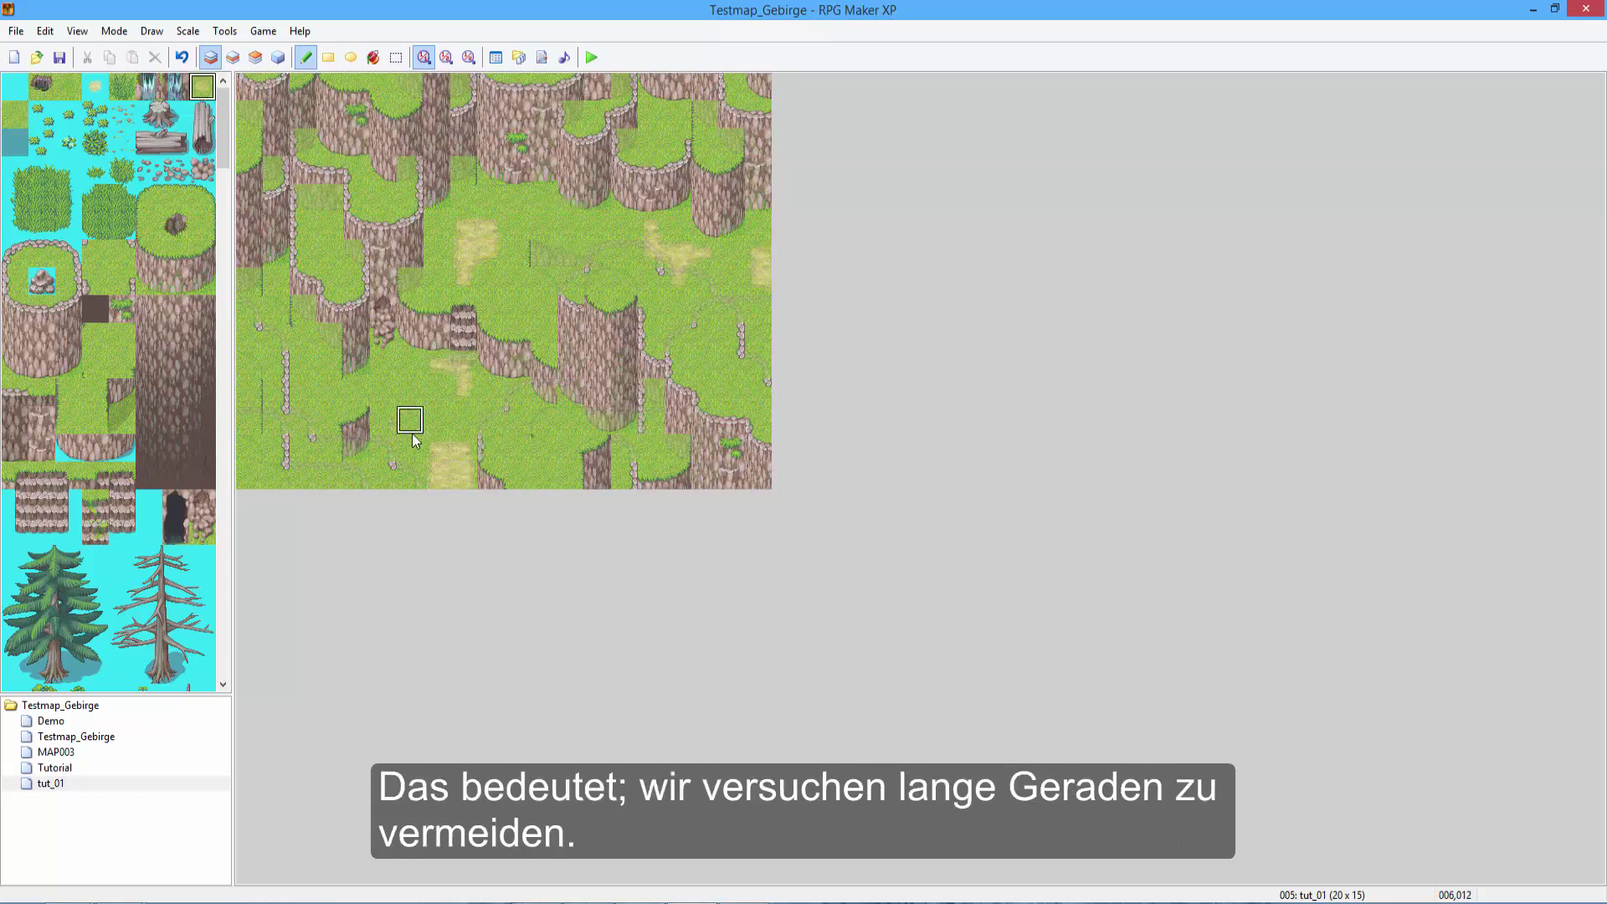
pyautogui.rightClick(414, 439)
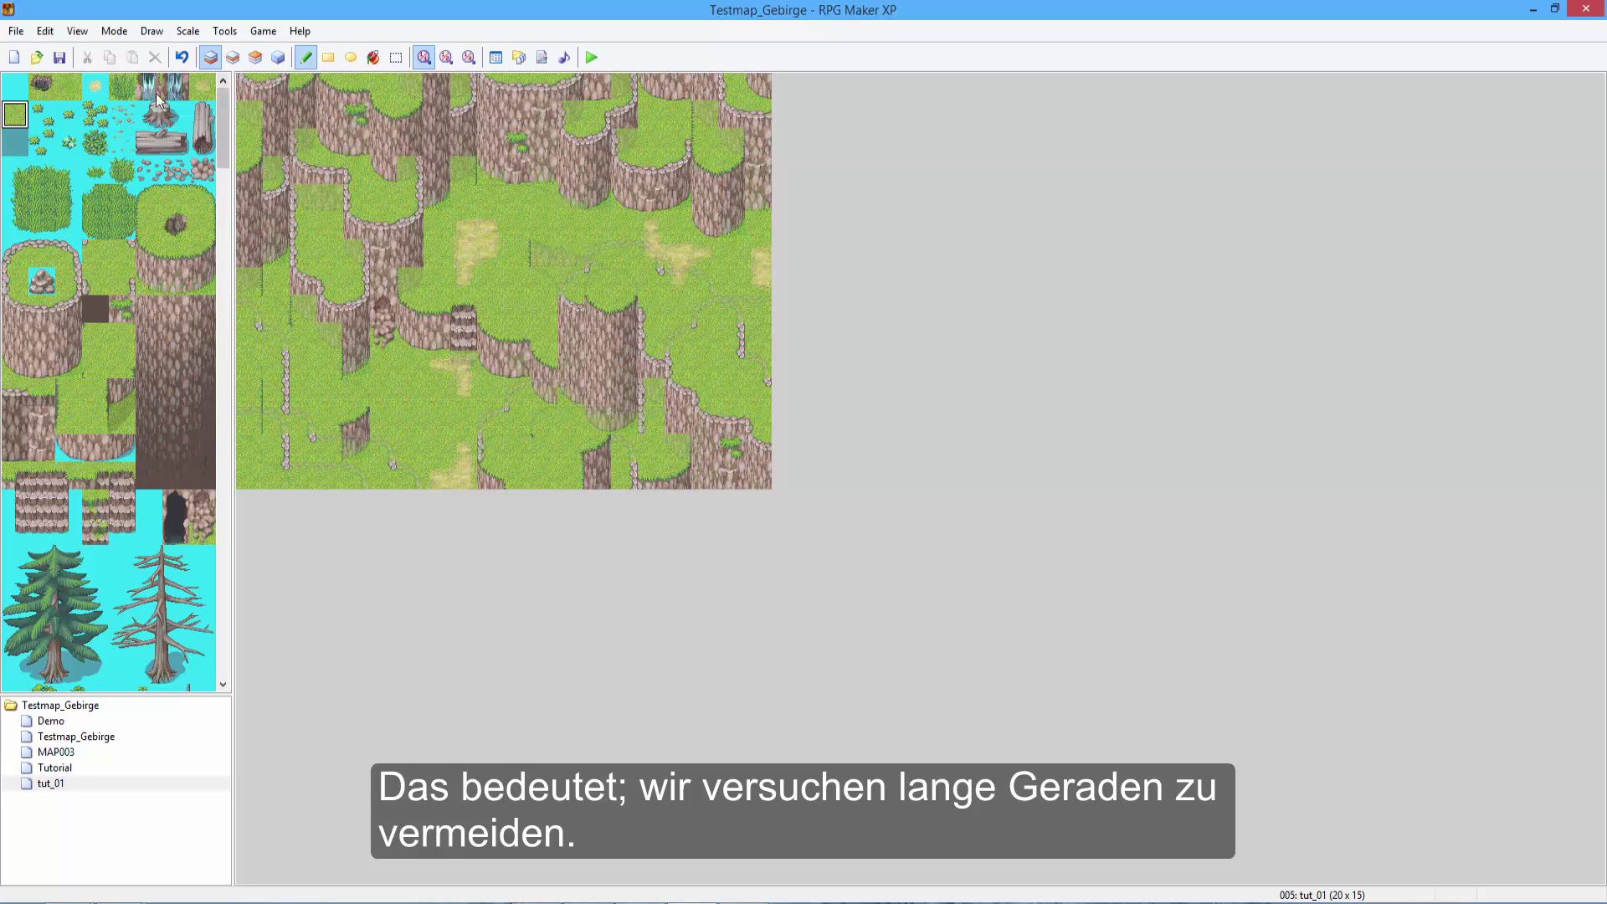
pyautogui.click(123, 86)
pyautogui.moveTo(404, 435); pyautogui.dragTo(402, 368)
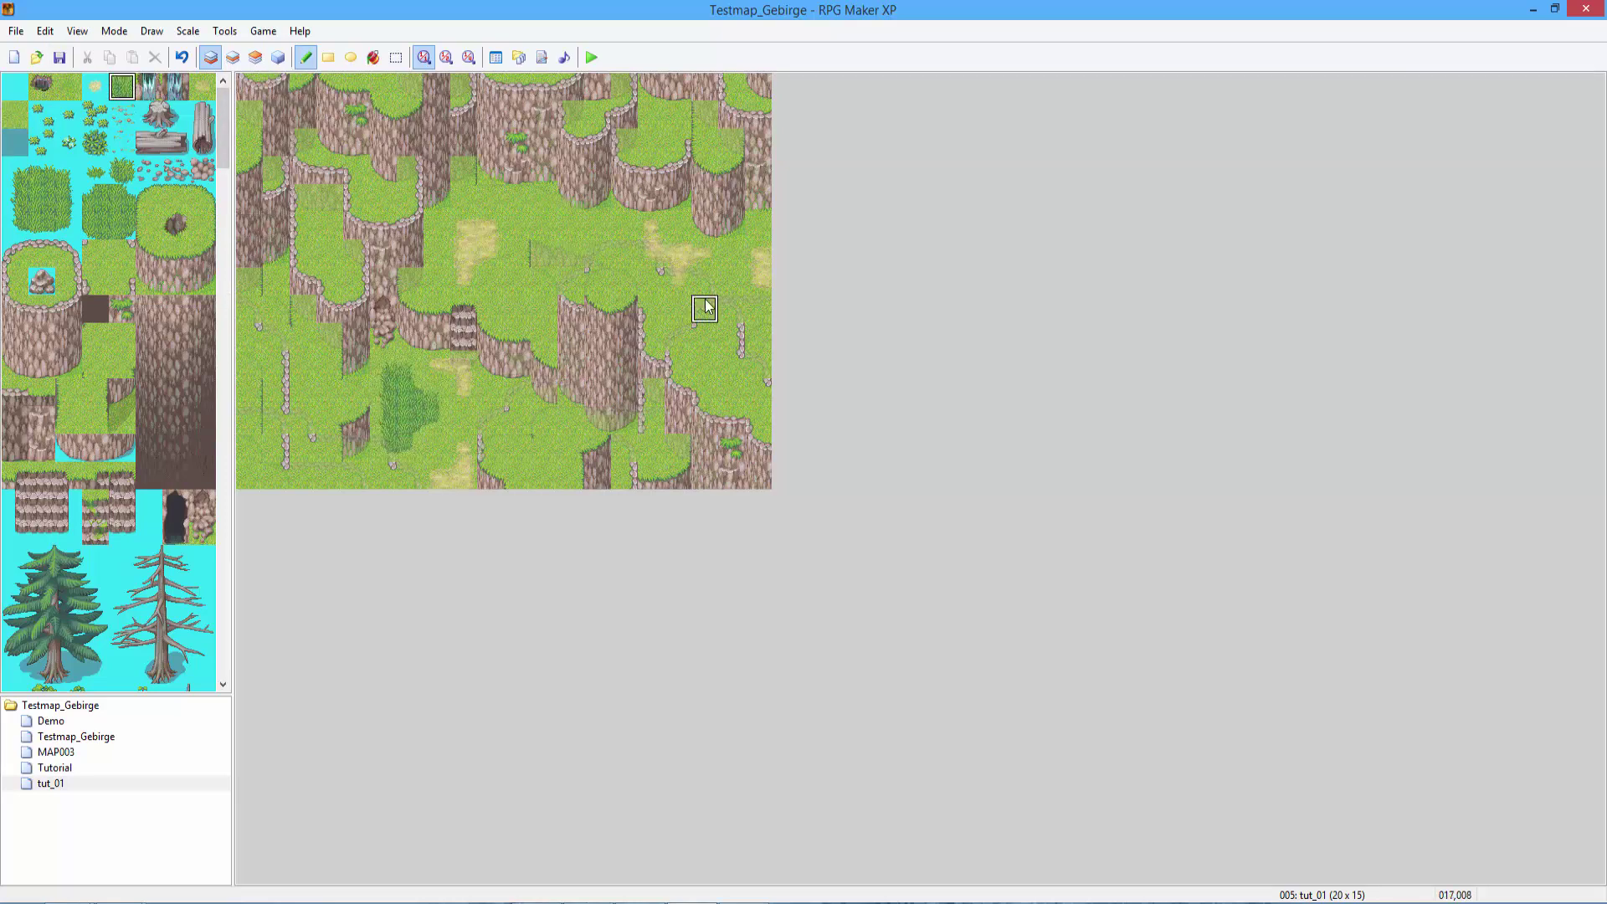
pyautogui.moveTo(733, 297); pyautogui.dragTo(760, 312)
pyautogui.click(709, 306)
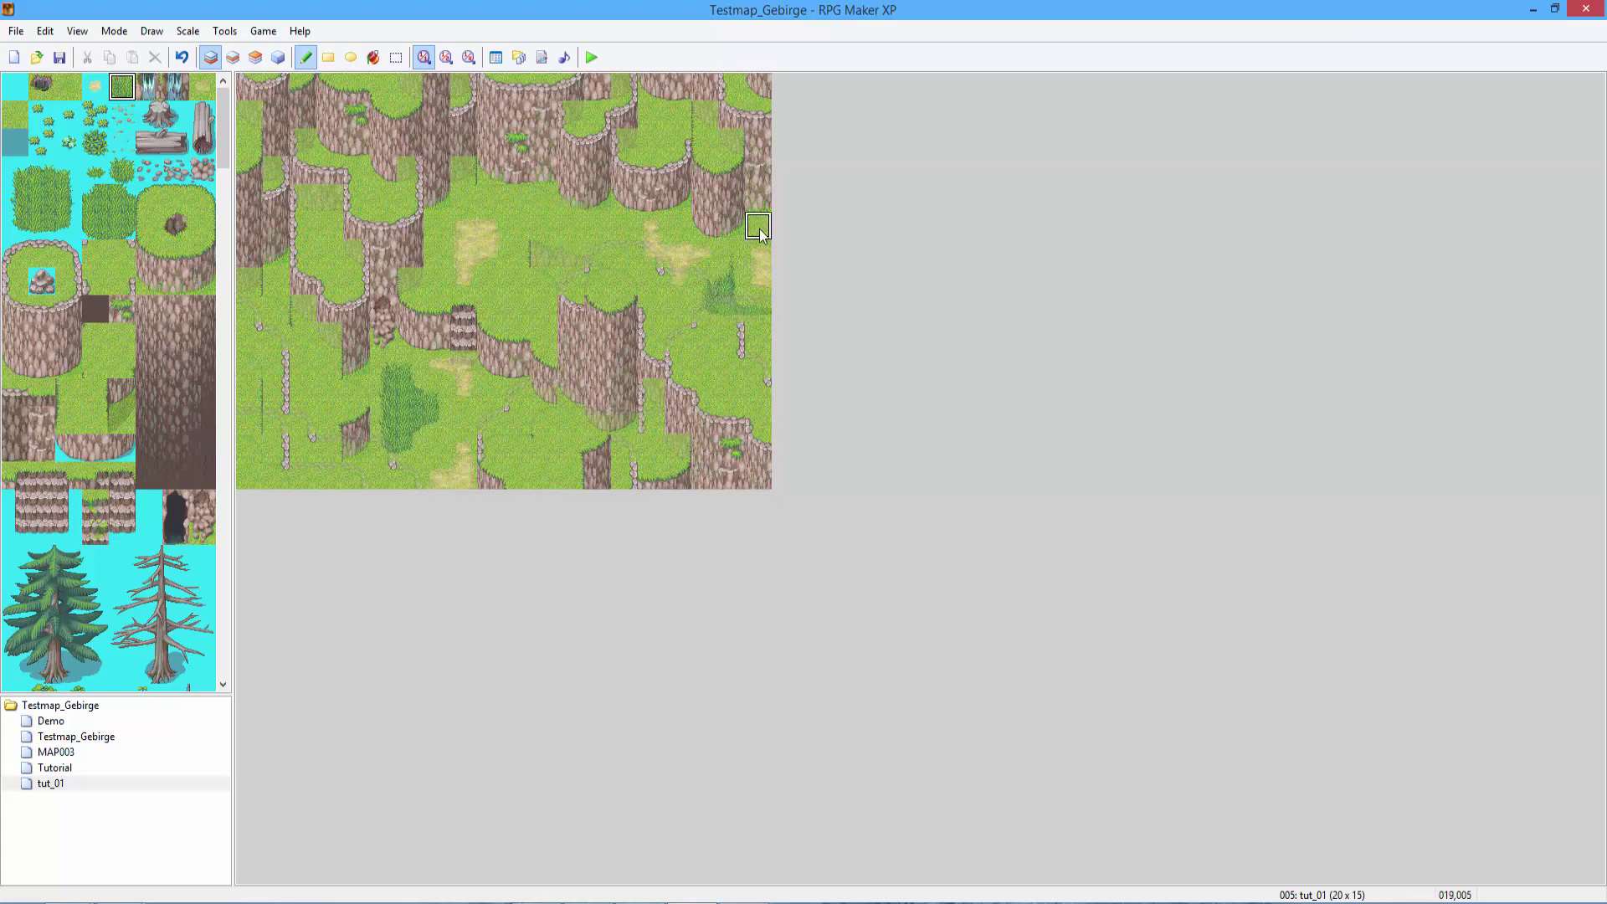
# Vary the grass in the middle and paint darker grass on the upper-left plateau.
pyautogui.click(68, 86)
pyautogui.moveTo(603, 223); pyautogui.dragTo(621, 251)
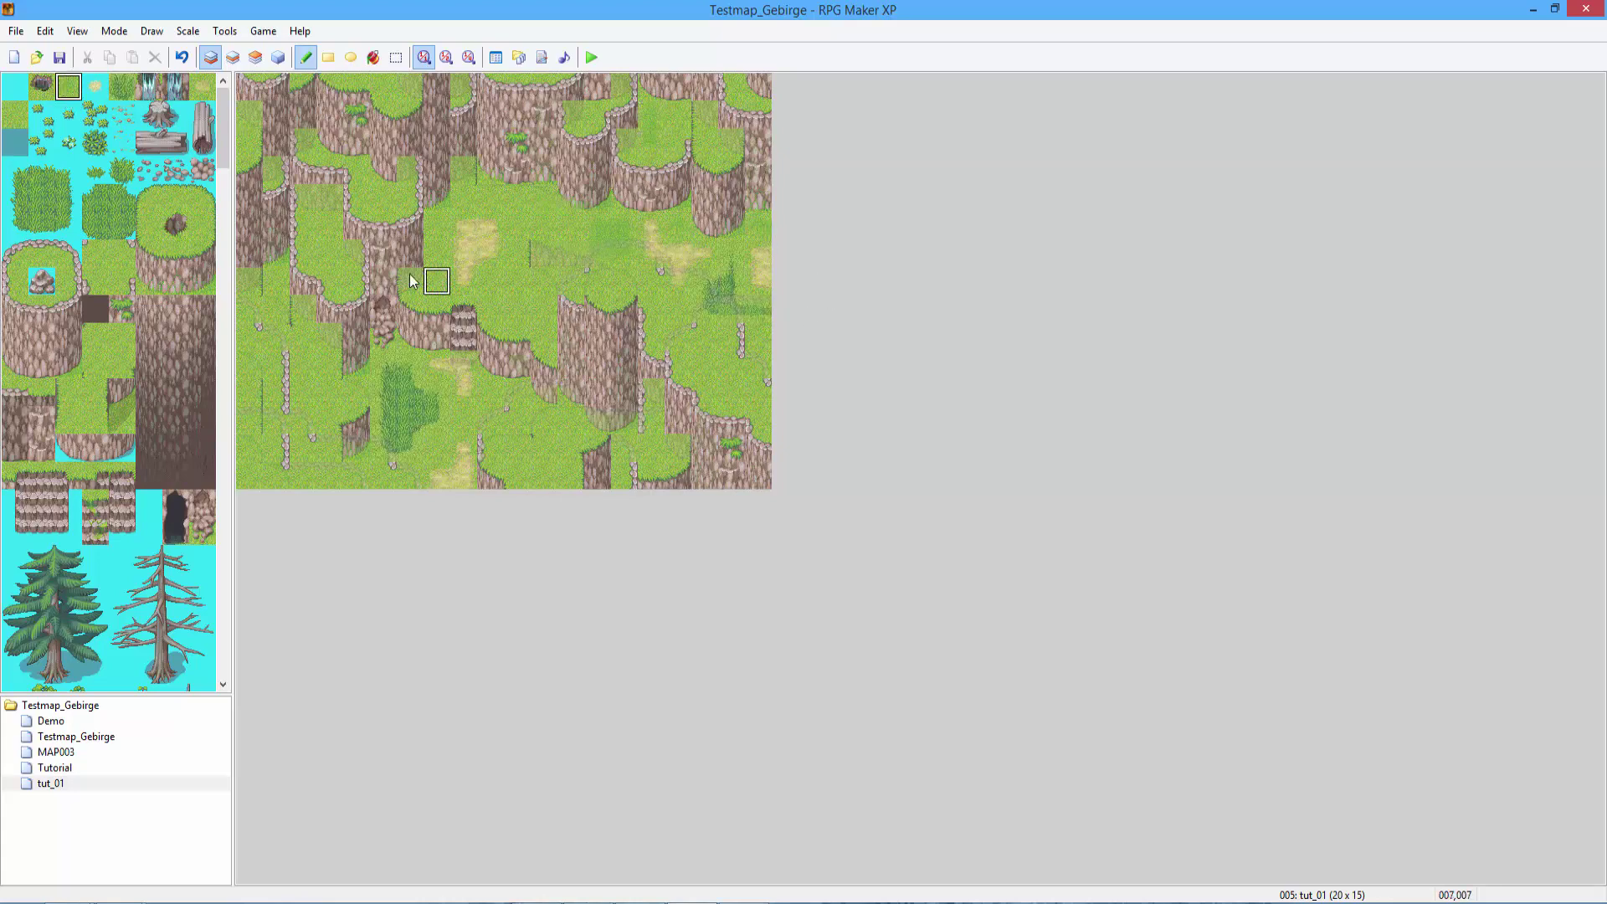
pyautogui.rightClick(490, 280)
pyautogui.rightClick(392, 398)
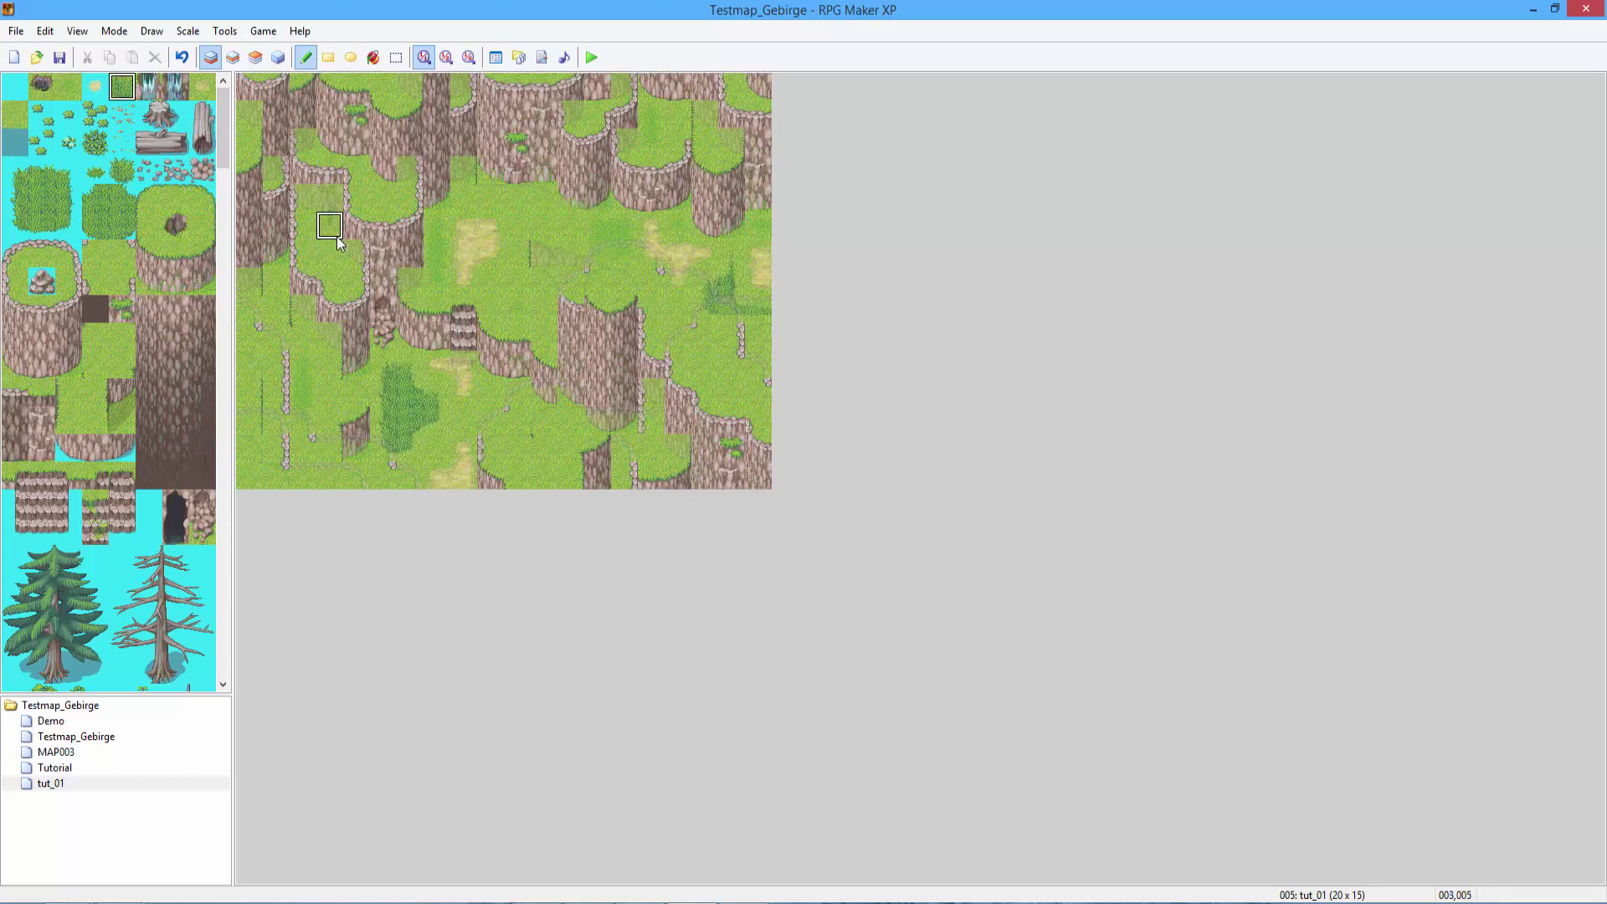
pyautogui.moveTo(332, 234); pyautogui.dragTo(335, 255)
pyautogui.rightClick(353, 223)
pyautogui.press('F6')
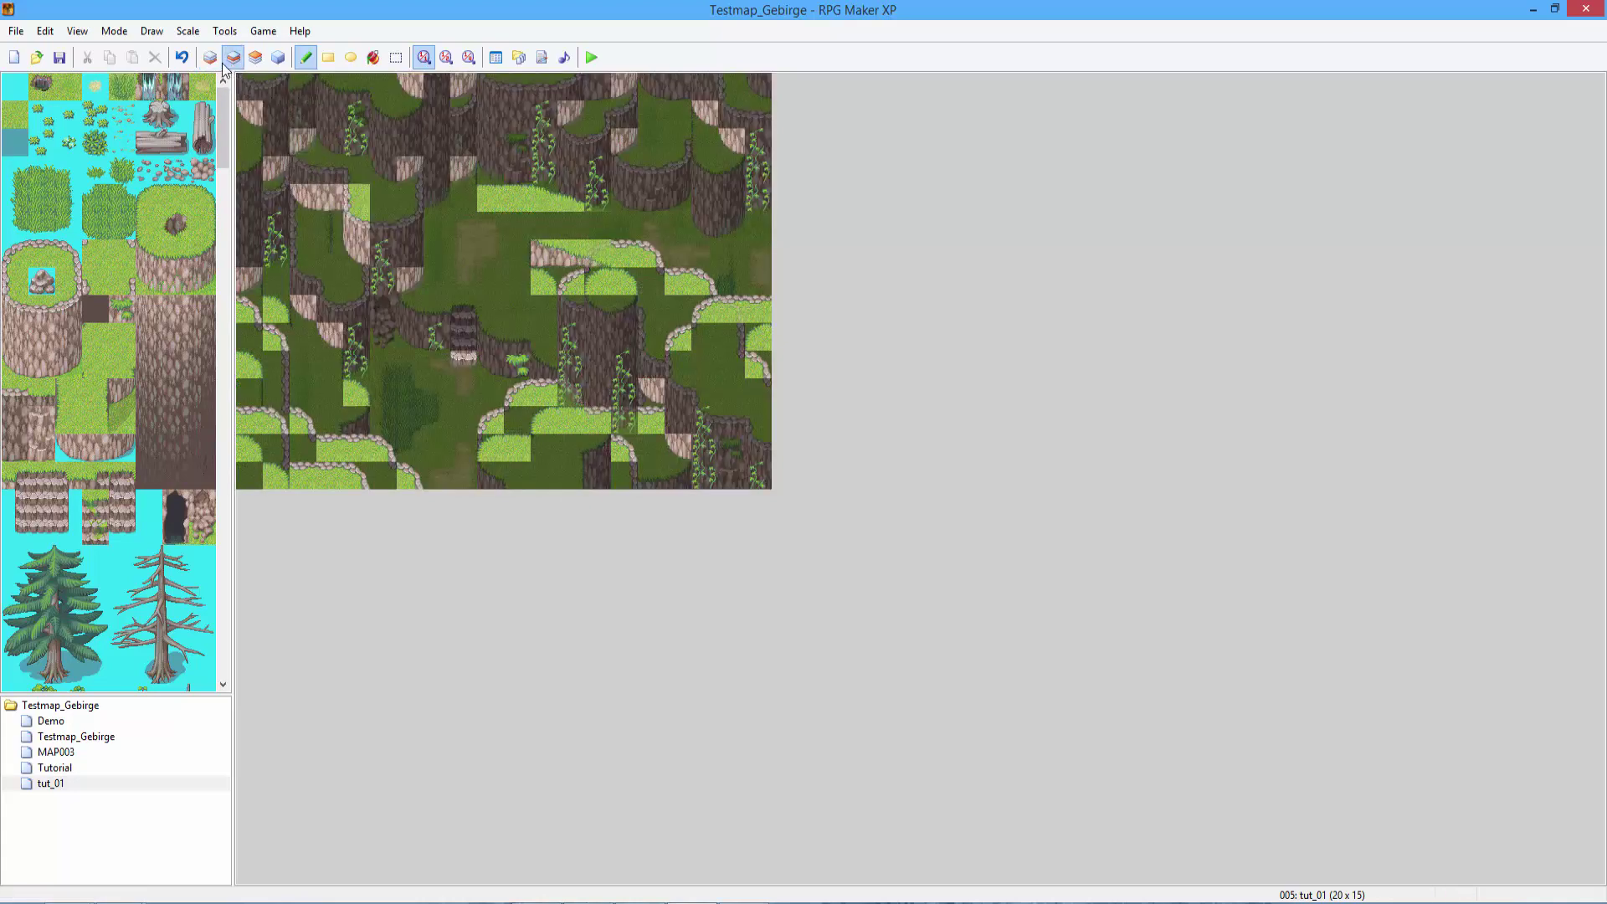
pyautogui.press('F5')
pyautogui.moveTo(335, 197); pyautogui.dragTo(341, 216, button='right')
pyautogui.rightClick(340, 216)
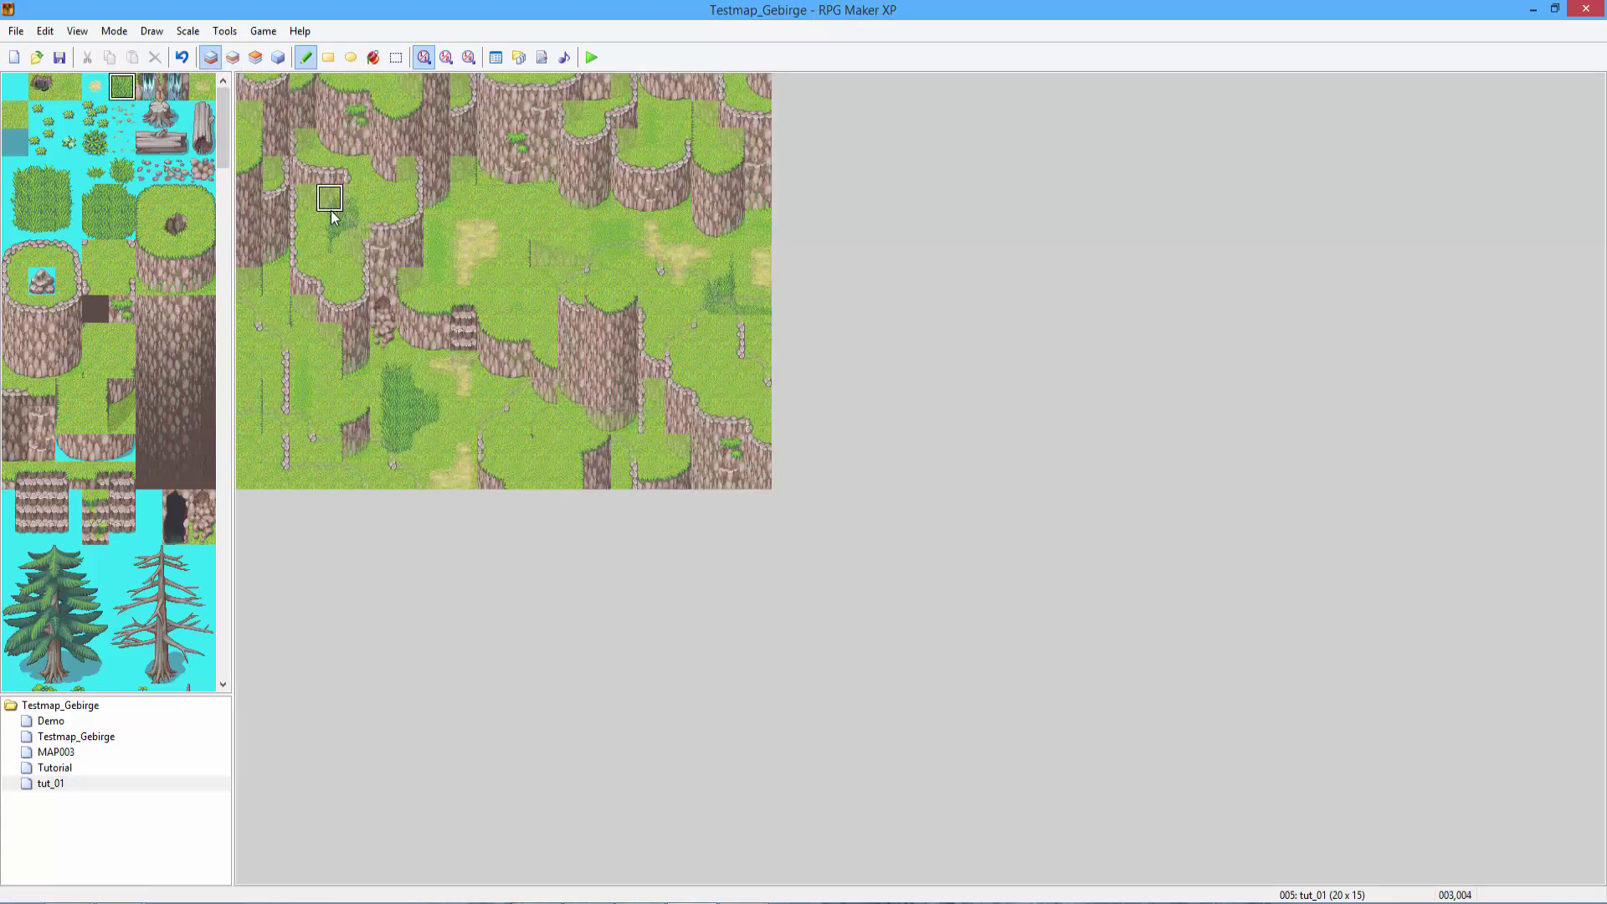
# Compare the ground layer against layer 2, ending on layer 2.
pyautogui.click(232, 59)
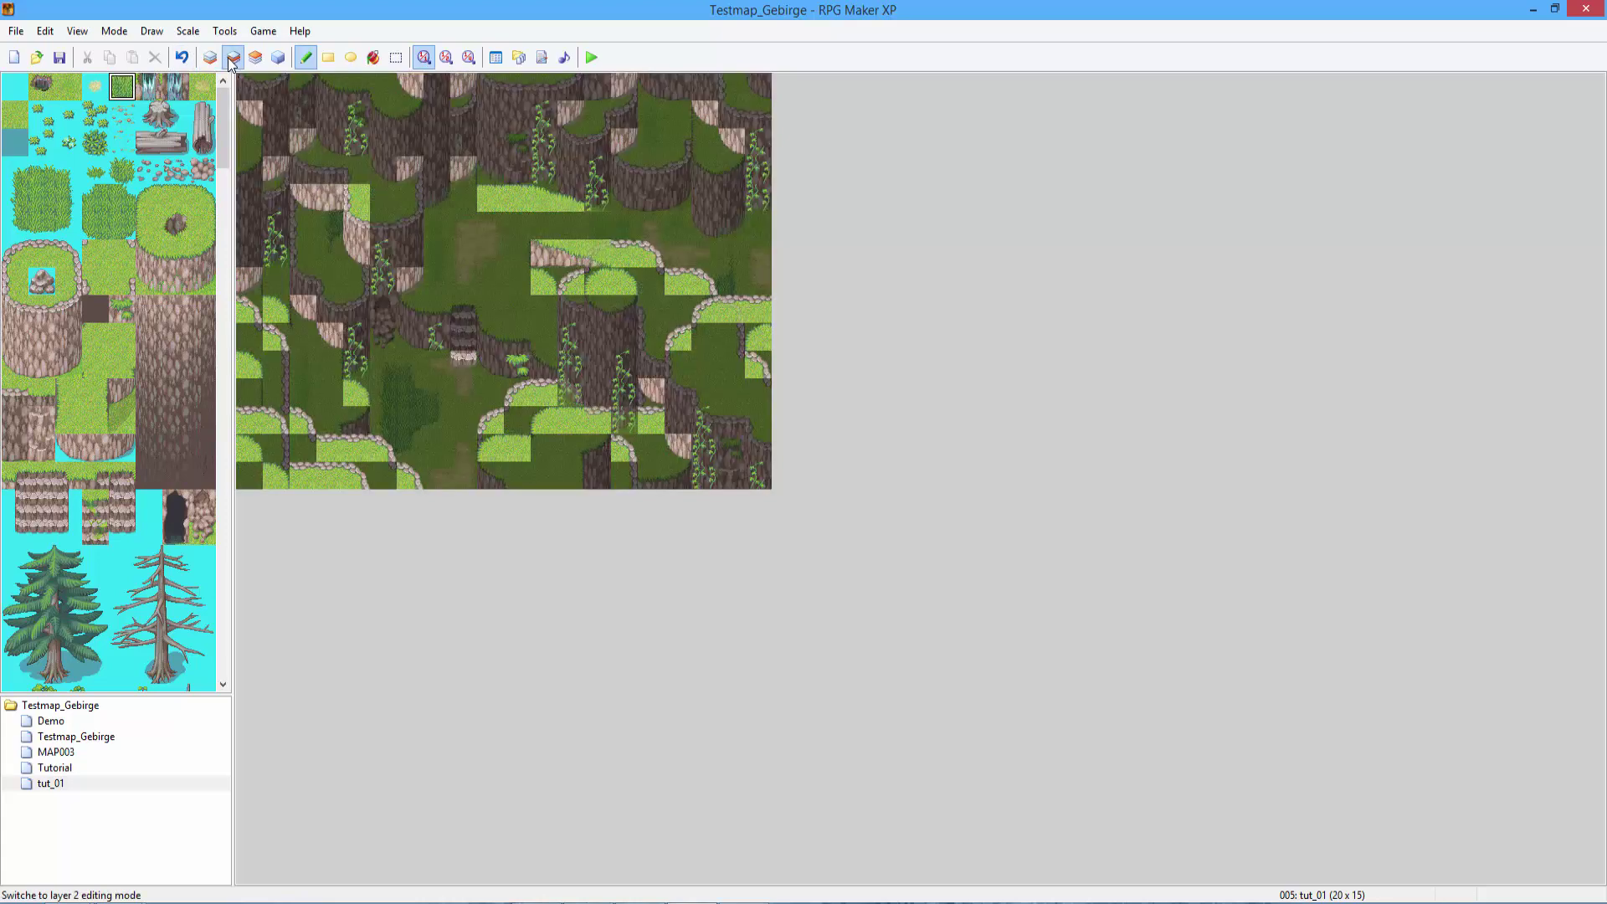
pyautogui.press('F5')
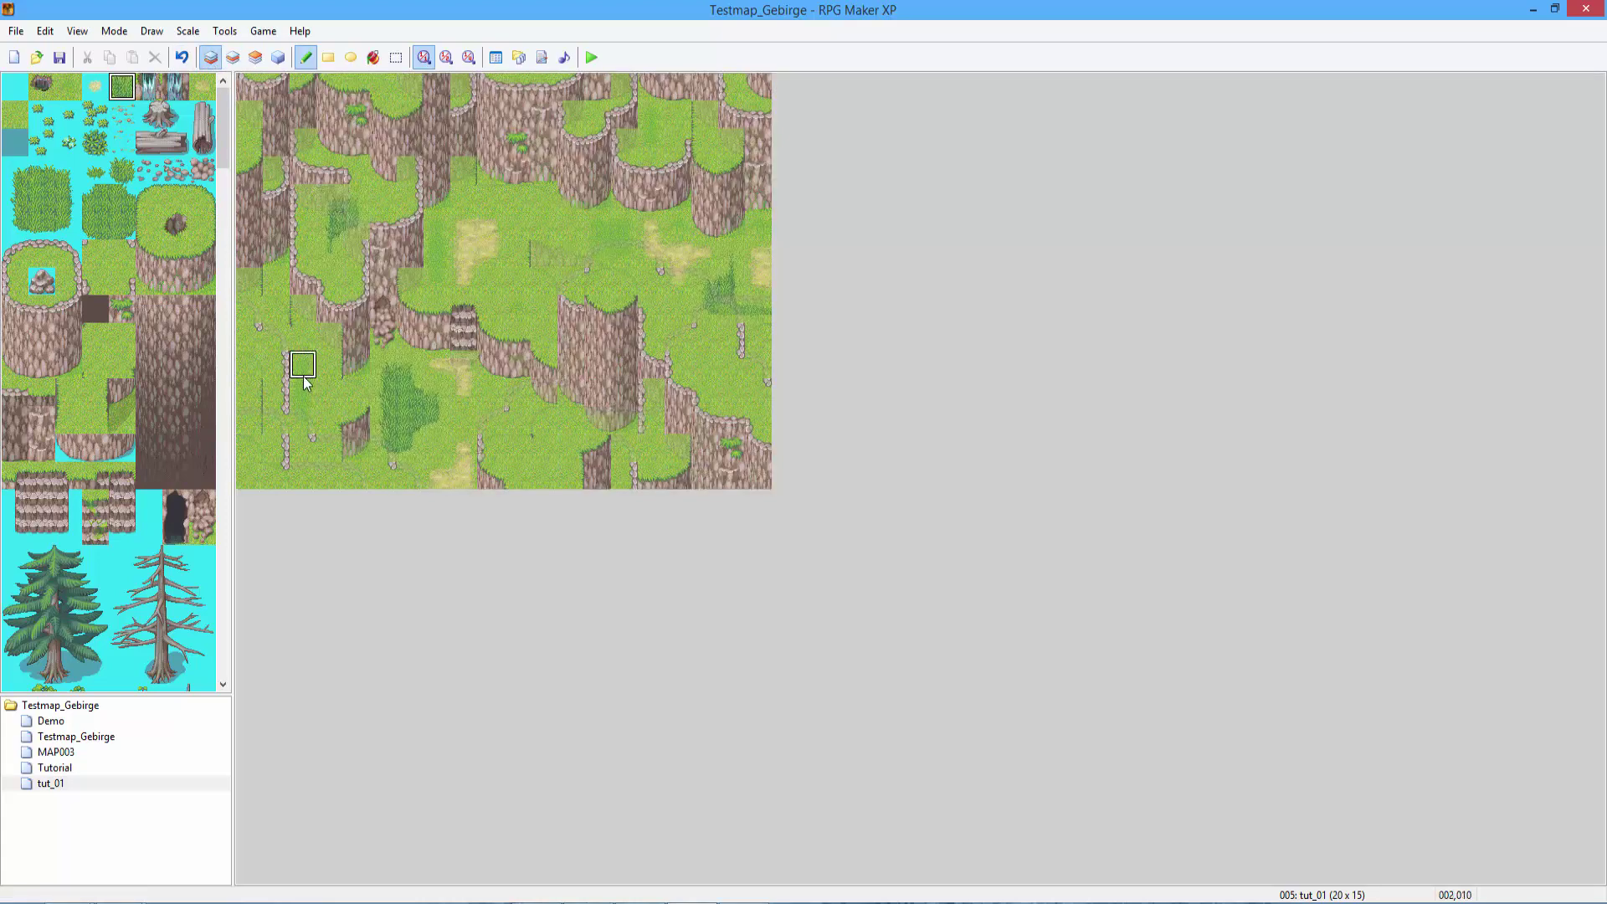
pyautogui.click(230, 60)
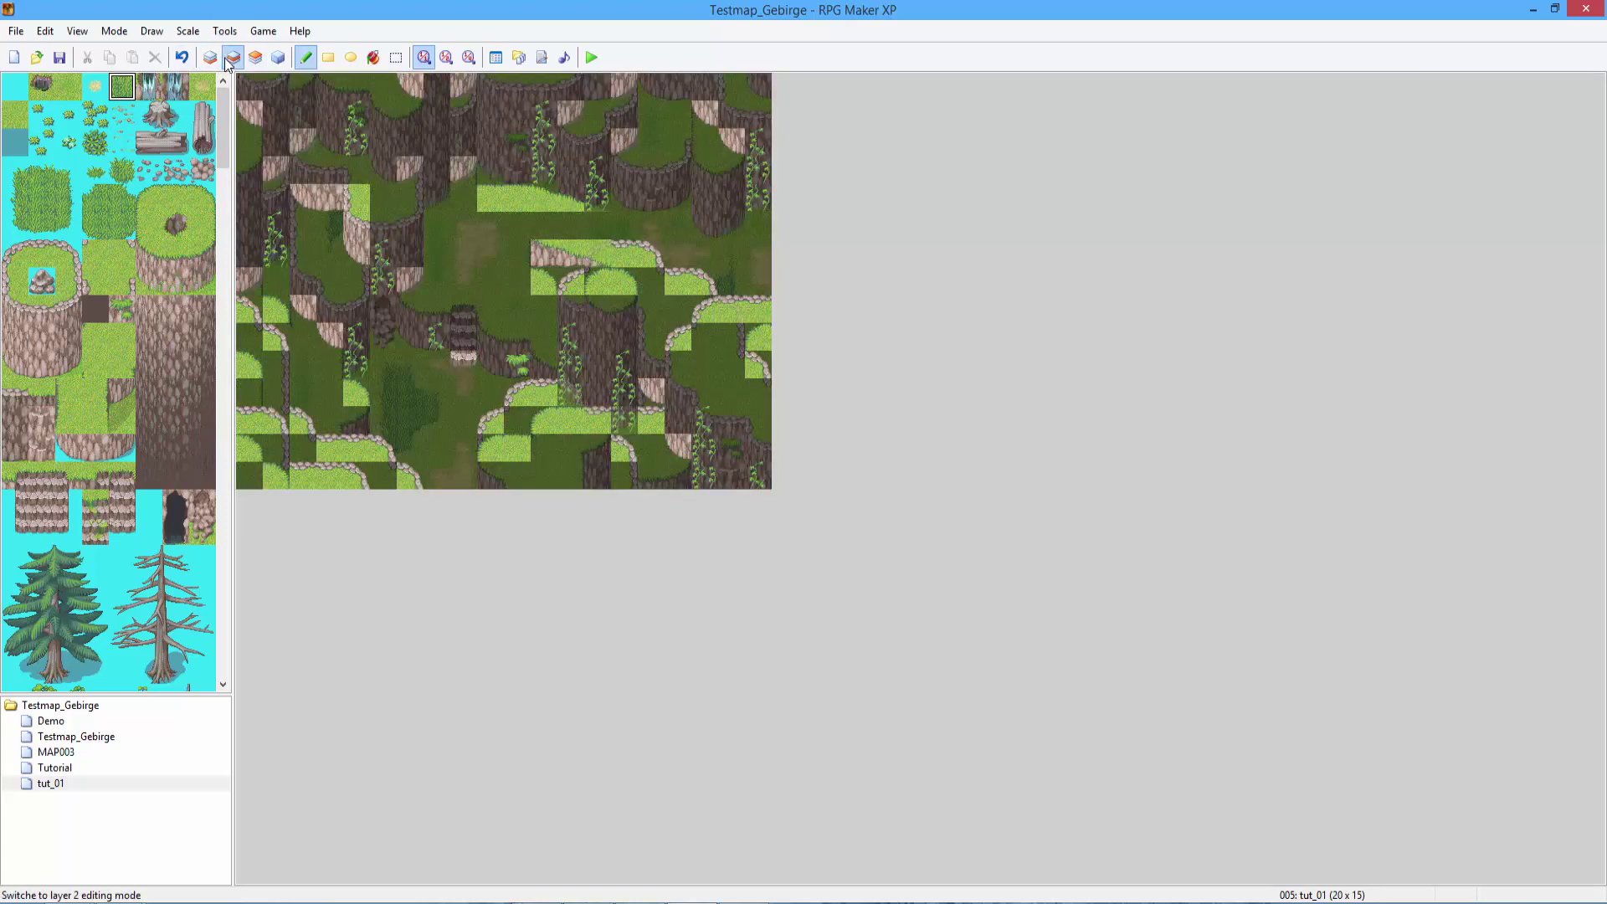
pyautogui.press('F5')
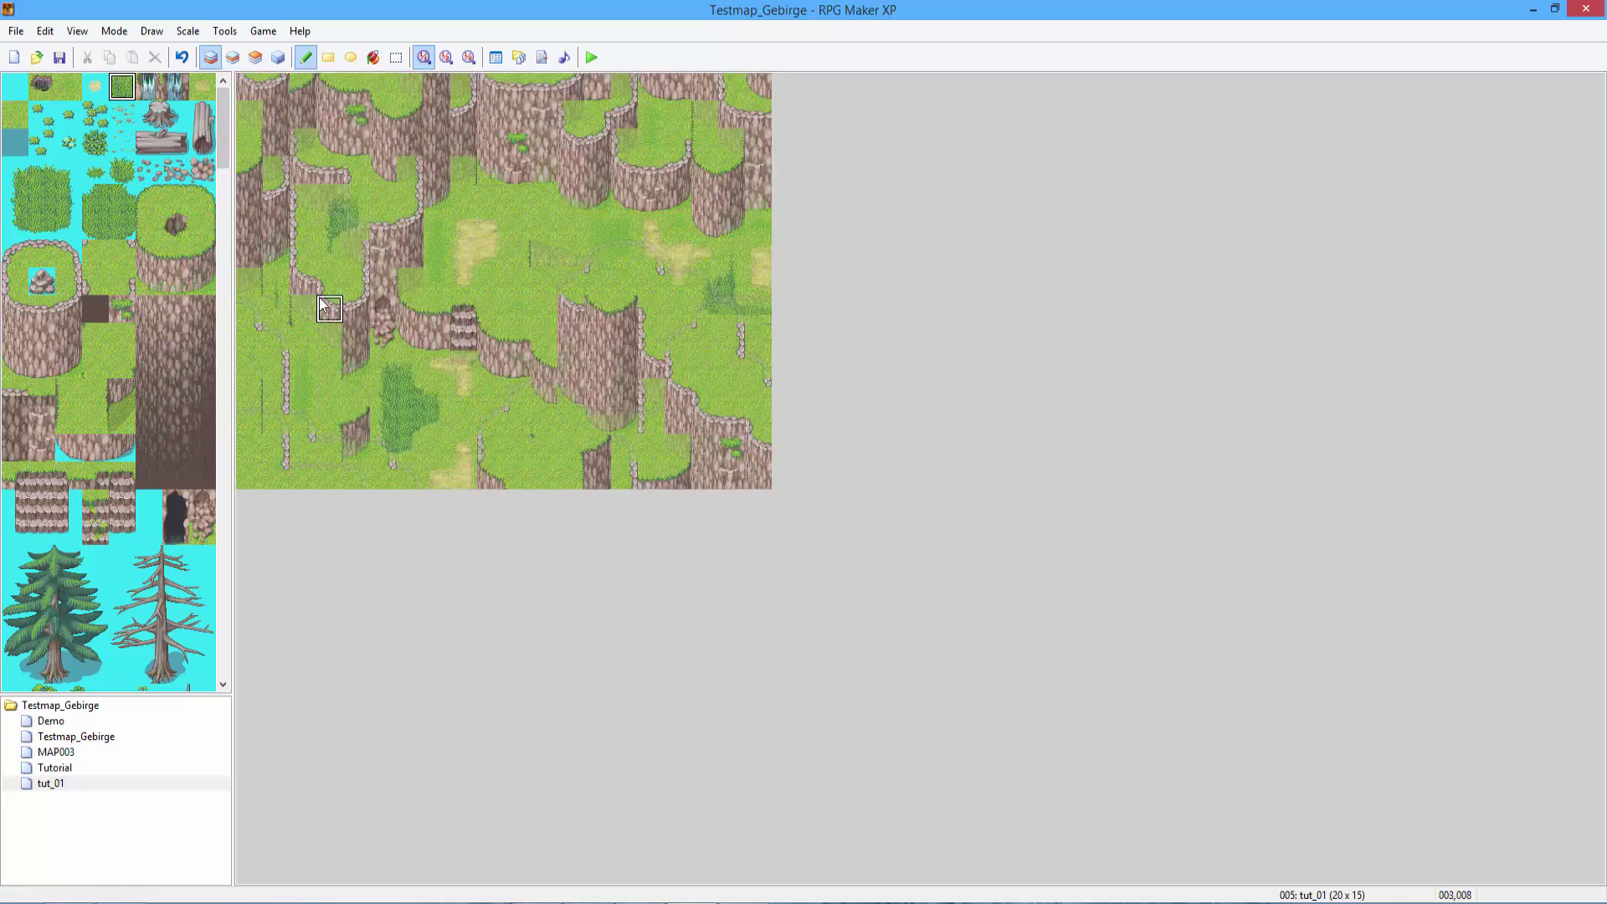
pyautogui.click(234, 59)
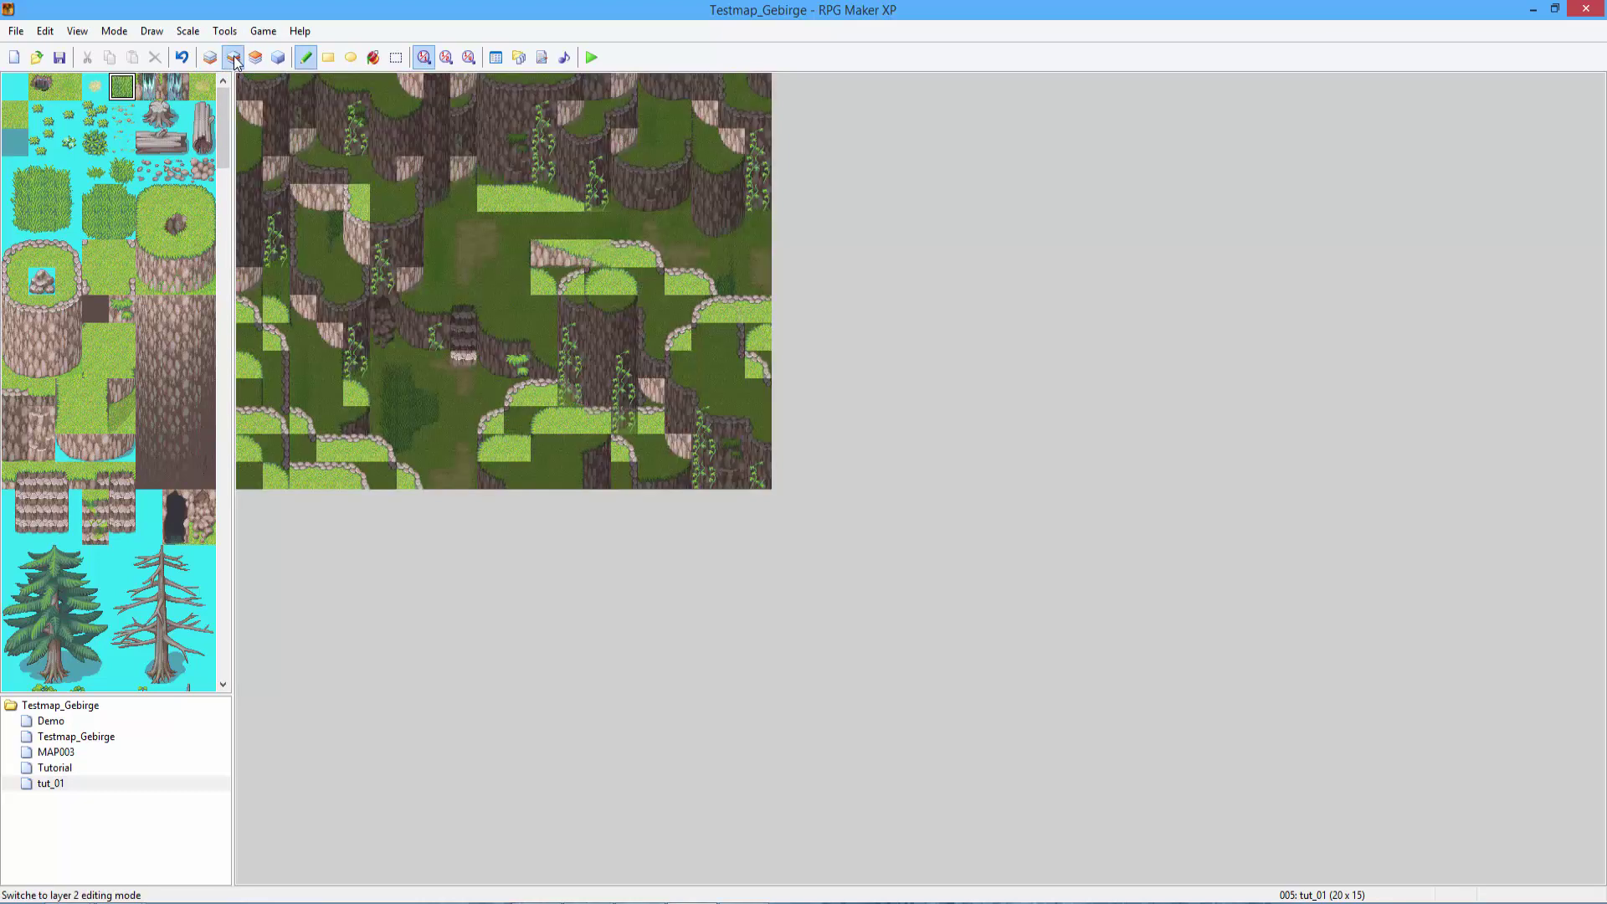
# Paint grass details and tufts on the upper-left and left grass.
pyautogui.click(115, 121)
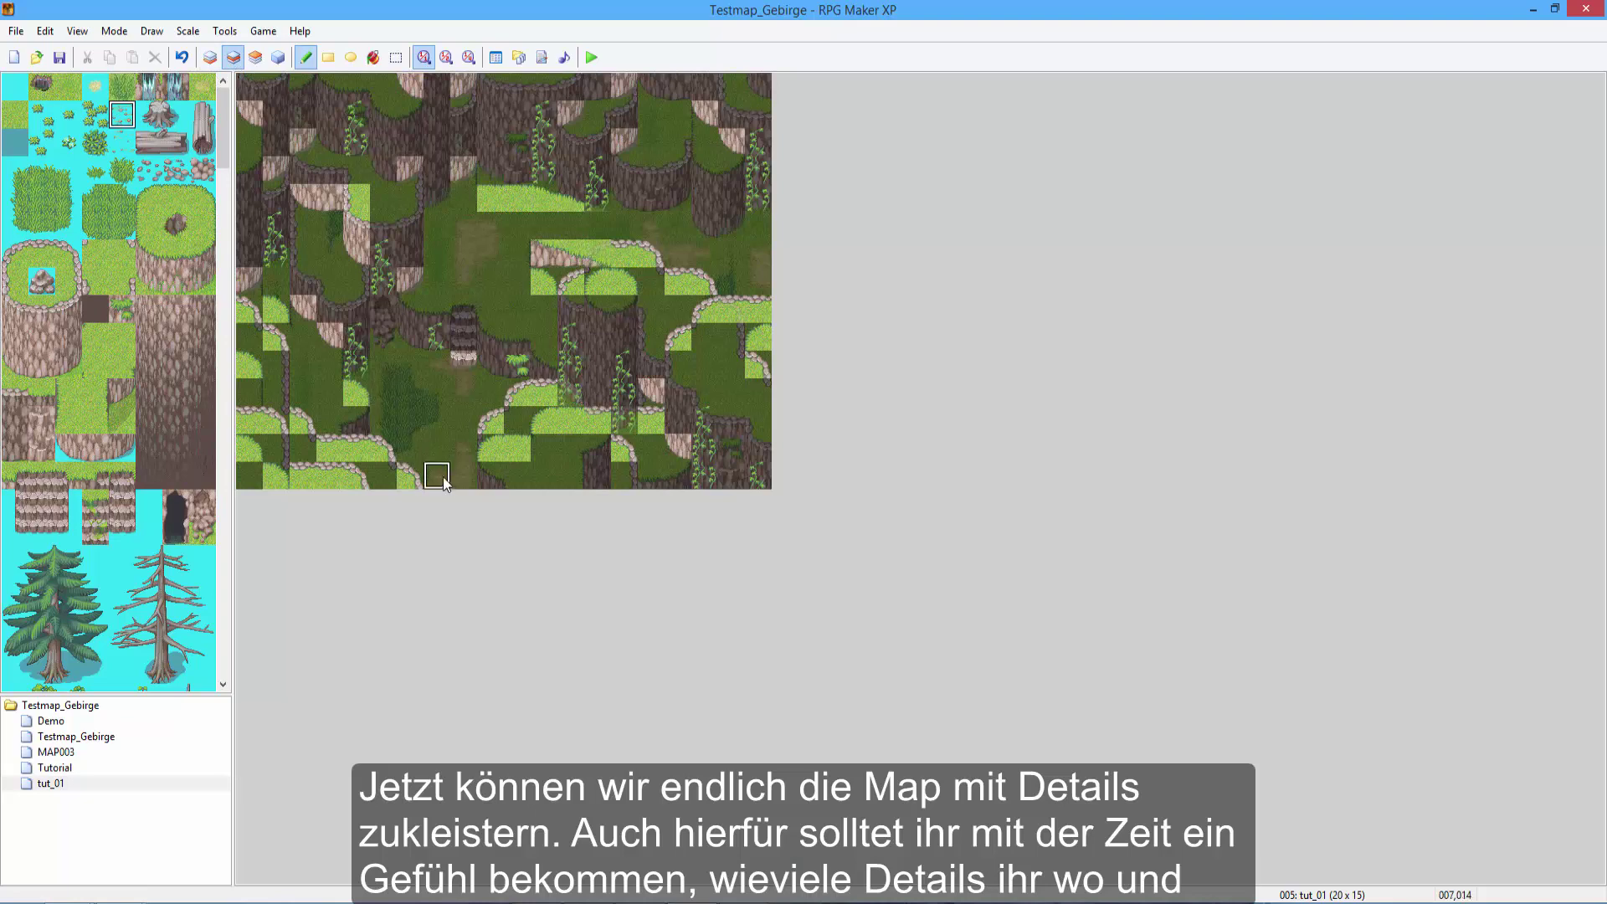
pyautogui.click(122, 144)
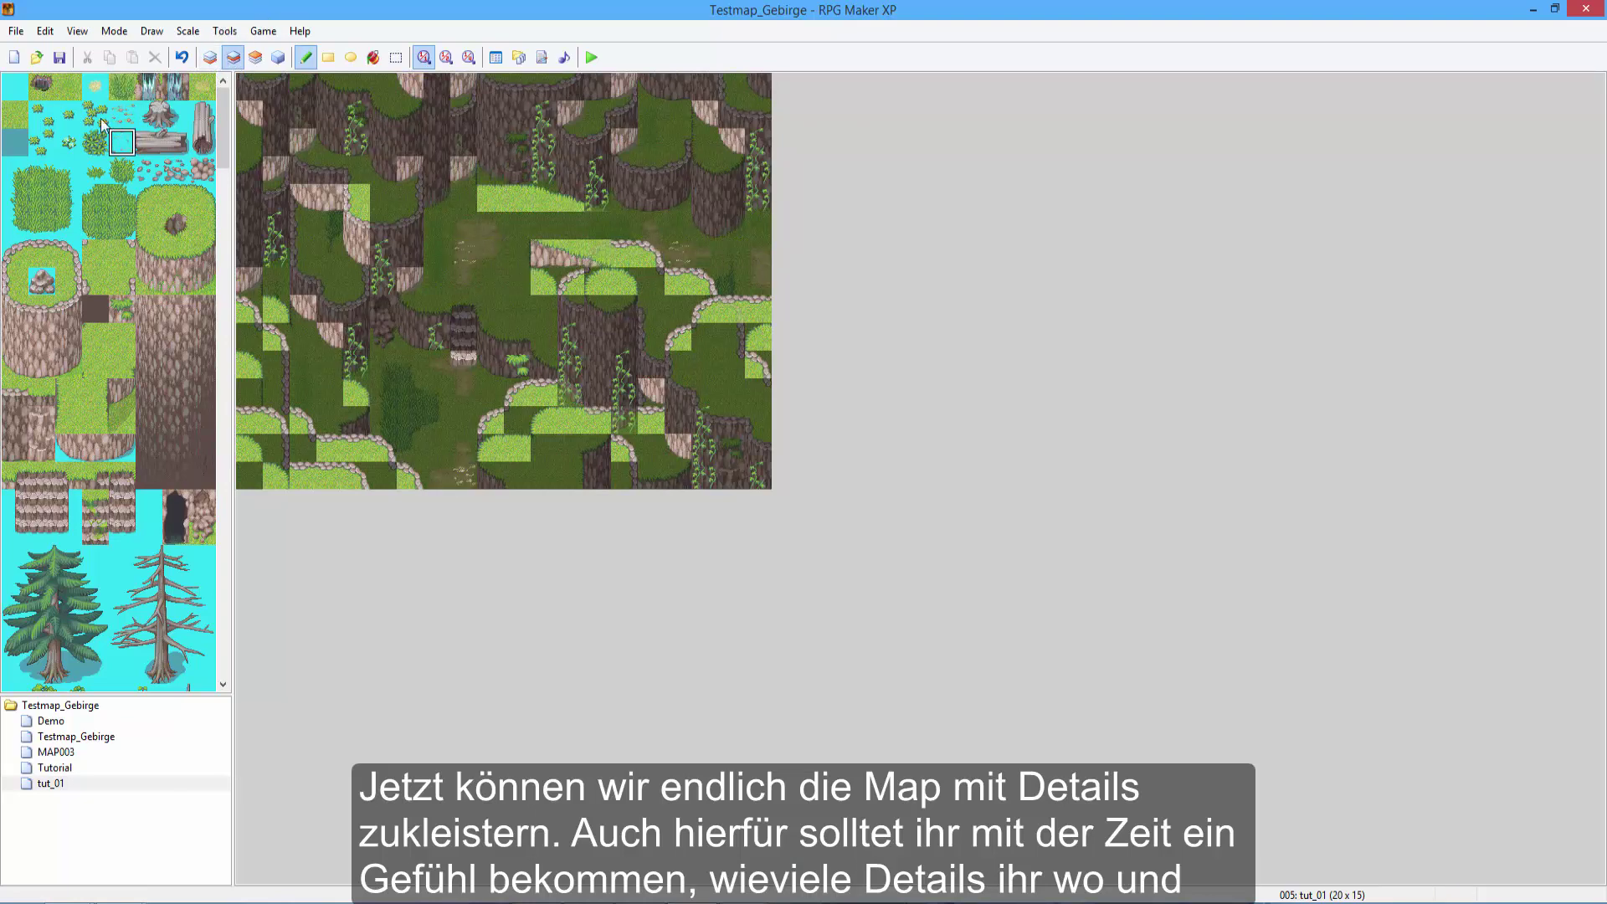
pyautogui.click(745, 272)
pyautogui.click(46, 124)
pyautogui.click(328, 224)
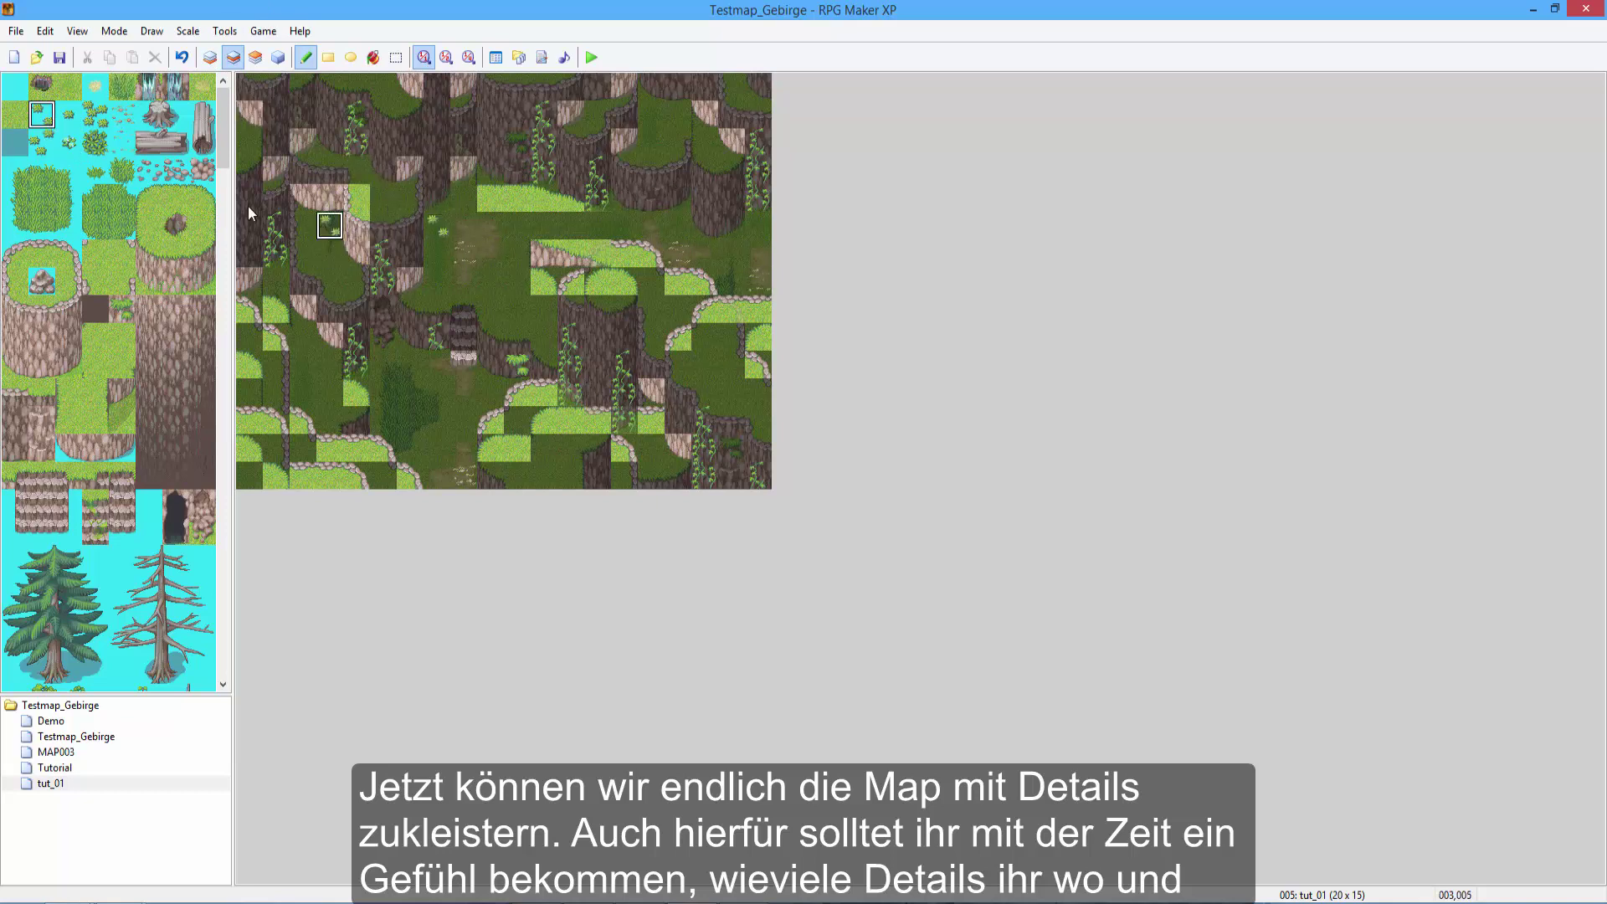
pyautogui.click(96, 143)
pyautogui.click(301, 334)
# Add a grass tuft in the lower middle and a two-tile wispy grass patch in the map middle.
pyautogui.moveTo(150, 115); pyautogui.dragTo(201, 113)
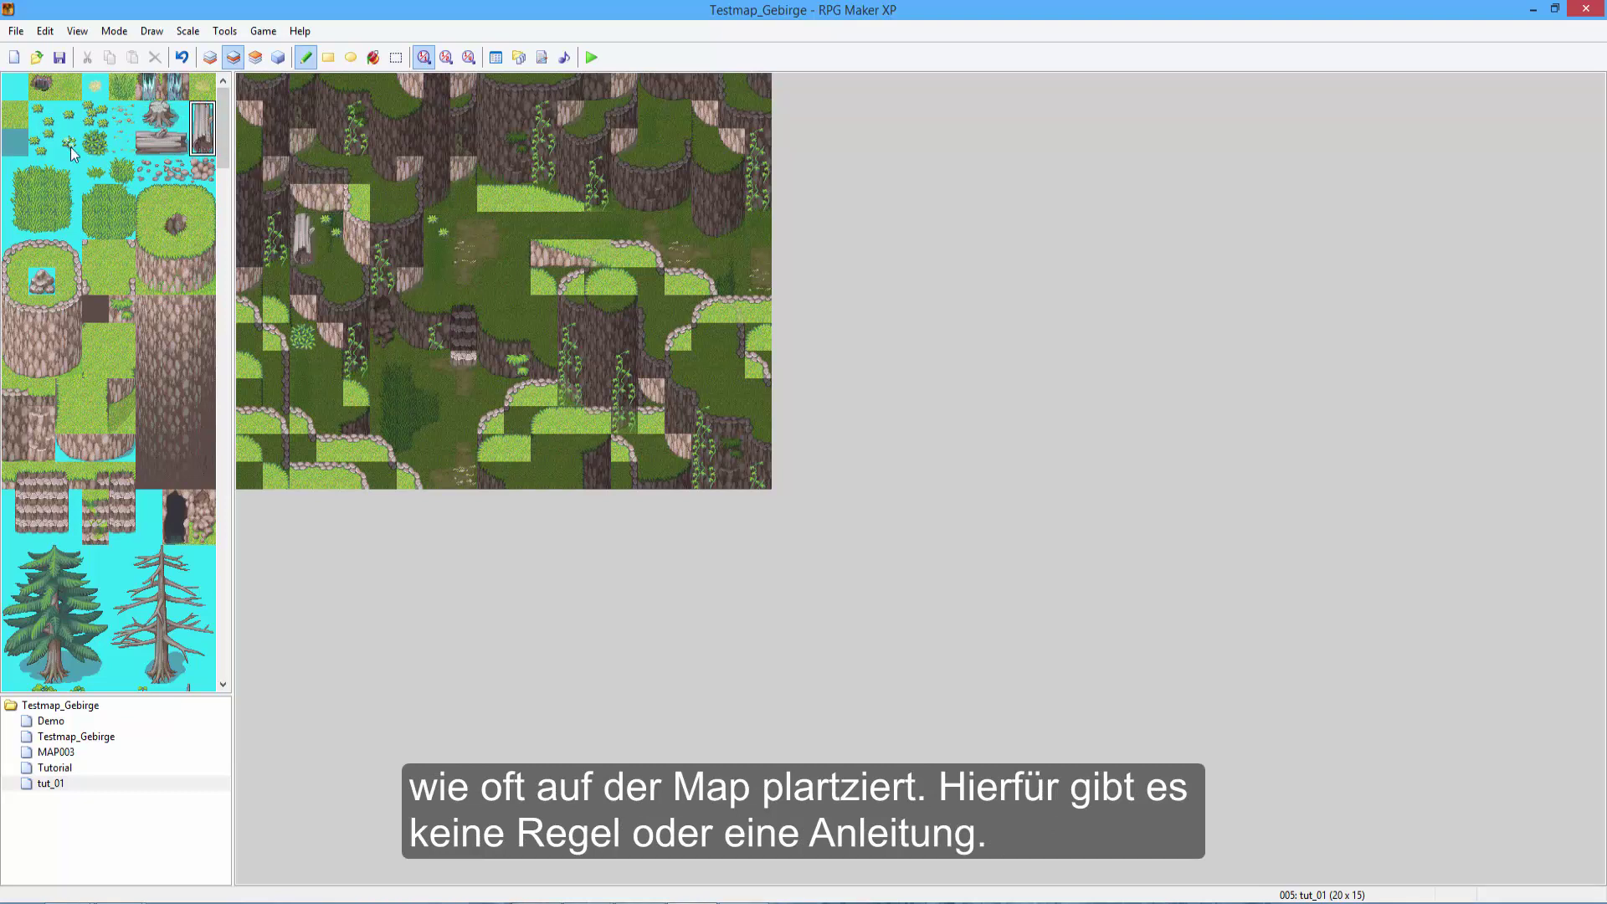
pyautogui.click(95, 143)
pyautogui.click(517, 420)
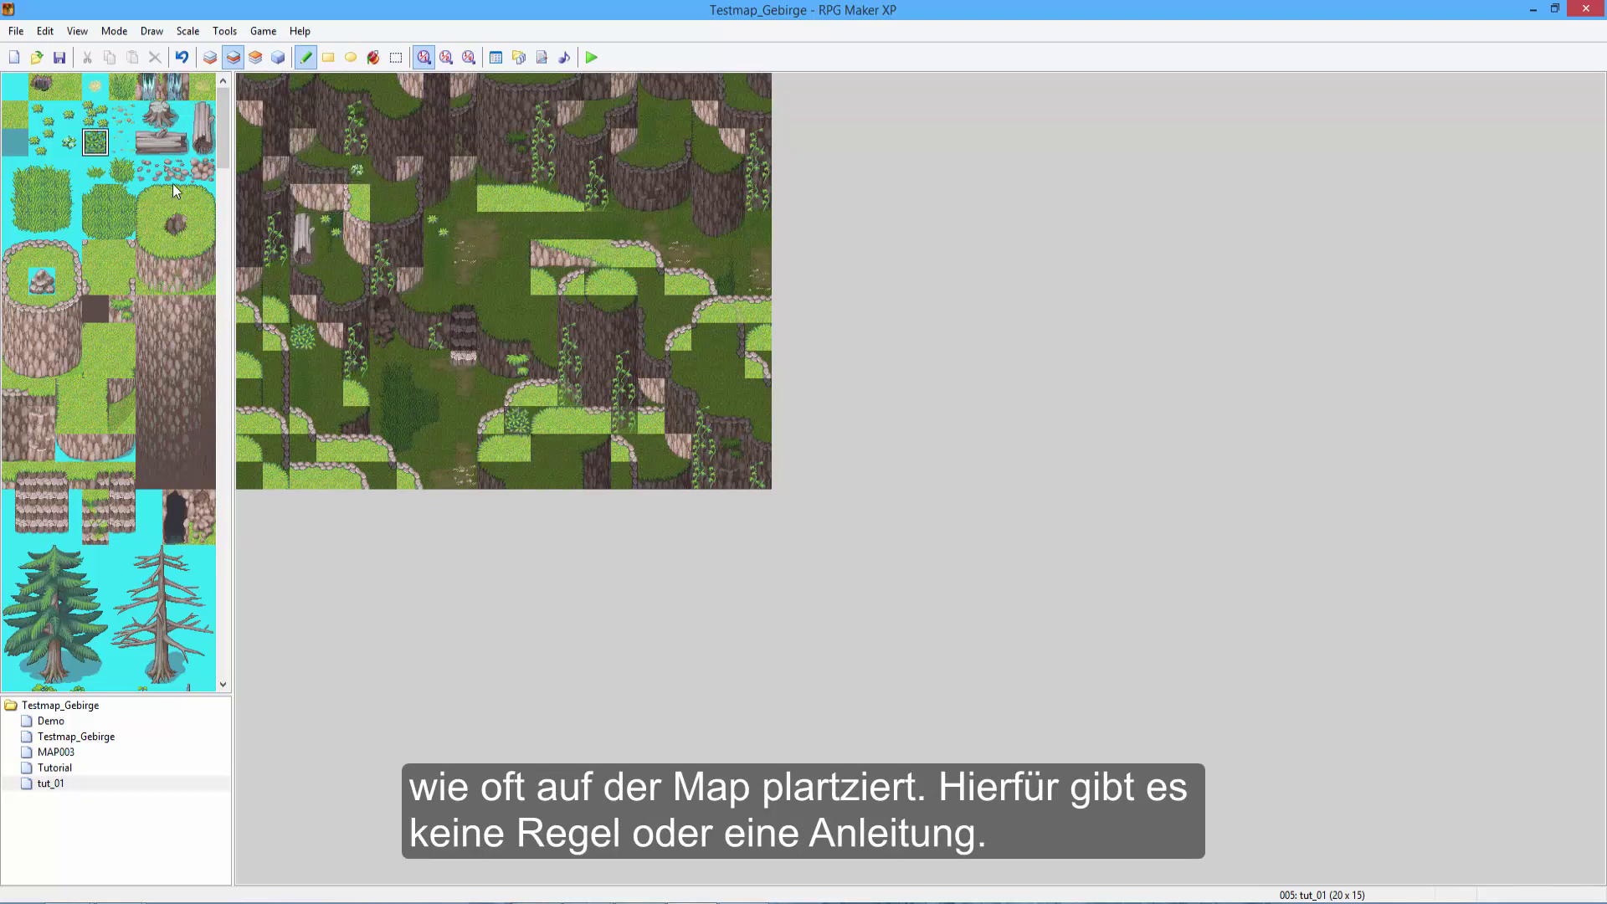
pyautogui.scroll(-7, 90, 371)
pyautogui.click(90, 371)
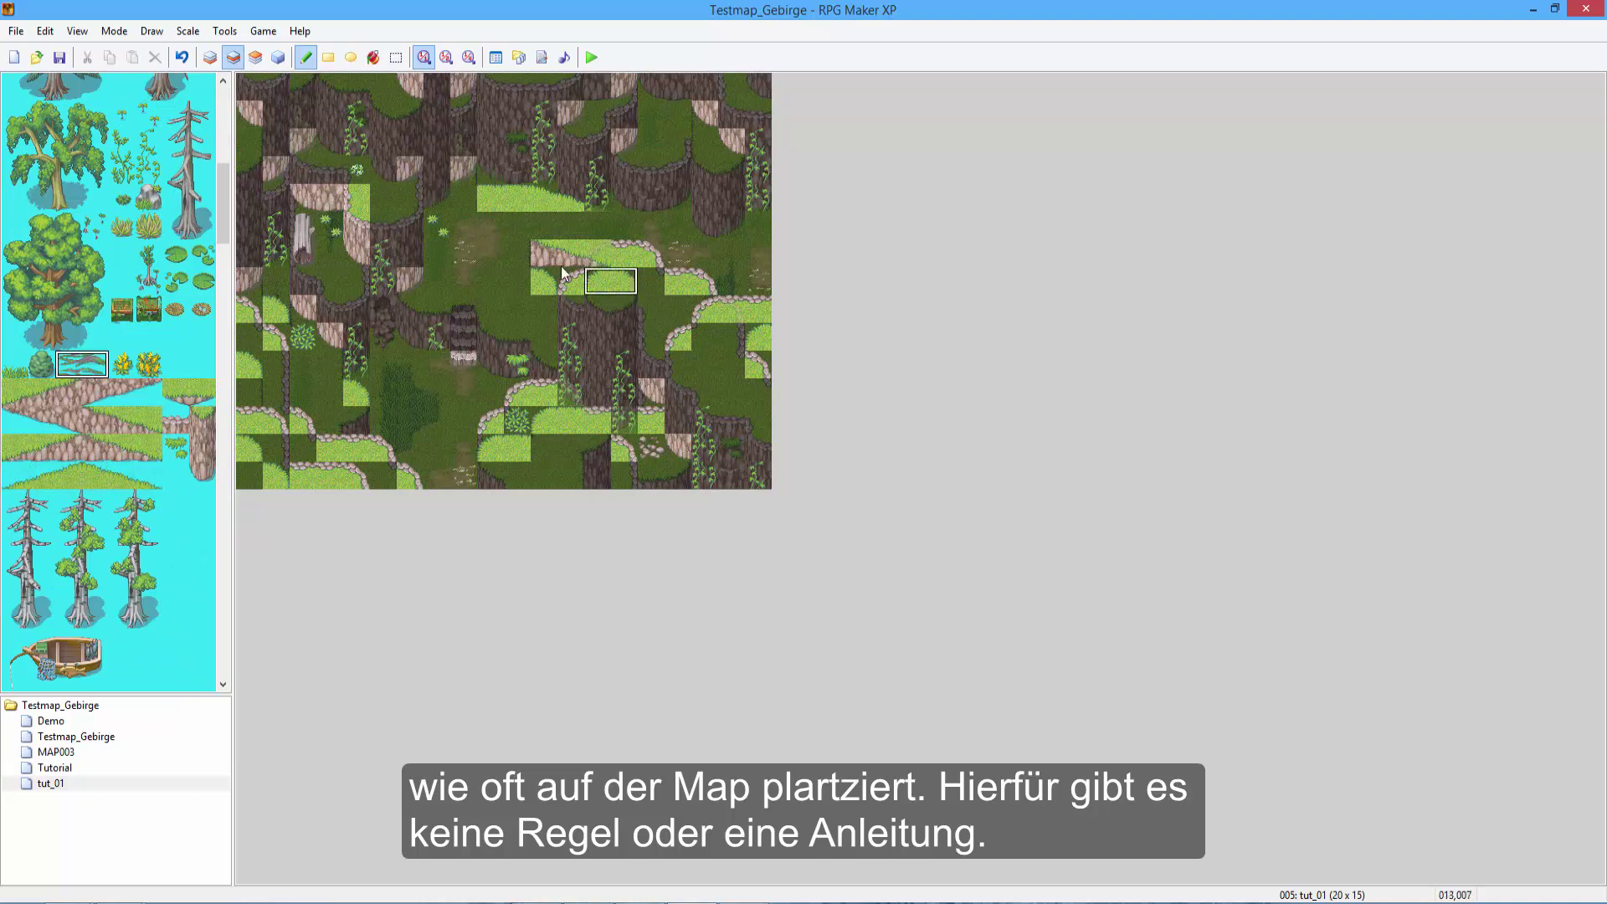
pyautogui.click(484, 280)
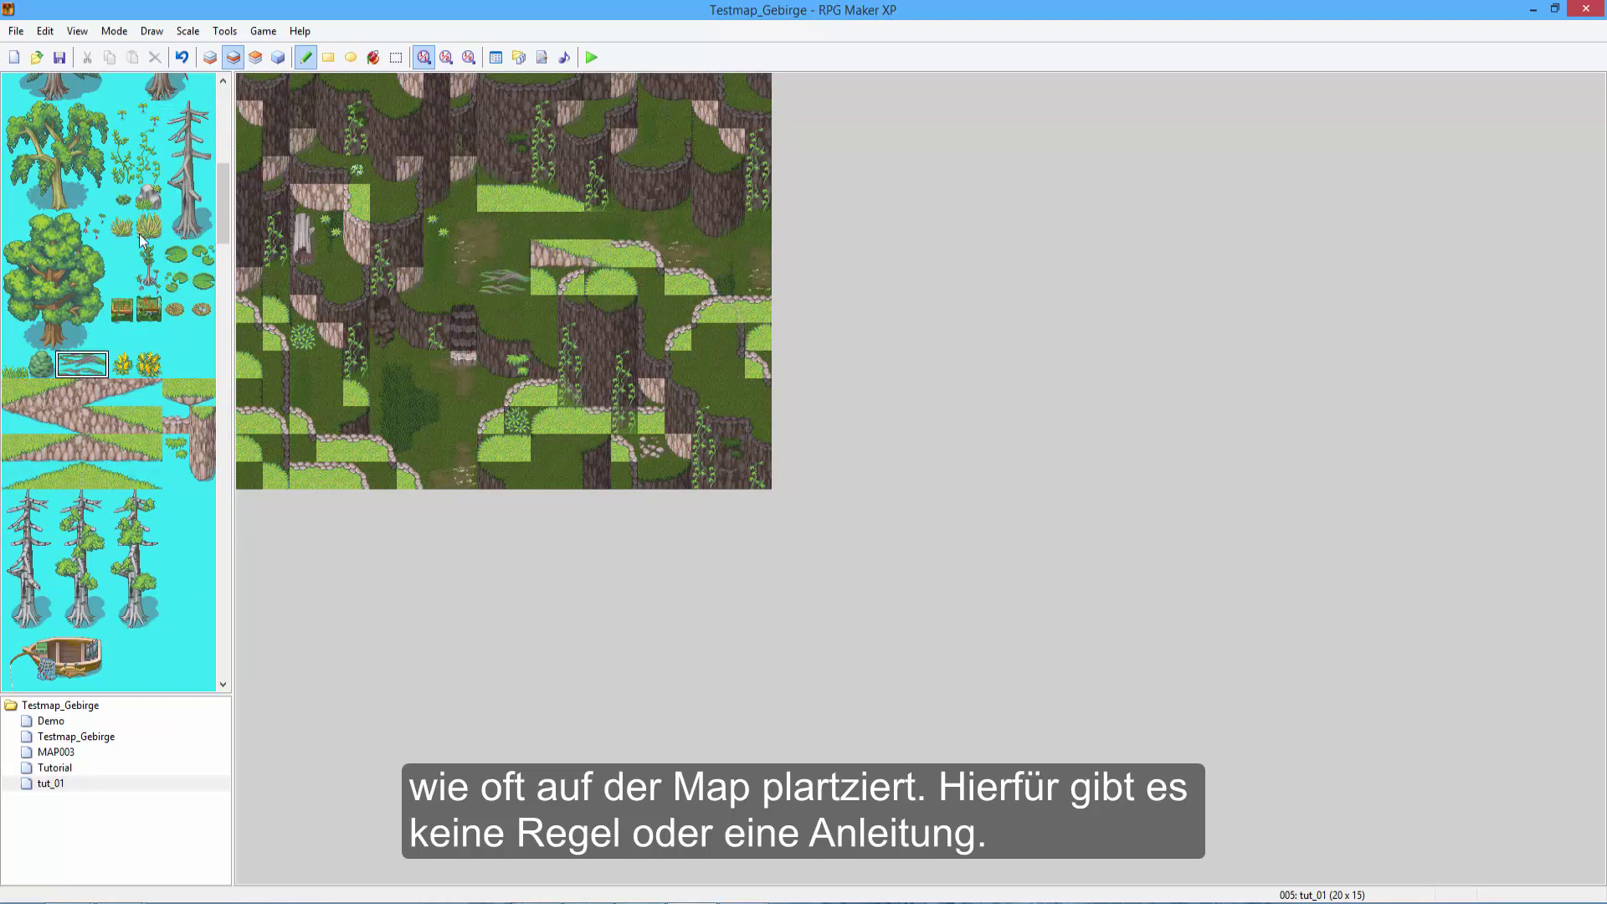
# Scatter grass tufts around and below the stairs, undoing the last misplaced one.
pyautogui.click(149, 226)
pyautogui.click(436, 446)
pyautogui.click(490, 391)
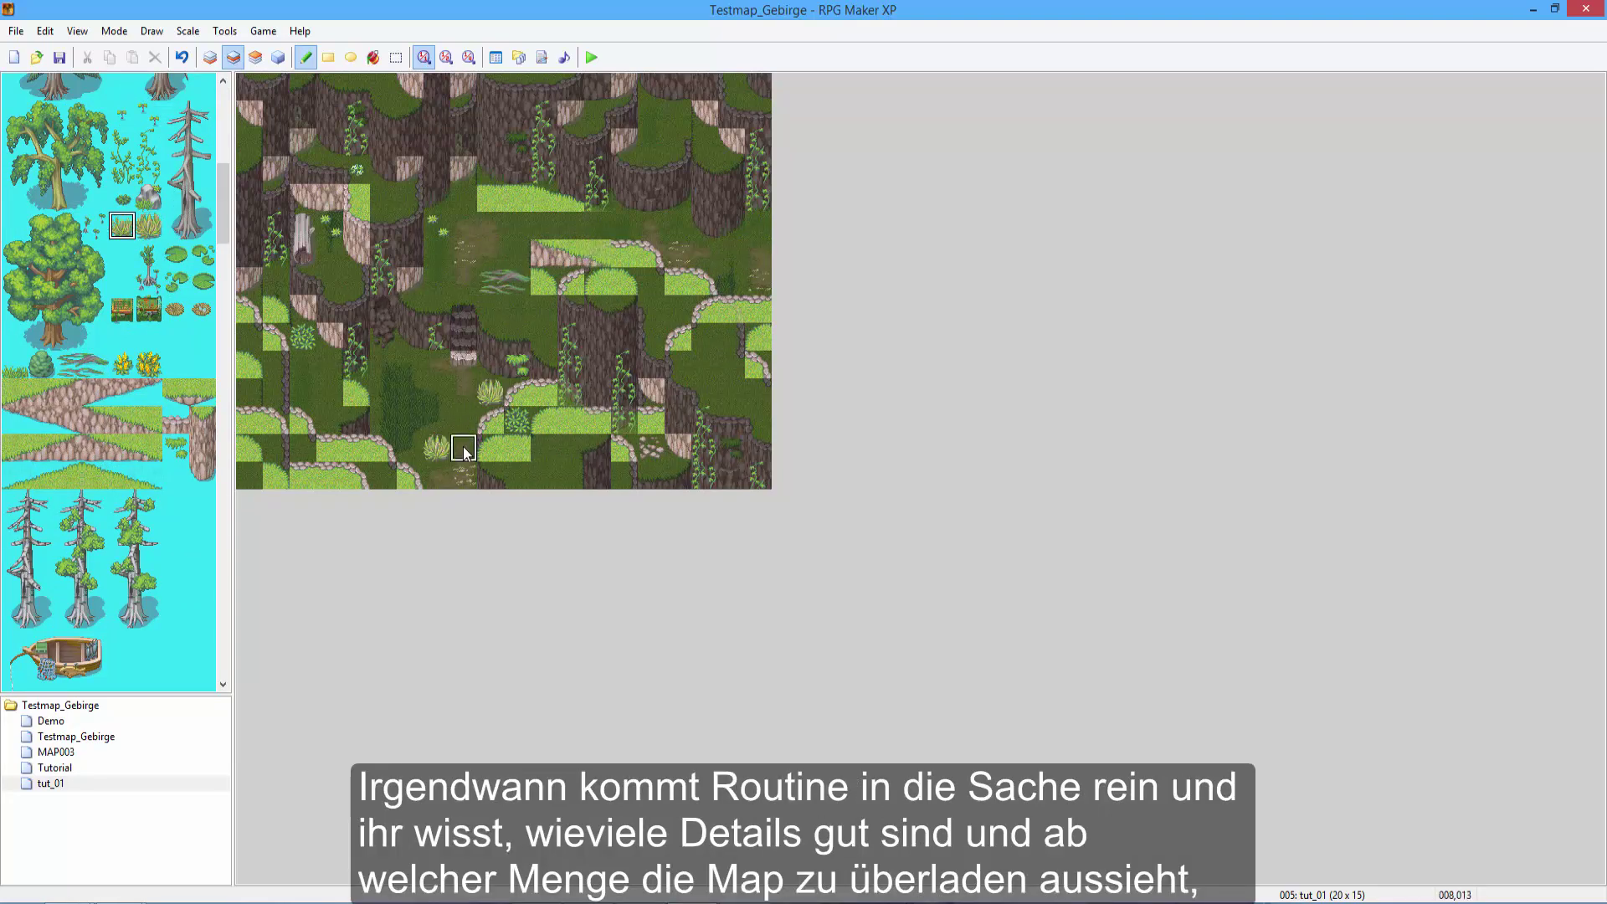
pyautogui.click(463, 420)
pyautogui.click(382, 367)
pyautogui.hotkey('ctrl', 'z')
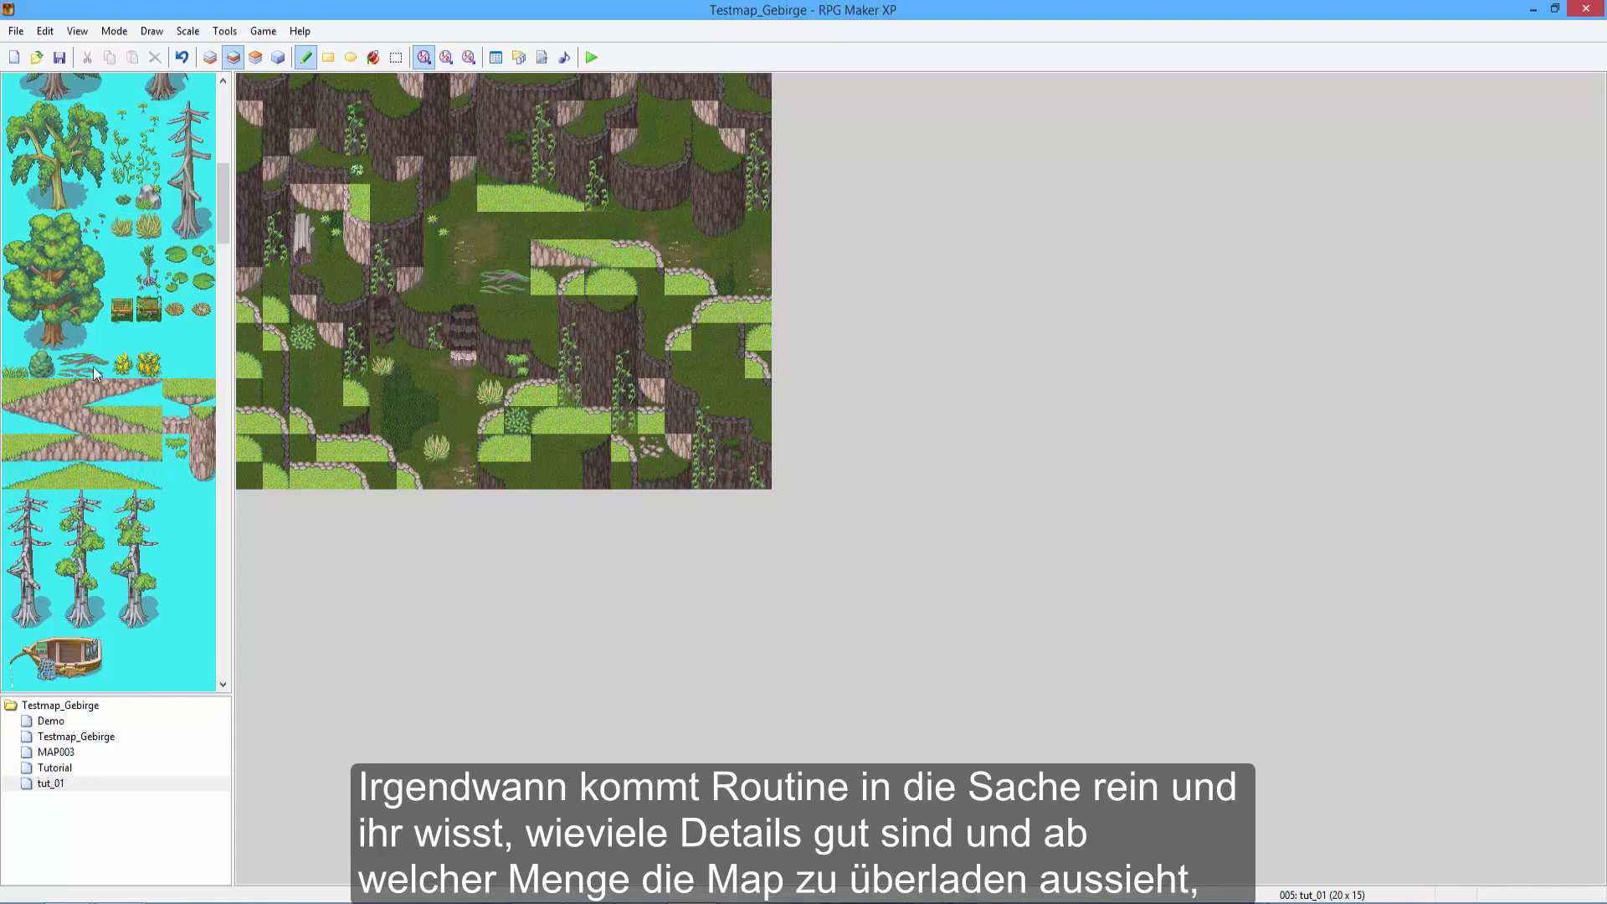
# Paint small sprouts in the lower middle and bottom edge, plus a yellow flower.
pyautogui.click(14, 364)
pyautogui.click(463, 420)
pyautogui.click(122, 114)
pyautogui.click(436, 475)
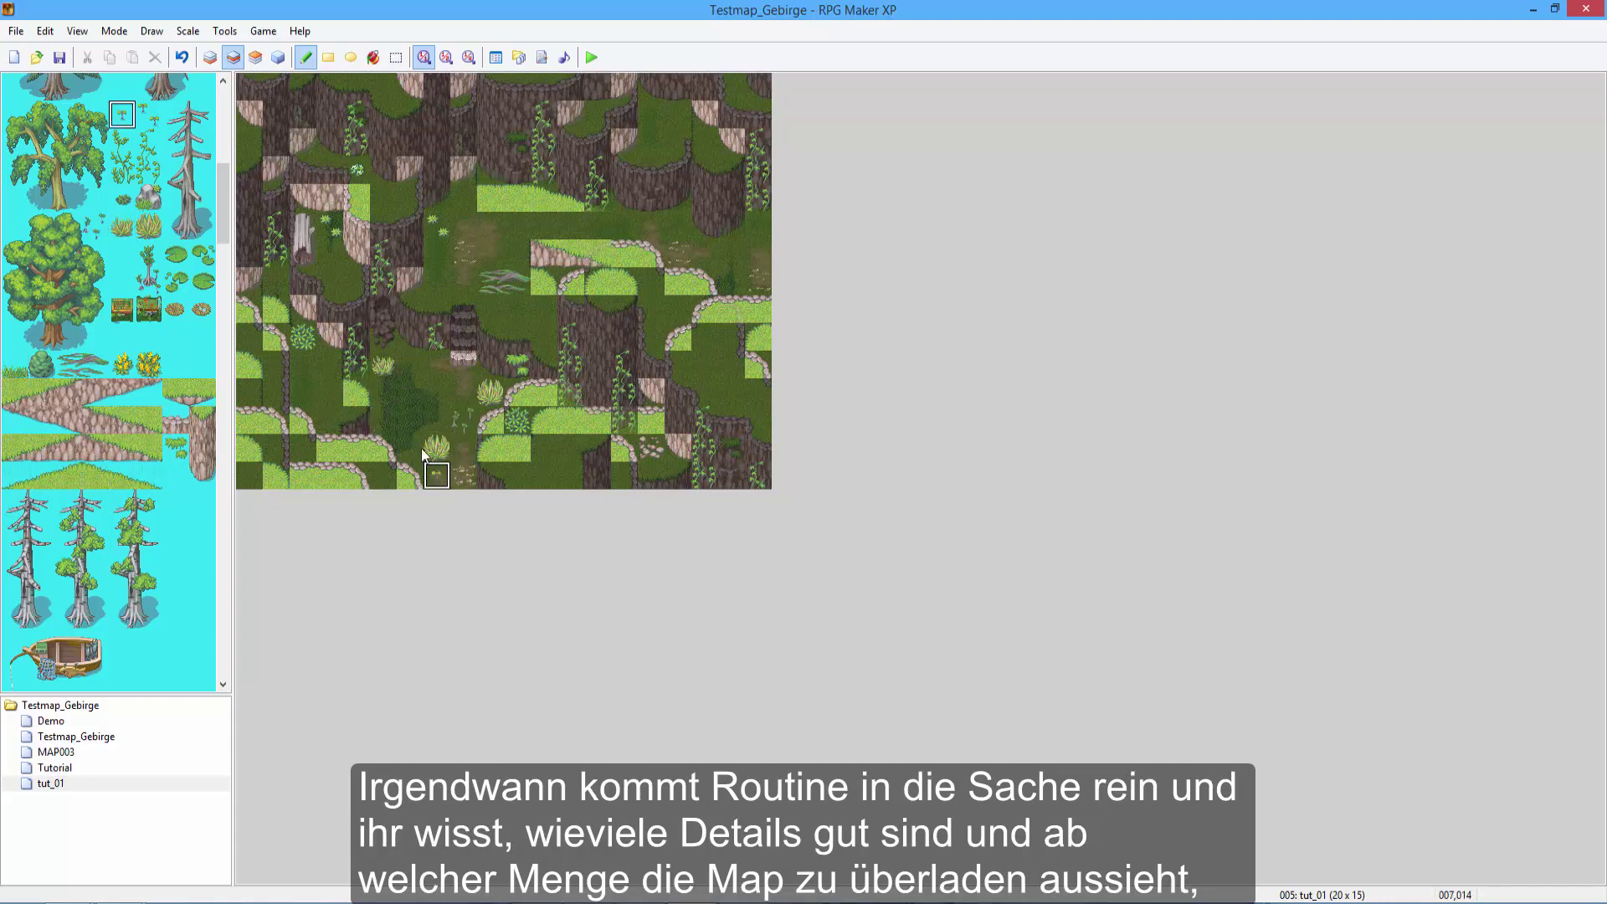
pyautogui.click(122, 364)
pyautogui.click(410, 392)
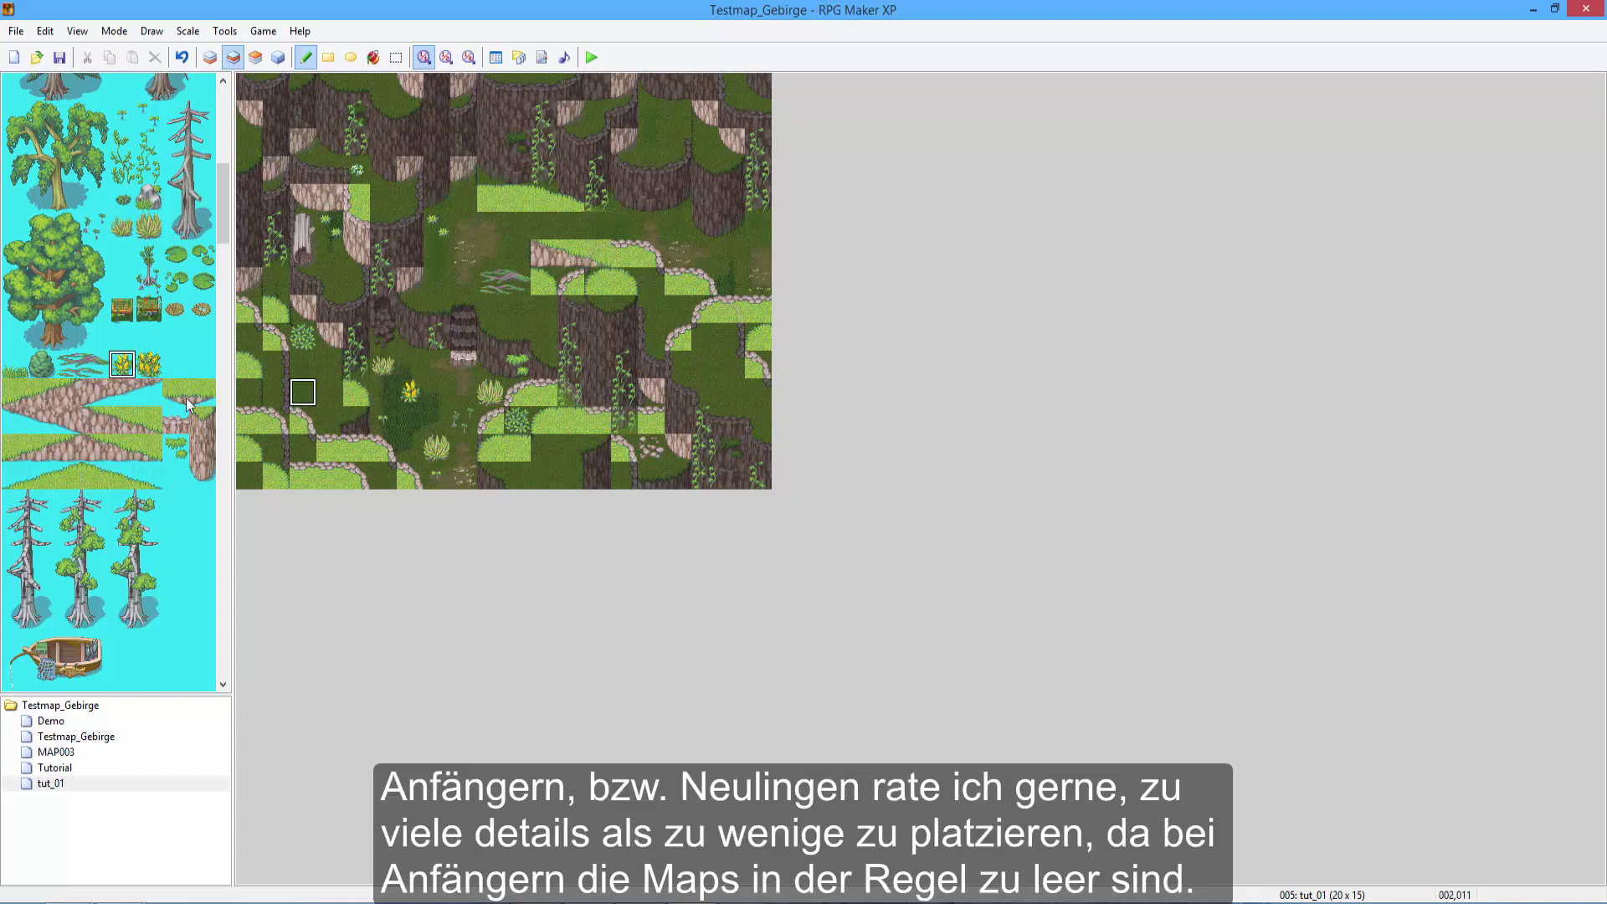
# Place an orange-flowering bush beside the stairs and a small bush to its right.
pyautogui.scroll(-5, 143, 418)
pyautogui.click(422, 362)
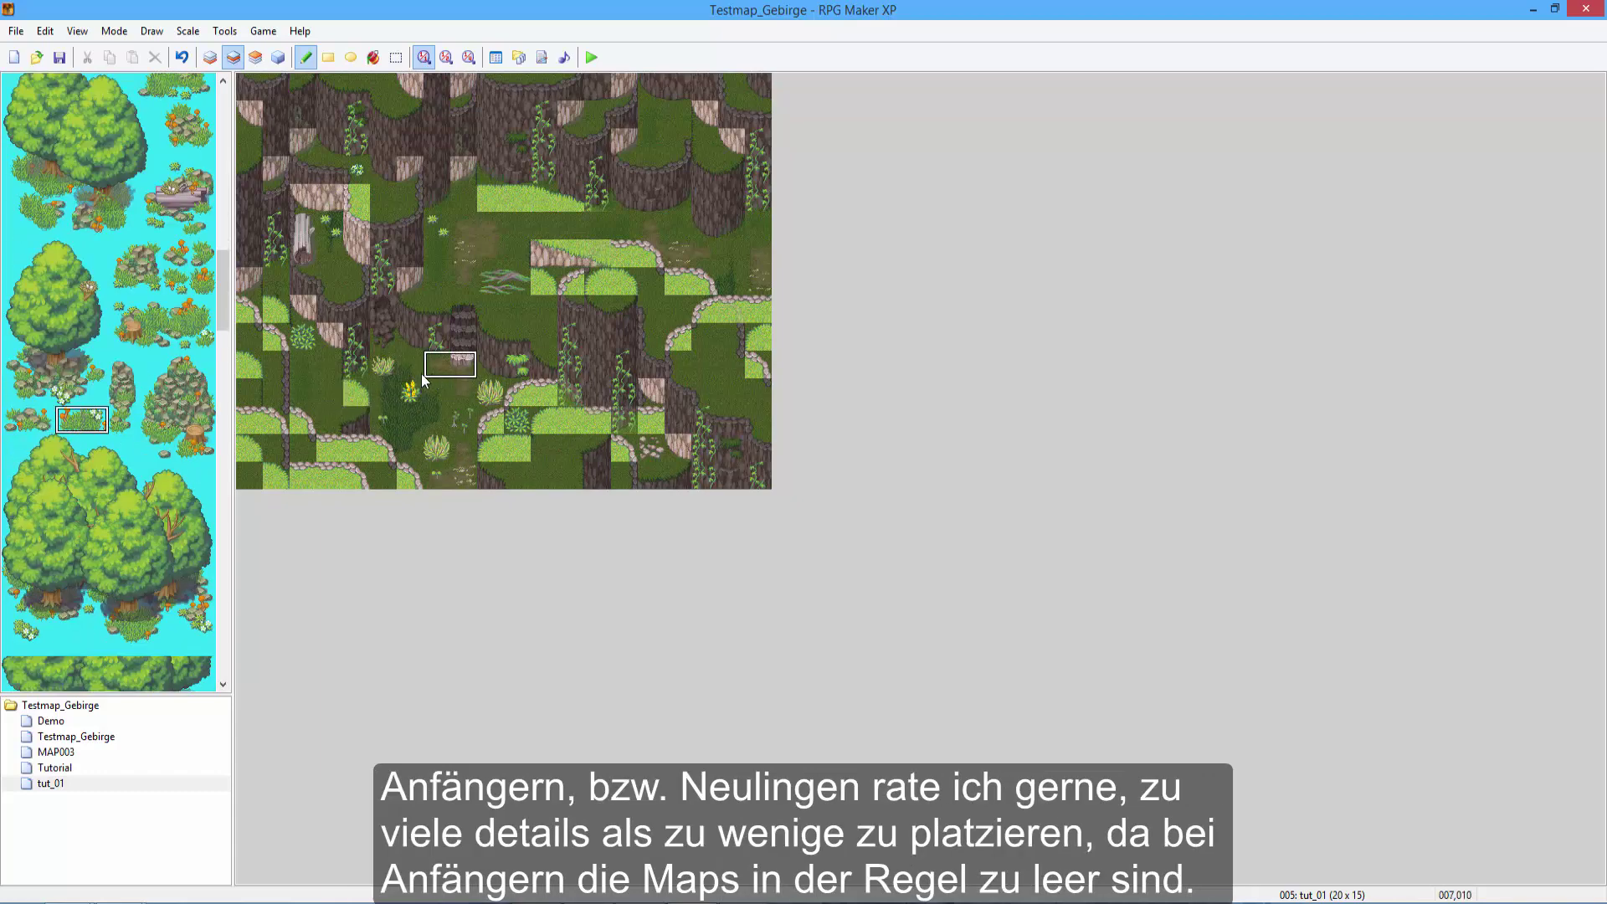
pyautogui.scroll(5, 147, 243)
pyautogui.click(122, 198)
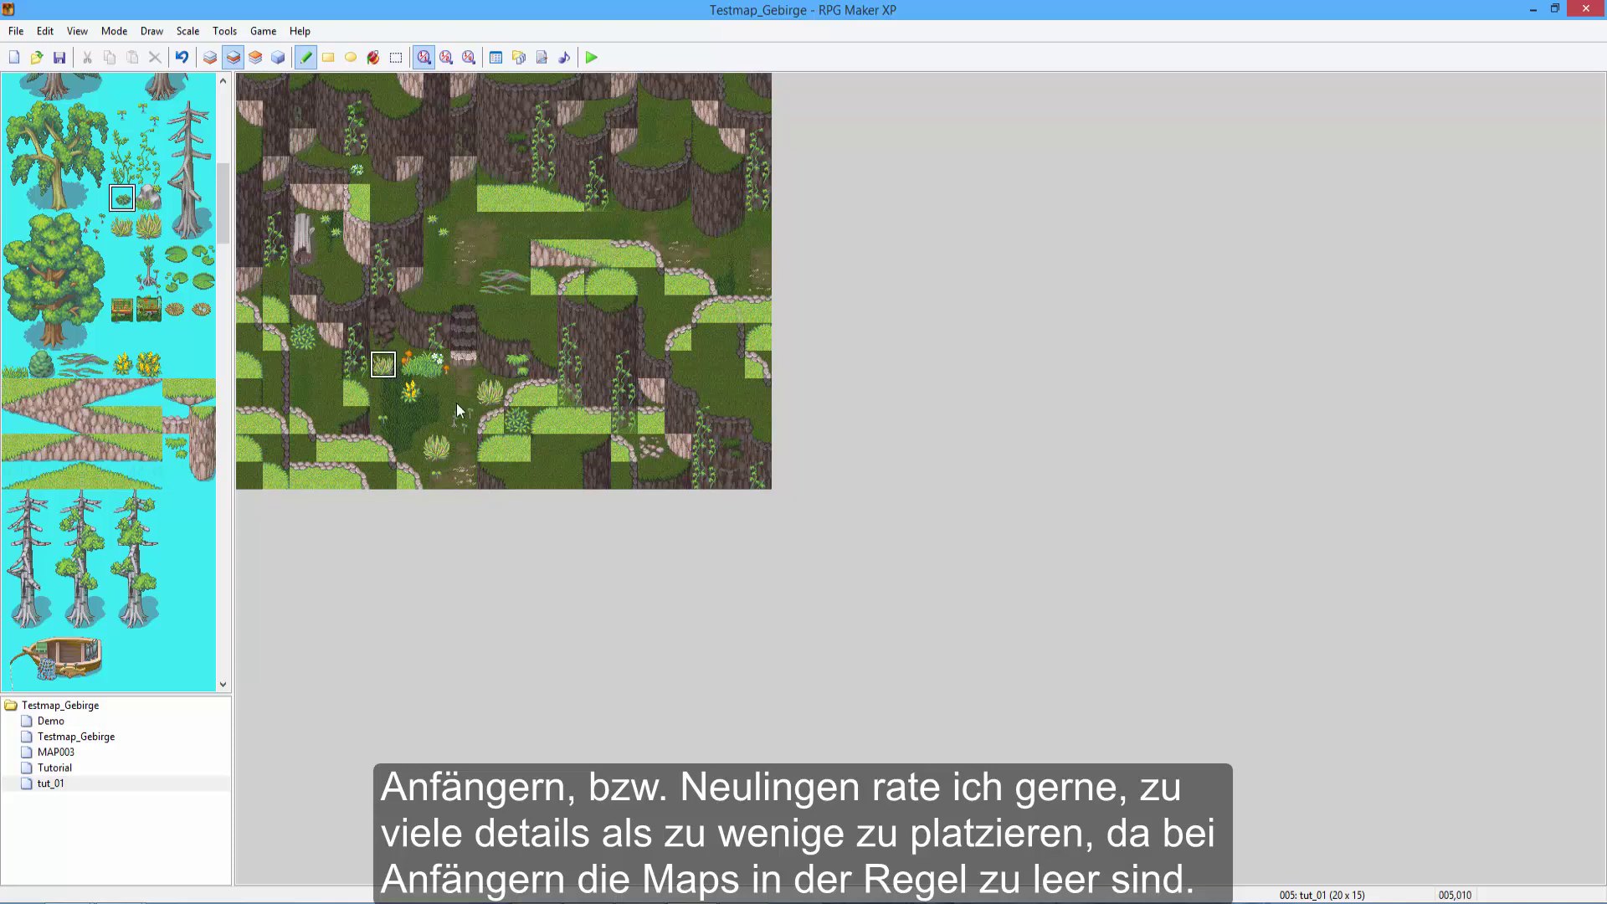
pyautogui.scroll(5, 33, 368)
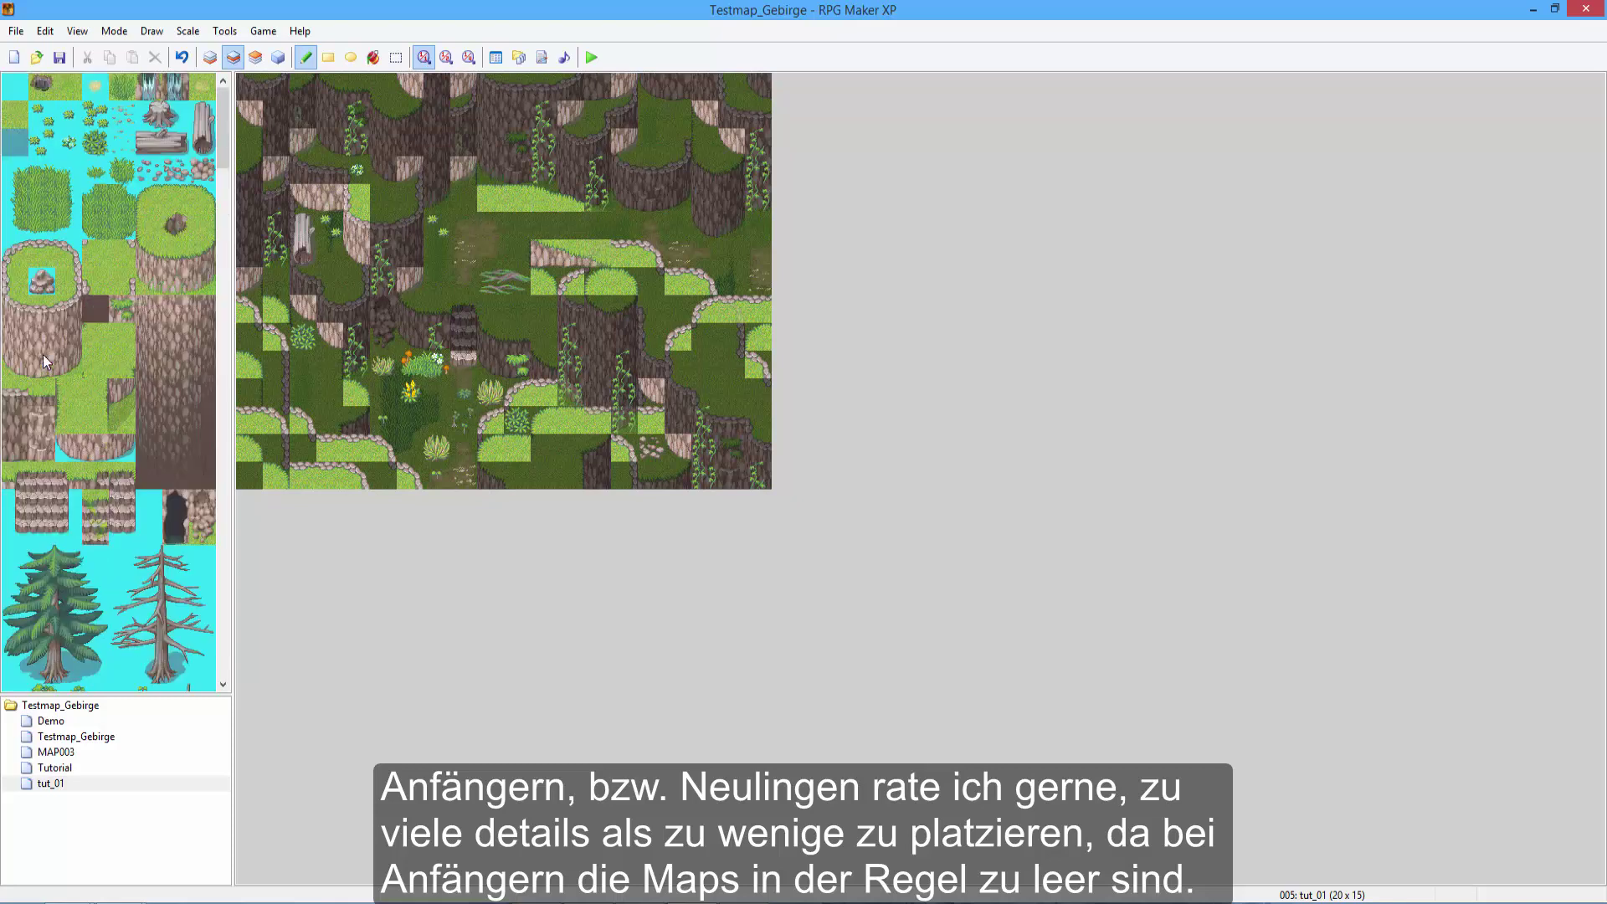
pyautogui.click(463, 391)
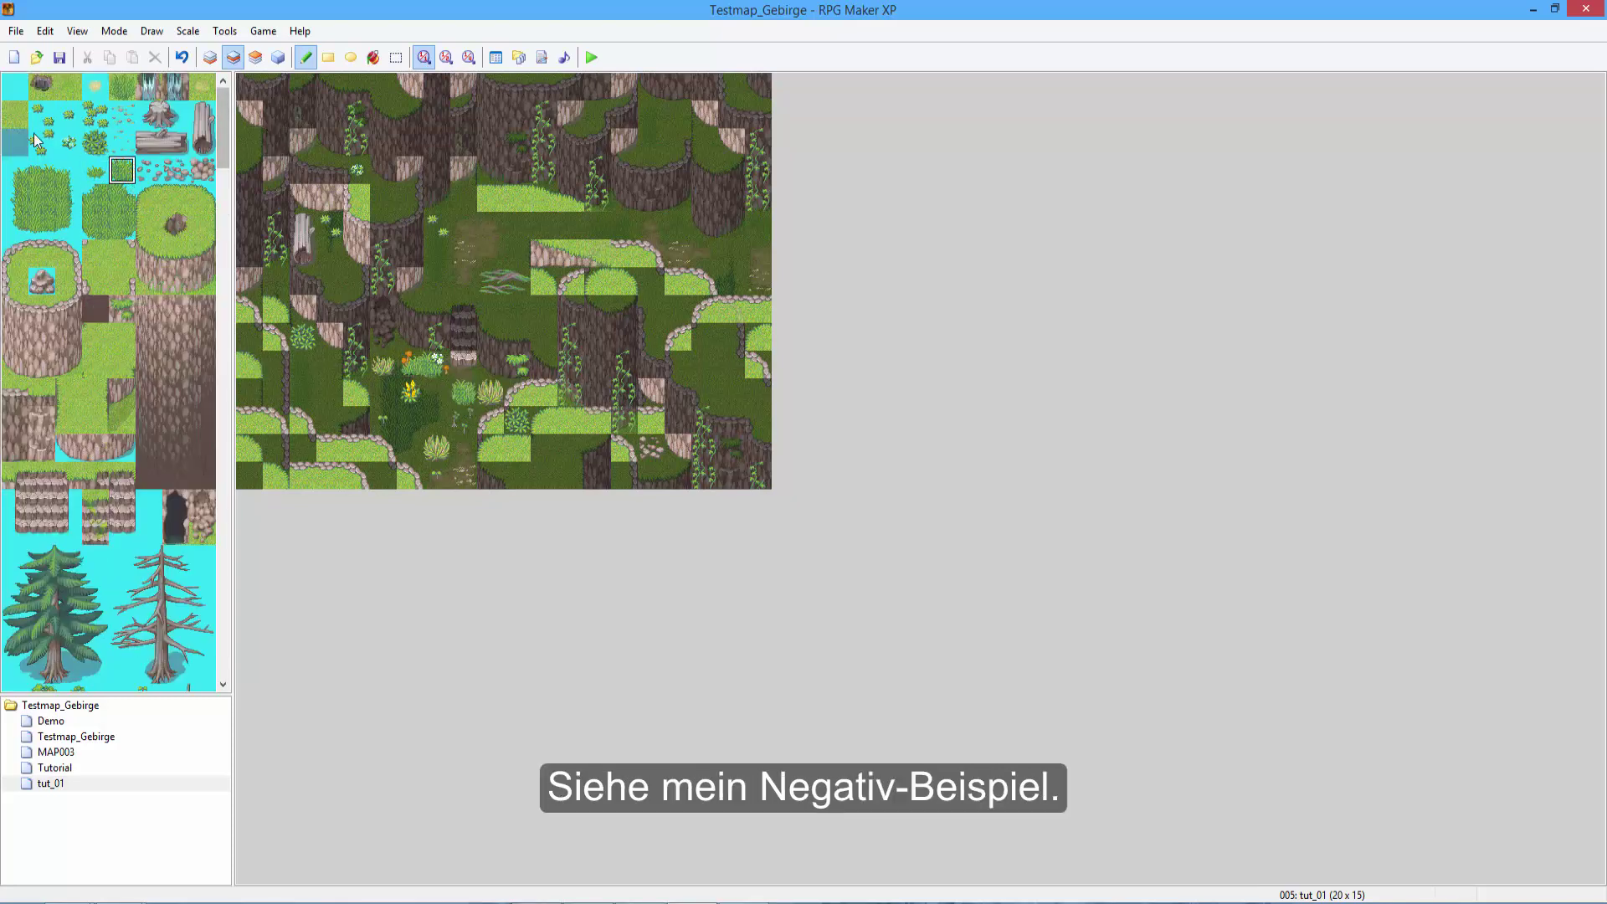
pyautogui.click(68, 114)
# Paint a small plant on the left grass and a fallen log near the bottom left.
pyautogui.click(67, 142)
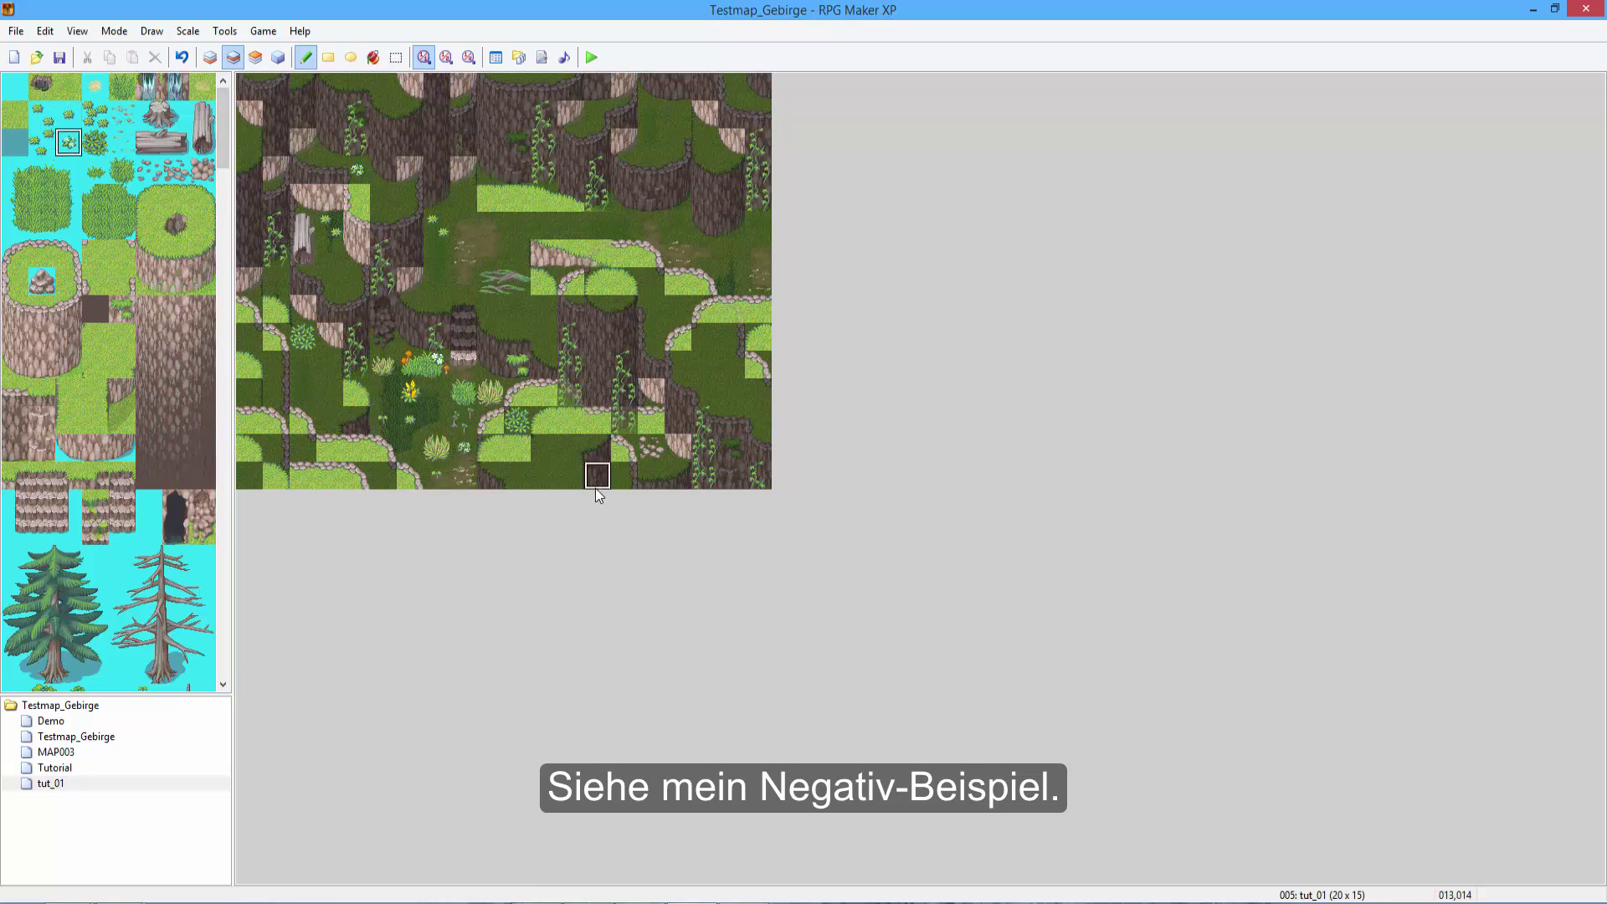
pyautogui.click(41, 142)
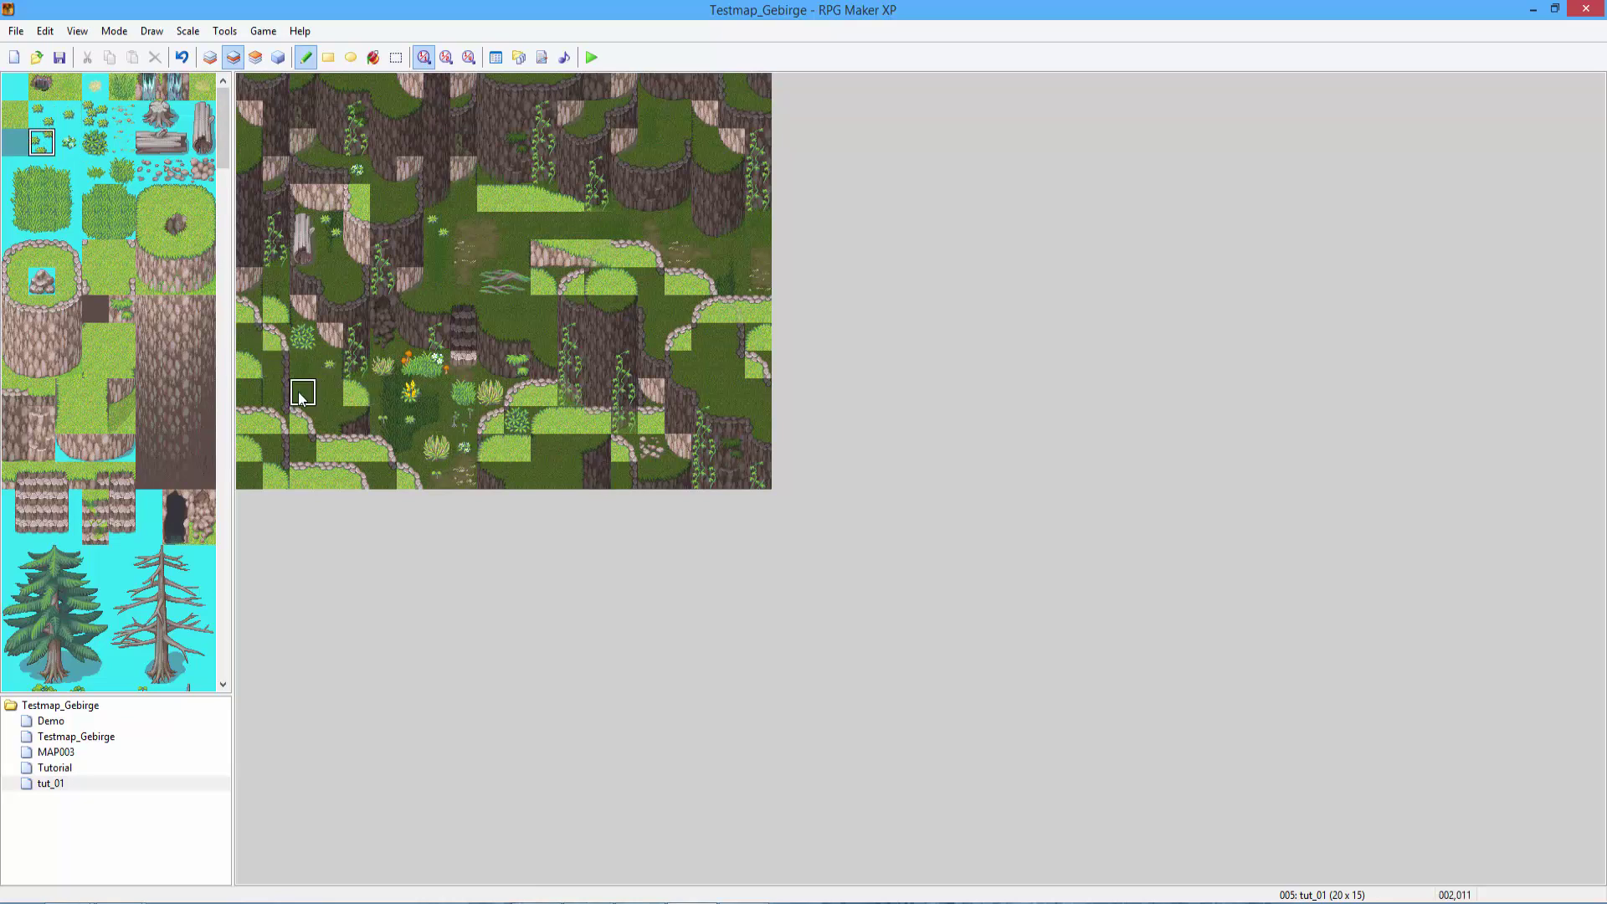
pyautogui.click(303, 393)
pyautogui.click(117, 174)
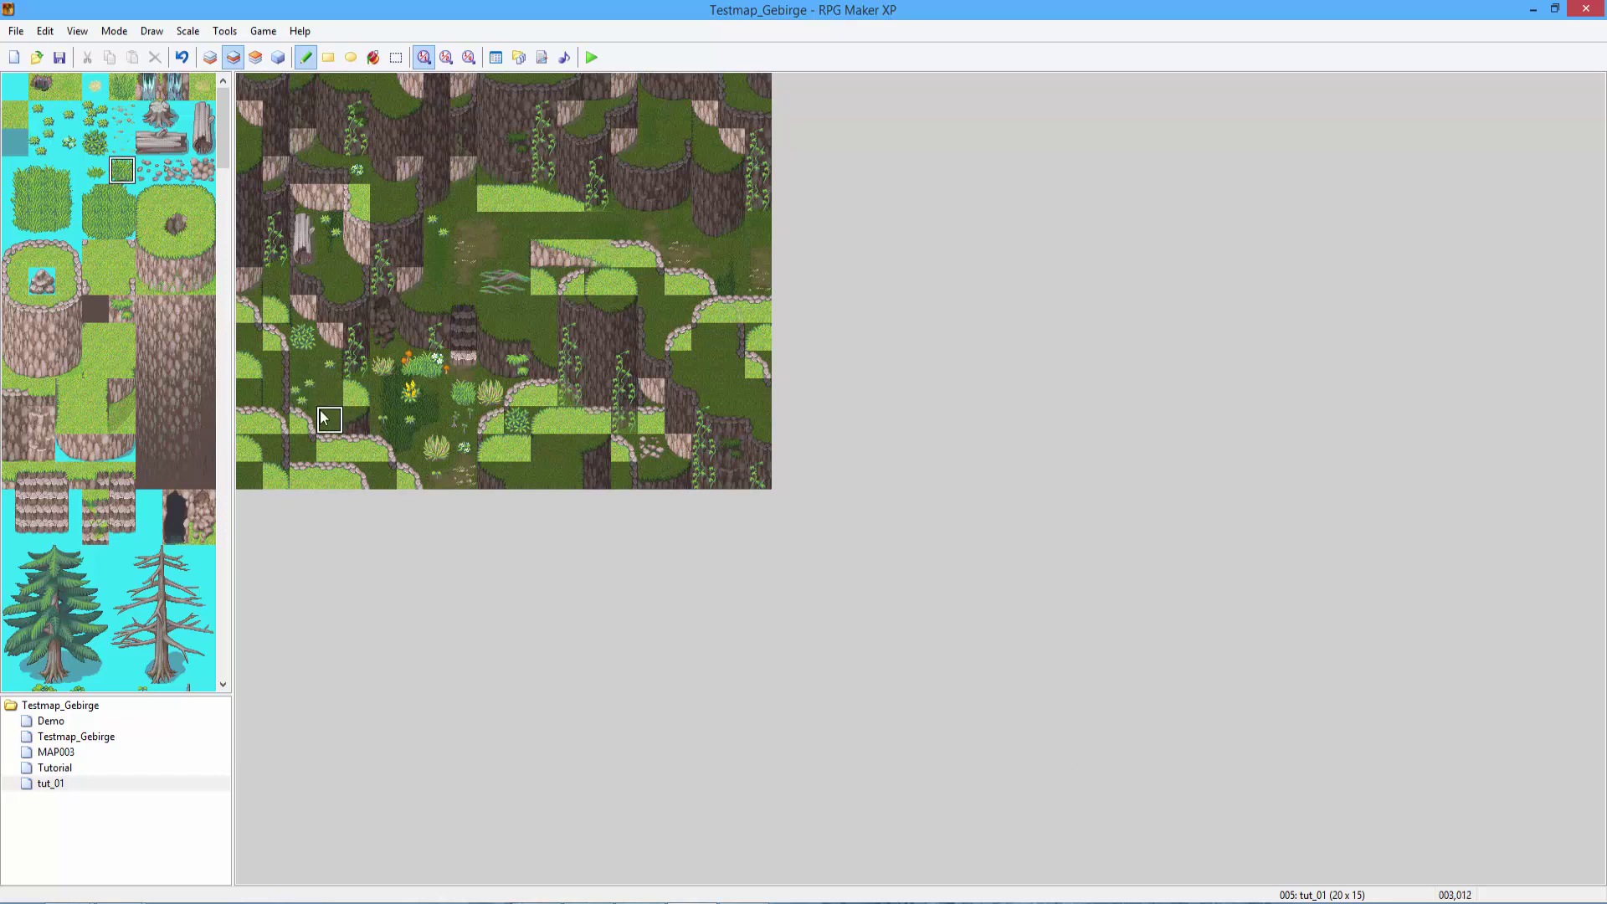
pyautogui.click(185, 148)
pyautogui.click(300, 452)
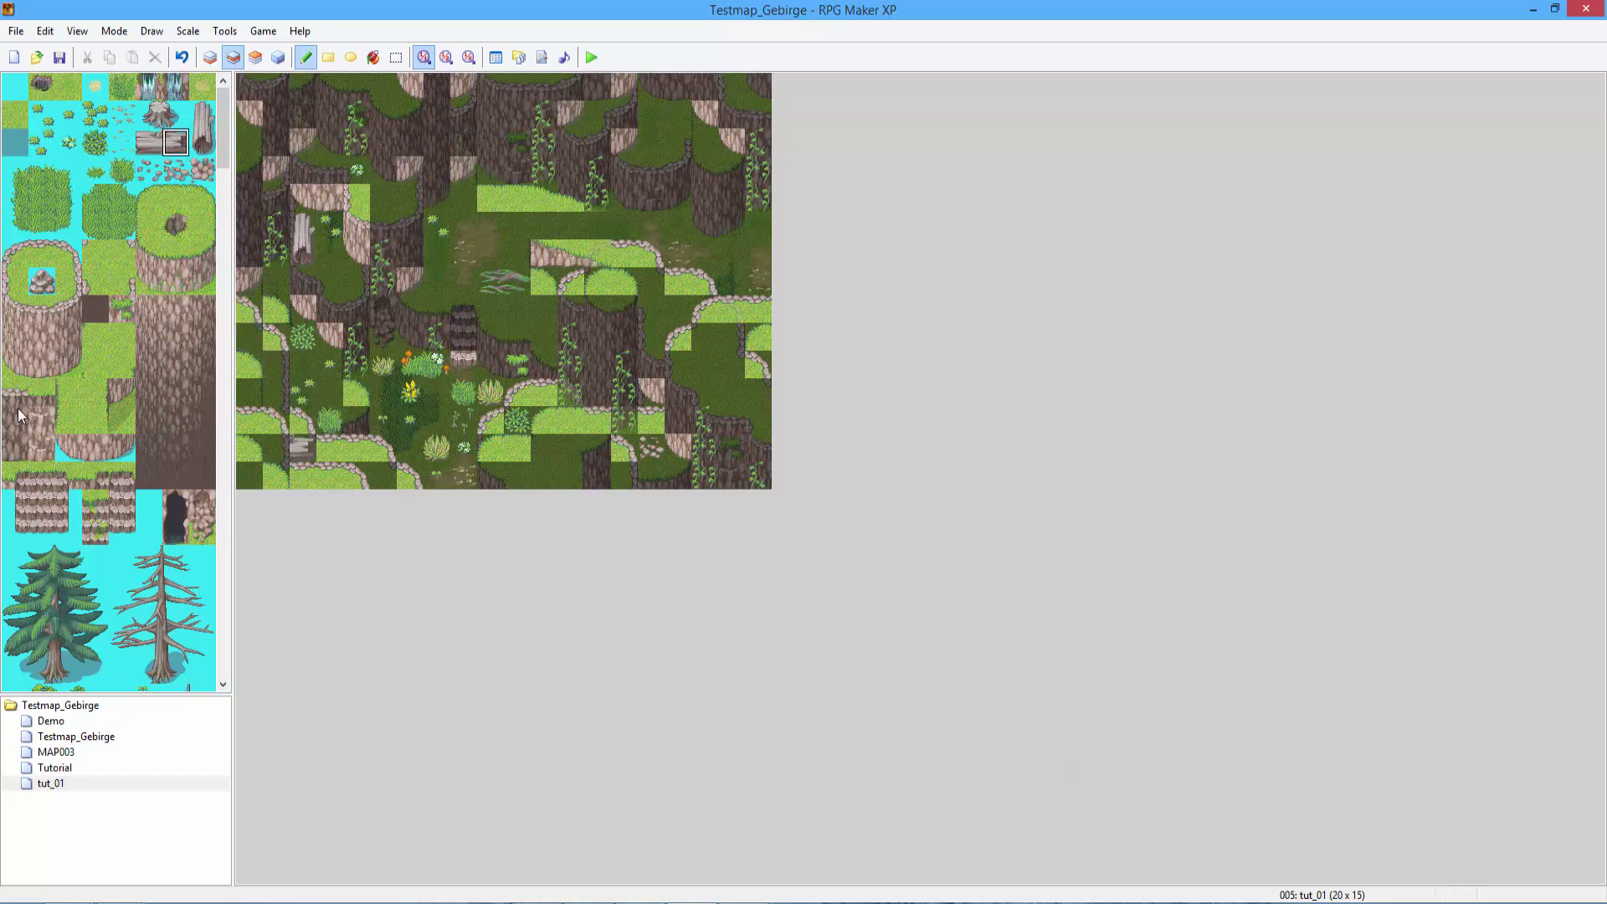
# Try out small plant, grass plant and yellow flower tiles in the tileset.
pyautogui.click(45, 145)
pyautogui.click(41, 114)
pyautogui.click(95, 115)
pyautogui.scroll(-6, 140, 274)
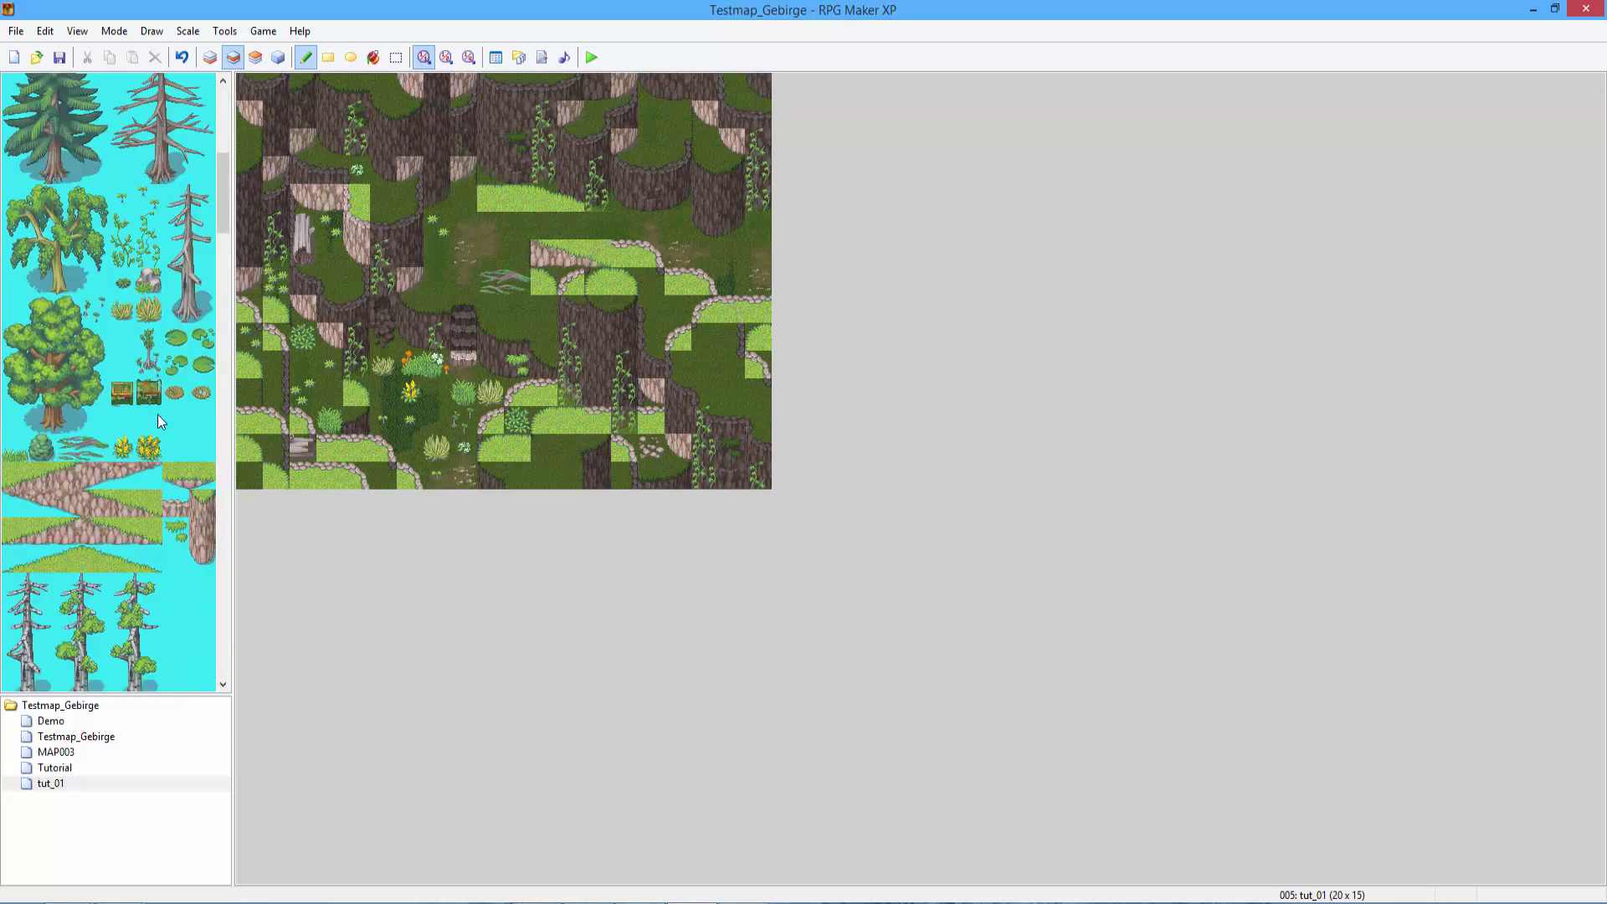
pyautogui.click(149, 447)
pyautogui.click(149, 198)
# Browse the tileset, then paint two grass tufts on the left plateau.
pyautogui.scroll(-5, 111, 373)
pyautogui.scroll(-5, 110, 373)
pyautogui.scroll(-5, 107, 374)
pyautogui.scroll(3, 82, 249)
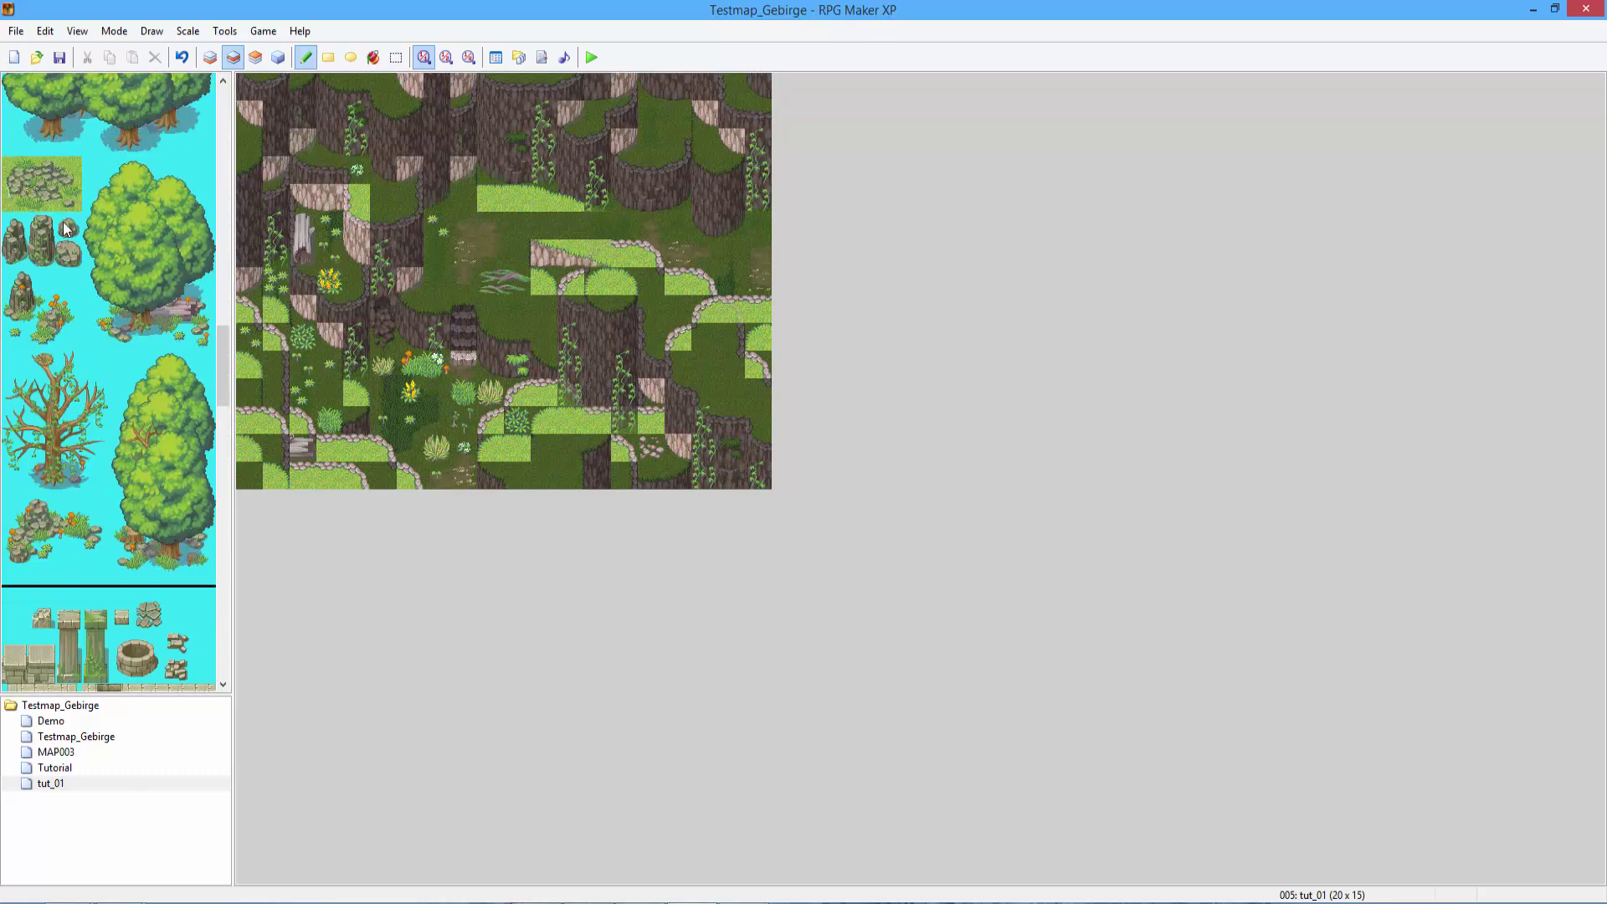
pyautogui.click(99, 393)
pyautogui.scroll(-5, 104, 435)
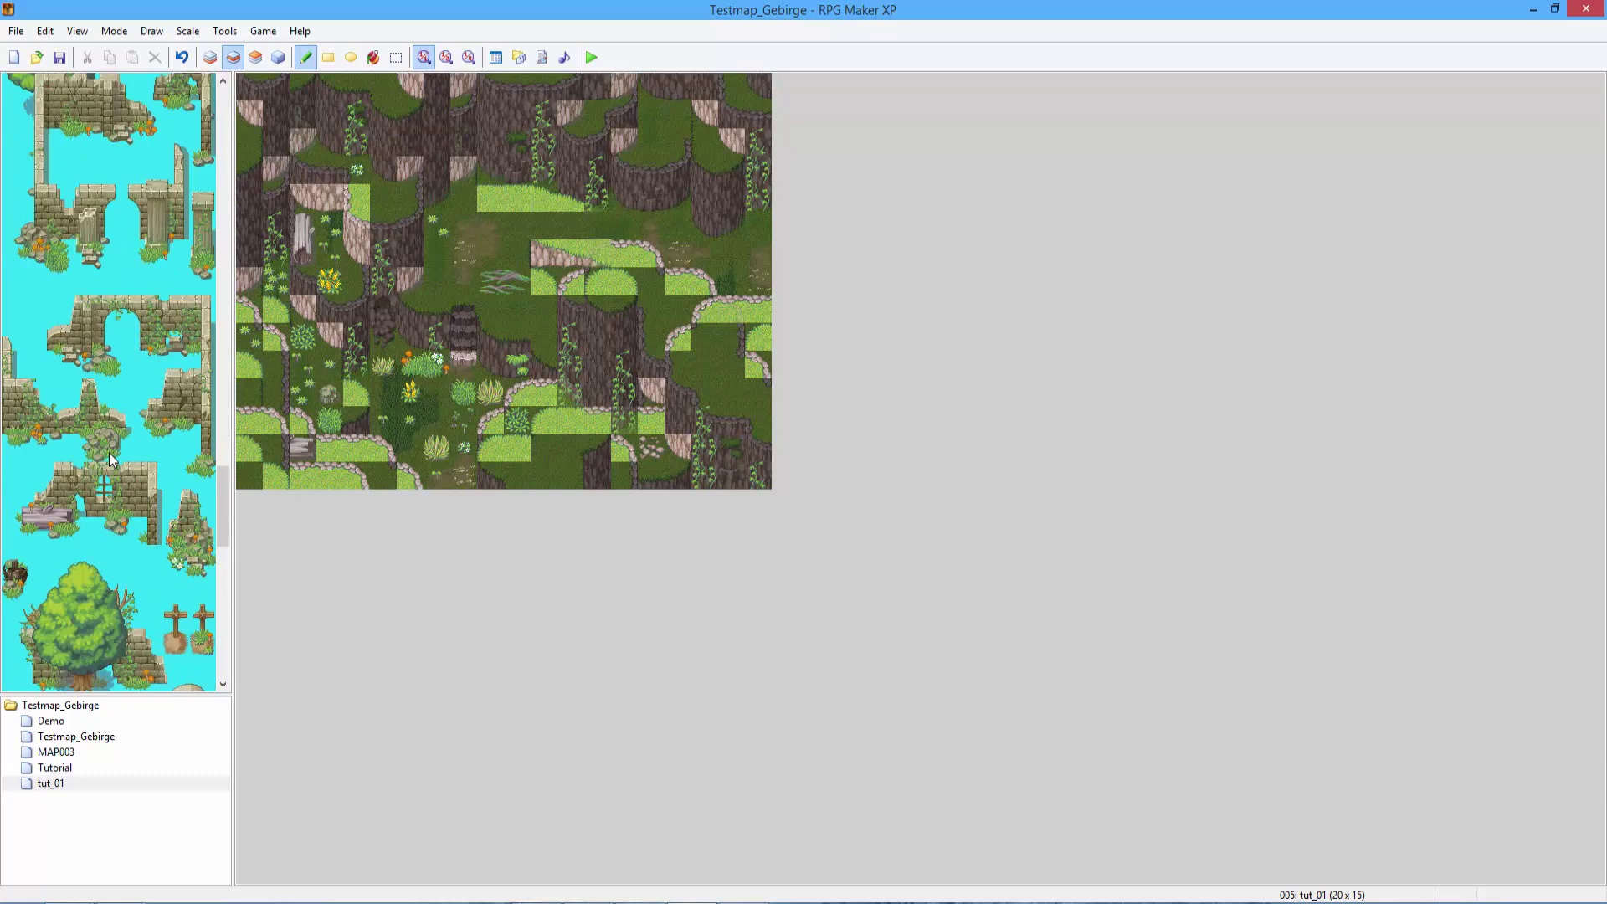
pyautogui.scroll(-5, 117, 485)
pyautogui.middleClick(139, 533)
pyautogui.click(122, 170)
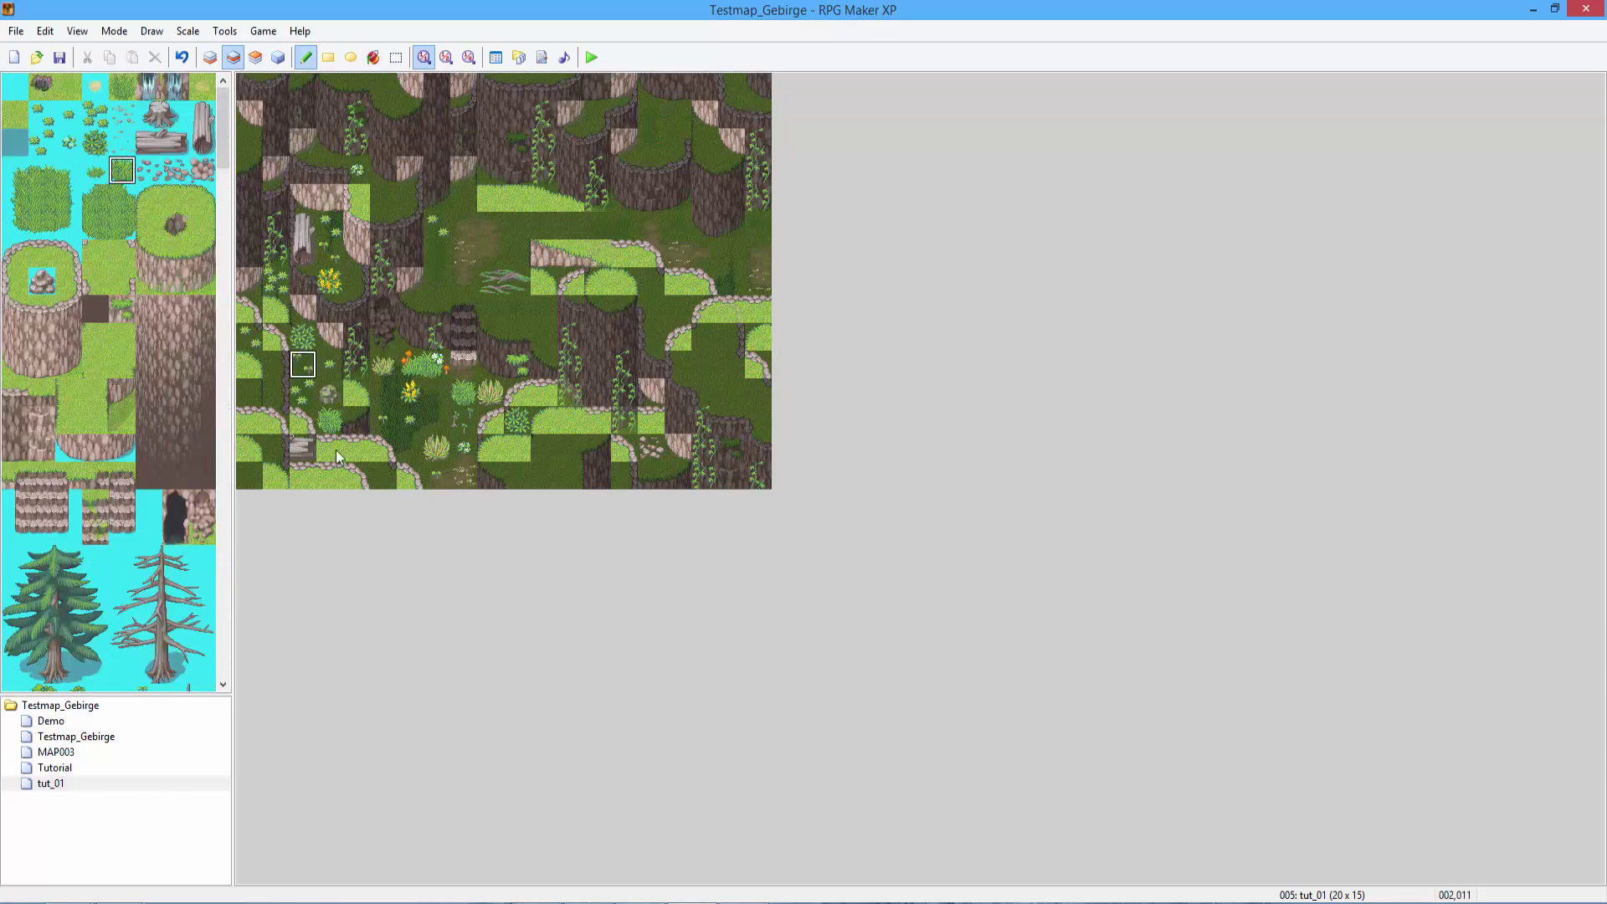
pyautogui.click(386, 477)
pyautogui.click(274, 365)
# Add darker grass on the left plateau and near the left edge, plus pebbles.
pyautogui.click(42, 142)
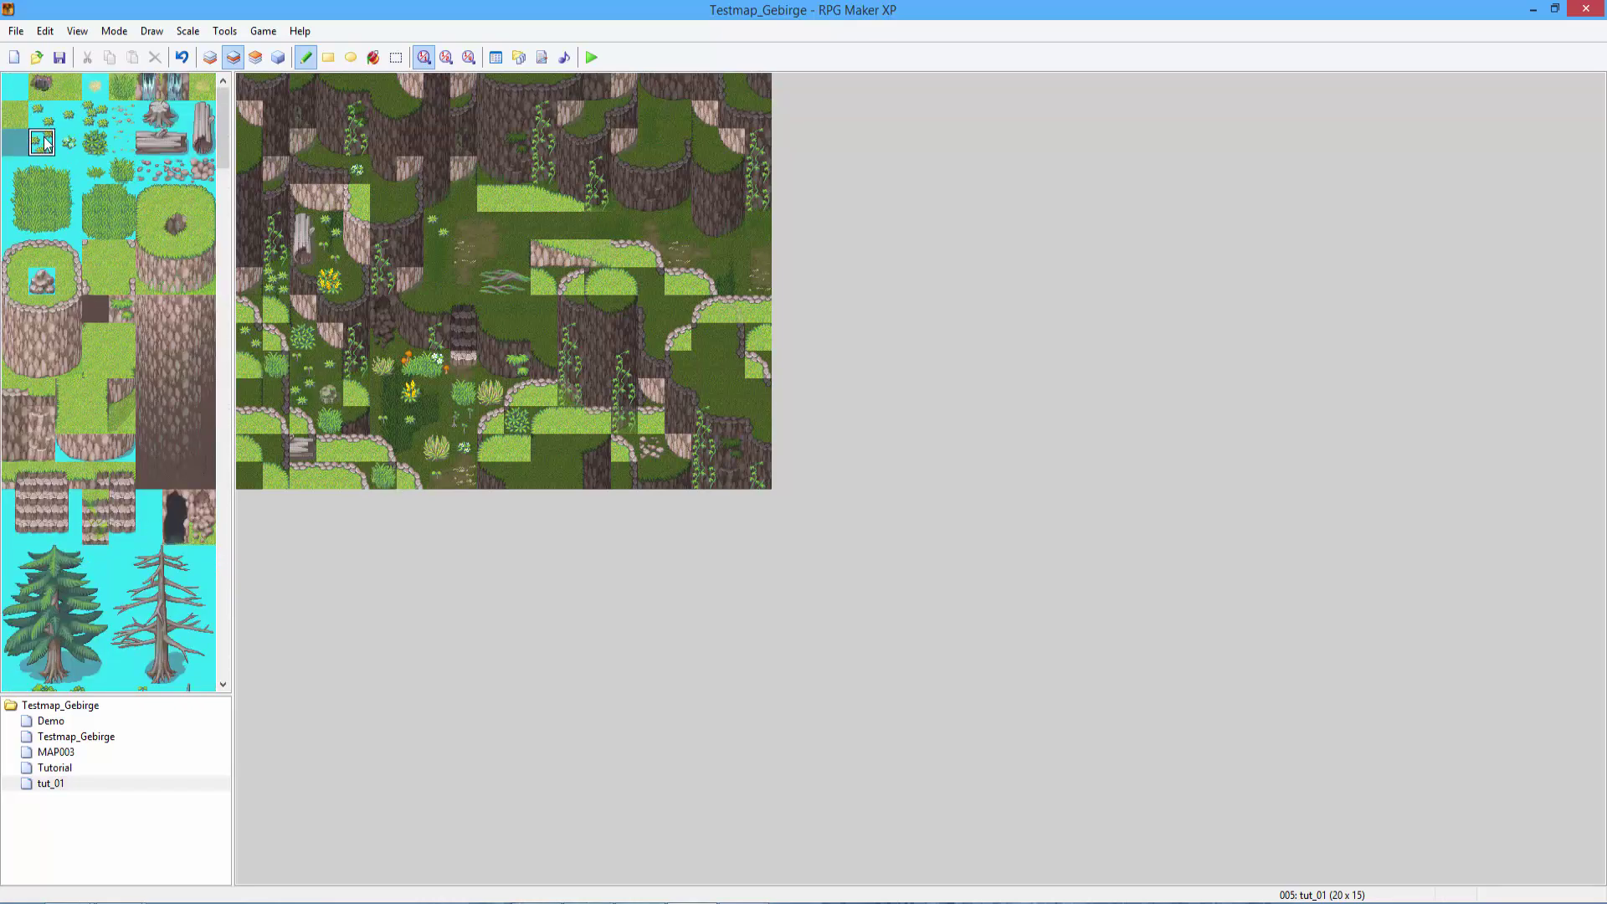
pyautogui.click(93, 142)
pyautogui.click(329, 363)
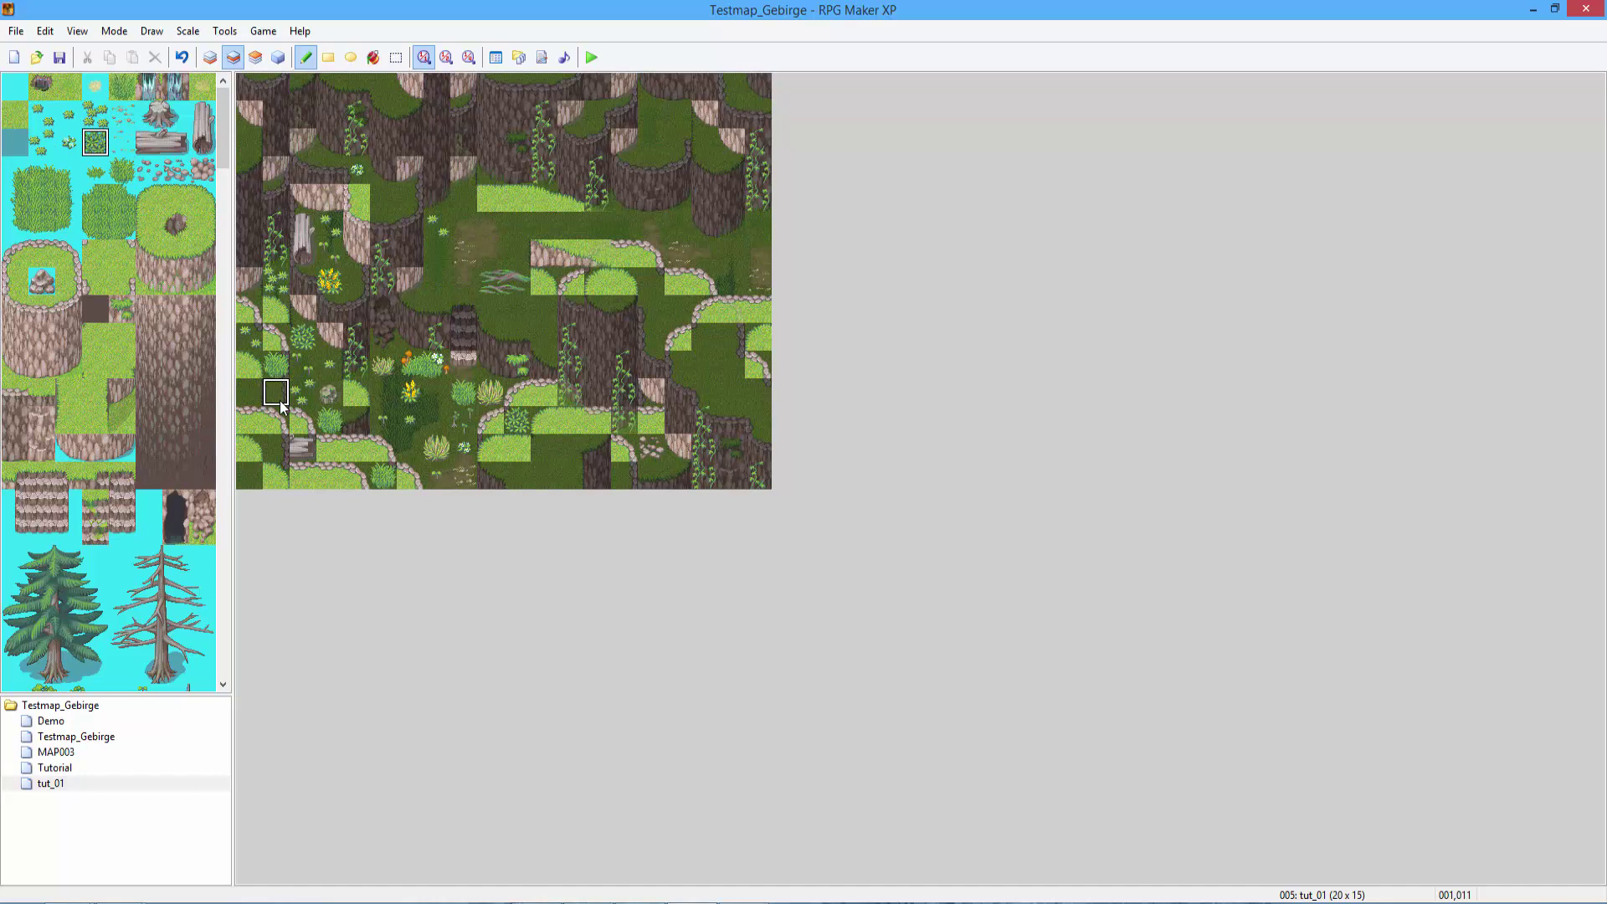
pyautogui.click(279, 402)
pyautogui.click(176, 170)
pyautogui.click(249, 391)
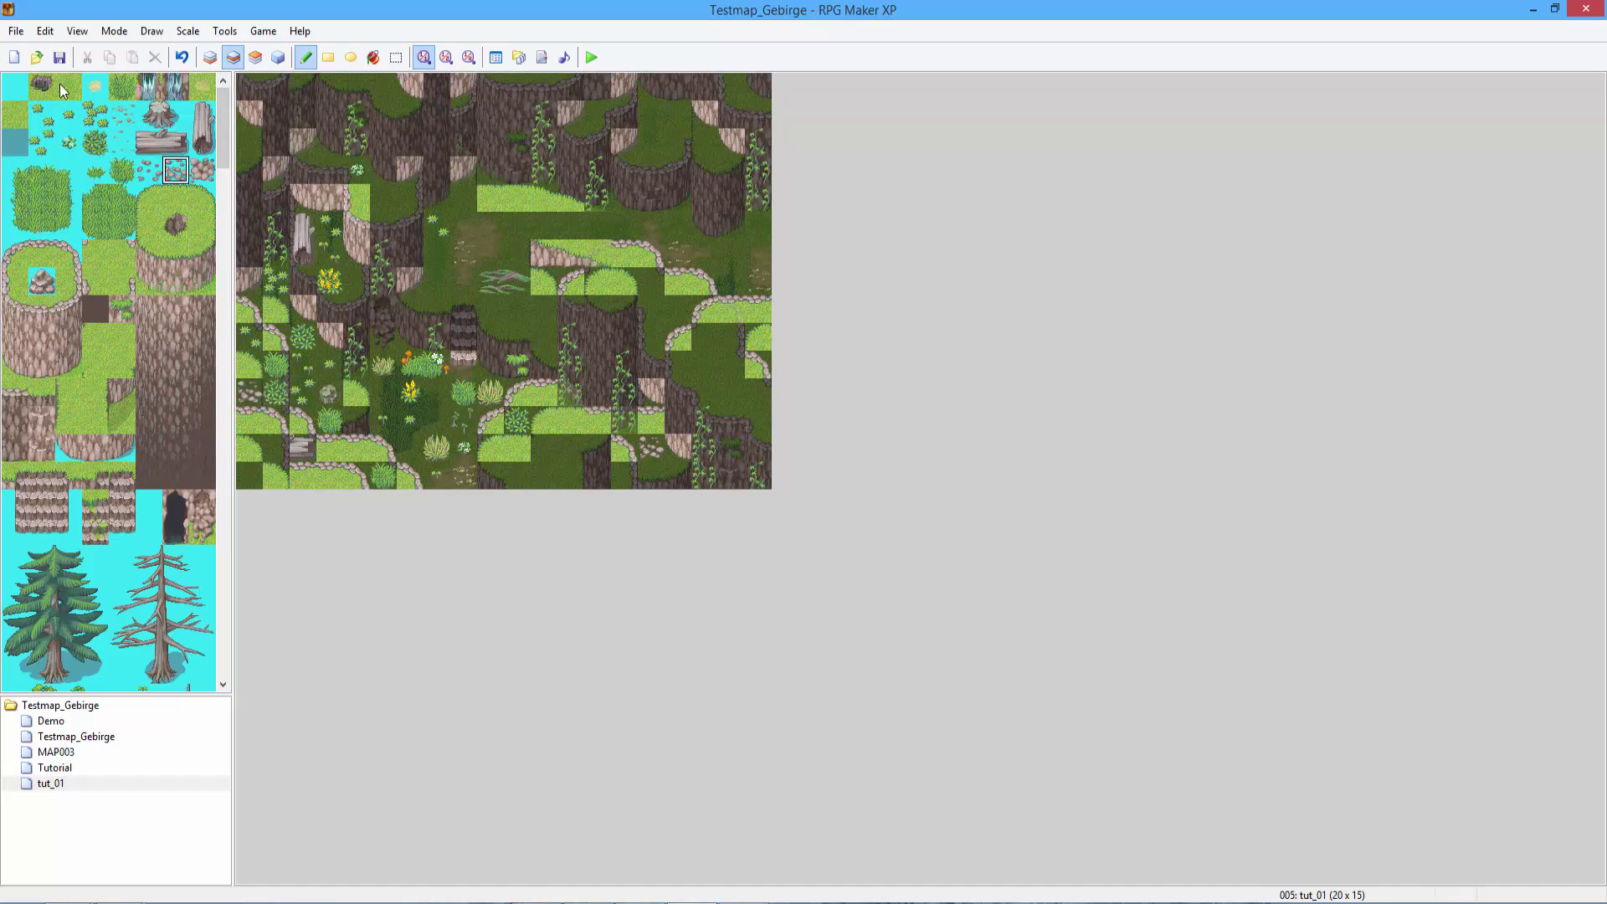
# Paint yellow flowers at the bottom right, then check sapling, sprout and tuft tiles.
pyautogui.scroll(-6, 82, 449)
pyautogui.click(149, 448)
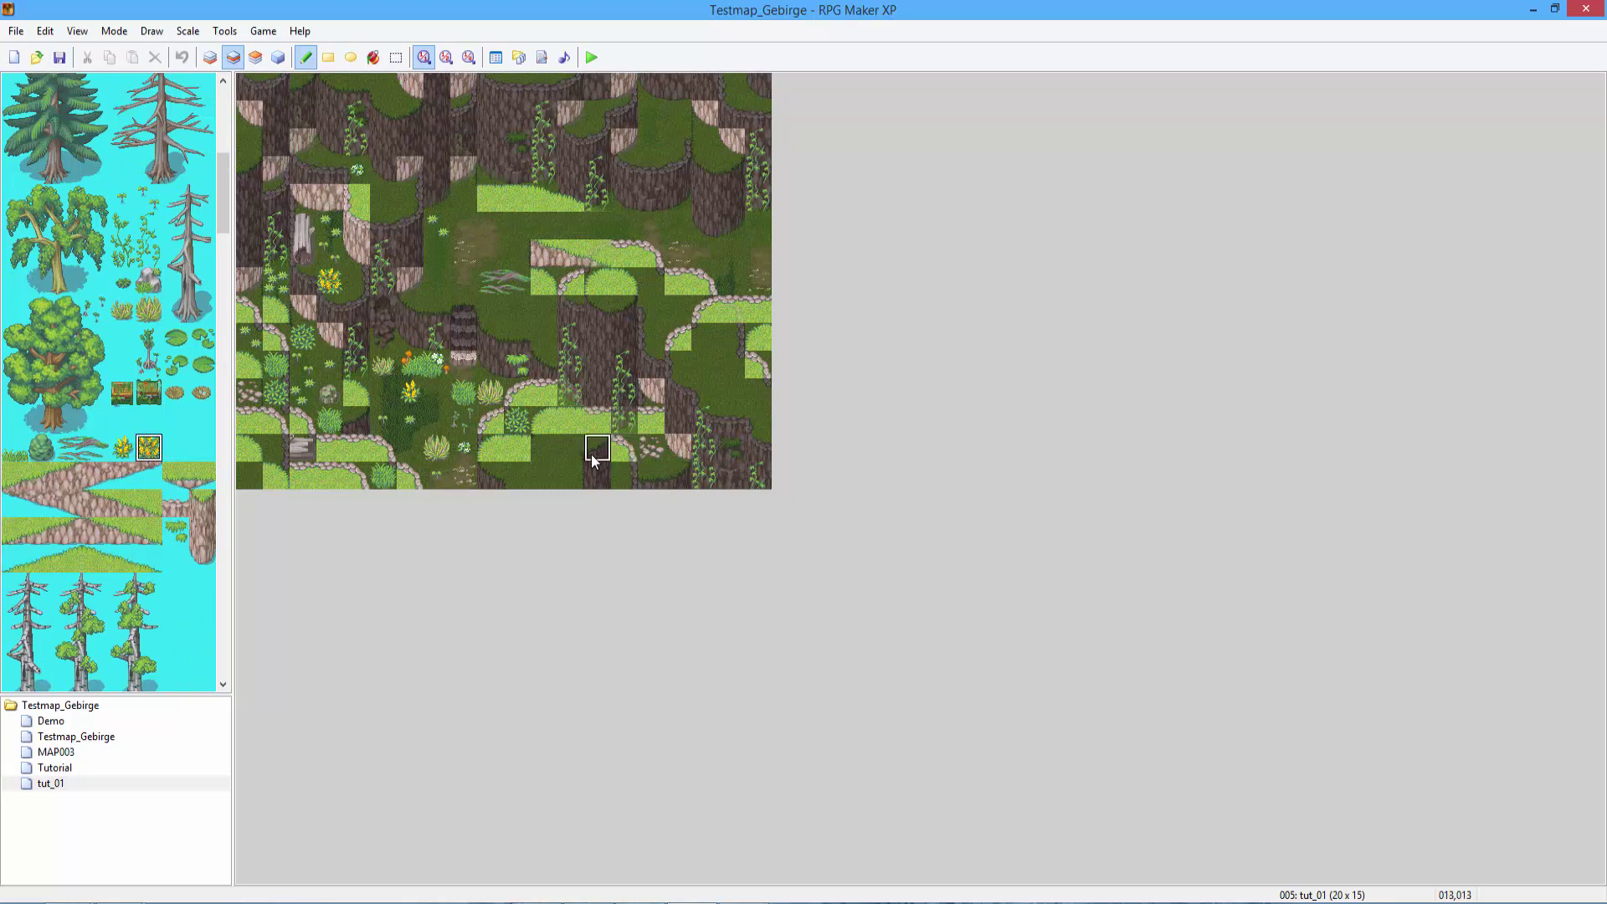
pyautogui.click(623, 474)
pyautogui.click(142, 309)
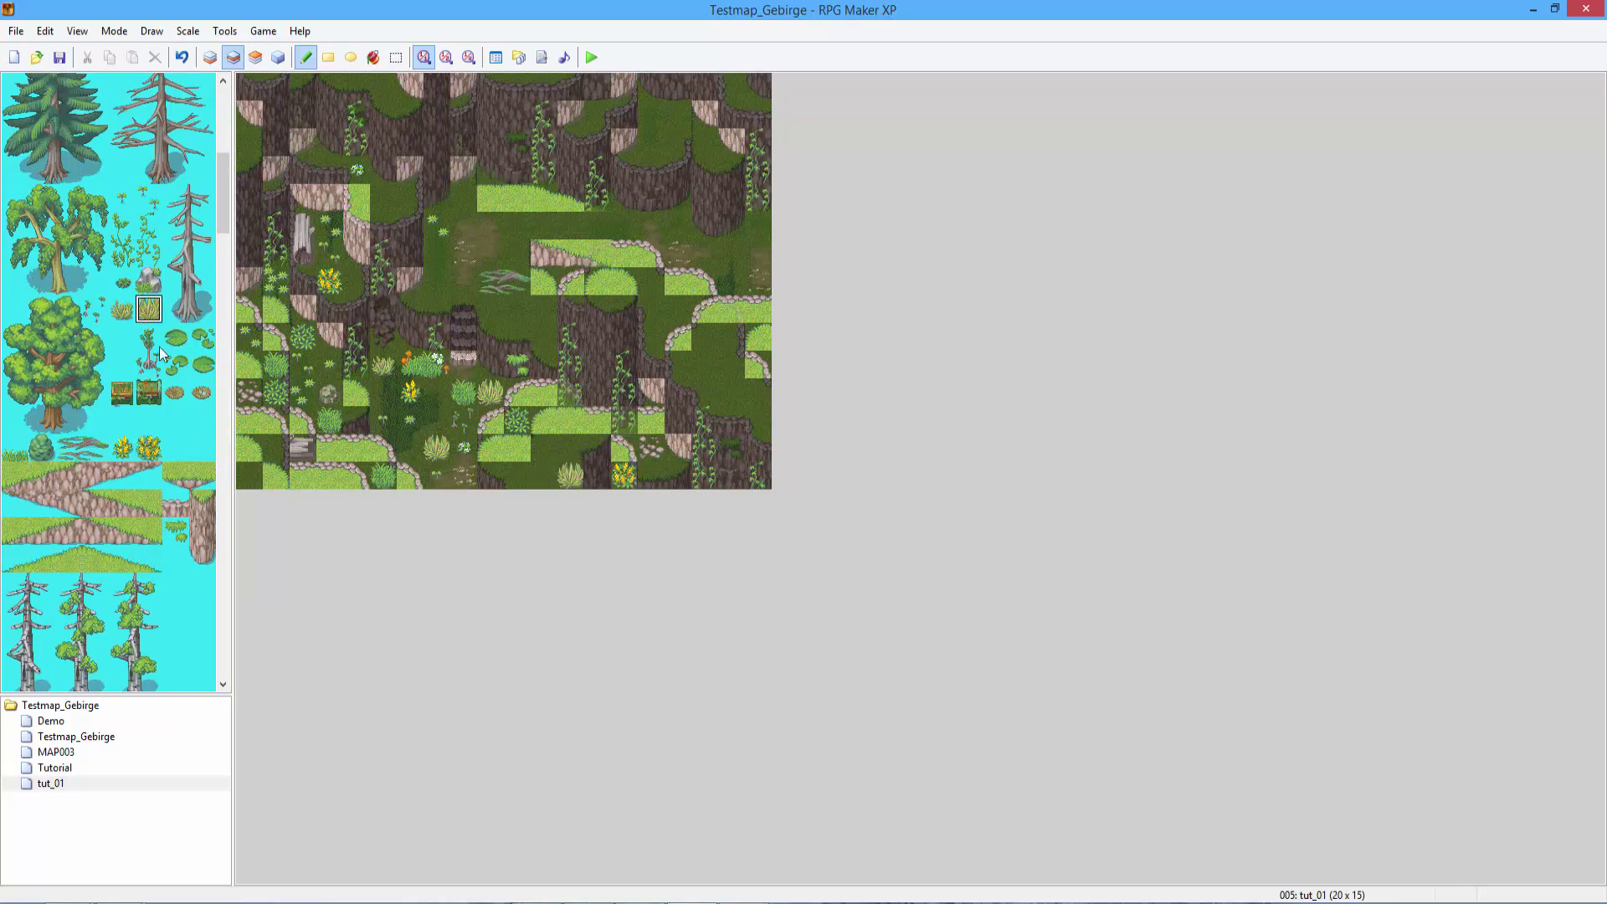
pyautogui.moveTo(159, 347); pyautogui.dragTo(152, 369)
pyautogui.click(149, 197)
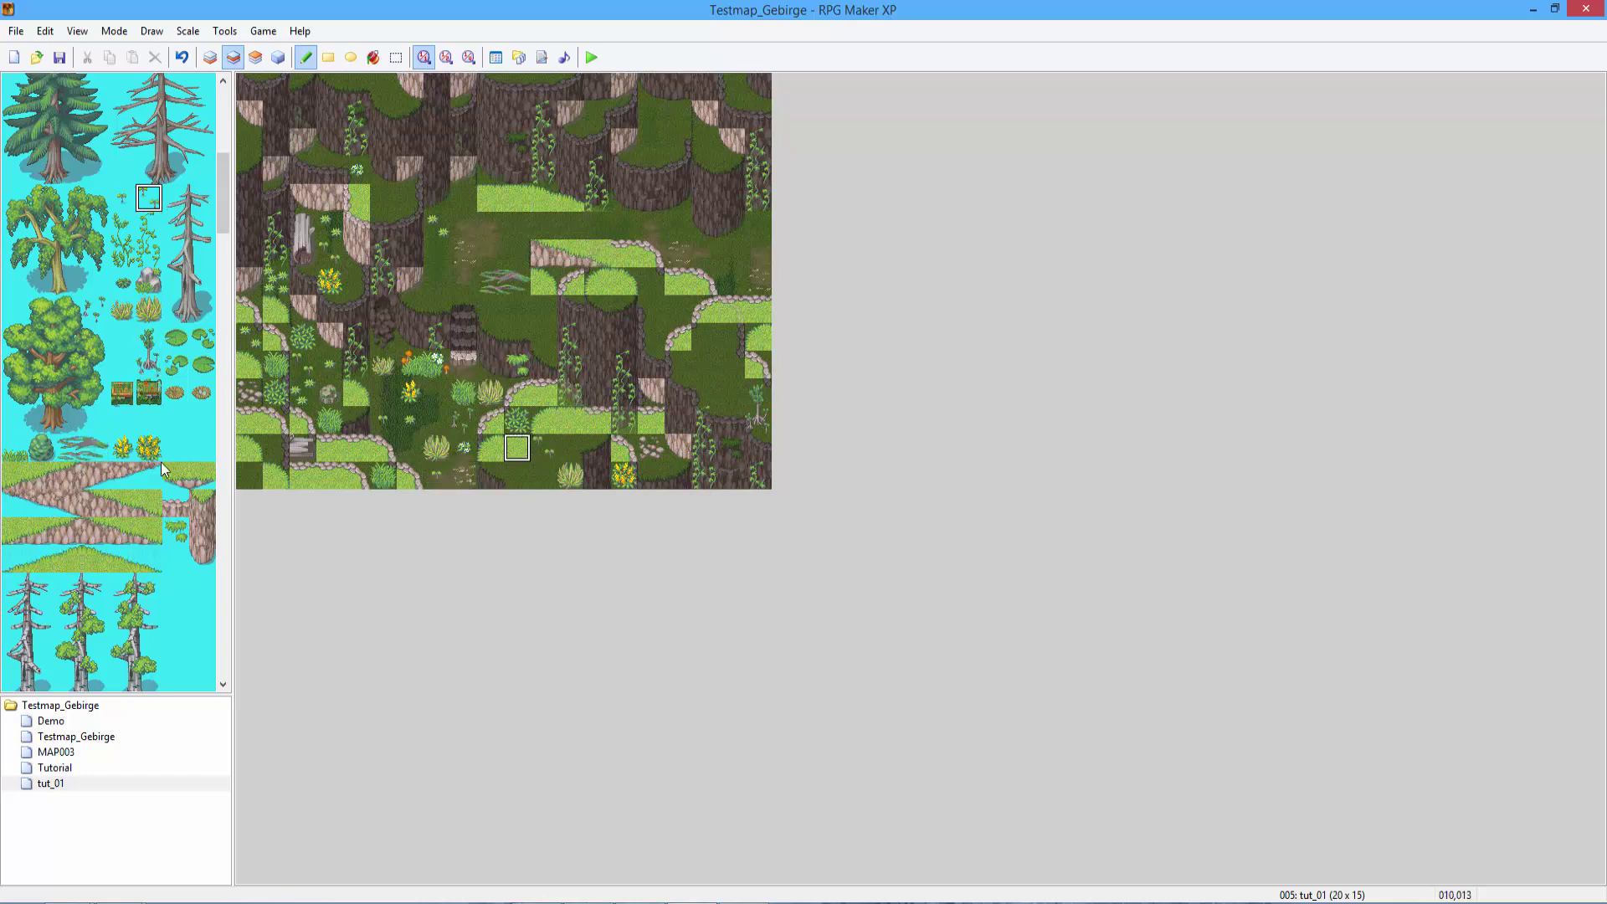
pyautogui.click(125, 308)
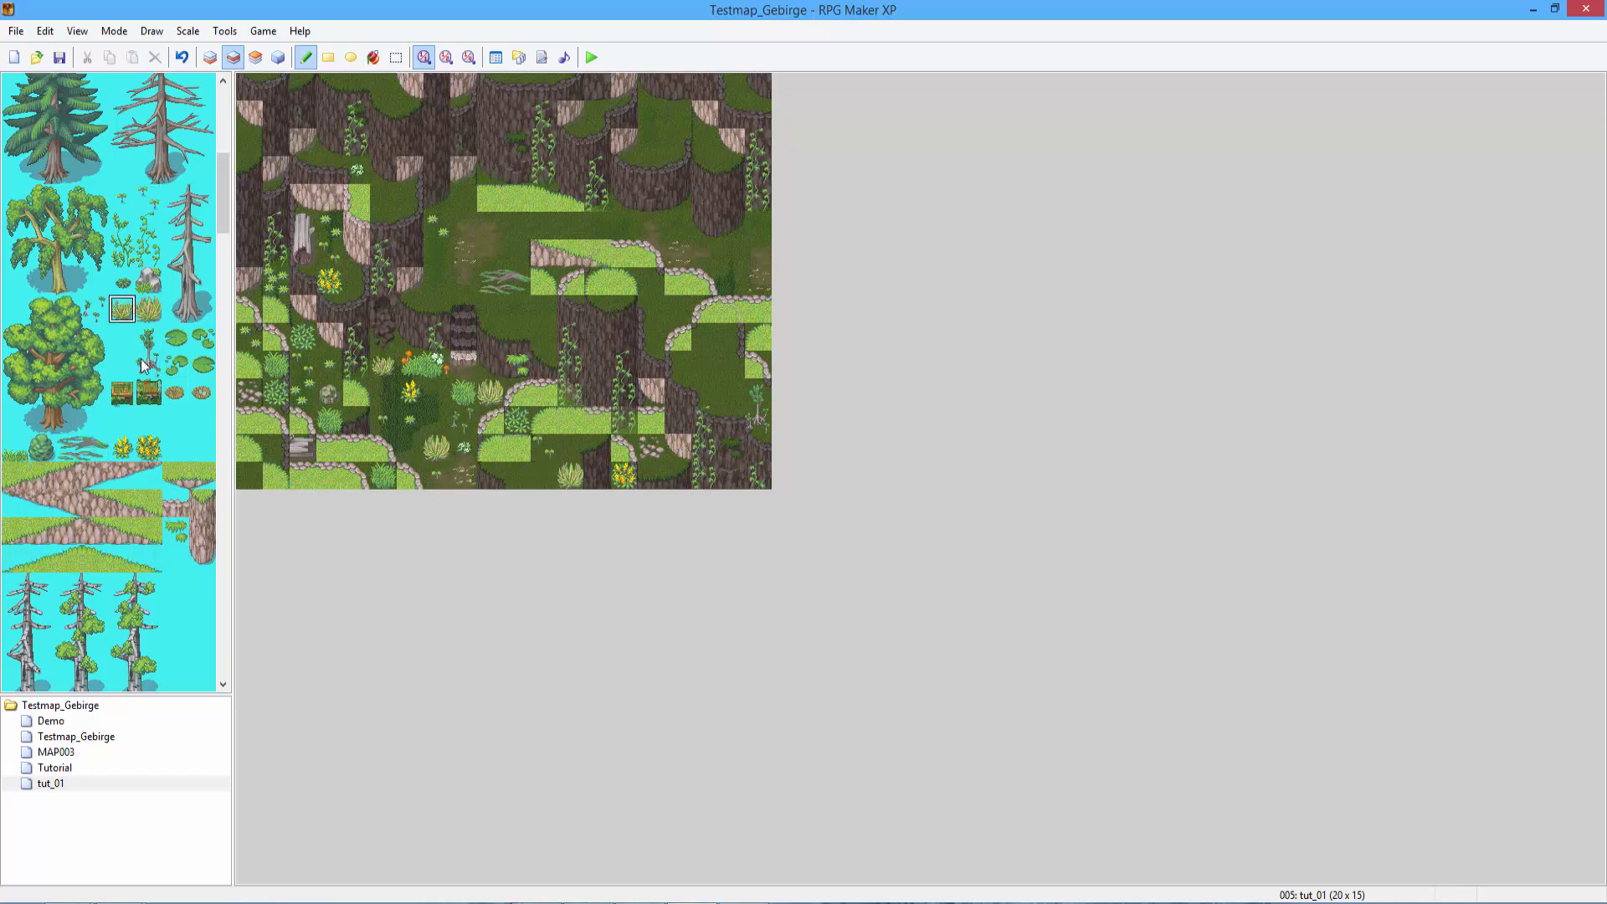
# Add grass tufts on the upper grass near the top middle.
pyautogui.scroll(3, 144, 366)
pyautogui.scroll(2, 84, 285)
pyautogui.click(96, 114)
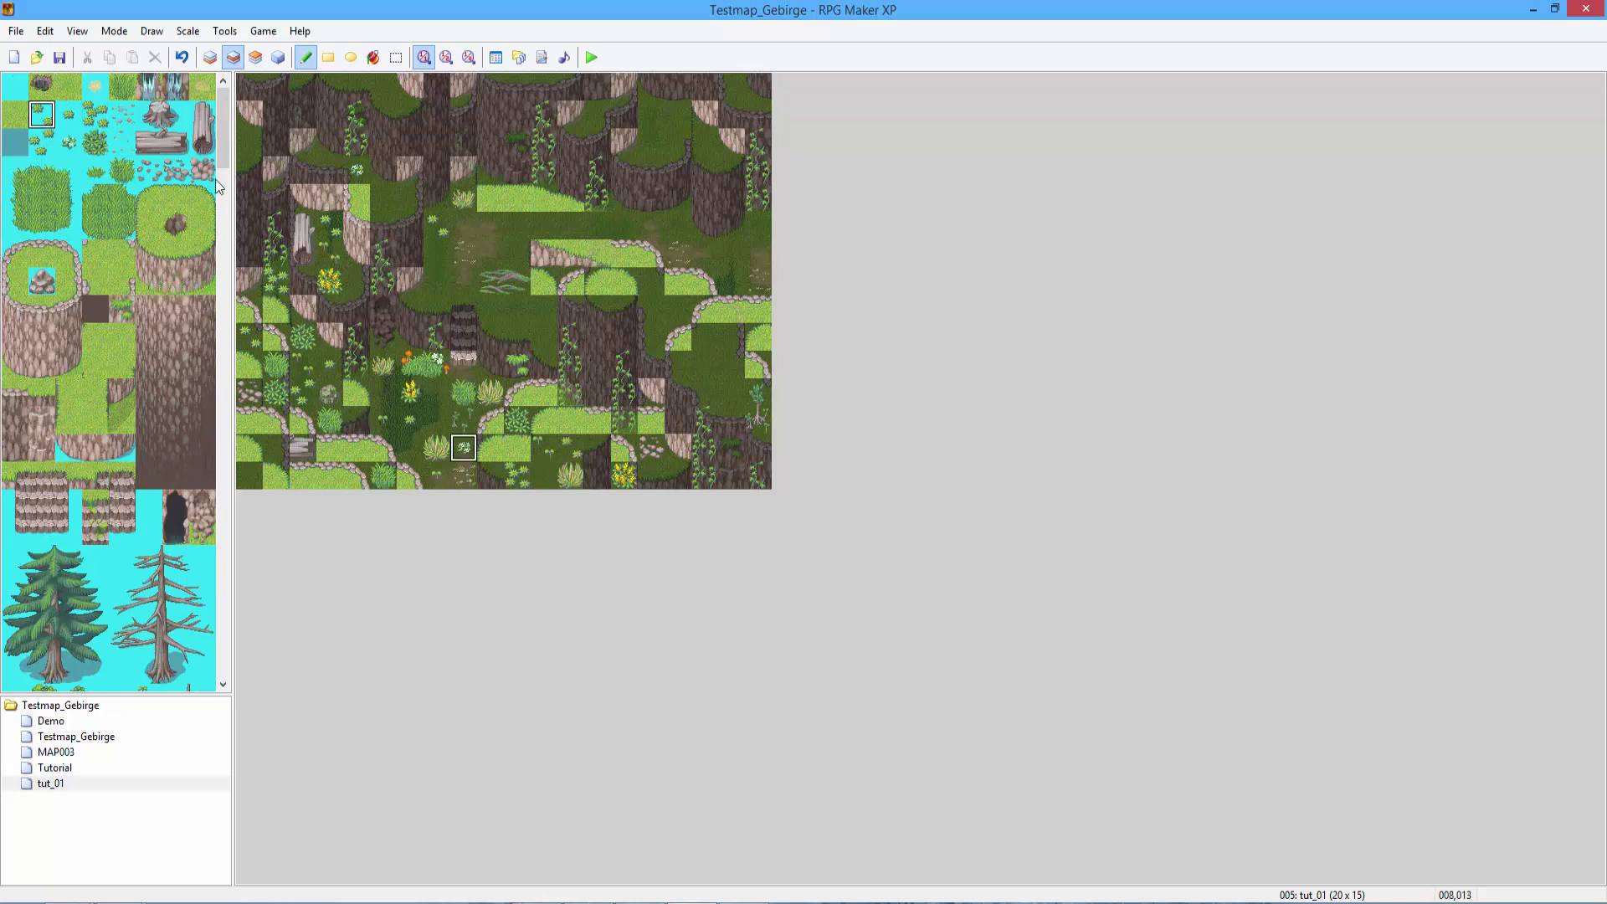
pyautogui.click(96, 170)
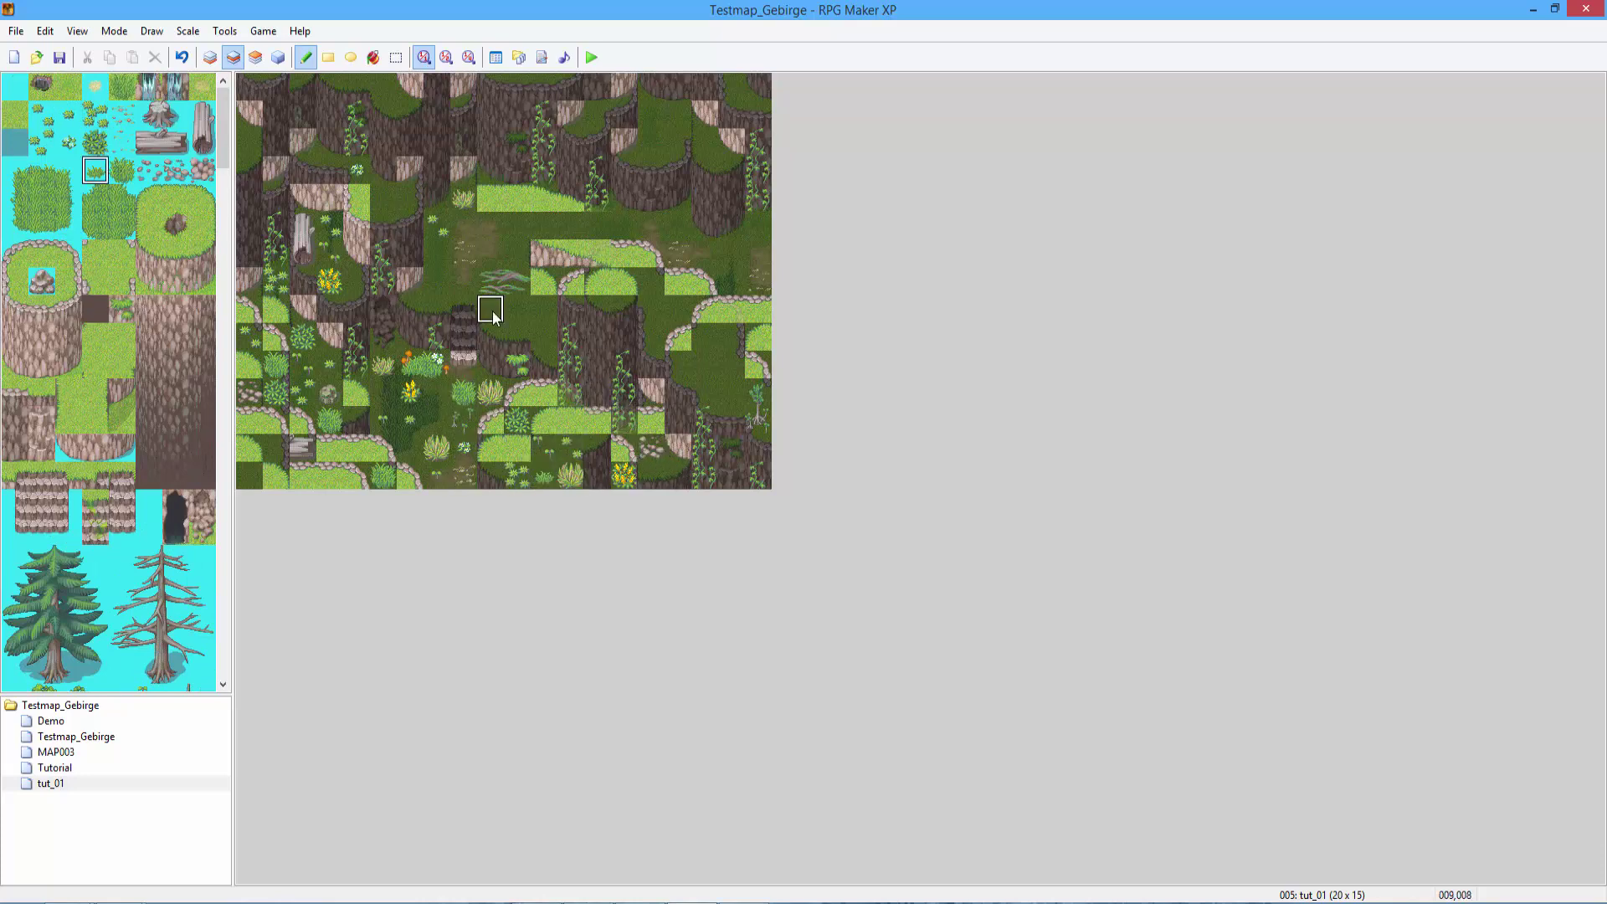
pyautogui.click(122, 170)
pyautogui.click(491, 226)
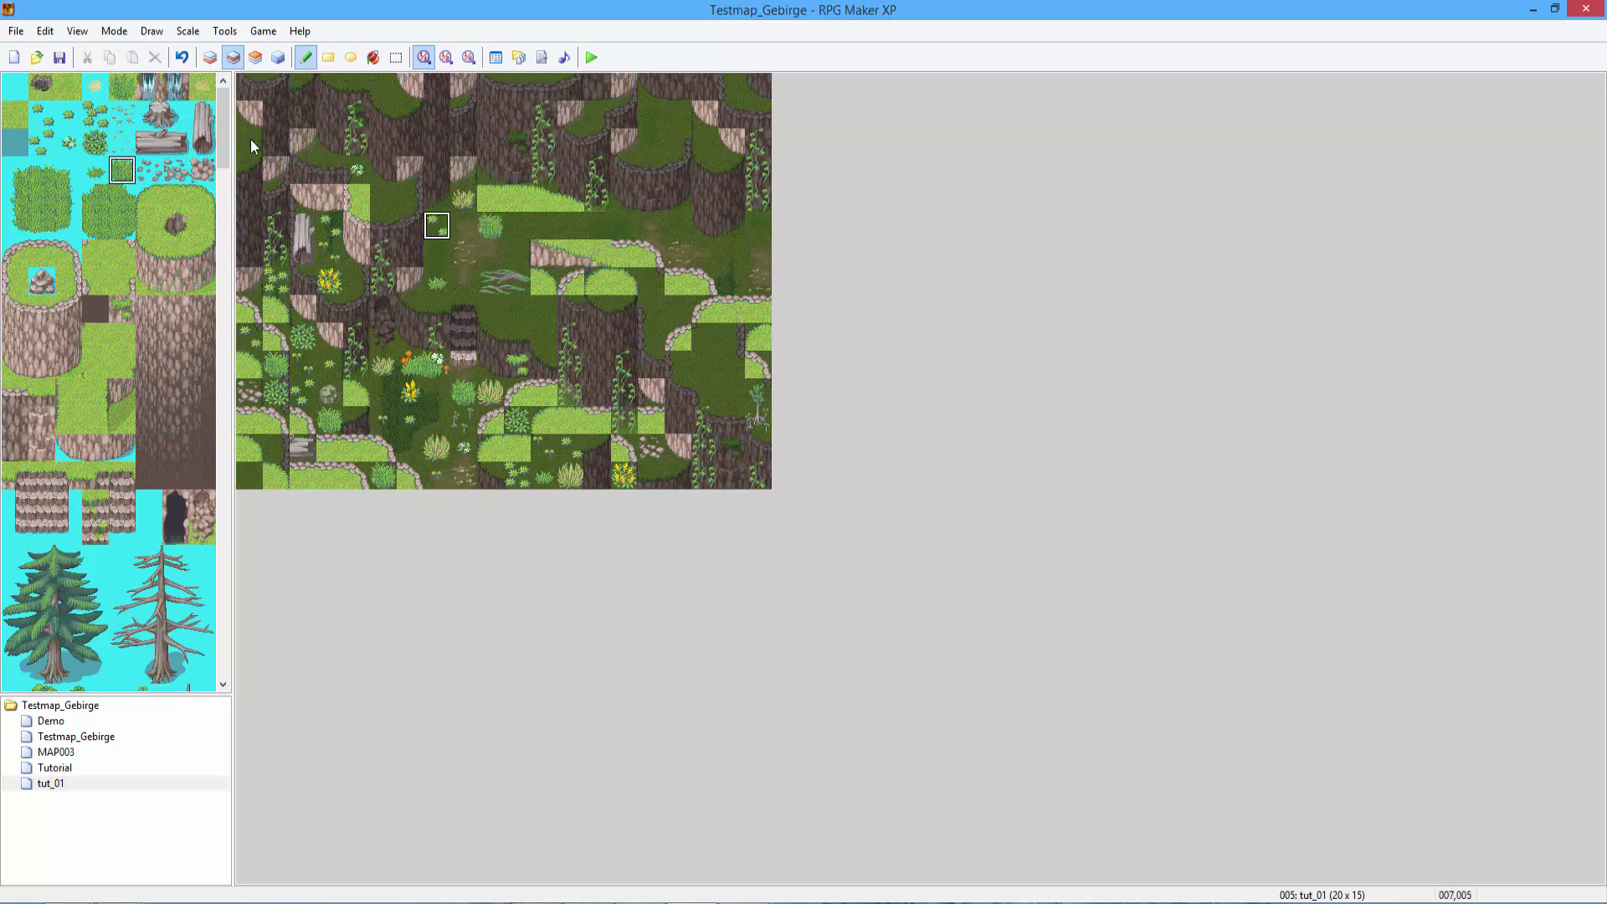
pyautogui.click(176, 170)
# On Layer 2, paint yellow flowers on the left plateau.
pyautogui.click(210, 56)
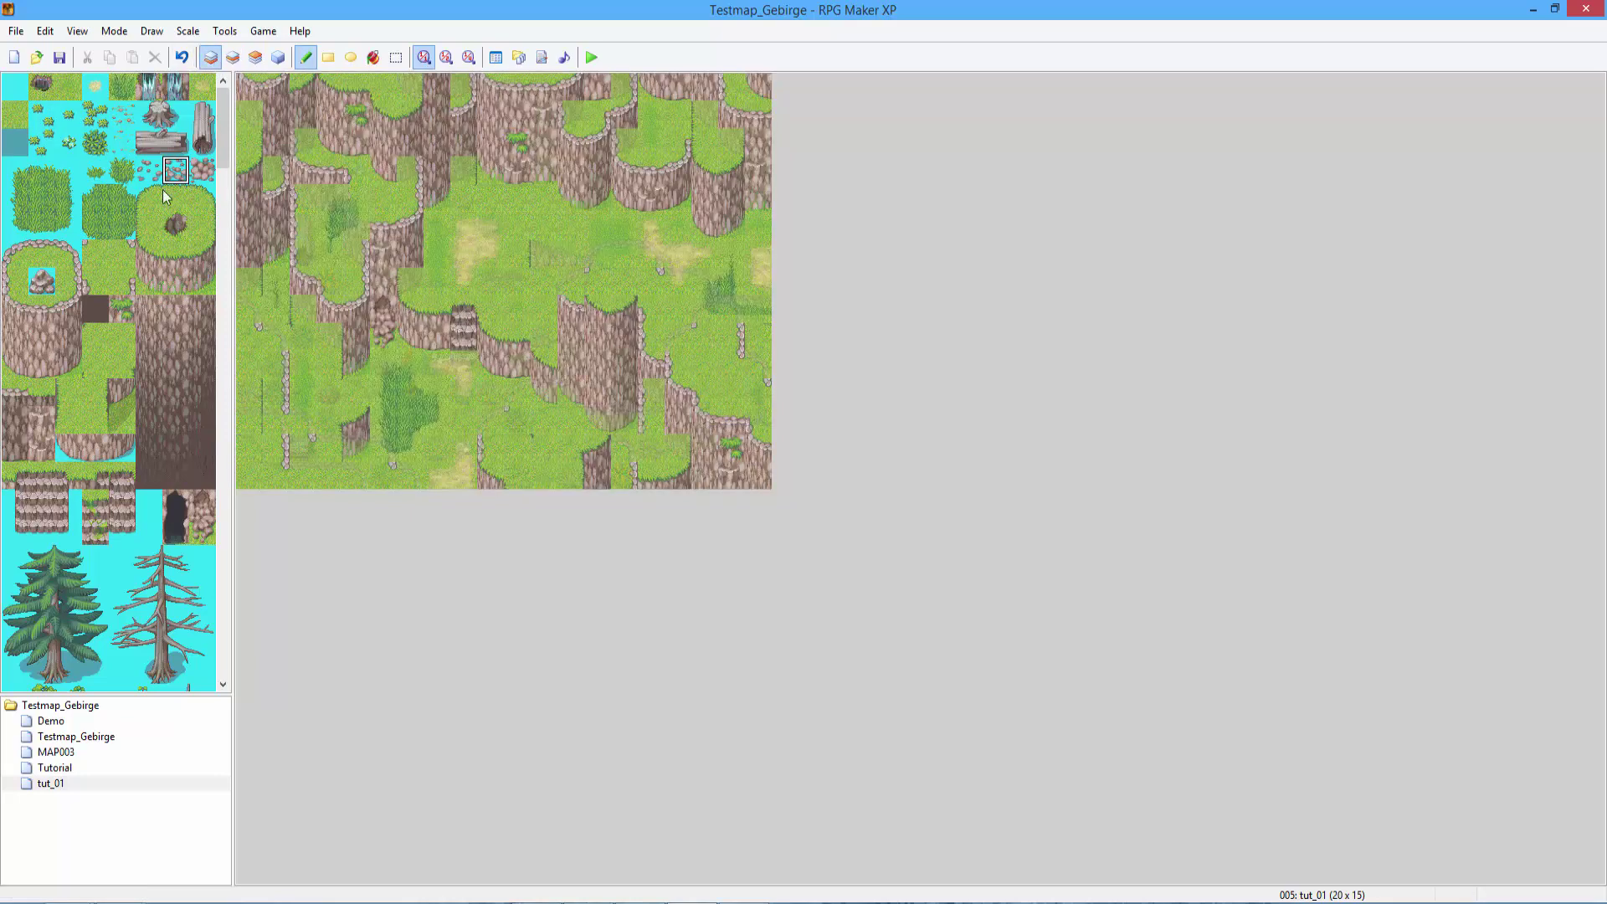
pyautogui.click(97, 362)
pyautogui.click(232, 57)
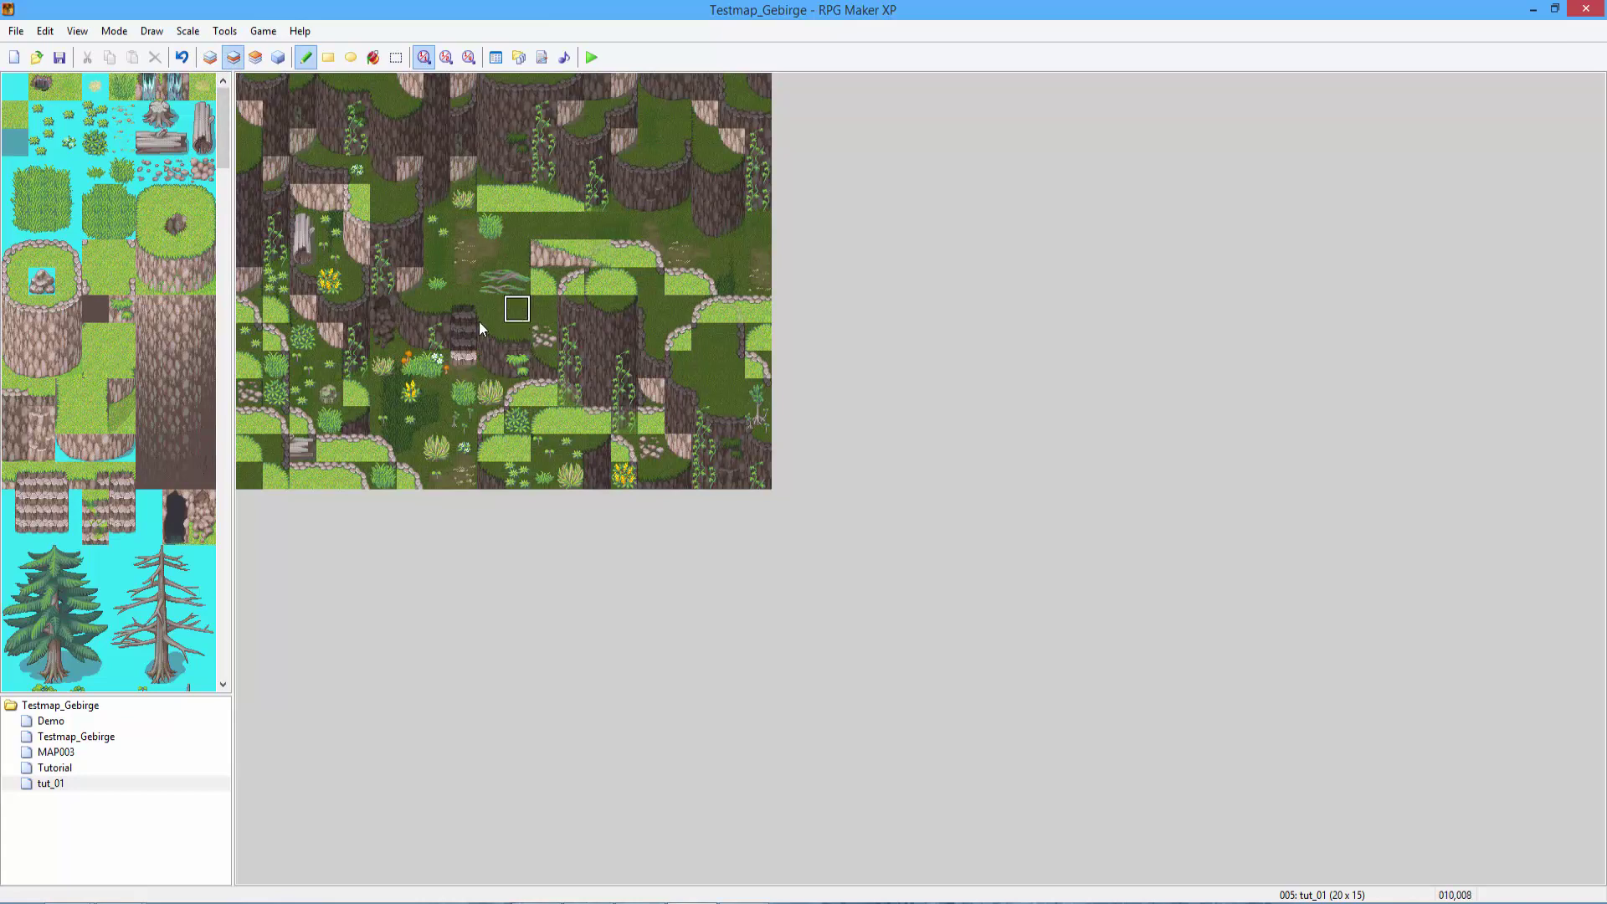
pyautogui.click(121, 142)
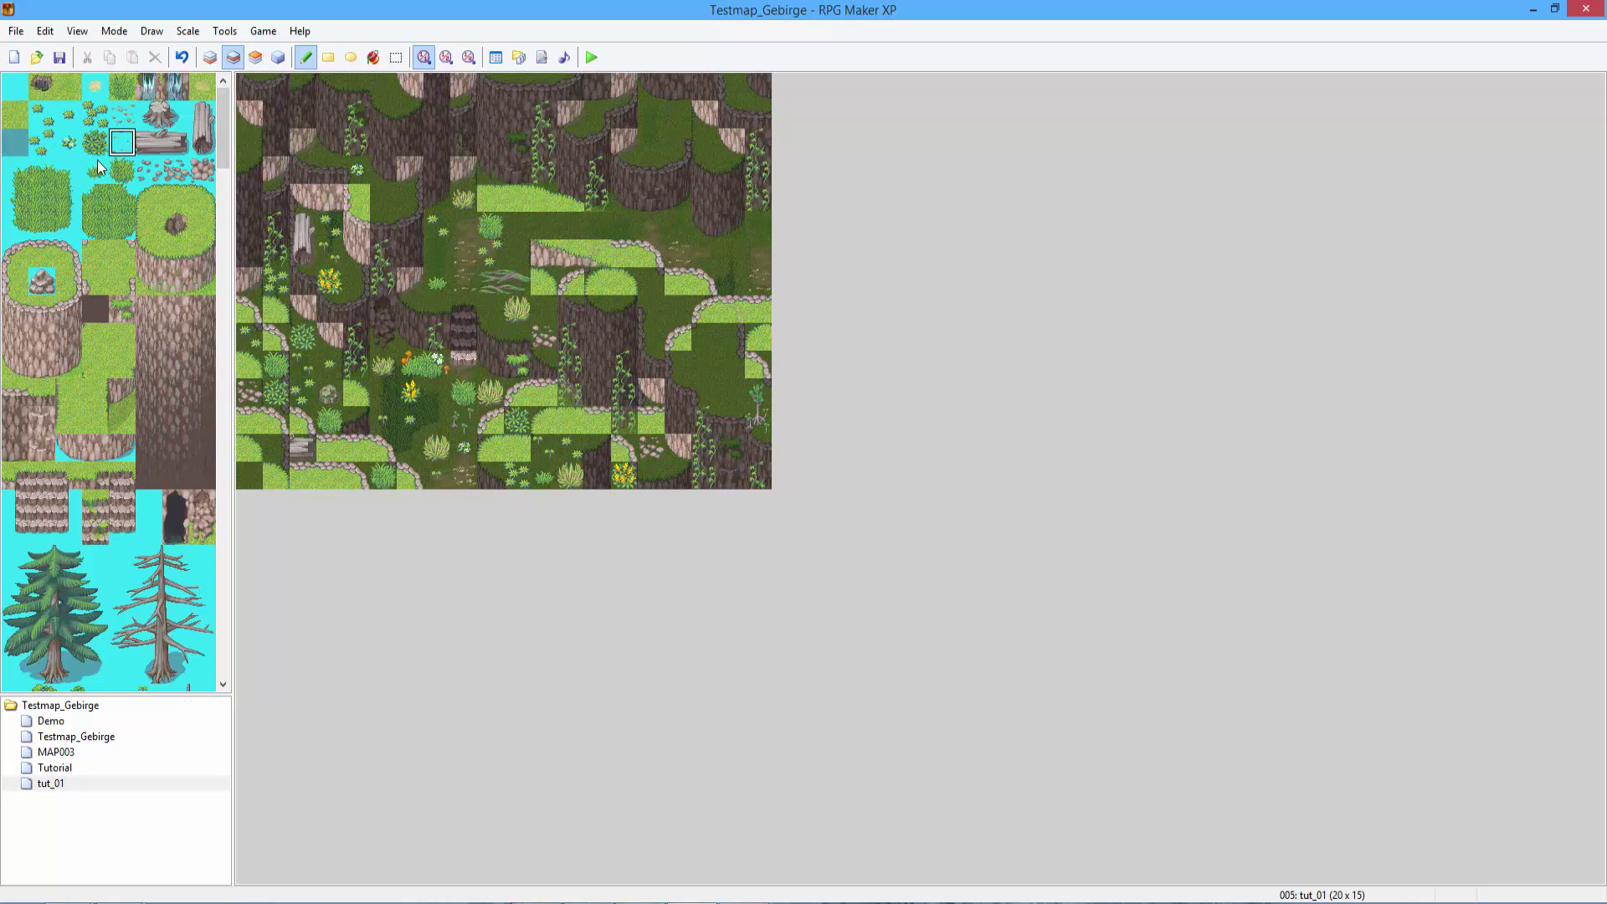
pyautogui.scroll(-5, 98, 167)
pyautogui.click(121, 392)
pyautogui.click(436, 251)
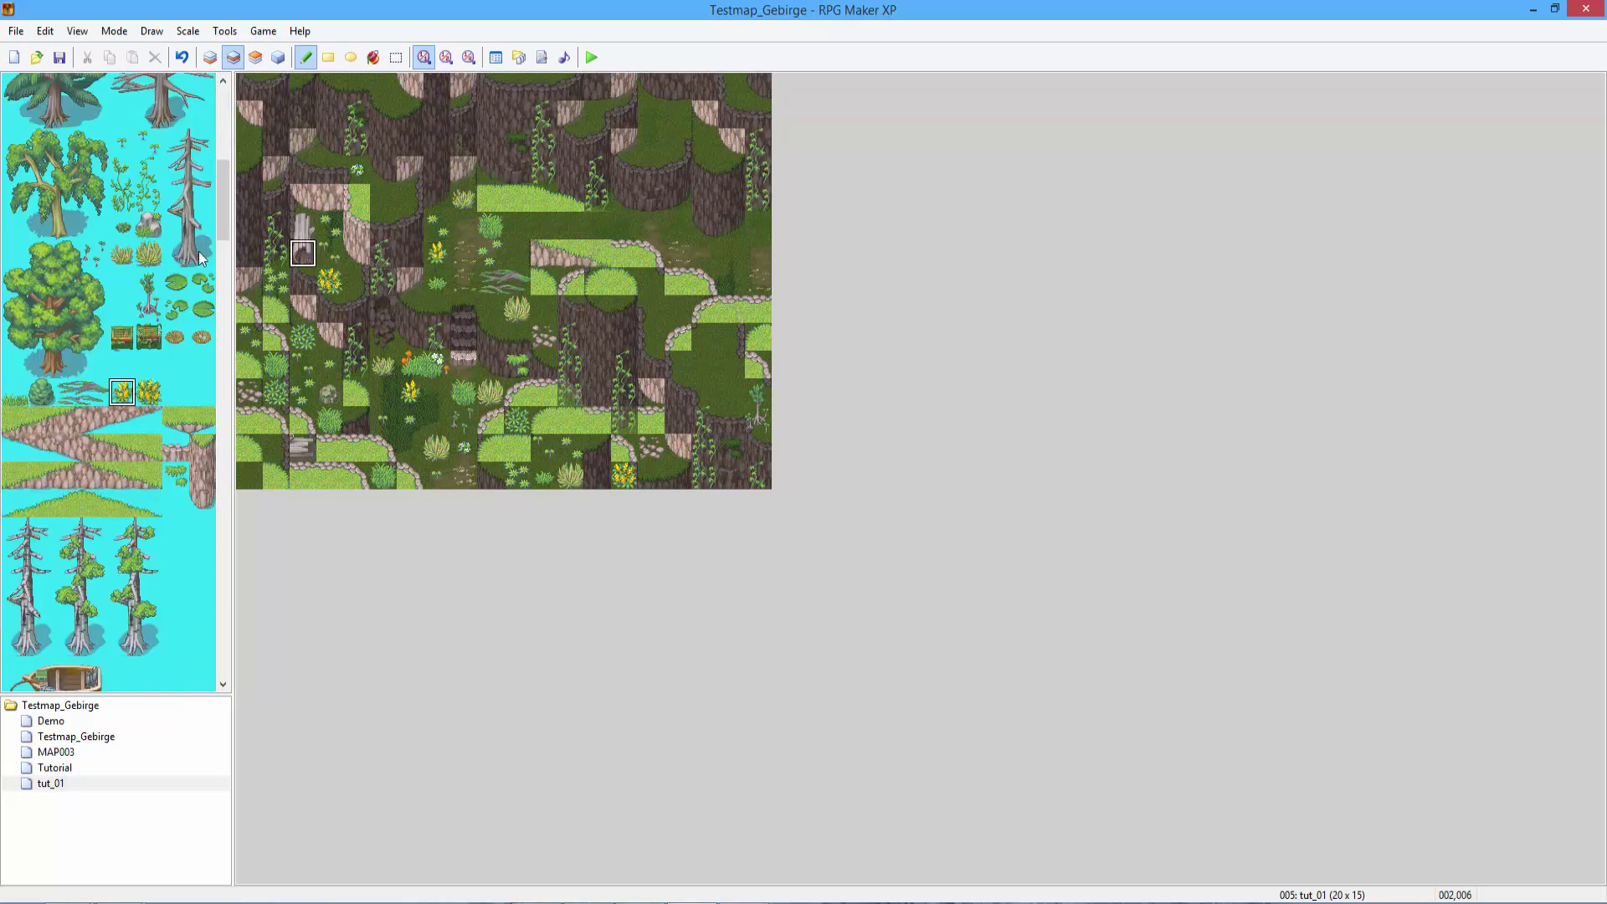
# Add a grass tuft near the map centre and a two-tile sapling near the top-right.
pyautogui.click(149, 253)
pyautogui.click(543, 225)
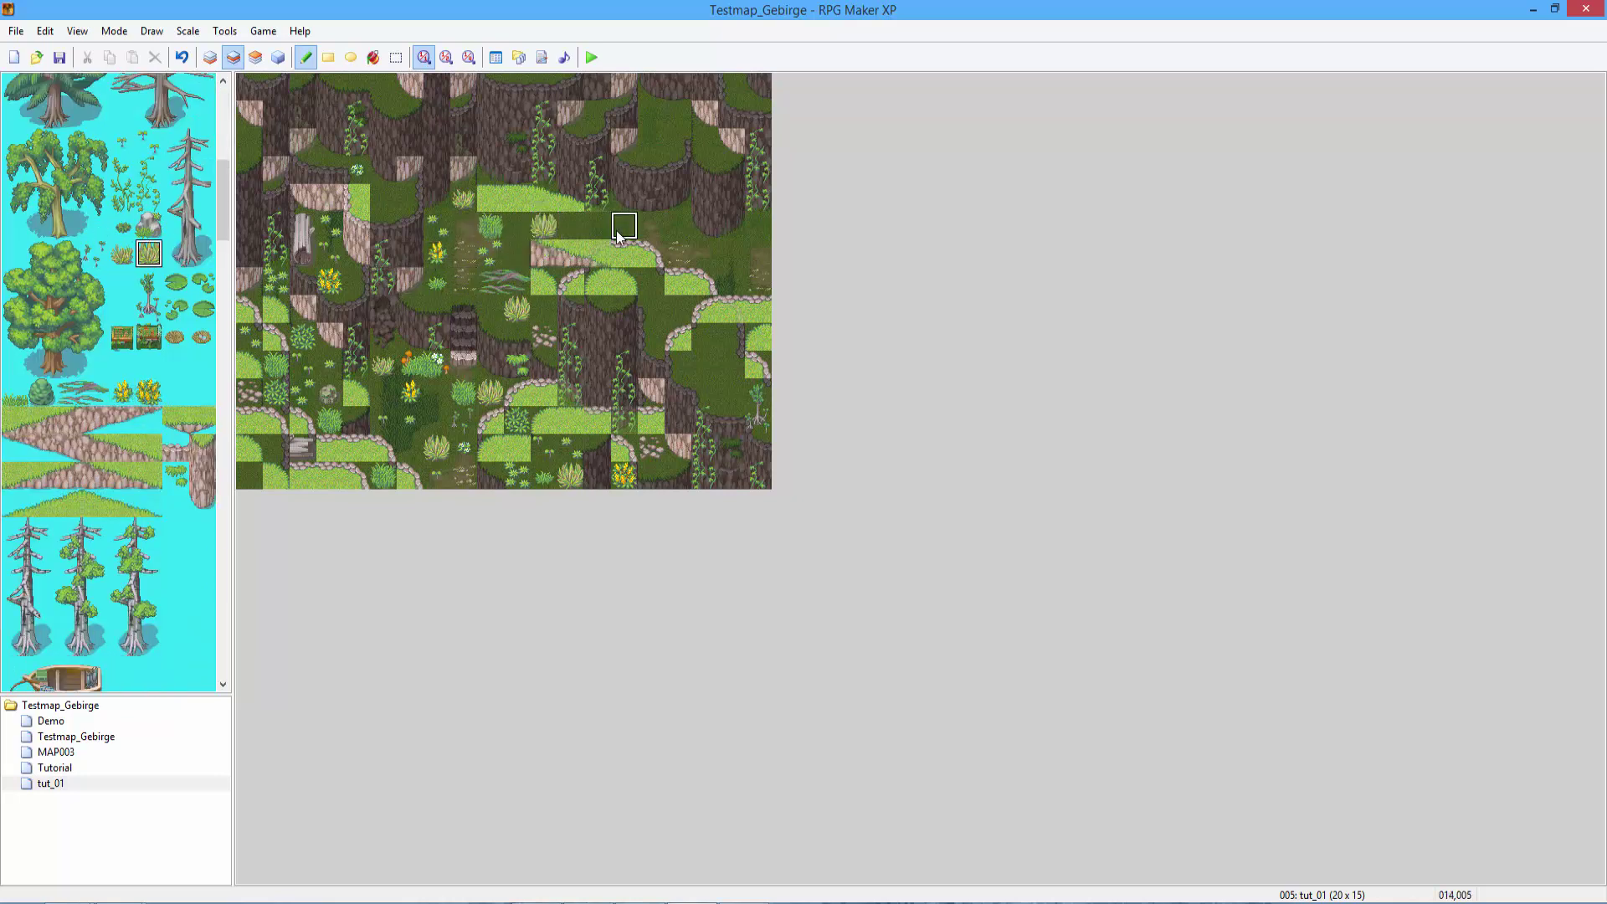
pyautogui.click(41, 391)
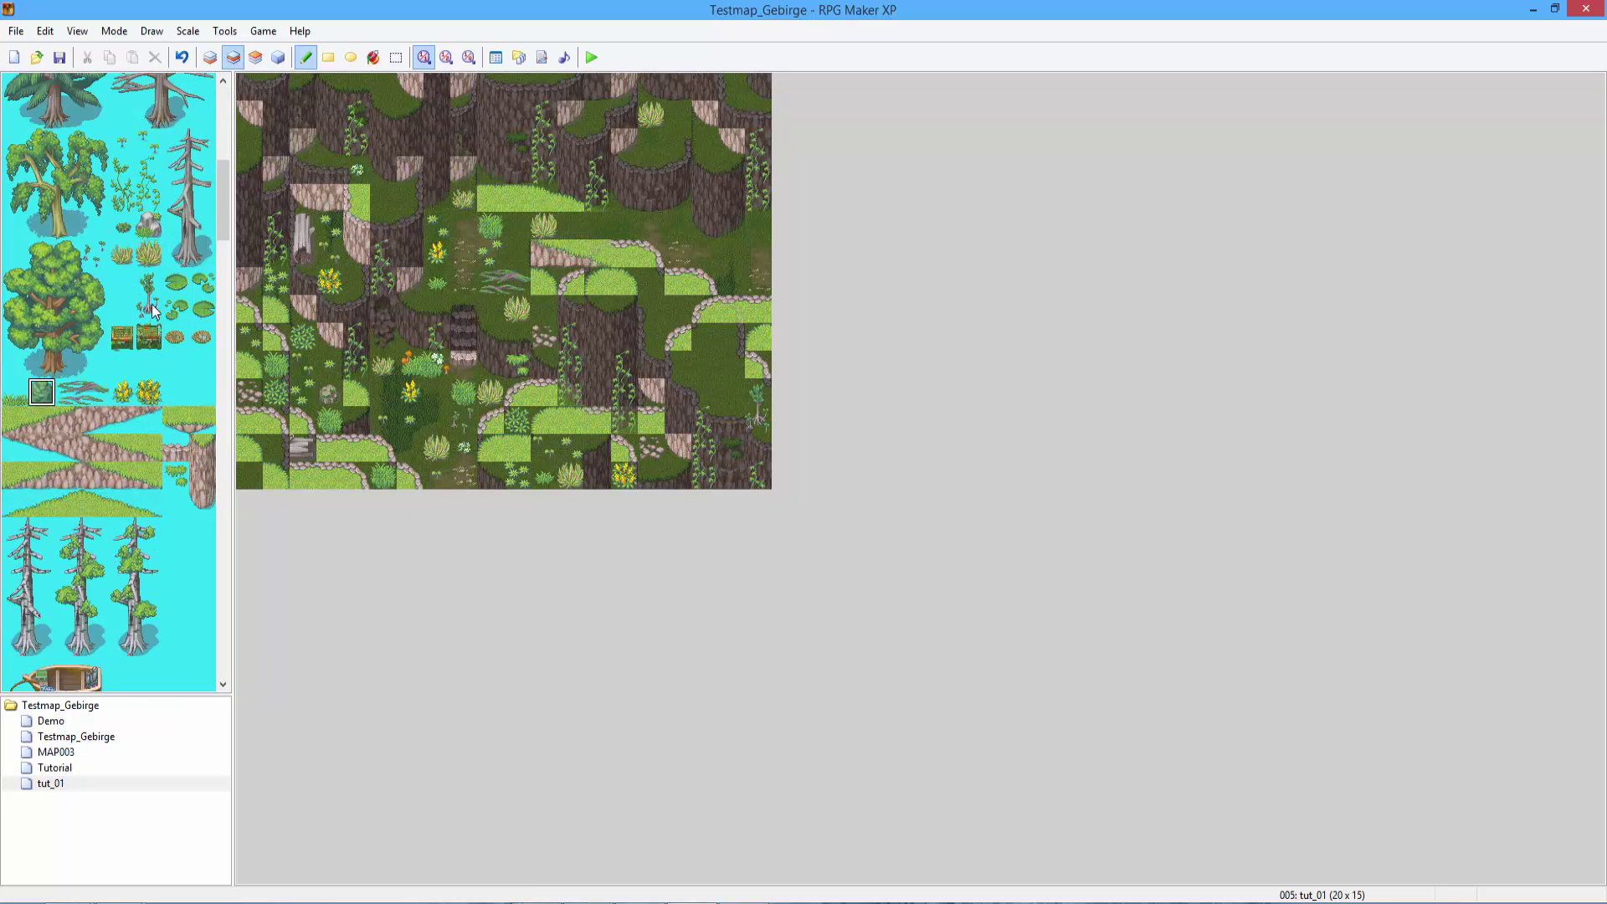
pyautogui.moveTo(154, 311); pyautogui.dragTo(151, 281)
pyautogui.click(653, 87)
# Paint bushes and grass tufts across the upper right plateau.
pyautogui.click(149, 226)
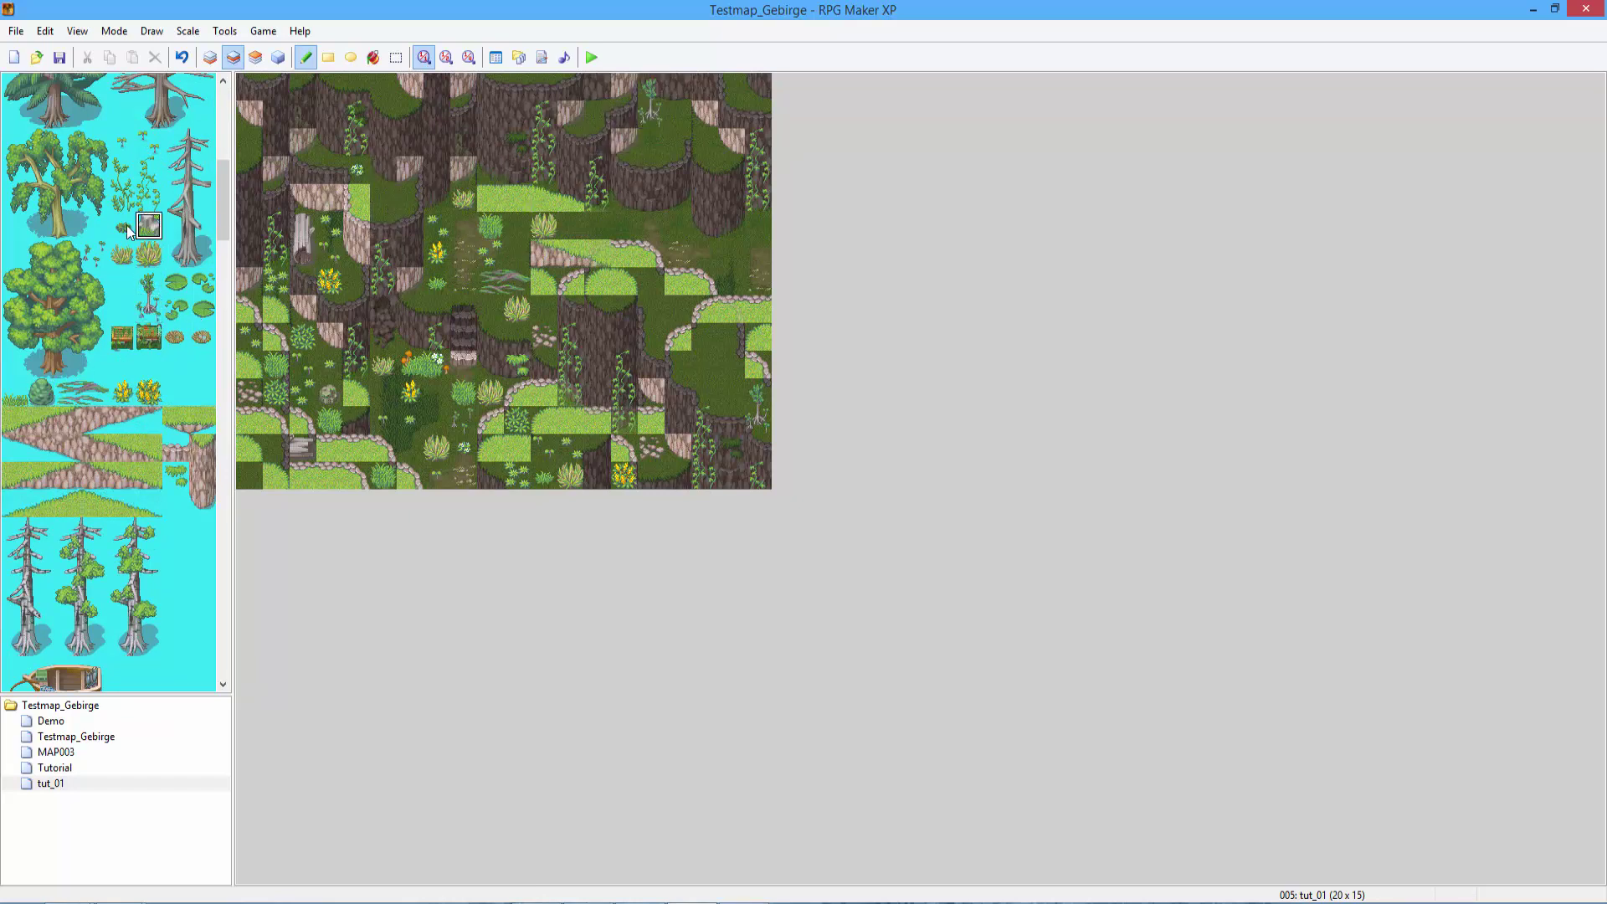
pyautogui.scroll(7, 134, 189)
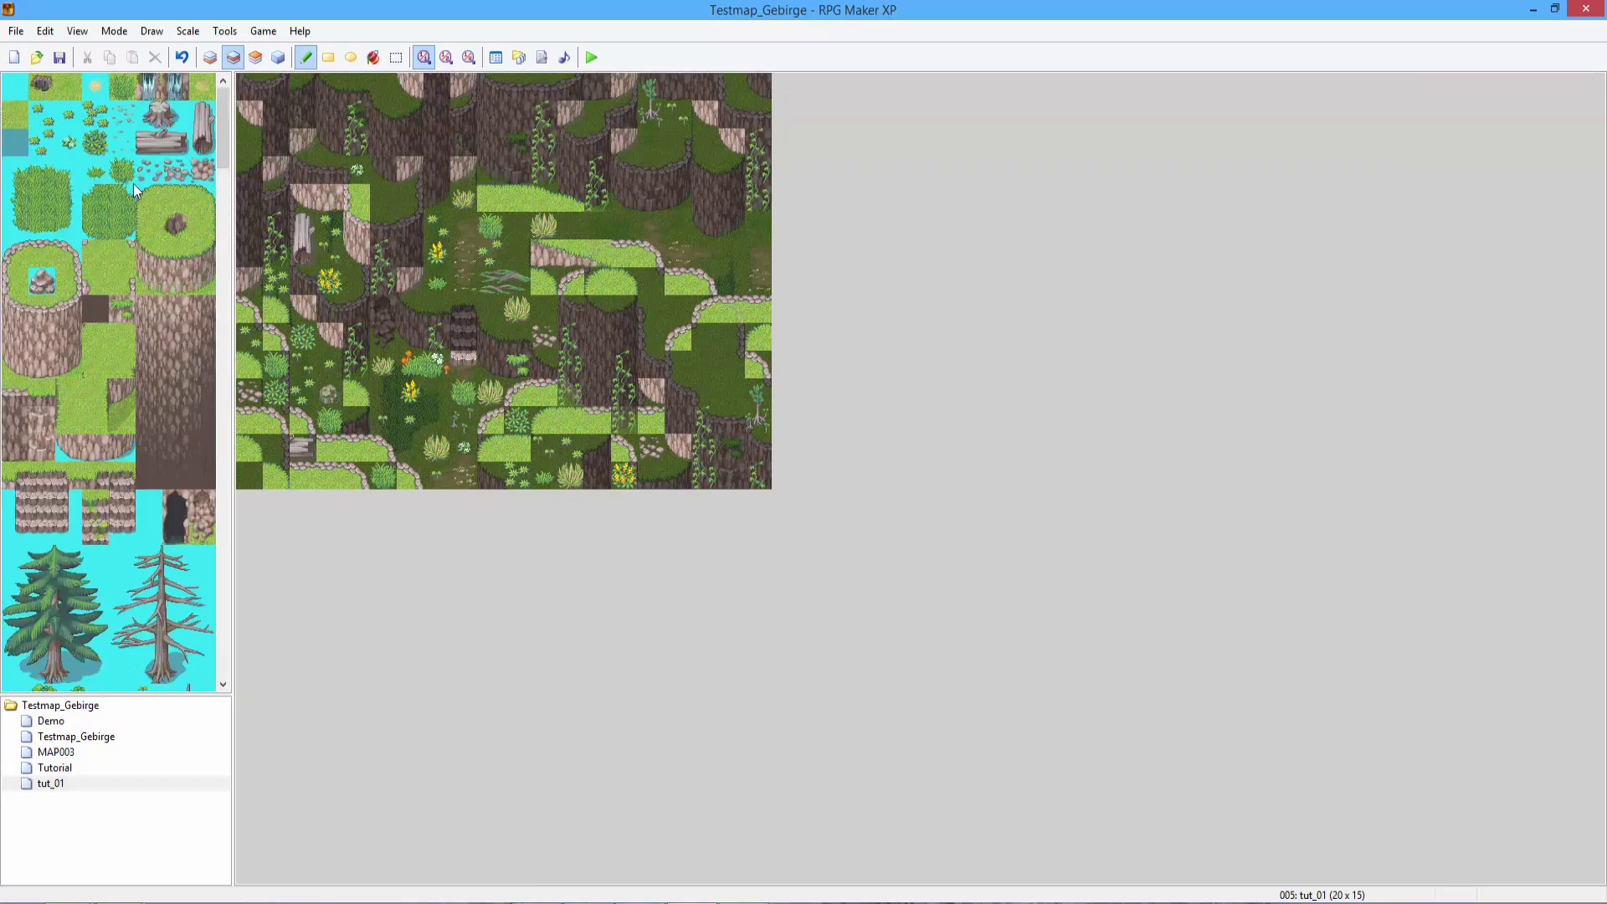
pyautogui.click(122, 170)
pyautogui.click(652, 142)
pyautogui.click(122, 114)
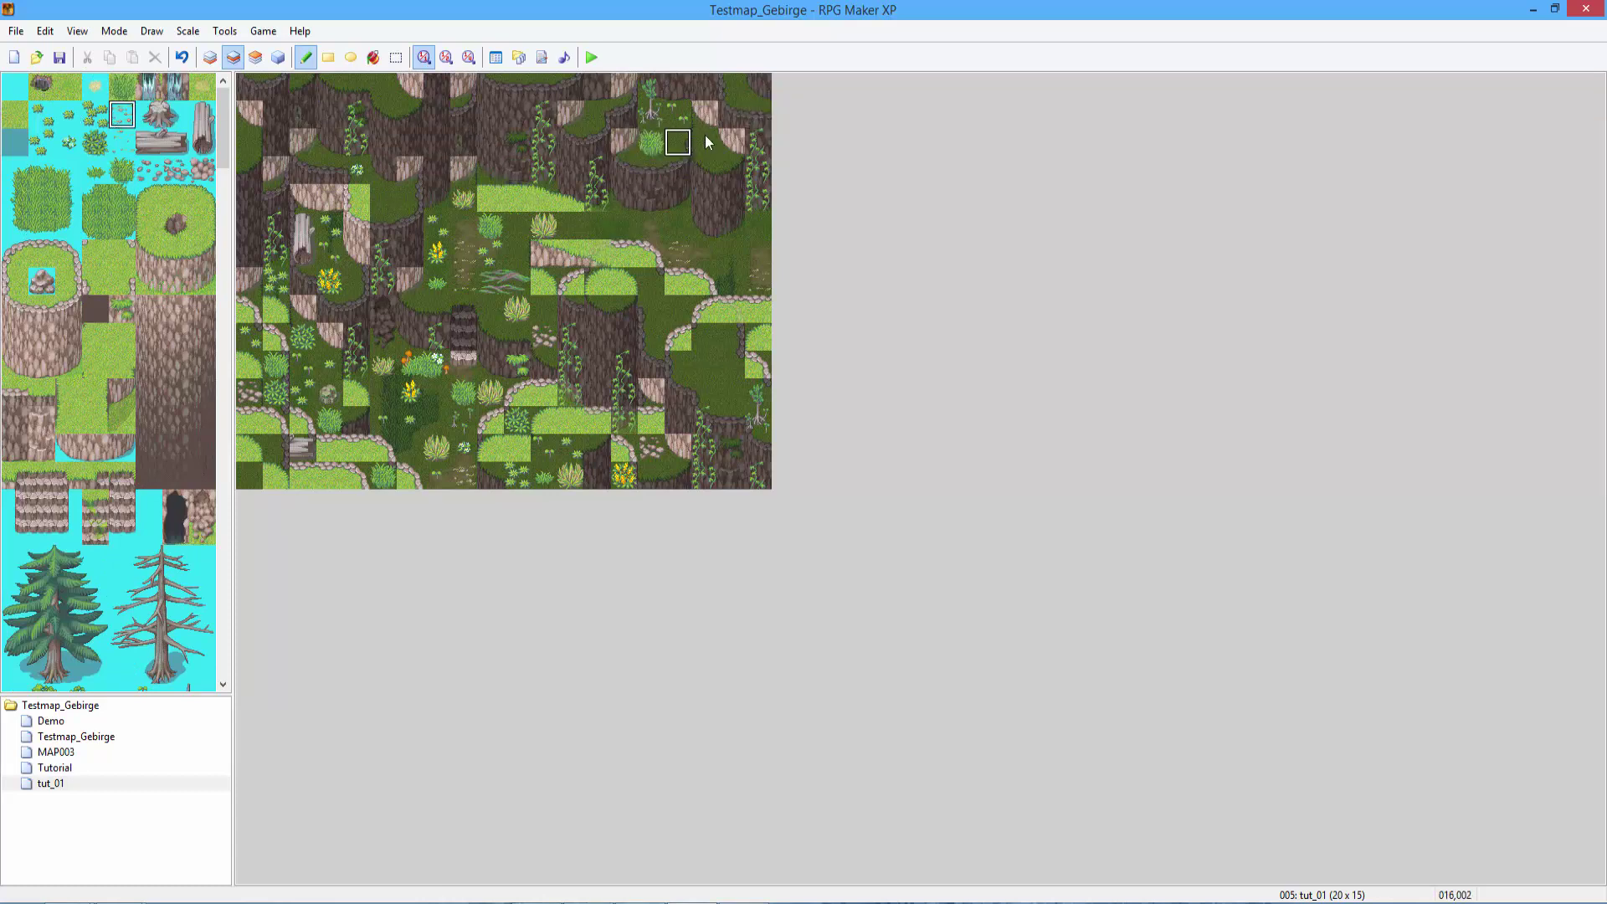
pyautogui.click(95, 143)
pyautogui.click(730, 87)
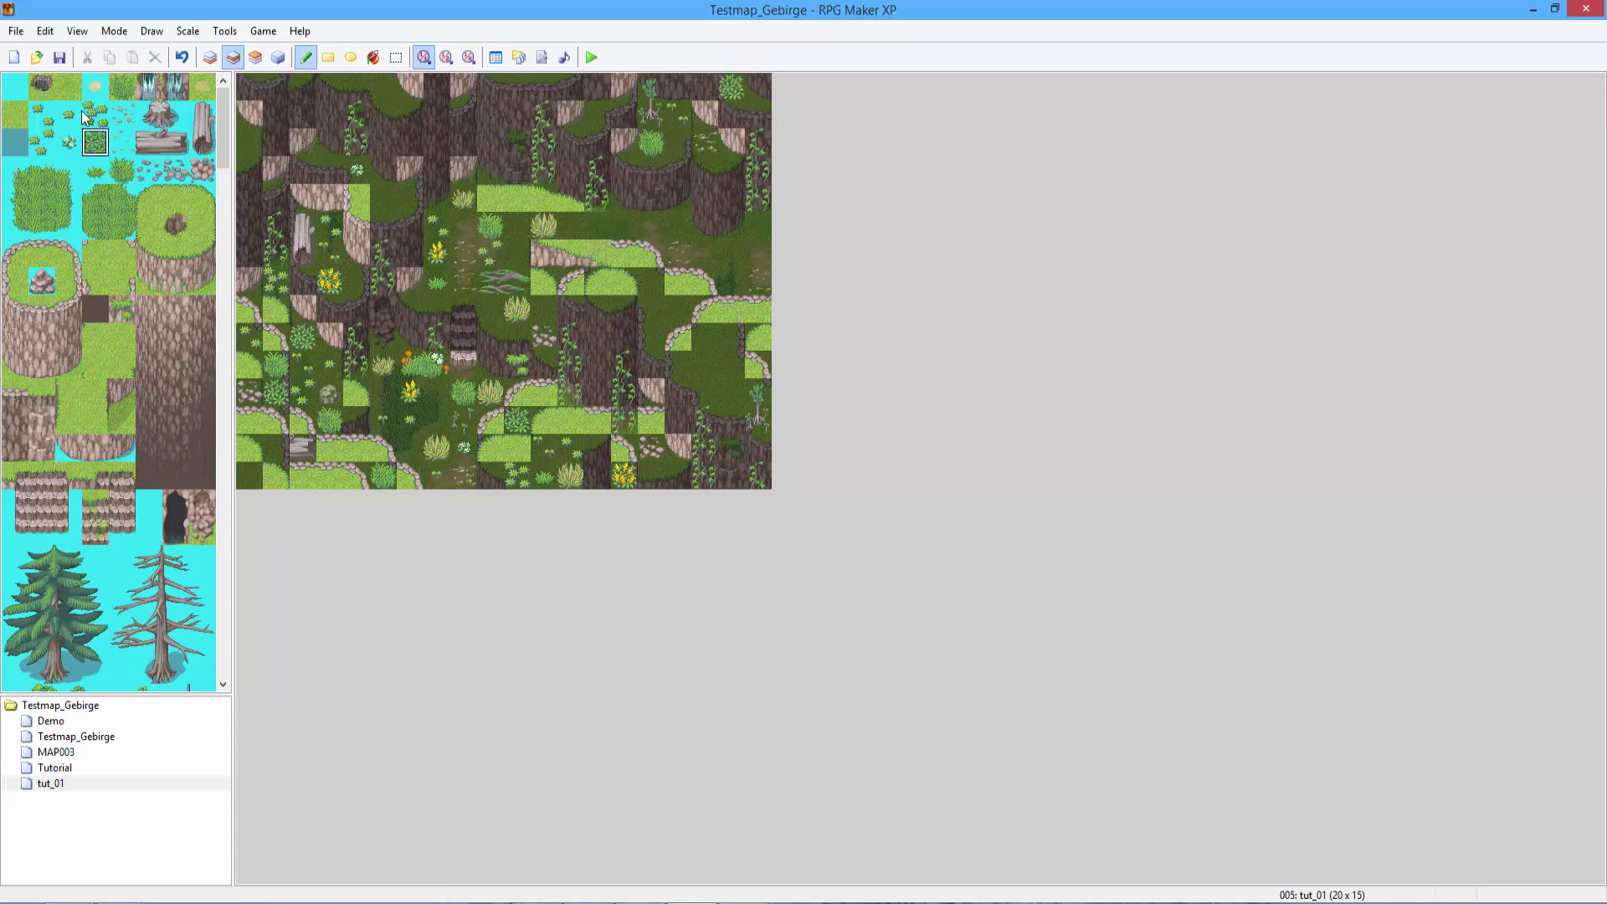
pyautogui.click(95, 114)
pyautogui.click(703, 141)
# Add a bush and another plant beside the upper left cliff.
pyautogui.click(41, 142)
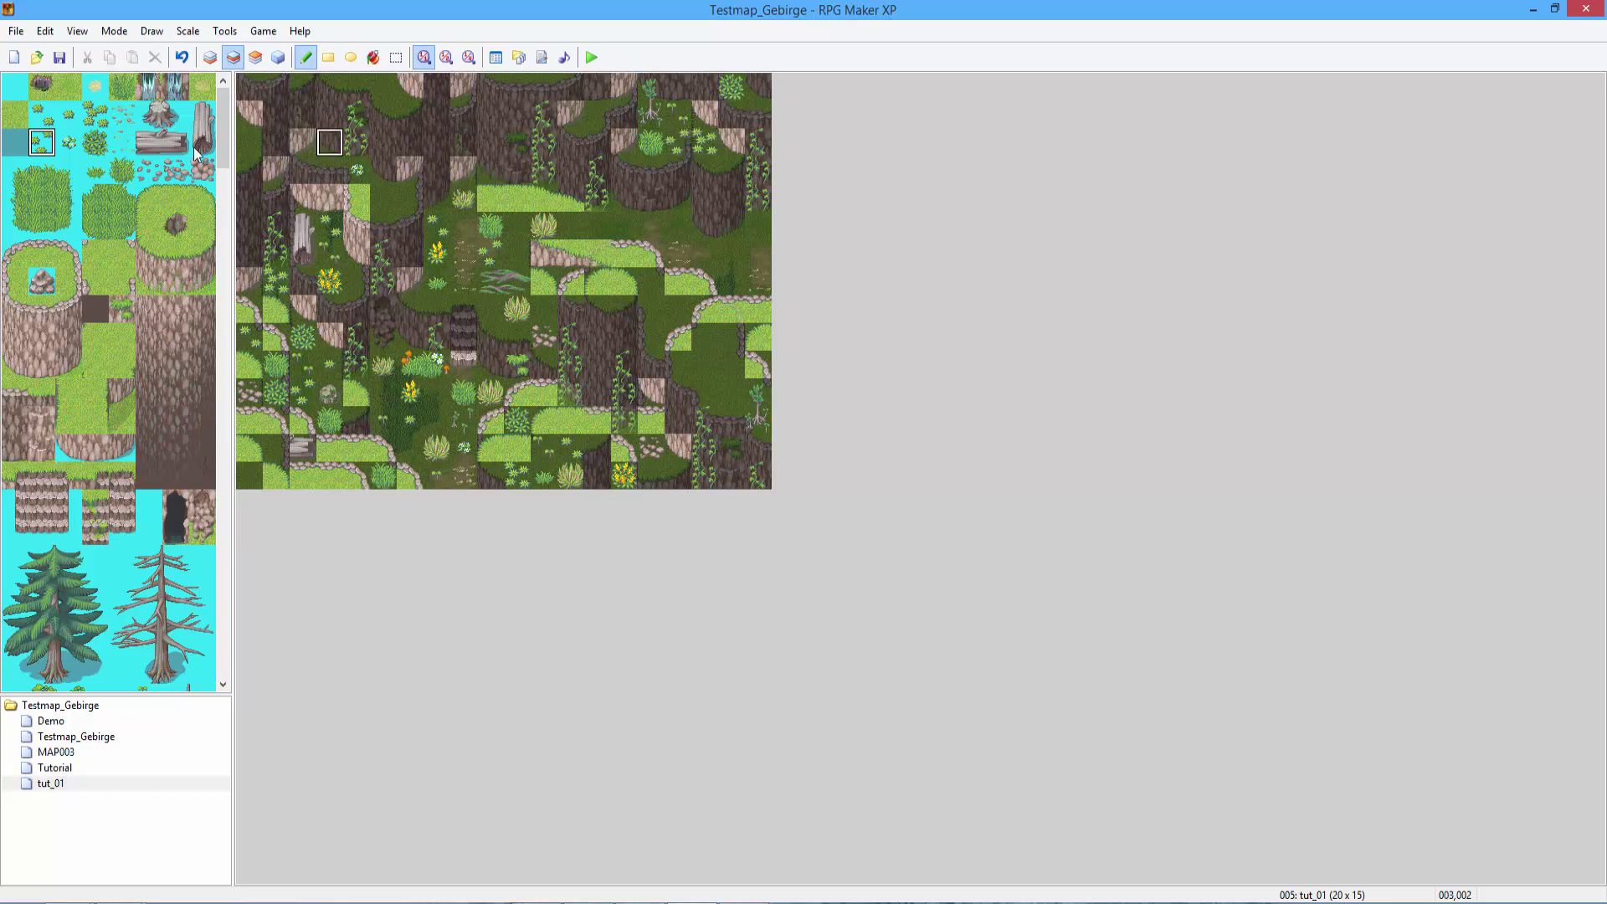
pyautogui.click(122, 170)
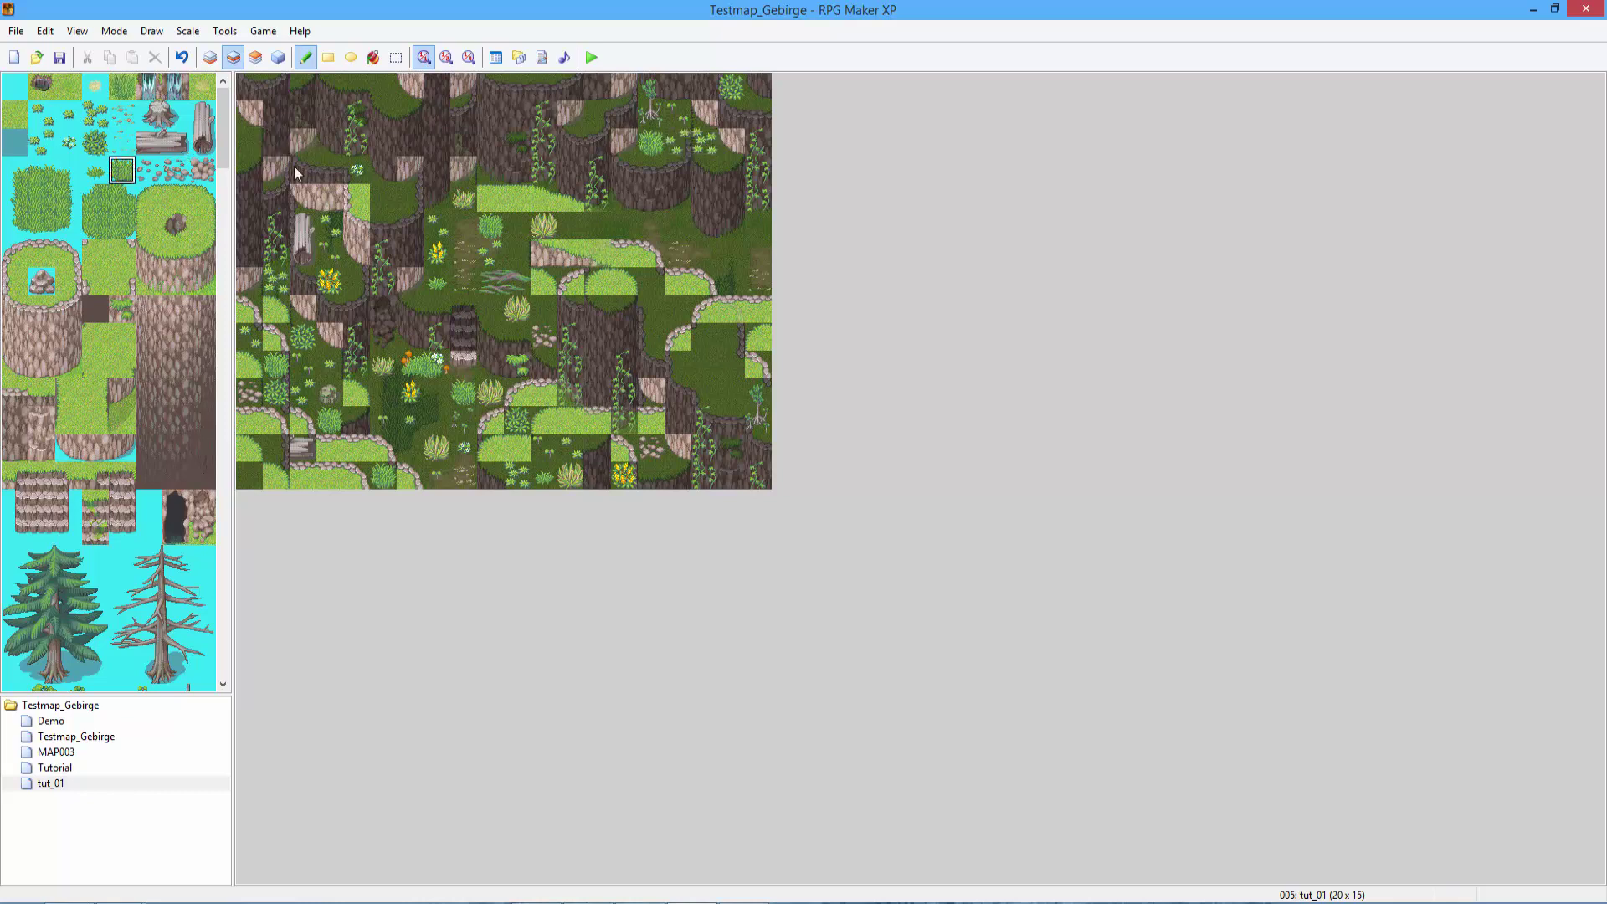
pyautogui.click(95, 142)
pyautogui.click(411, 198)
# Place grass near the top centre, replacing a trial rock, and add a tuft on the right plateau.
pyautogui.scroll(-4, 121, 302)
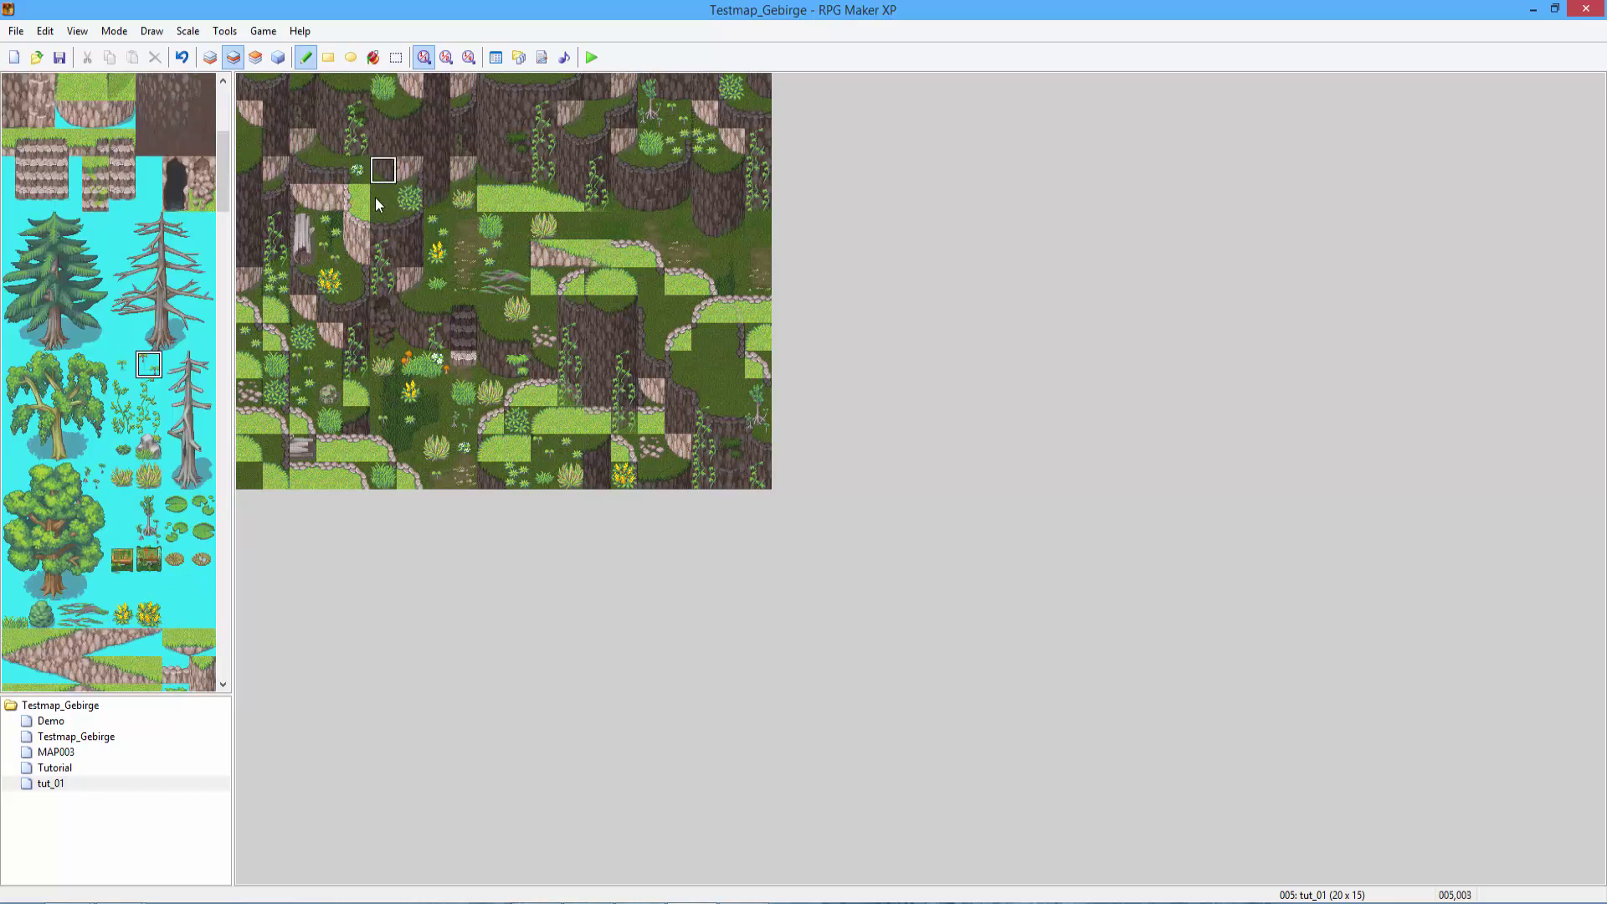
pyautogui.click(148, 476)
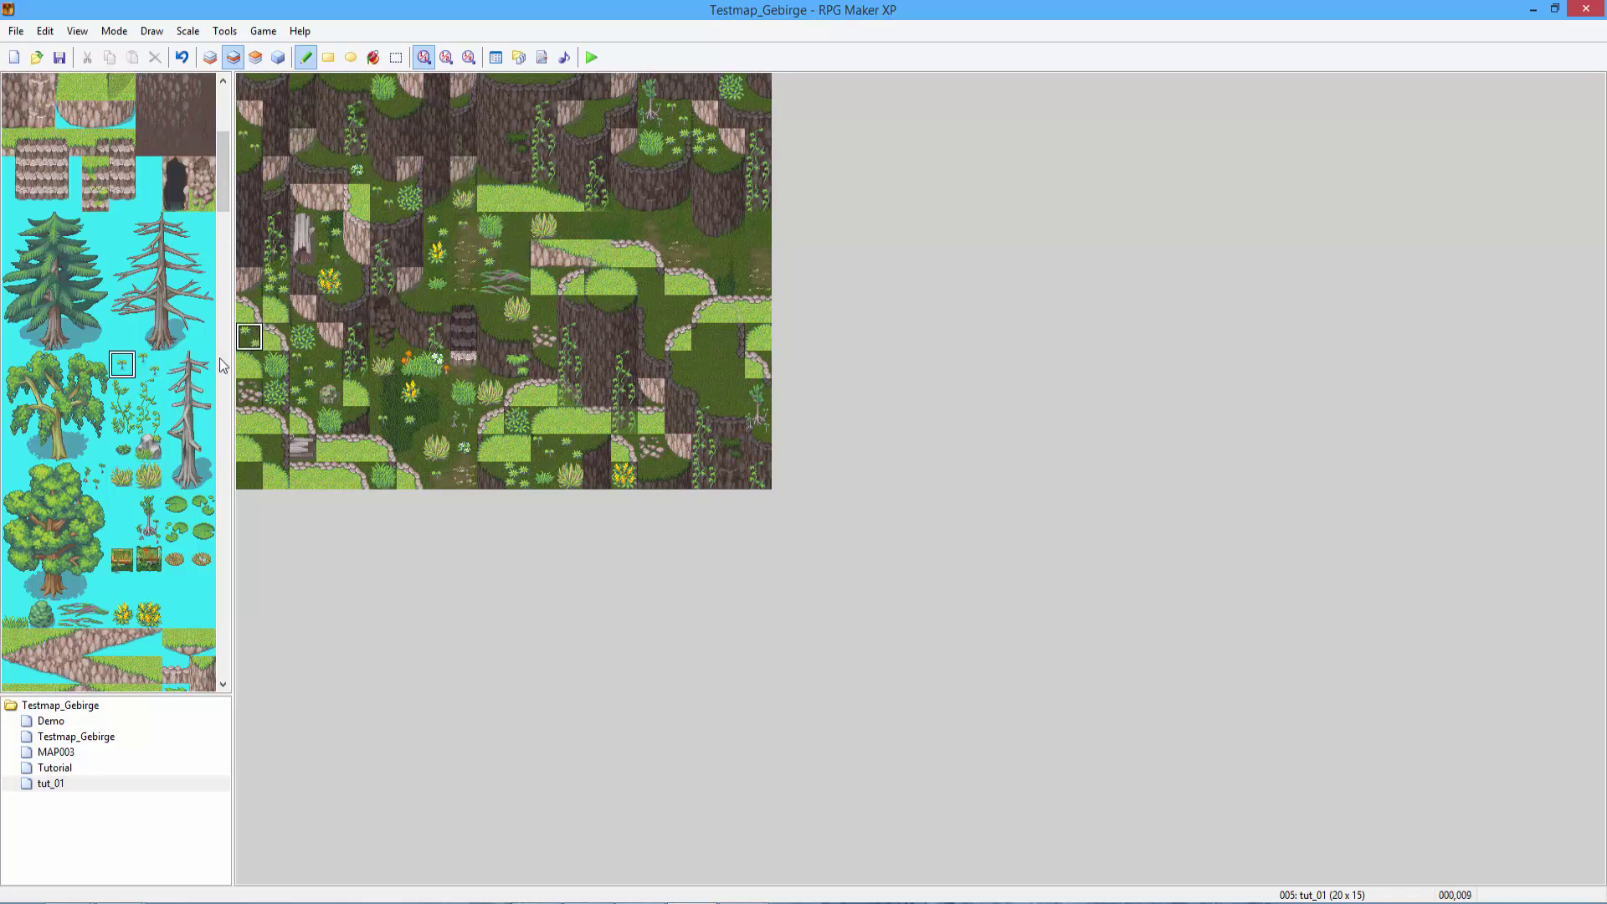
pyautogui.click(148, 364)
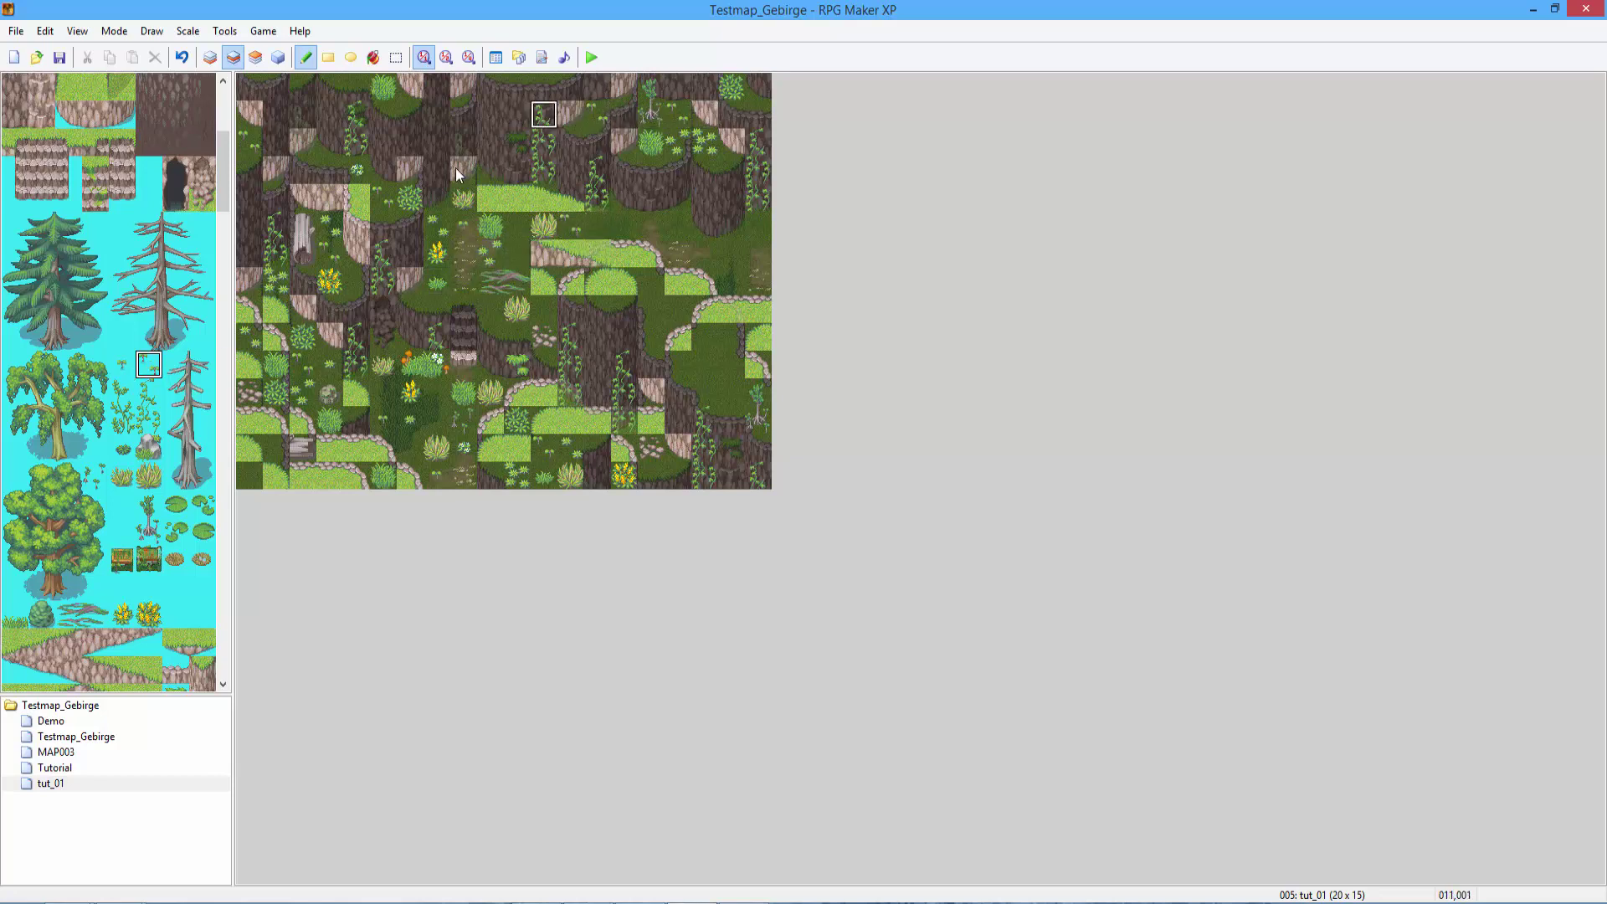
pyautogui.click(148, 447)
pyautogui.click(596, 113)
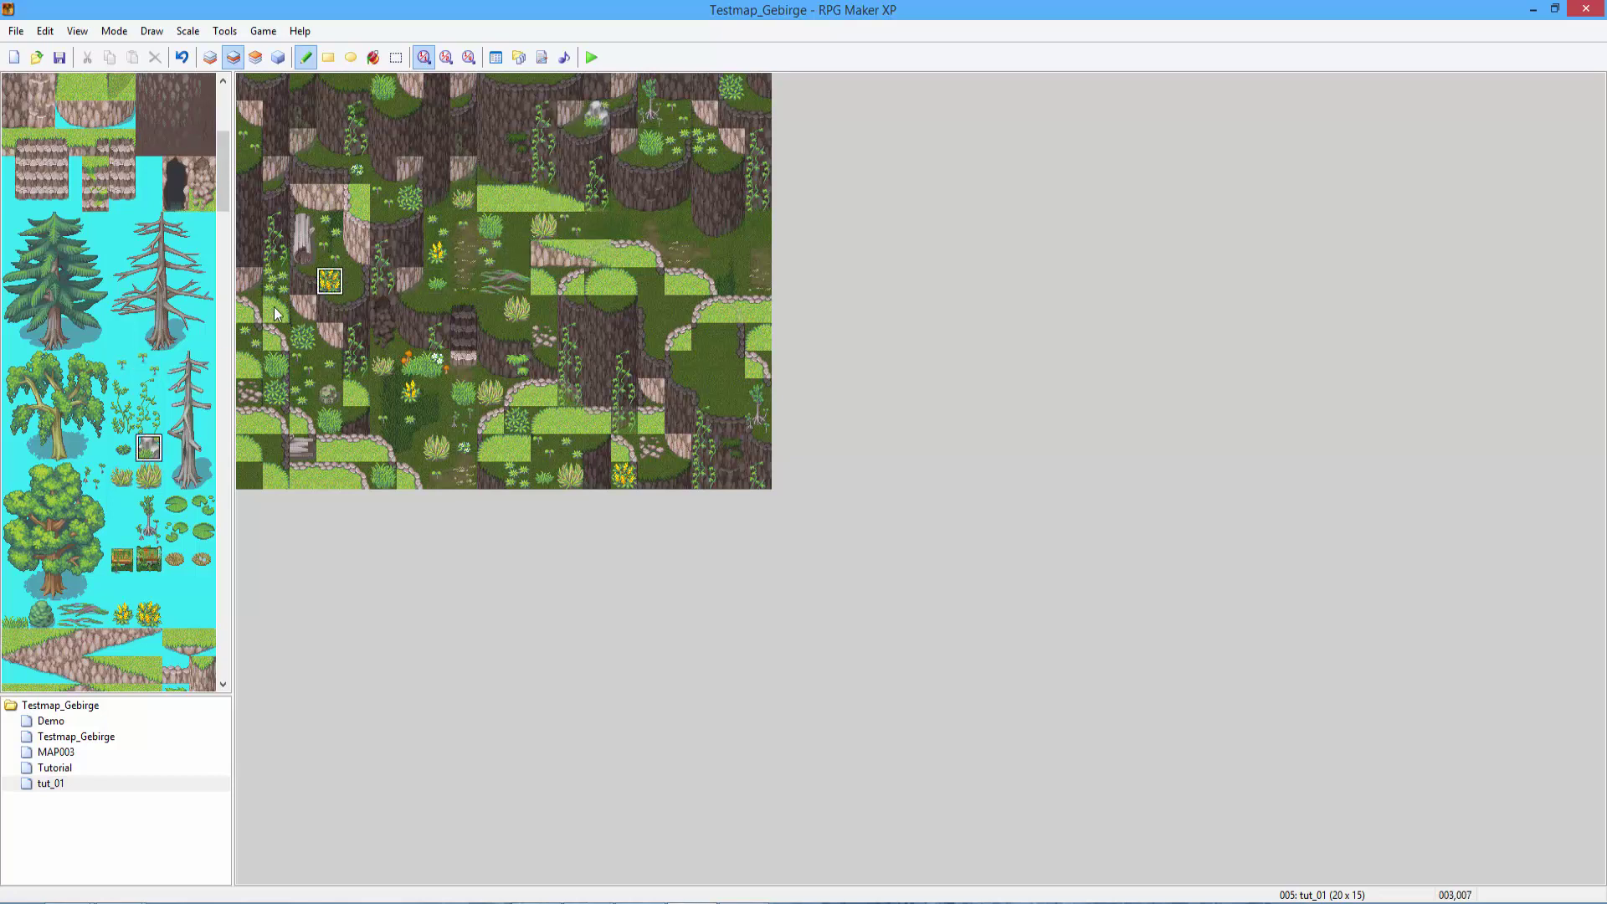
pyautogui.click(148, 476)
pyautogui.click(597, 114)
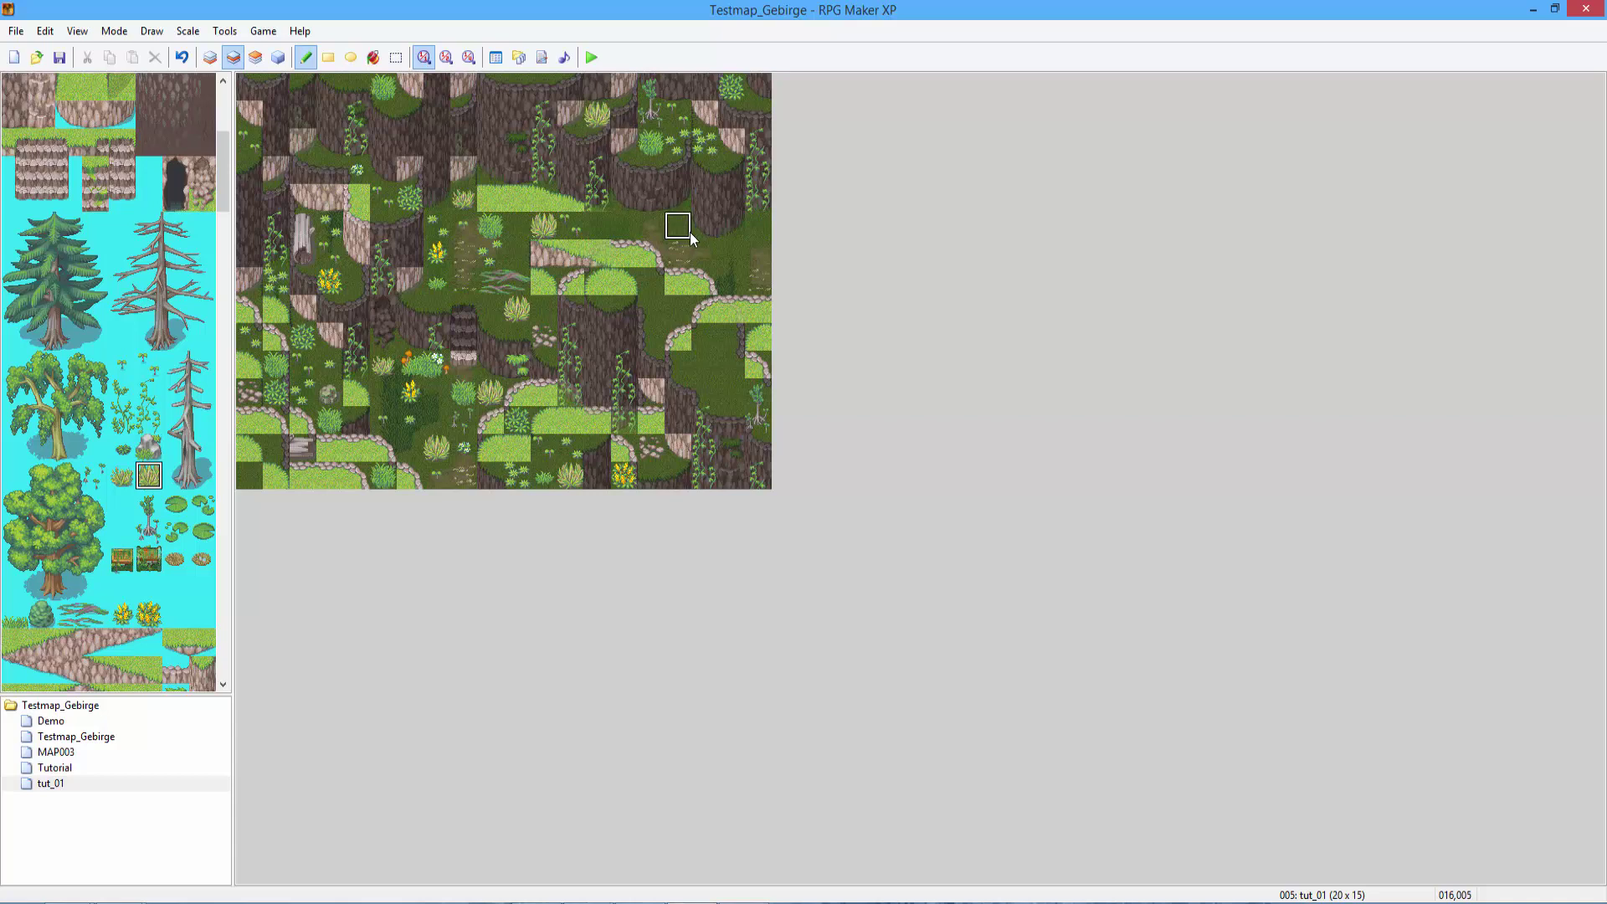
pyautogui.click(732, 252)
# Sample the grass-tuft tile from the map and paint another tuft on the right plateau.
pyautogui.click(122, 476)
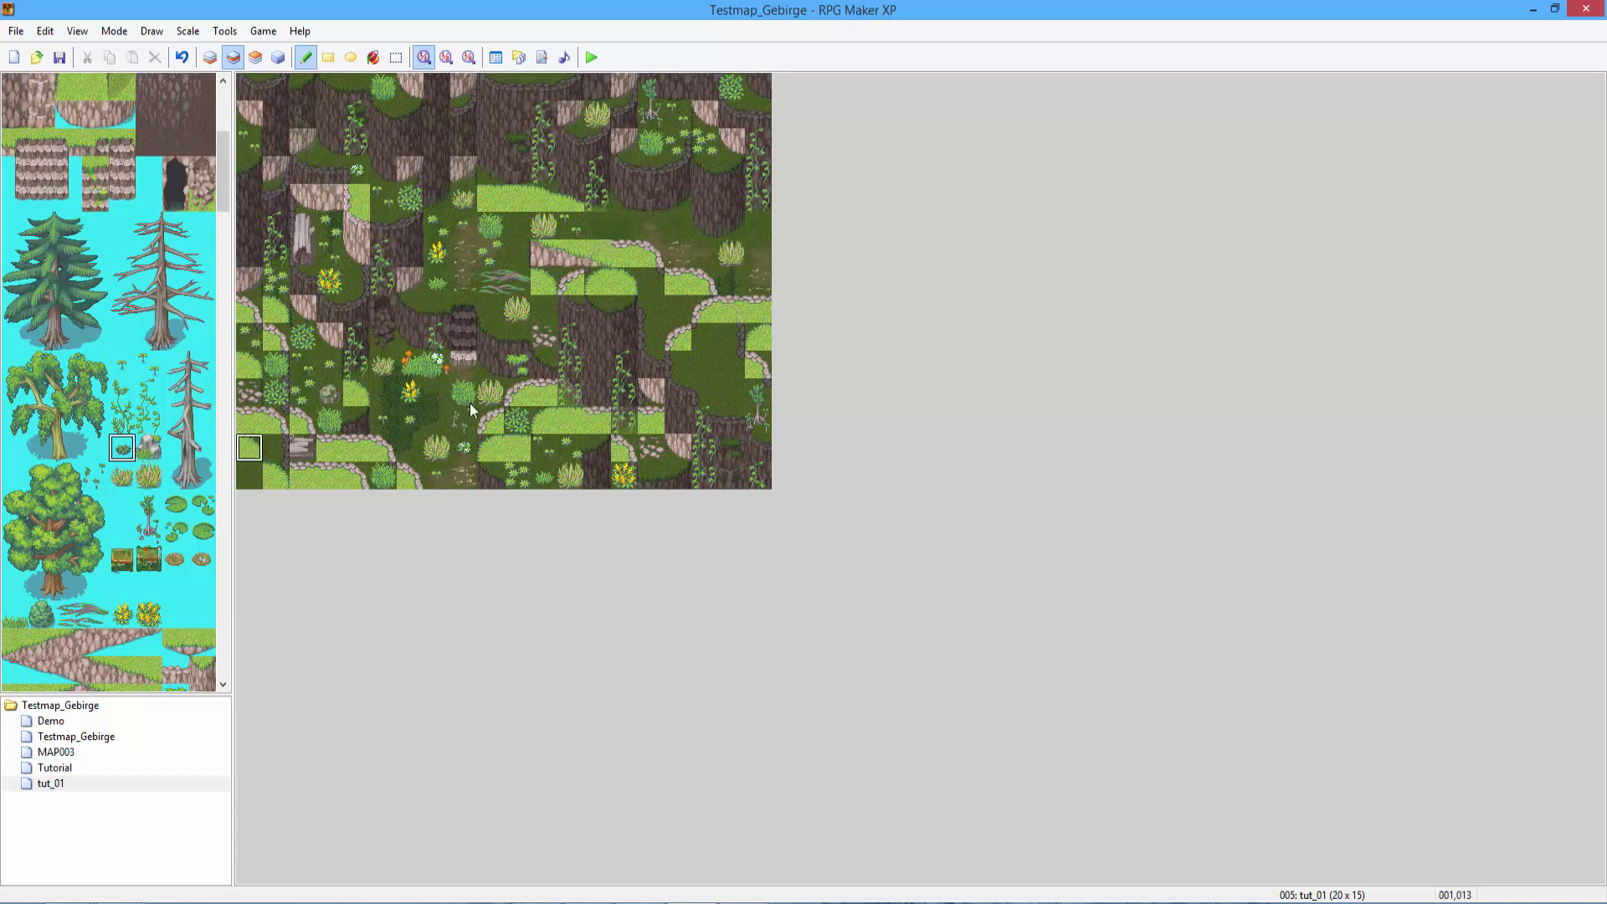
pyautogui.click(96, 476)
pyautogui.click(121, 476)
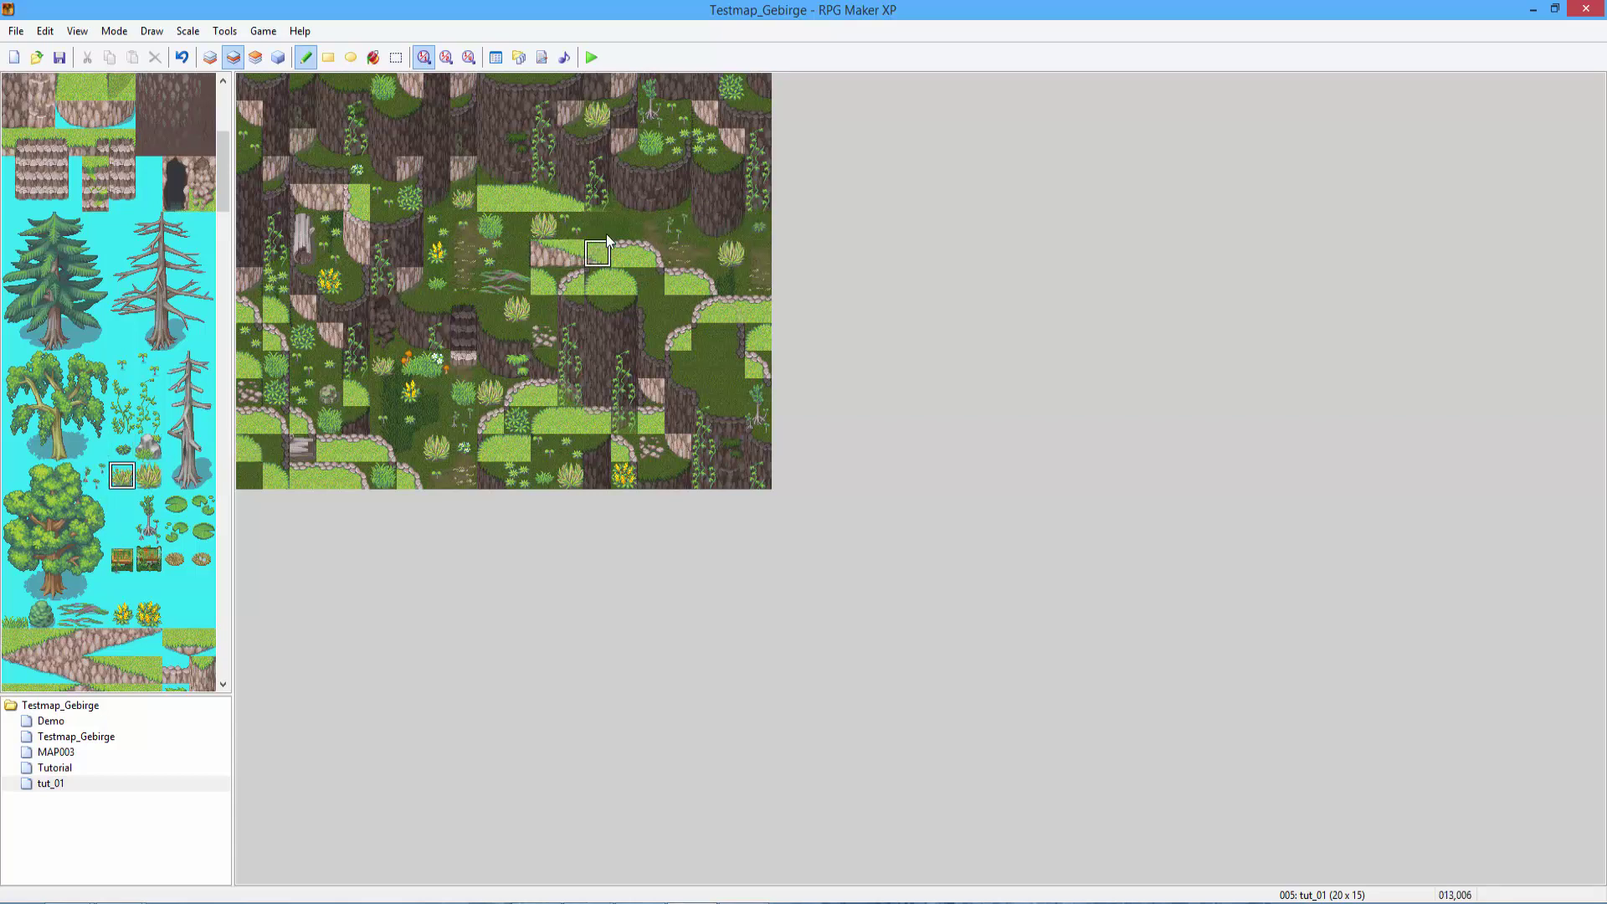
pyautogui.scroll(5, 94, 236)
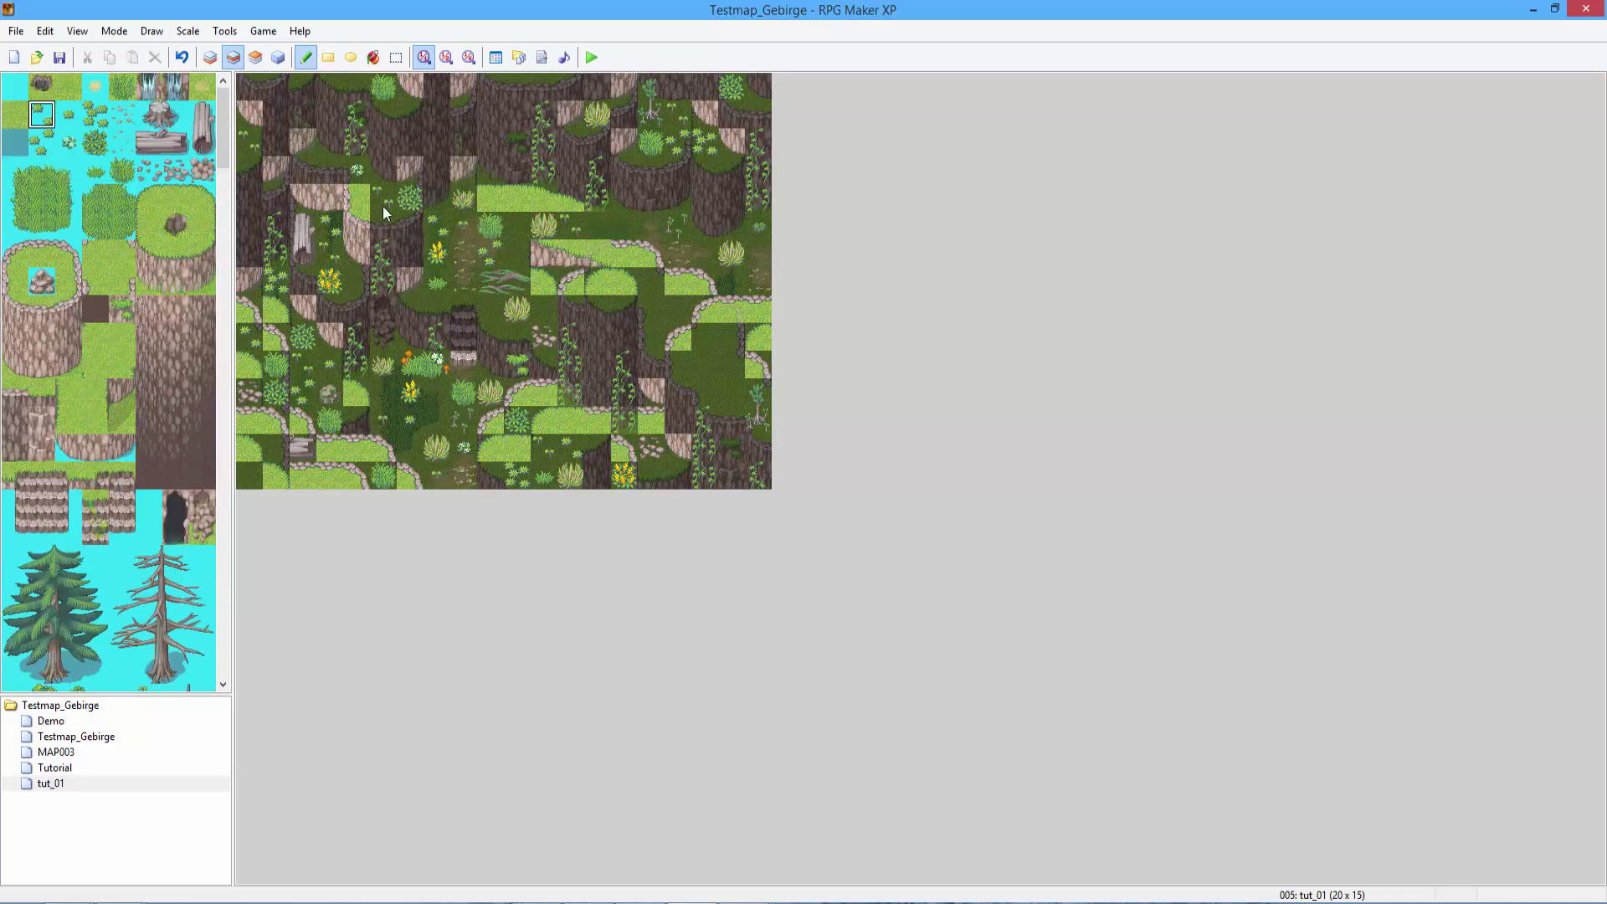
pyautogui.click(41, 141)
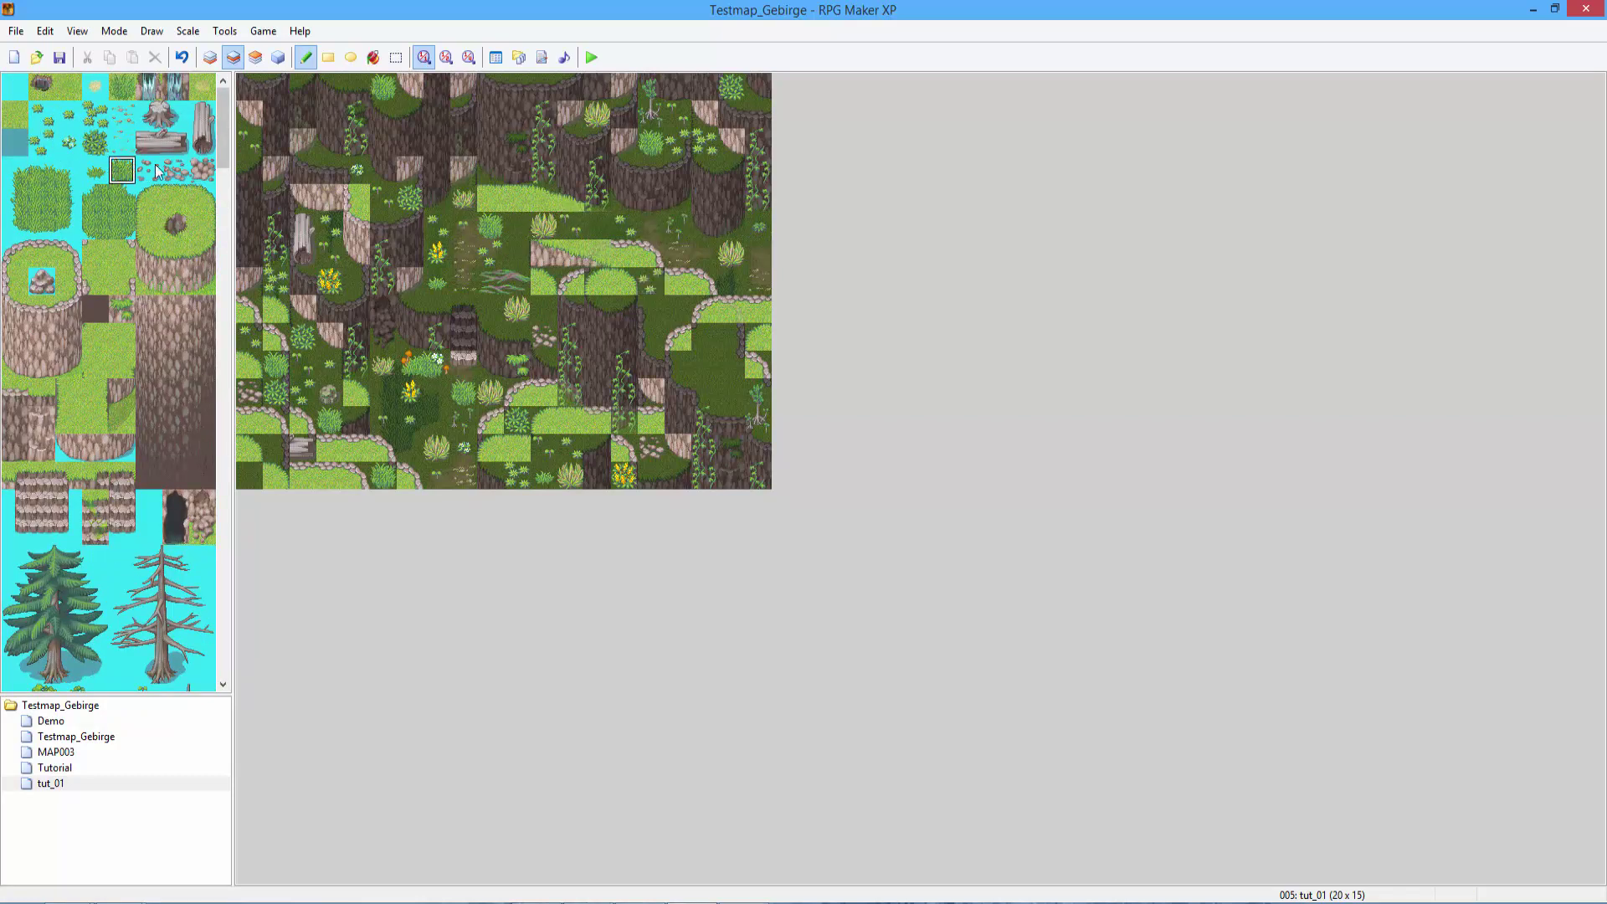
pyautogui.click(69, 142)
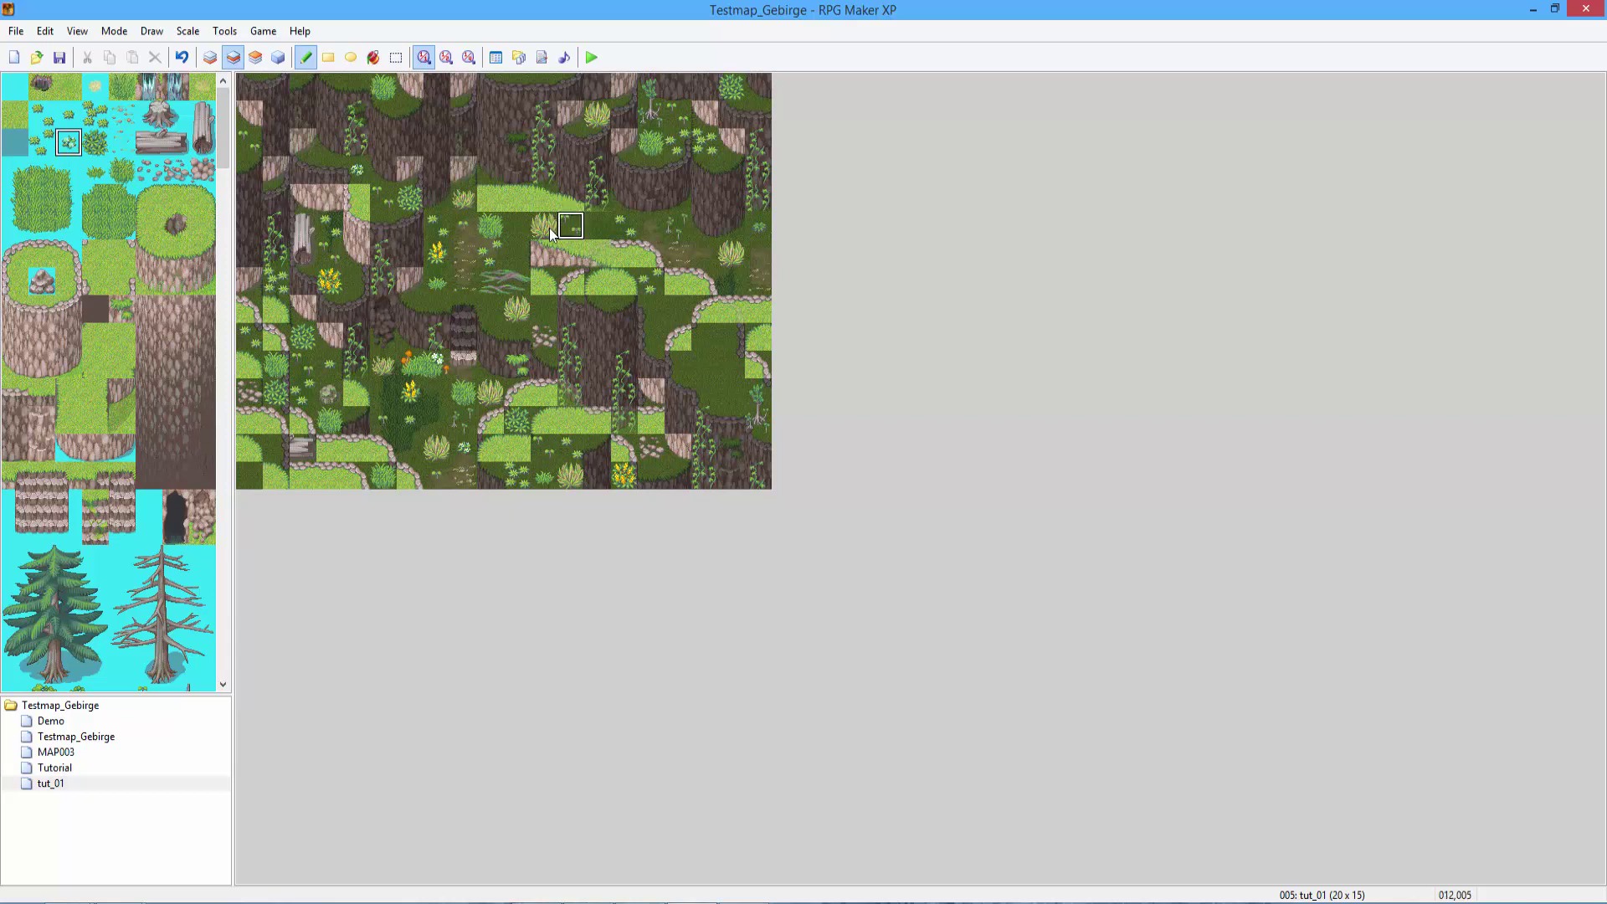
pyautogui.rightClick(435, 318)
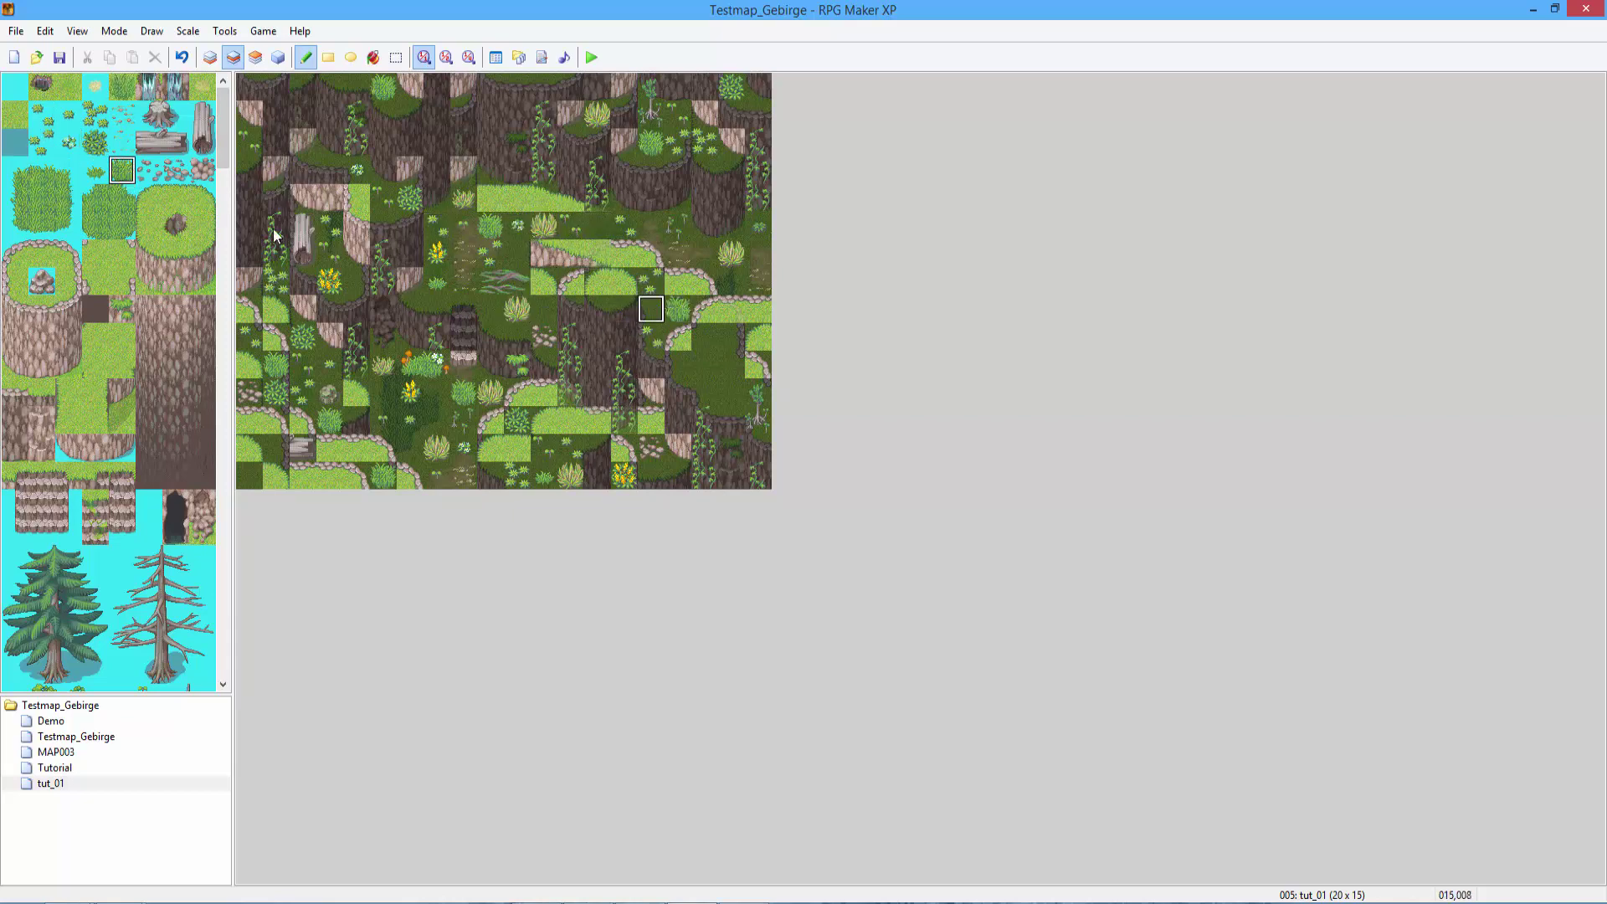
pyautogui.click(104, 149)
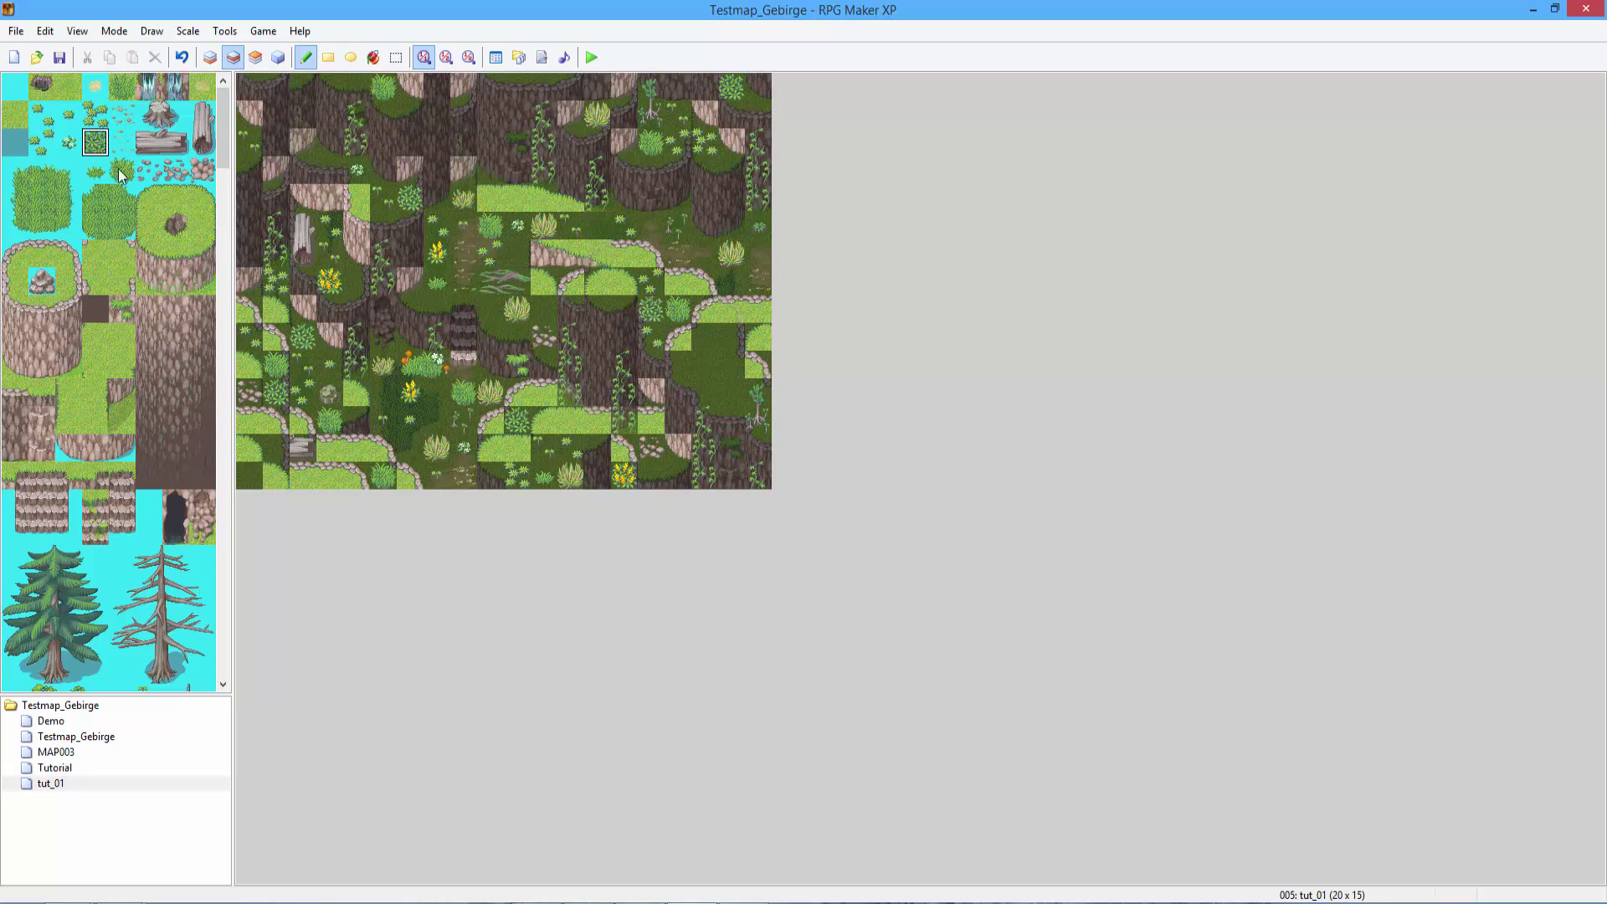
pyautogui.rightClick(624, 365)
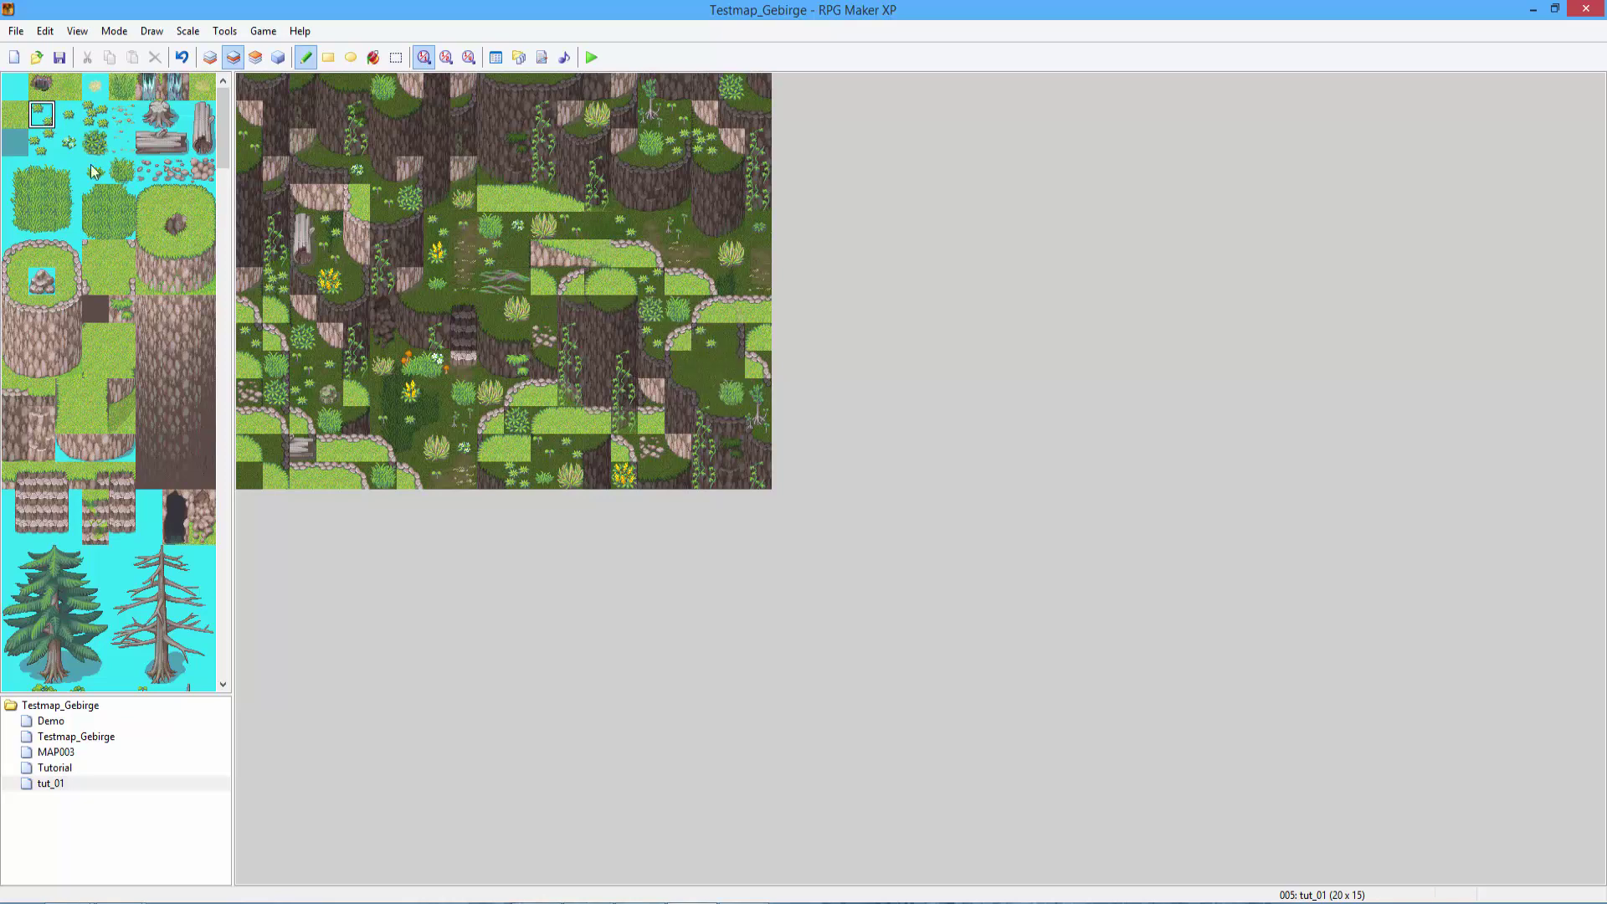
pyautogui.rightClick(732, 445)
pyautogui.rightClick(330, 335)
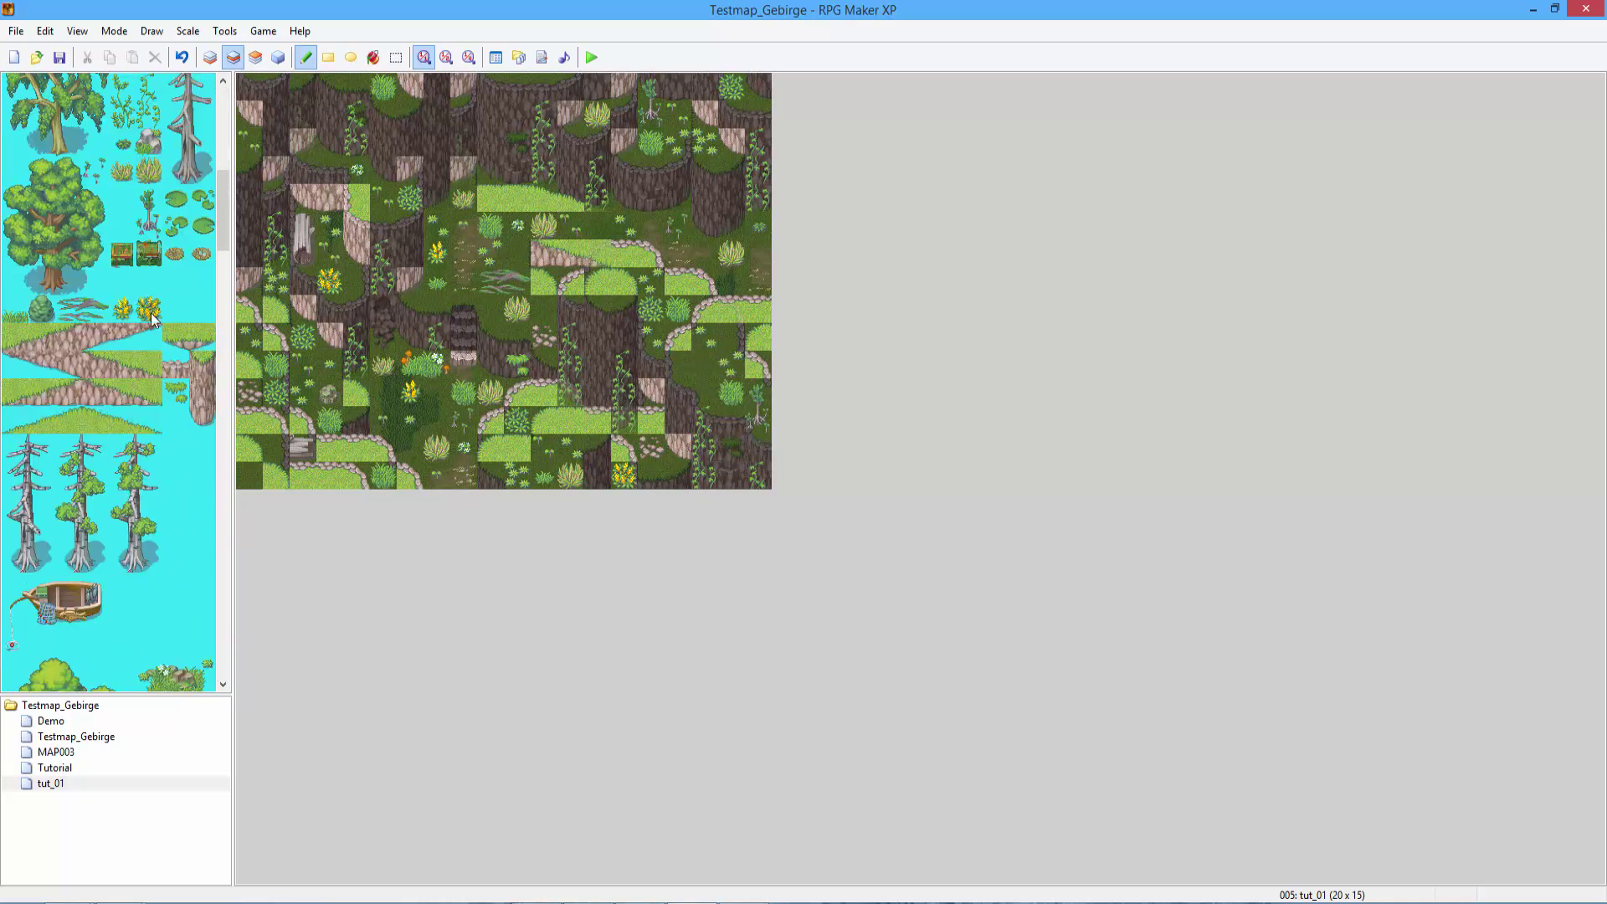
pyautogui.click(712, 372)
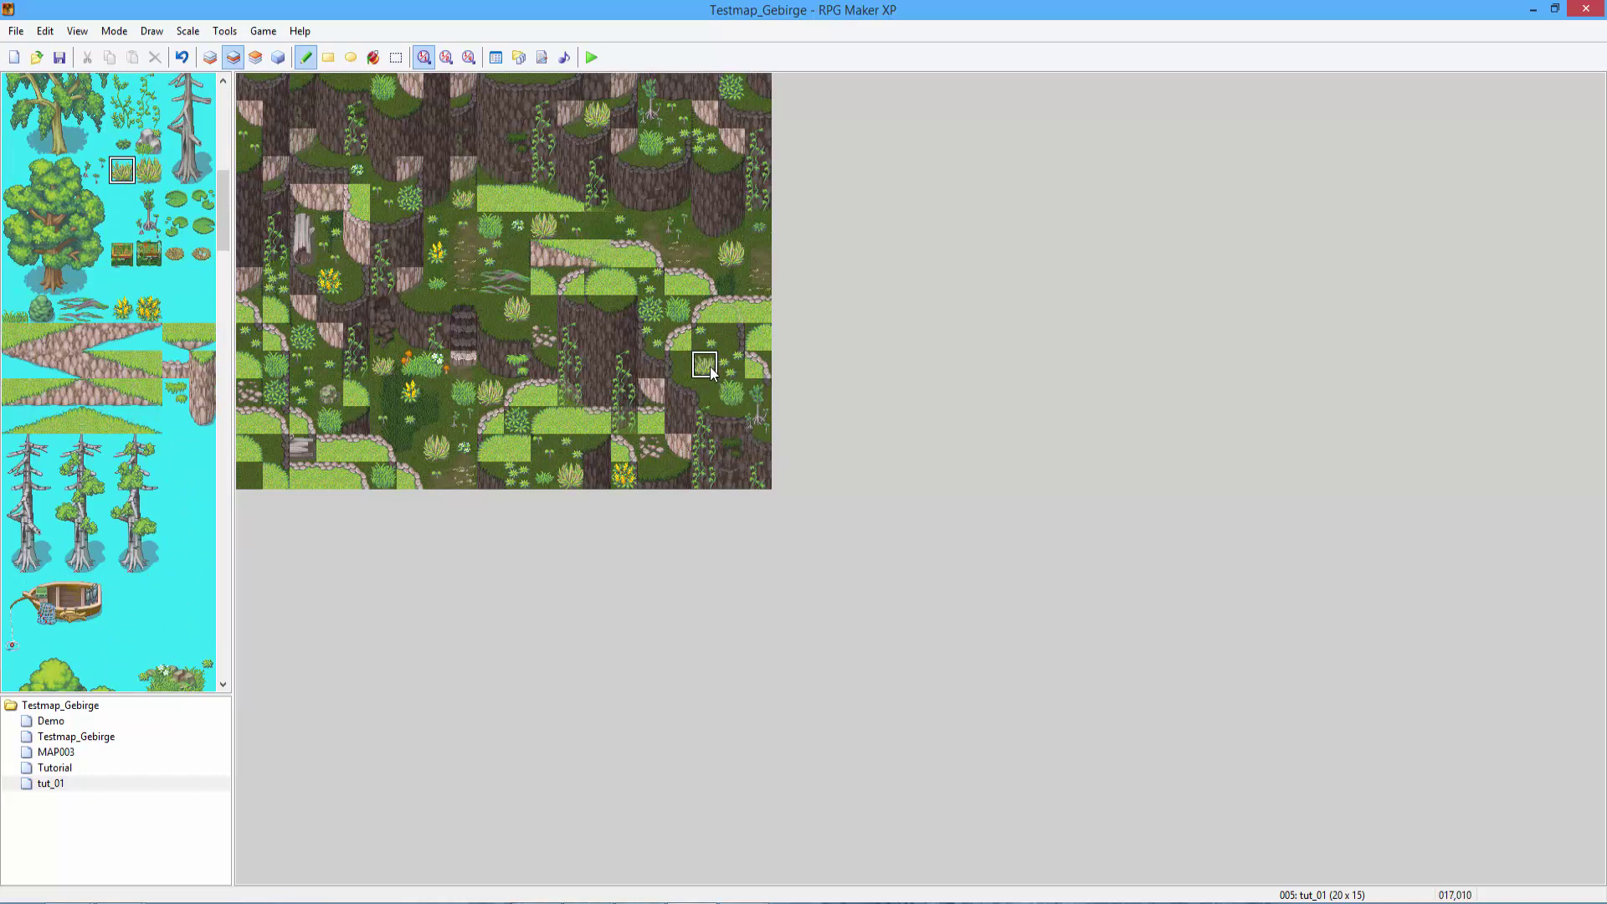
# Place a tree stump on the right side of the map.
pyautogui.click(96, 168)
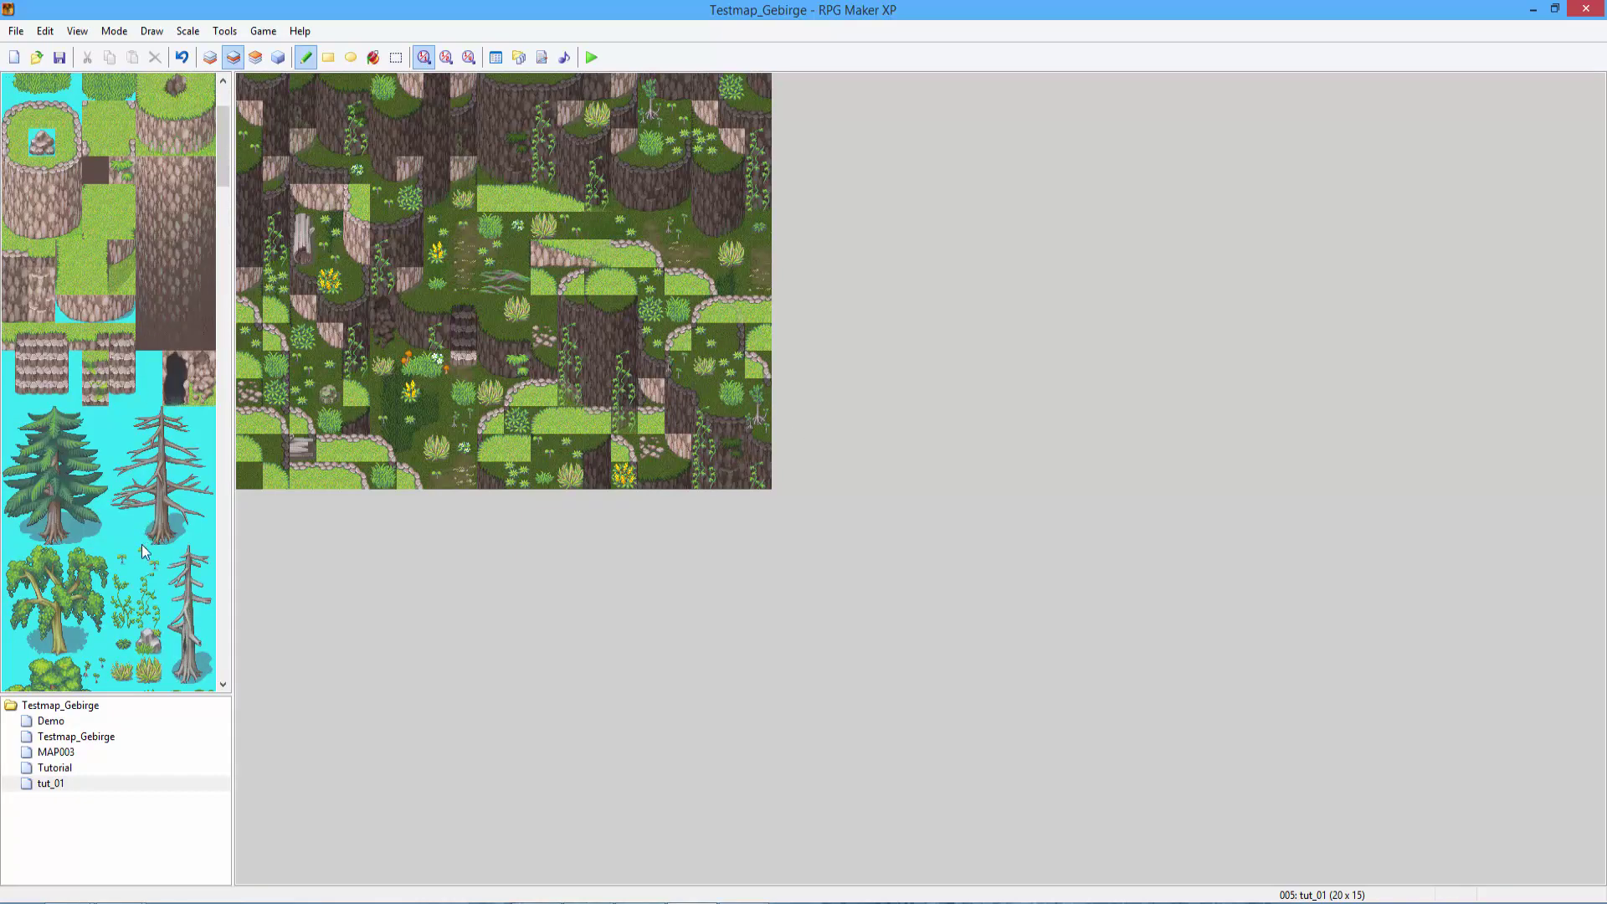
pyautogui.click(149, 530)
pyautogui.click(731, 337)
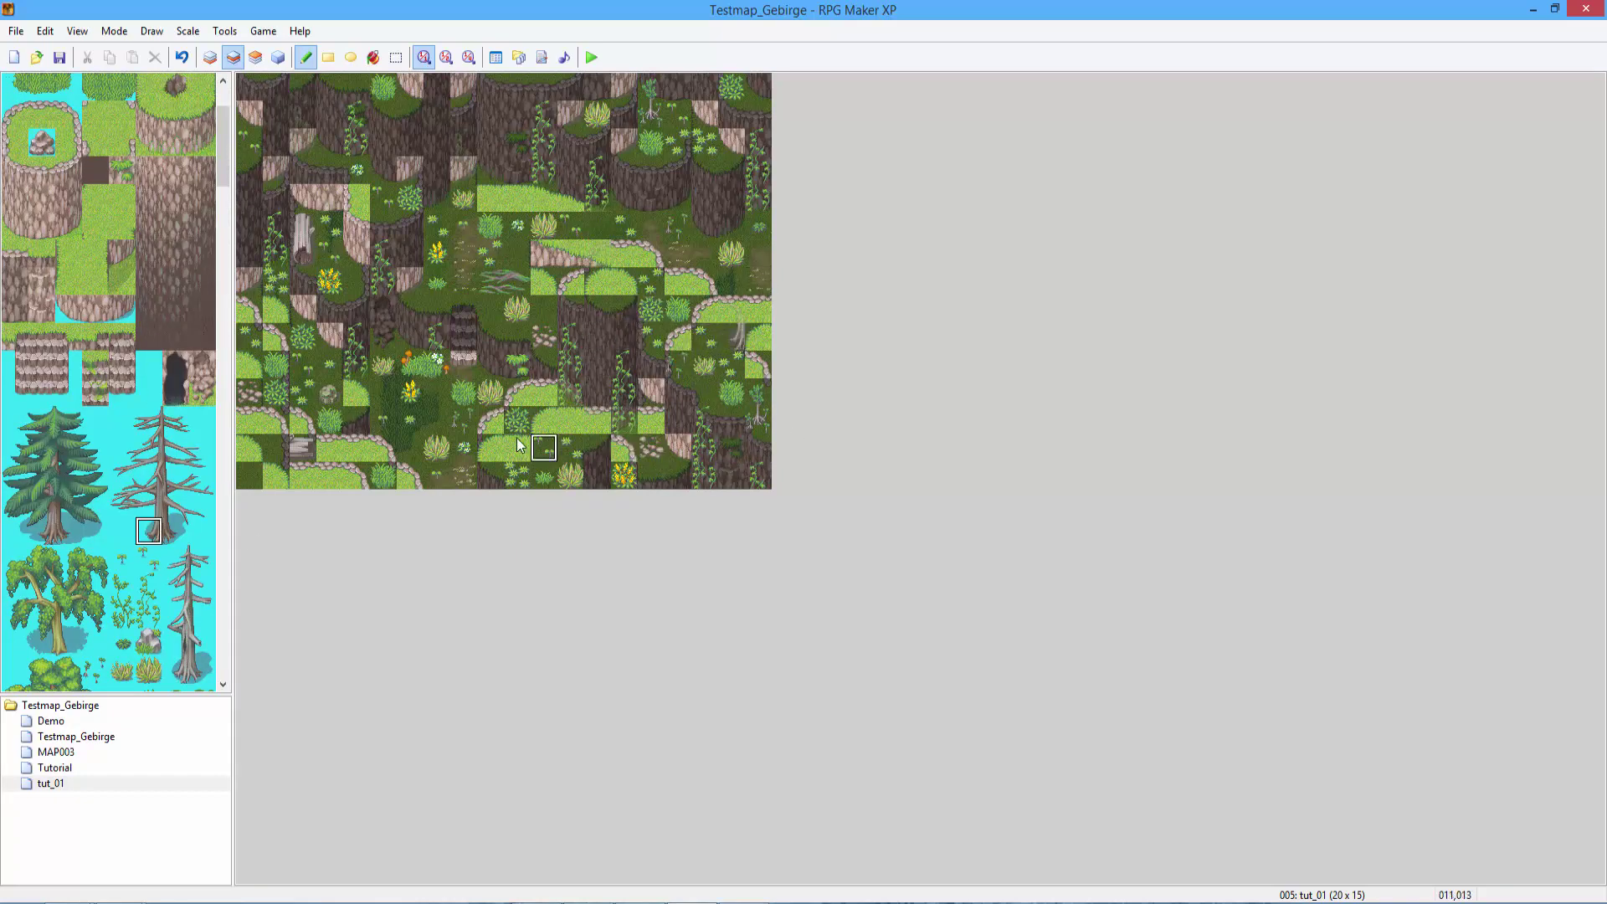
pyautogui.click(255, 57)
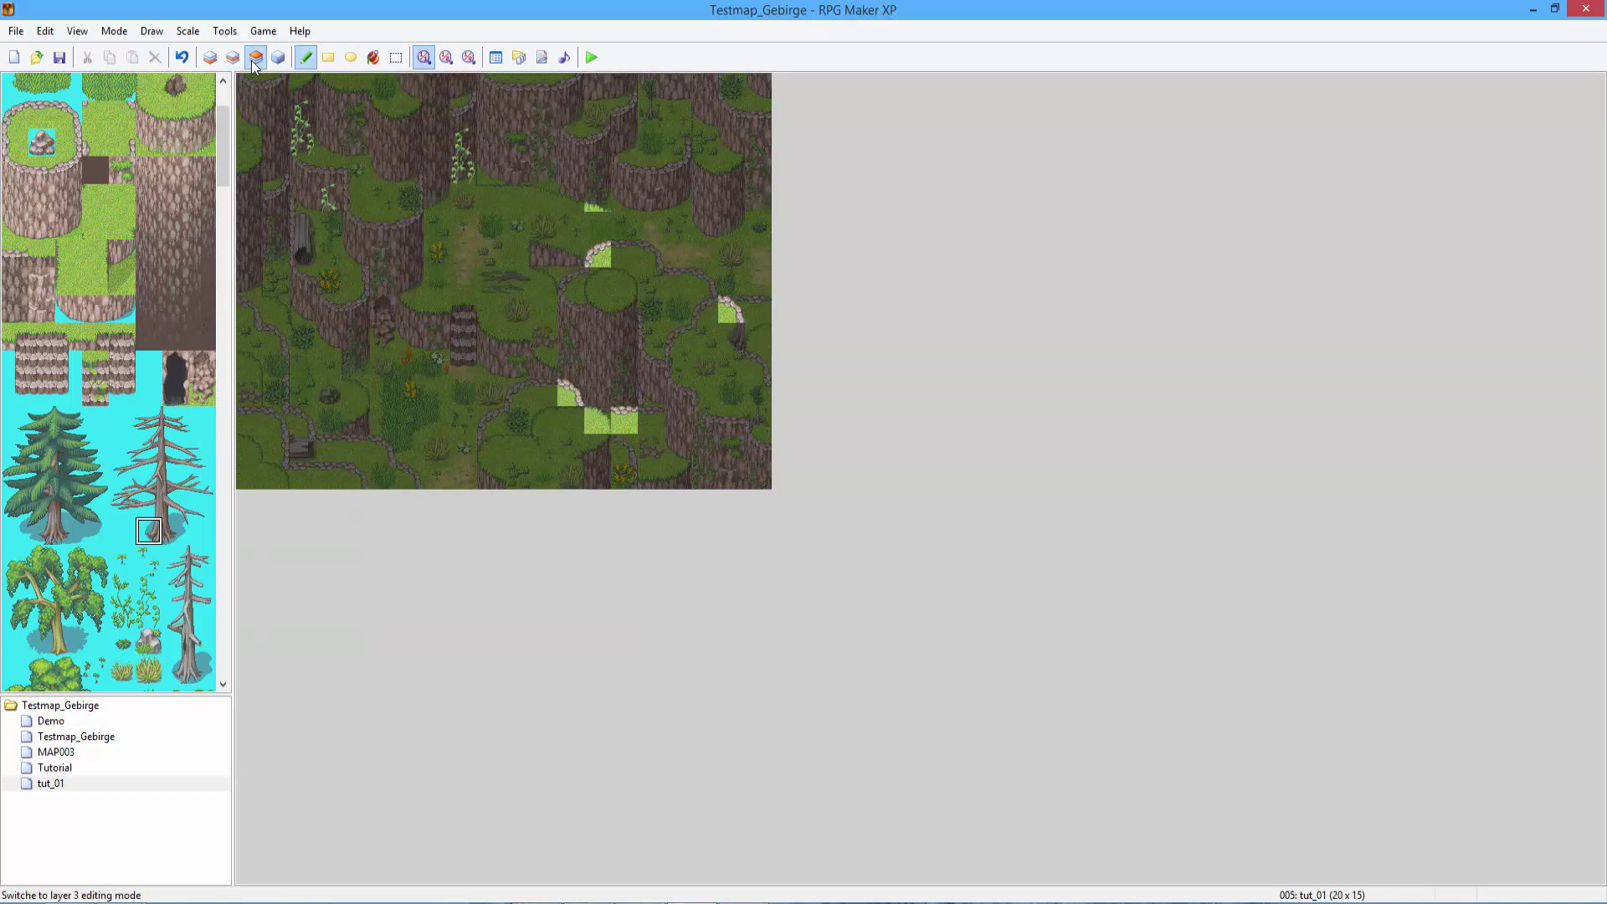
pyautogui.rightClick(537, 274)
pyautogui.press('F6')
pyautogui.scroll(2, 60, 233)
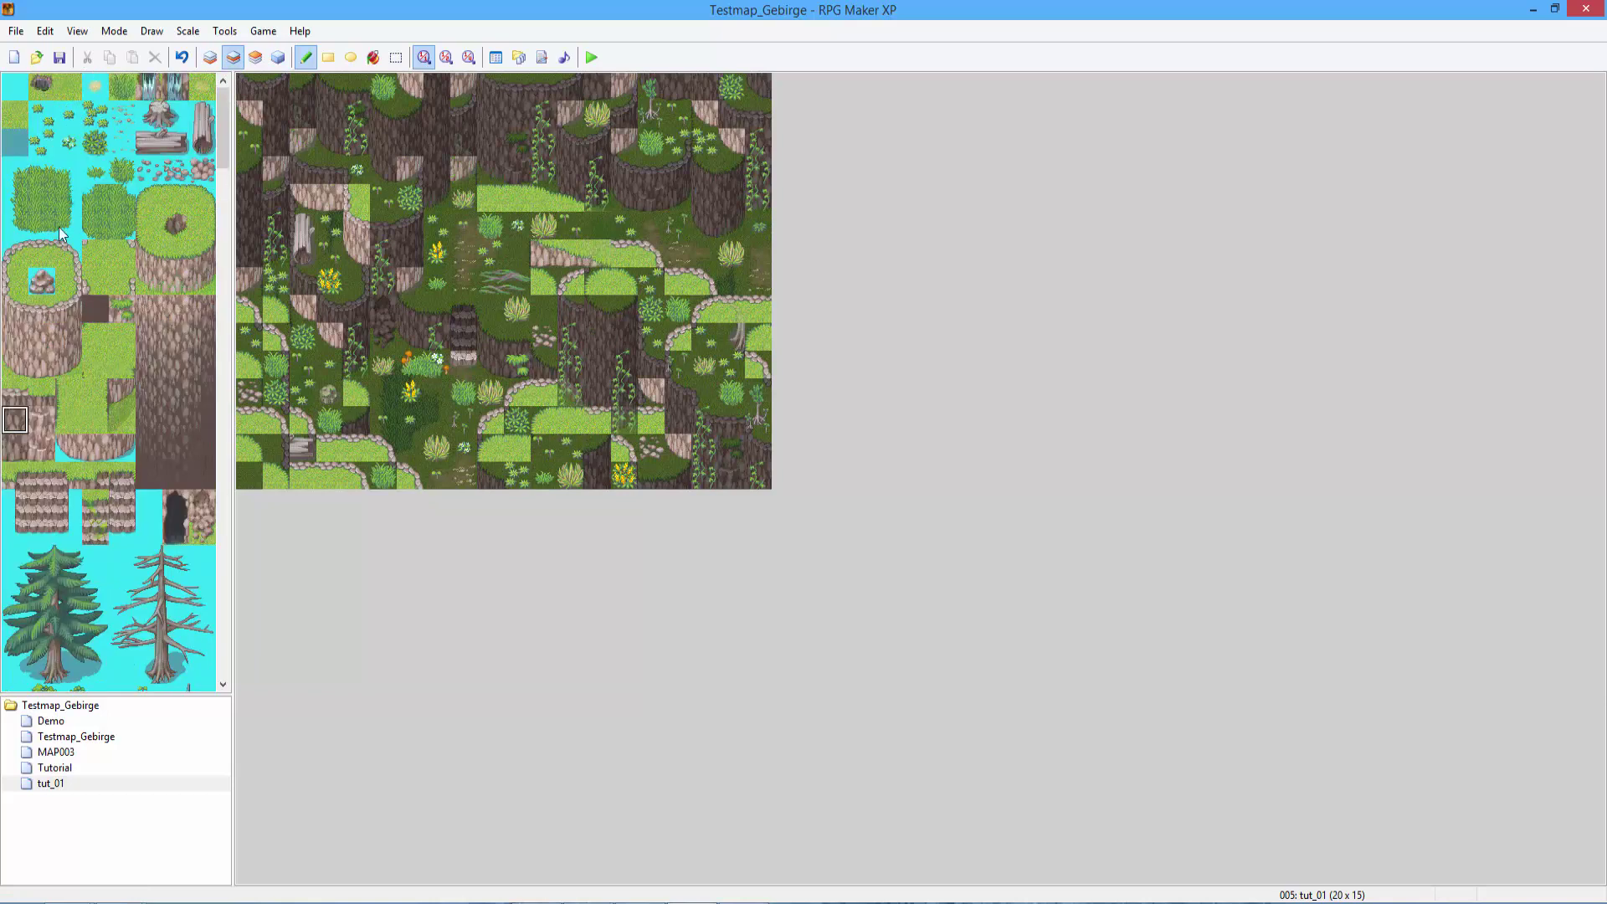
pyautogui.click(168, 123)
# Add a grass tile on the left plateau on Layer 2.
pyautogui.click(257, 57)
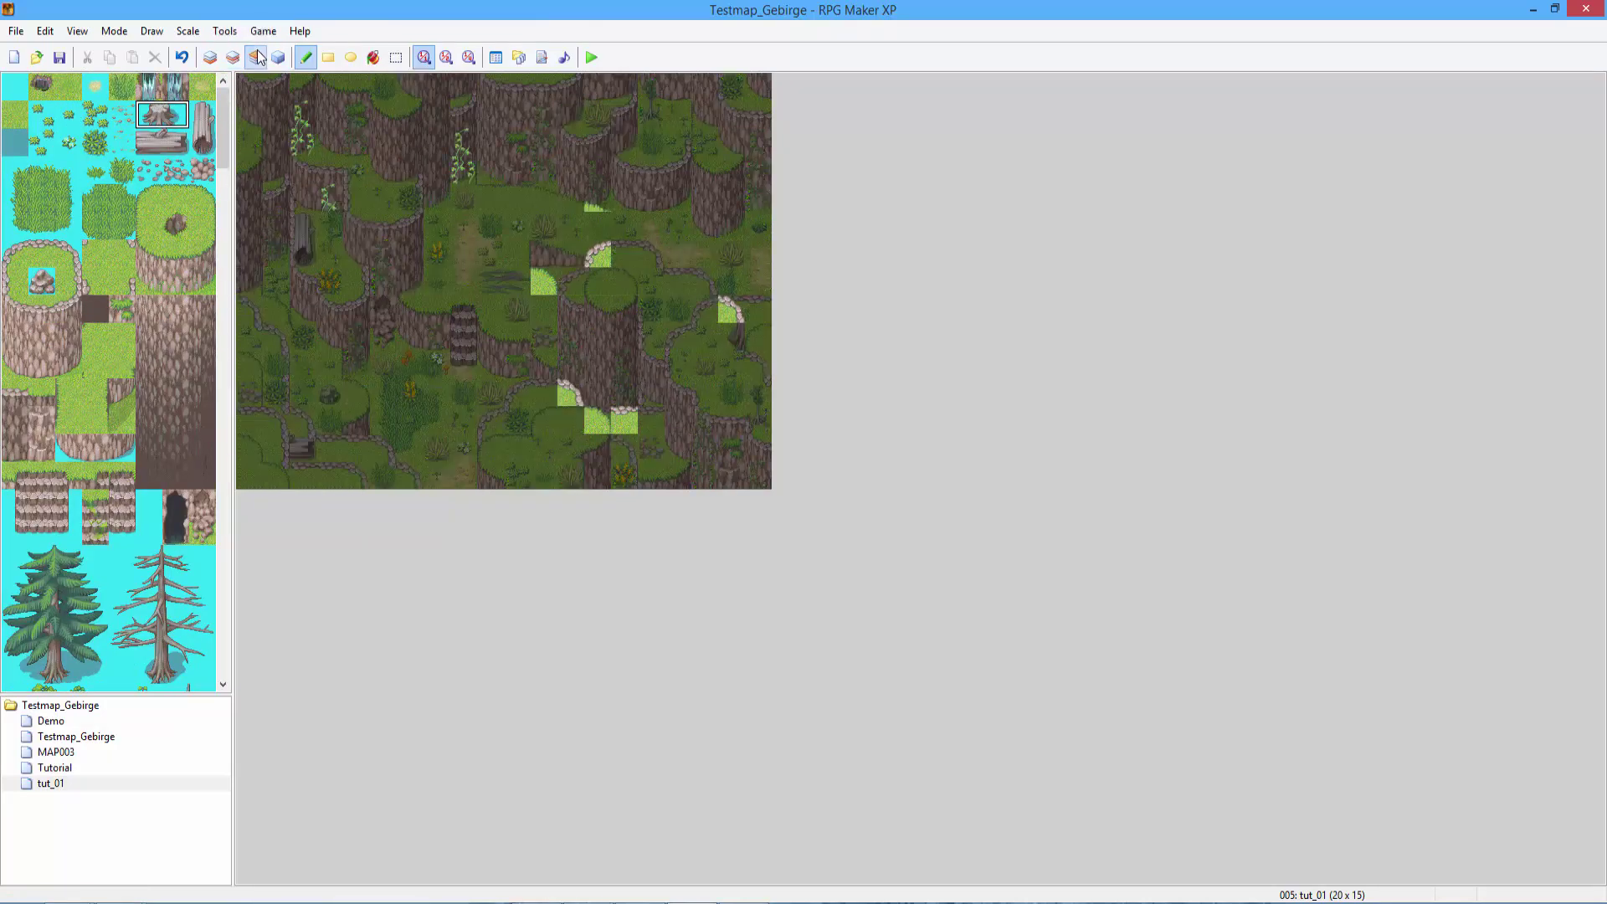
pyautogui.click(233, 57)
pyautogui.scroll(-5, 126, 377)
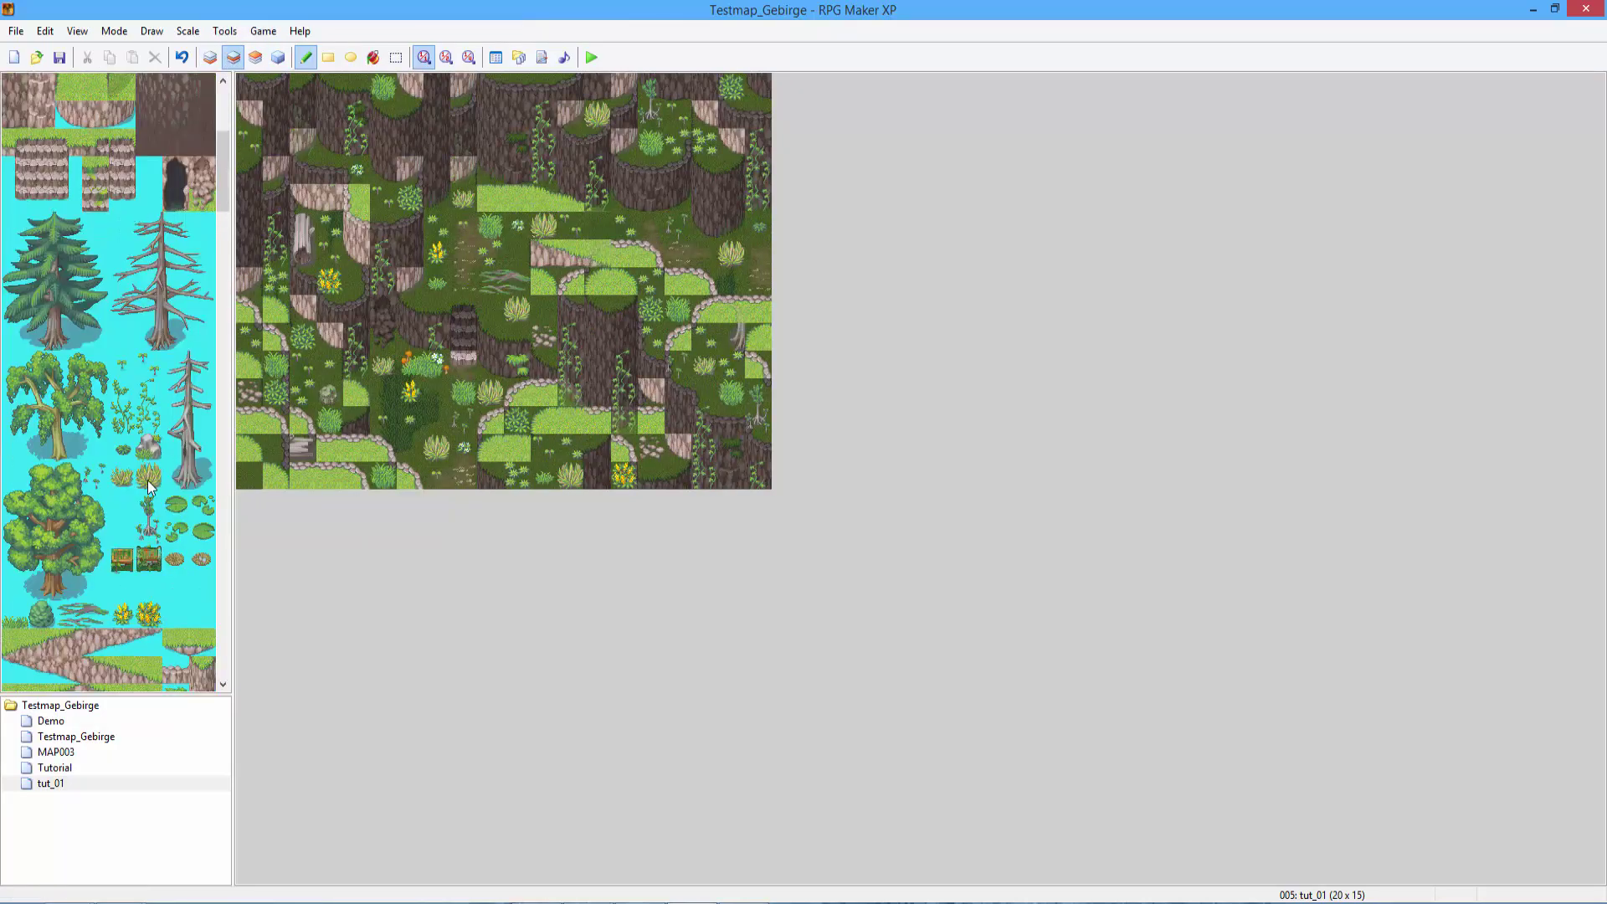
pyautogui.click(149, 475)
pyautogui.click(548, 285)
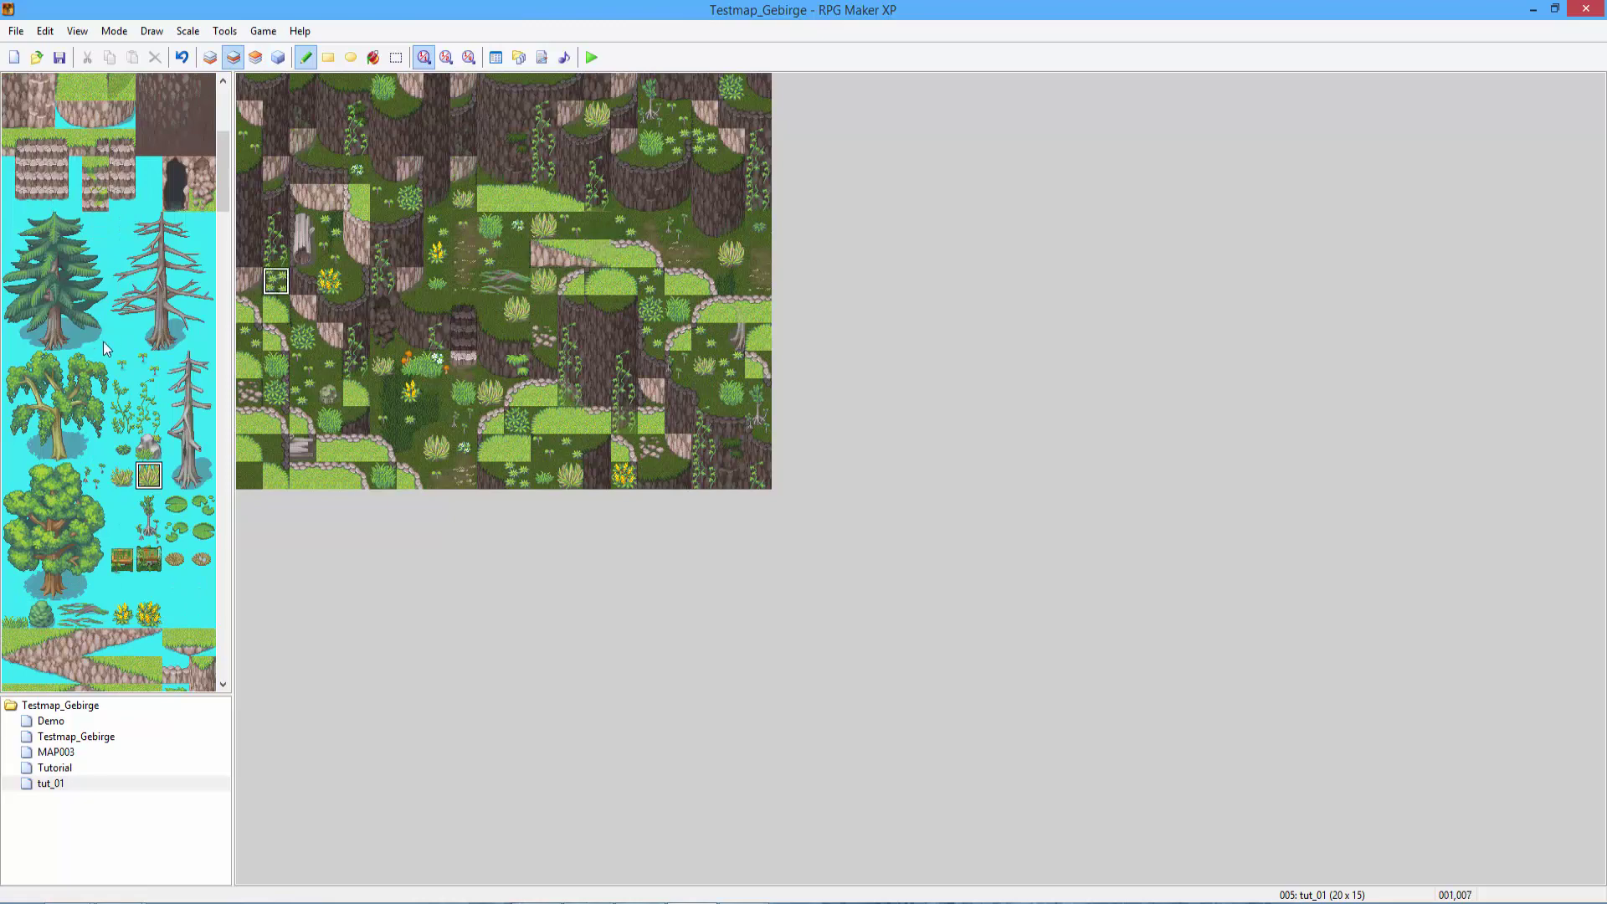
# Select the yellow flower tile while toggling between Layers 2 and 3.
pyautogui.scroll(-8, 125, 402)
pyautogui.scroll(-3, 137, 438)
pyautogui.scroll(-3, 134, 431)
pyautogui.scroll(3, 130, 423)
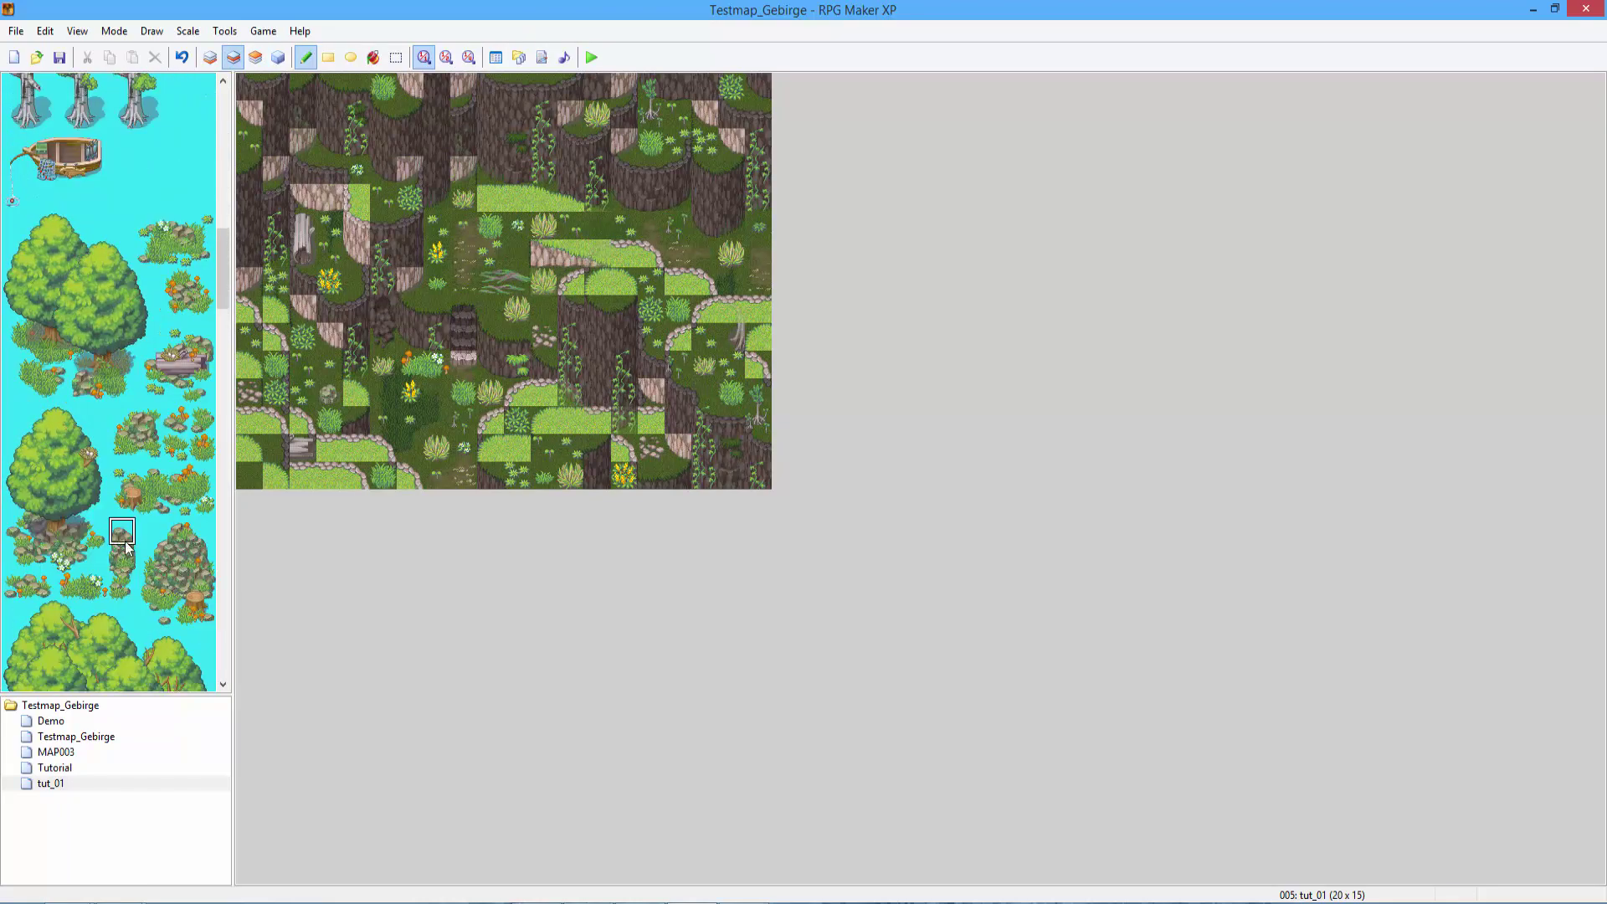
pyautogui.scroll(5, 127, 419)
pyautogui.click(149, 198)
pyautogui.scroll(2, 133, 197)
pyautogui.scroll(2, 134, 197)
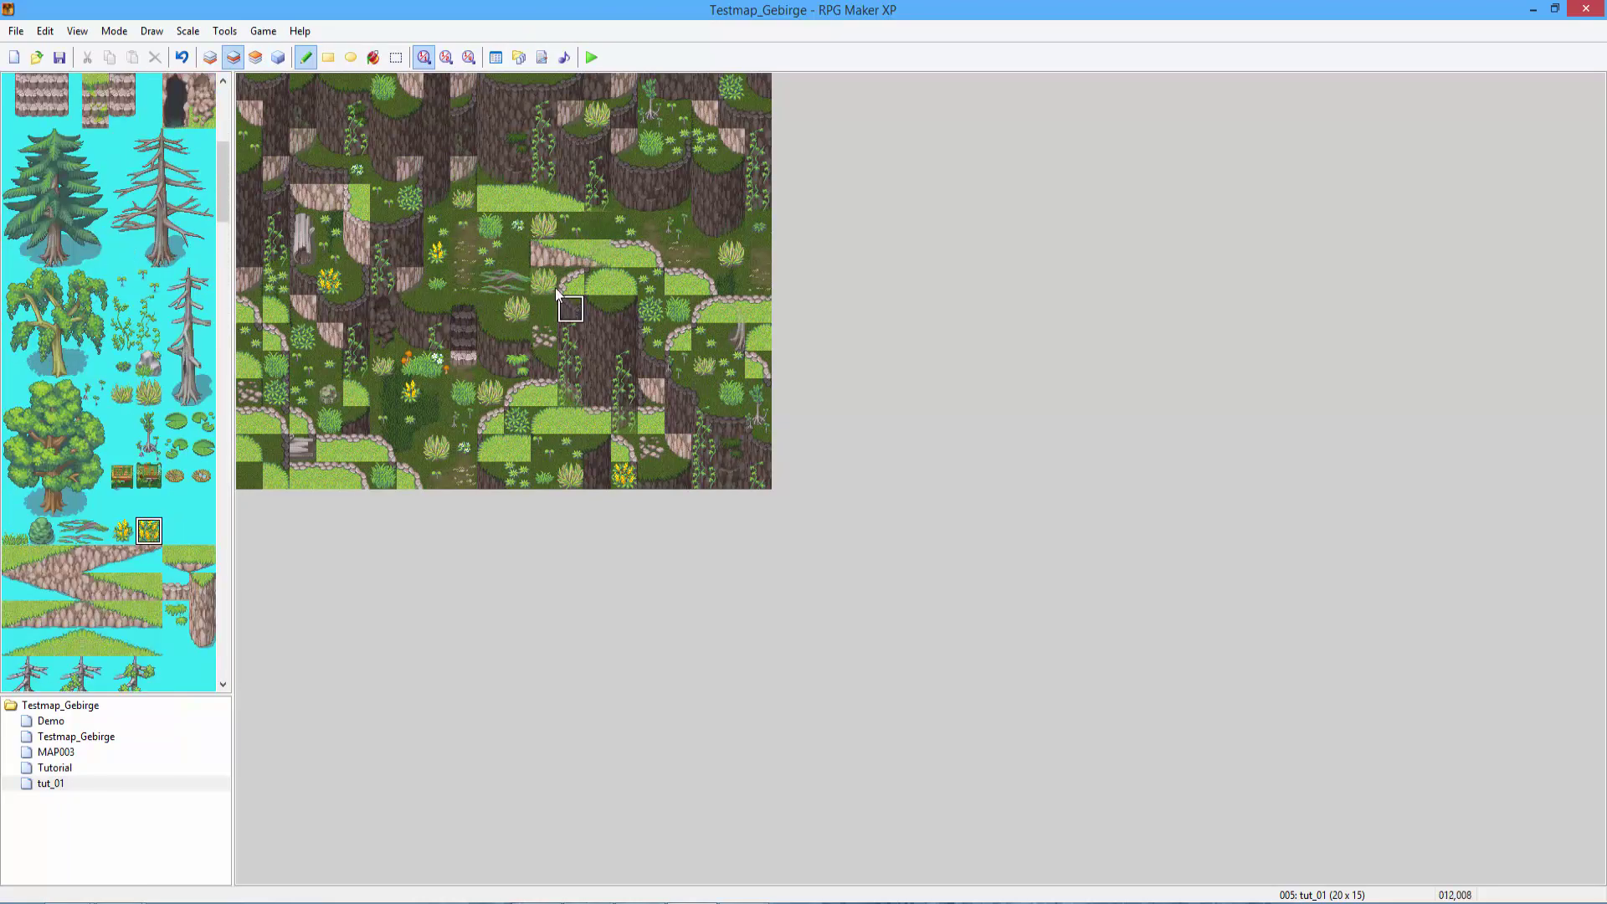
pyautogui.click(255, 57)
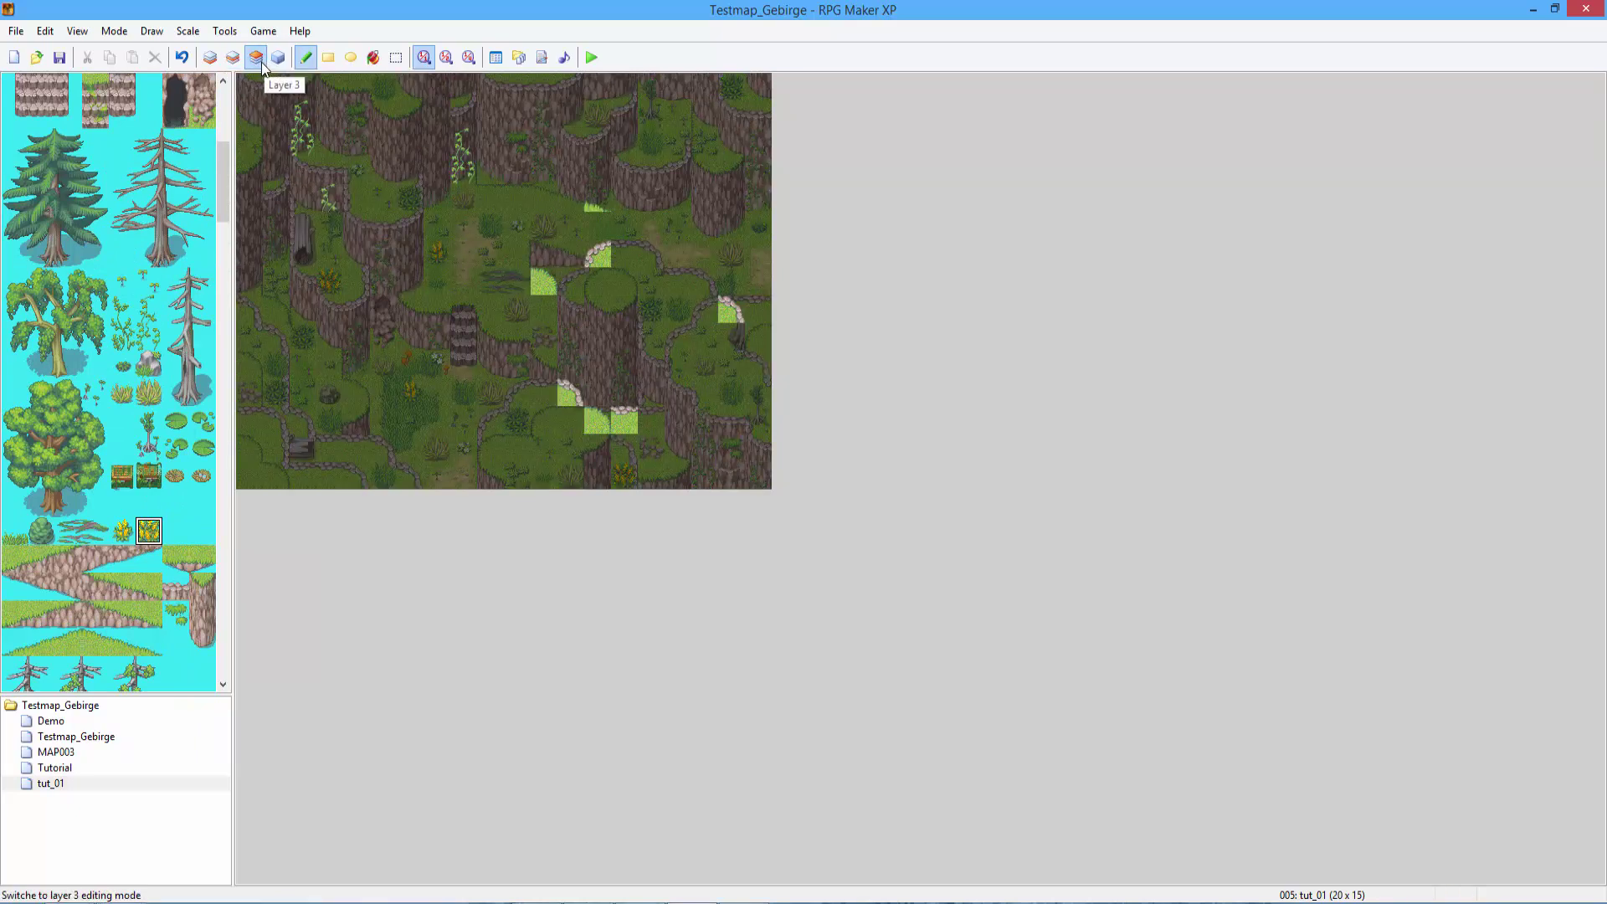
pyautogui.press('F6')
# Place a small plant near the map centre on Layer 3.
pyautogui.click(151, 444)
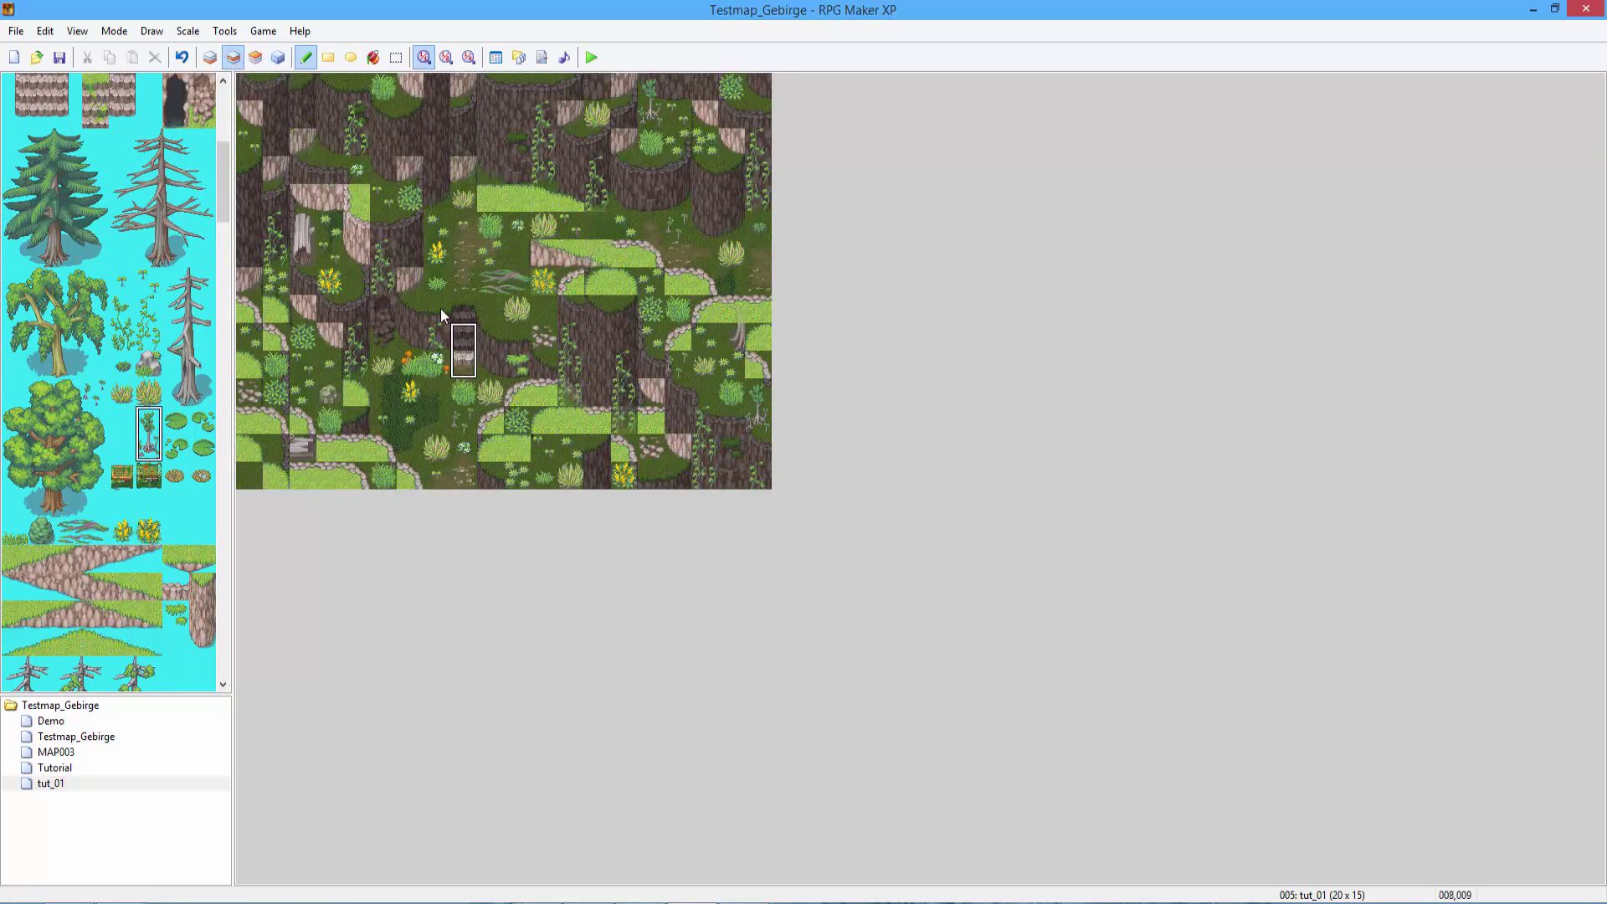
pyautogui.click(149, 420)
pyautogui.press('F7')
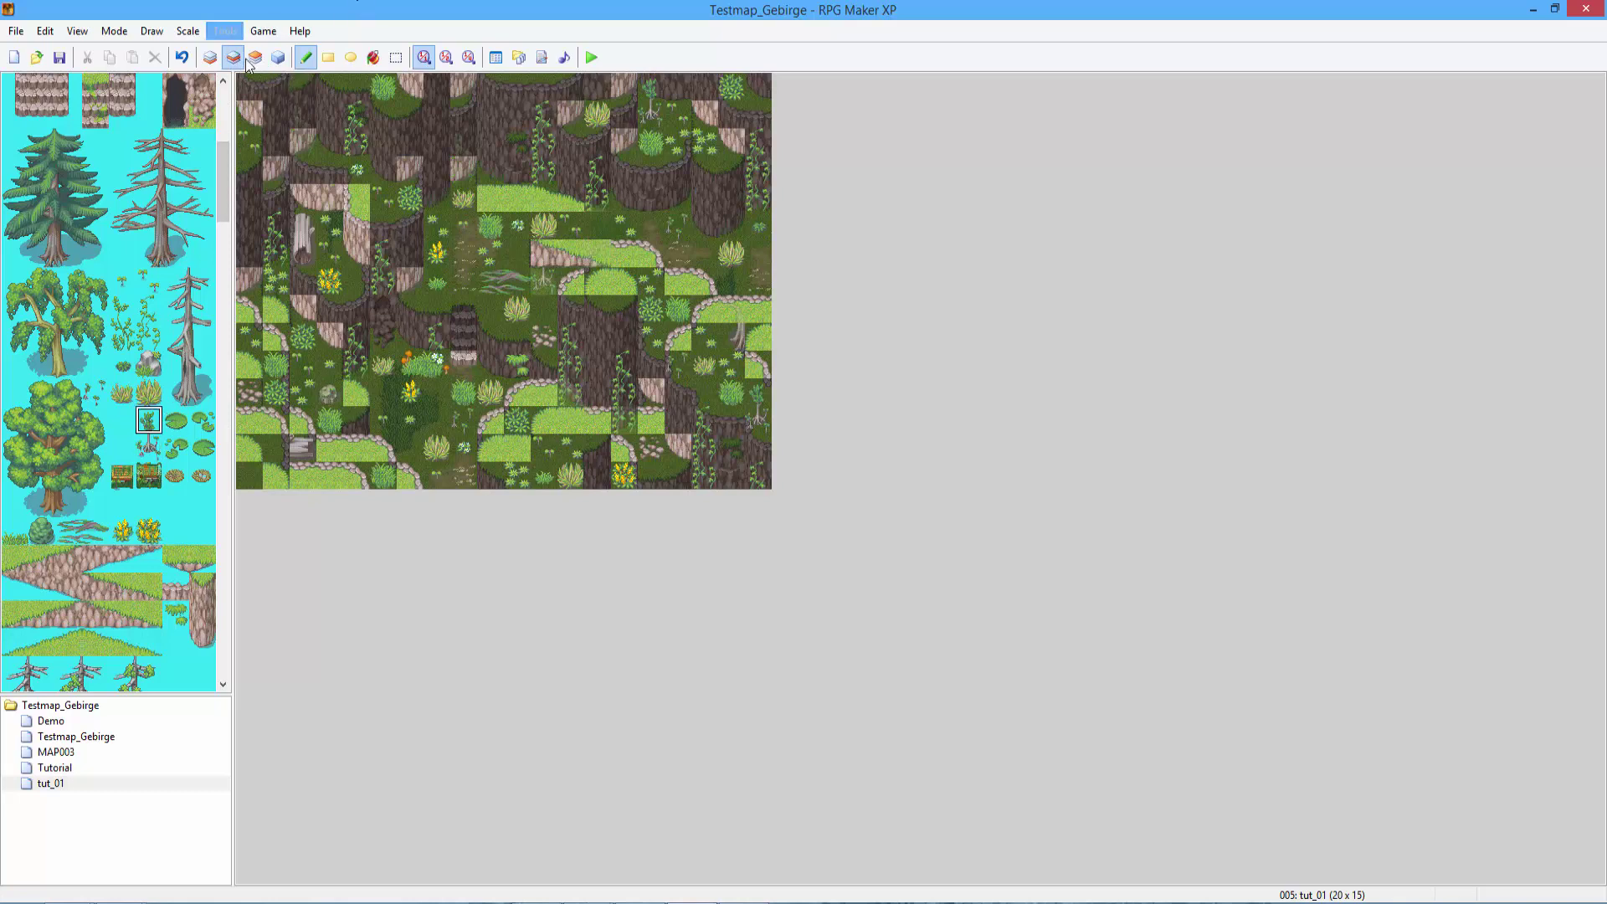
pyautogui.click(541, 256)
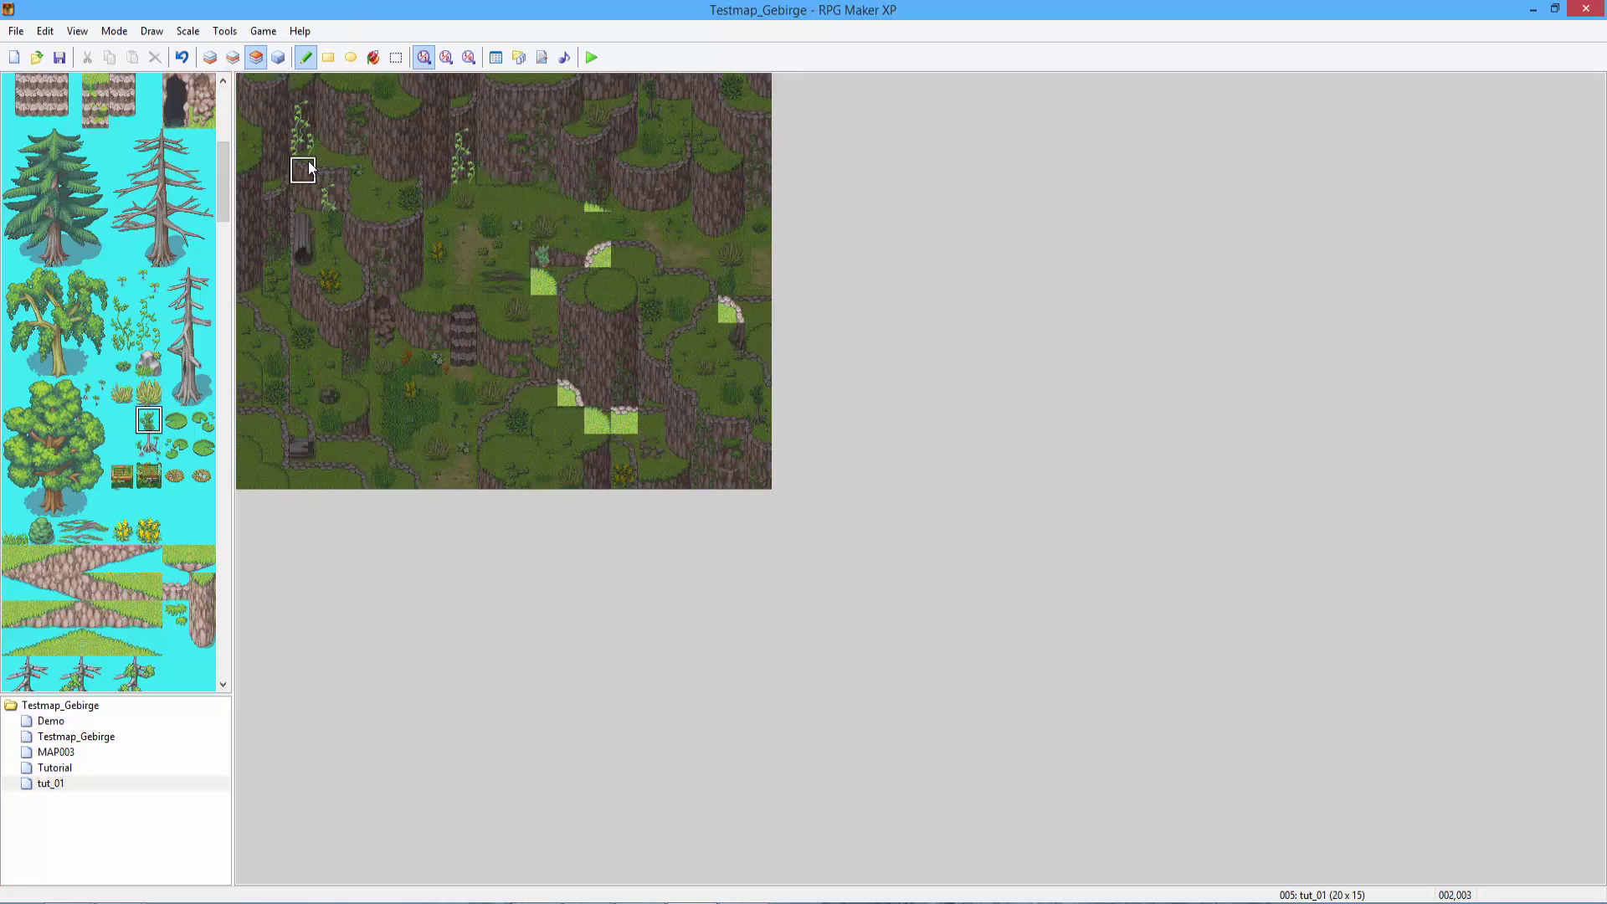
# Set a two-tile branch brush and check the whole map with all layers undimmed.
pyautogui.click(68, 281)
pyautogui.click(95, 391)
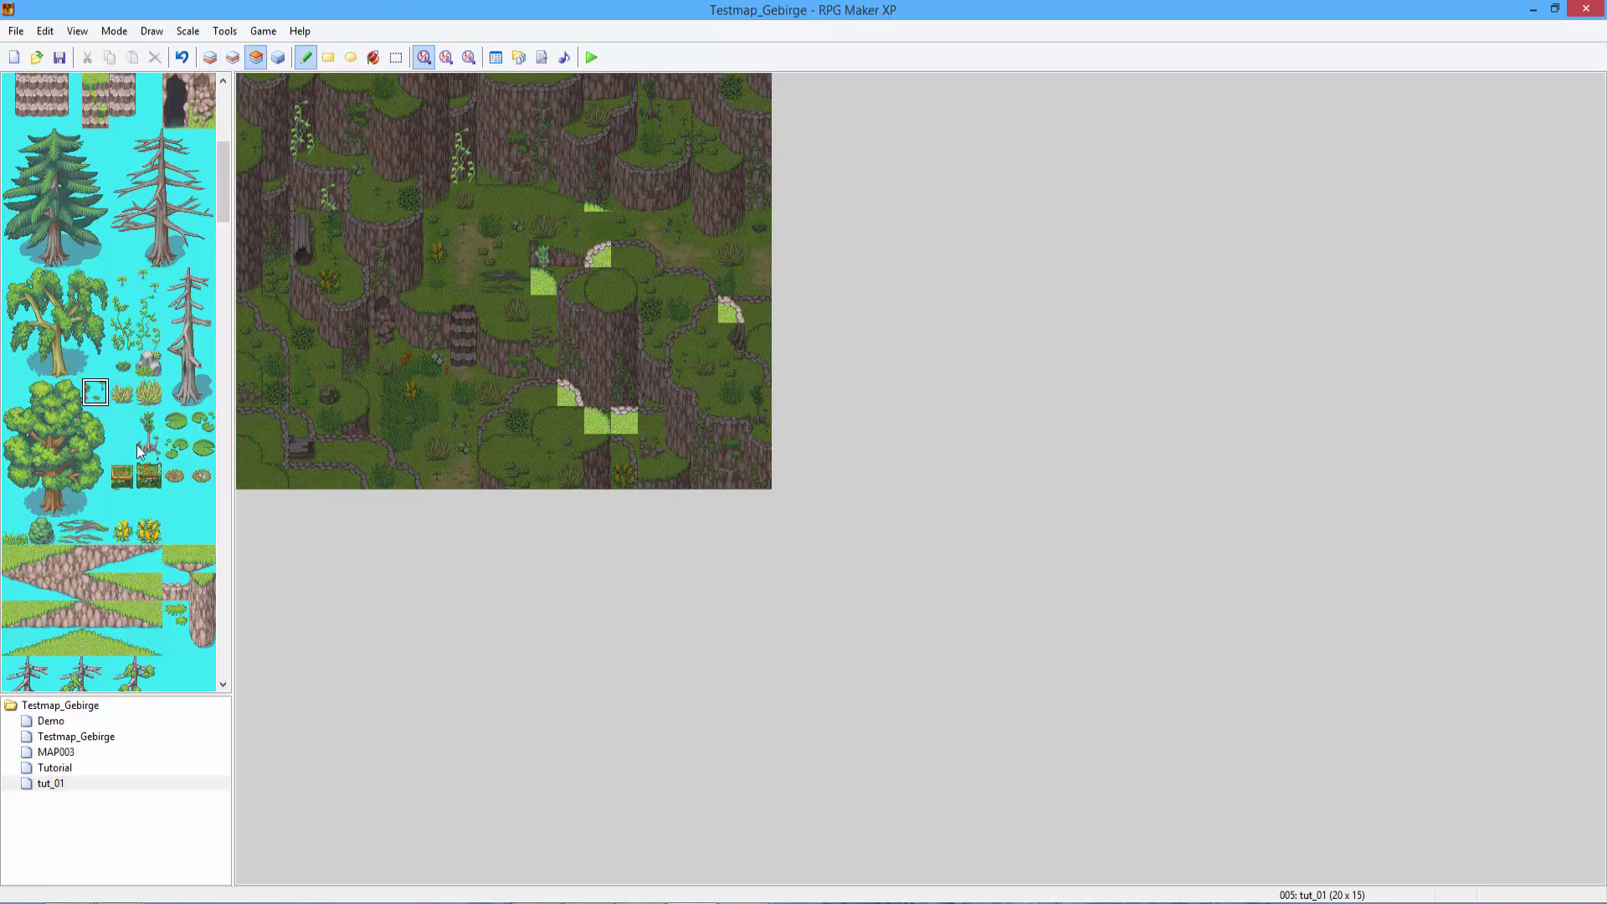
pyautogui.click(122, 365)
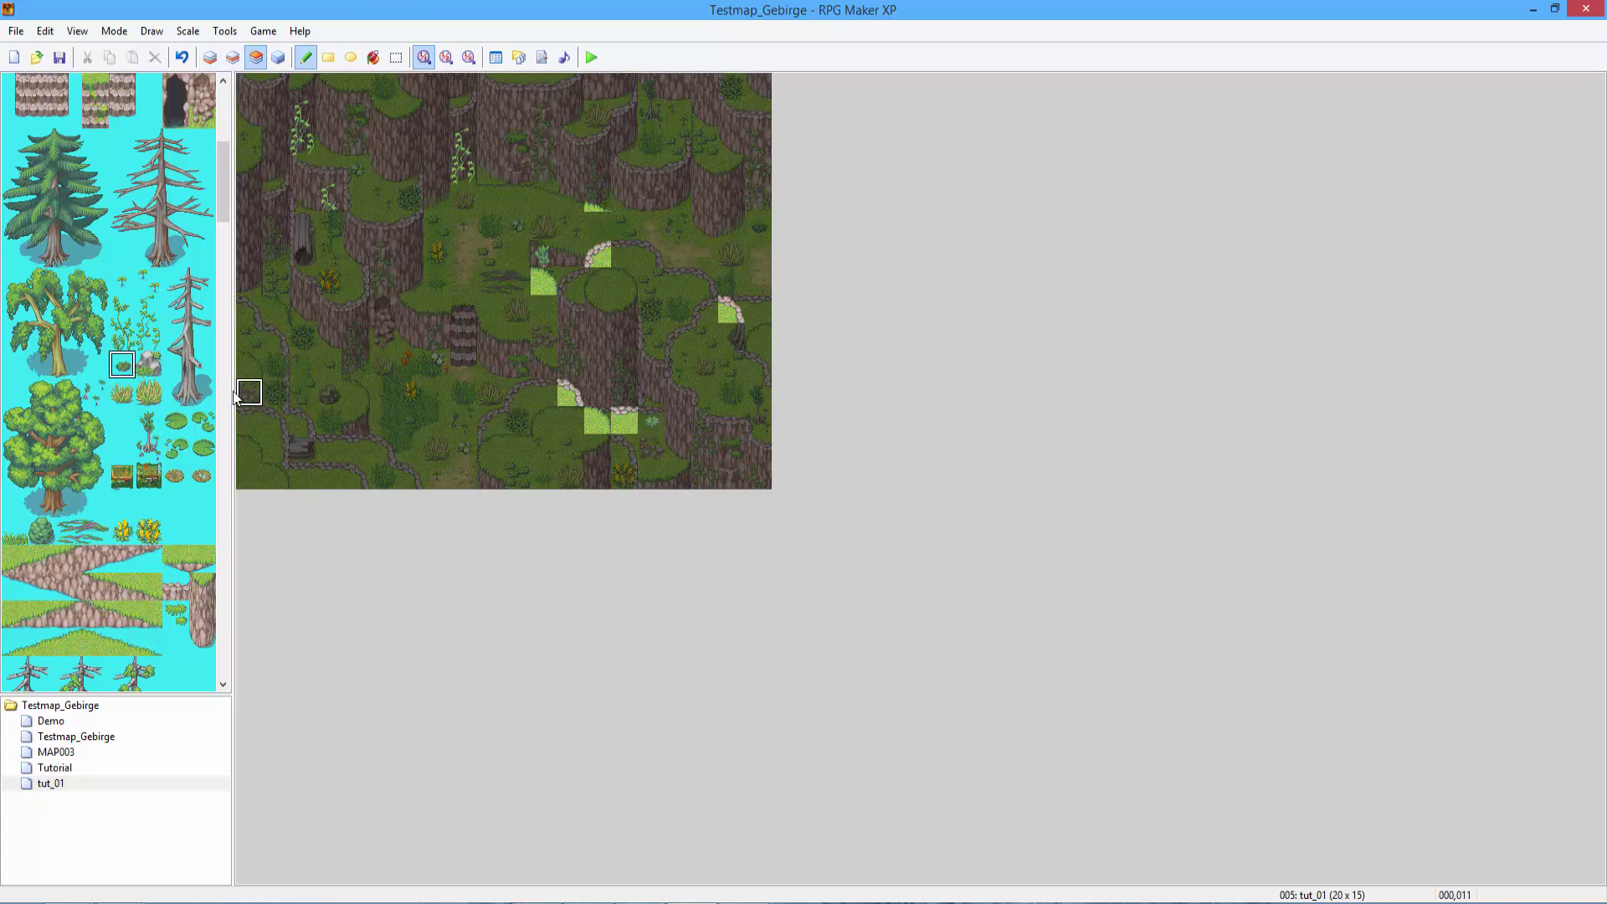
pyautogui.moveTo(69, 531); pyautogui.dragTo(96, 531)
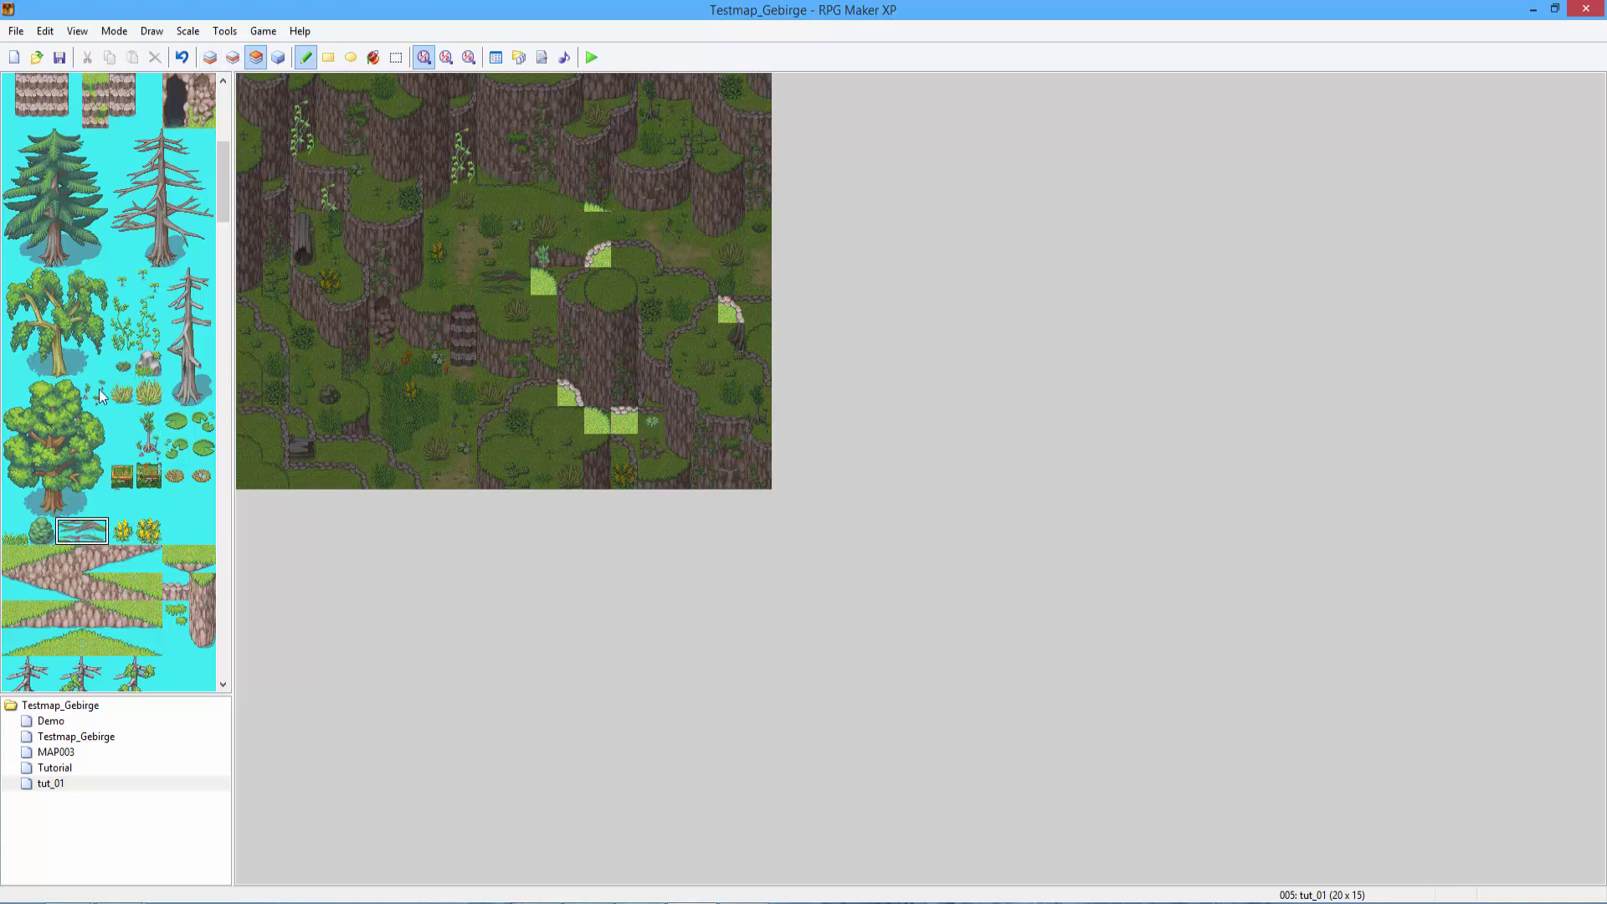
pyautogui.click(275, 59)
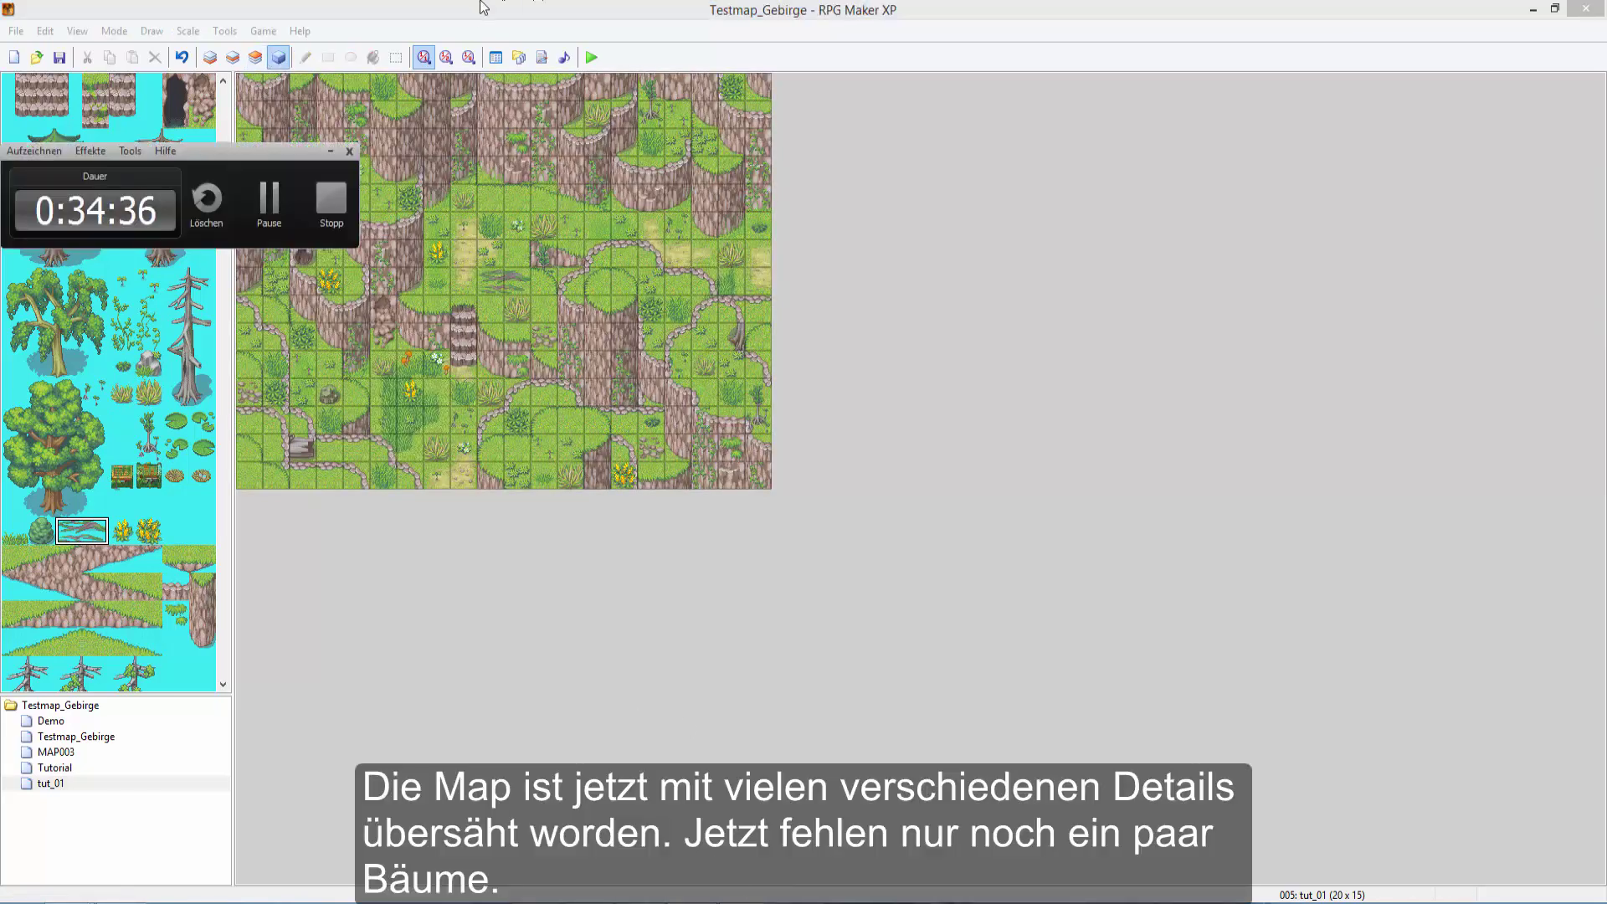
# On Layer 3, stamp a pine, a drooping leafy tree and a dead tree onto the map.
pyautogui.click(148, 336)
pyautogui.click(232, 57)
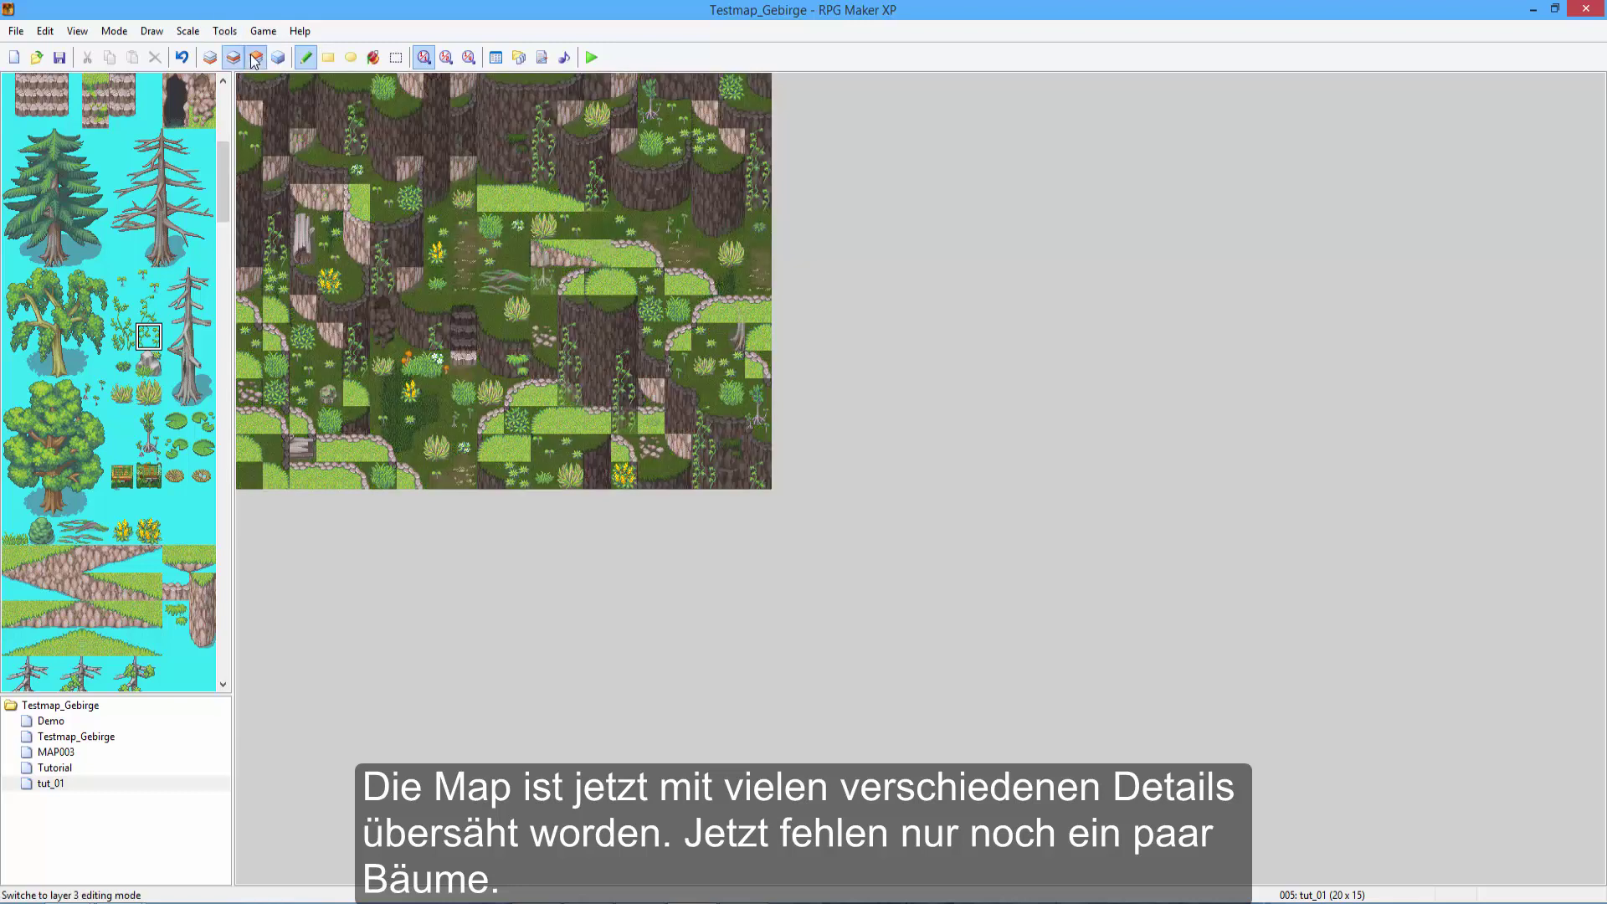
pyautogui.click(255, 57)
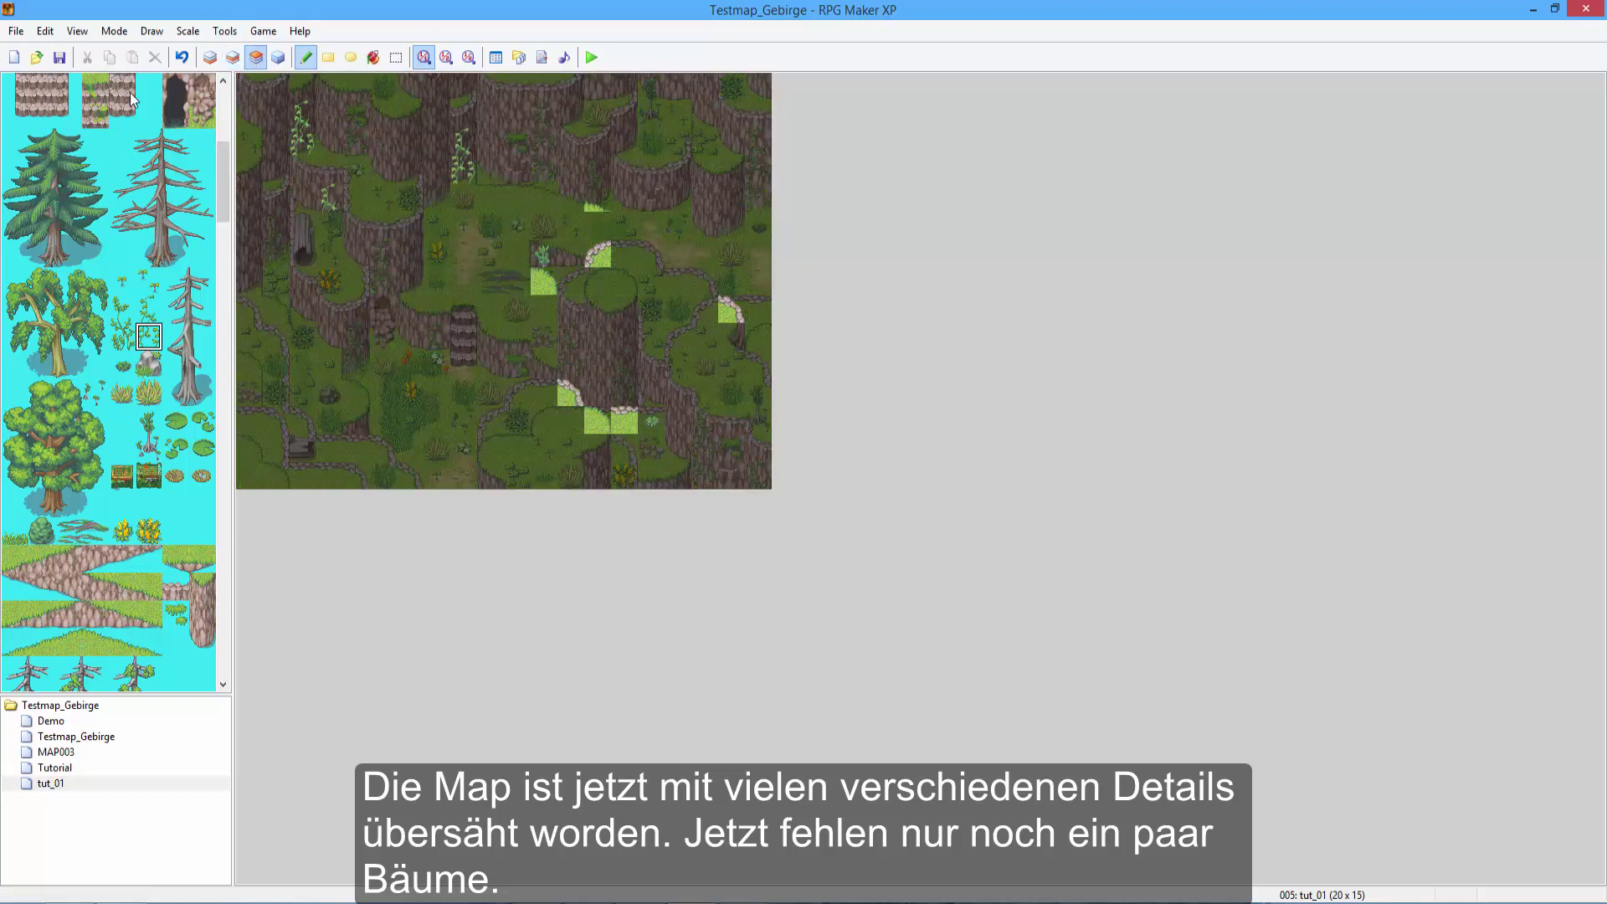
pyautogui.moveTo(16, 143); pyautogui.dragTo(92, 252)
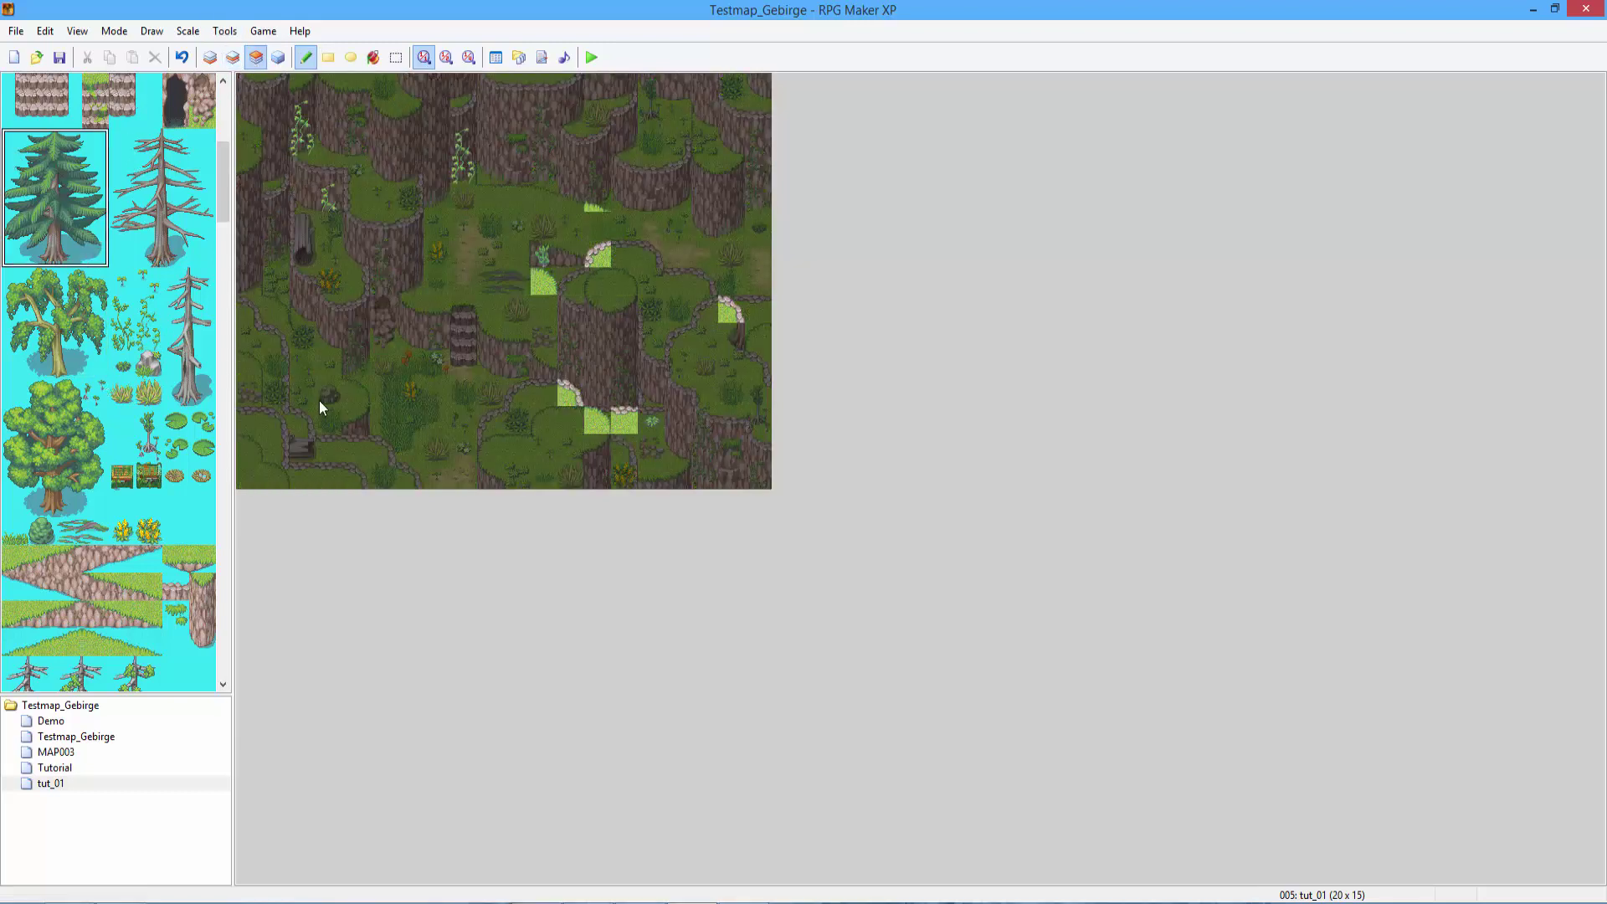
pyautogui.click(253, 385)
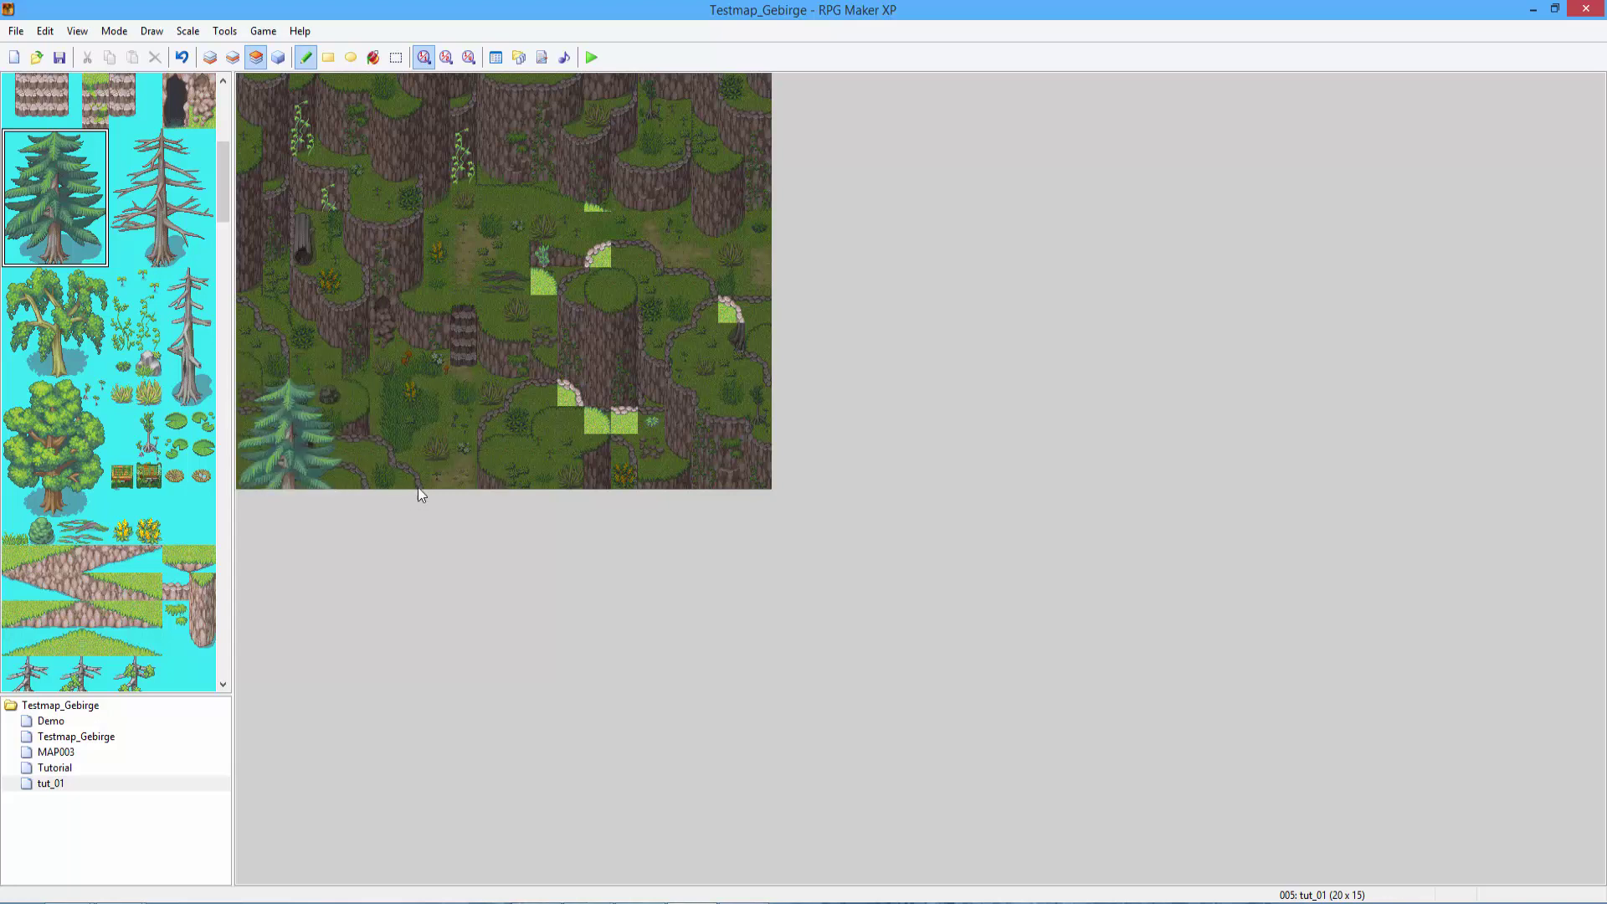
pyautogui.moveTo(94, 365); pyautogui.dragTo(15, 291)
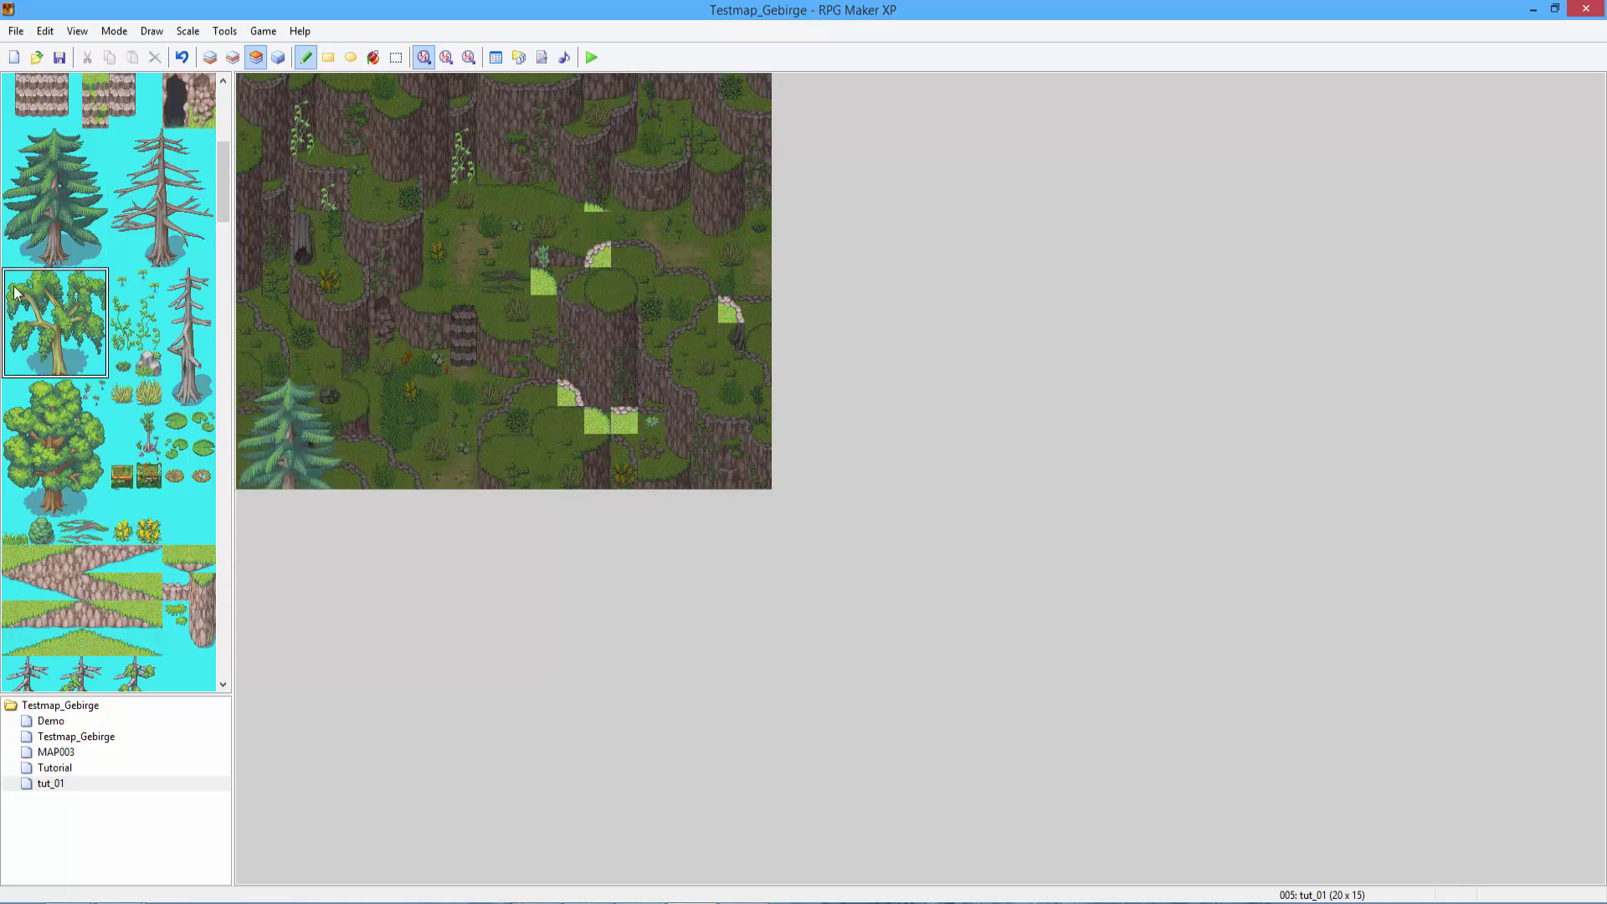
pyautogui.click(626, 207)
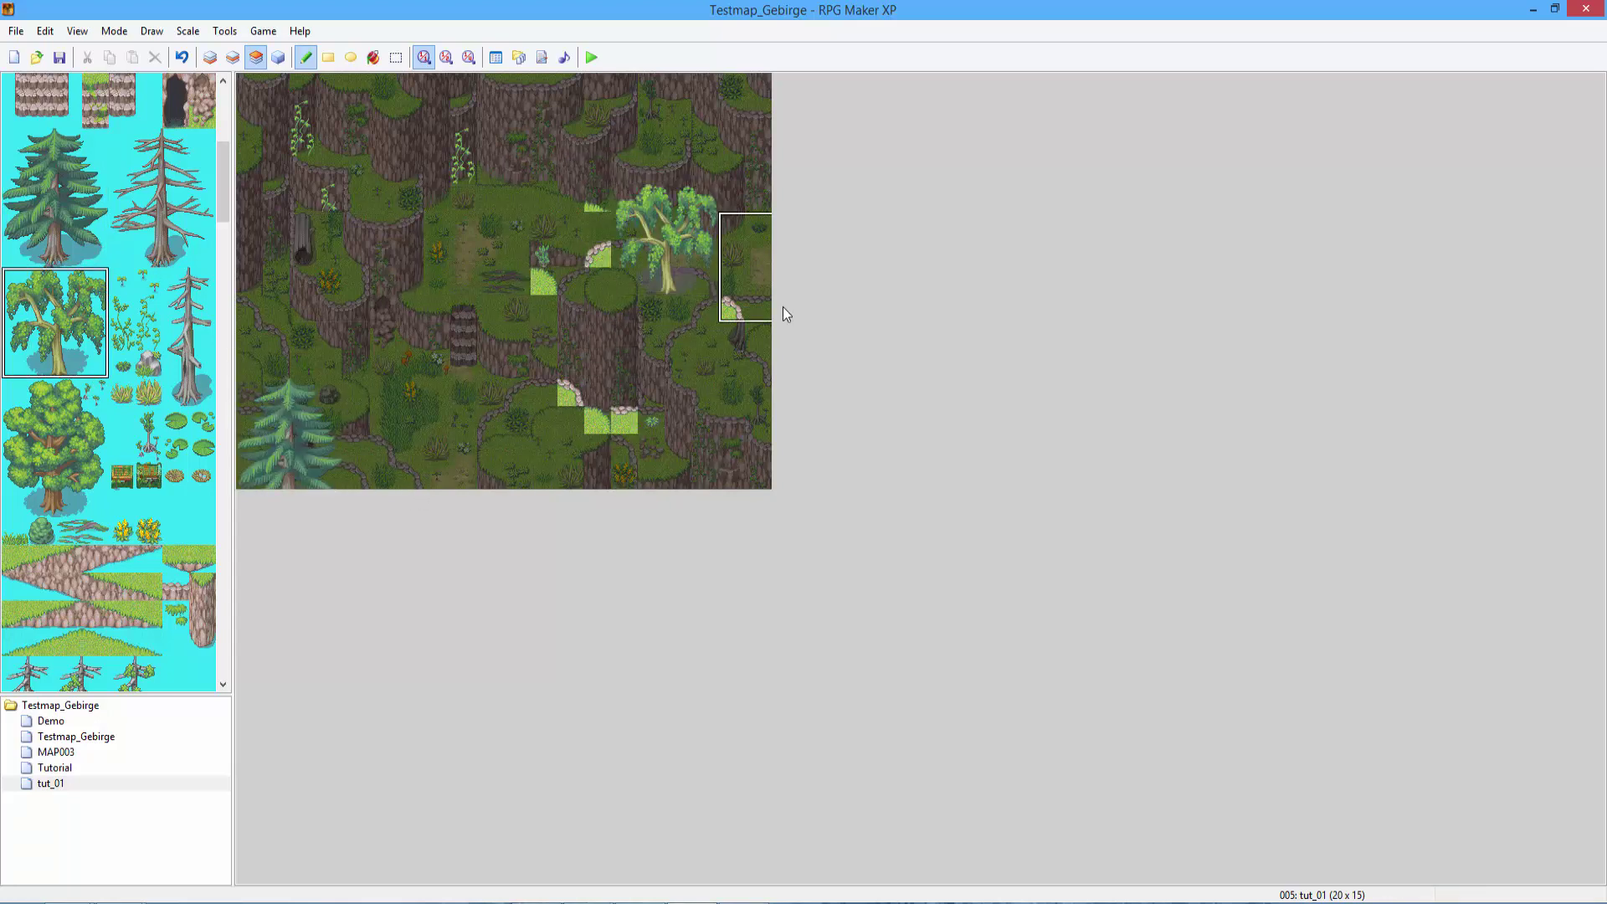
pyautogui.moveTo(201, 392); pyautogui.dragTo(176, 280)
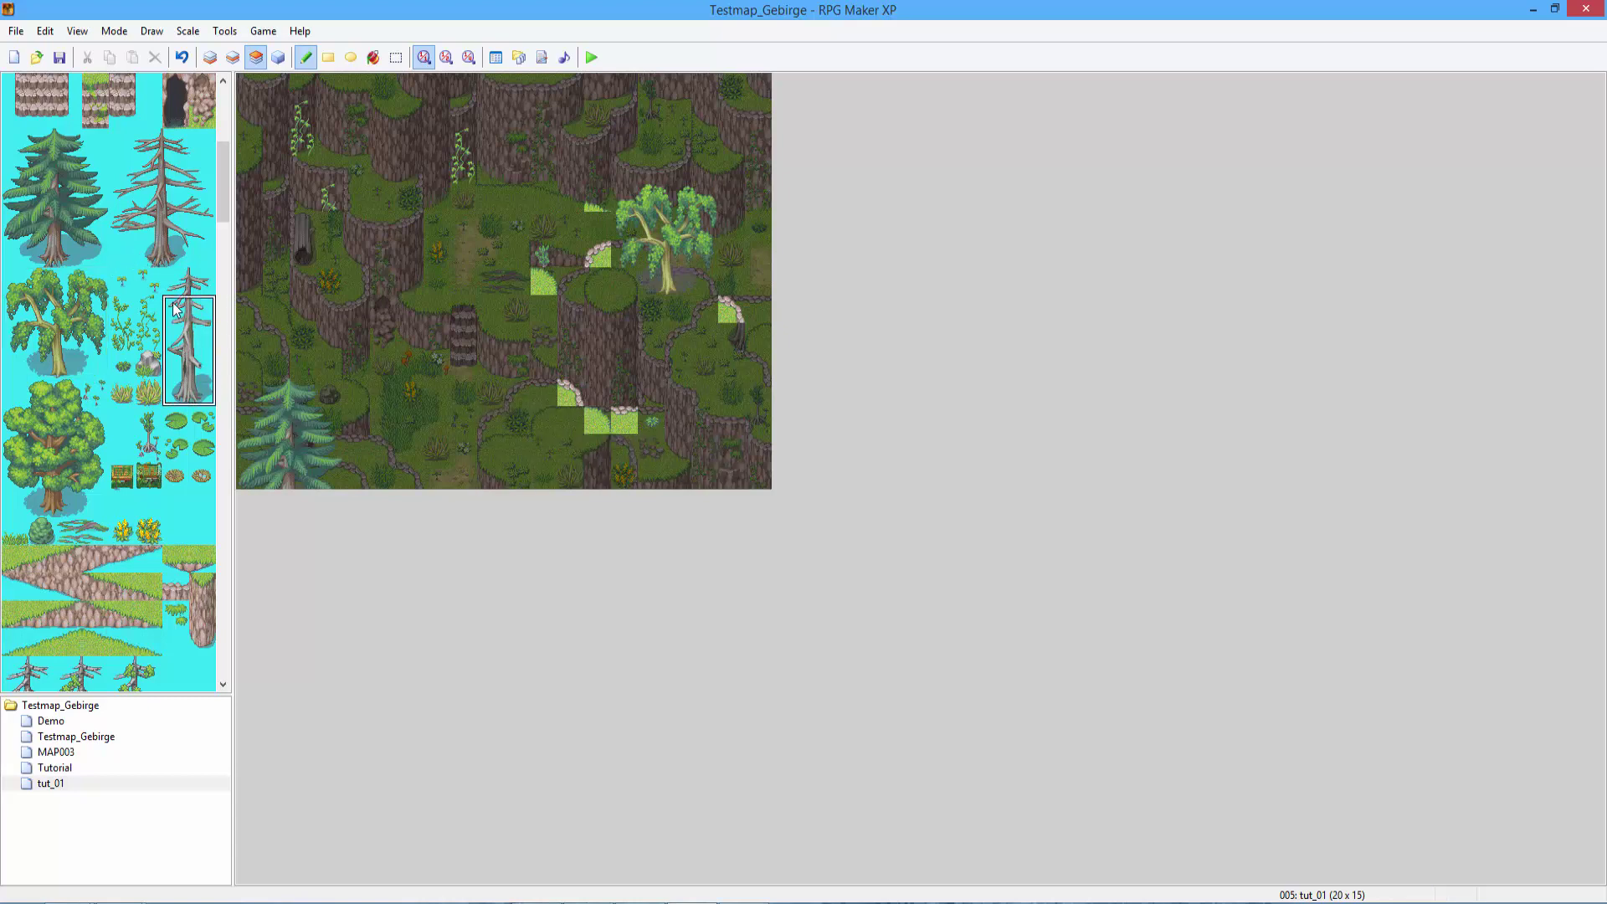
pyautogui.click(529, 346)
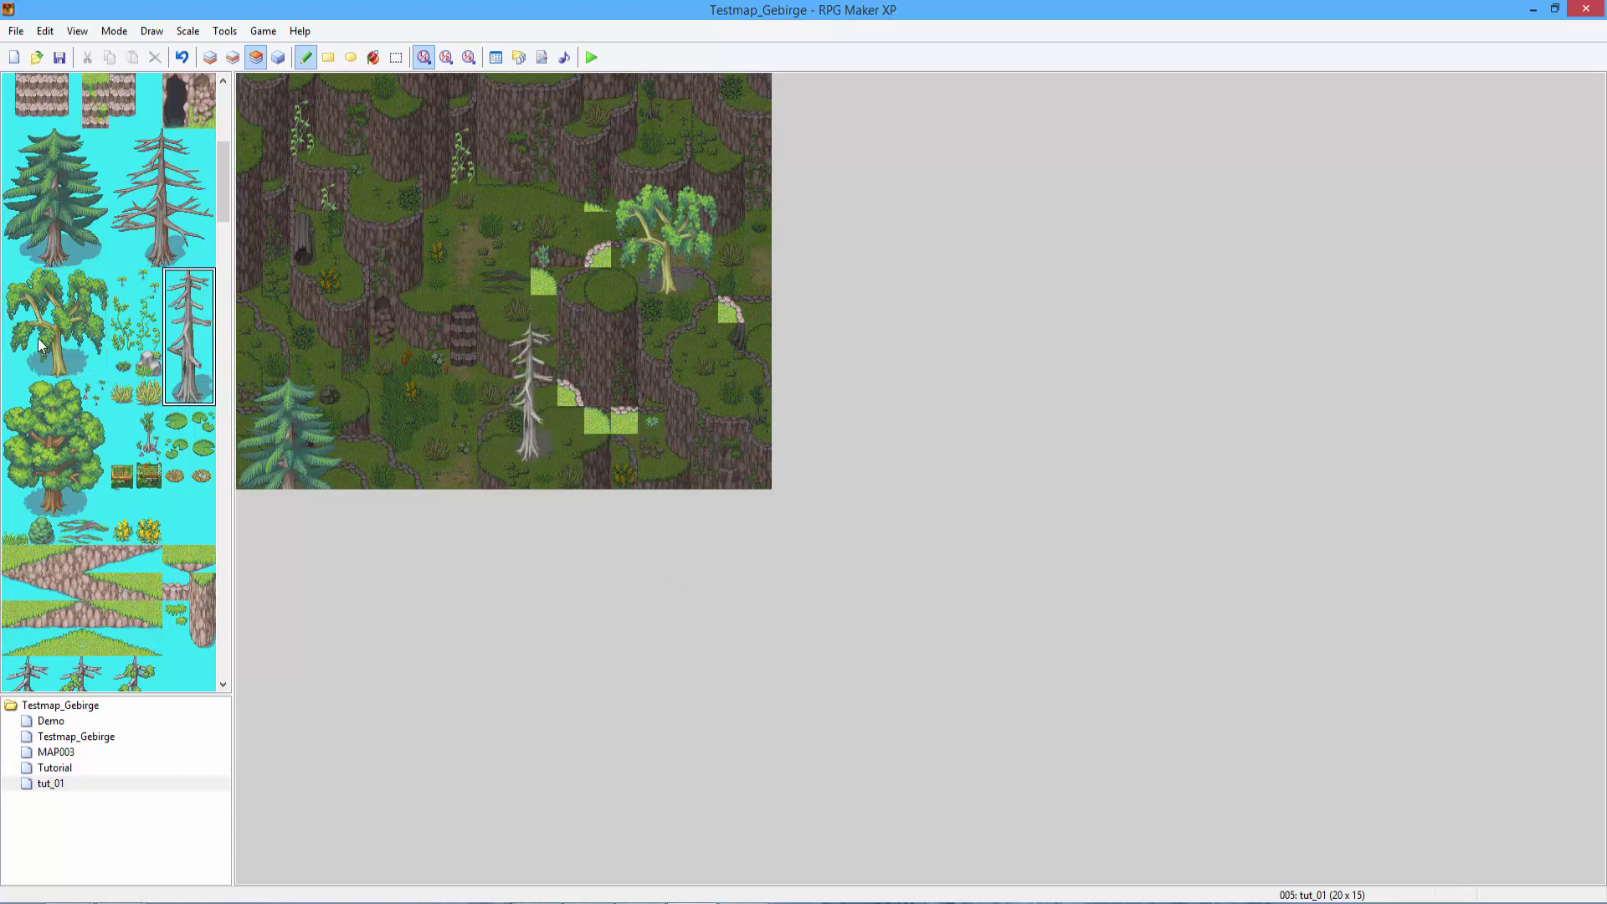
# Swap the dead tree for a tall leafy tree and stamp a big round tree top-left.
pyautogui.scroll(-5, 39, 344)
pyautogui.scroll(-1, 40, 344)
pyautogui.moveTo(122, 280); pyautogui.dragTo(149, 168)
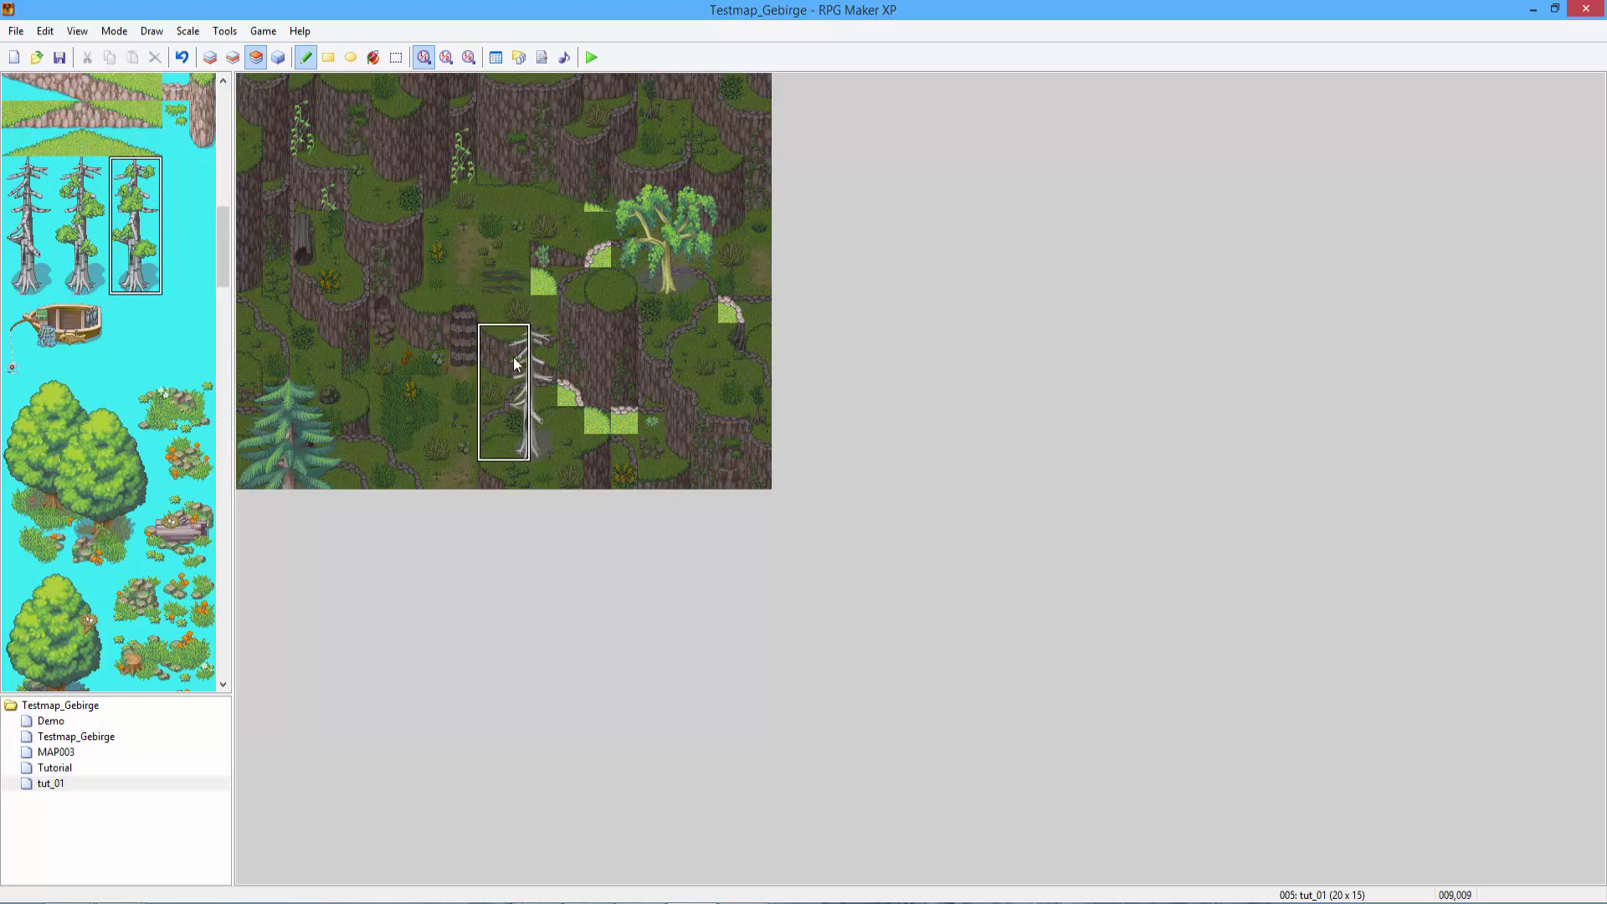
pyautogui.click(541, 363)
pyautogui.scroll(5, 69, 250)
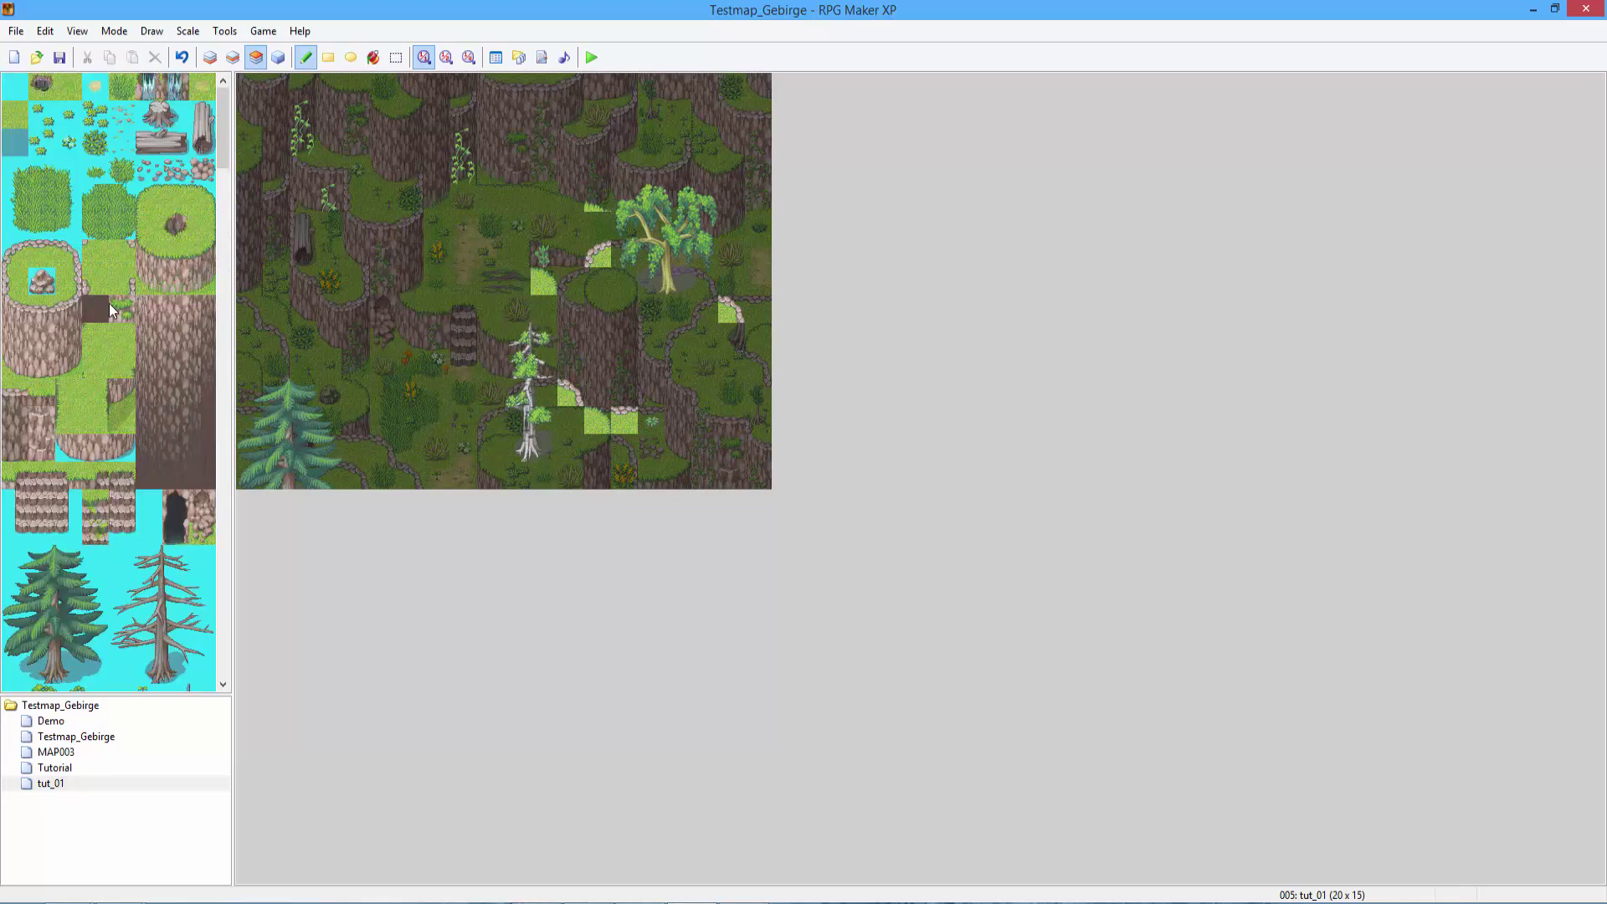
pyautogui.scroll(-6, 99, 296)
pyautogui.moveTo(92, 416); pyautogui.dragTo(18, 320)
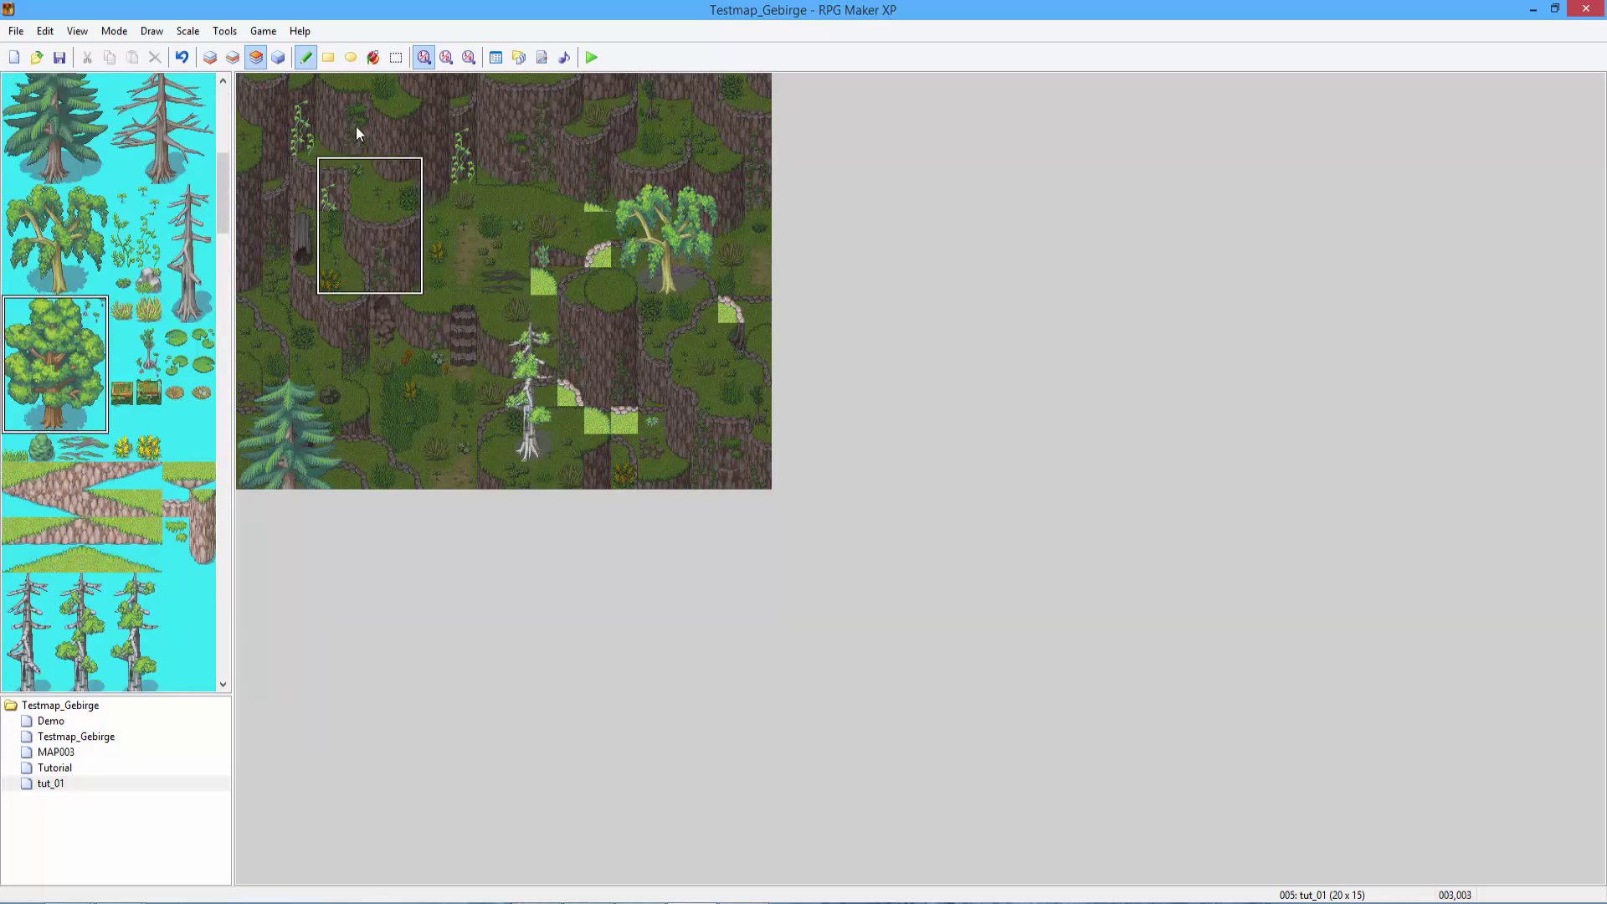
pyautogui.click(335, 93)
# Restamp the top-left tree, ending with the drooping leafy tree on the upper-left cliff.
pyautogui.click(86, 262)
pyautogui.scroll(3, 86, 262)
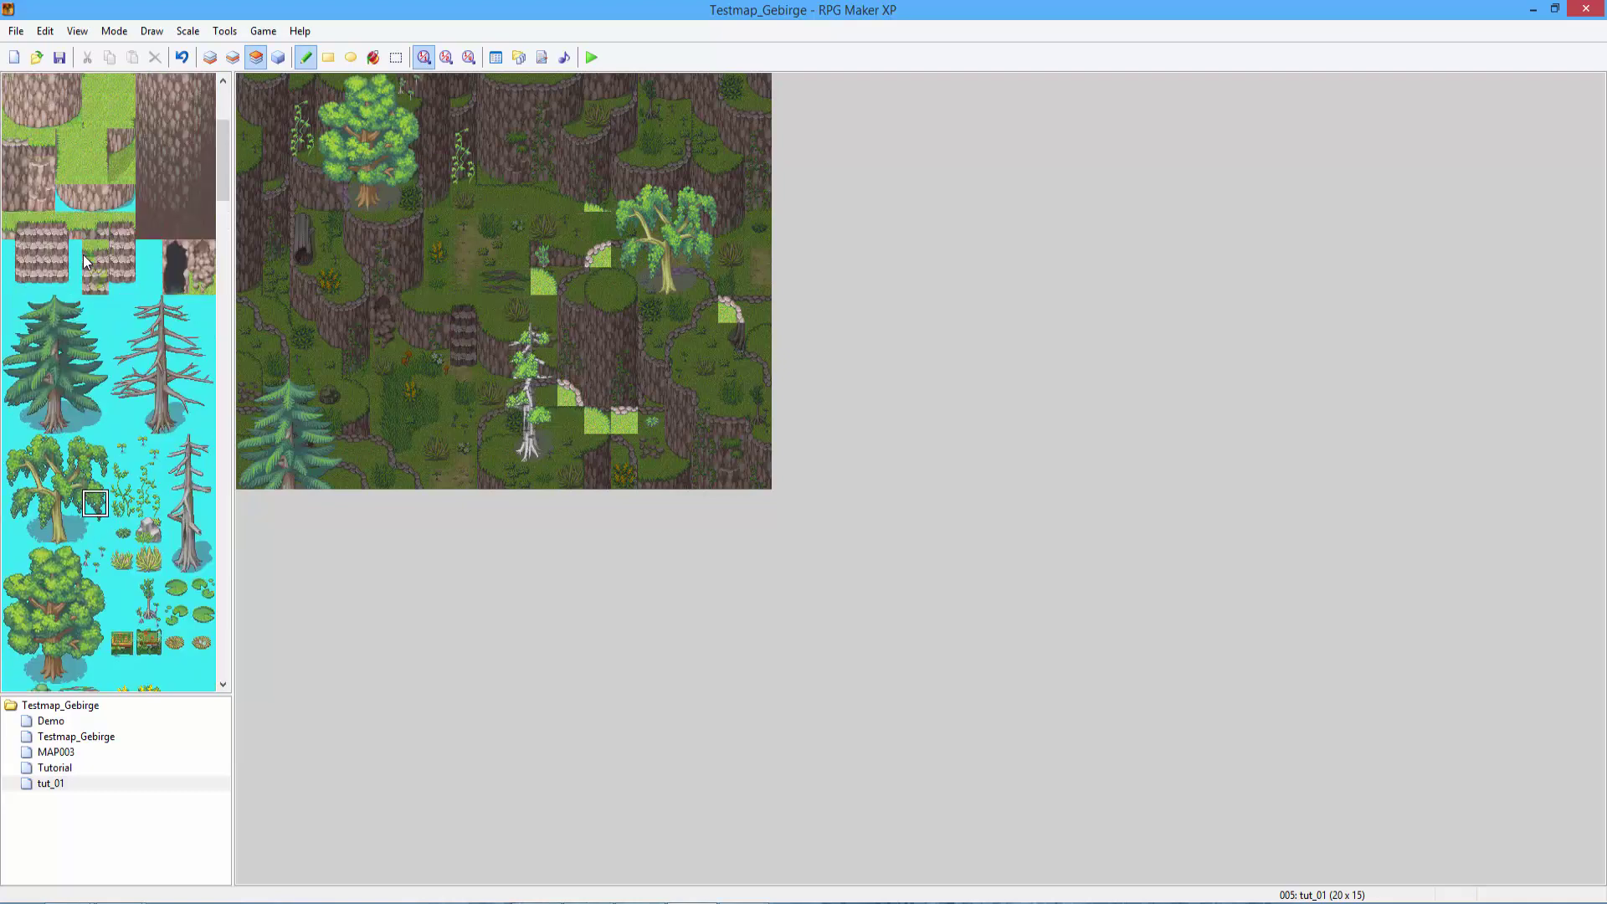
pyautogui.moveTo(203, 423); pyautogui.dragTo(119, 305)
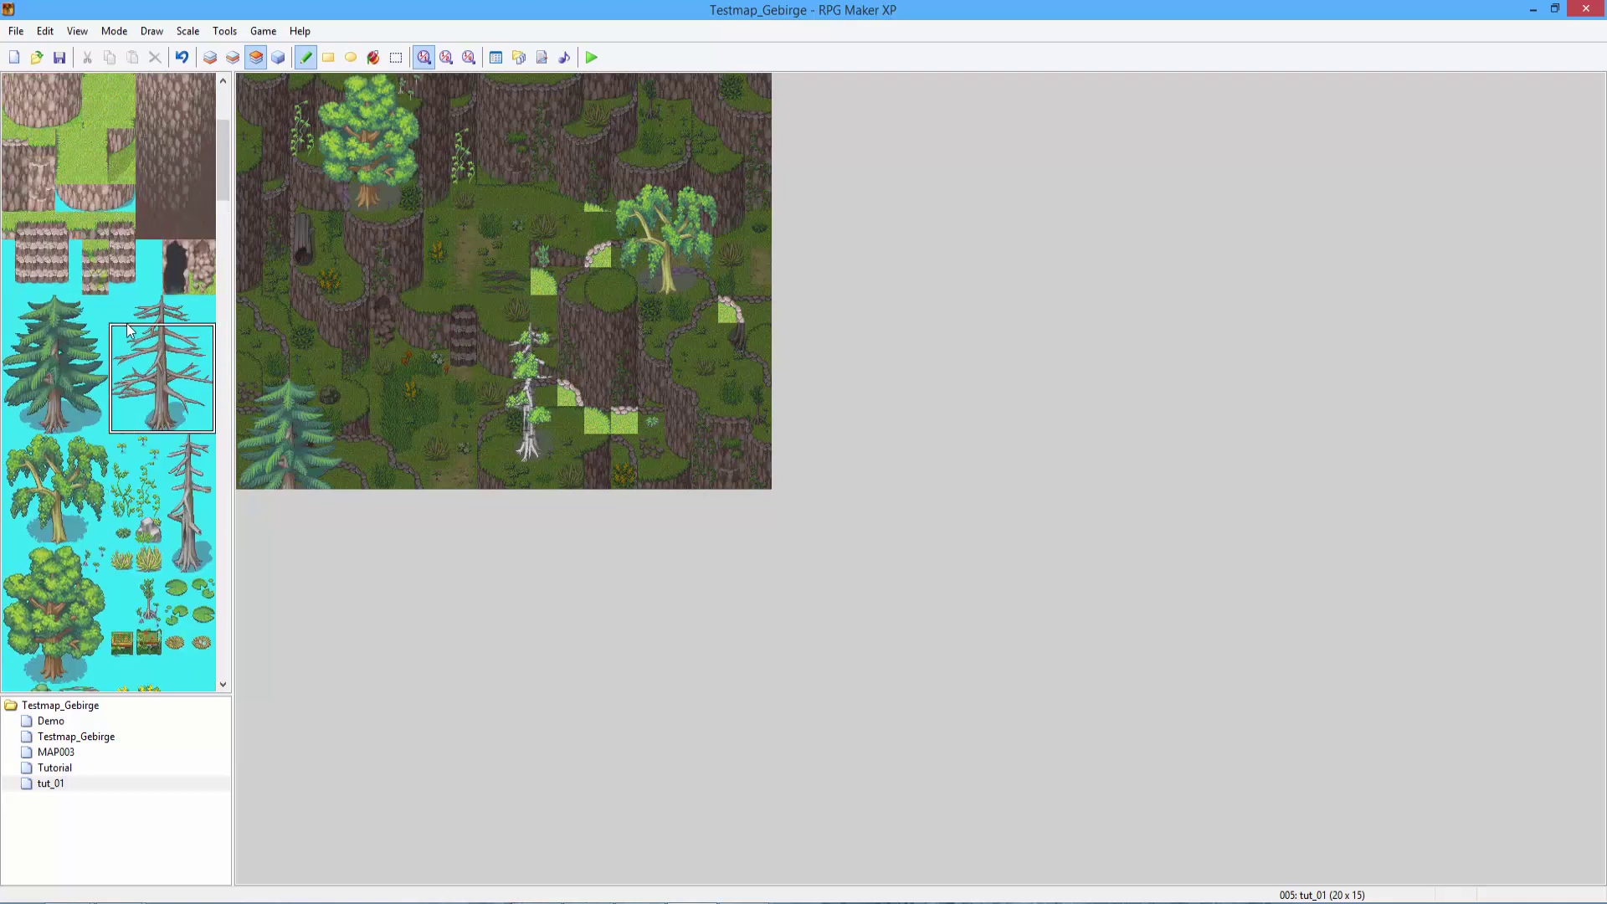
pyautogui.click(323, 83)
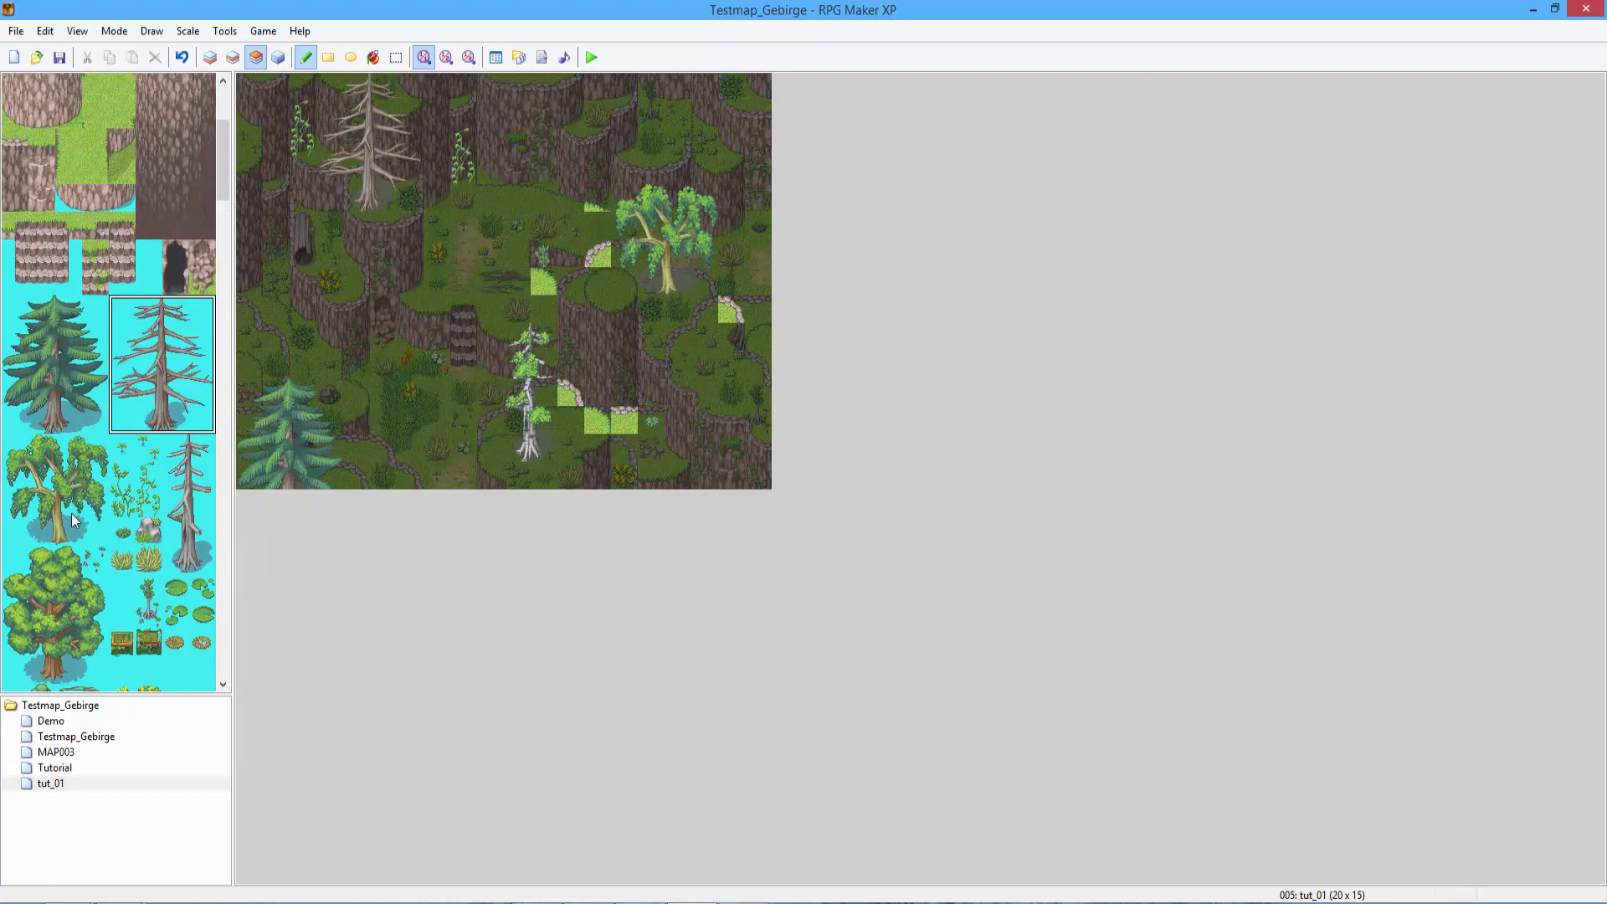
pyautogui.click(92, 532)
pyautogui.moveTo(92, 530)
pyautogui.mouseDown()
pyautogui.moveTo(13, 442)
pyautogui.moveTo(14, 308)
pyautogui.mouseUp()
pyautogui.click(329, 114)
# Place a tall pine at the top centre and preview the map with all layers bright.
pyautogui.click(203, 309)
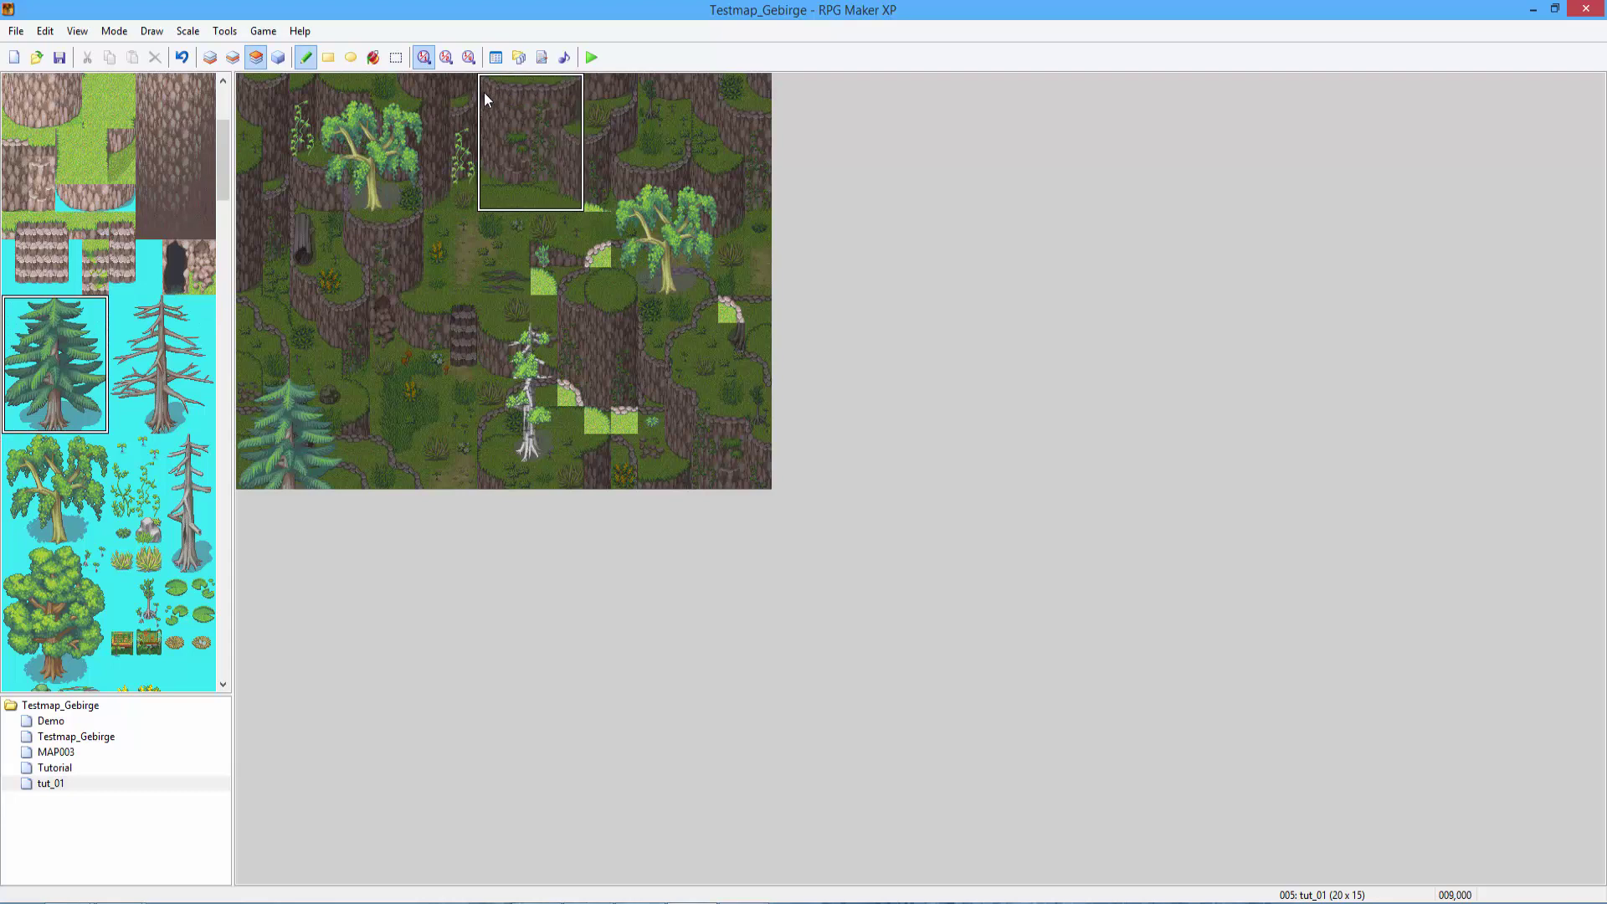
pyautogui.click(458, 92)
pyautogui.click(148, 335)
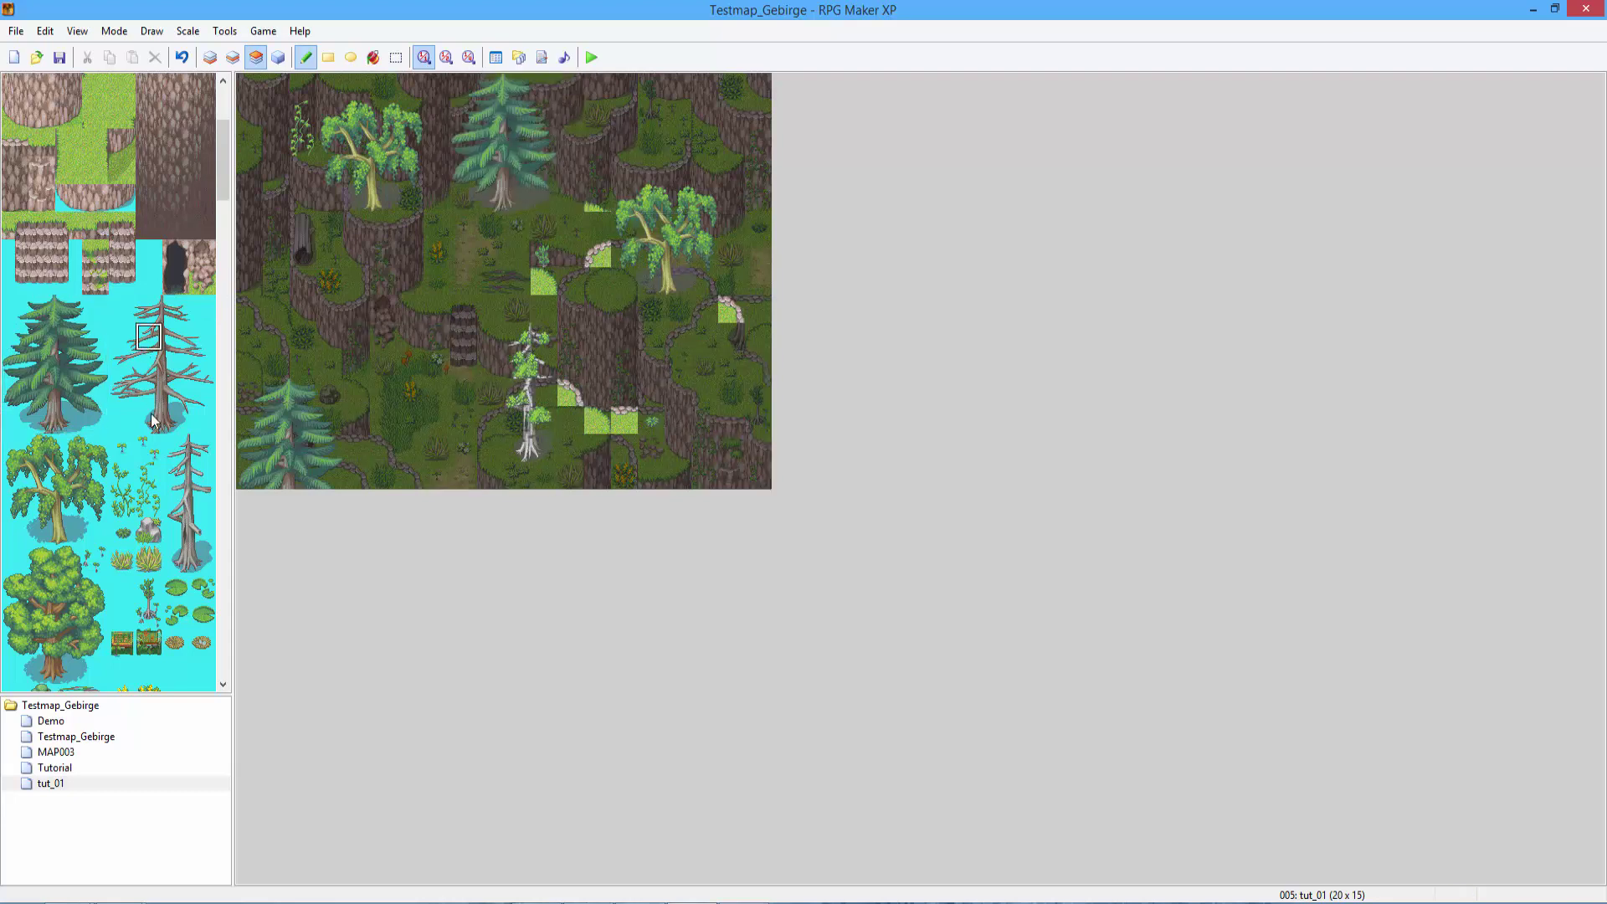
pyautogui.moveTo(148, 476); pyautogui.dragTo(148, 502)
pyautogui.click(233, 57)
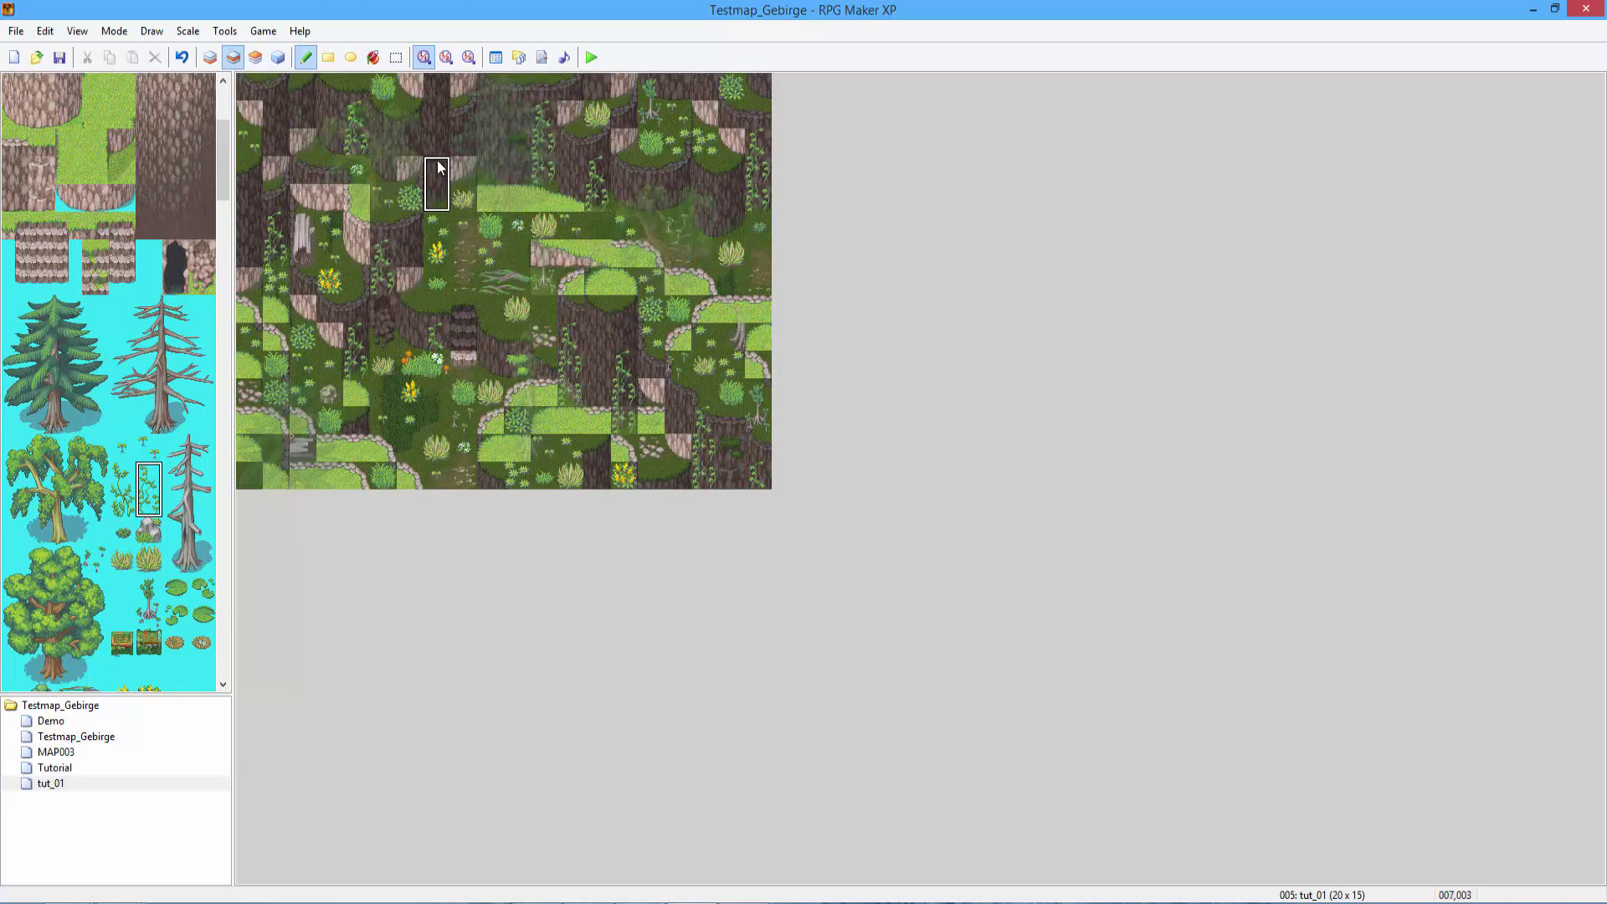
pyautogui.click(255, 57)
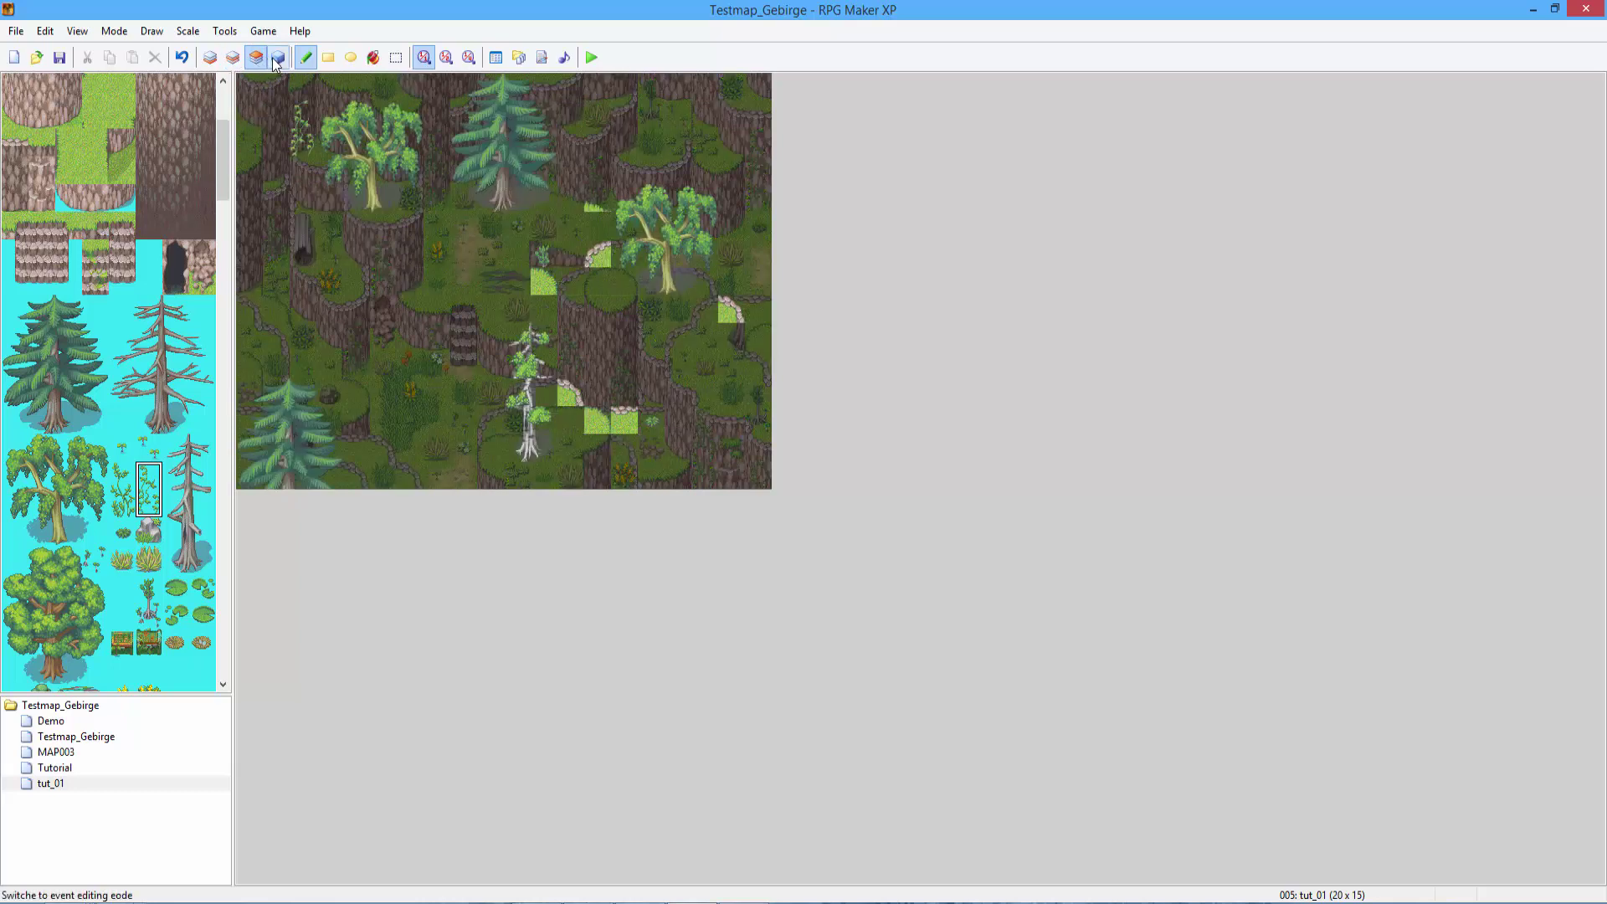
pyautogui.click(277, 58)
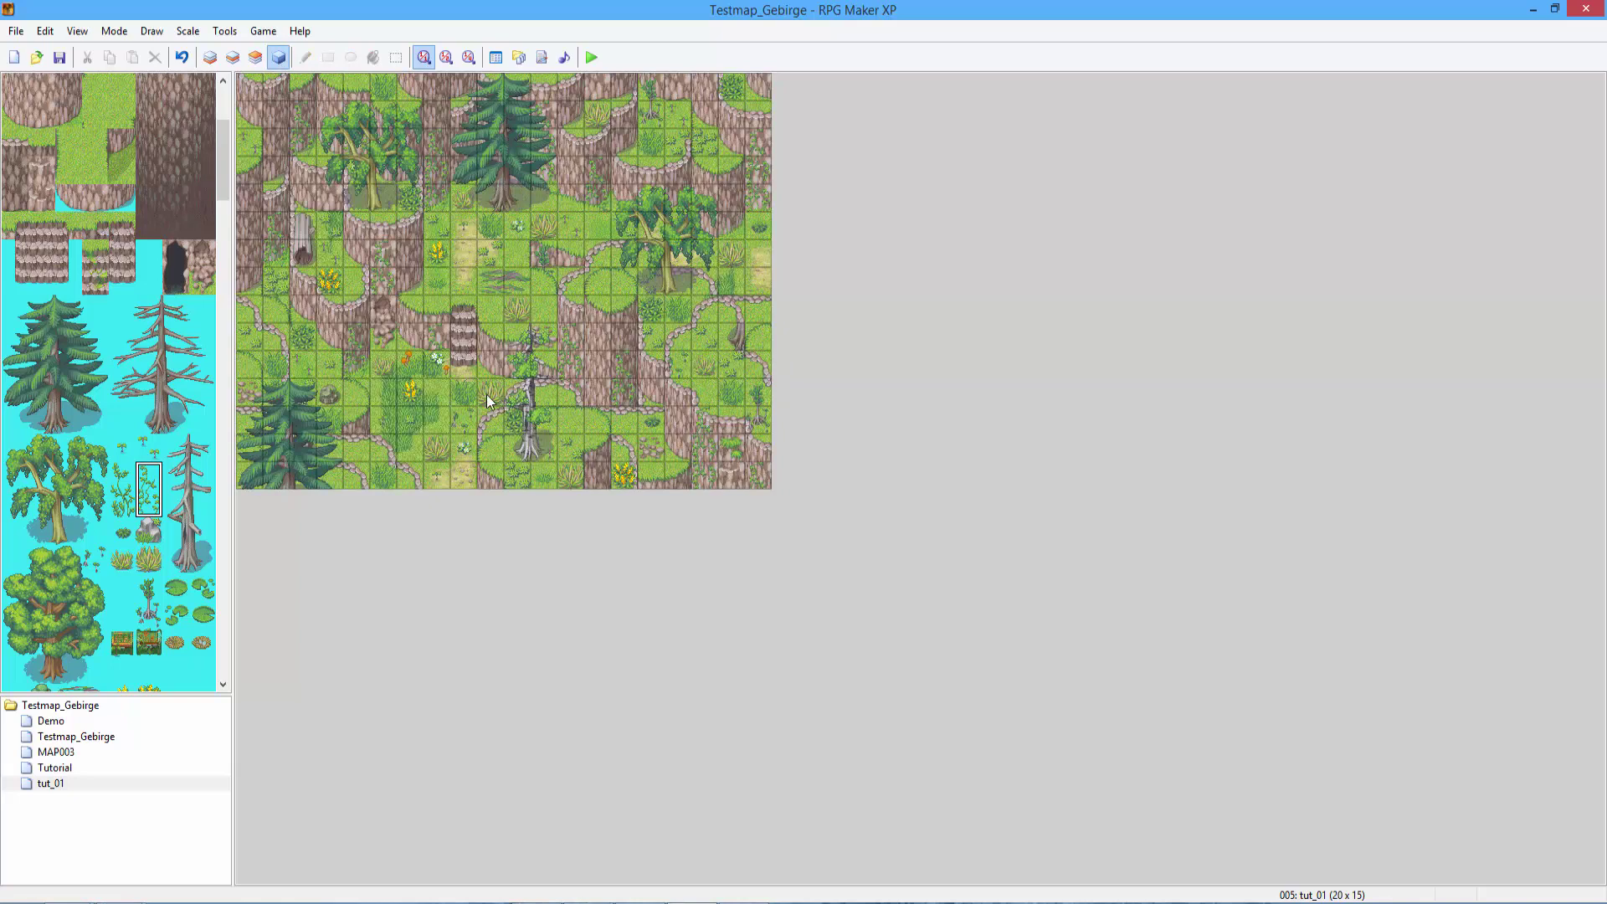
# On the top tile layer, paint a copied cliff patch over the willow.
pyautogui.click(233, 57)
pyautogui.click(255, 57)
pyautogui.moveTo(373, 308); pyautogui.dragTo(435, 362, button='right')
pyautogui.moveTo(359, 205); pyautogui.dragTo(406, 158)
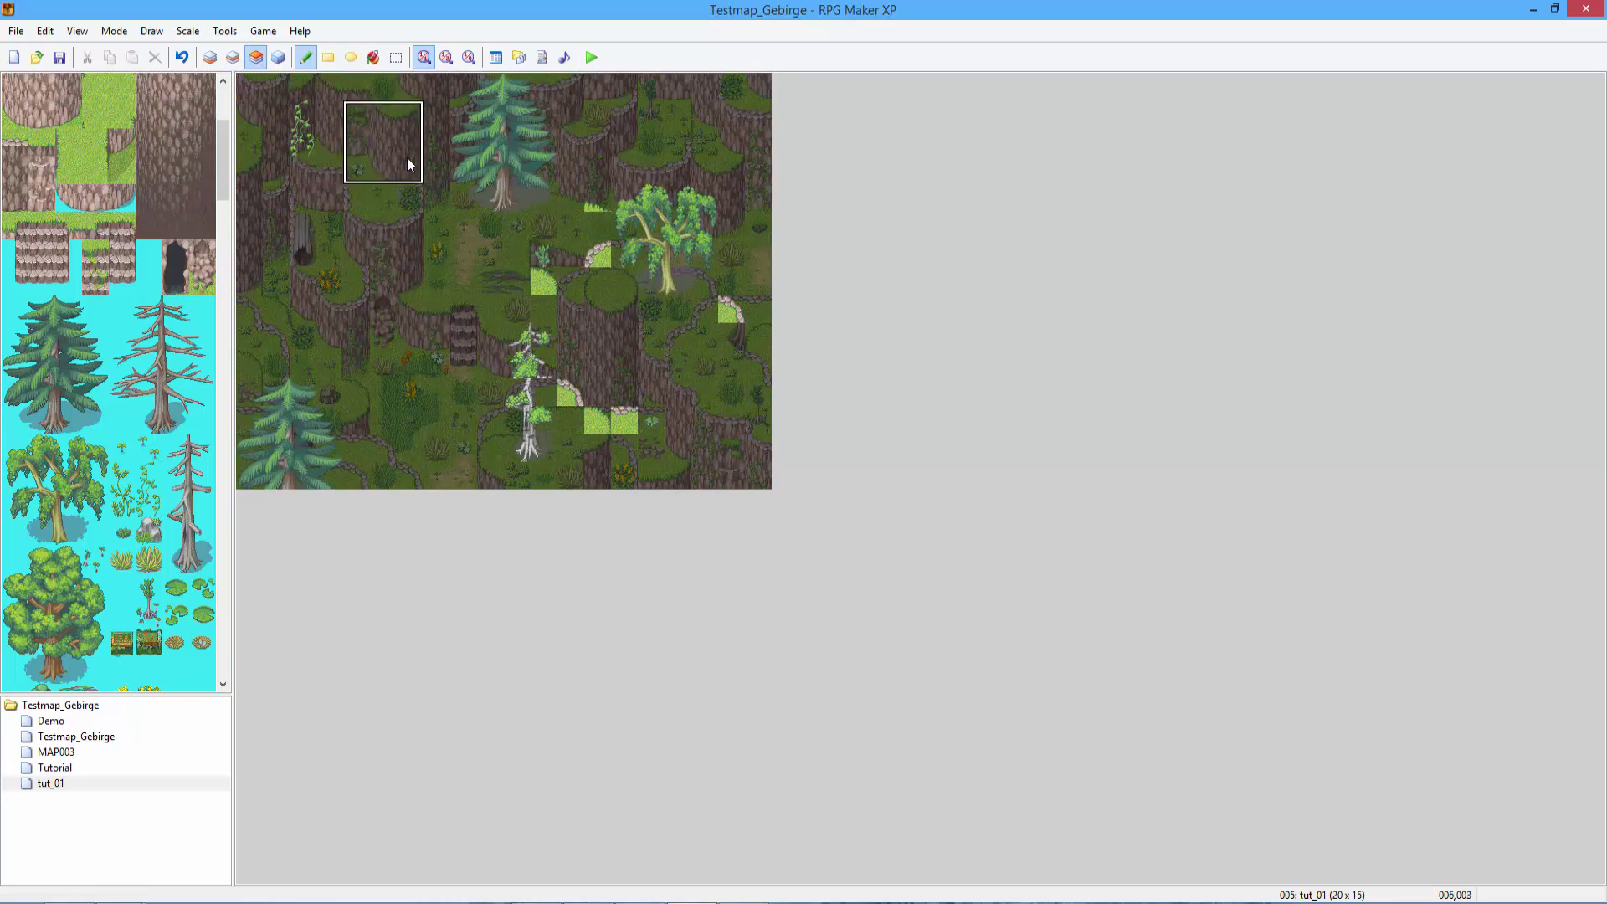
pyautogui.click(95, 394)
# Try a 3x2 bush block on the upper-left cliff, then undo it.
pyautogui.scroll(-3, 171, 320)
pyautogui.scroll(-3, 177, 294)
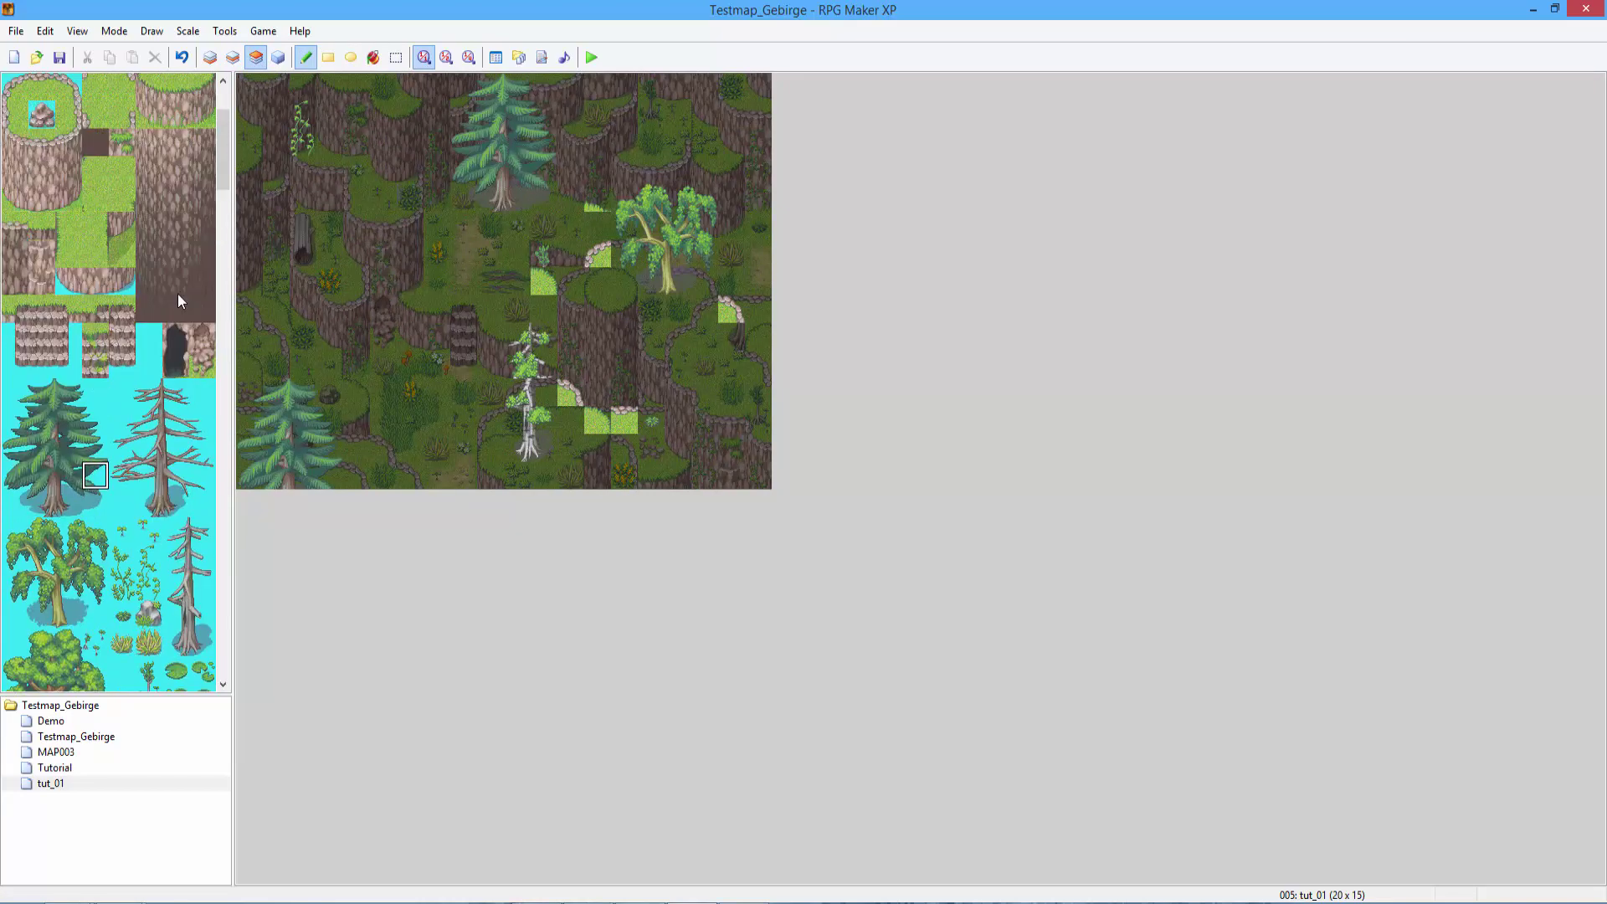
pyautogui.scroll(-3, 152, 382)
pyautogui.scroll(-3, 152, 382)
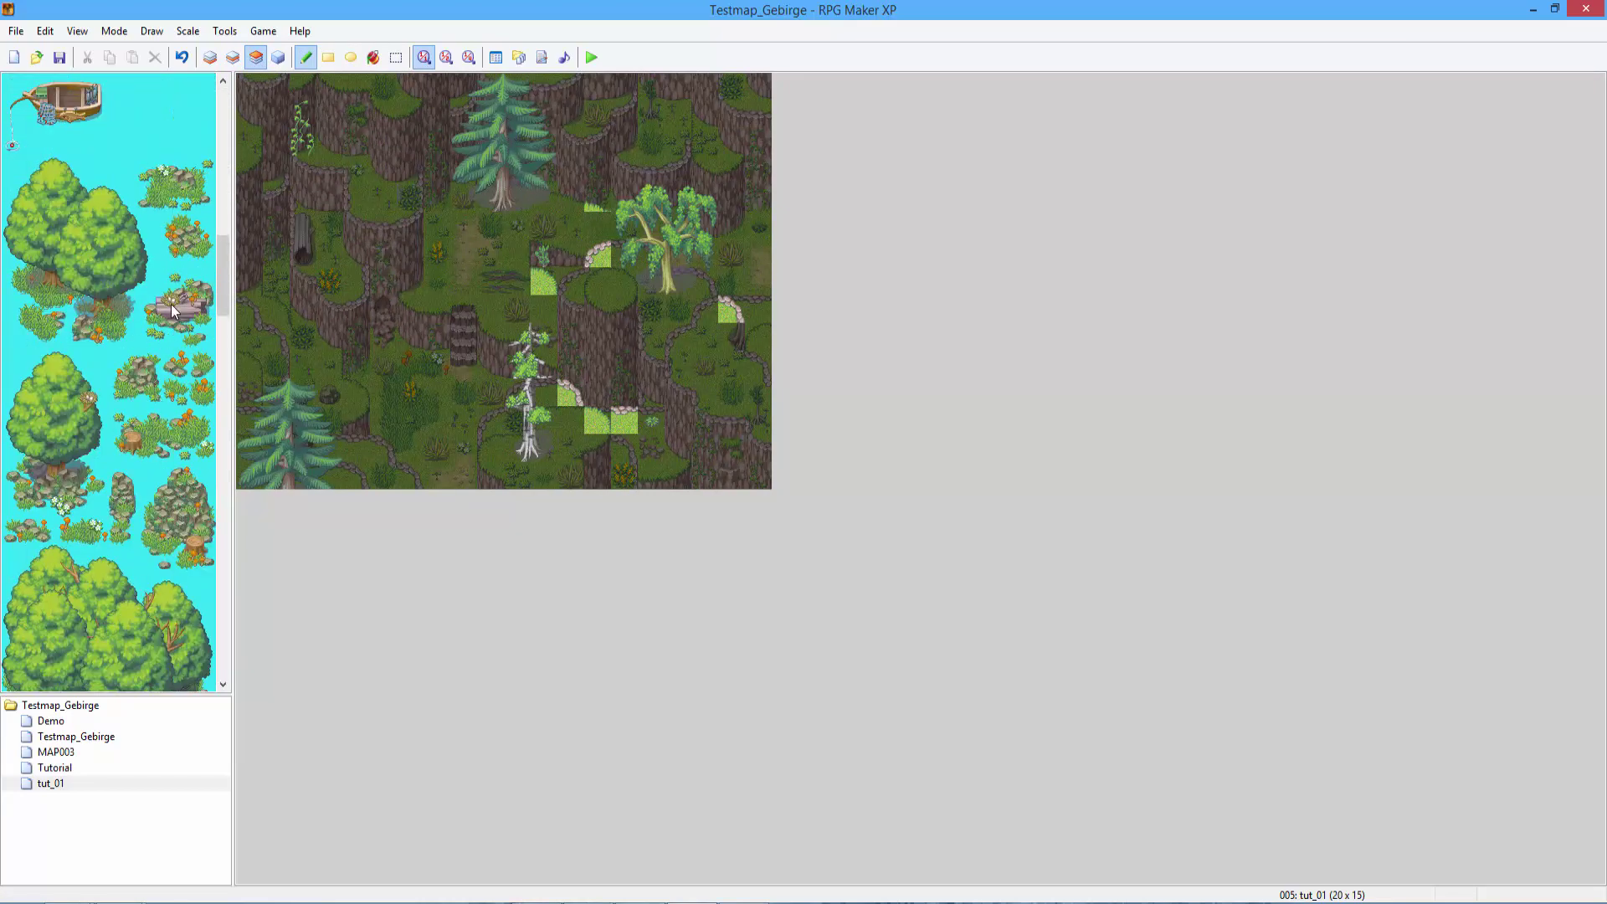
pyautogui.moveTo(201, 199); pyautogui.dragTo(149, 170)
pyautogui.click(349, 182)
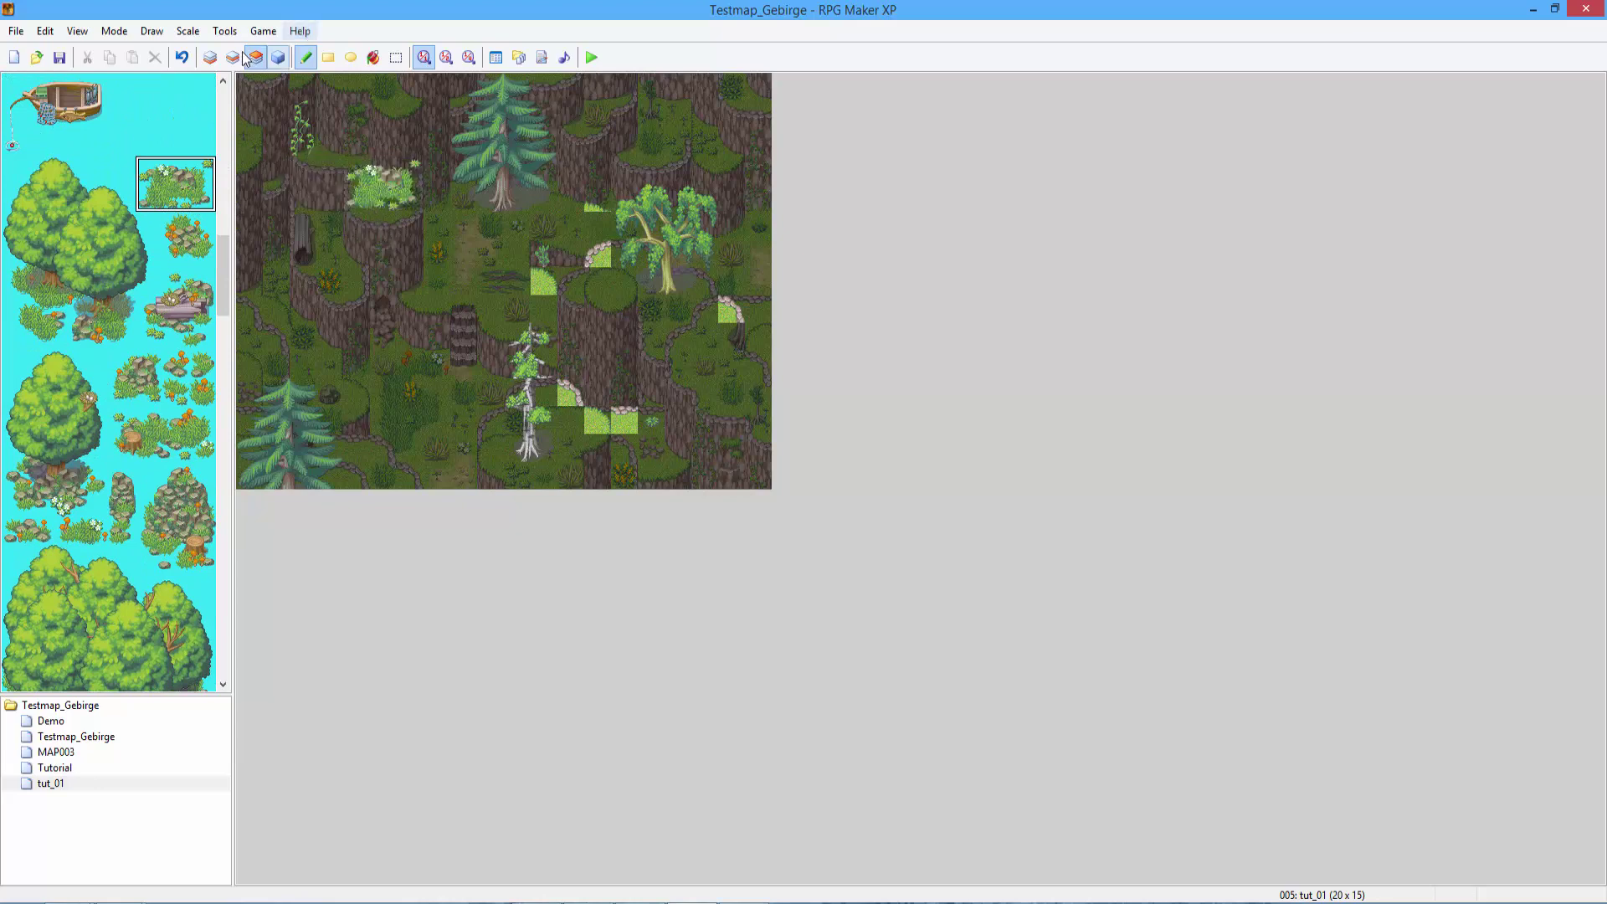
pyautogui.click(278, 57)
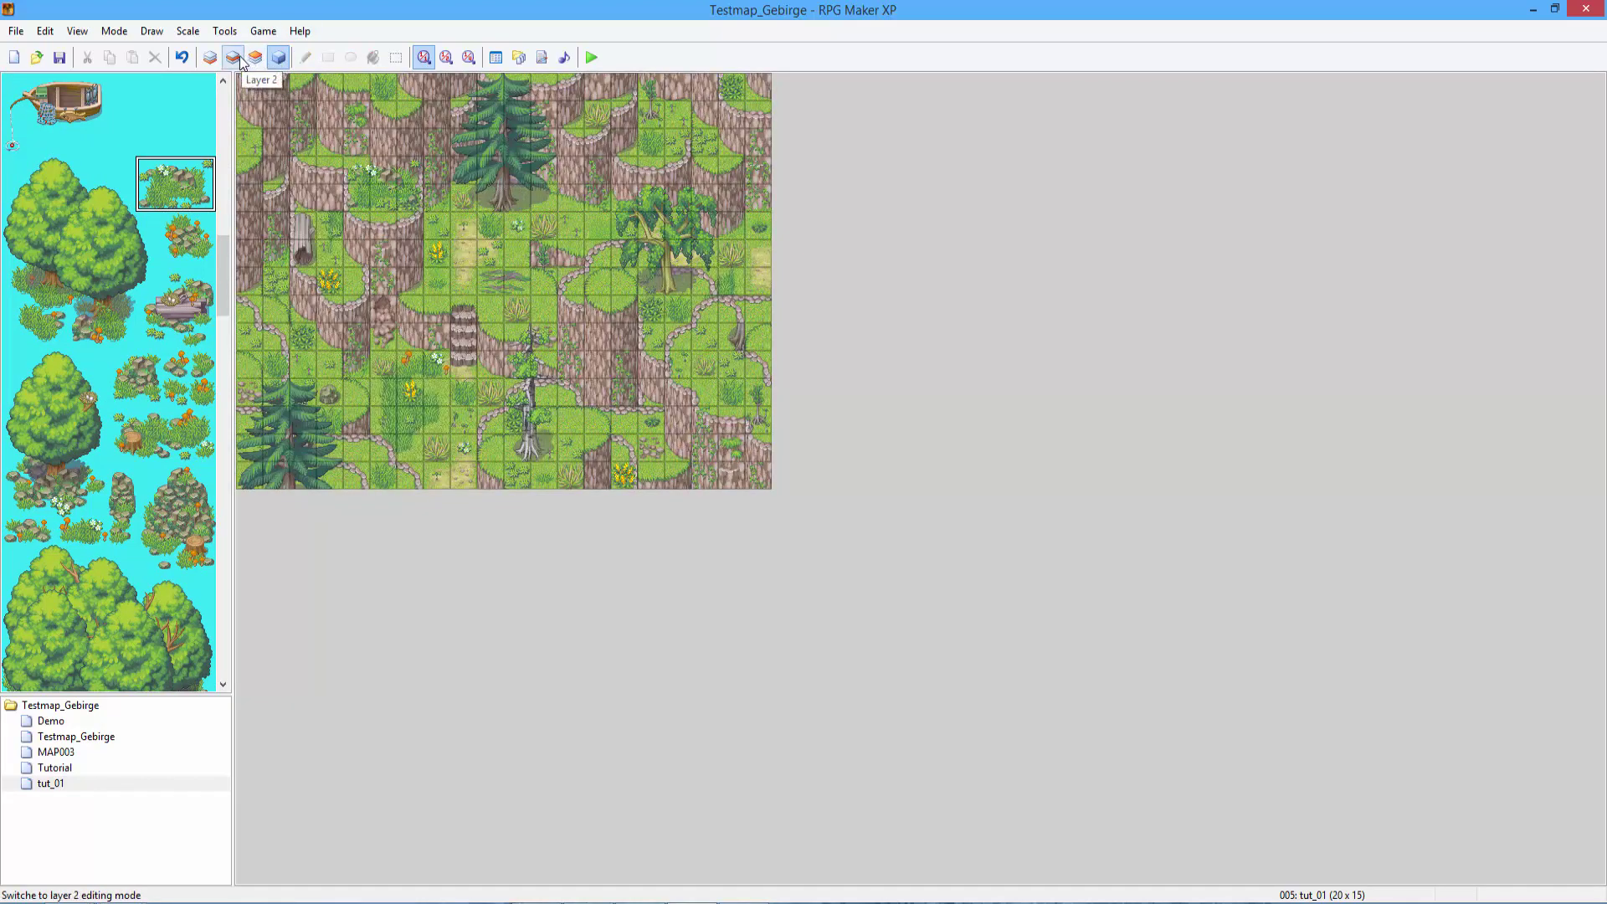
pyautogui.click(255, 56)
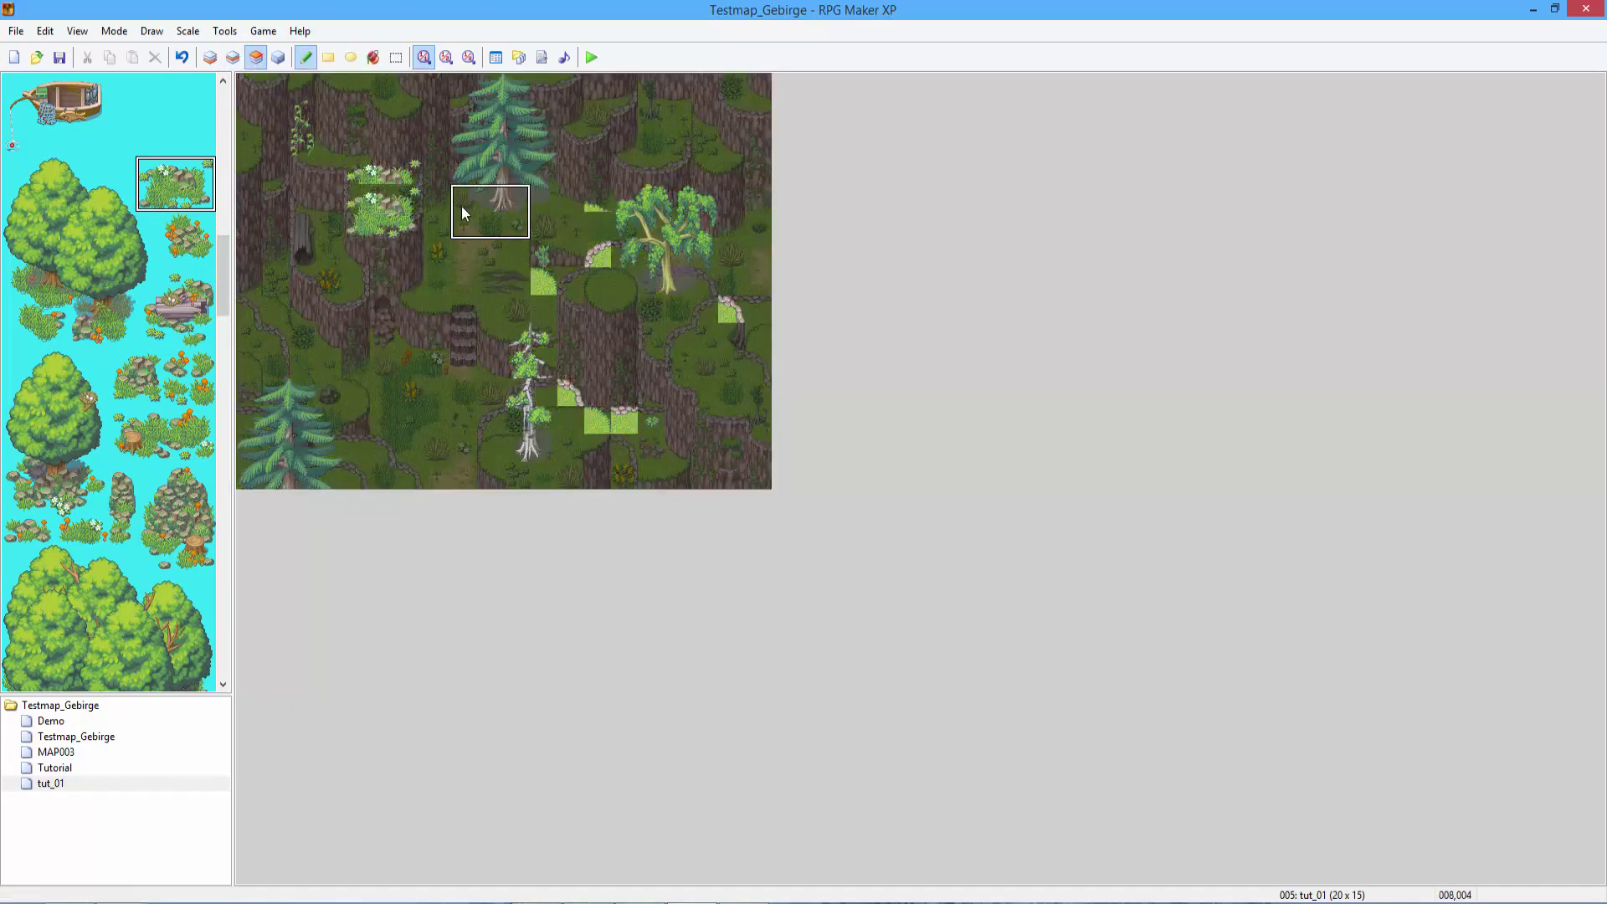
pyautogui.hotkey('ctrl', 'z')
# Stamp the 2x2 orange-flower bush onto the upper-left cliff top.
pyautogui.moveTo(201, 447); pyautogui.dragTo(122, 419)
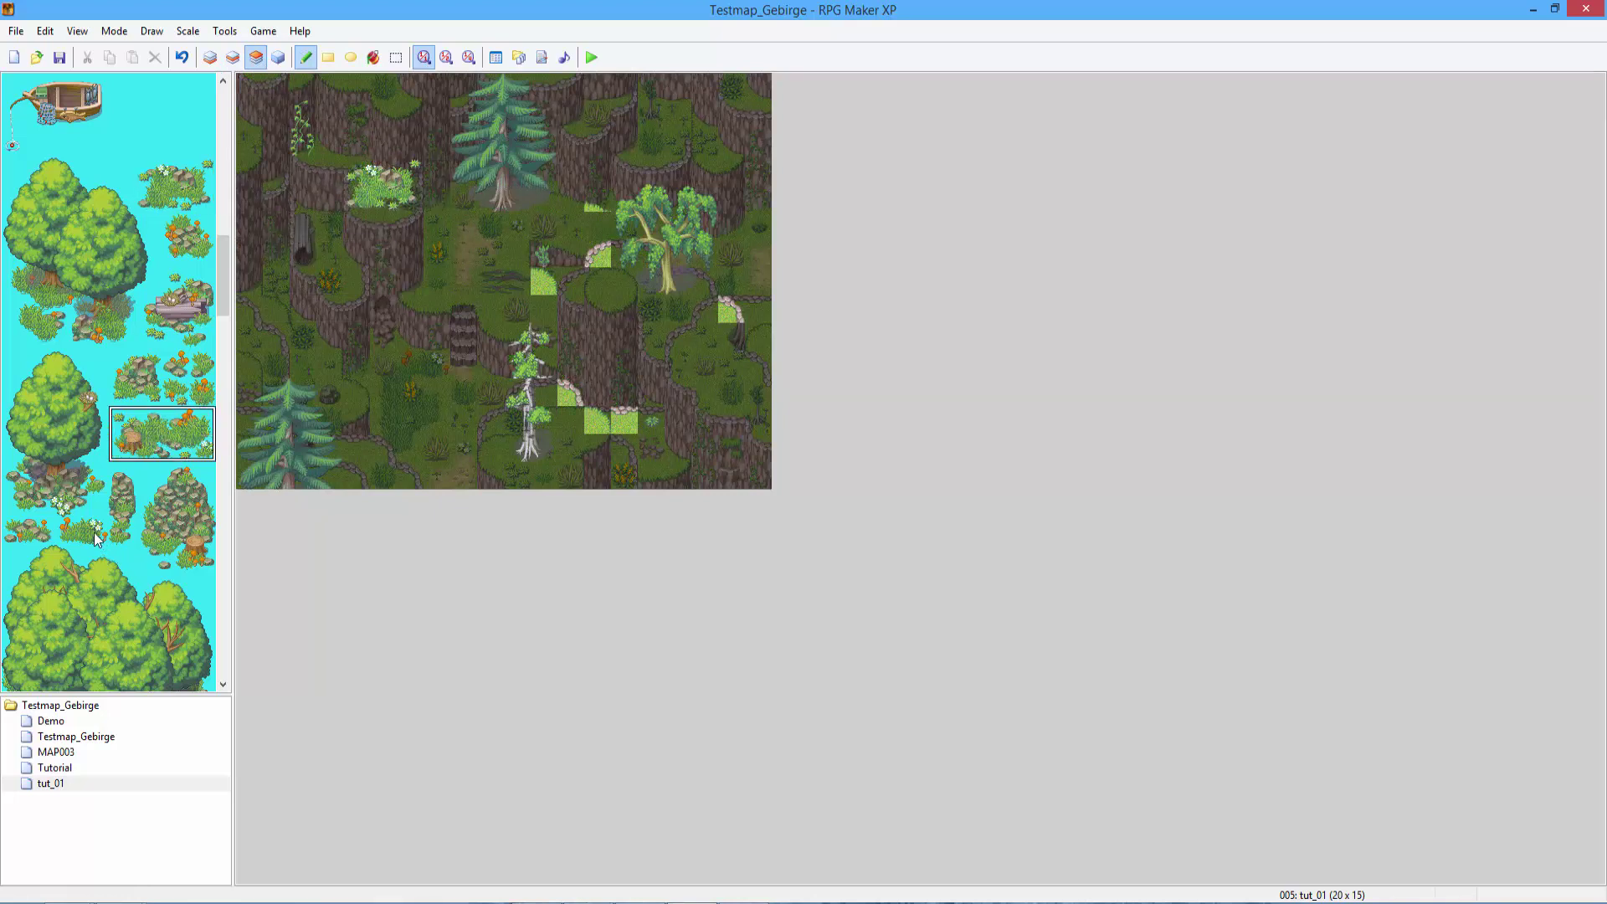
pyautogui.moveTo(180, 234); pyautogui.dragTo(206, 256)
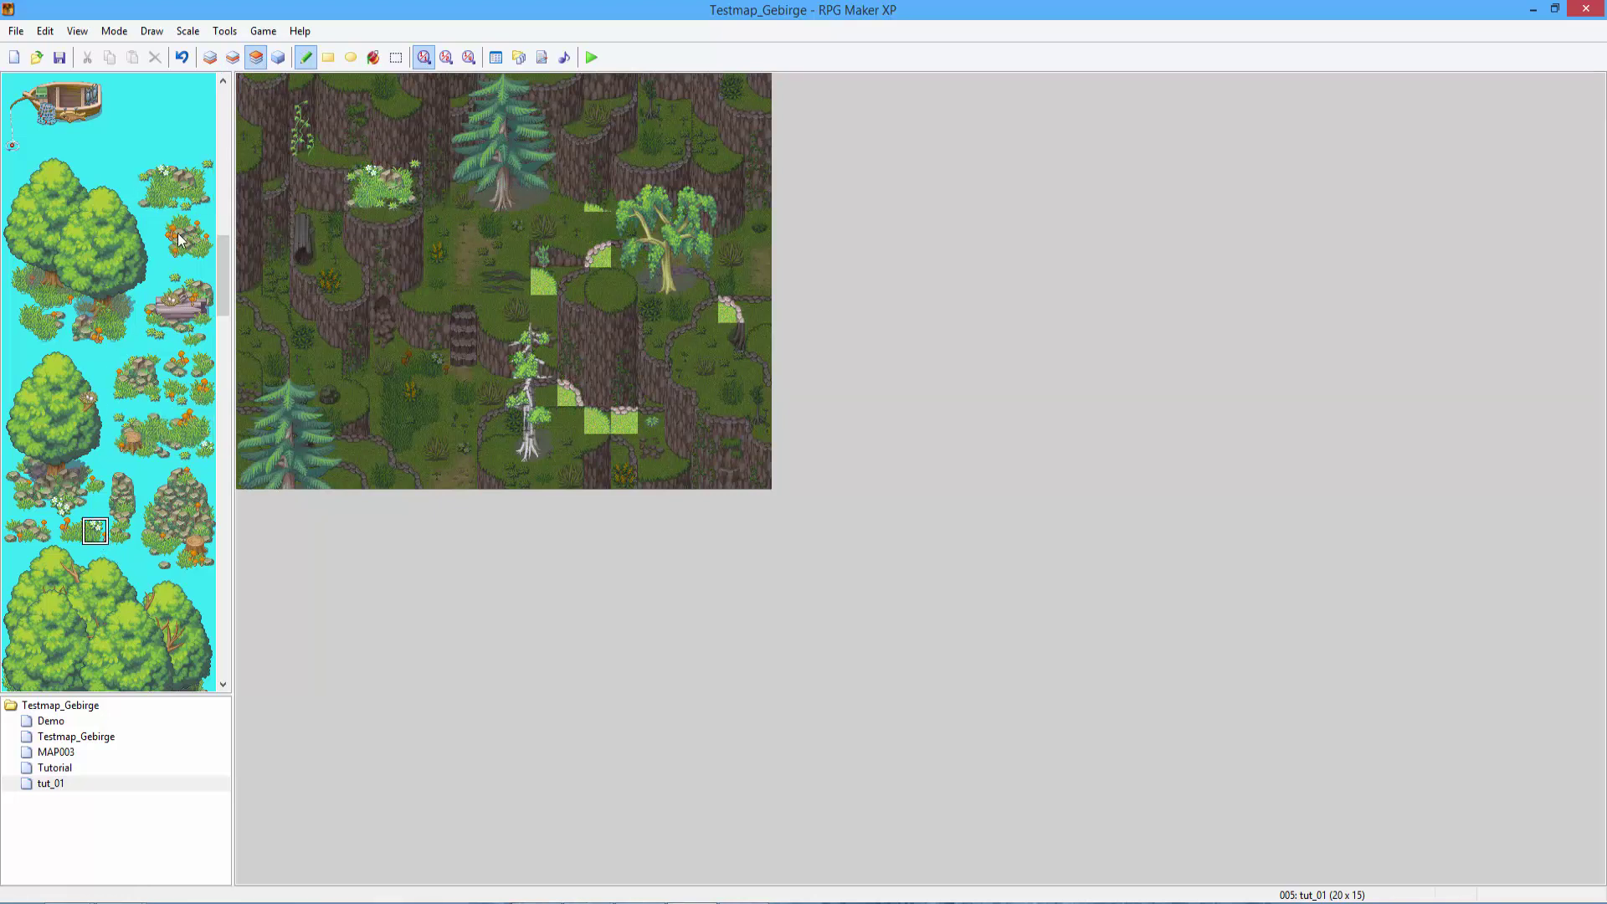
pyautogui.click(366, 183)
pyautogui.rightClick(437, 252)
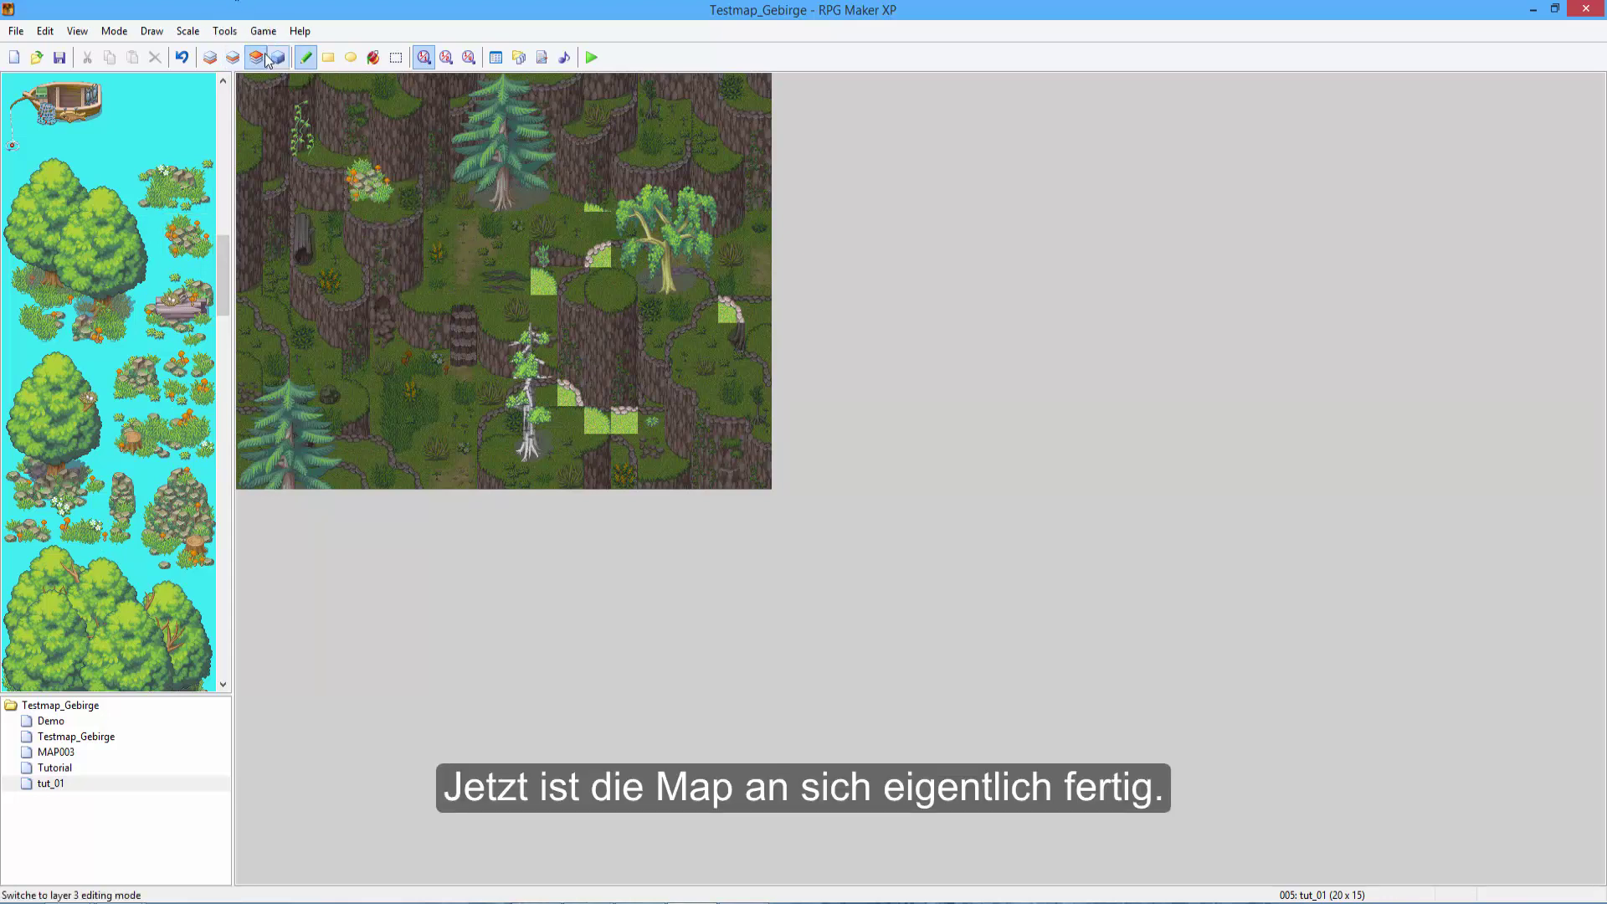
# Preview the map with all layers bright and save the project.
pyautogui.click(232, 57)
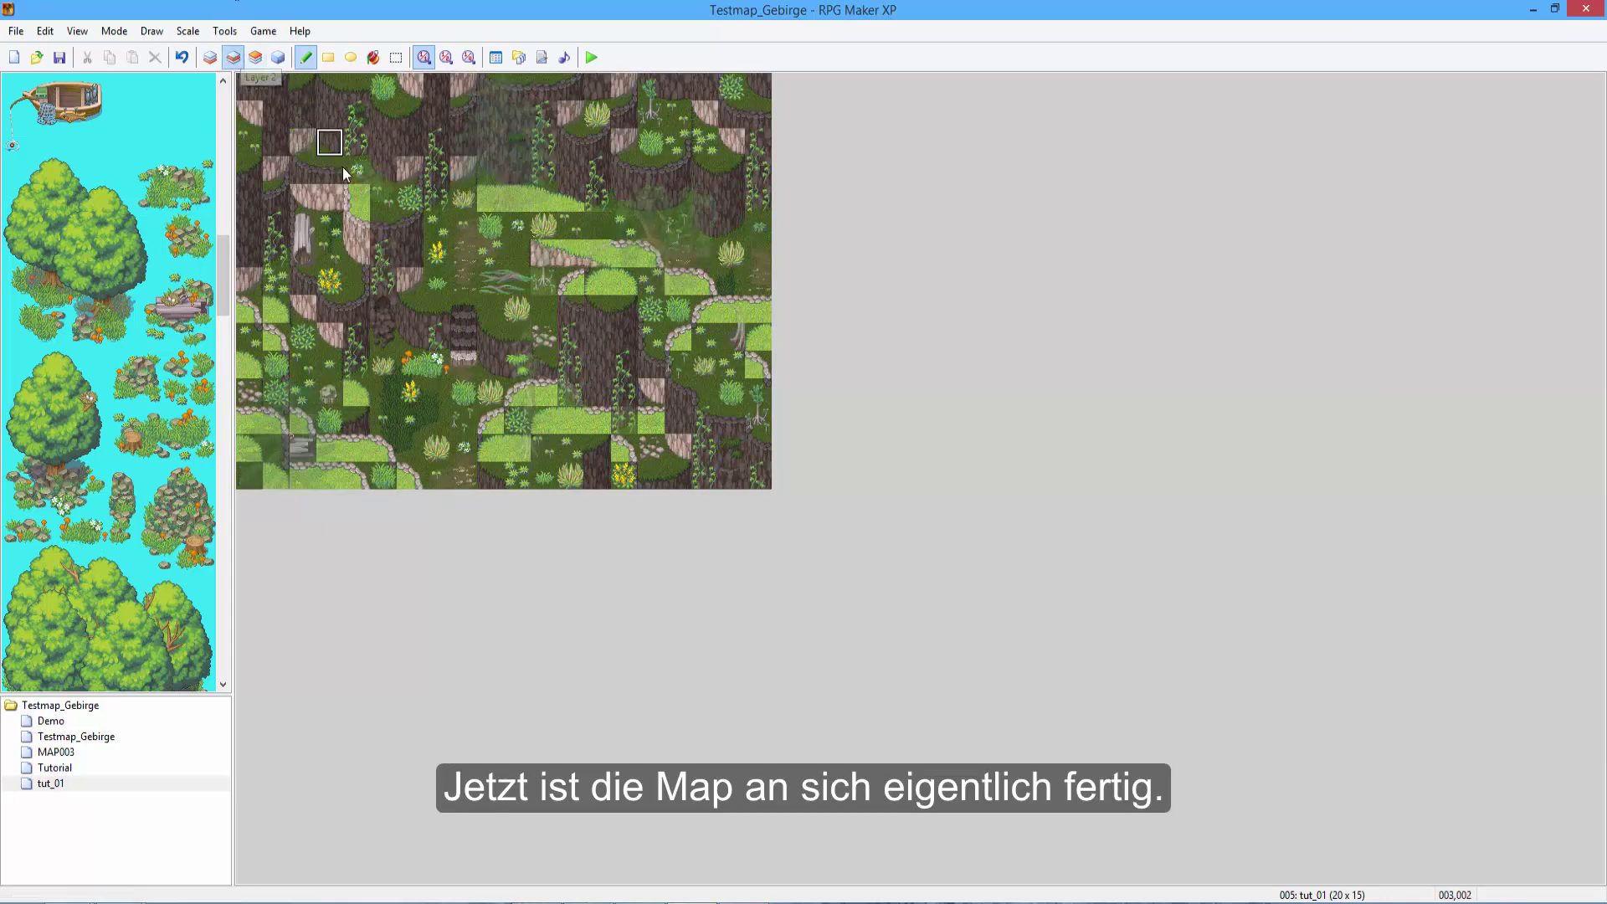
pyautogui.click(278, 57)
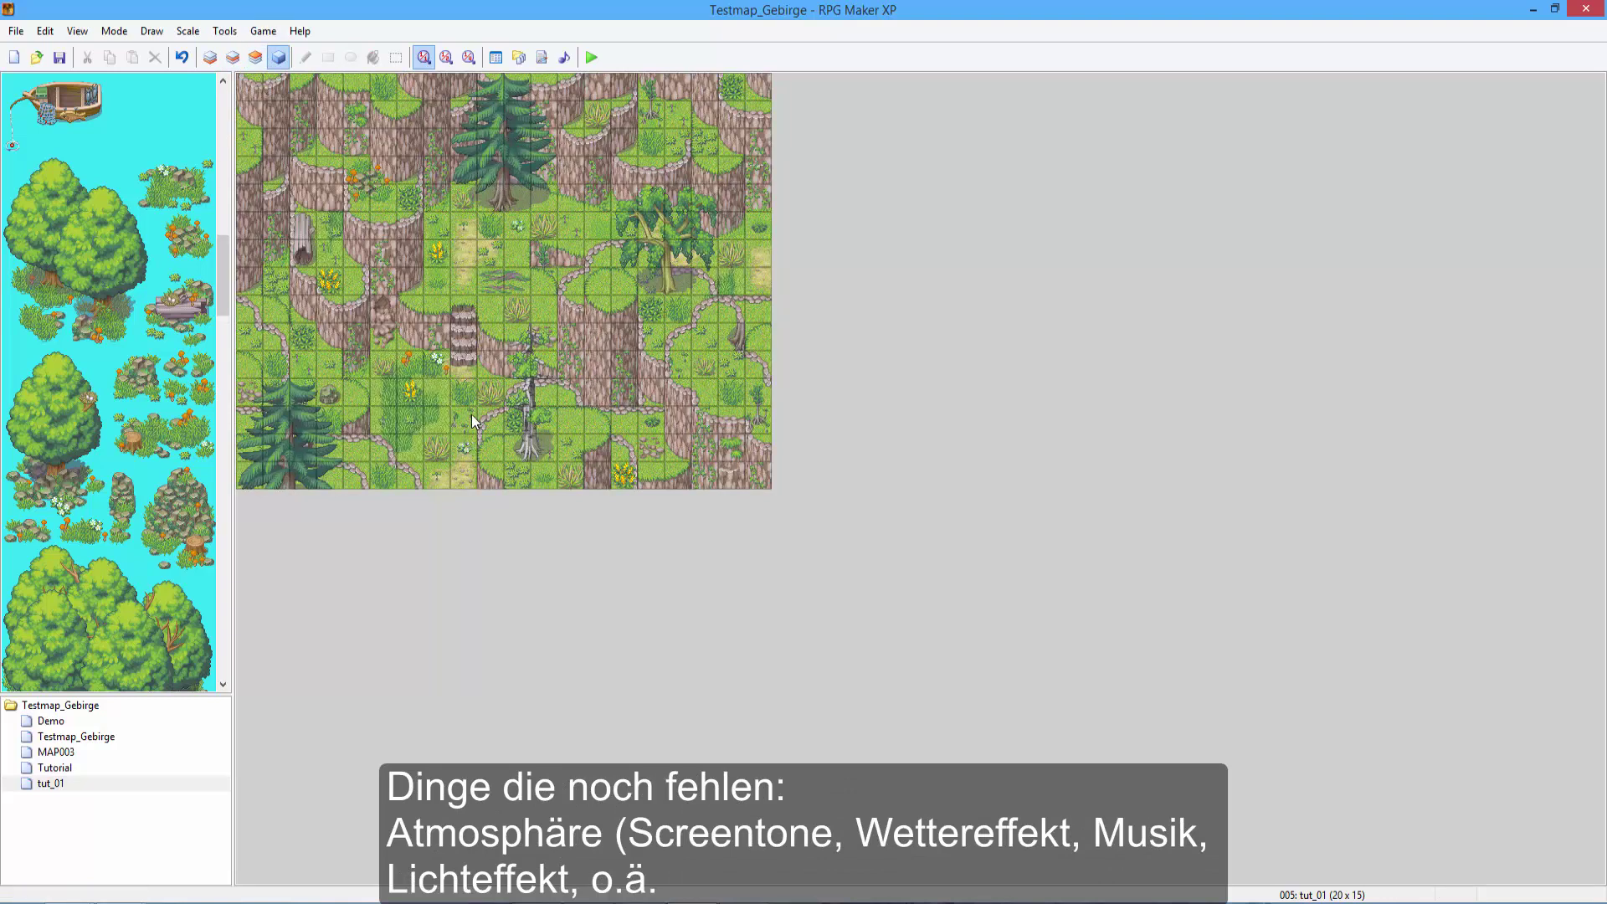
pyautogui.click(59, 56)
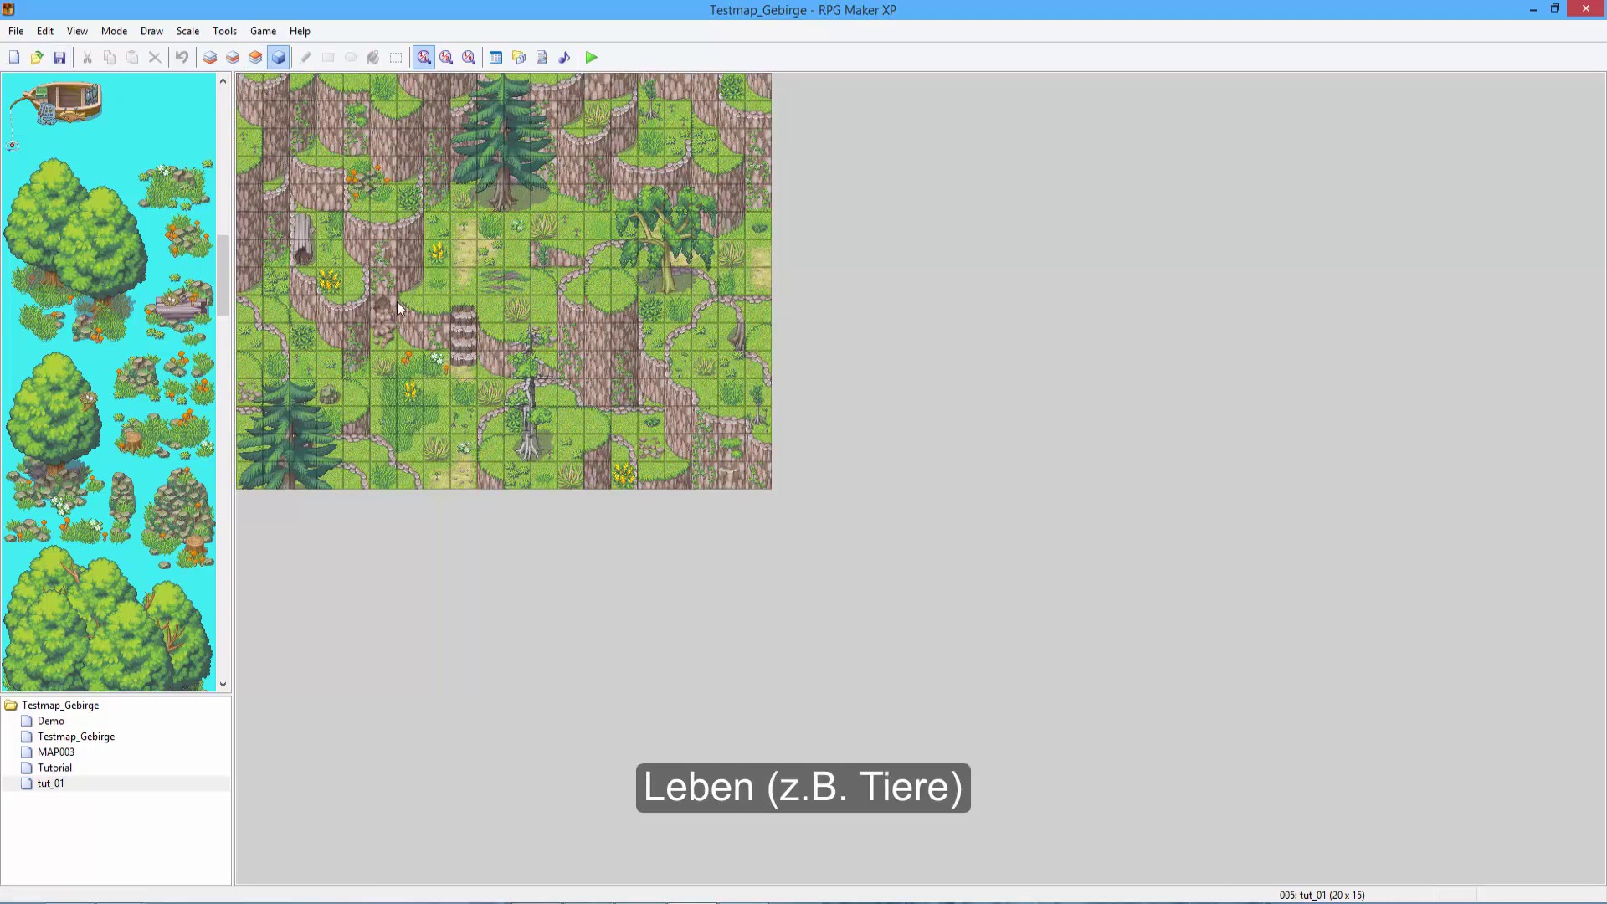
# Pick a tileset tile on the middle layer, then return to the top layer.
pyautogui.click(220, 64)
pyautogui.click(233, 57)
pyautogui.scroll(5, 134, 218)
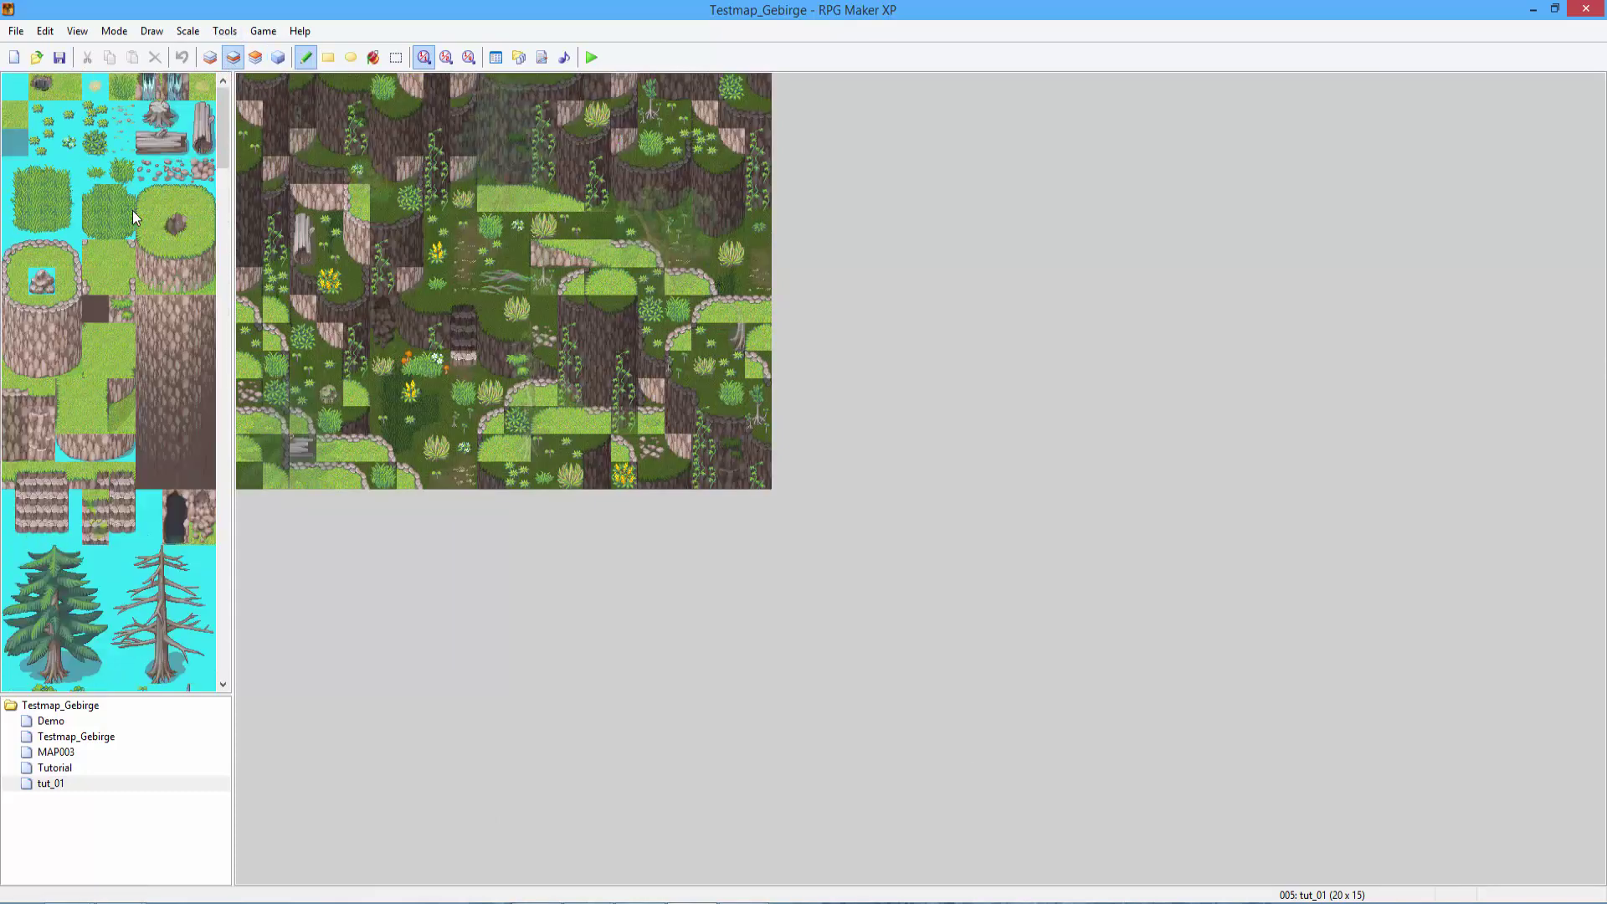
pyautogui.click(122, 114)
pyautogui.click(255, 57)
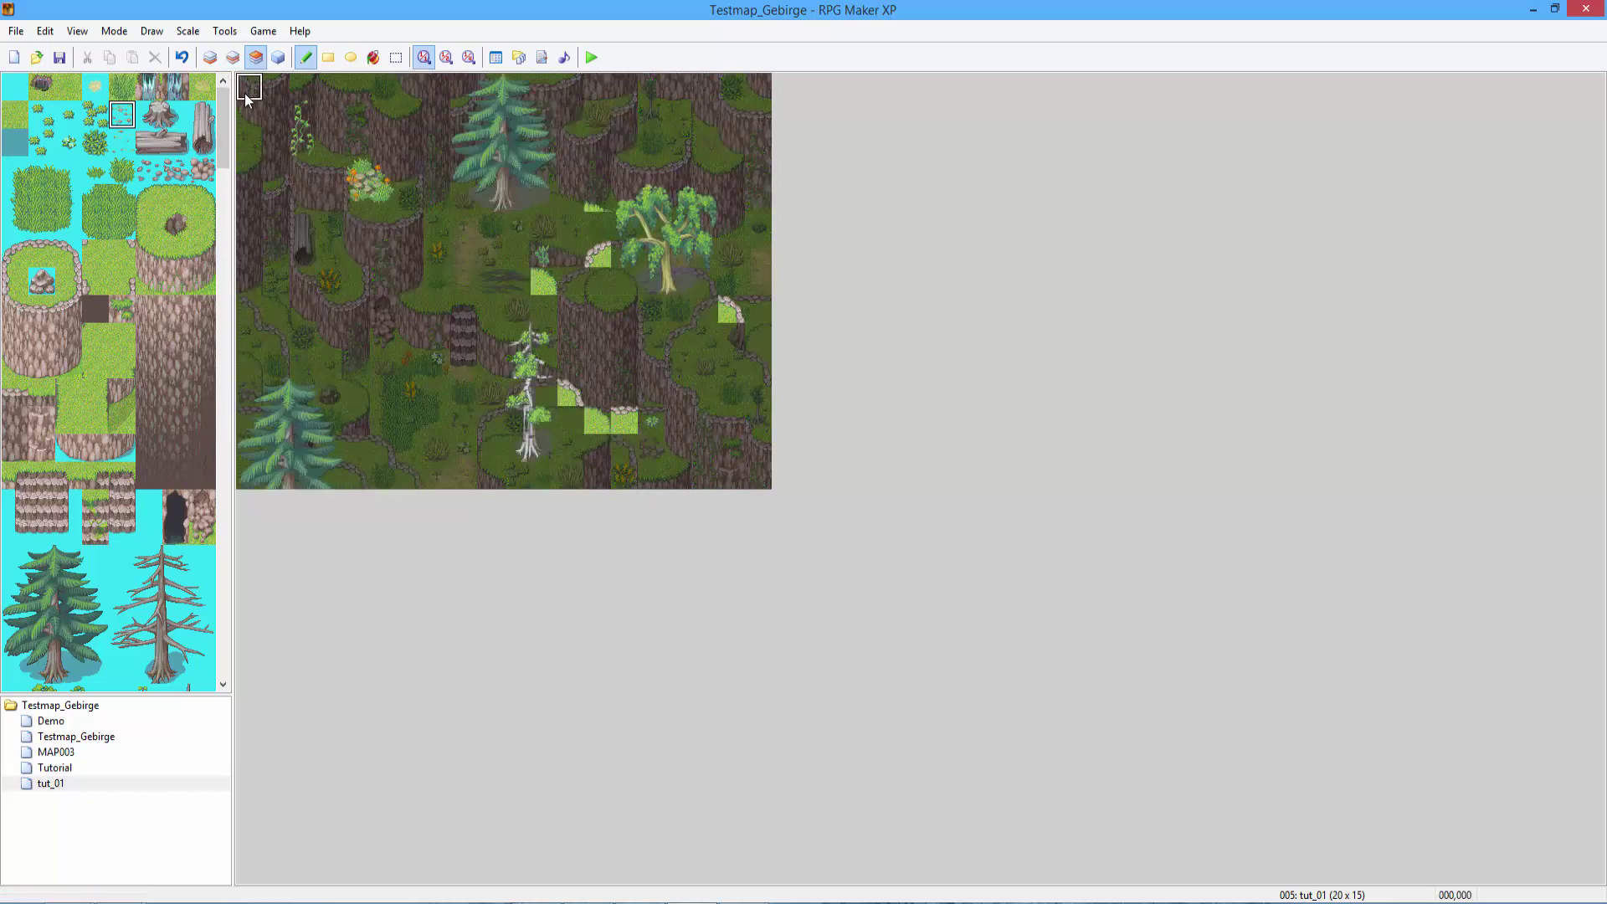
pyautogui.click(278, 57)
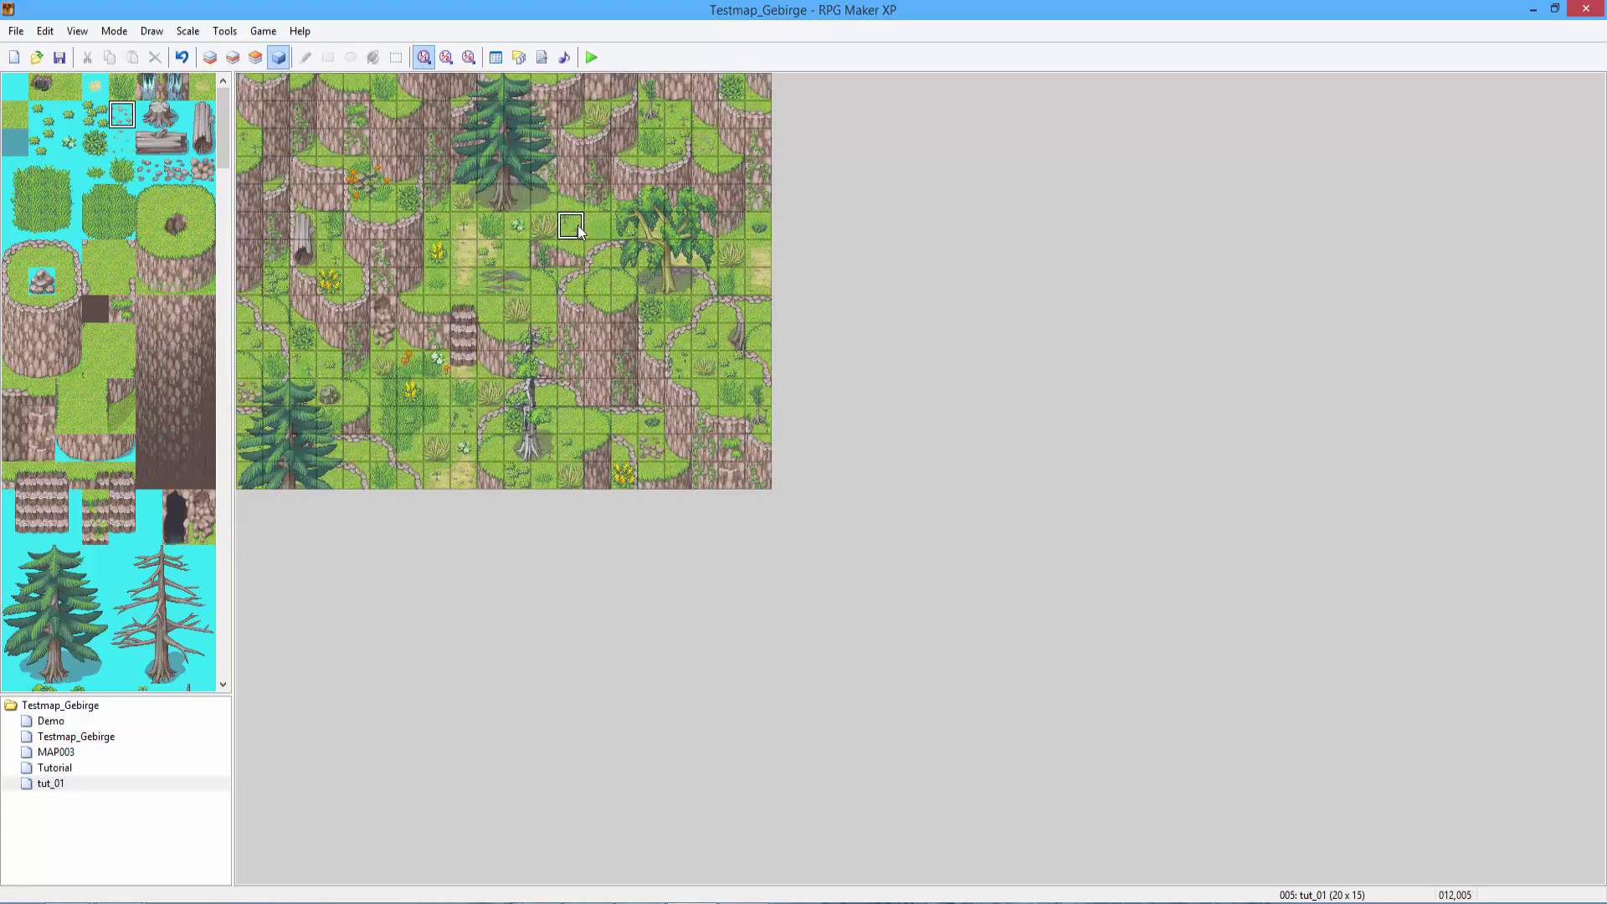
# Look at the Tutorial and MAP003 maps, then return to tut_01.
pyautogui.click(88, 765)
pyautogui.press('Down')
pyautogui.press('Up')
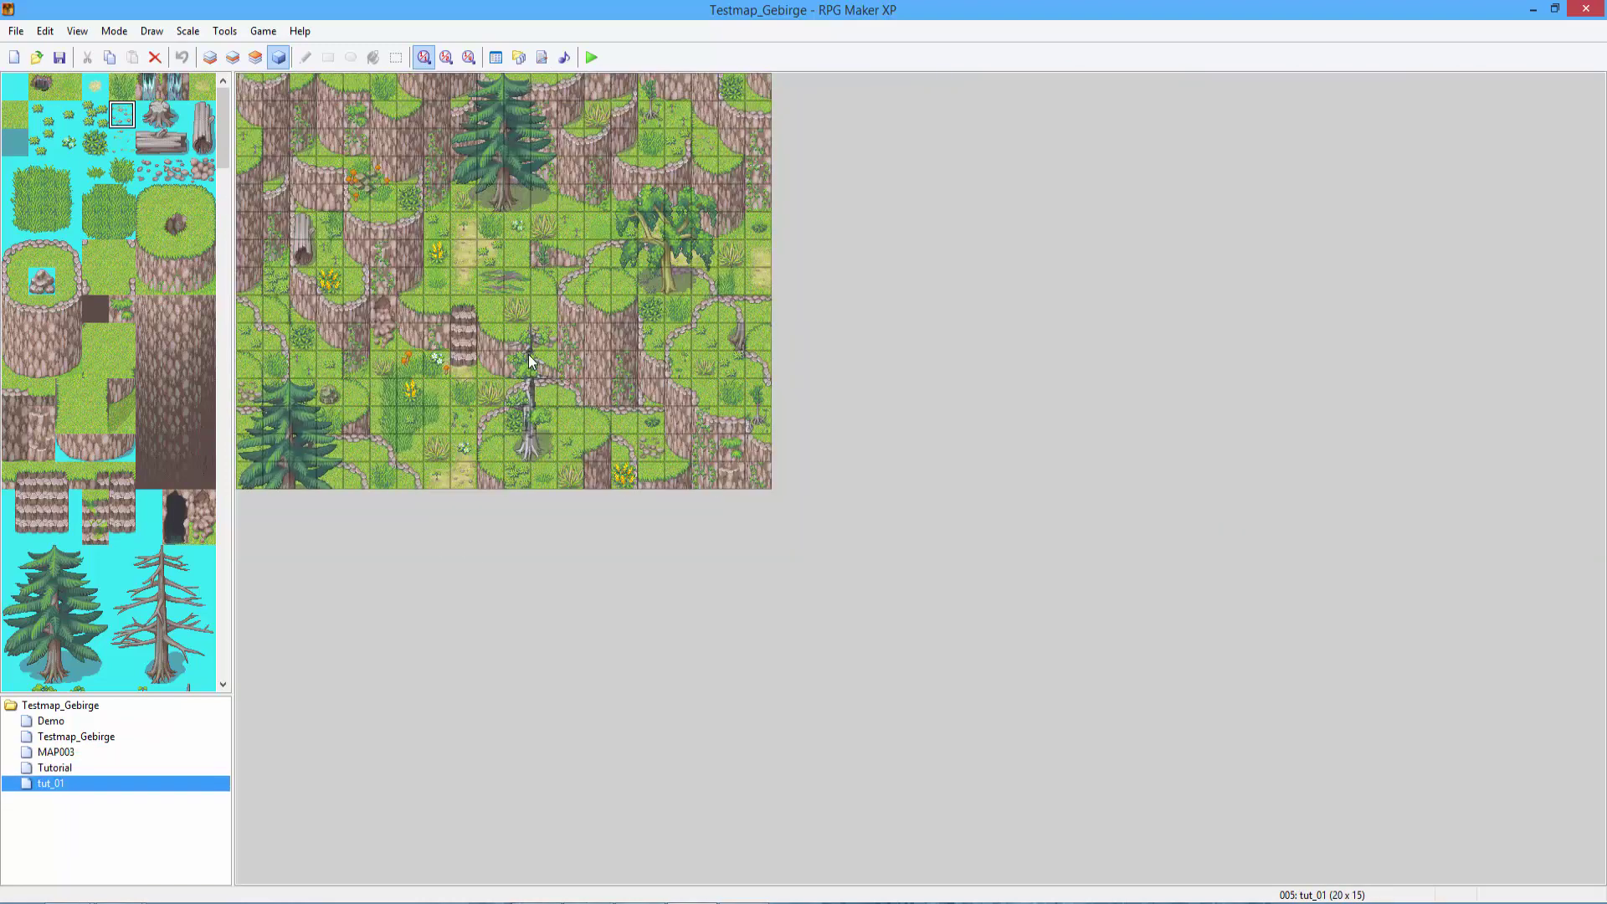
pyautogui.press('Up')
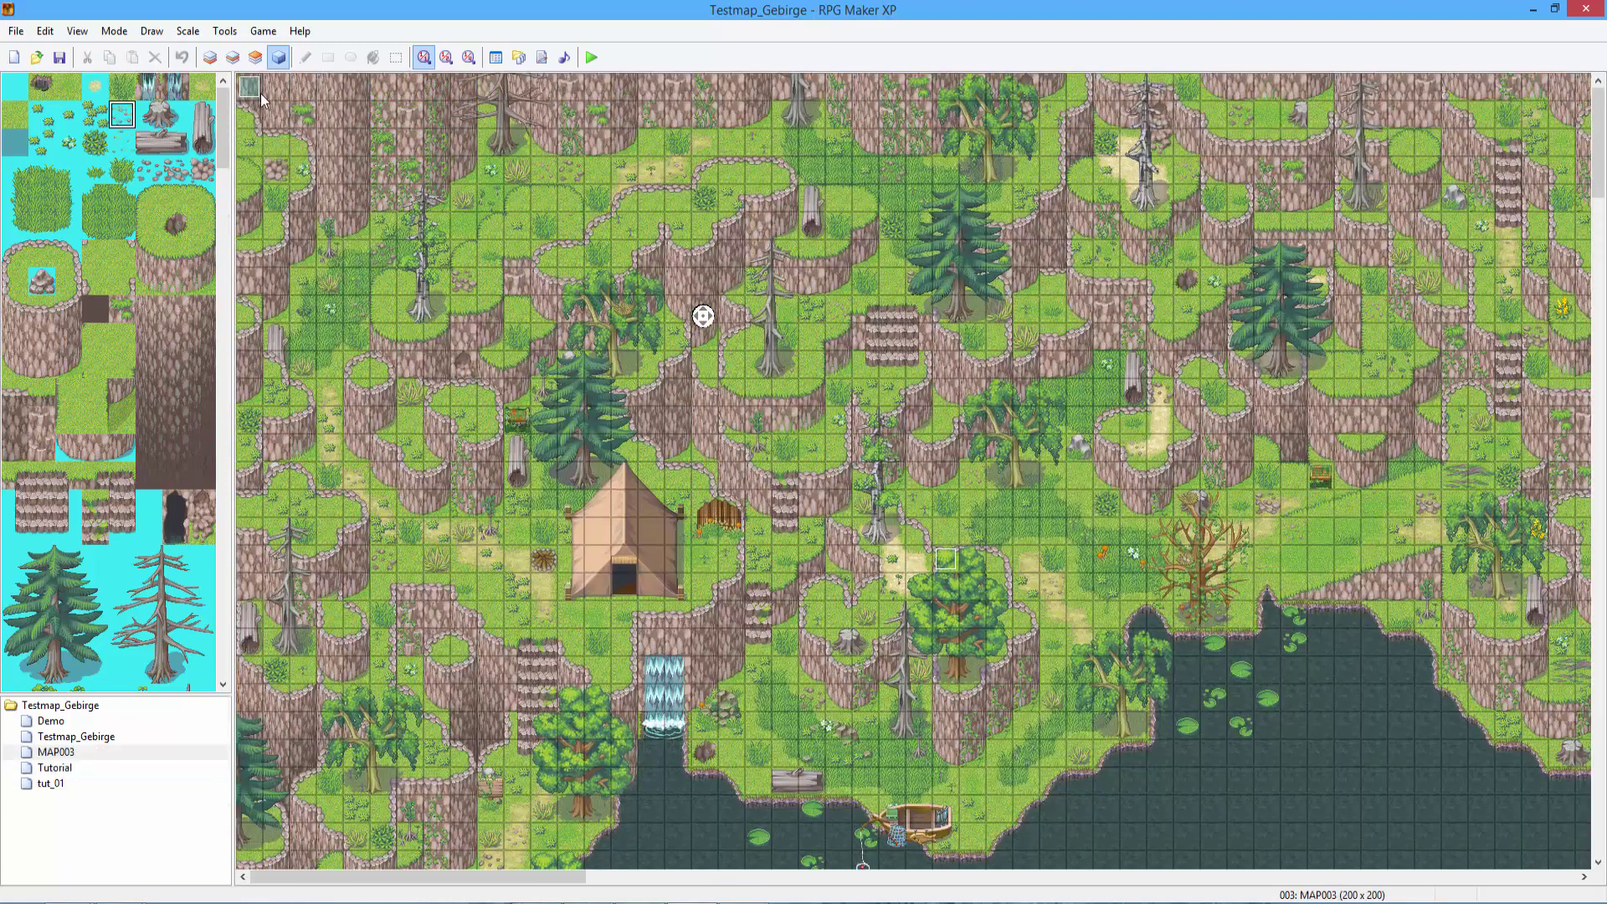
pyautogui.press('Down')
pyautogui.press('Down')
# Inspect the top-left event's commands without changing it.
pyautogui.doubleClick(249, 86)
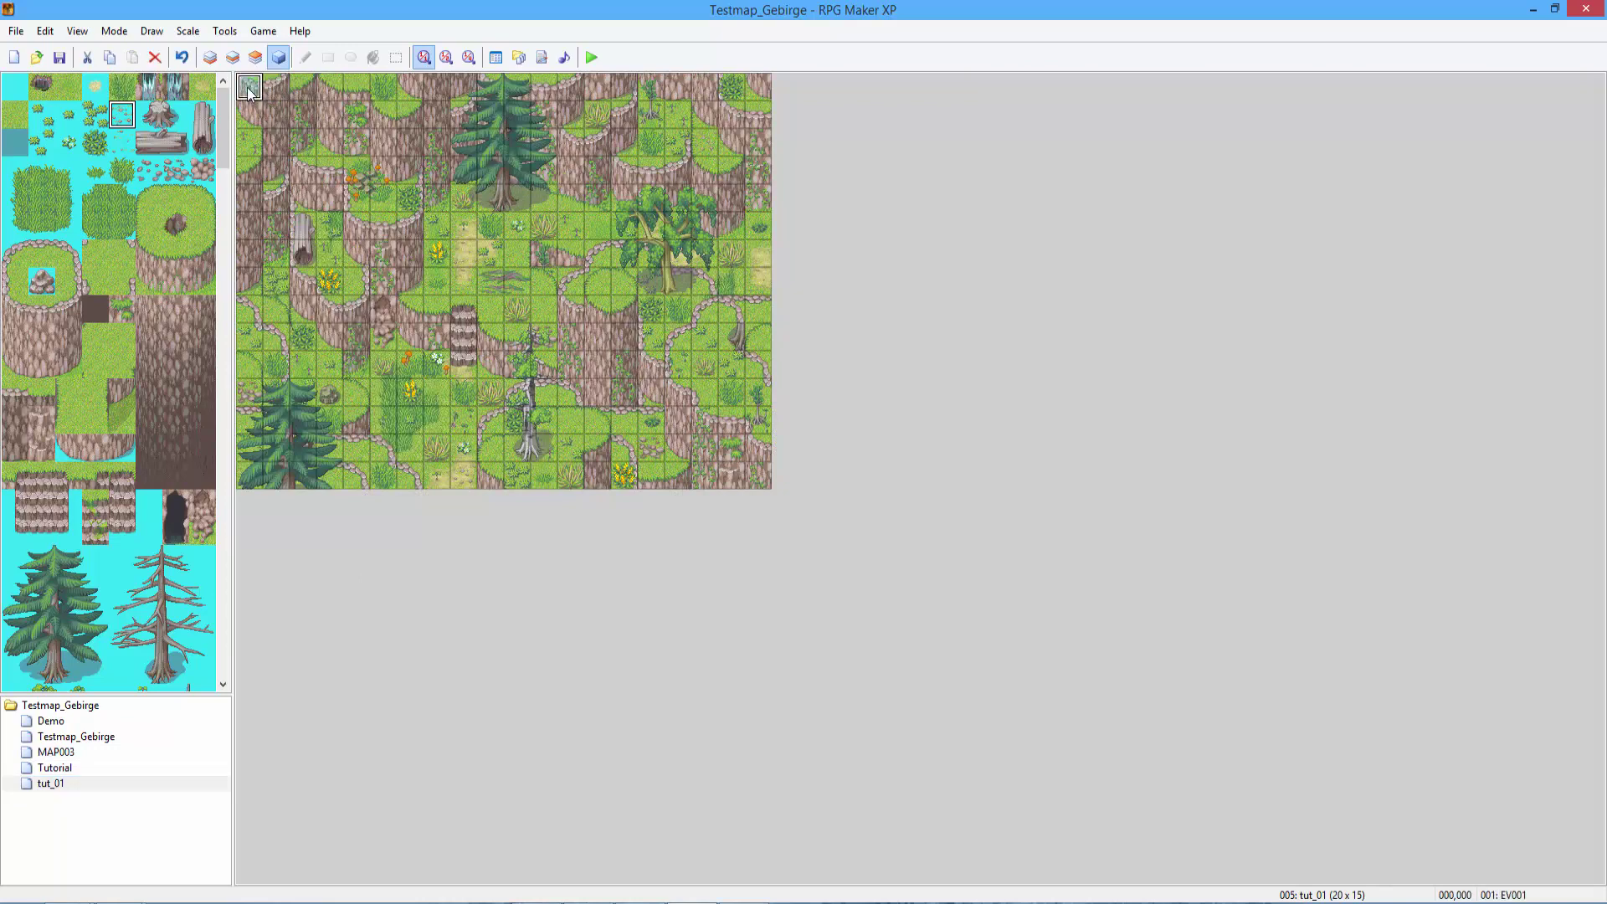
pyautogui.moveTo(832, 319); pyautogui.dragTo(833, 347)
pyautogui.click(850, 307)
pyautogui.press('Escape')
# Make the lower grass path tile the player's starting position and launch a playtest.
pyautogui.click(592, 57)
pyautogui.press('Escape')
pyautogui.rightClick(459, 388)
pyautogui.click(485, 506)
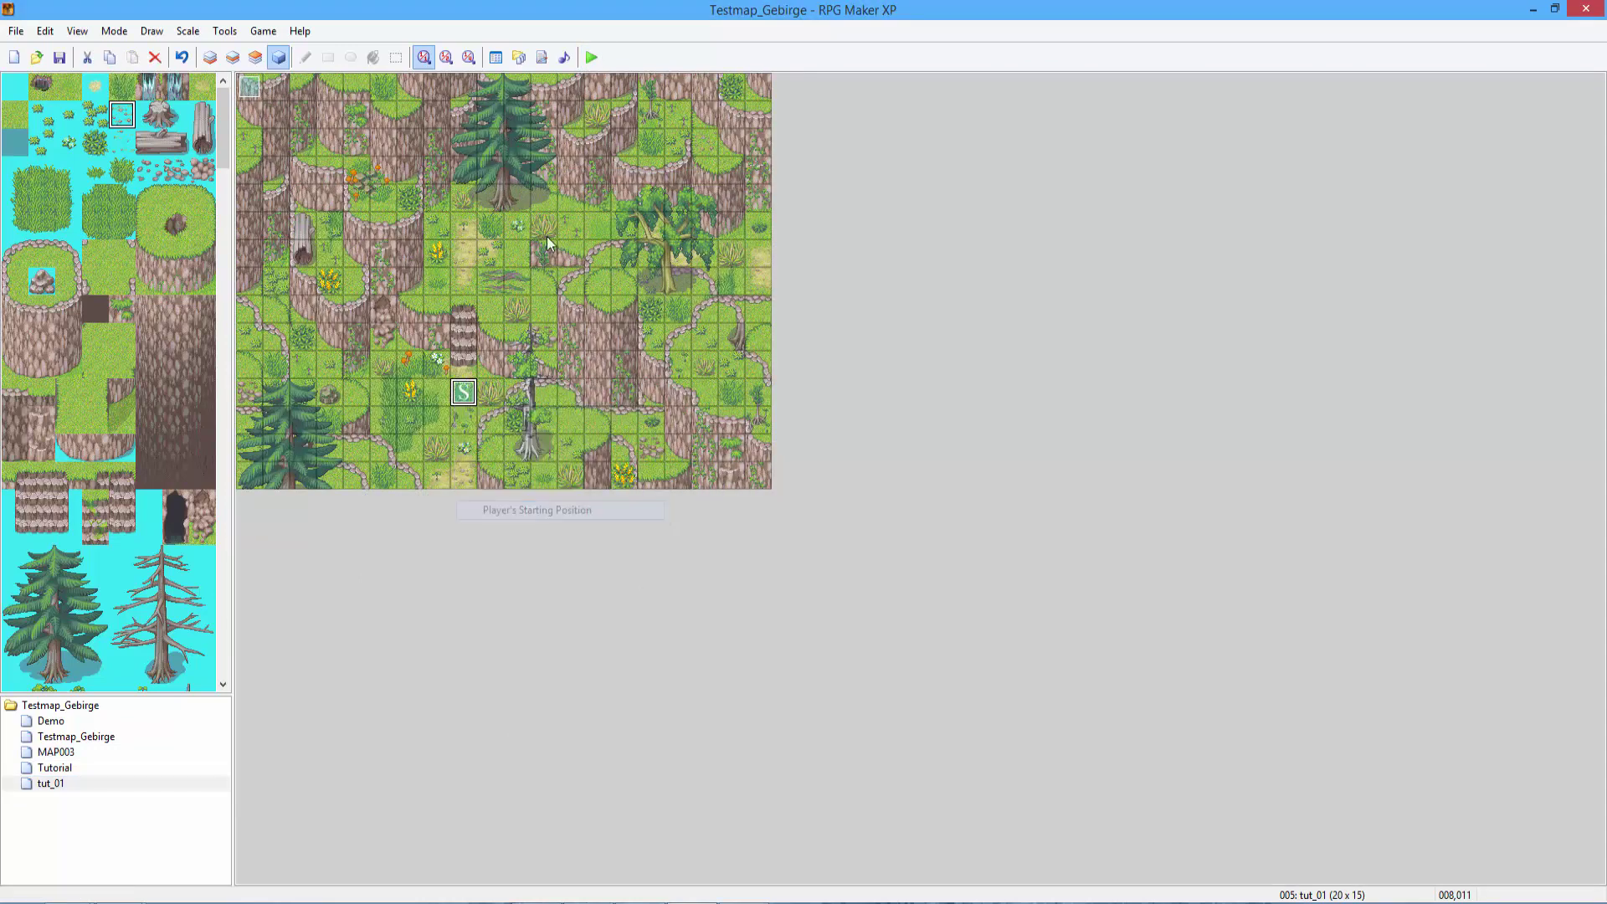
pyautogui.click(592, 57)
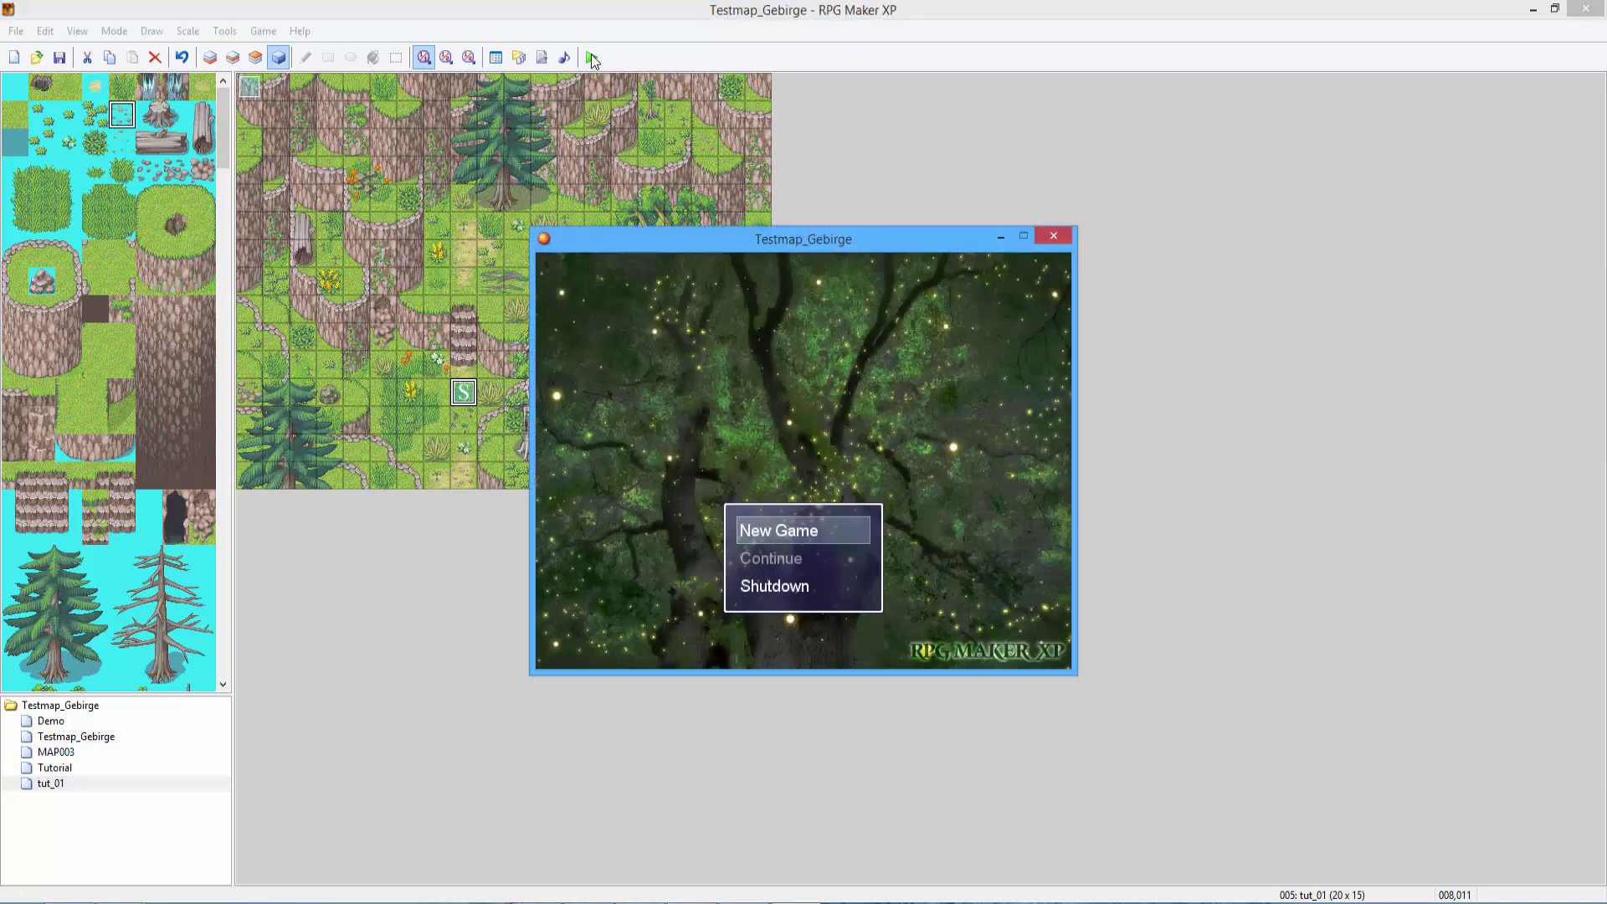
# Start a new game, then set the top-left event to run as a parallel process.
pyautogui.press('Return')
pyautogui.press('Up')
pyautogui.press('Up')
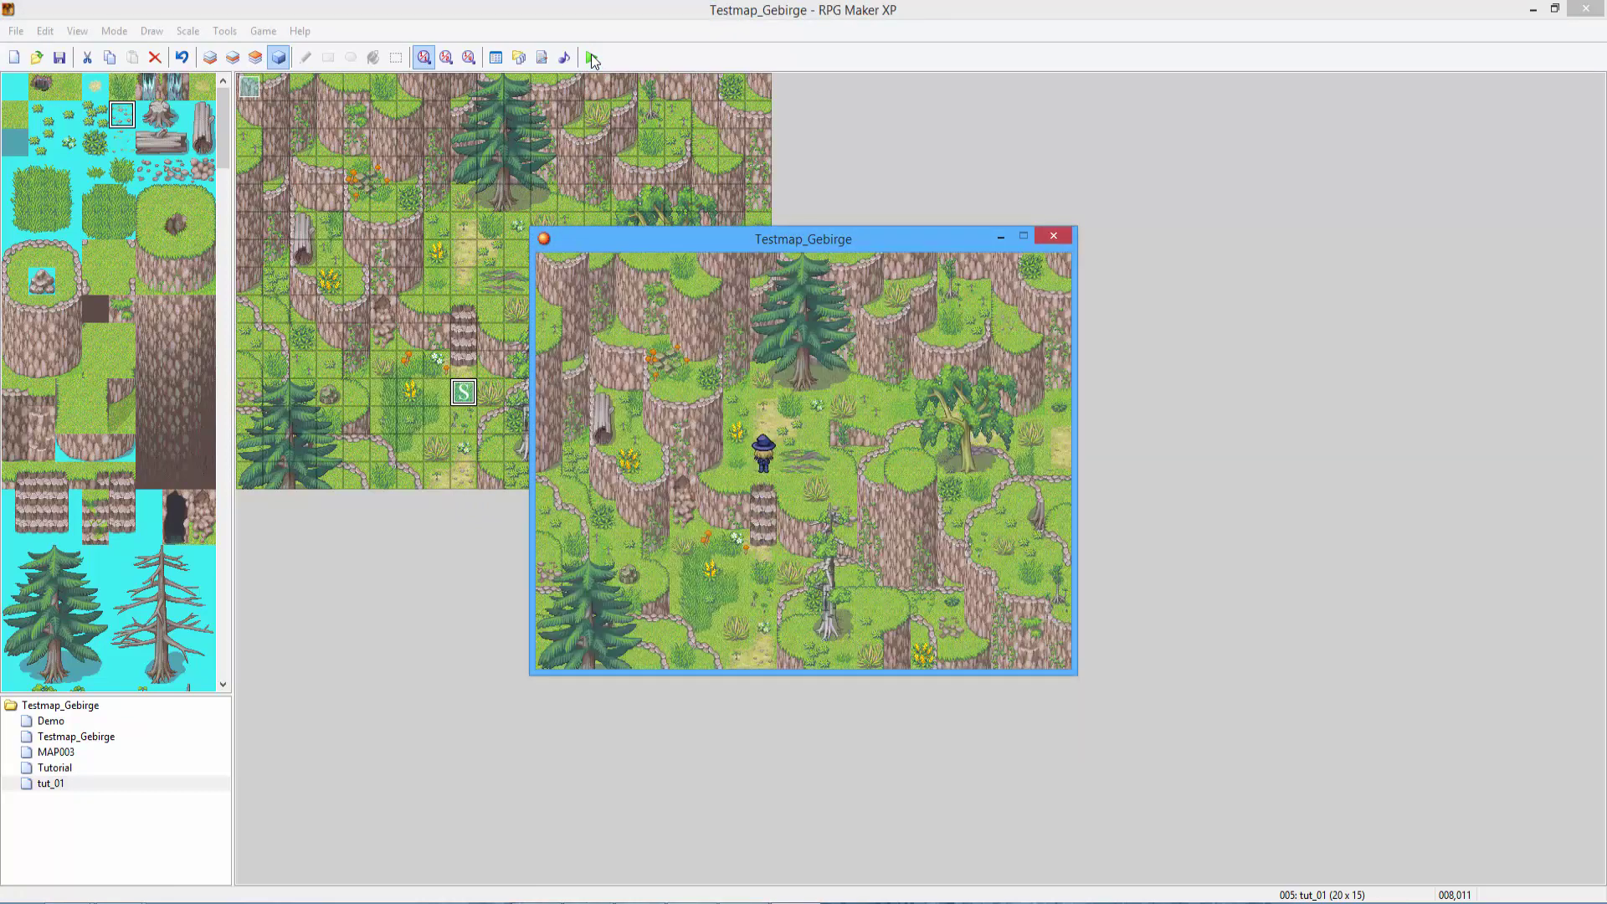
pyautogui.click(1069, 239)
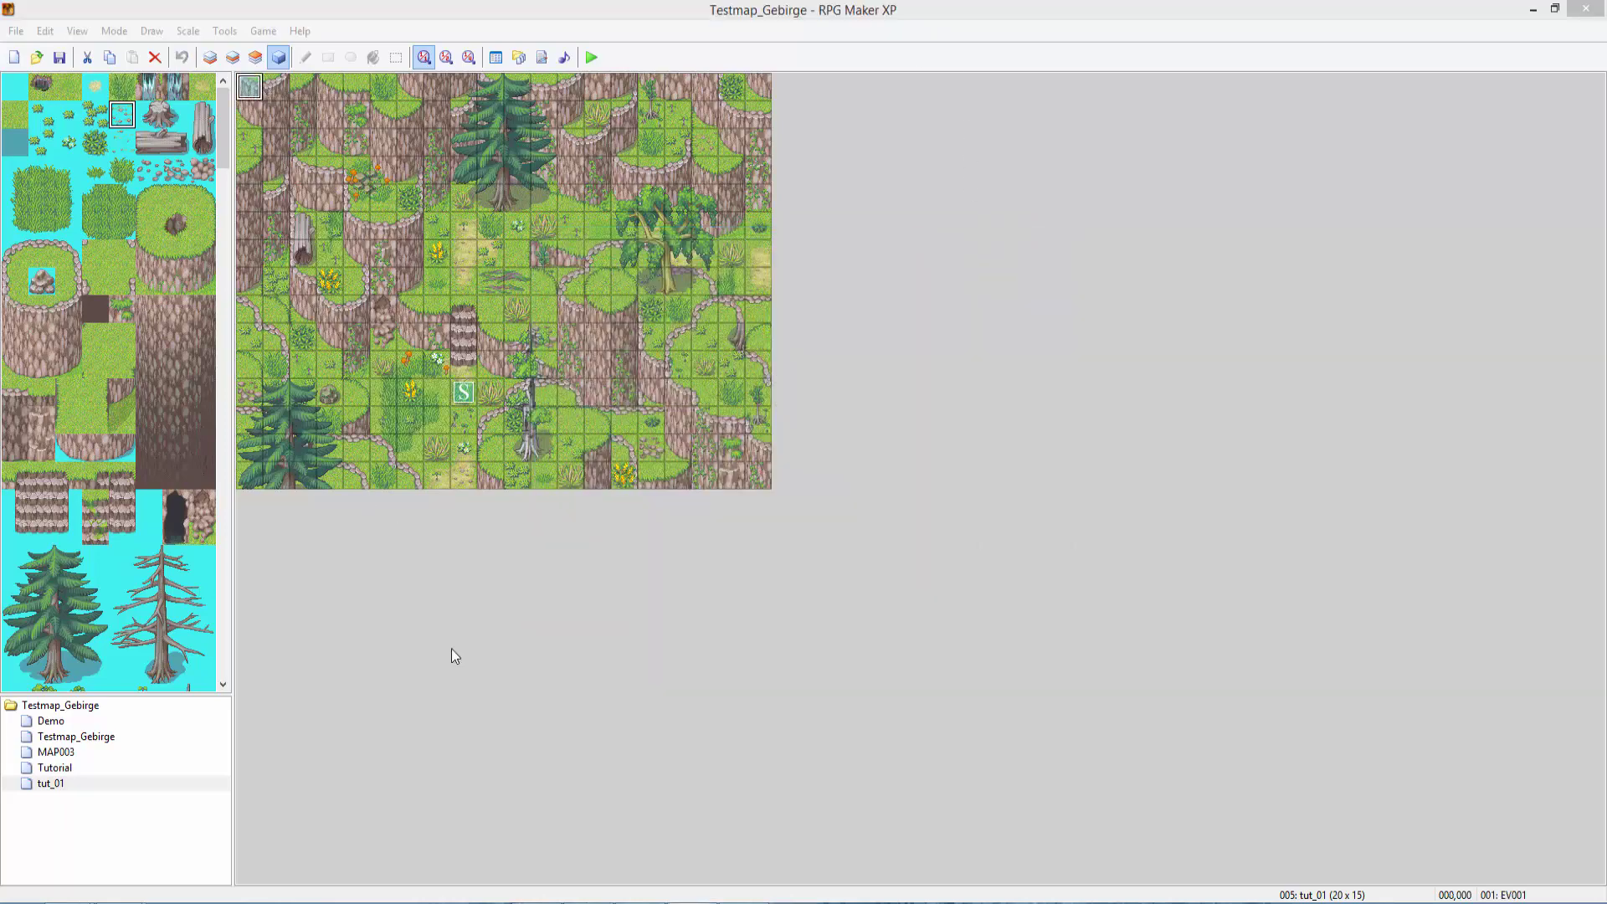
pyautogui.press('Return')
pyautogui.click(653, 669)
pyautogui.press('Return')
# Save and relaunch the playtest, walk the hero around, and close the game window.
pyautogui.click(600, 62)
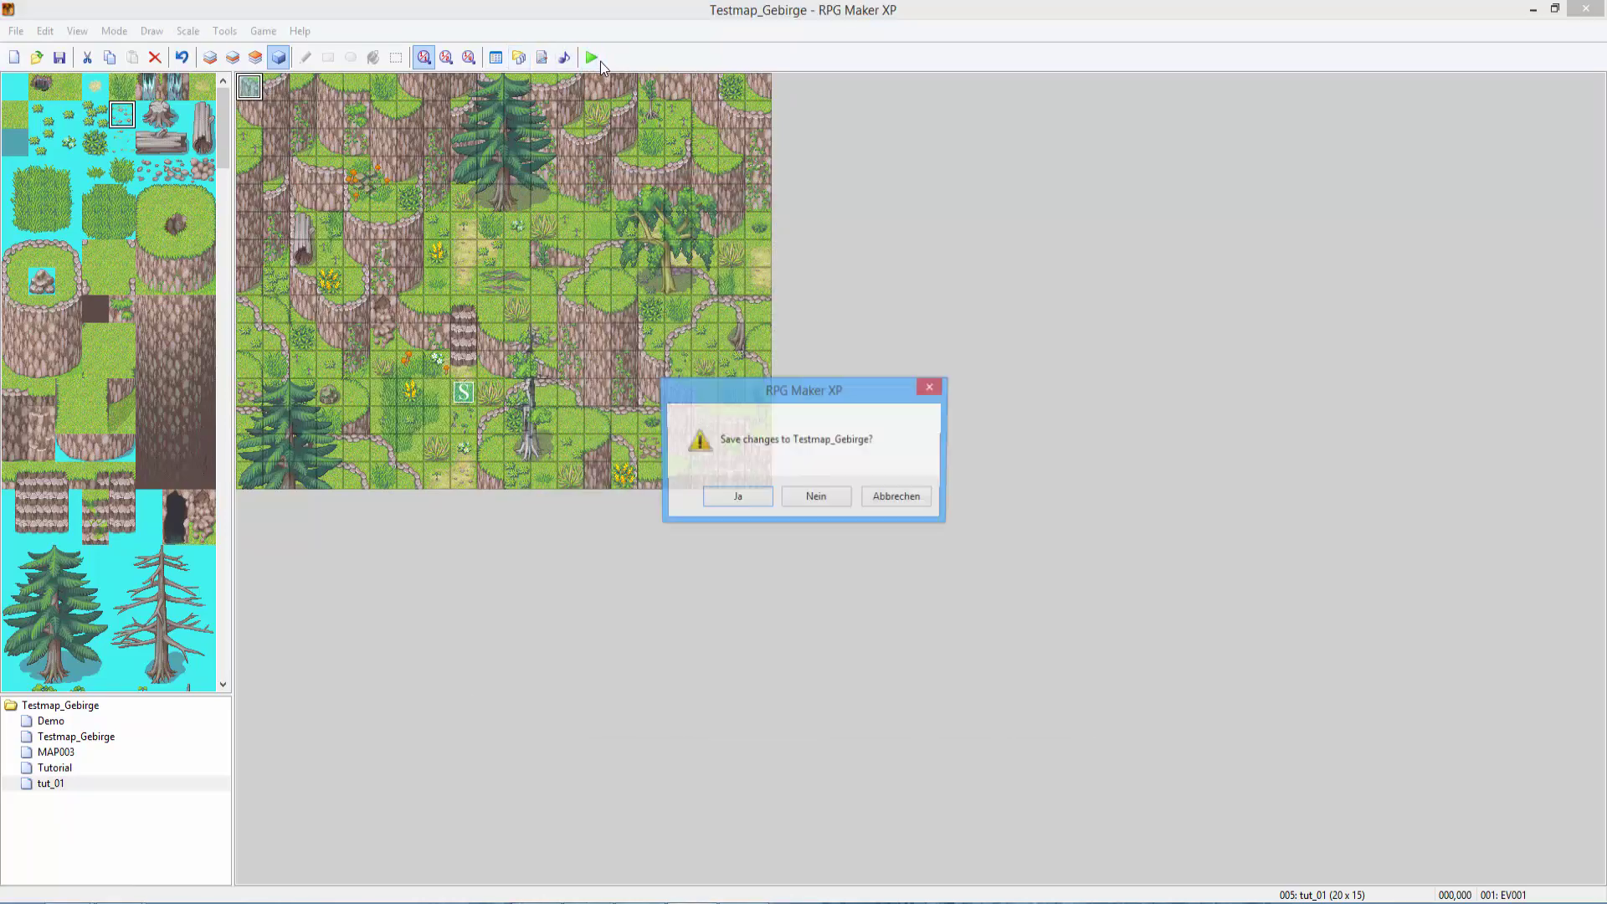
pyautogui.press('Return')
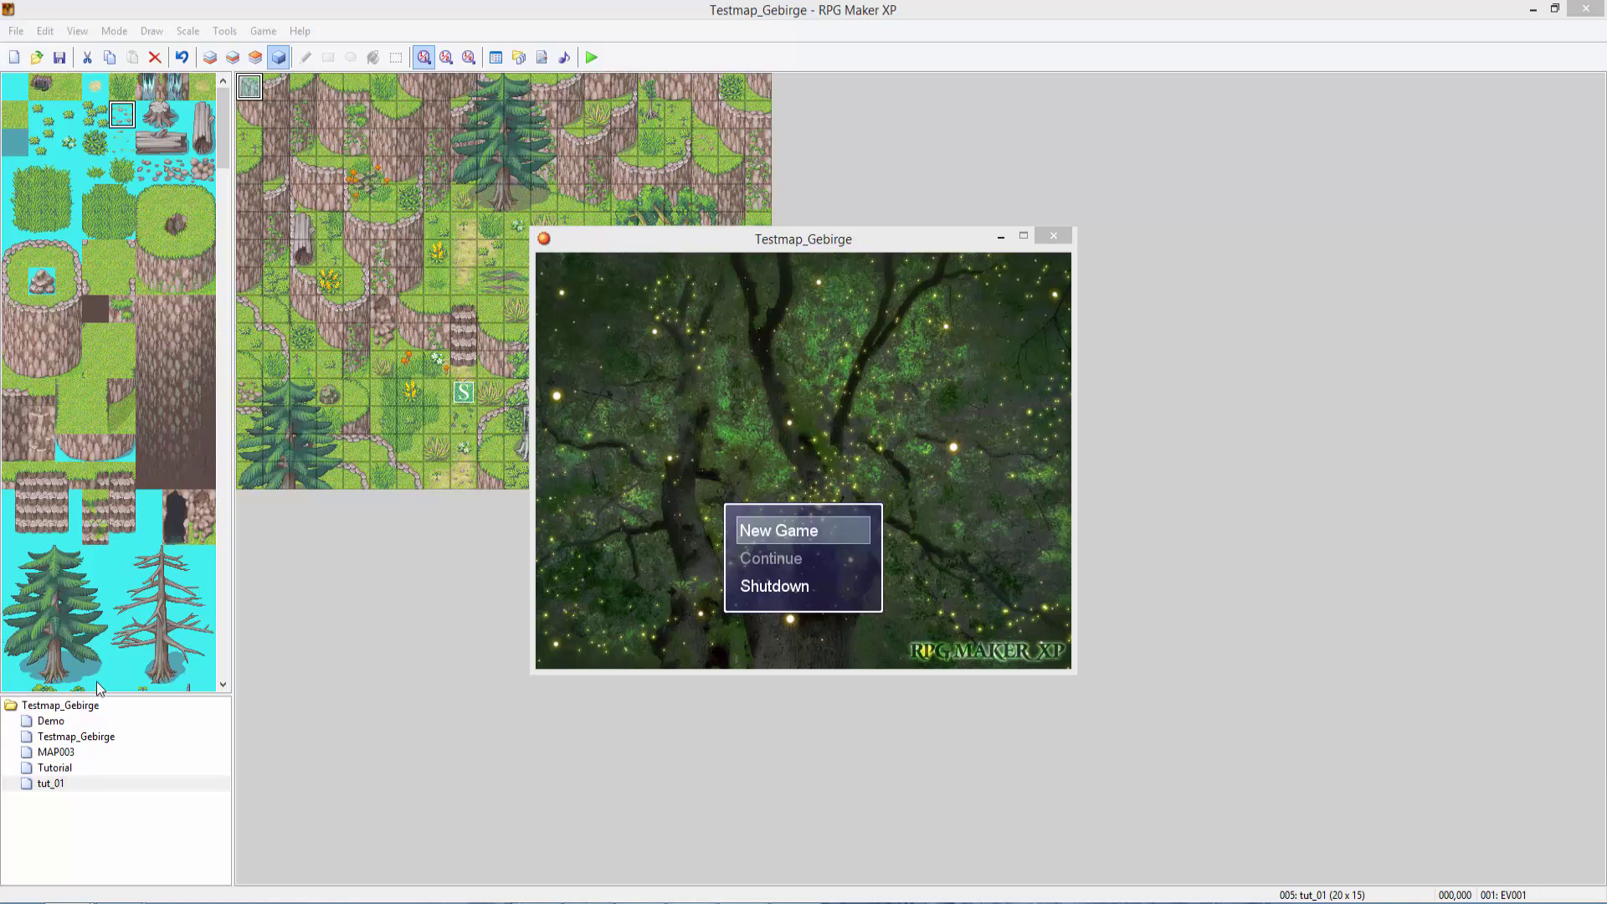
pyautogui.click(626, 551)
pyautogui.press('Return')
pyautogui.press('Up')
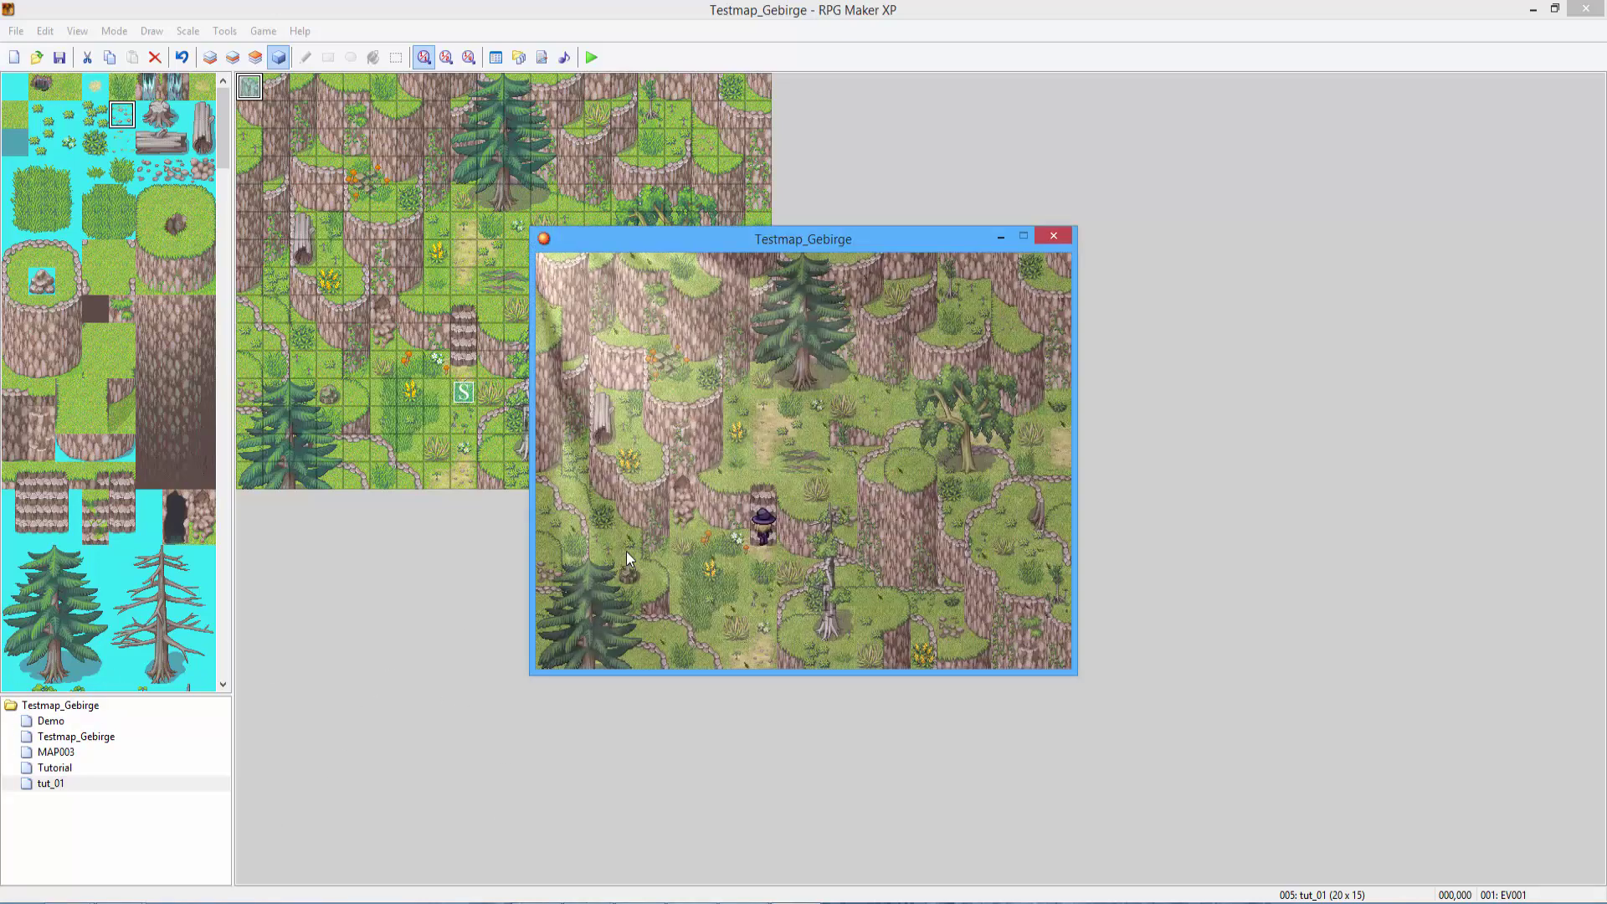
pyautogui.press('Right')
pyautogui.press('Down')
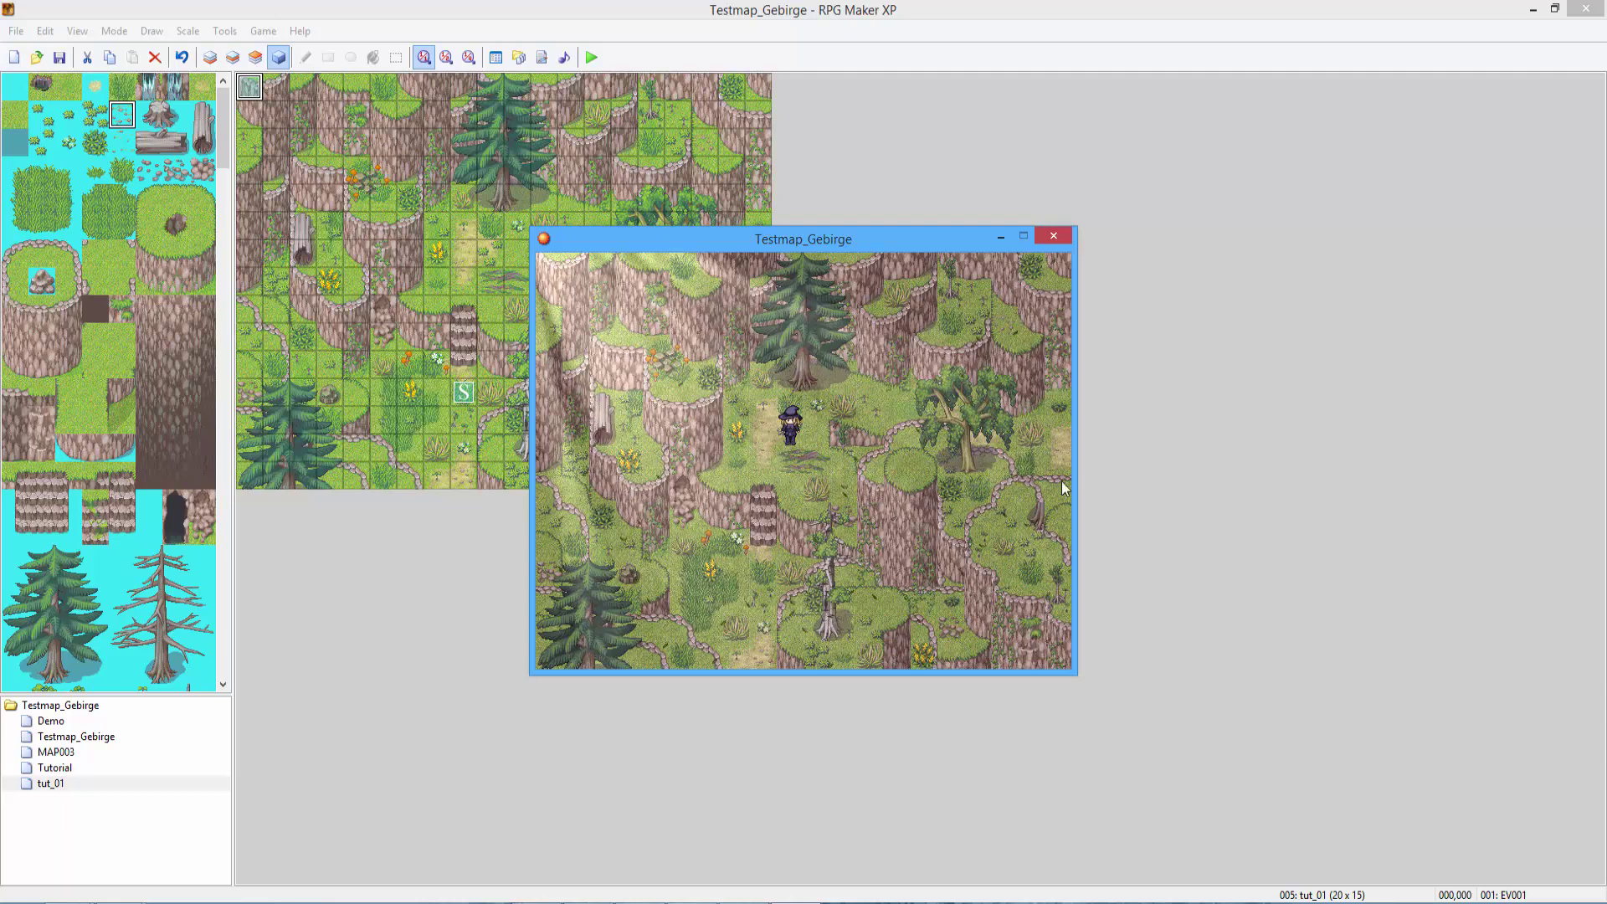
pyautogui.click(1060, 238)
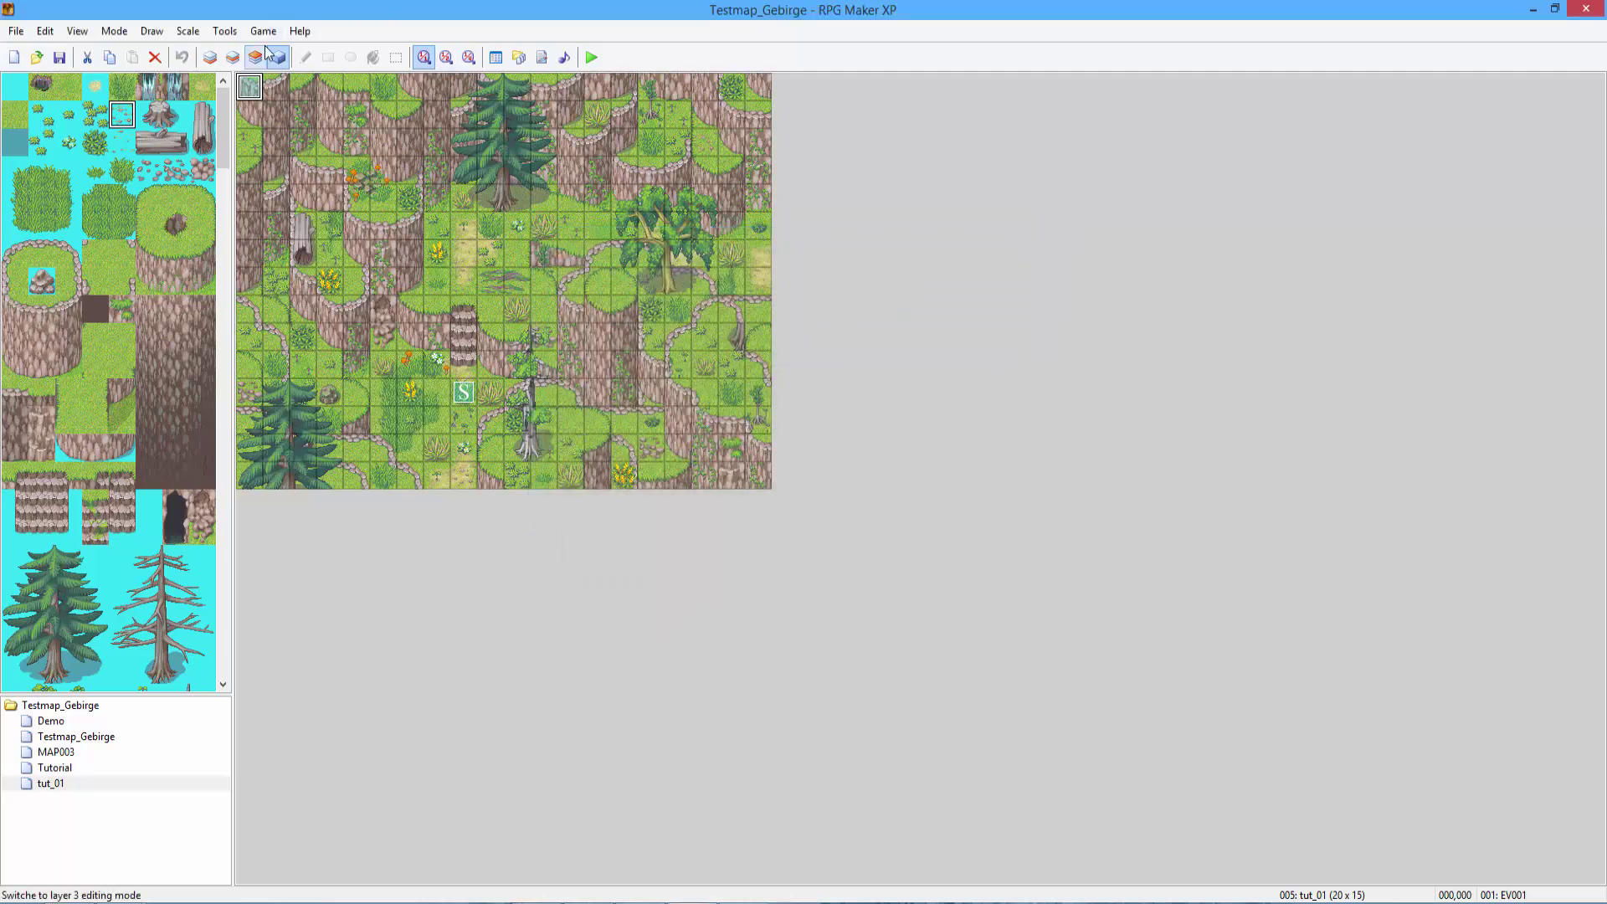
# Paint a grass tile near the right edge on the second tile layer.
pyautogui.click(255, 57)
pyautogui.click(233, 57)
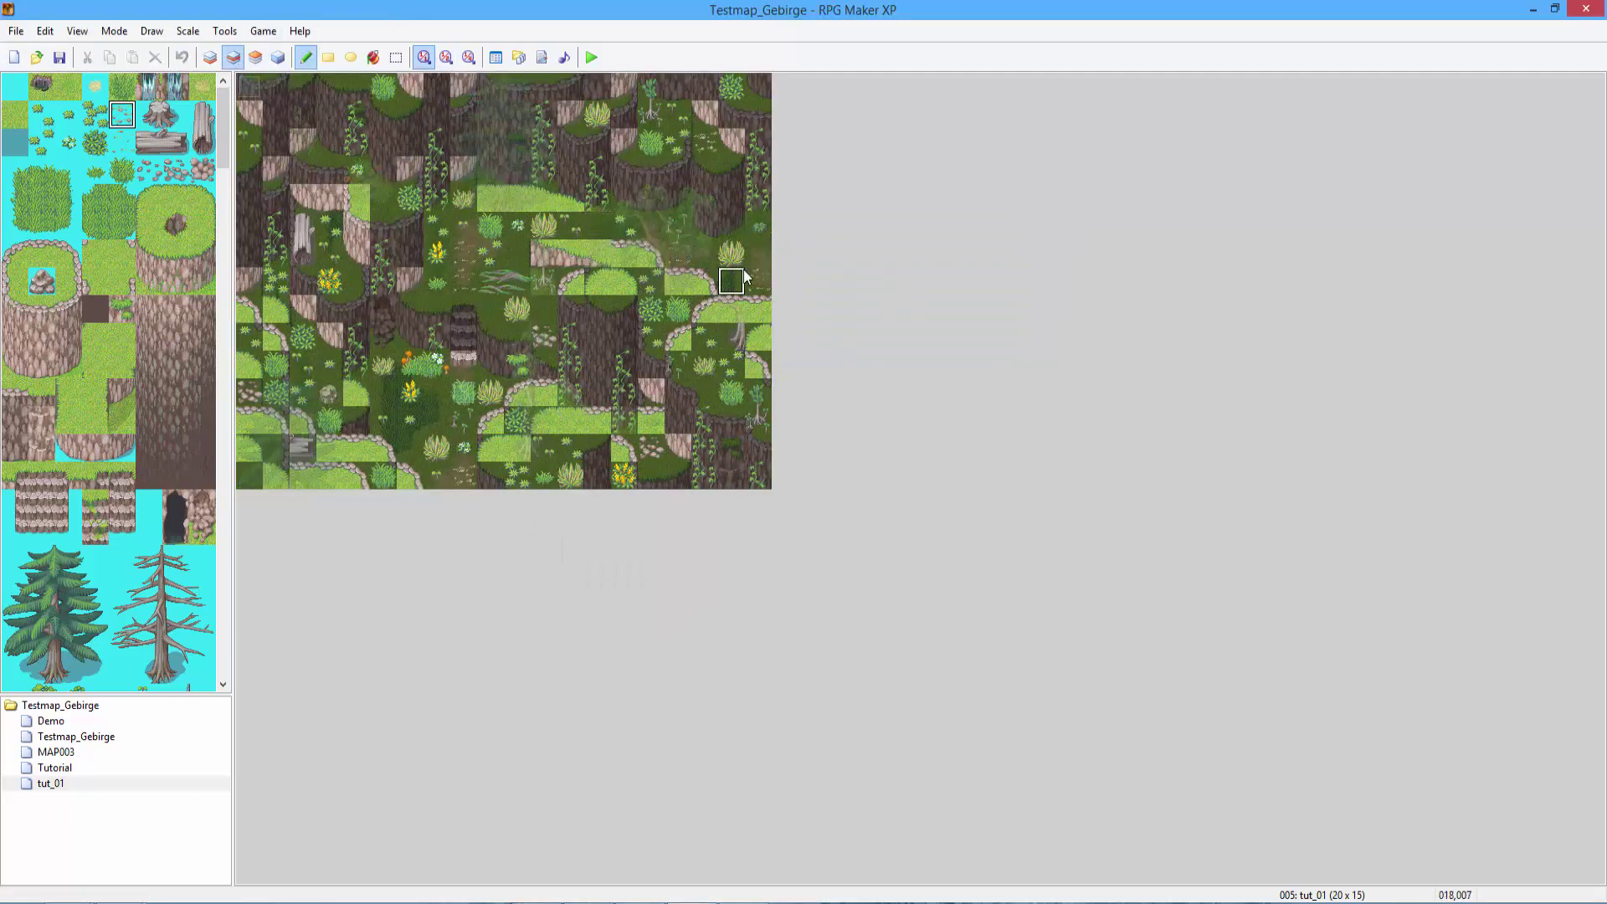
pyautogui.click(757, 253)
pyautogui.click(69, 142)
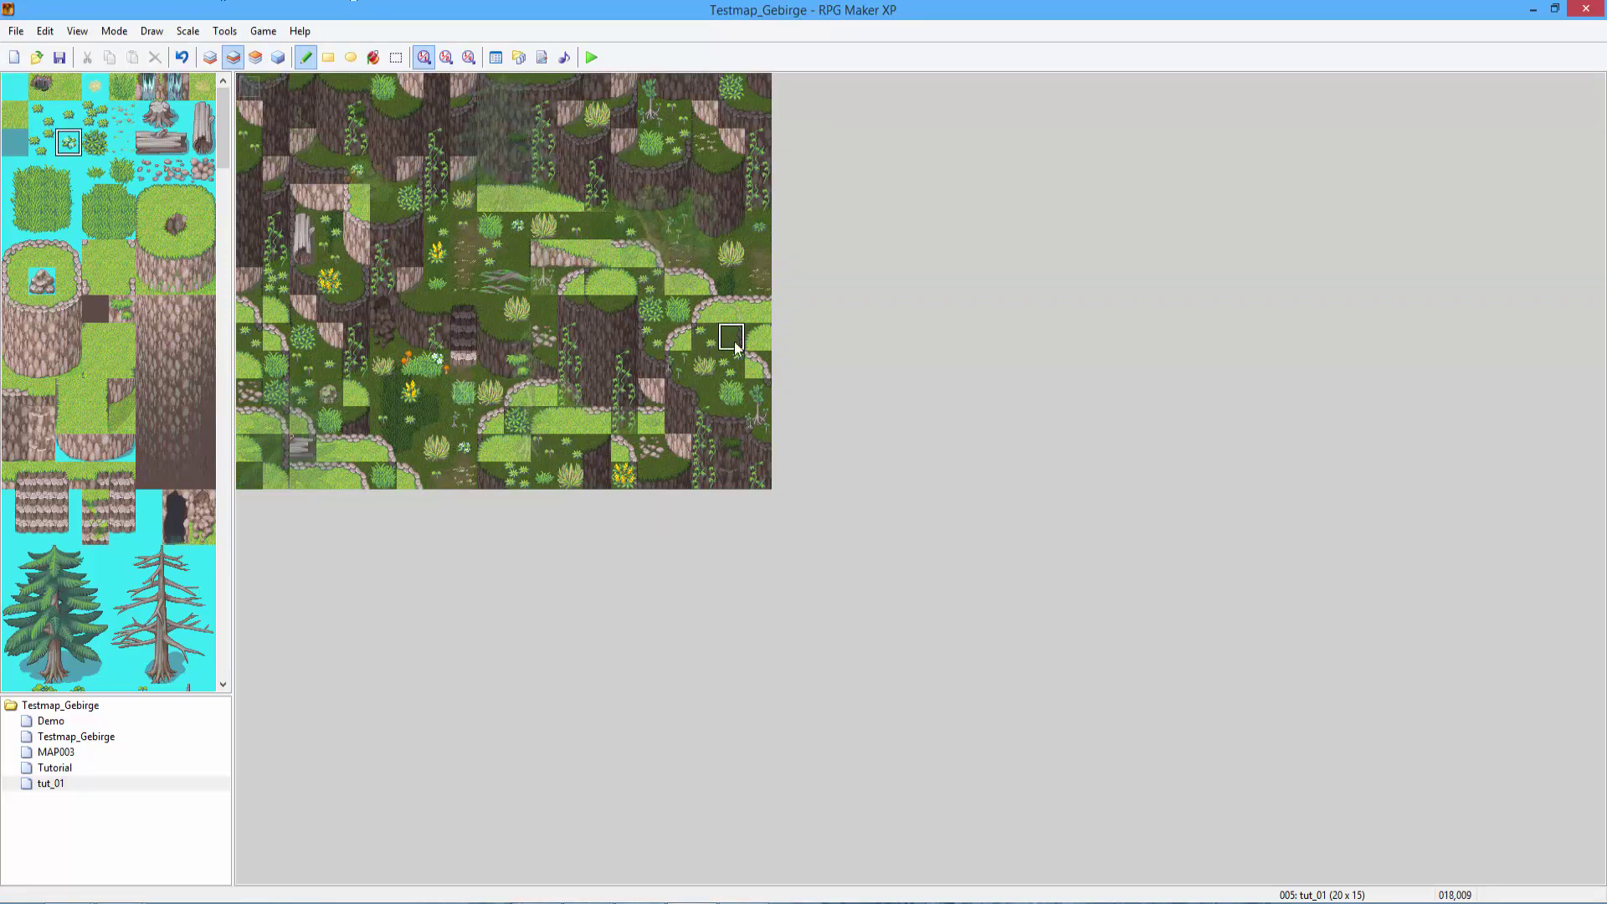
pyautogui.click(256, 57)
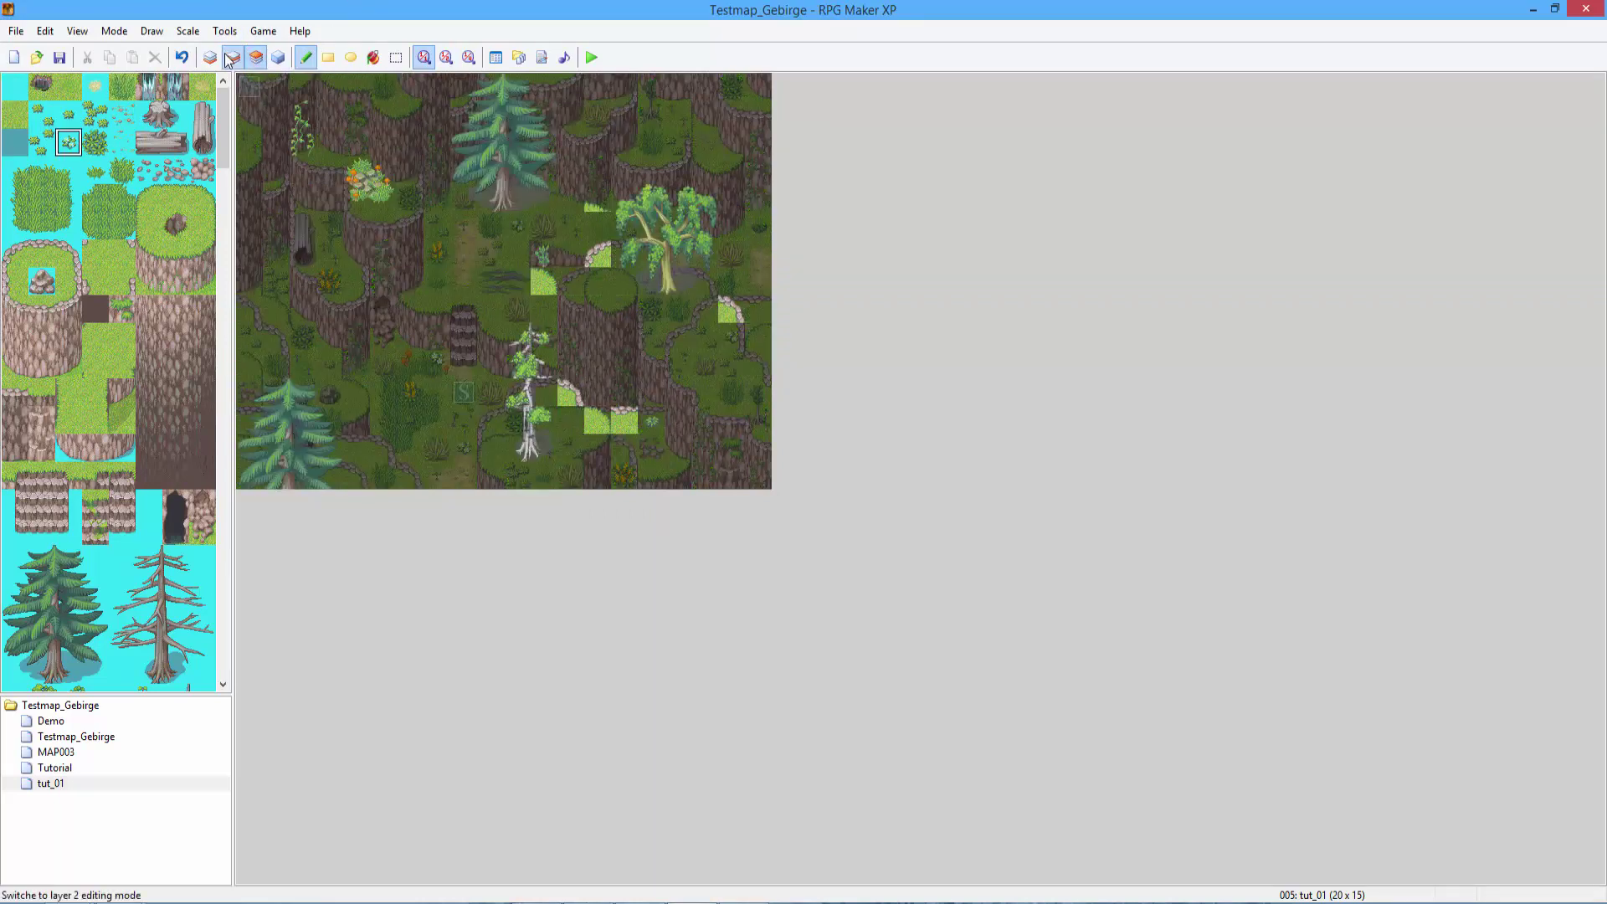
# Erase the yellow flower left of the start with an empty tile.
pyautogui.click(231, 57)
pyautogui.rightClick(732, 337)
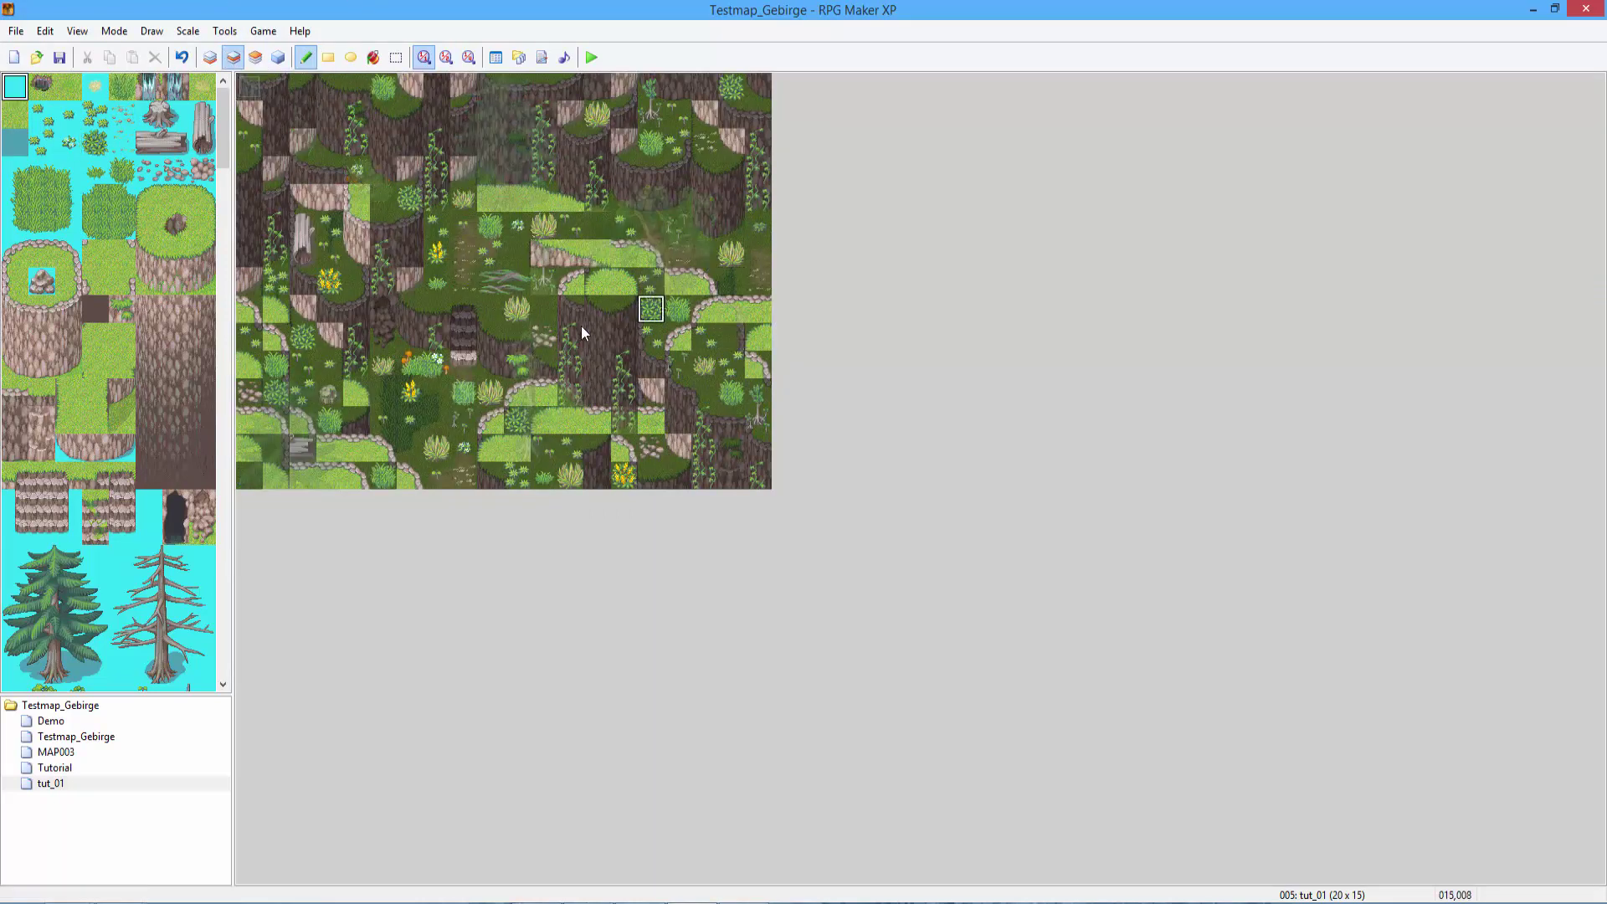
pyautogui.click(418, 389)
pyautogui.rightClick(426, 402)
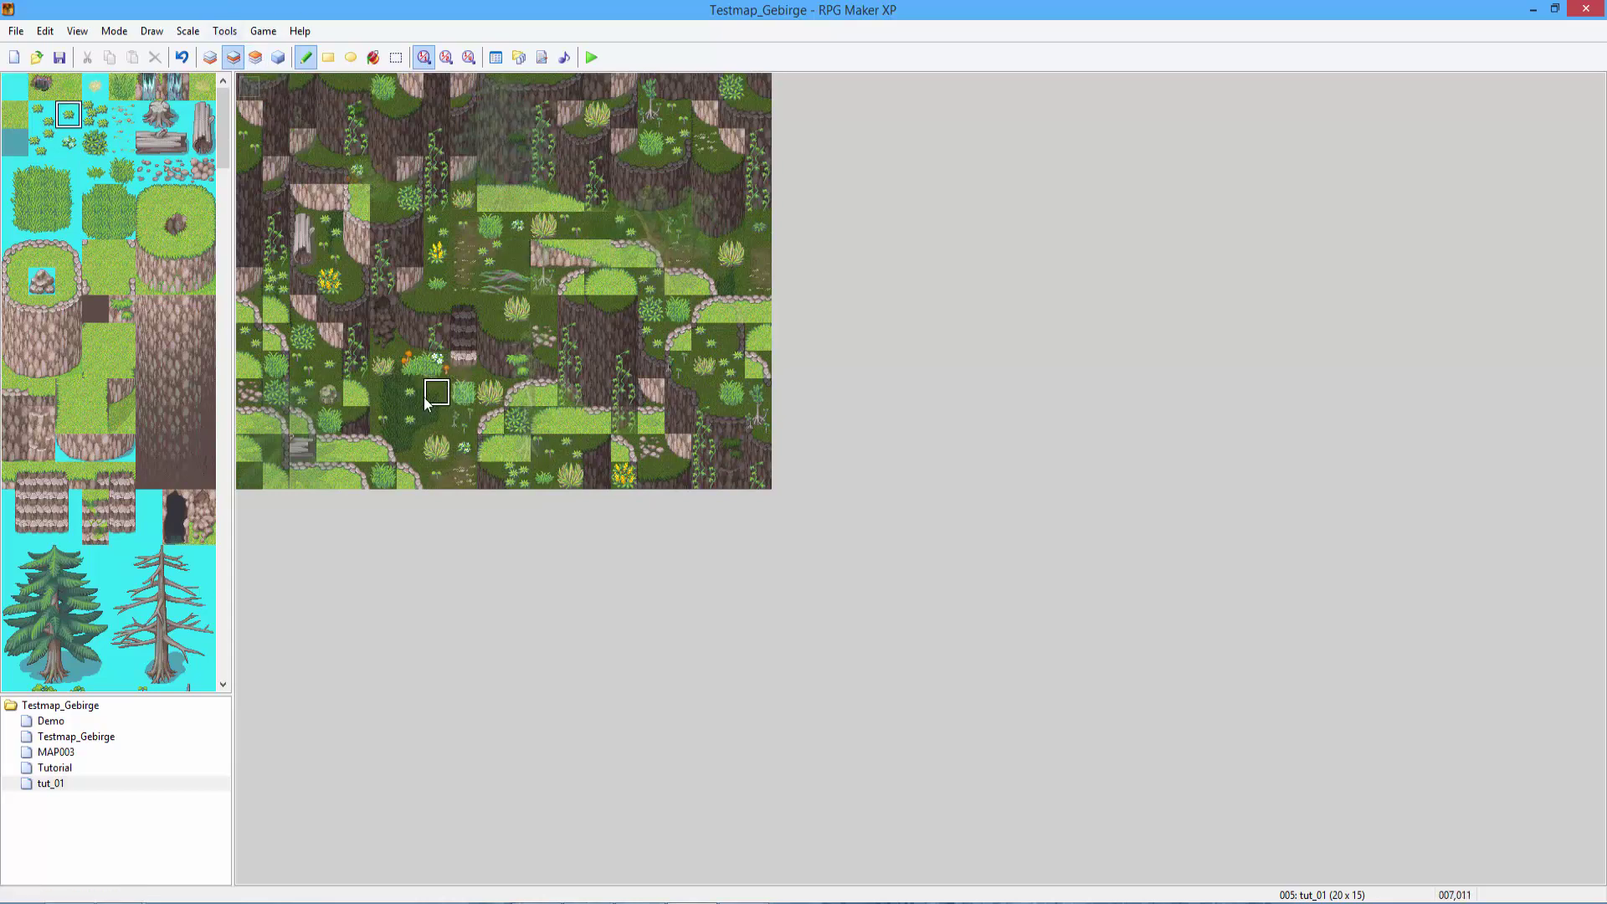
pyautogui.rightClick(426, 402)
pyautogui.click(255, 57)
pyautogui.click(278, 57)
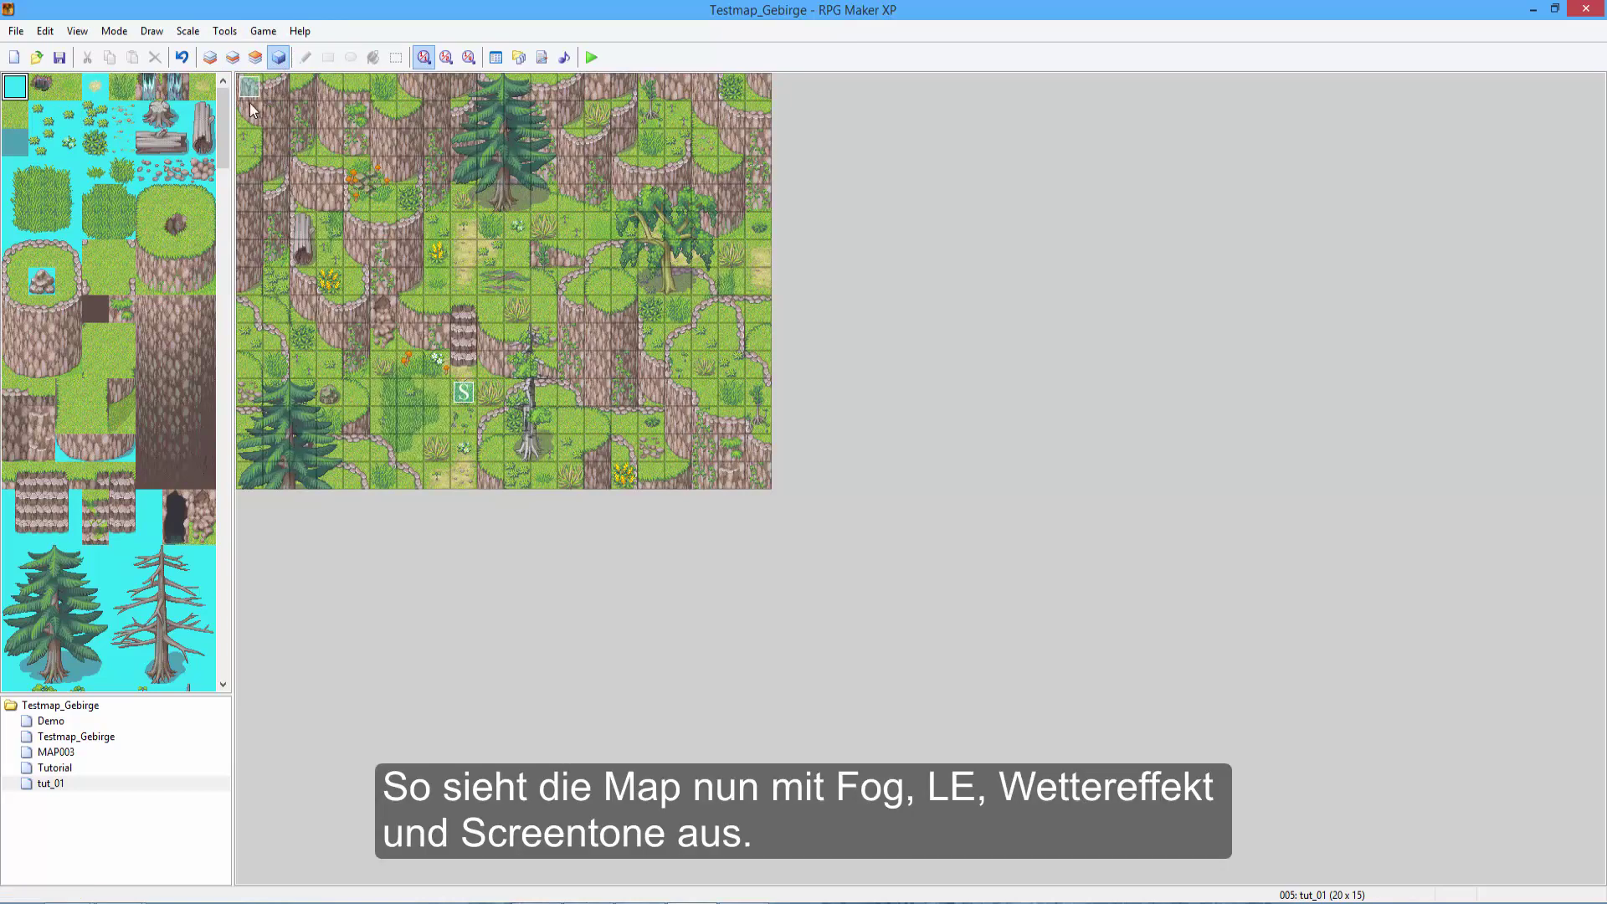
pyautogui.click(591, 59)
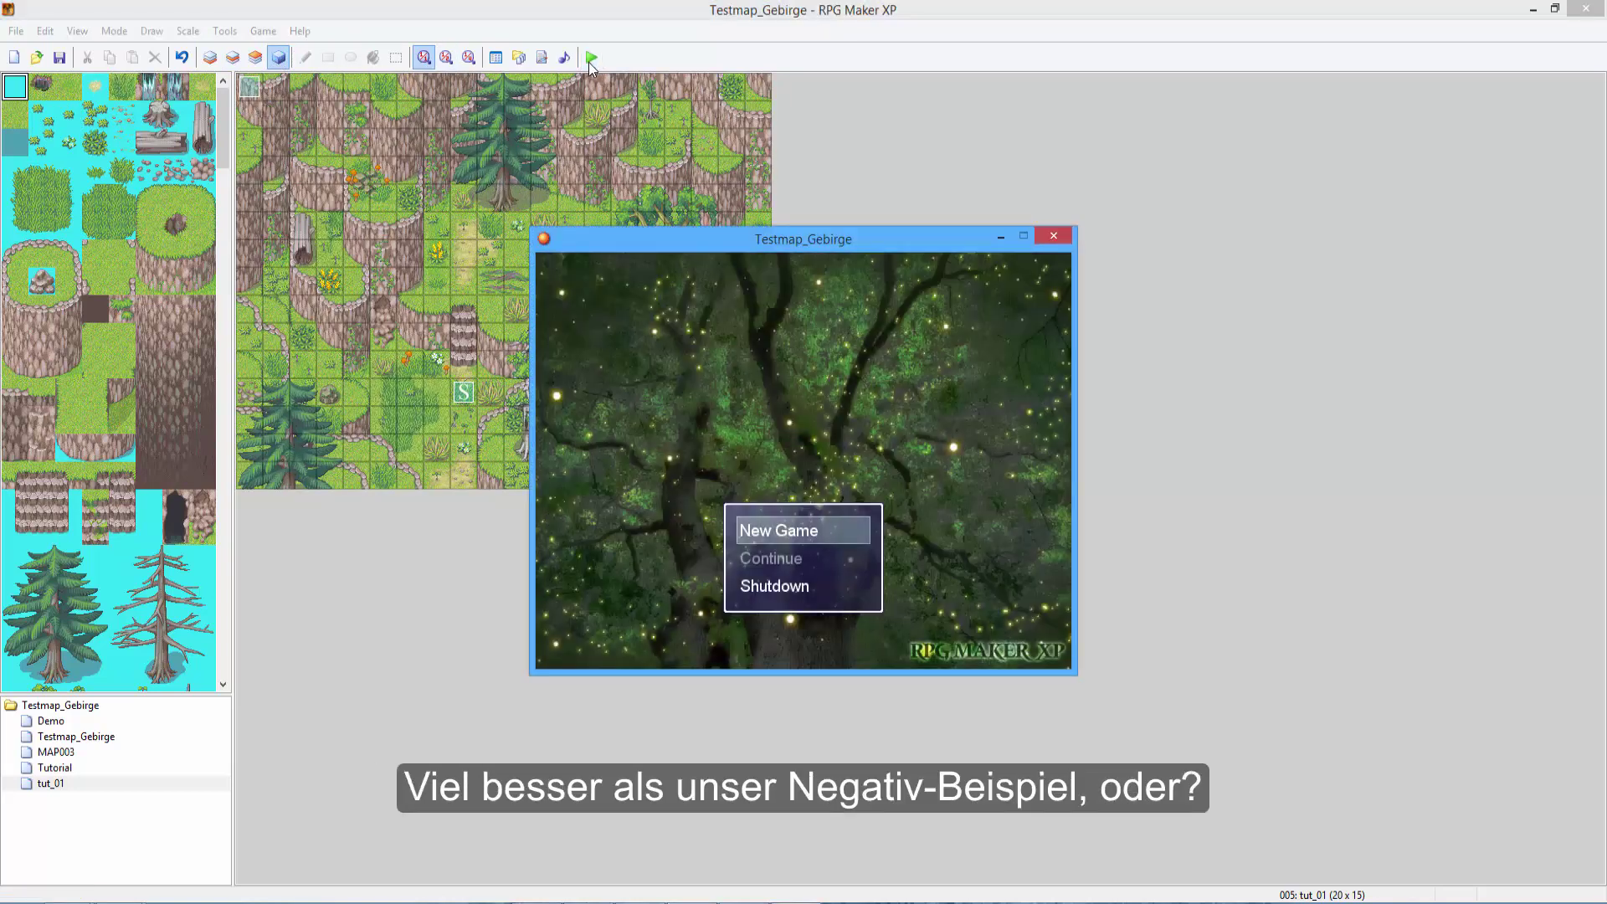
pyautogui.press('Return')
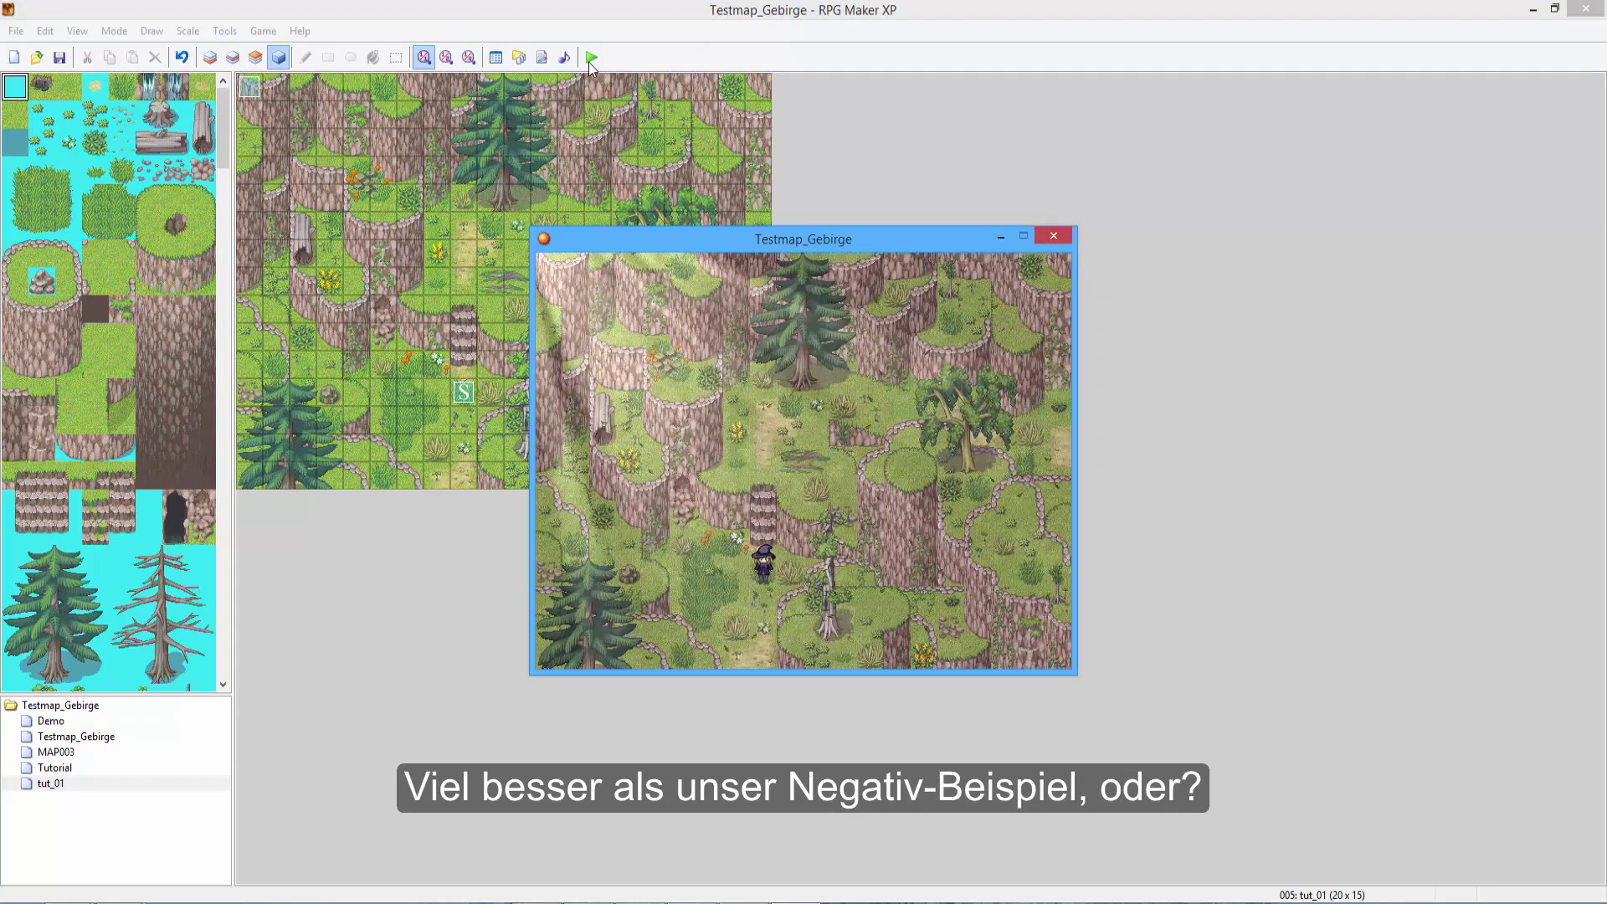
pyautogui.press('Up')
pyautogui.press('Up')
pyautogui.press('Up')
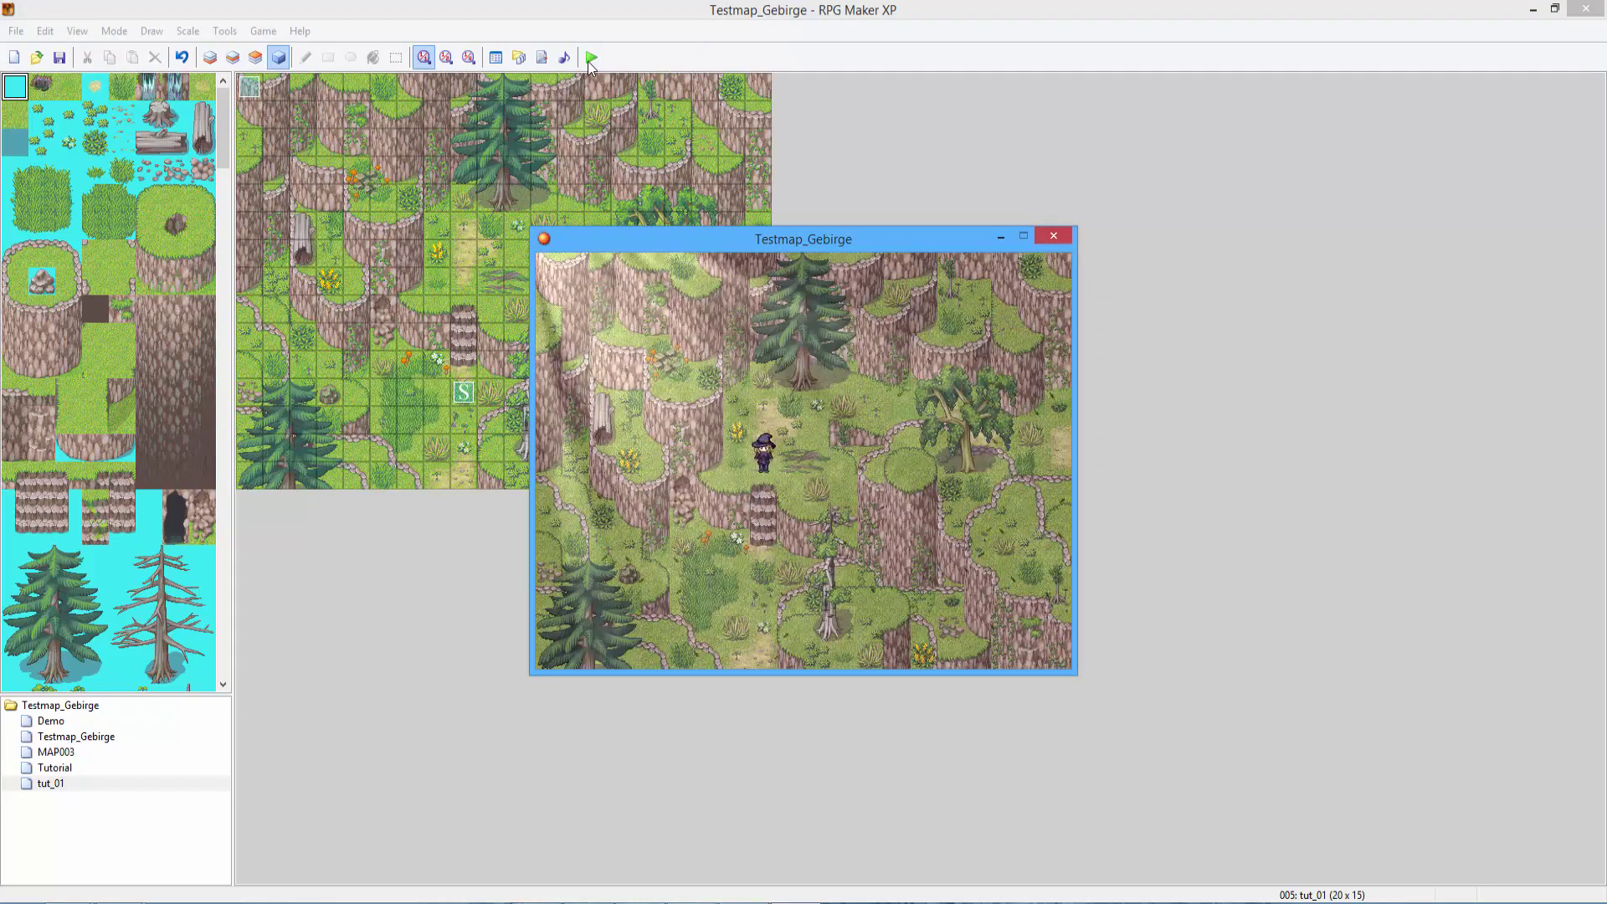
pyautogui.click(1044, 242)
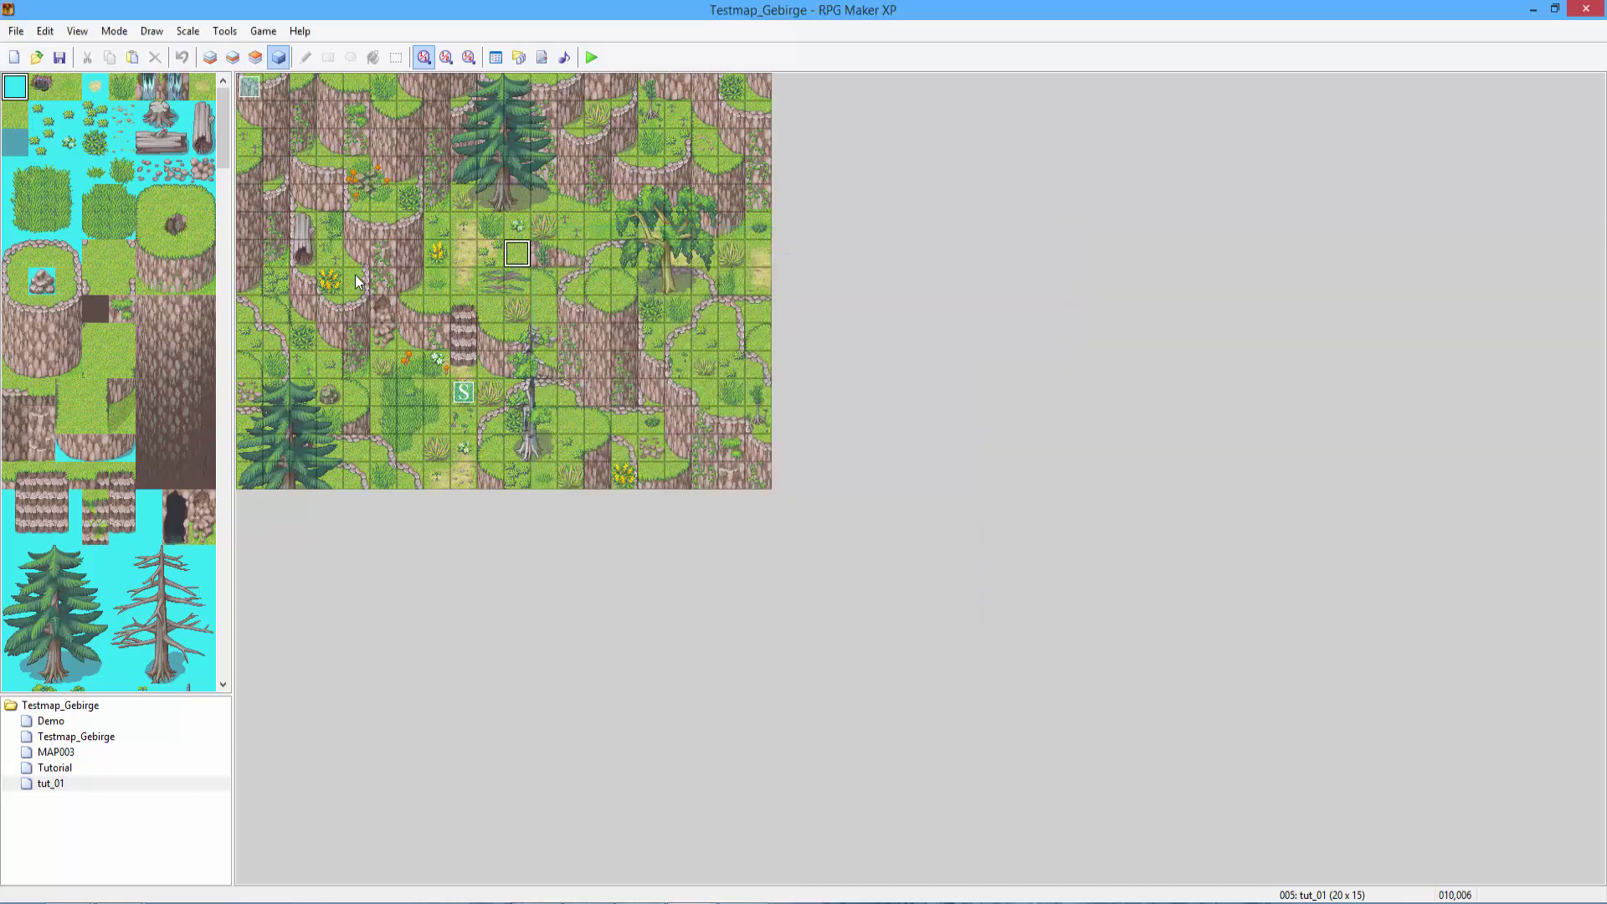
# Create an event two tiles left of the start using the lying 168-Small10 sprite.
pyautogui.doubleClick(383, 392)
pyautogui.doubleClick(553, 473)
pyautogui.click(648, 290)
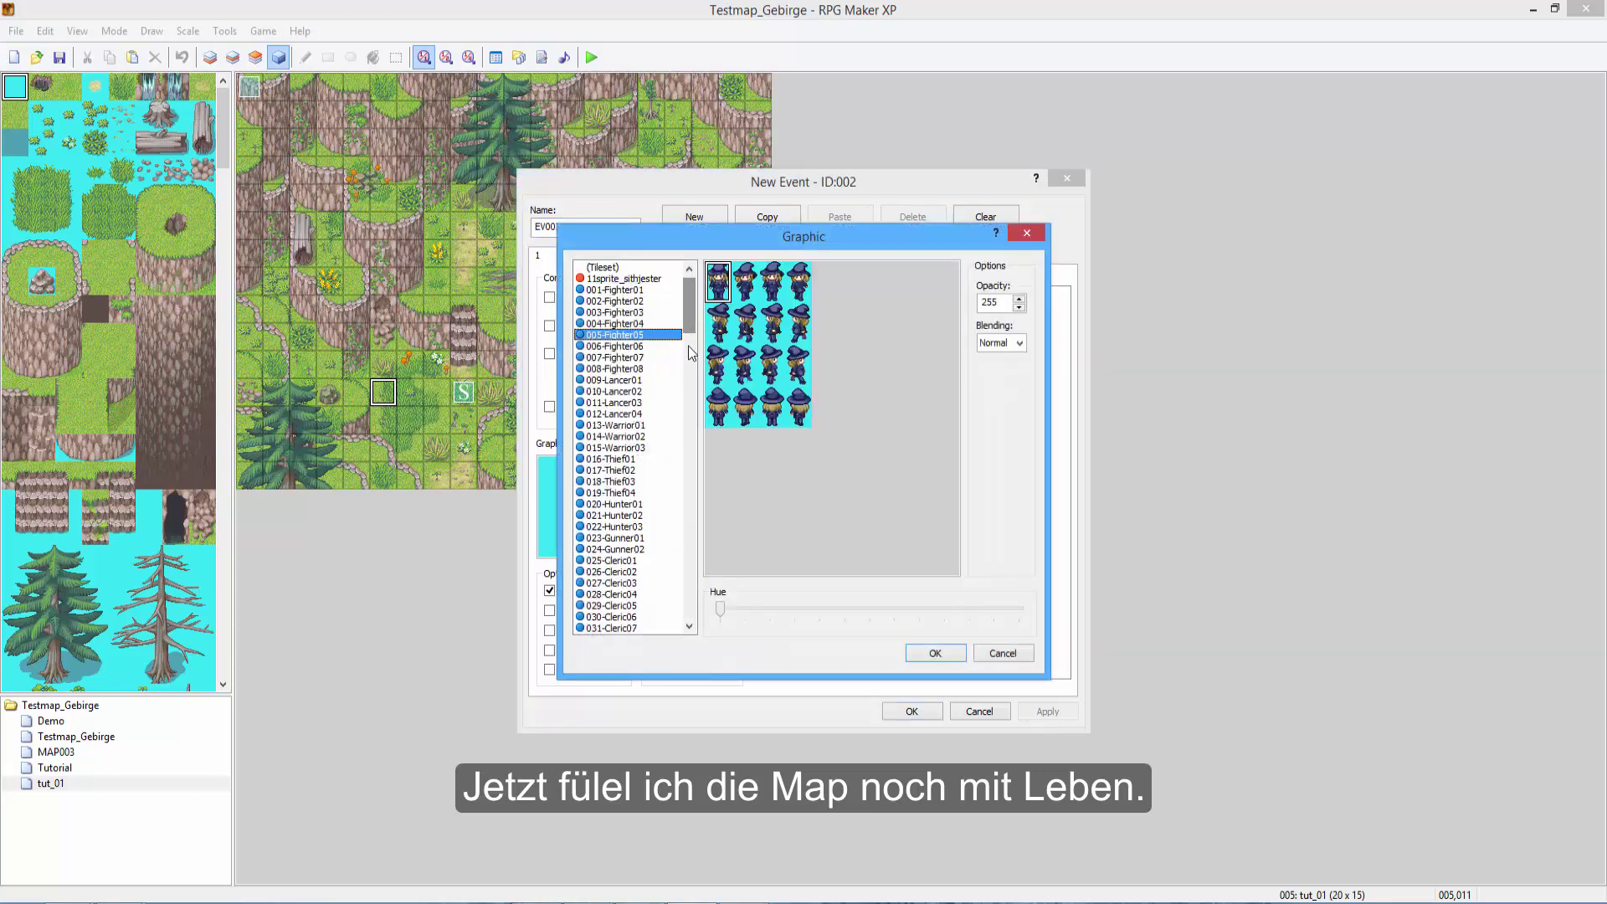
pyautogui.scroll(-20, 636, 377)
pyautogui.scroll(-20, 636, 376)
pyautogui.click(613, 289)
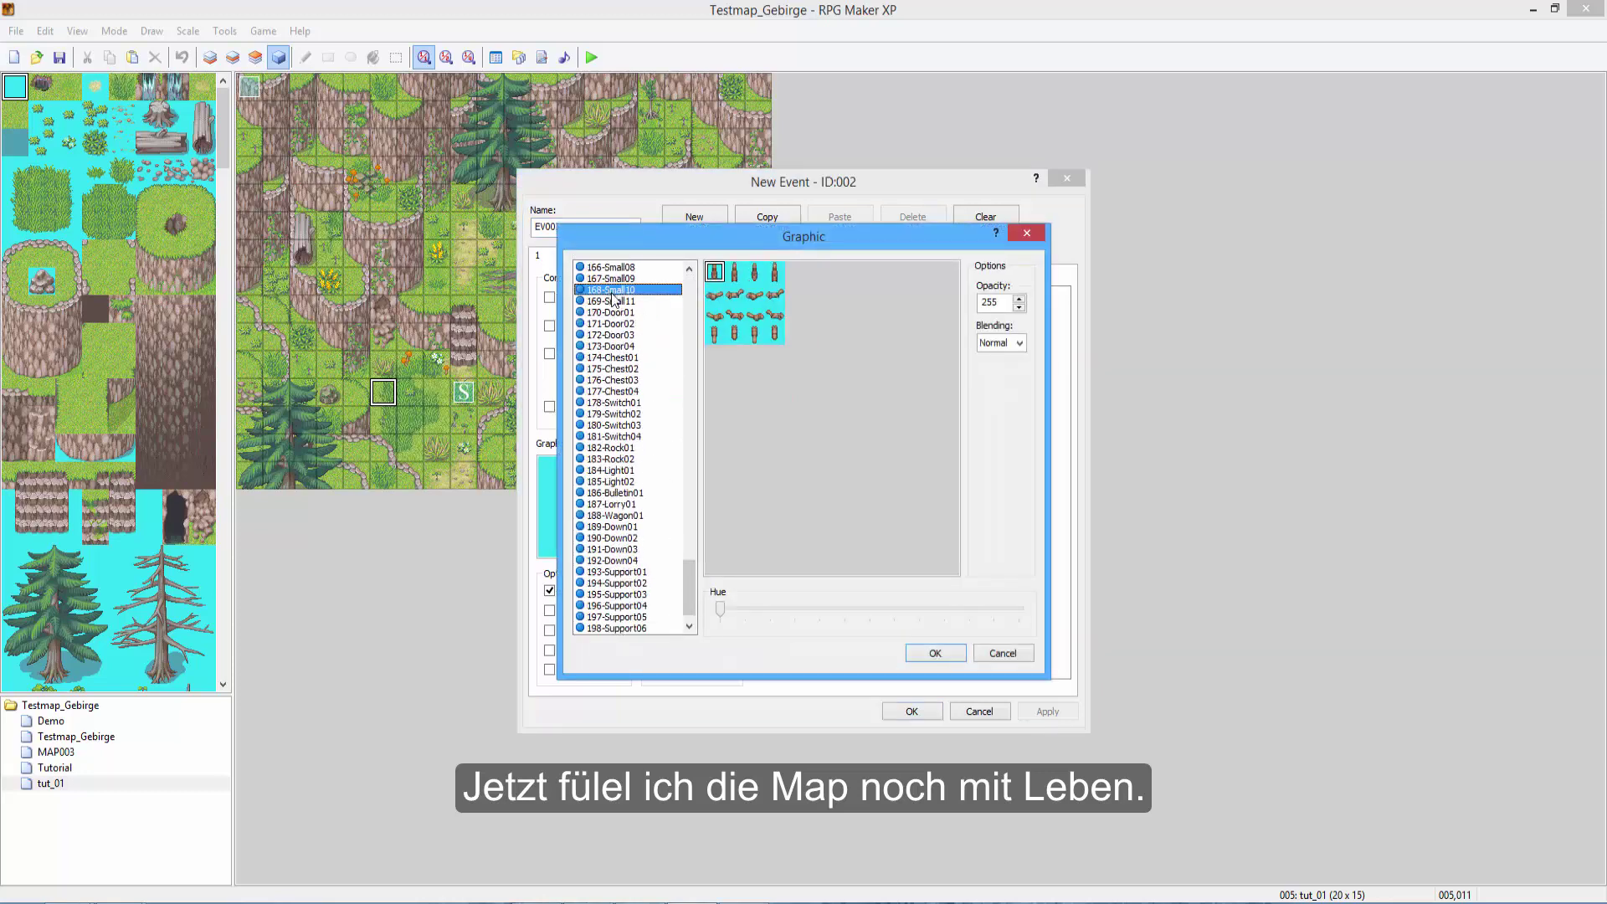
pyautogui.doubleClick(715, 316)
pyautogui.press('Return')
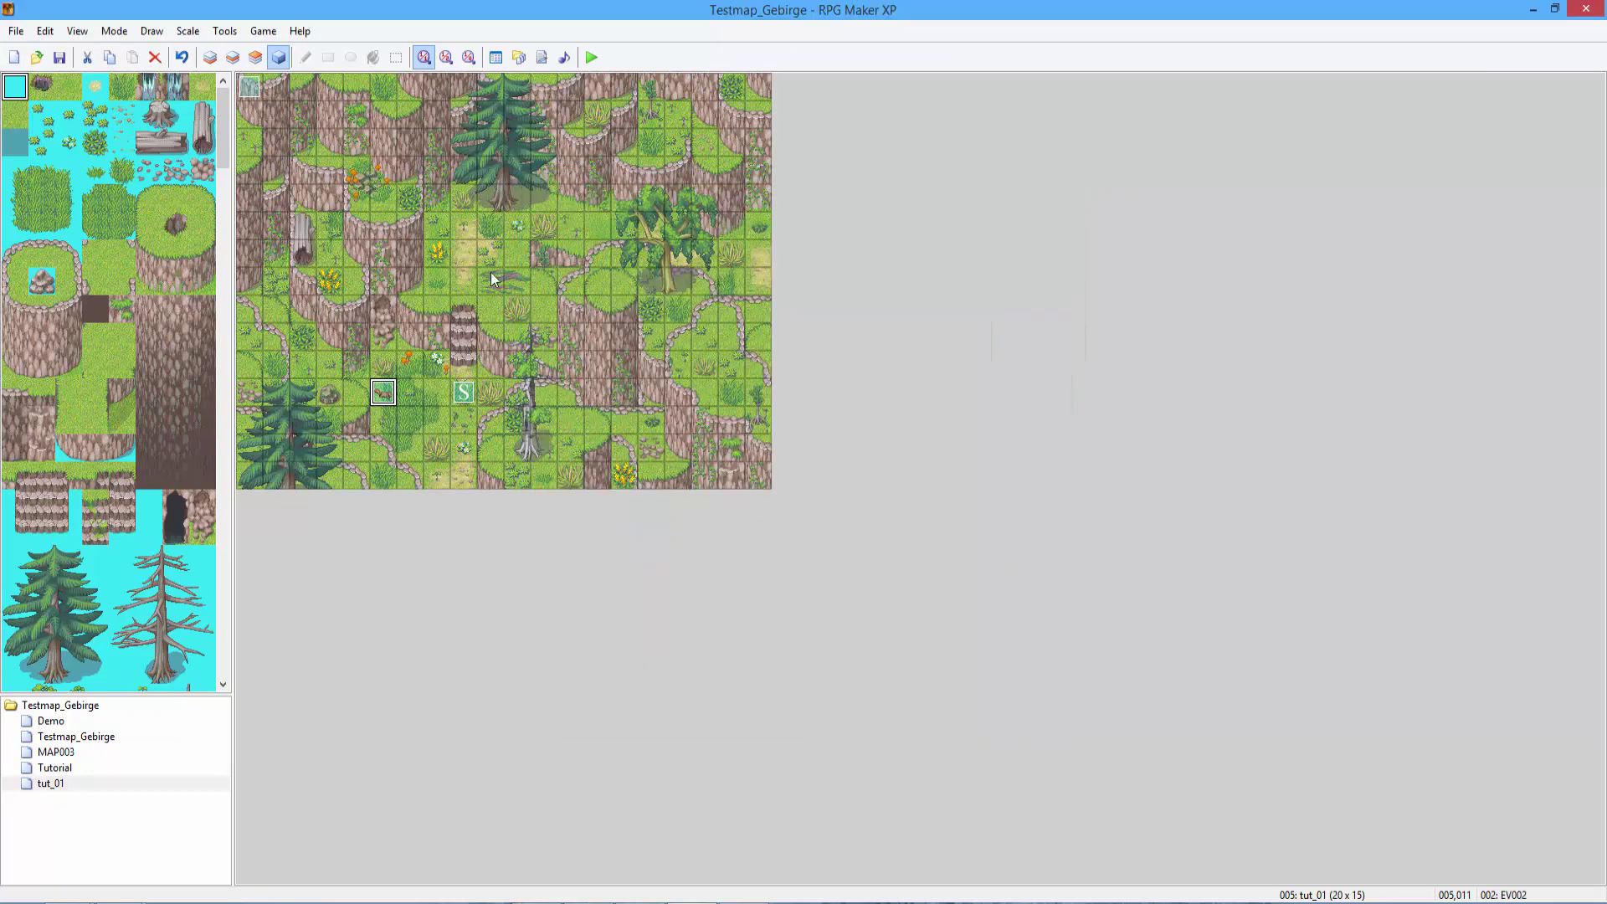
# Add an event at tile 012,006 with a 163-Small05 bird graphic.
pyautogui.click(570, 253)
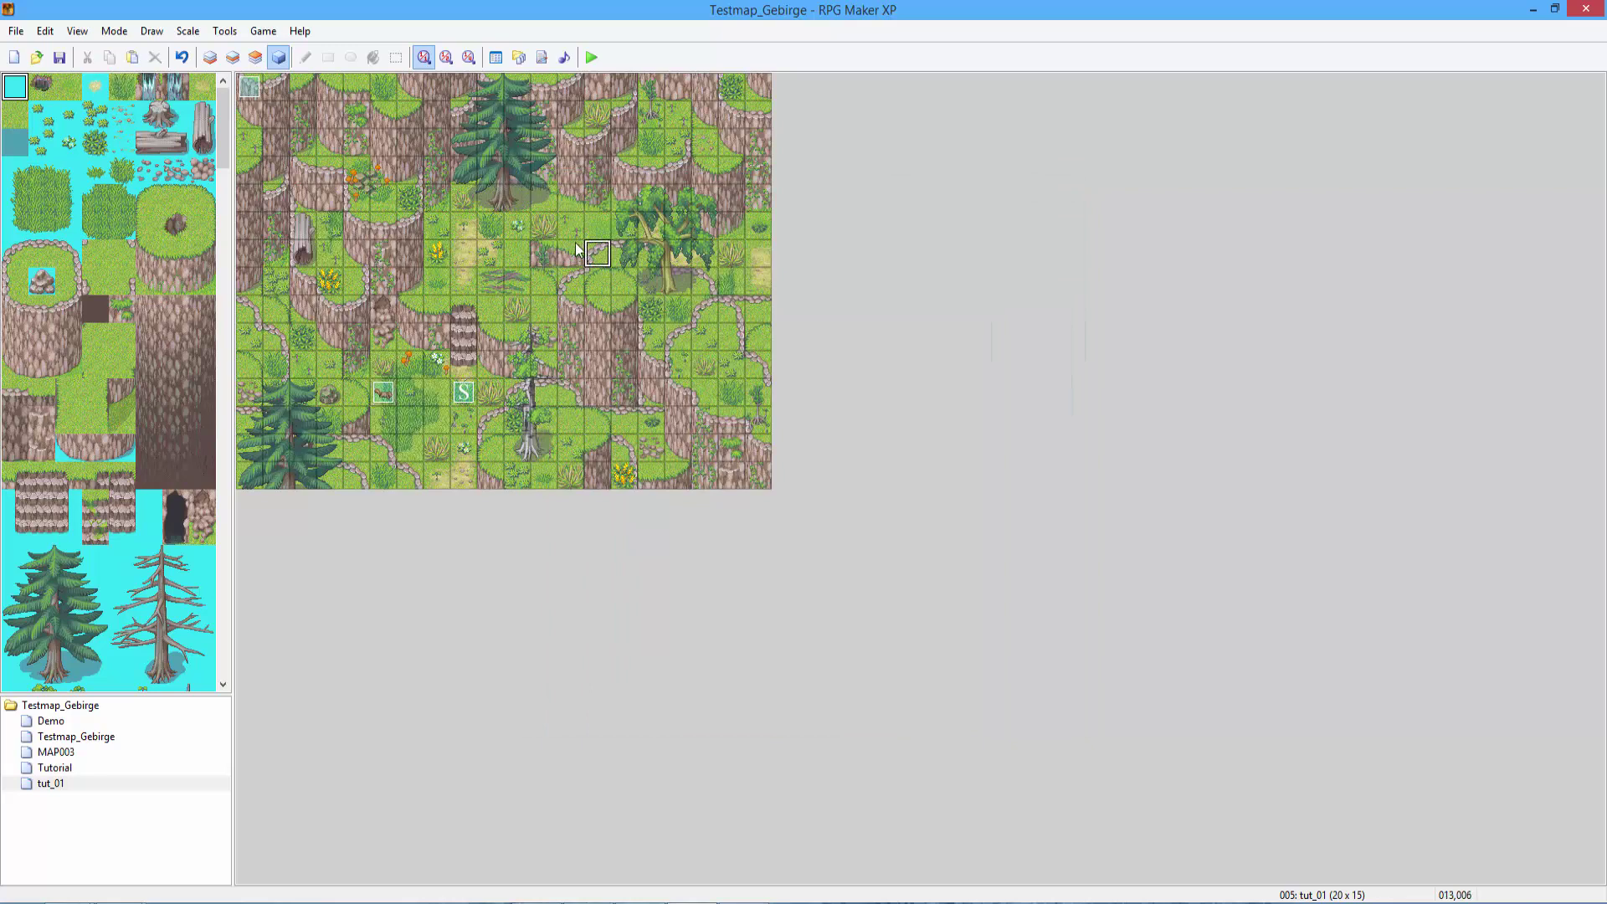
pyautogui.press('Return')
pyautogui.doubleClick(549, 502)
pyautogui.moveTo(690, 309)
pyautogui.mouseDown()
pyautogui.moveTo(686, 513)
pyautogui.moveTo(706, 422)
pyautogui.moveTo(704, 536)
pyautogui.mouseUp()
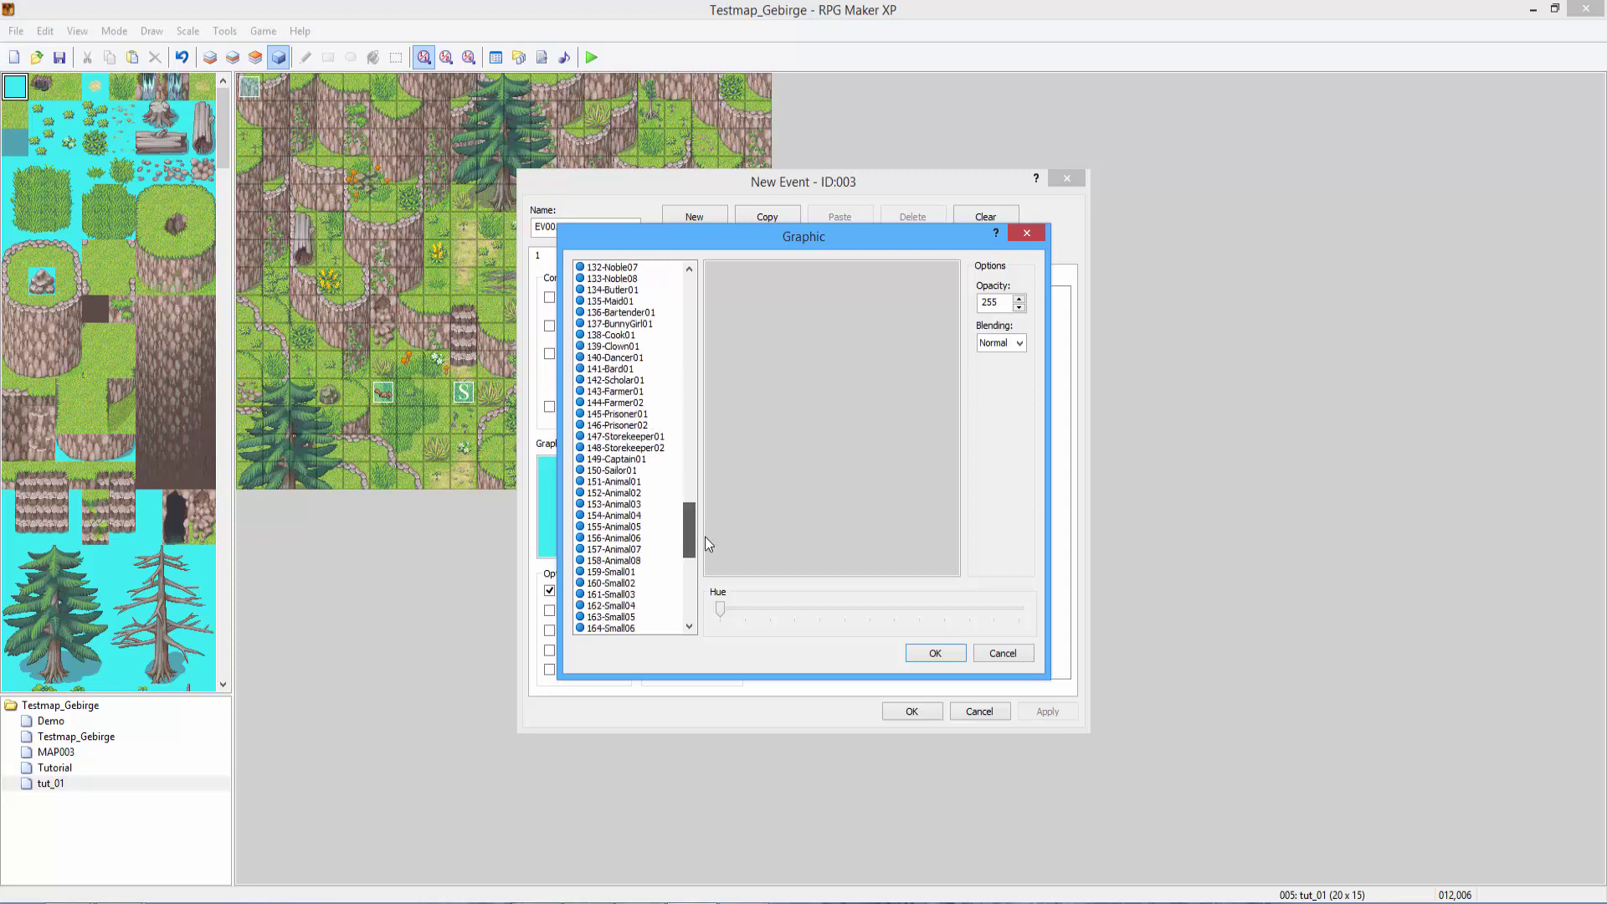
pyautogui.click(652, 516)
pyautogui.press('Up')
pyautogui.press('Up')
pyautogui.press('Up')
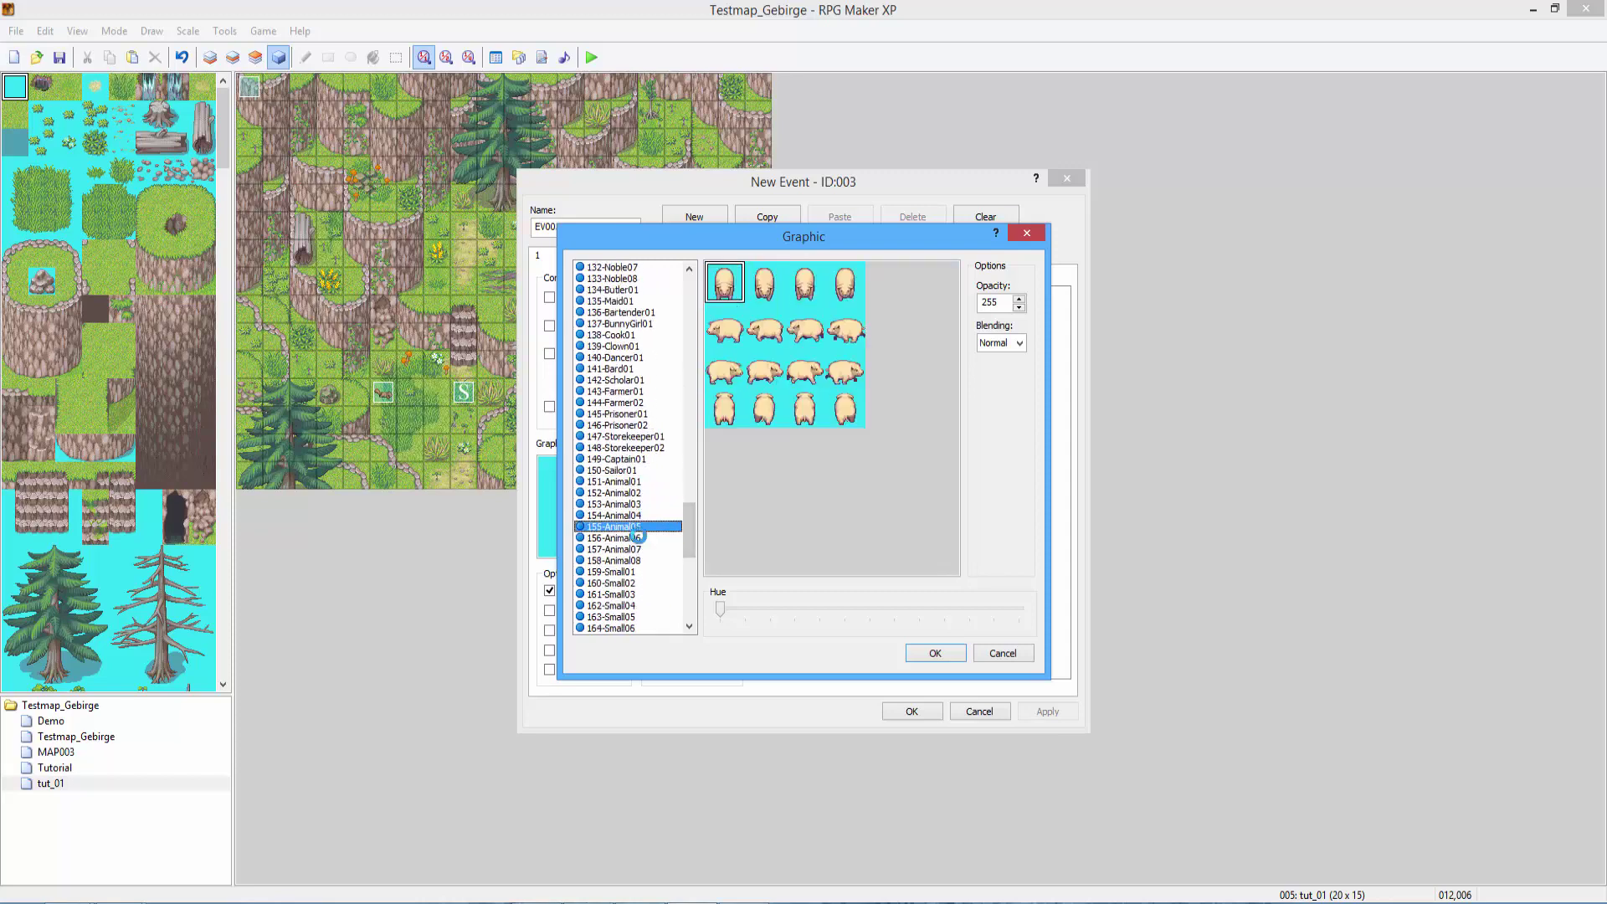
pyautogui.press('Up')
pyautogui.click(638, 583)
pyautogui.press('Down')
pyautogui.press('Down')
pyautogui.press('Down')
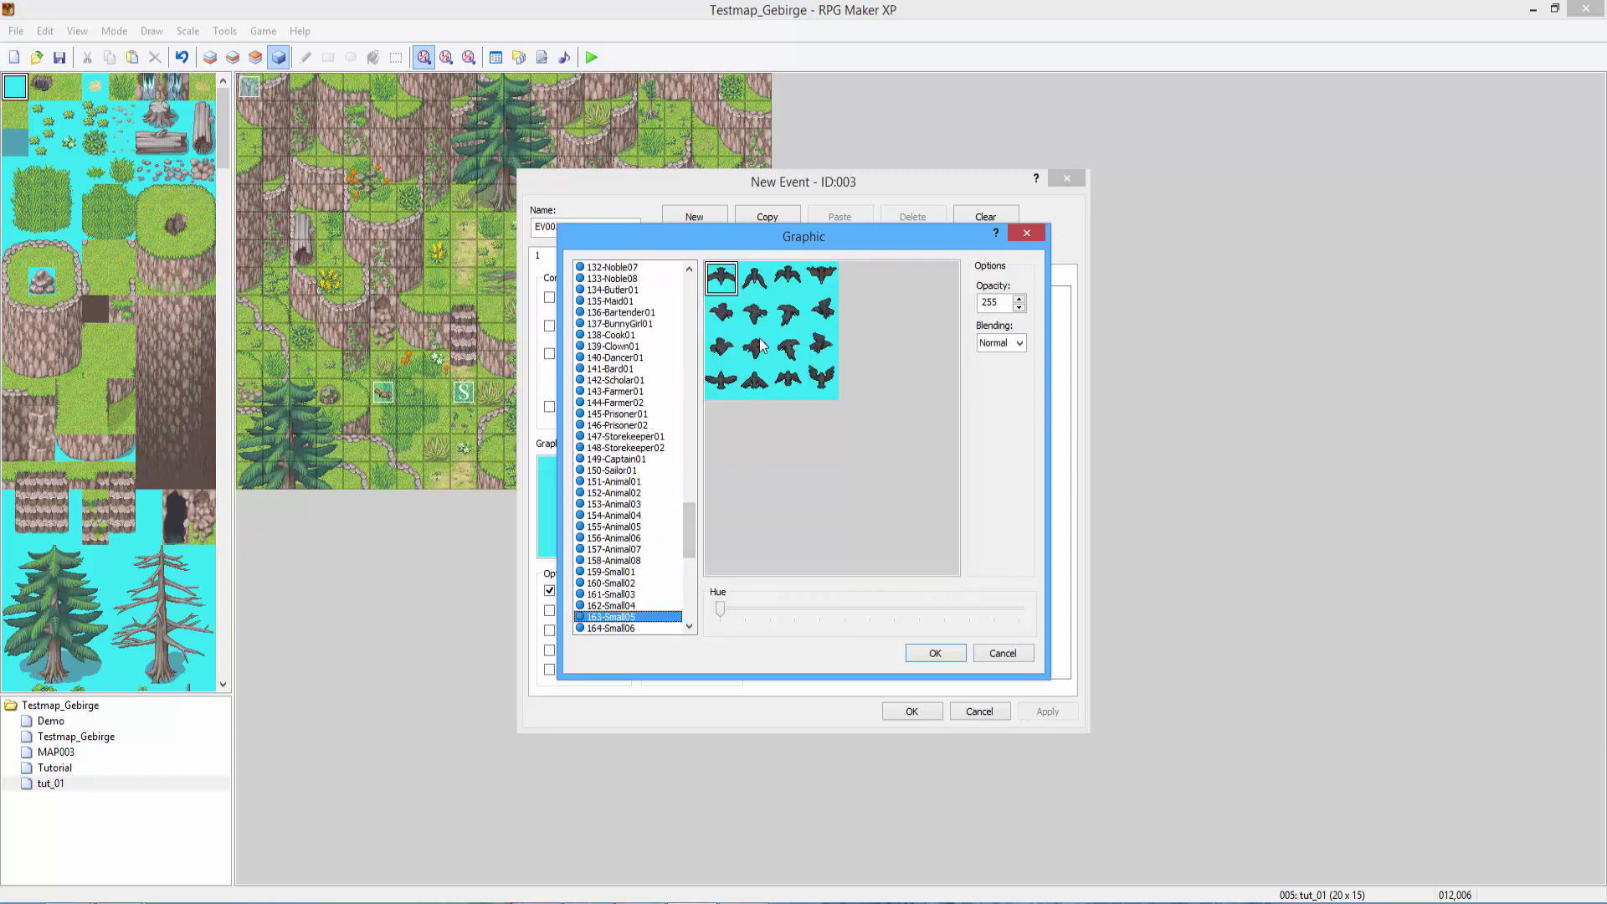
pyautogui.click(755, 313)
pyautogui.press('Return')
pyautogui.press('Return')
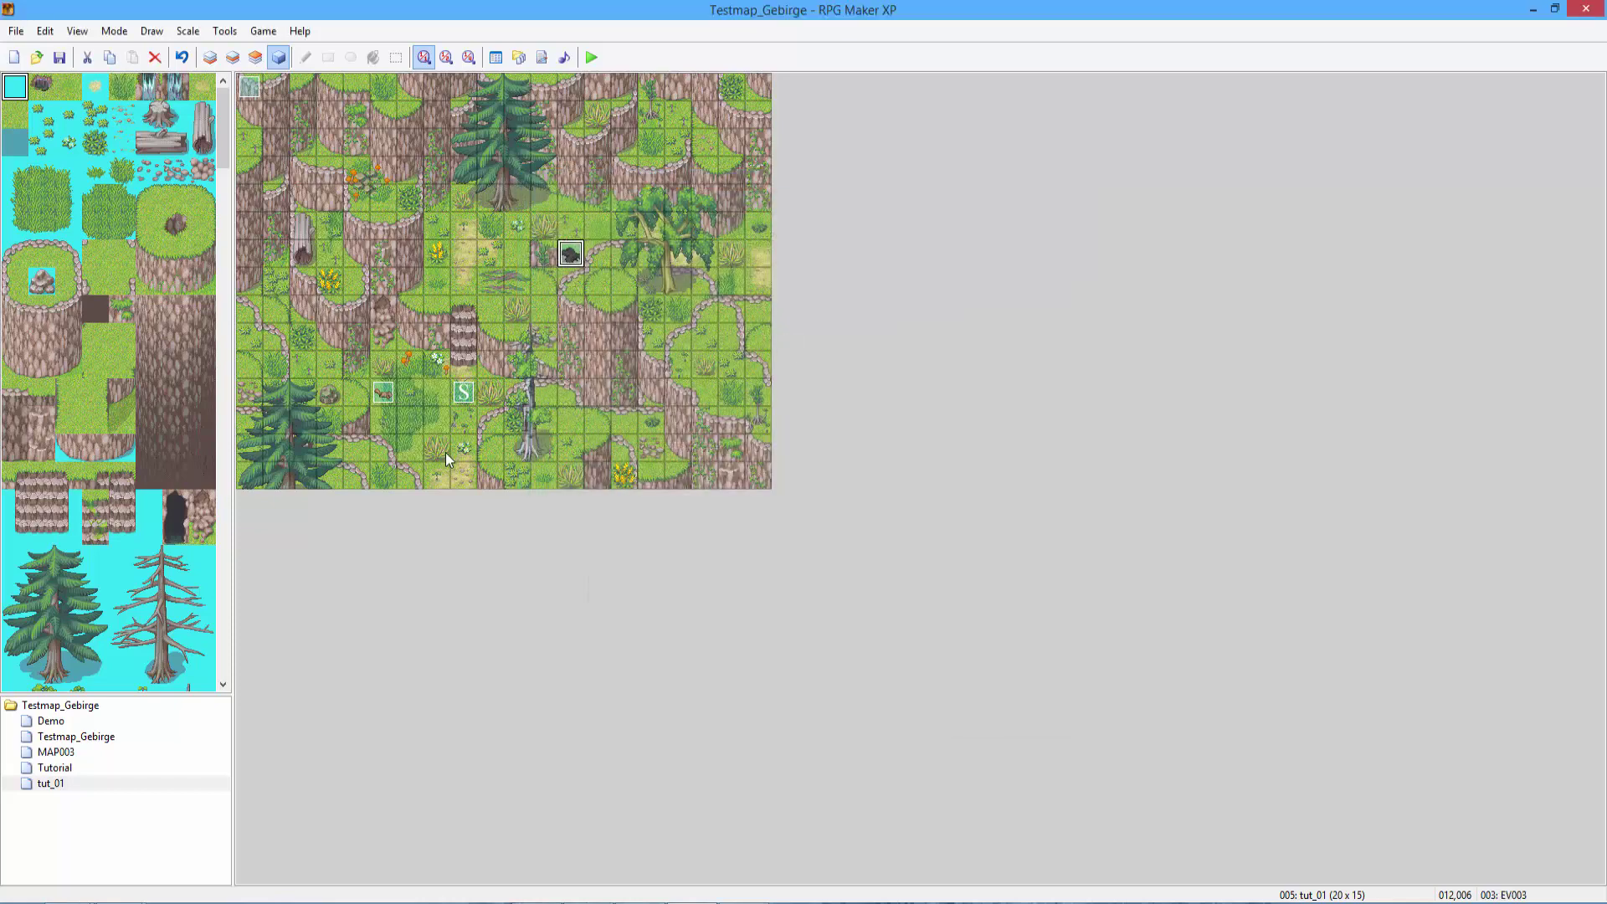
pyautogui.press('Return')
pyautogui.press('Return')
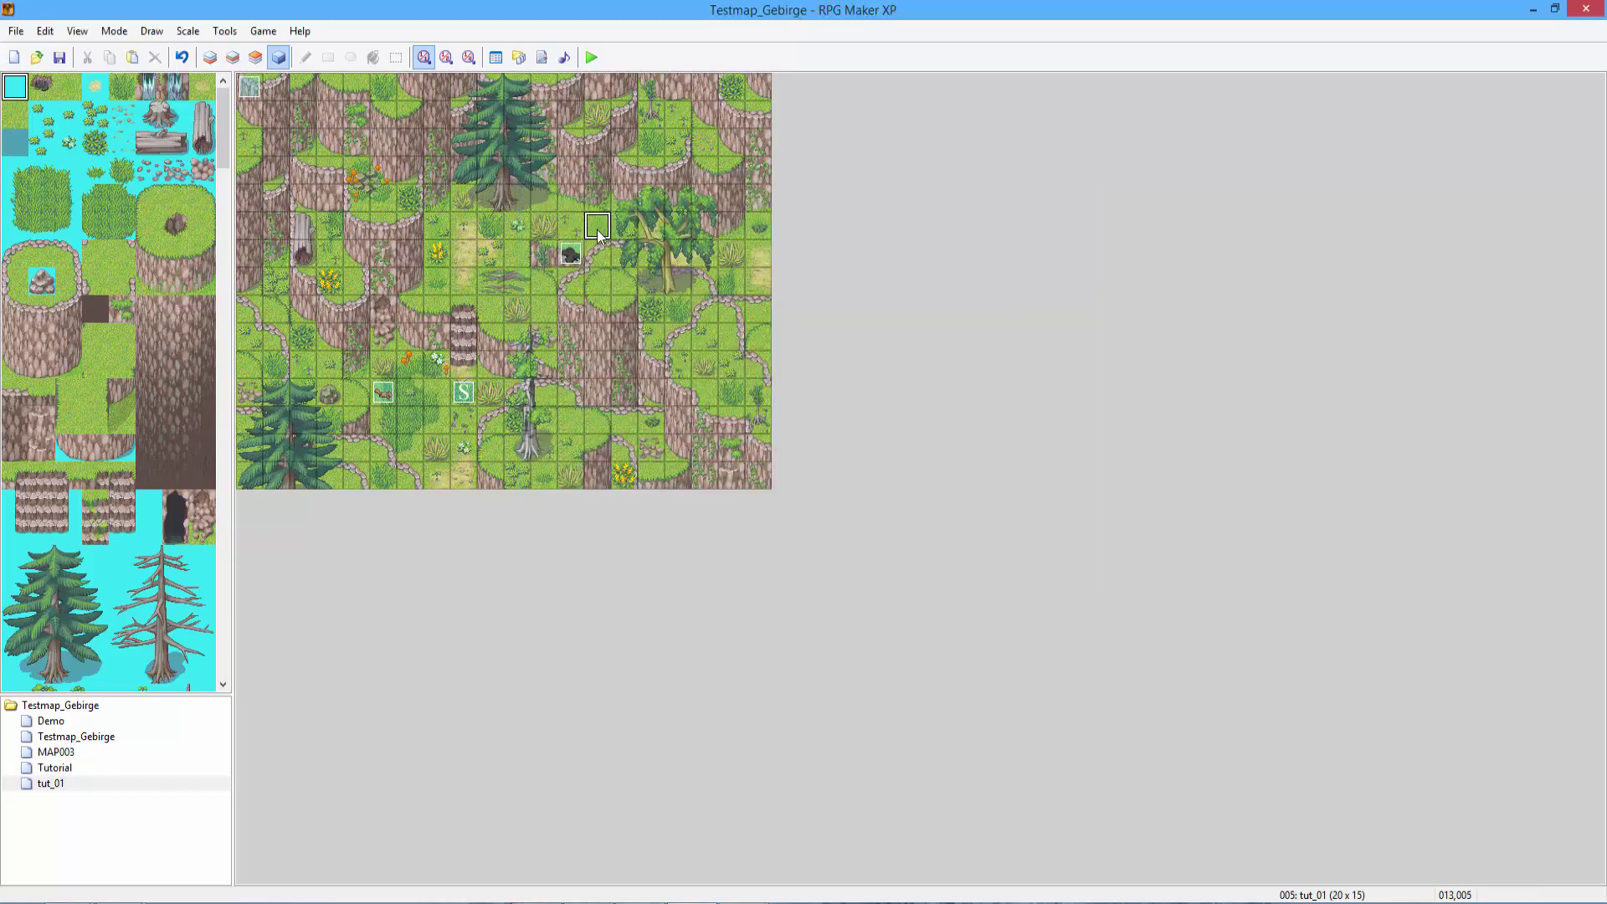
# Place another bird event at tile 014,005 with a different pose.
pyautogui.click(598, 228)
pyautogui.moveTo(597, 227); pyautogui.dragTo(625, 228)
pyautogui.doubleClick(624, 228)
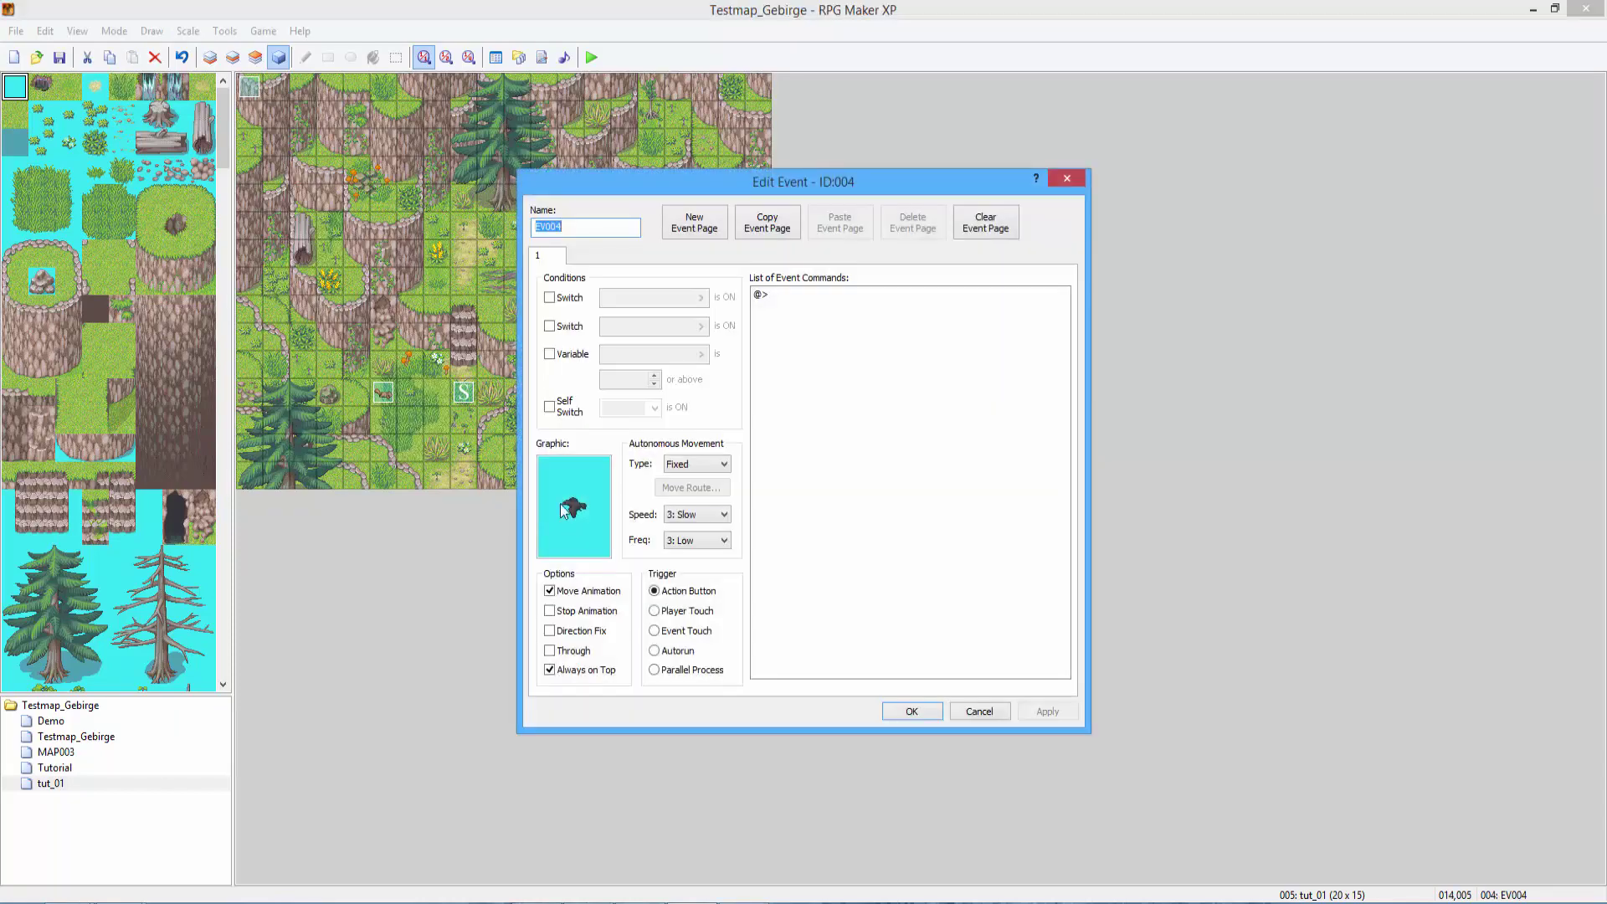
pyautogui.doubleClick(577, 506)
pyautogui.click(827, 320)
pyautogui.press('Return')
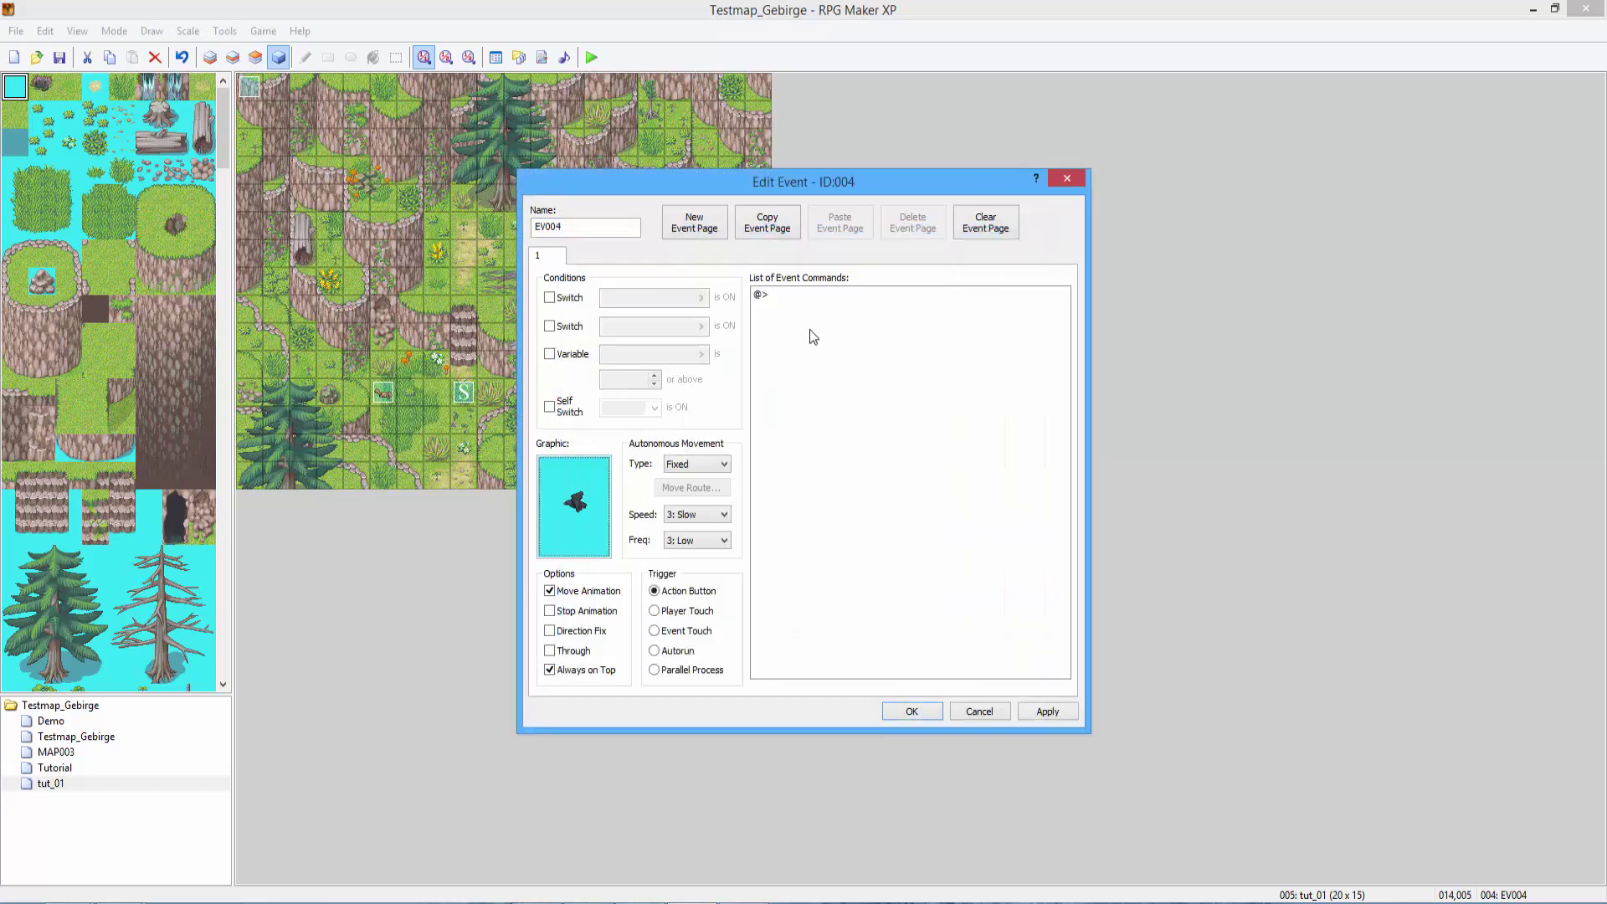
pyautogui.press('Return')
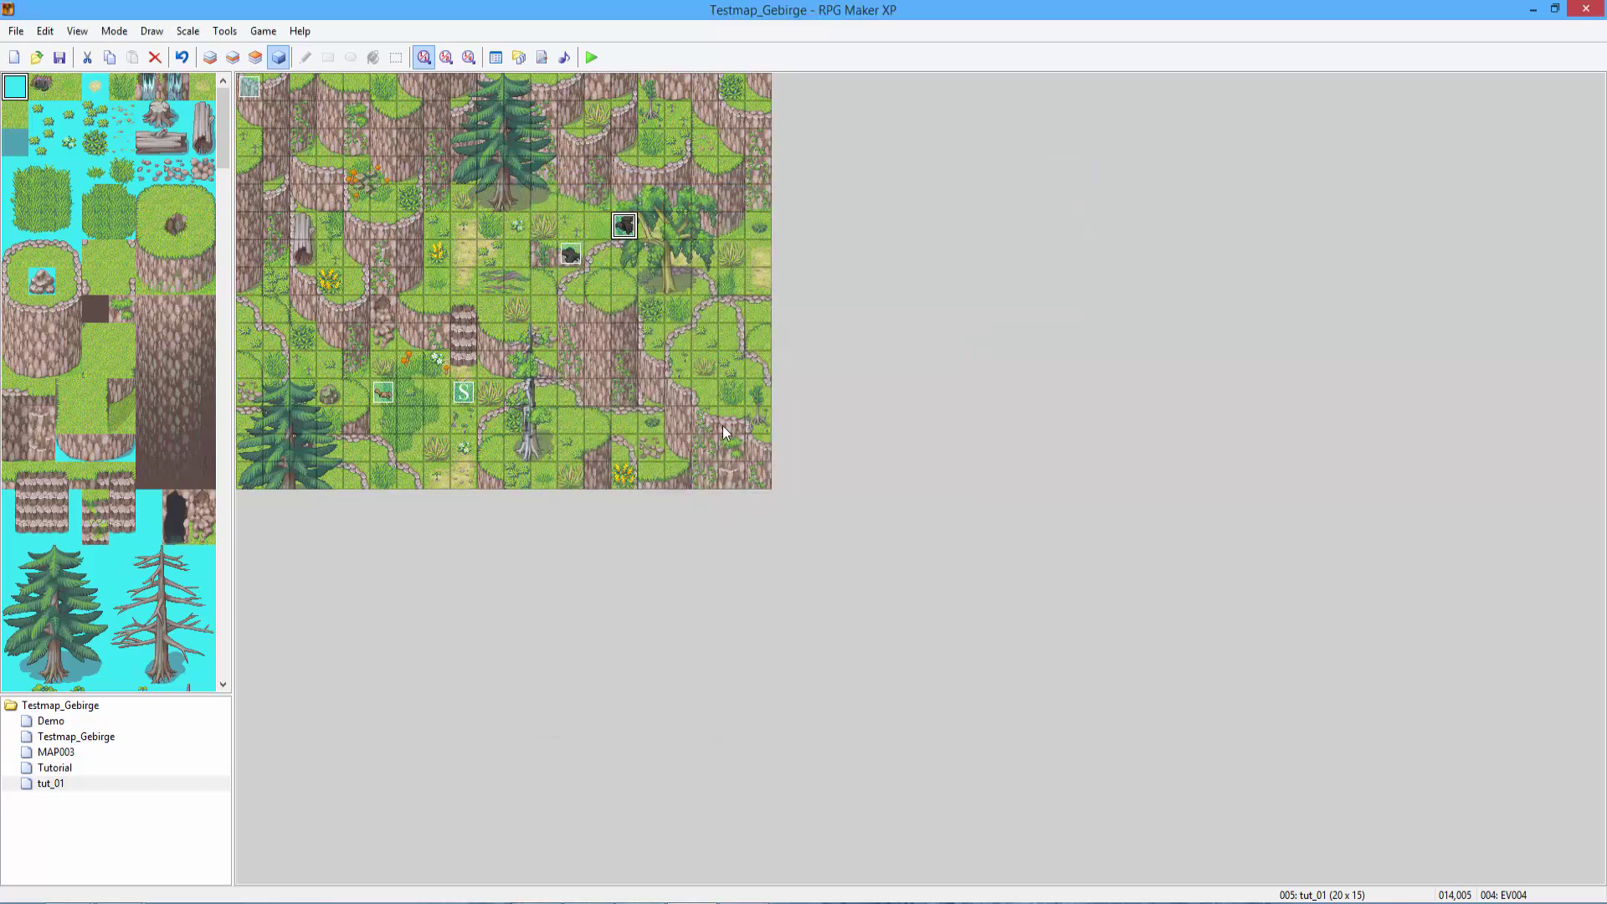
# Paste a copy of the bird event near the top-right edge and start a new cliff-ledge event.
pyautogui.click(233, 57)
pyautogui.click(255, 59)
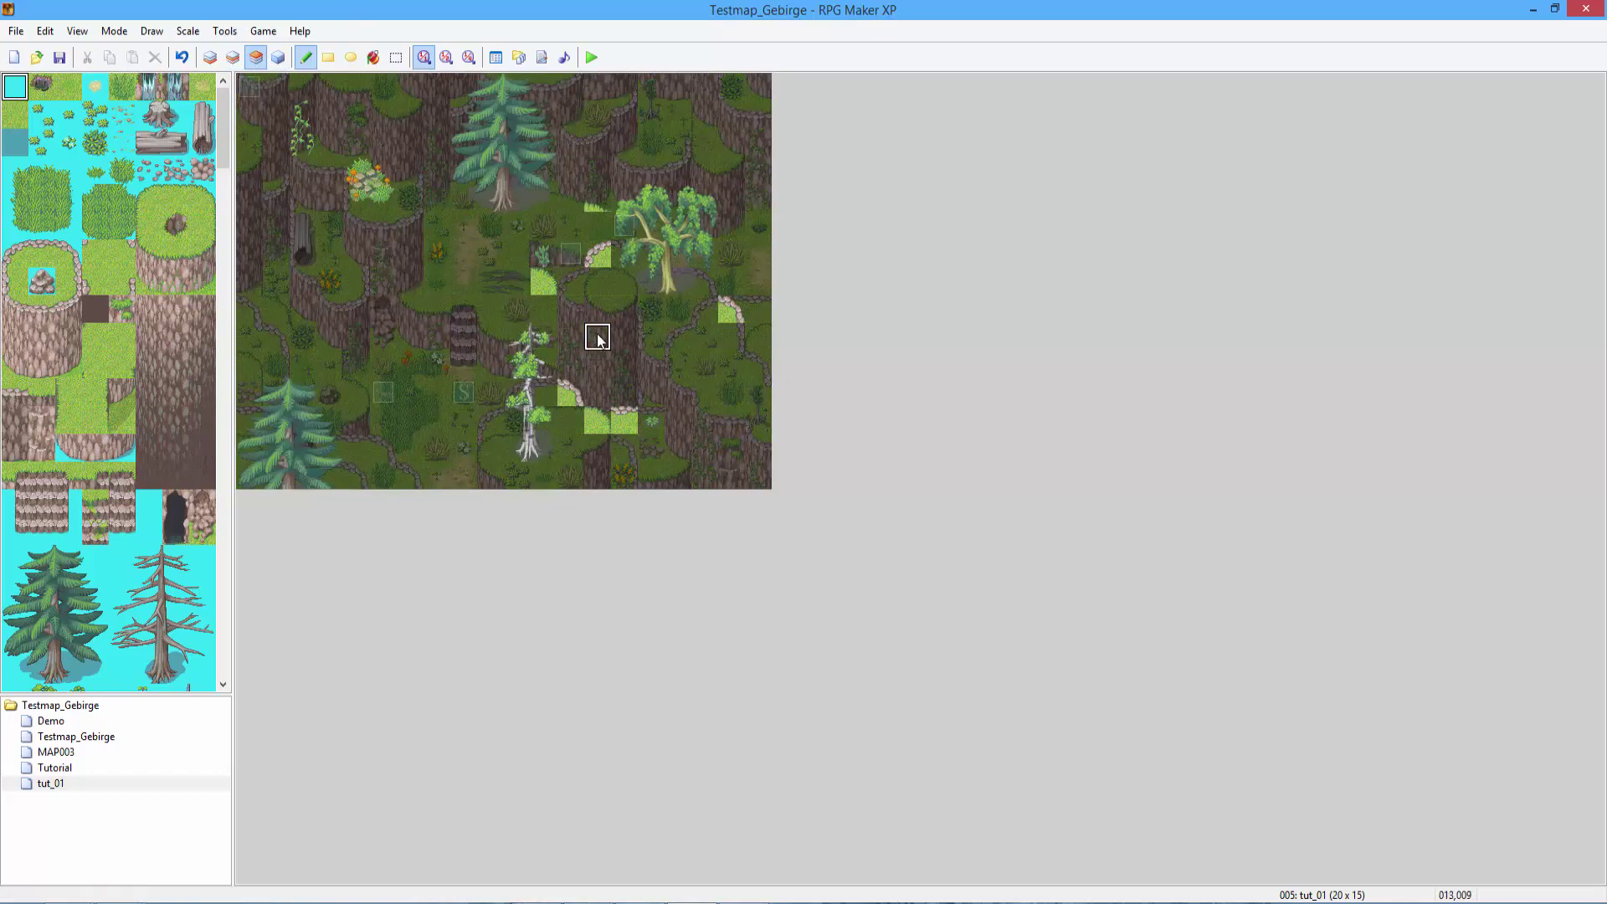
pyautogui.click(278, 57)
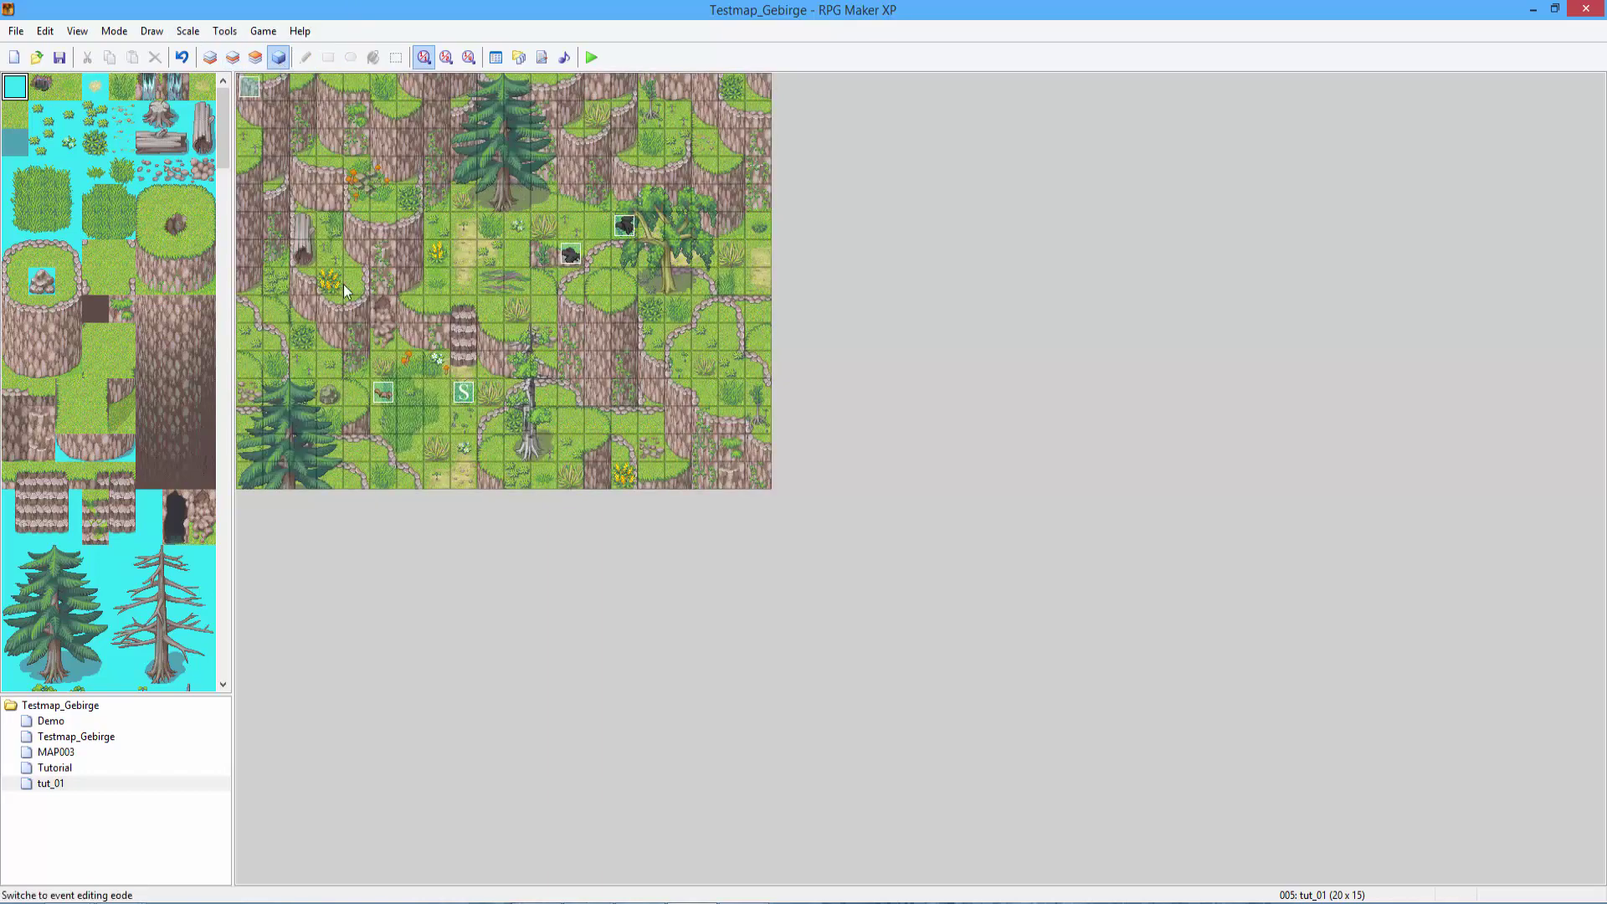
pyautogui.click(382, 393)
pyautogui.hotkey('ctrl', 'c')
pyautogui.click(678, 115)
pyautogui.hotkey('ctrl', 'v')
pyautogui.press('Return')
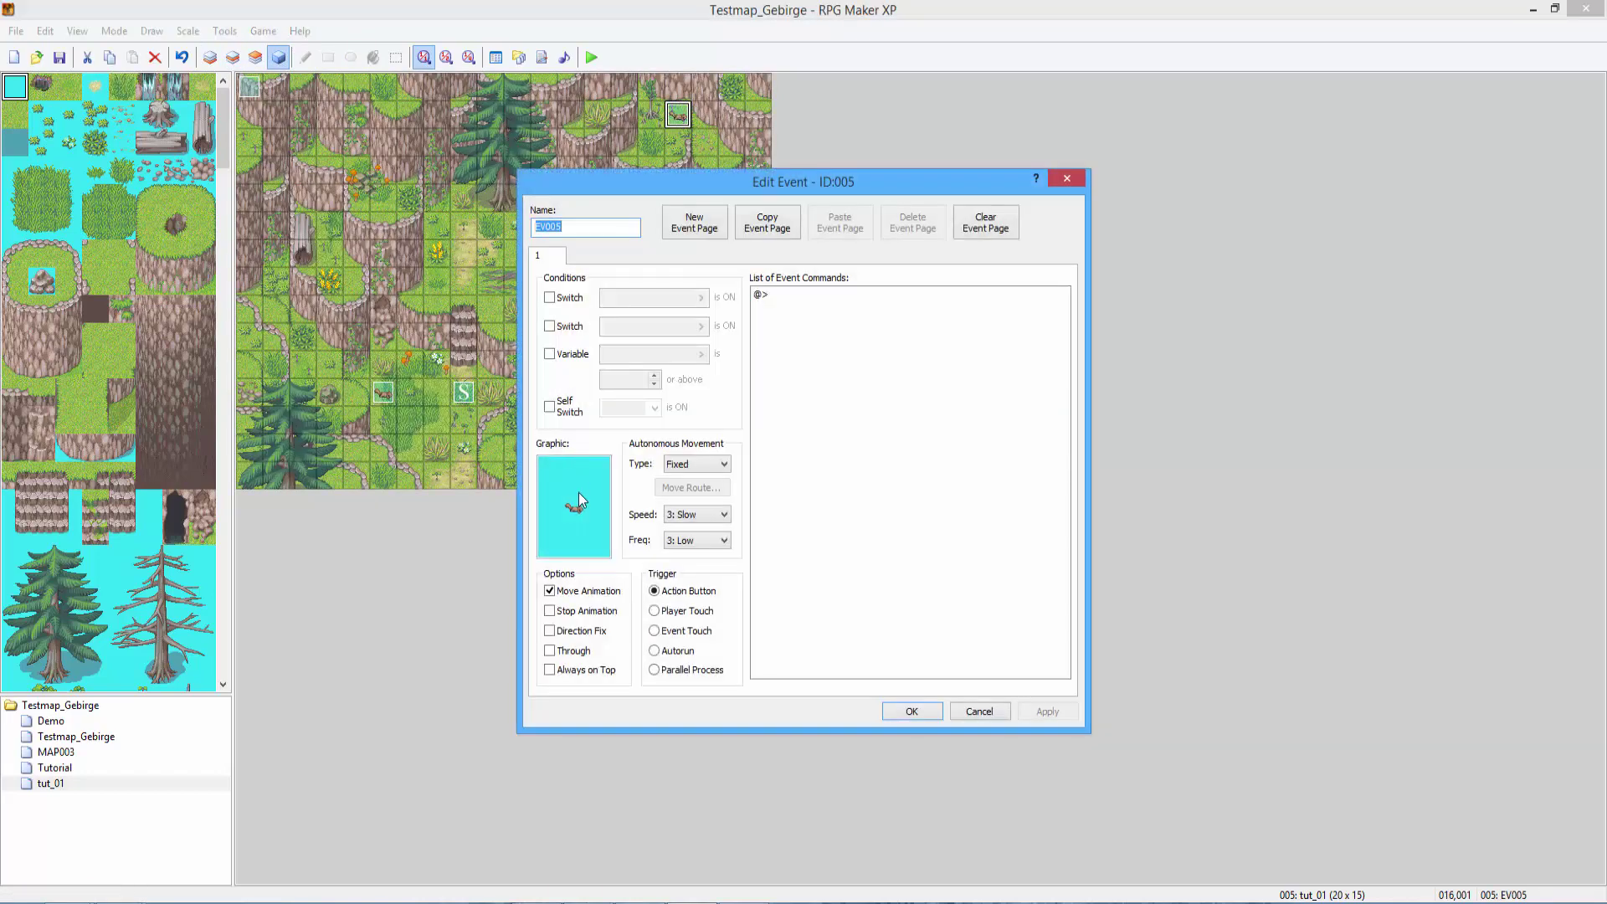
pyautogui.doubleClick(579, 492)
pyautogui.press('Escape')
pyautogui.press('Escape')
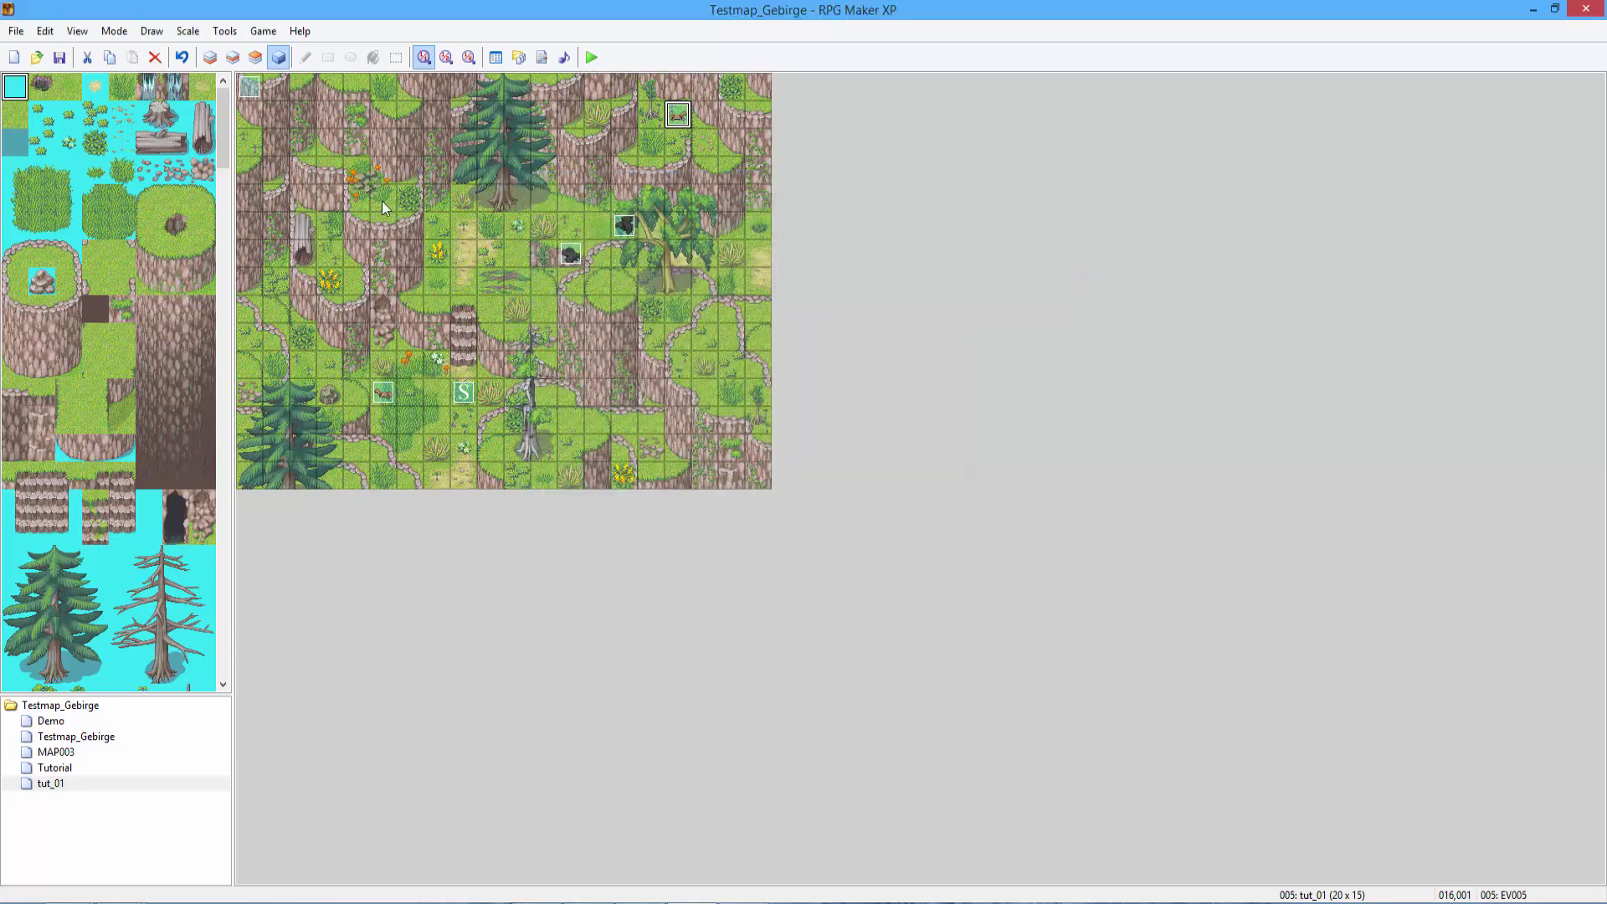
pyautogui.doubleClick(382, 198)
pyautogui.doubleClick(579, 502)
# Give the new event a white animal graphic and move it onto the left cliff ledge.
pyautogui.moveTo(689, 390)
pyautogui.mouseDown()
pyautogui.moveTo(691, 548)
pyautogui.moveTo(639, 508)
pyautogui.mouseUp()
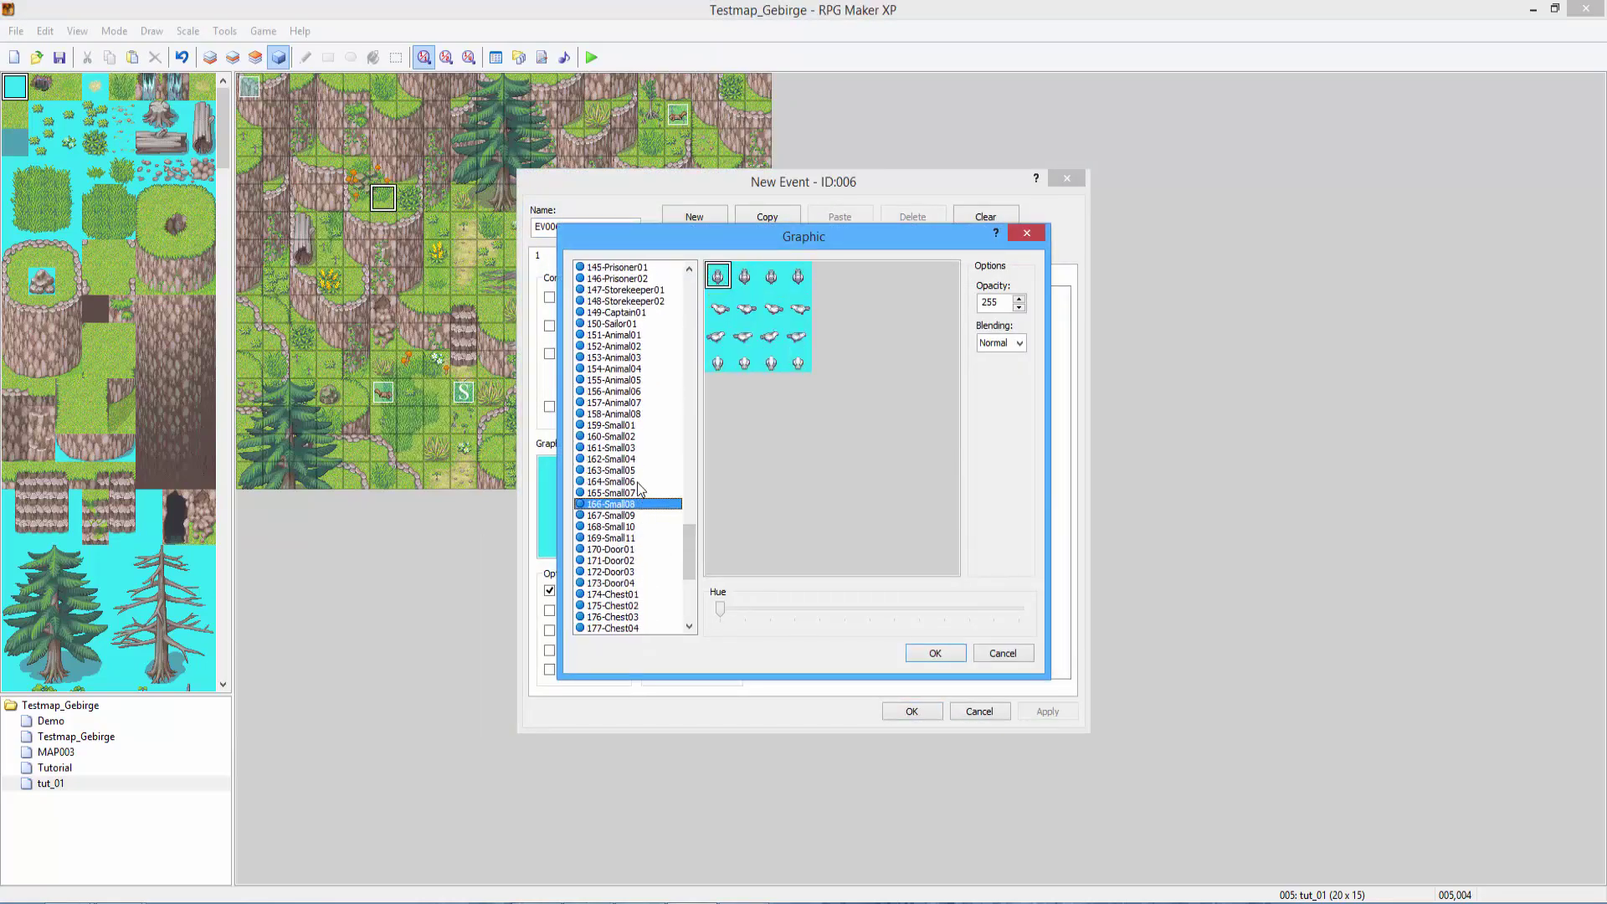
pyautogui.click(638, 481)
pyautogui.click(636, 470)
pyautogui.click(636, 504)
pyautogui.press('Down')
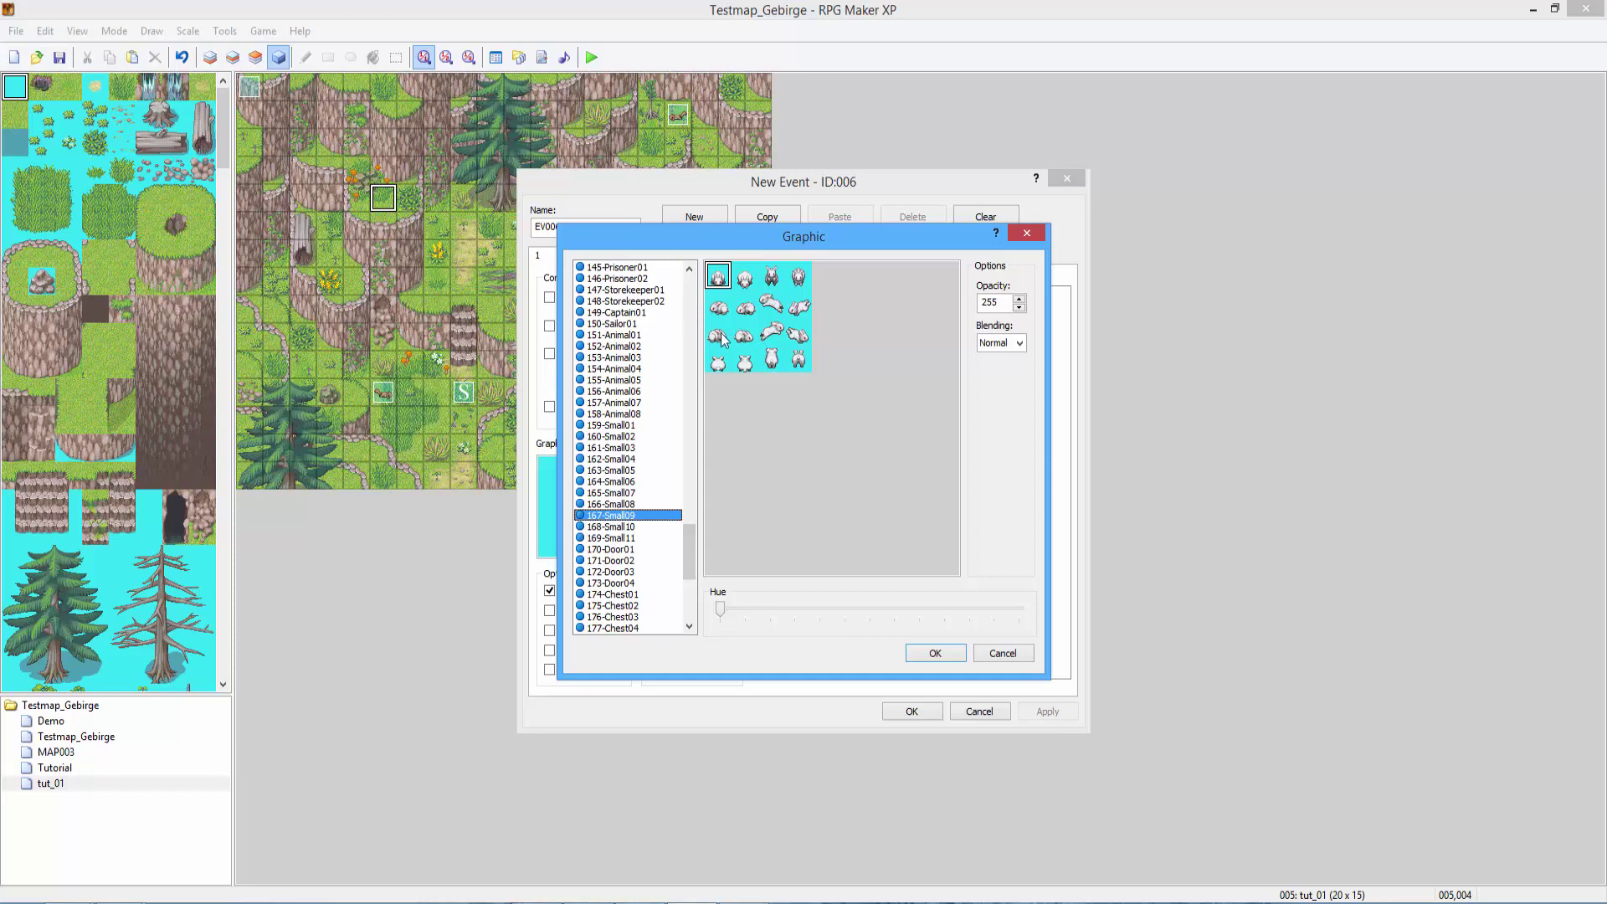
pyautogui.click(718, 335)
pyautogui.press('Return')
pyautogui.press('Return')
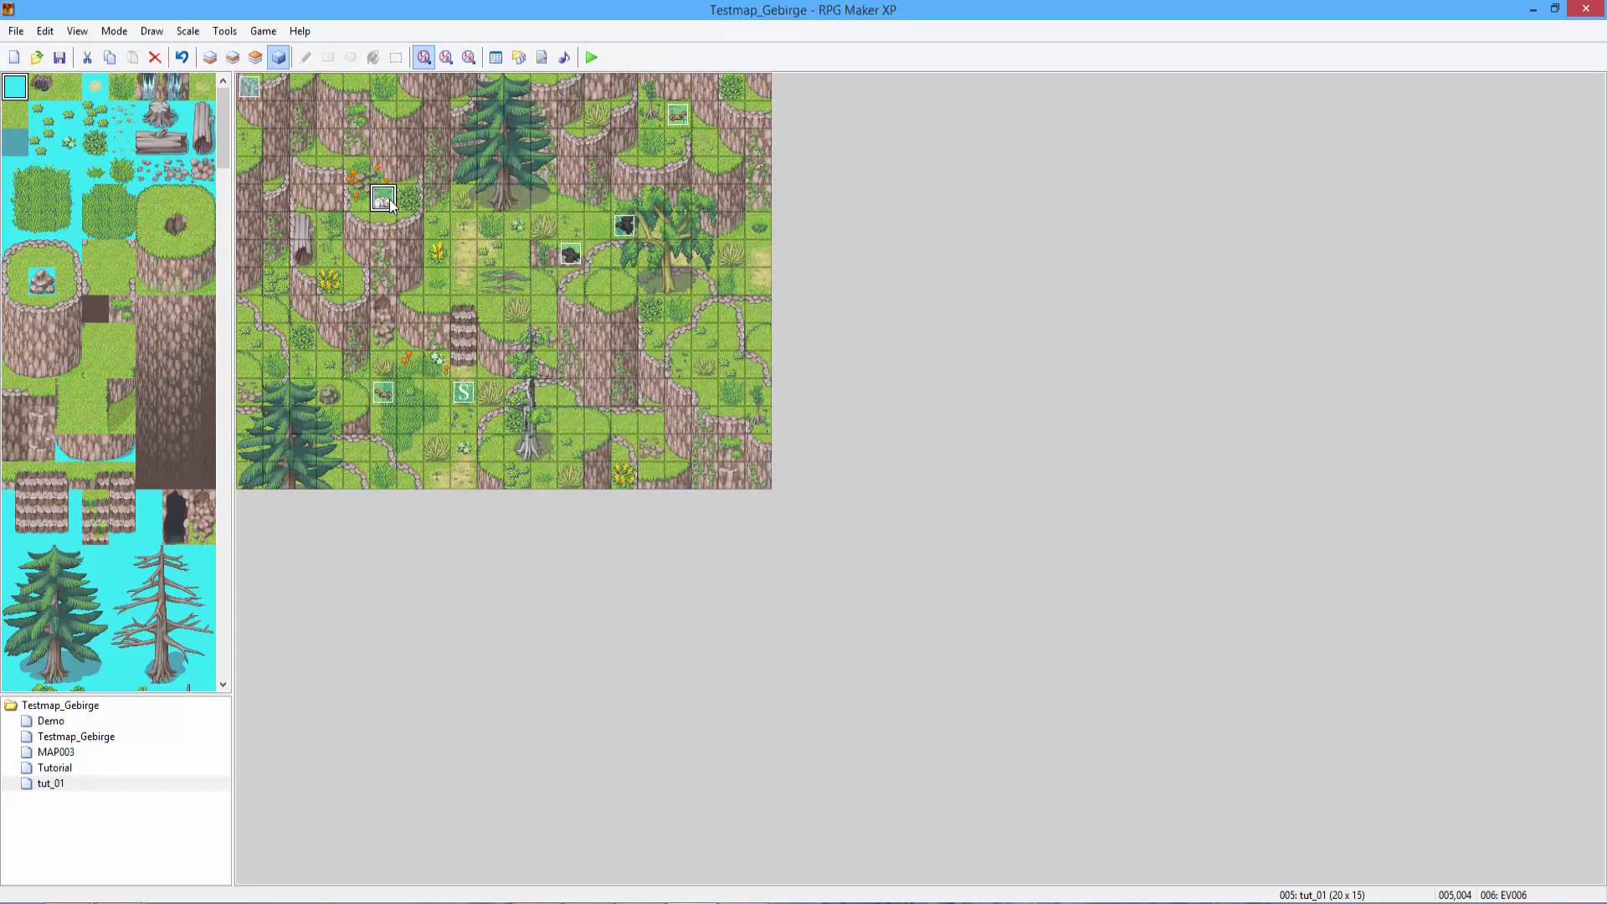
pyautogui.moveTo(382, 198); pyautogui.dragTo(329, 226)
# Copy the white animal to an upper-middle tile and give it a tiny sparkle graphic.
pyautogui.click(357, 253)
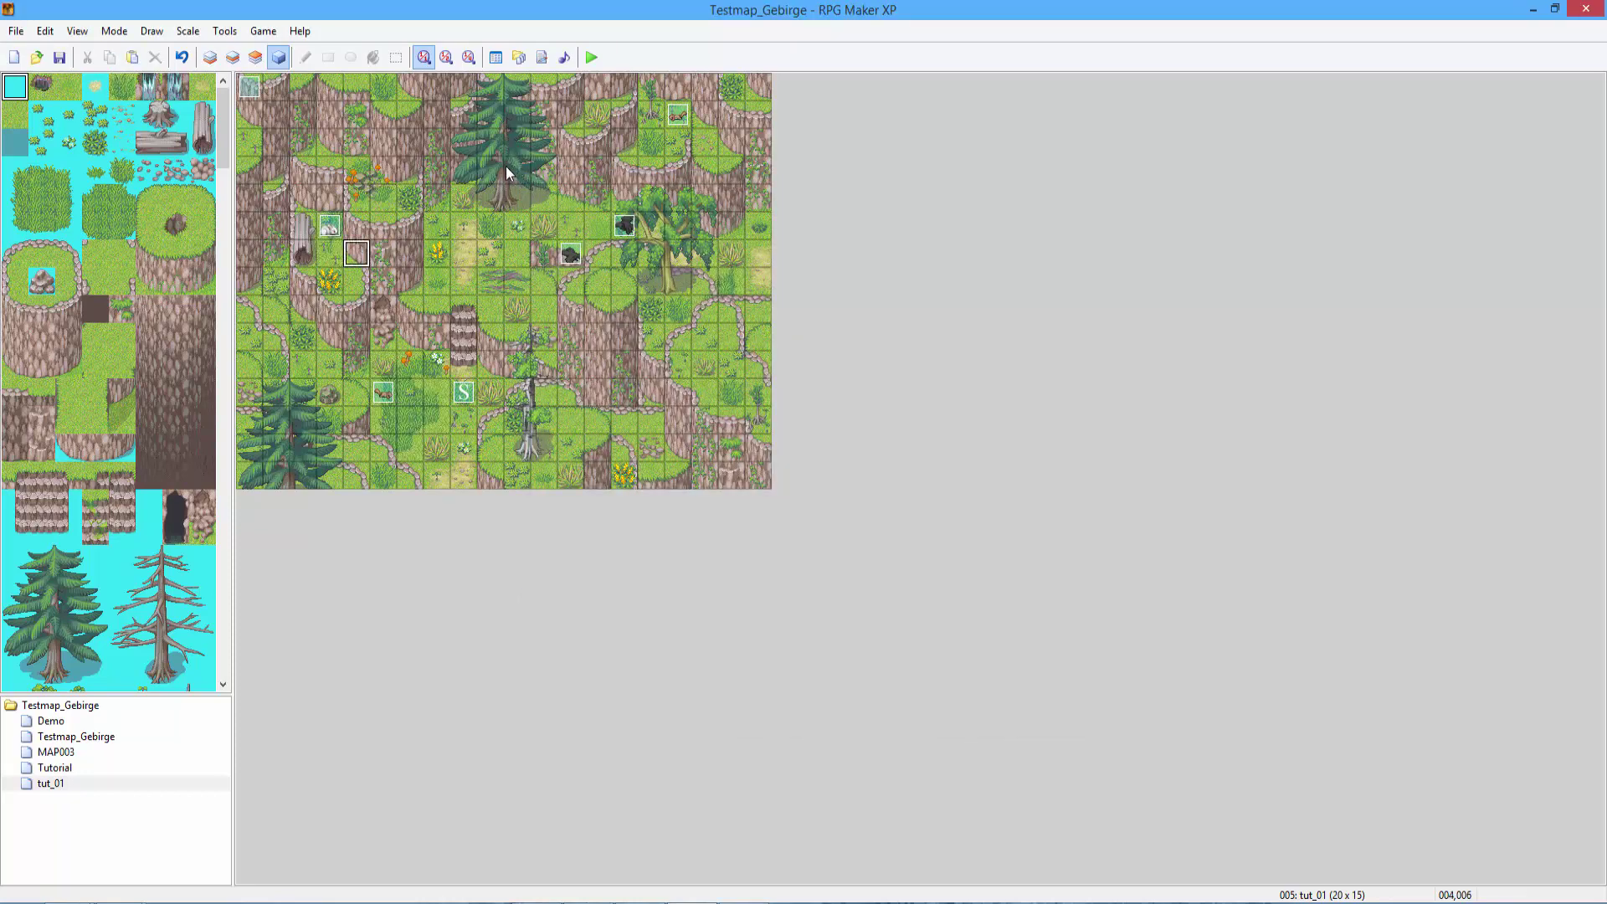
pyautogui.click(329, 226)
pyautogui.hotkey('ctrl', 'c')
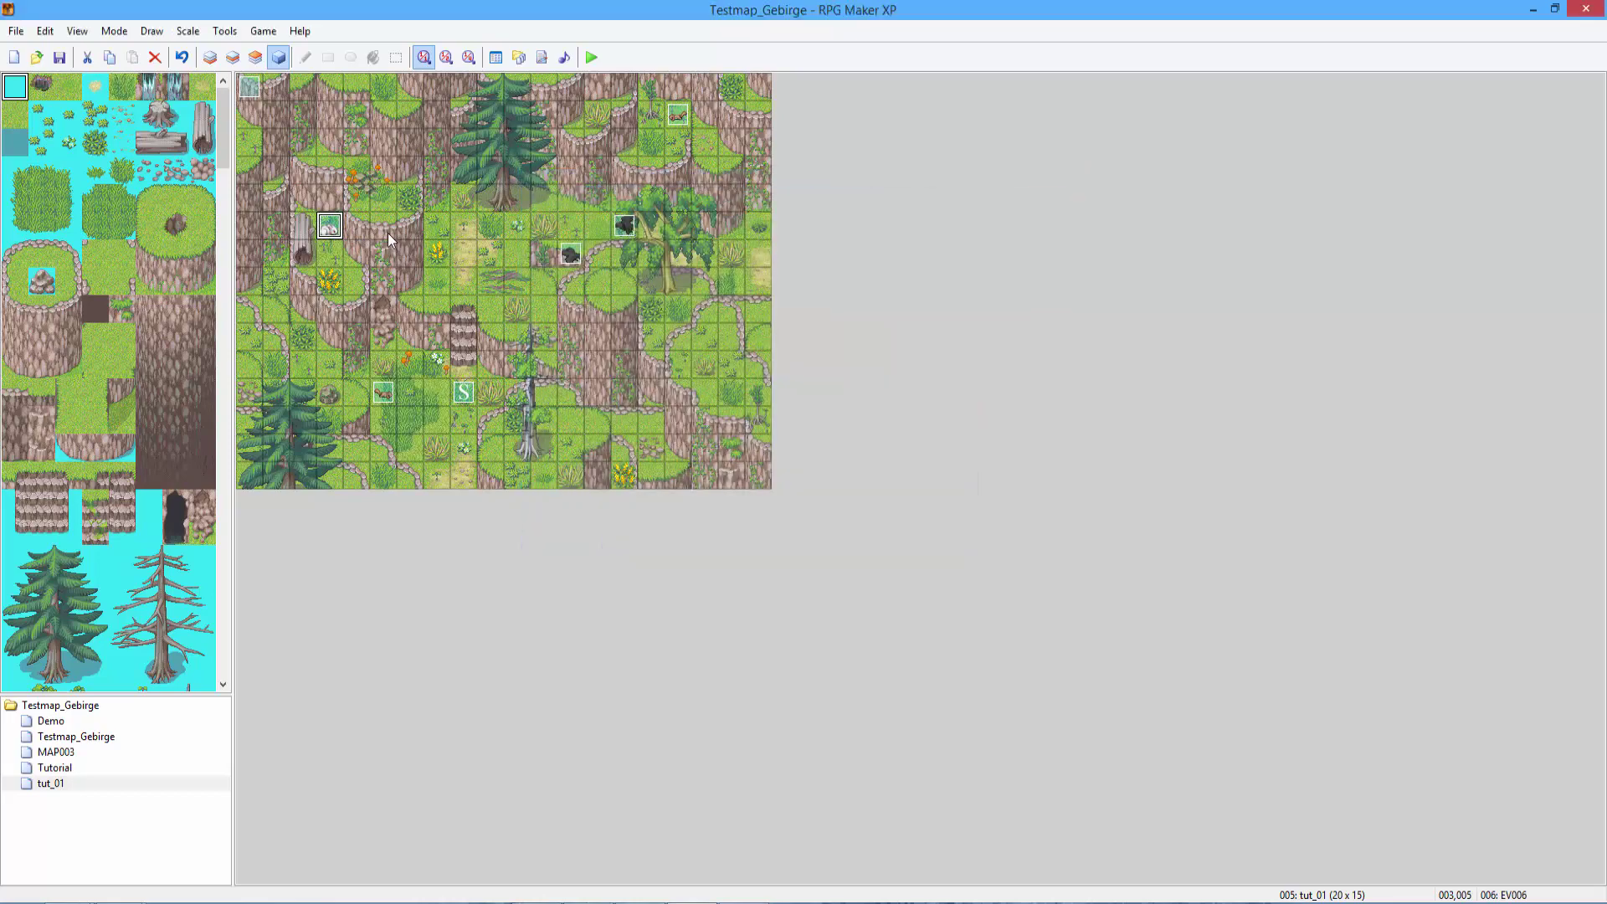
pyautogui.click(463, 198)
pyautogui.hotkey('ctrl', 'v')
pyautogui.doubleClick(463, 197)
pyautogui.doubleClick(569, 465)
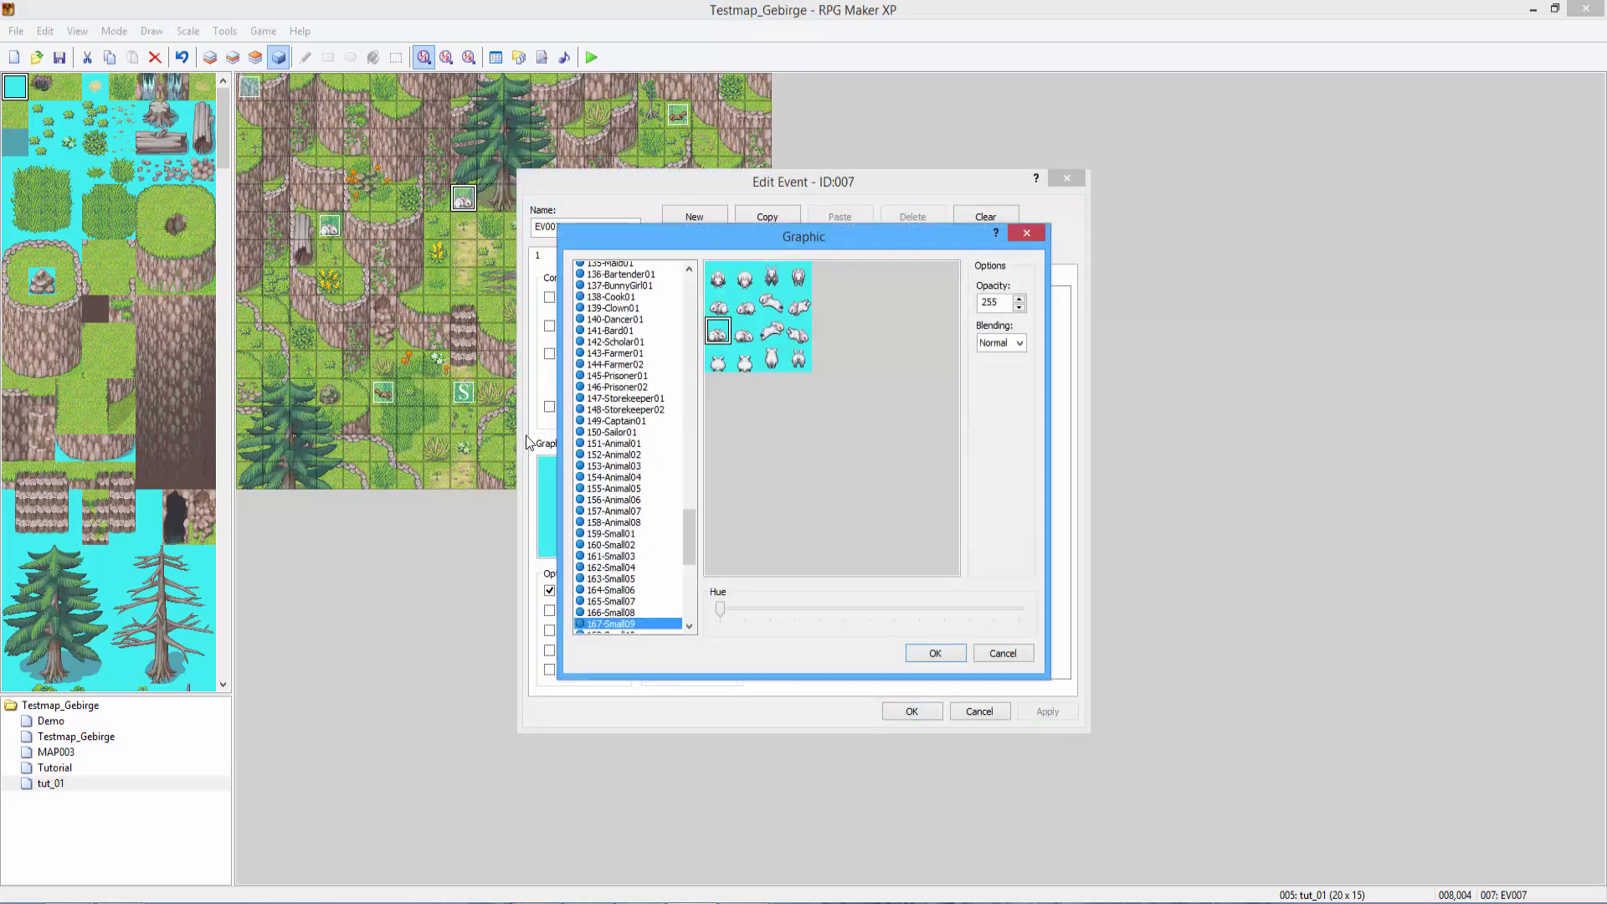
pyautogui.press('Return')
pyautogui.doubleClick(608, 553)
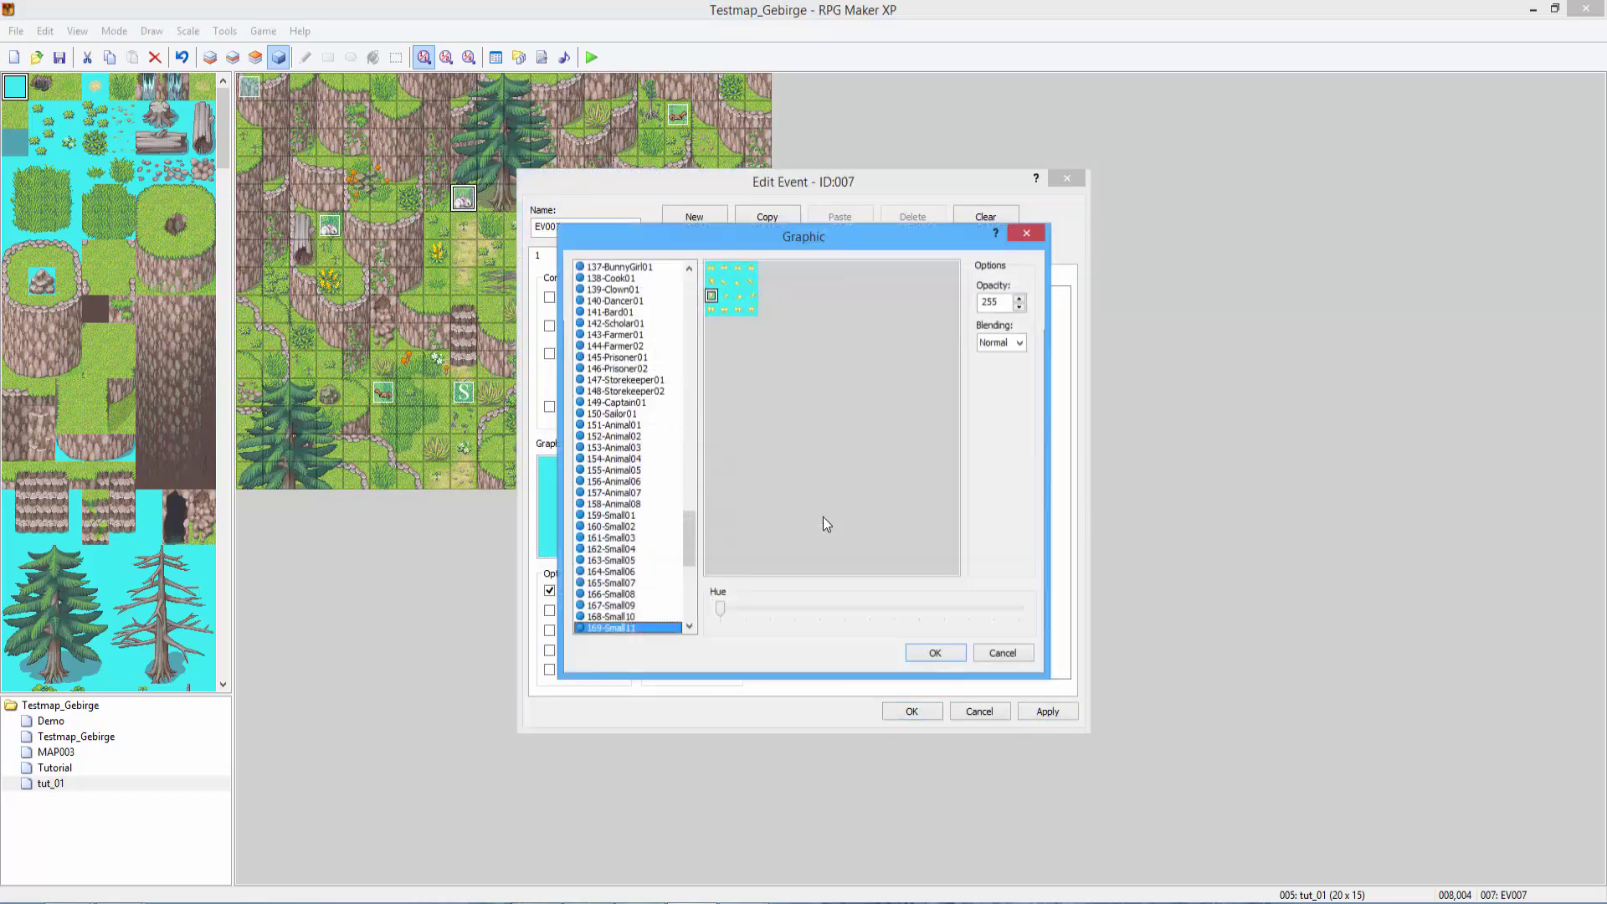
pyautogui.doubleClick(847, 620)
pyautogui.press('Return')
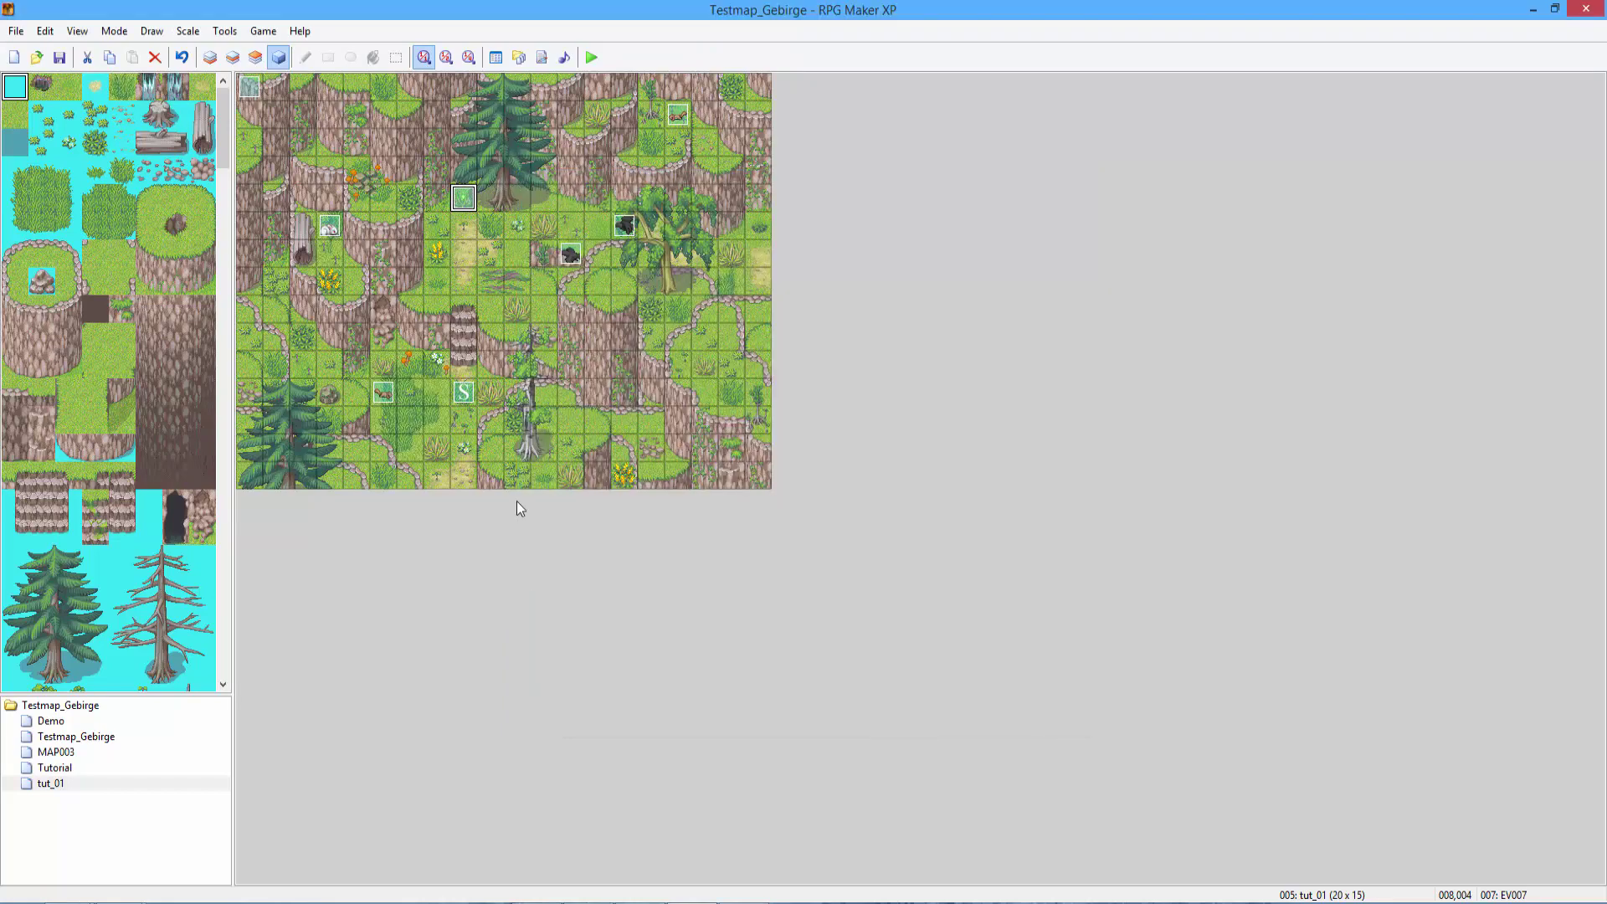
# Inspect the sprite graphic of the event below the big pine.
pyautogui.click(518, 337)
pyautogui.doubleClick(518, 338)
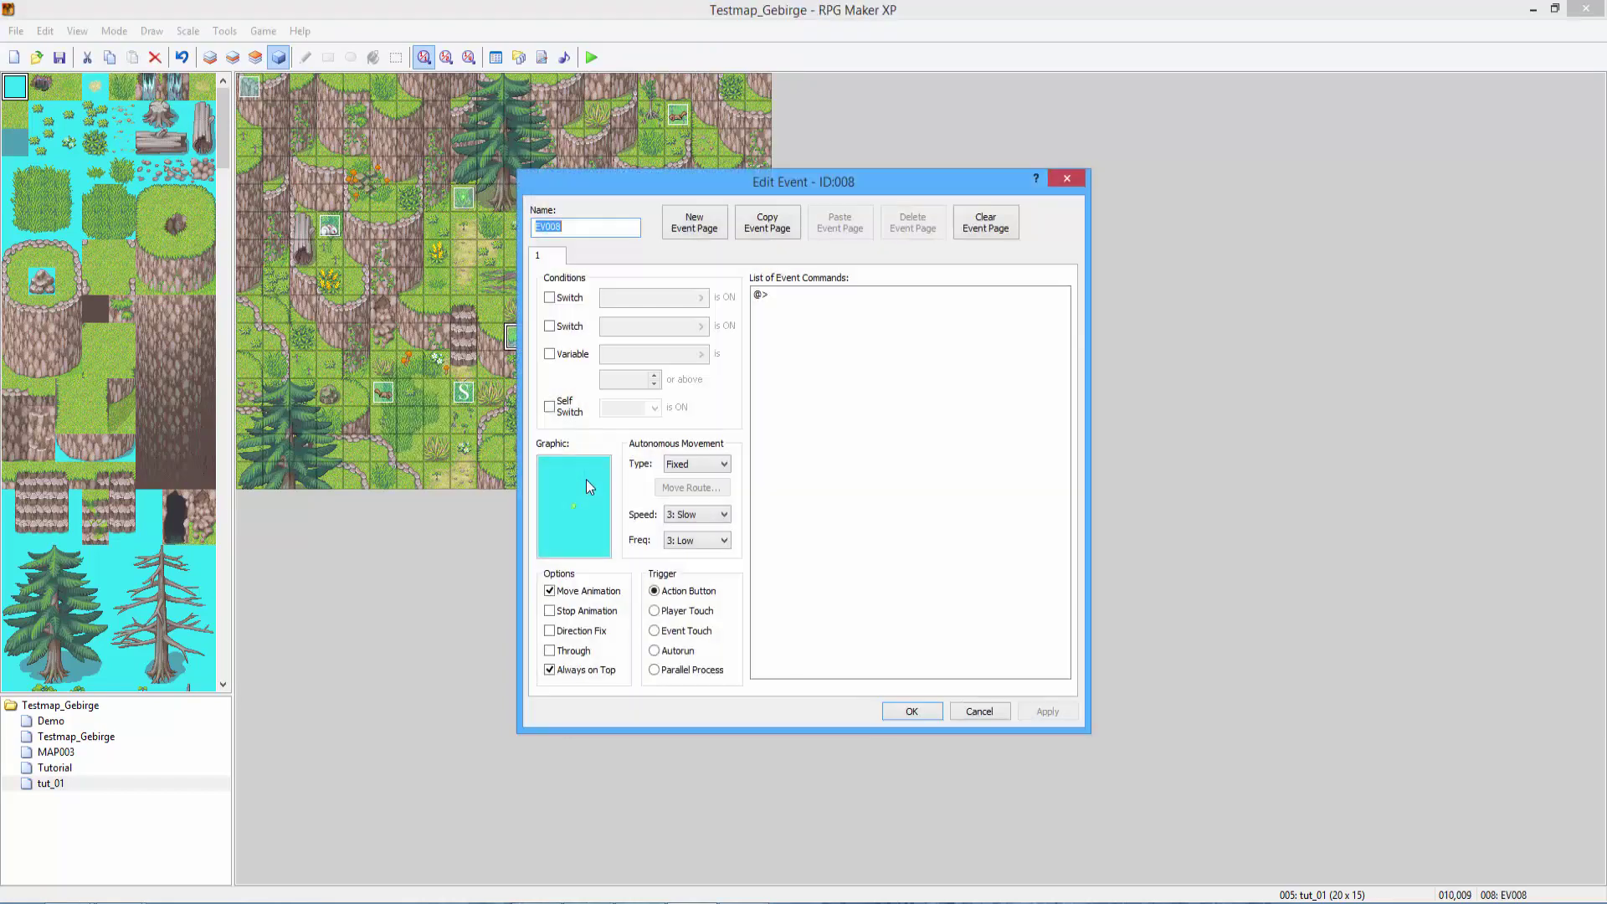
pyautogui.doubleClick(573, 507)
pyautogui.press('Return')
pyautogui.press('Return')
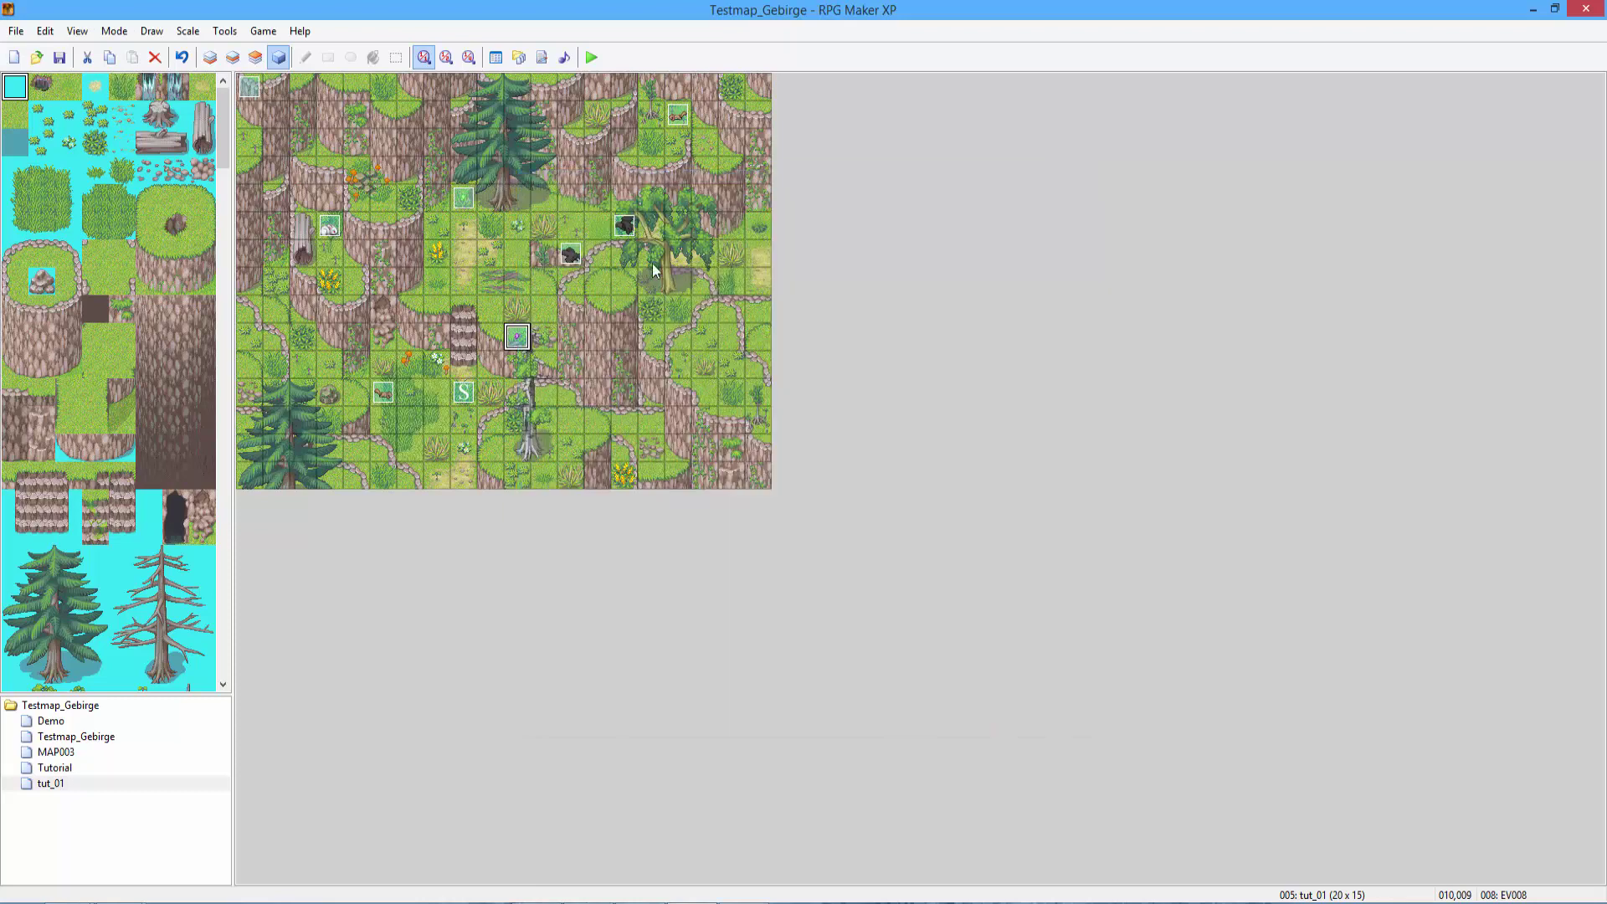
# Paste a small sprite event near the bottom edge and tint it blue with the Hue slider.
pyautogui.click(384, 475)
pyautogui.hotkey('ctrl', 'v')
pyautogui.doubleClick(381, 475)
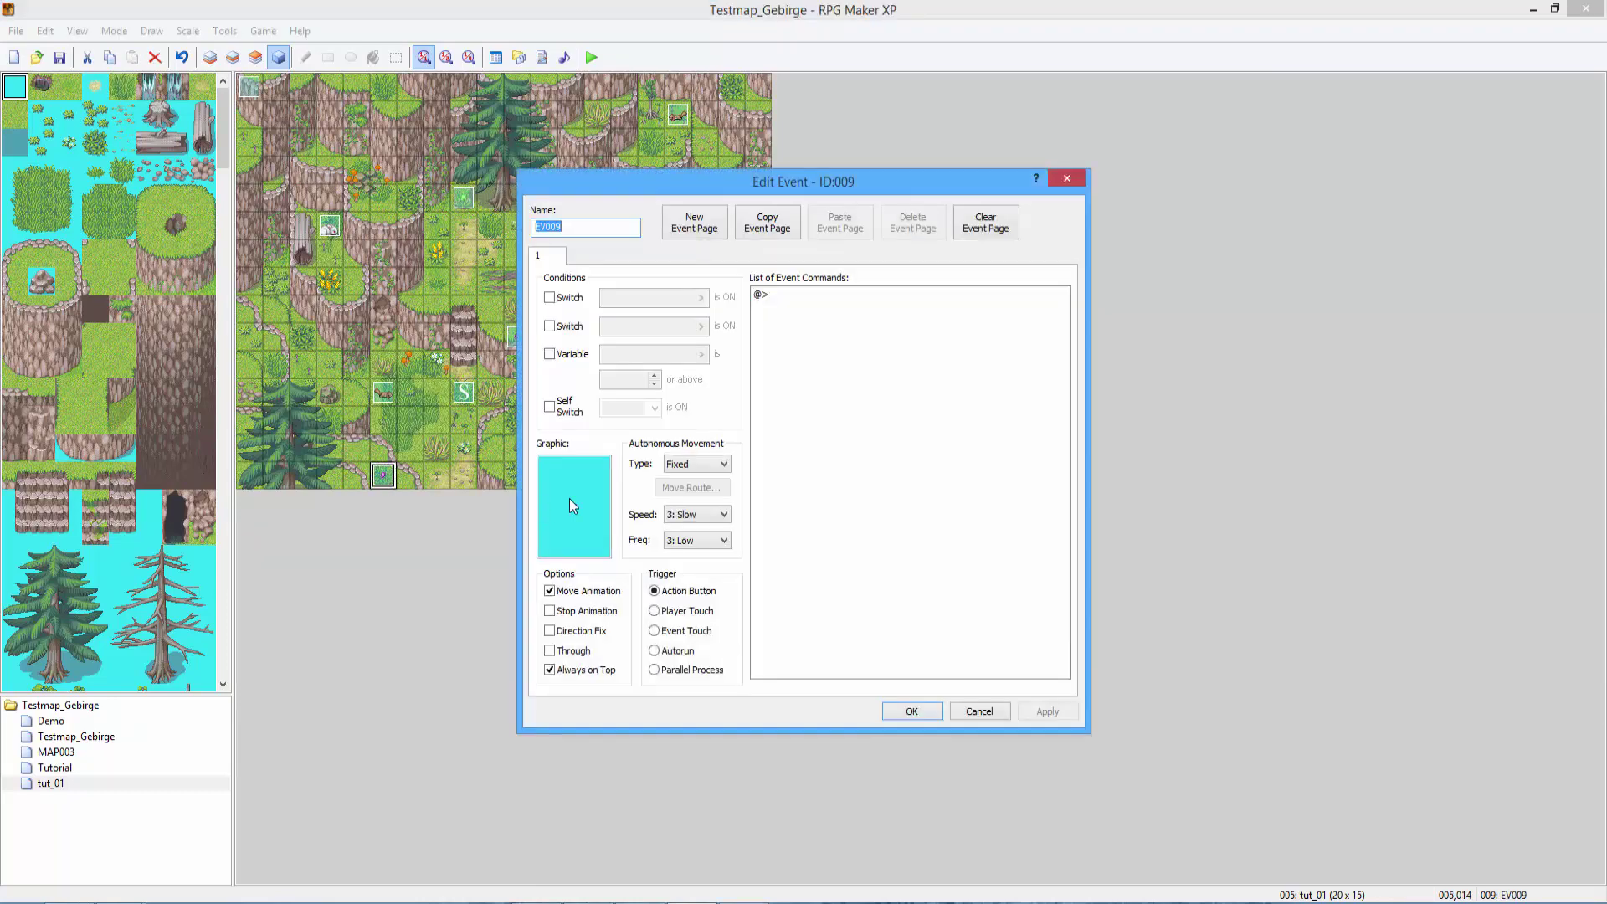
pyautogui.doubleClick(569, 499)
pyautogui.moveTo(872, 610); pyautogui.dragTo(770, 610)
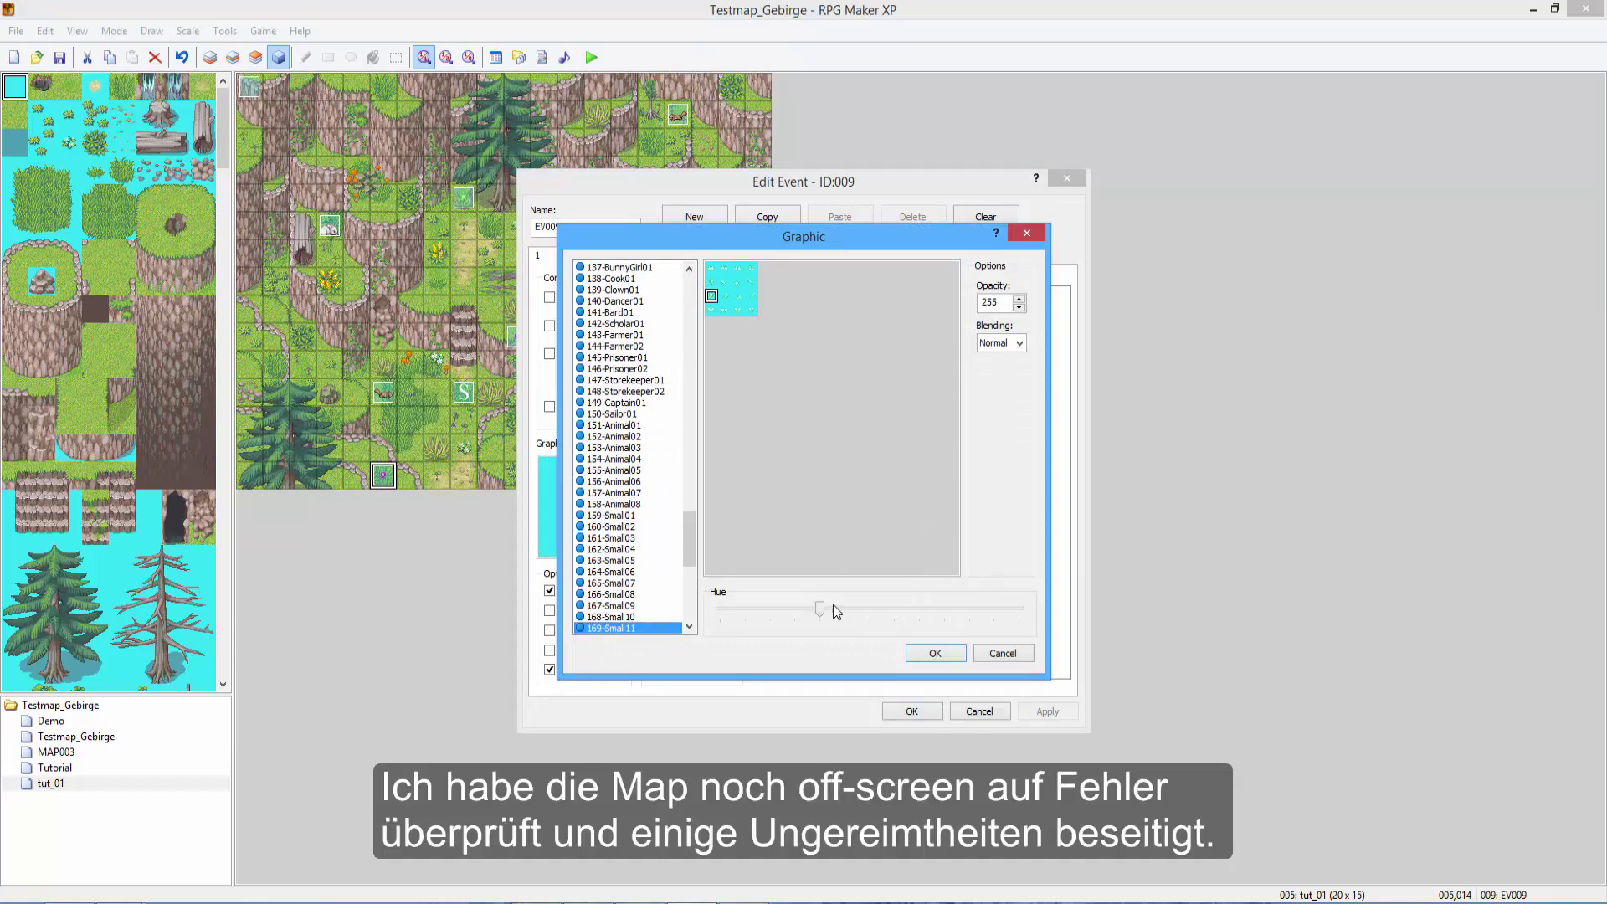
pyautogui.moveTo(819, 609); pyautogui.dragTo(862, 605)
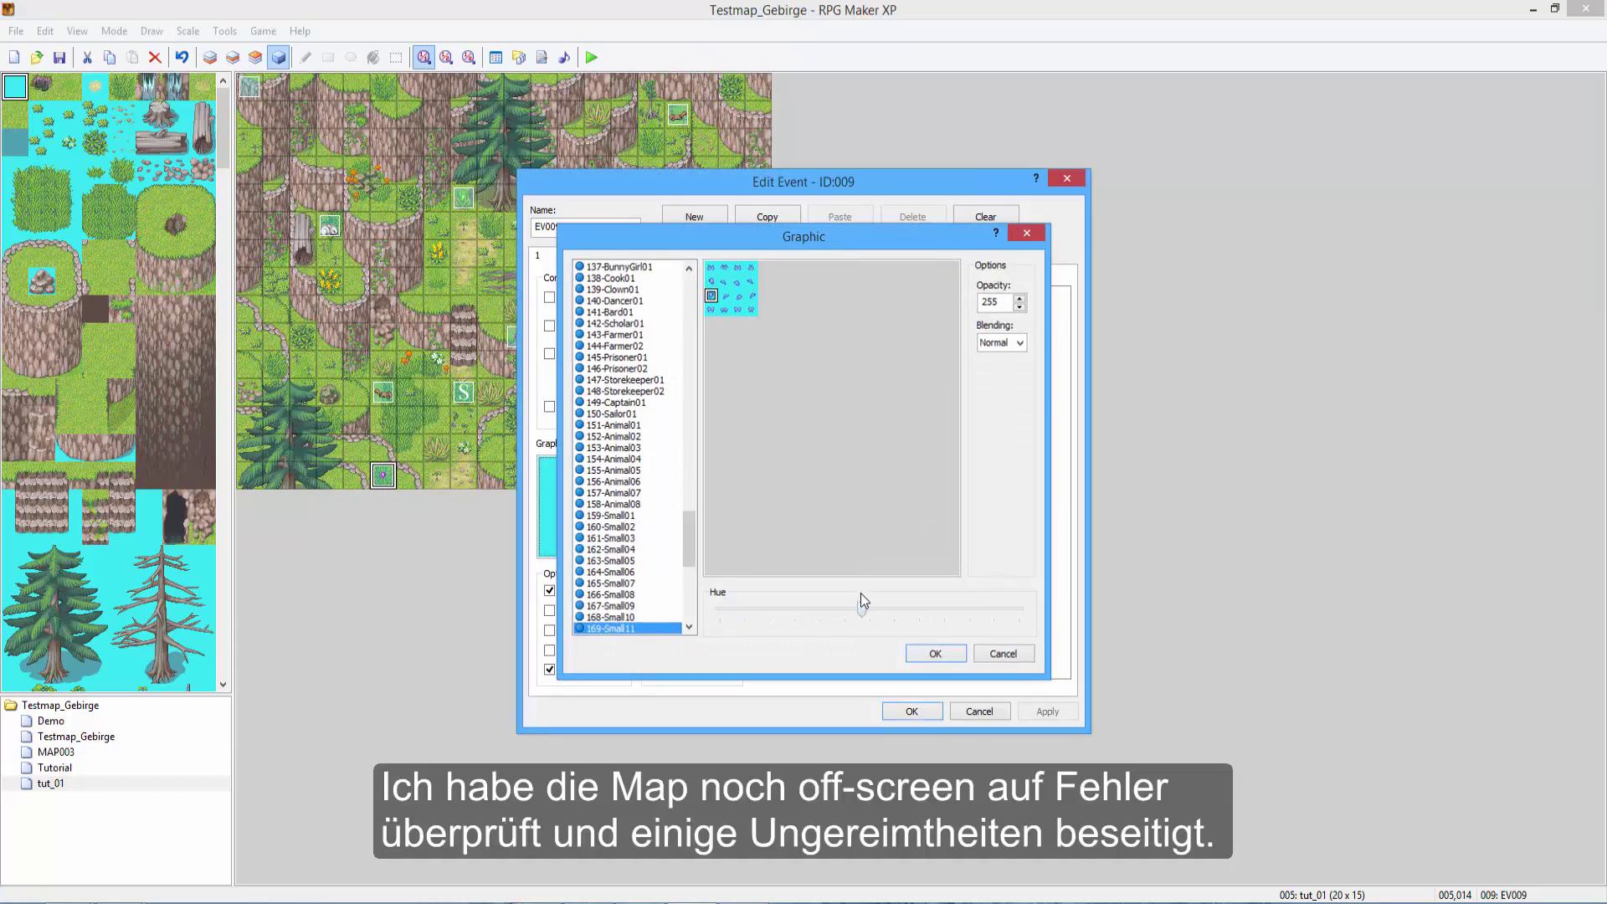
# Launch a playtest and start a New Game to see the hero among the critters.
pyautogui.click(591, 56)
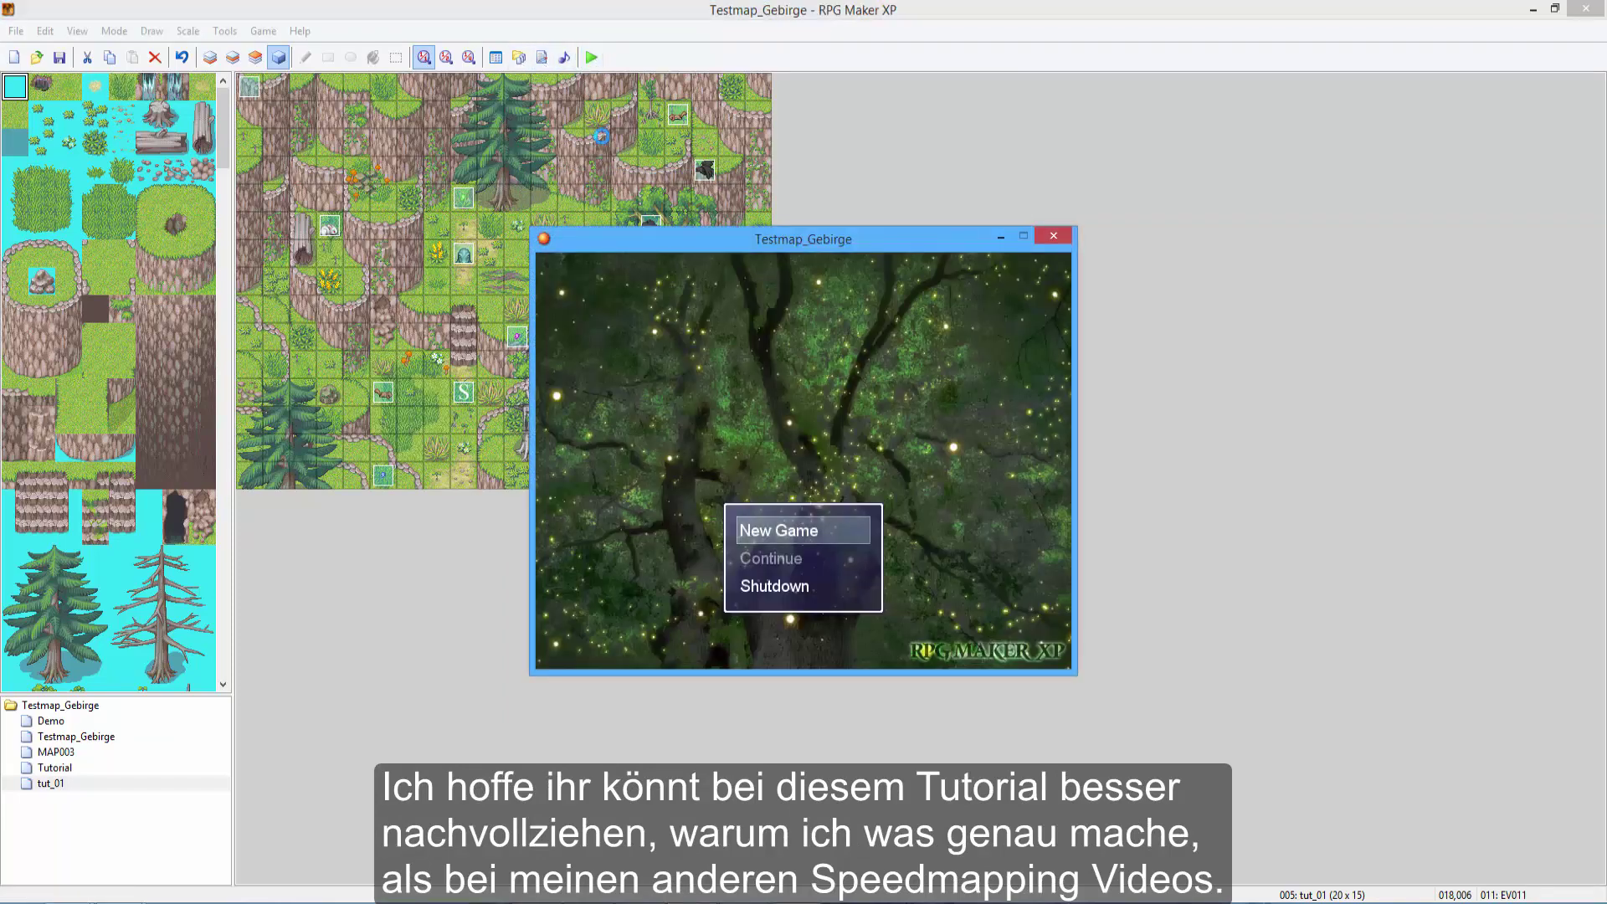
pyautogui.press('Return')
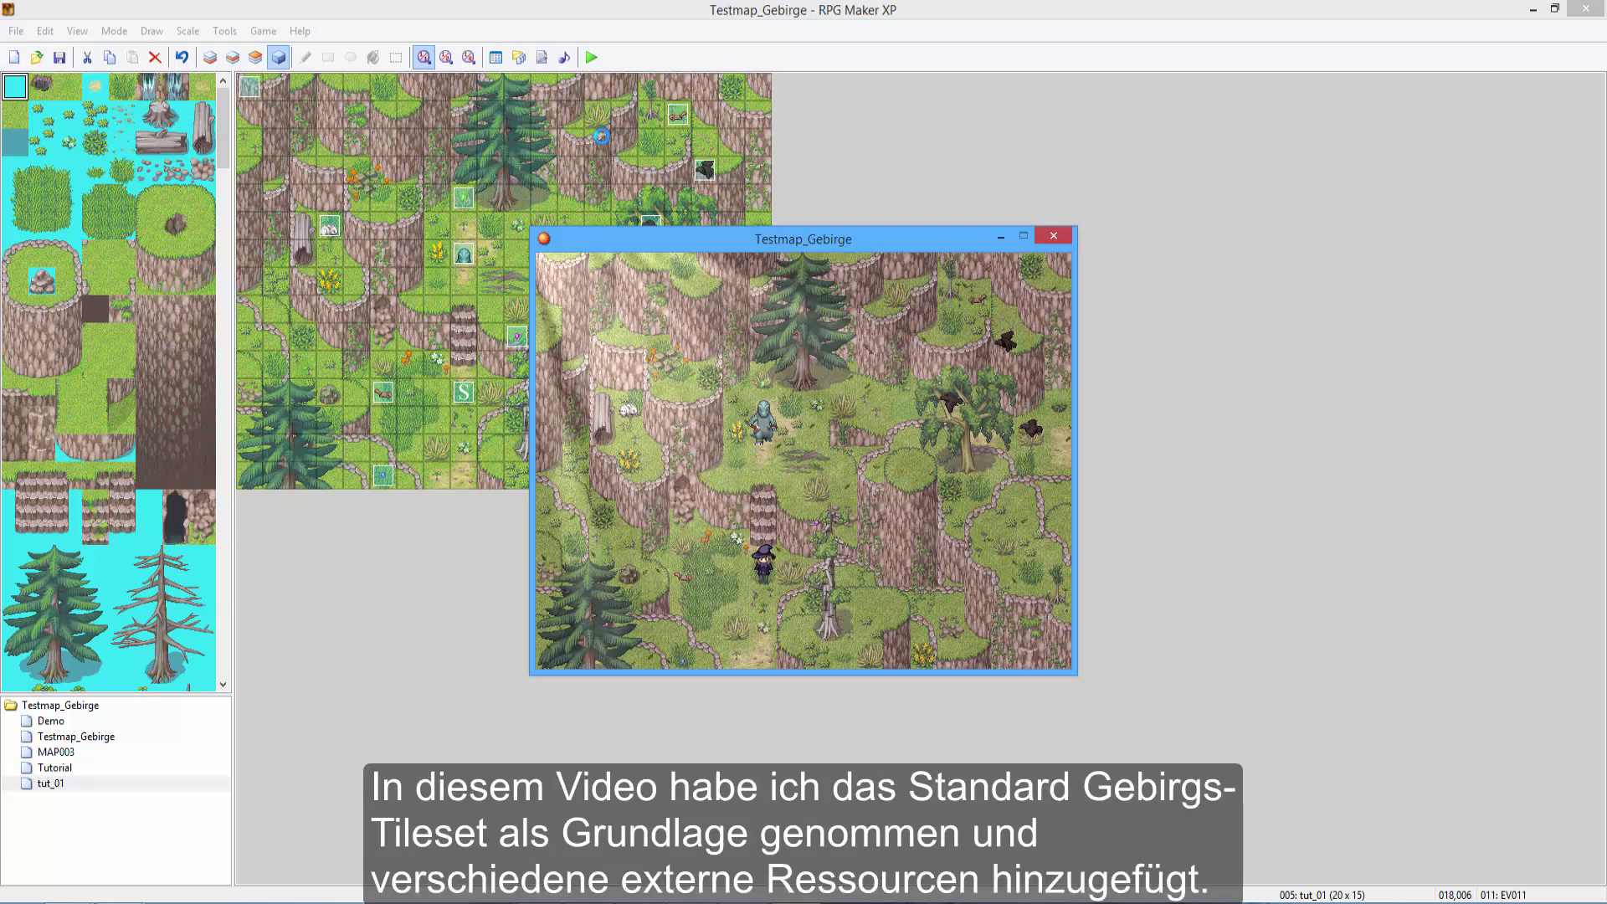
# Close the playtest, add a closed 176-Chest03 chest event at tile 7,5, and start a new playtest.
pyautogui.hotkey('alt', 'F4')
pyautogui.doubleClick(442, 234)
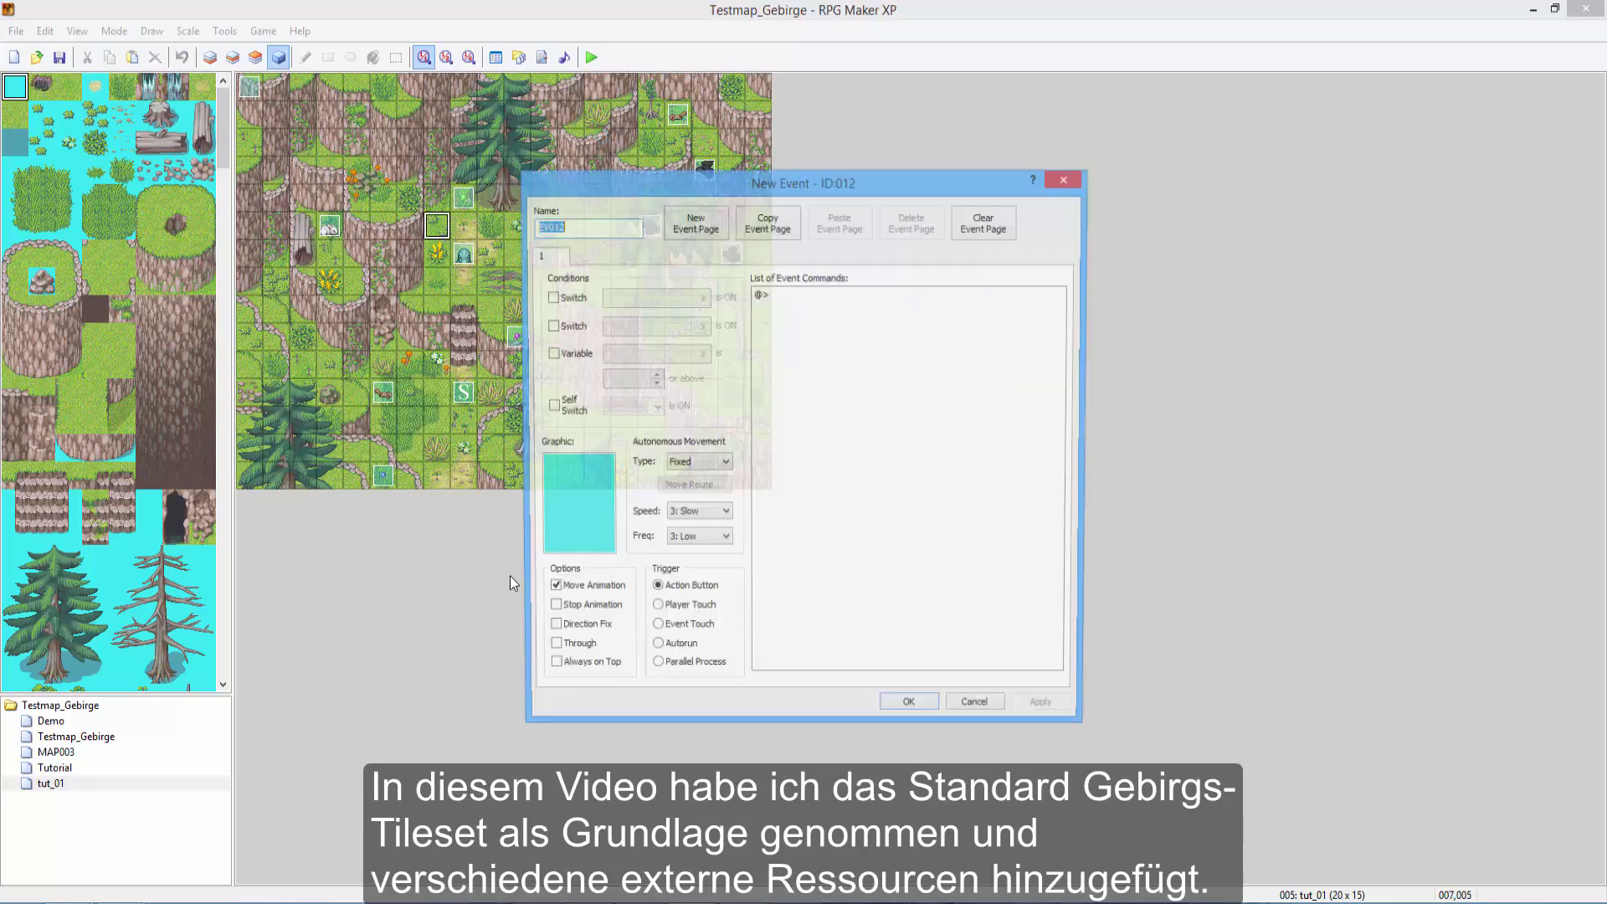
pyautogui.doubleClick(552, 502)
pyautogui.scroll(-20, 663, 553)
pyautogui.scroll(-10, 664, 552)
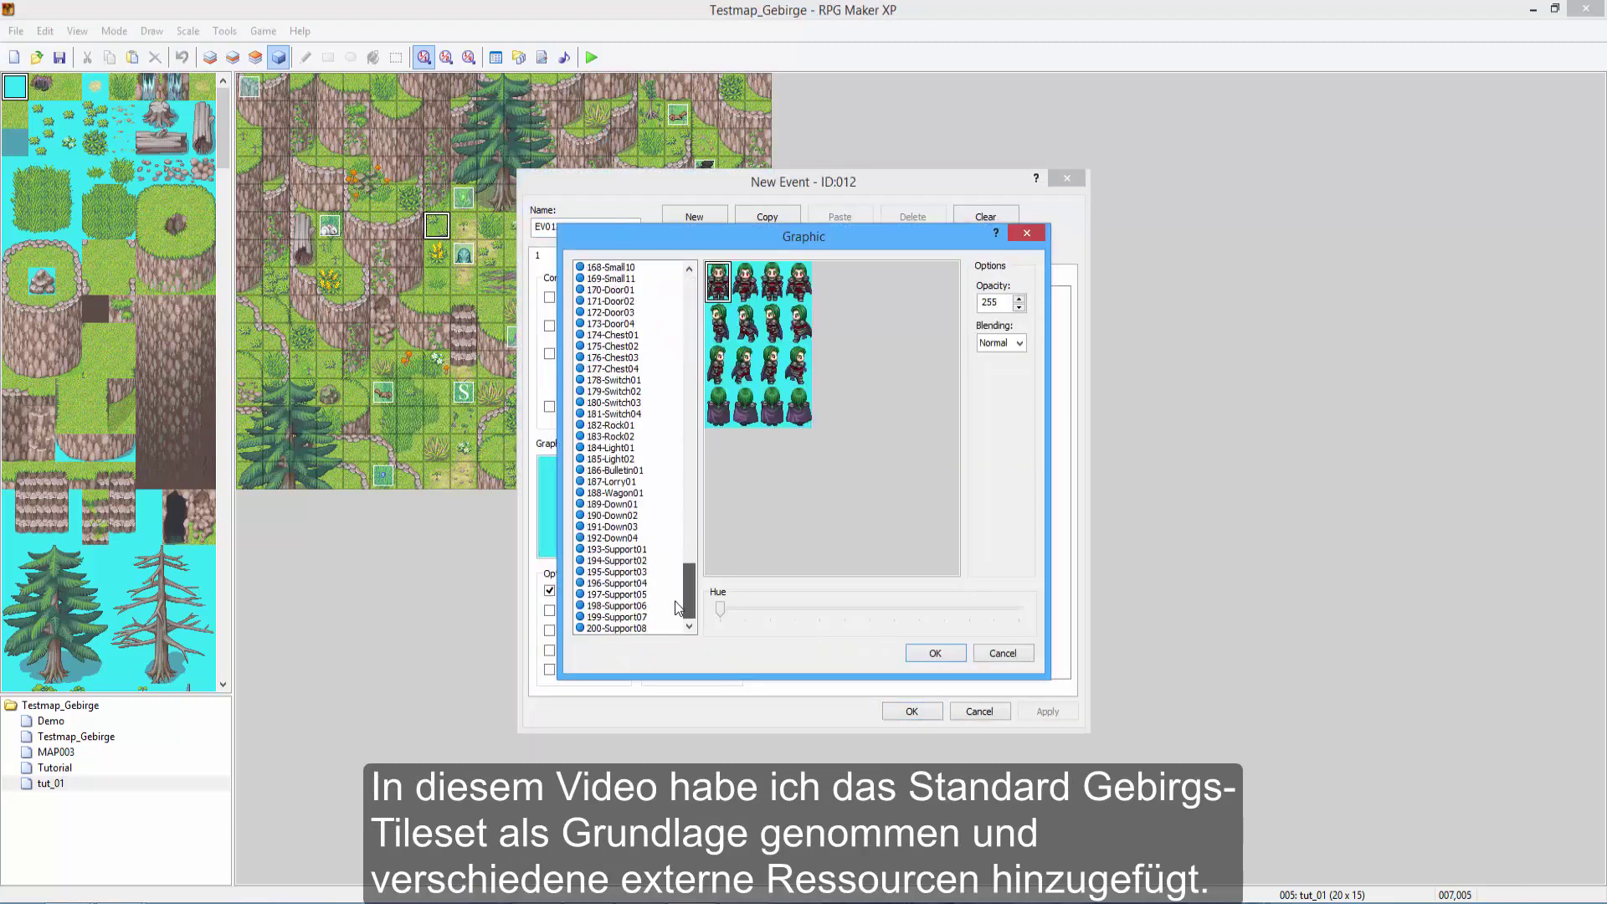
pyautogui.scroll(-4, 664, 552)
pyautogui.click(651, 358)
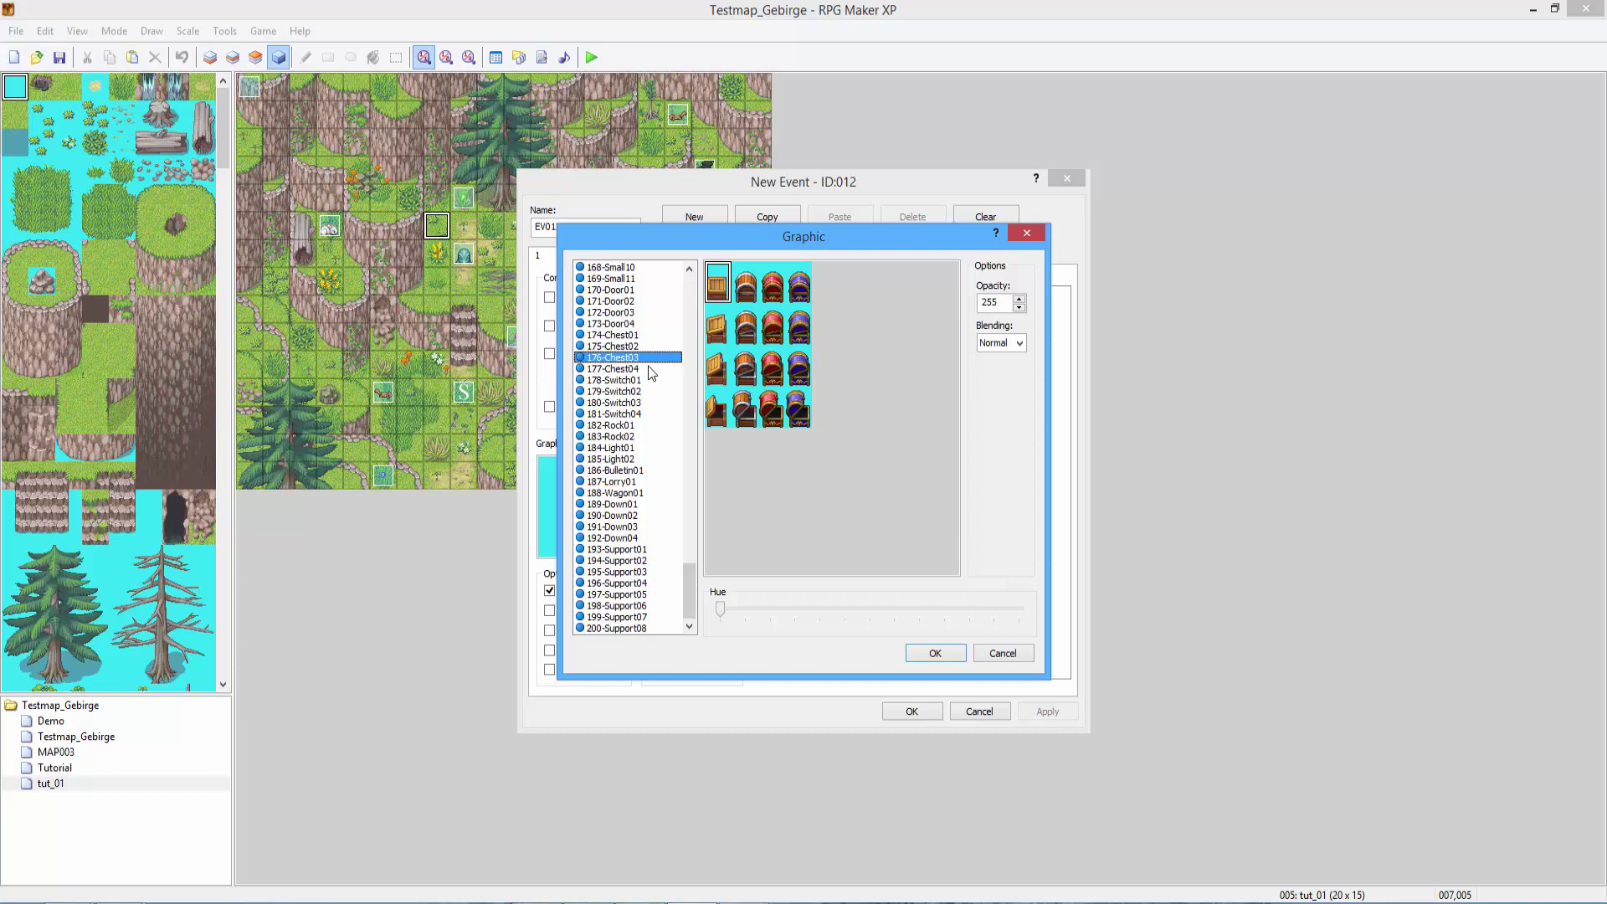
pyautogui.click(718, 292)
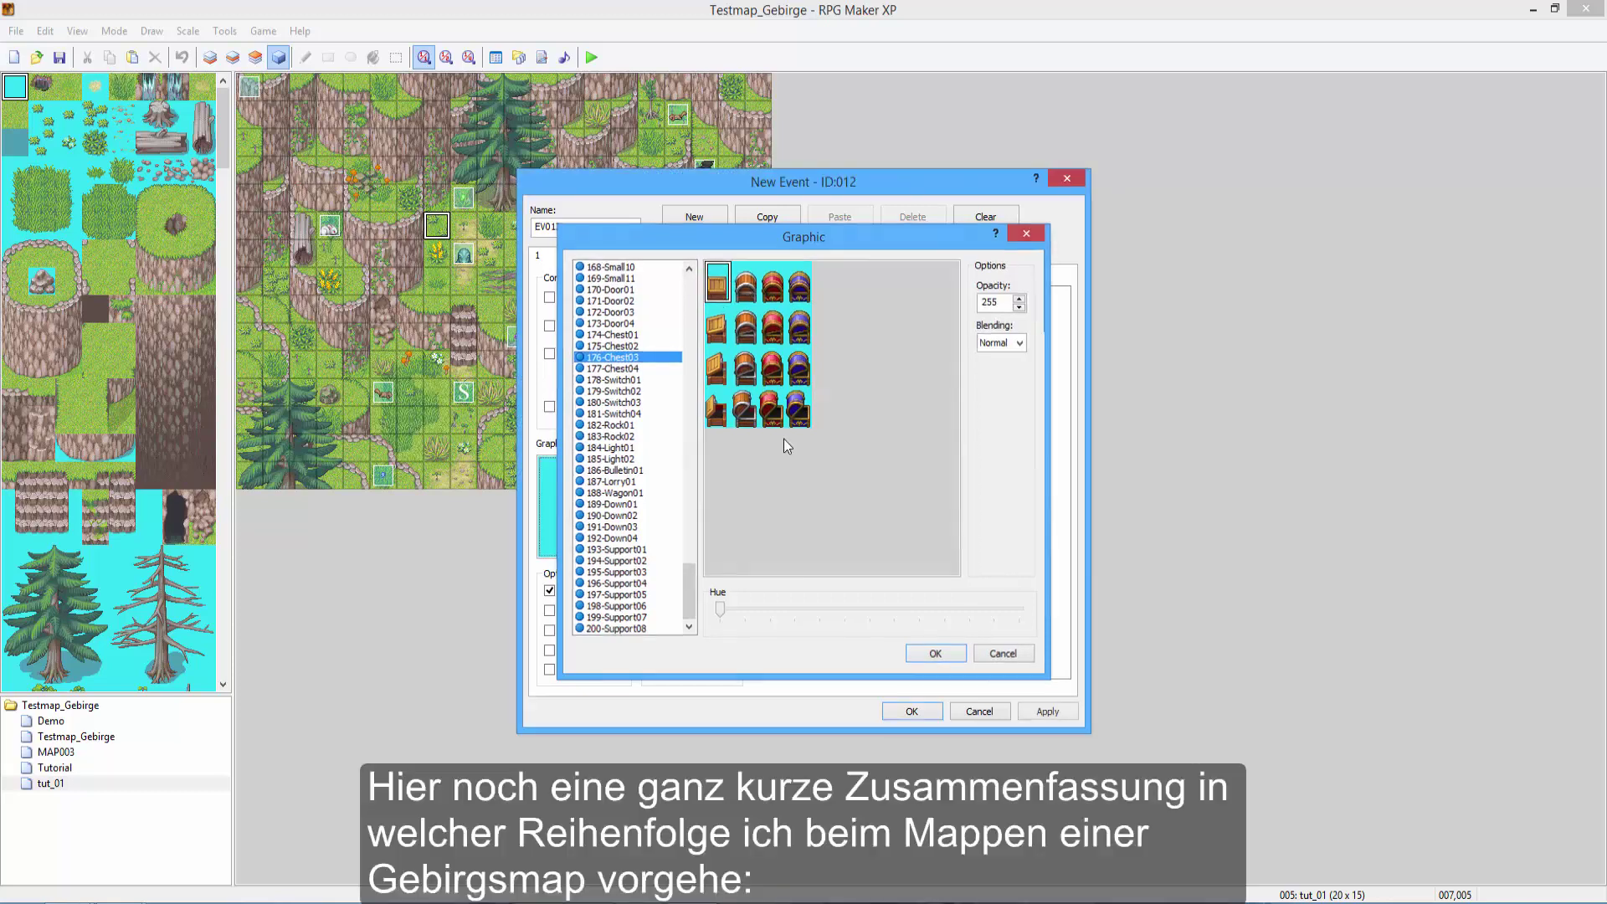
pyautogui.click(935, 653)
pyautogui.click(911, 710)
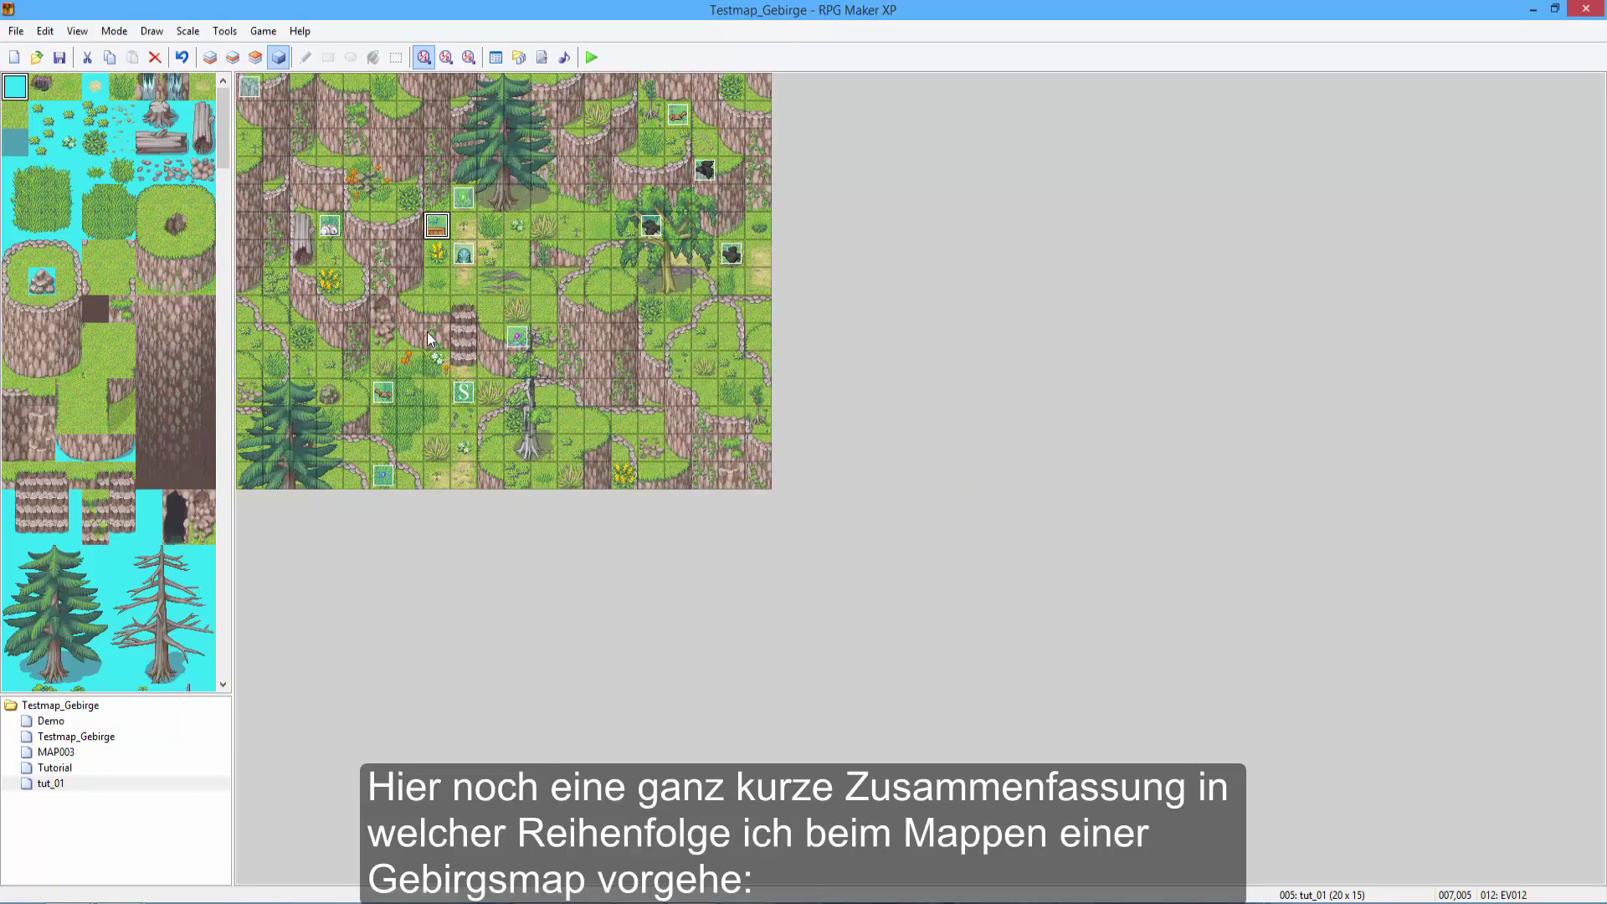
pyautogui.click(590, 59)
# Save the map changes, start a New Game, and walk the hero one tile down.
pyautogui.press('Return')
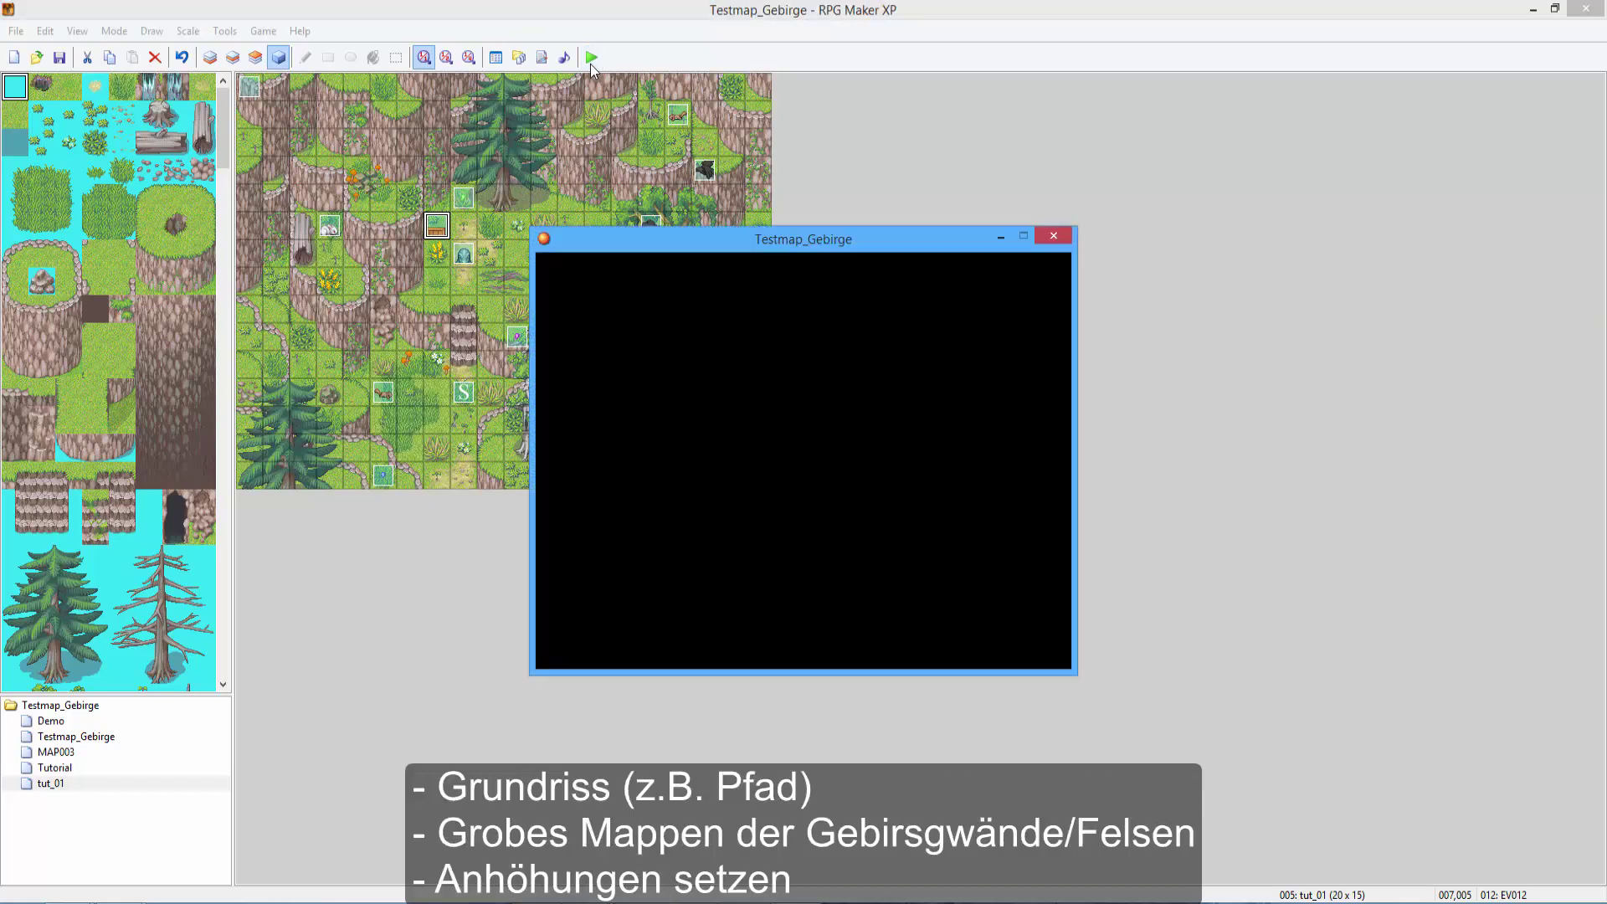
pyautogui.press('Return')
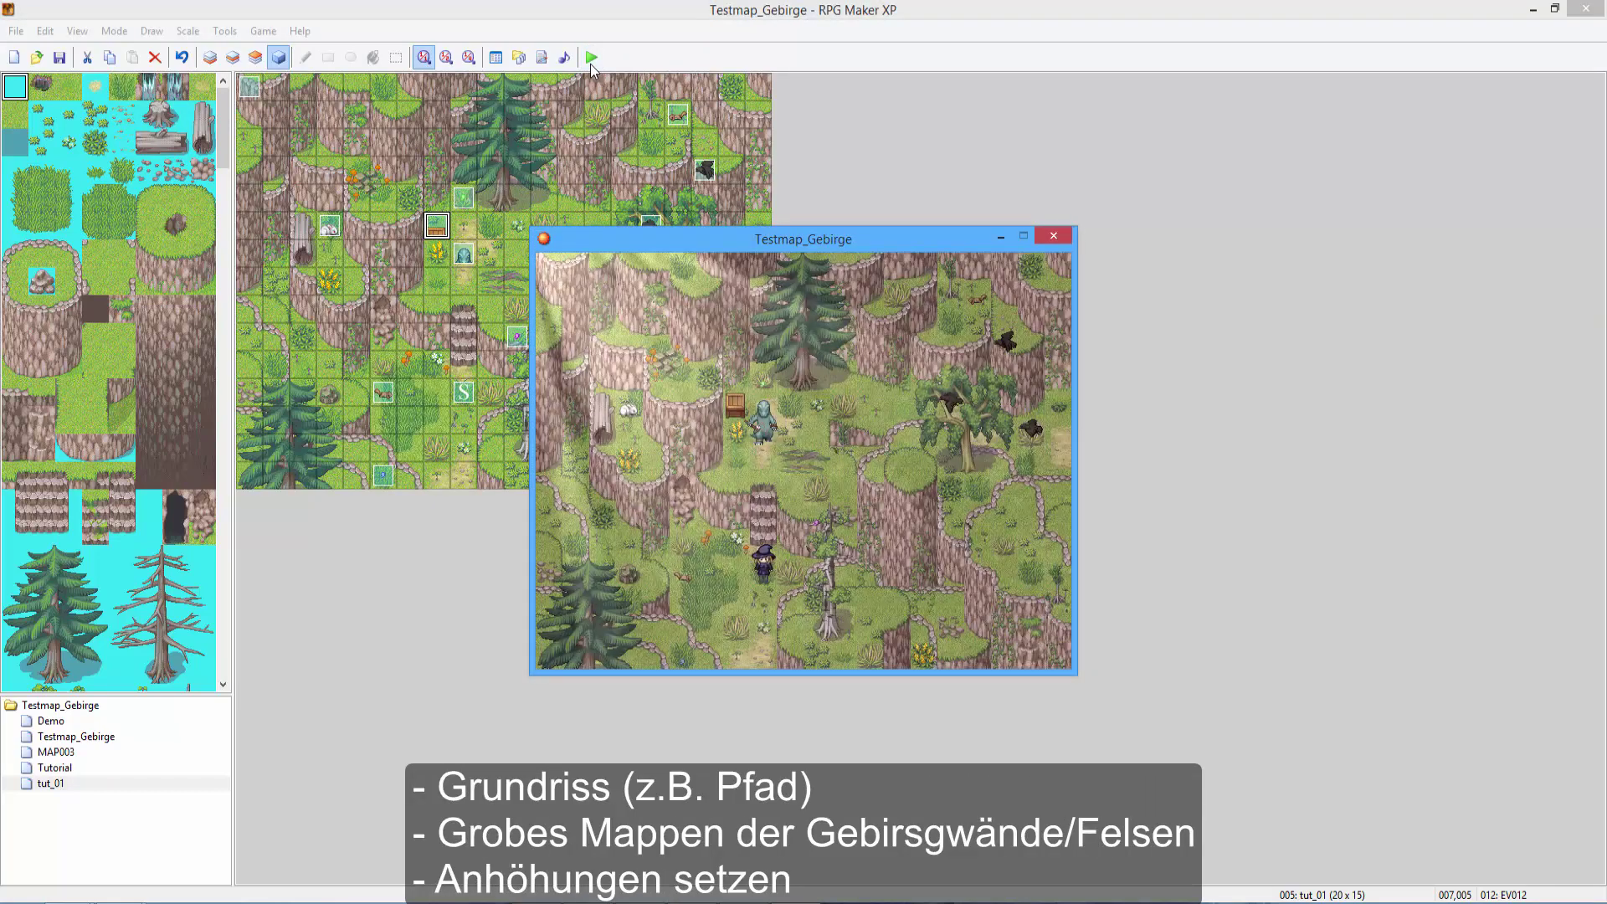
pyautogui.press('Down')
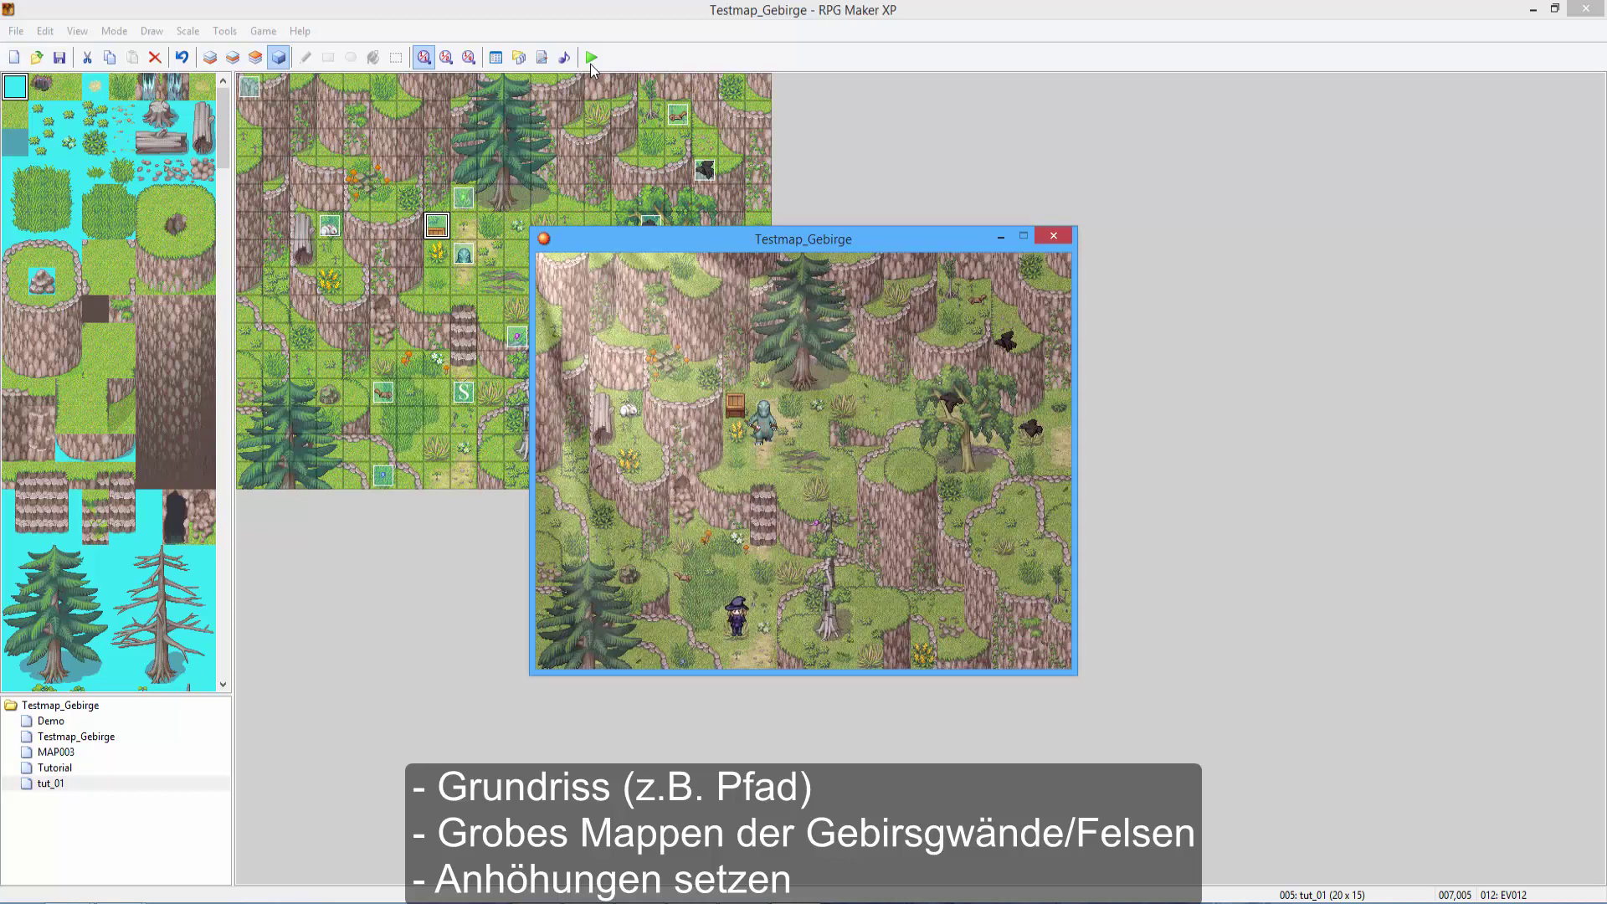